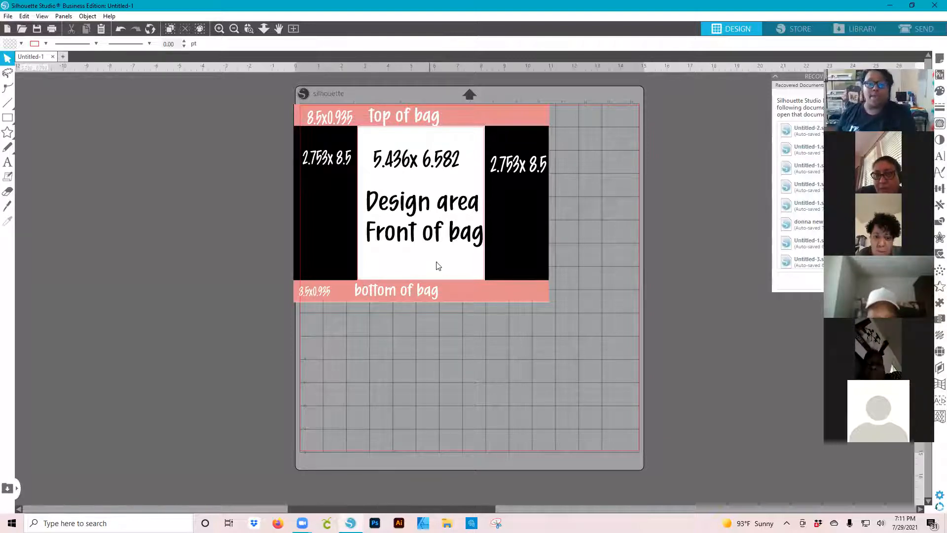
# Ungroup the bag template and move its white background rectangle out below the other pieces
pyautogui.rightClick(437, 177)
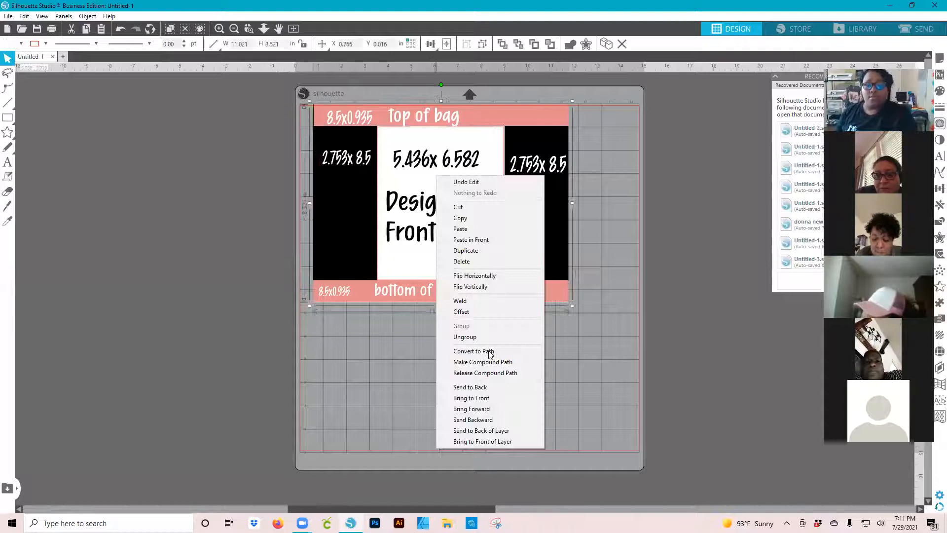
pyautogui.click(648, 235)
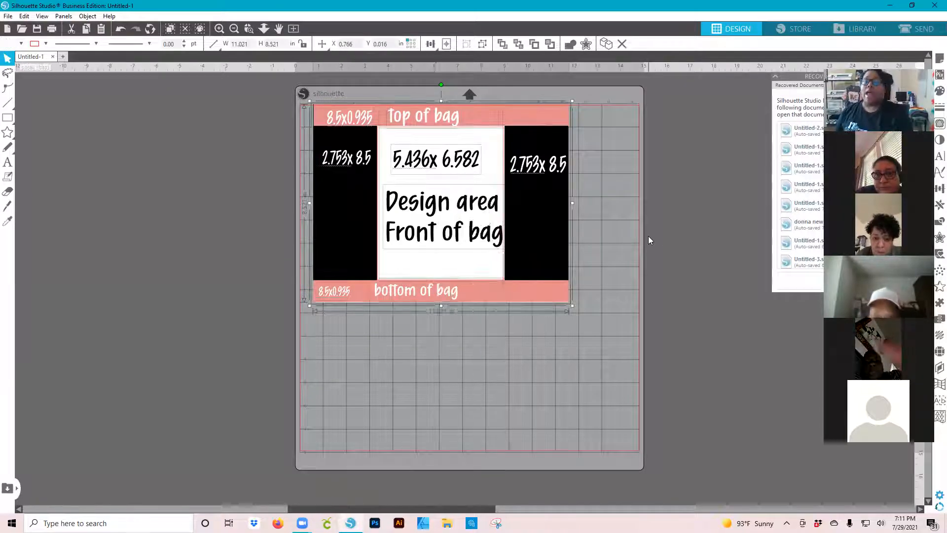
pyautogui.press('Escape')
pyautogui.moveTo(477, 184); pyautogui.dragTo(737, 211)
pyautogui.moveTo(501, 377); pyautogui.dragTo(478, 380)
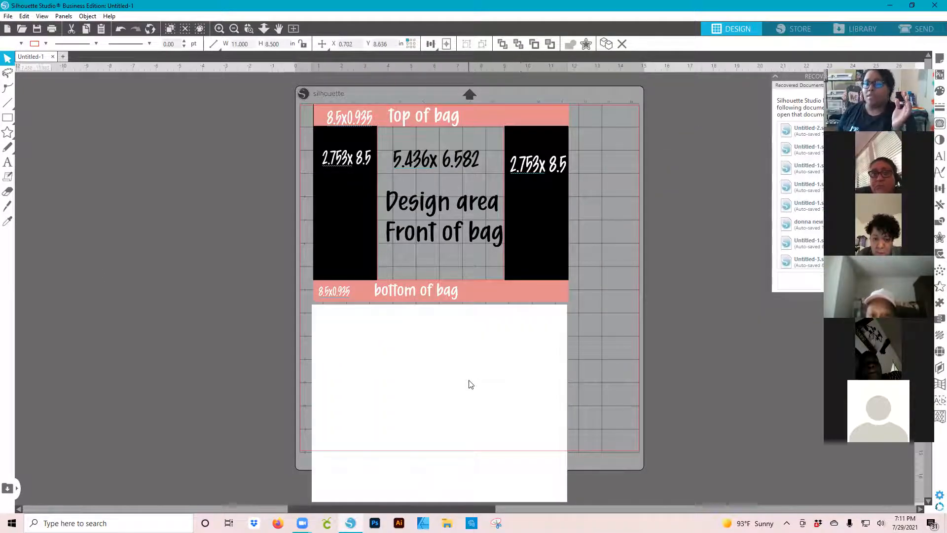
pyautogui.press('Escape')
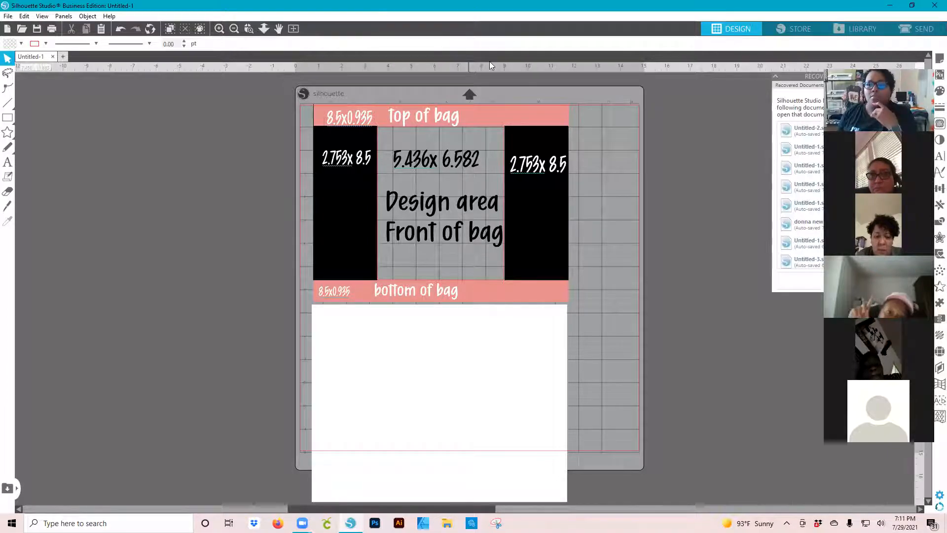
# Move the colored and labeled template pieces off the mat to its left, and place the white rectangle near the mat's top
pyautogui.click(492, 332)
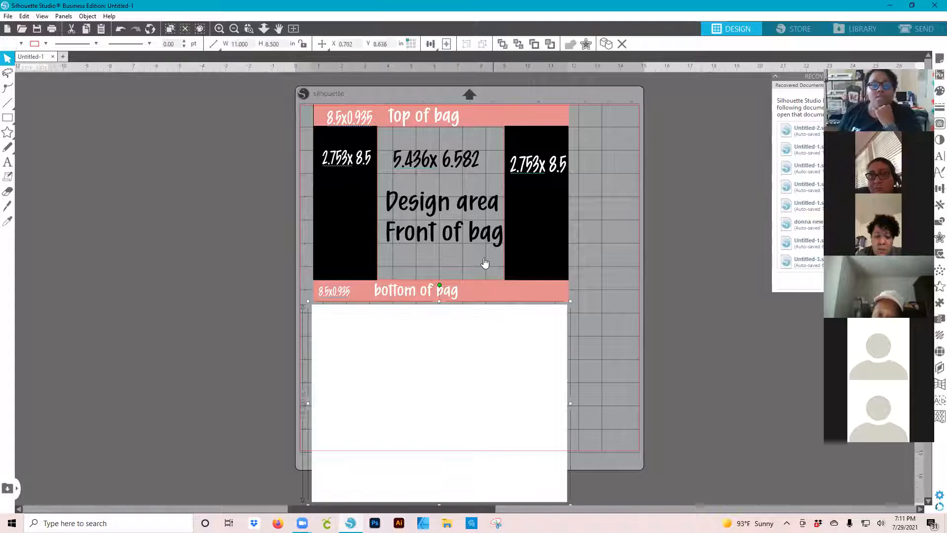
pyautogui.hotkey('ctrl', 'a')
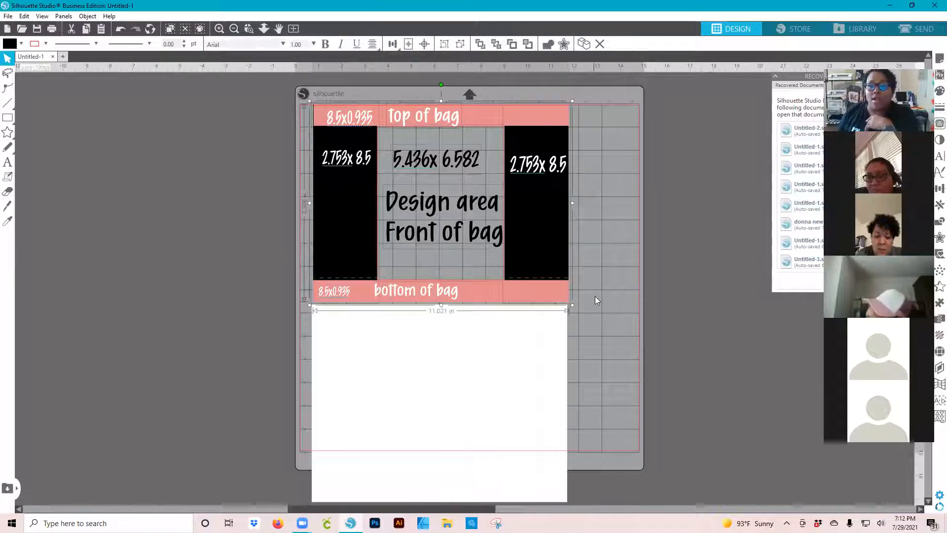
pyautogui.moveTo(553, 220); pyautogui.dragTo(215, 188)
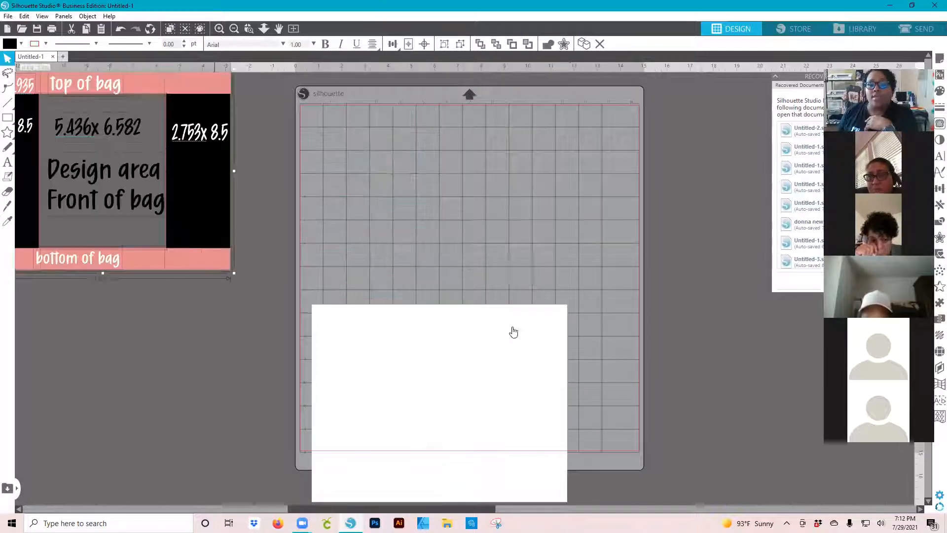
pyautogui.moveTo(509, 337); pyautogui.dragTo(517, 144)
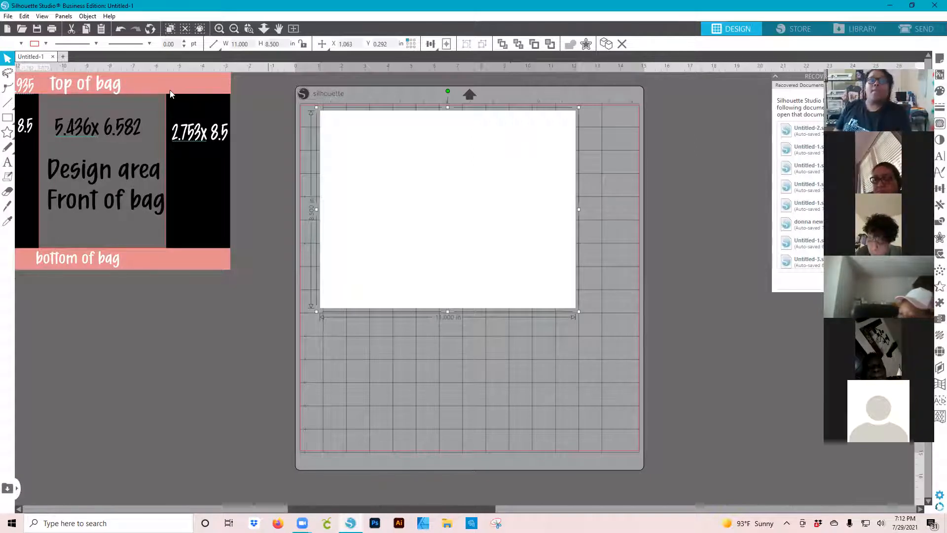
# Undo a trial move of the pink top strip and place all template pieces back over the white rectangle on the mat
pyautogui.moveTo(192, 91); pyautogui.dragTo(255, 110)
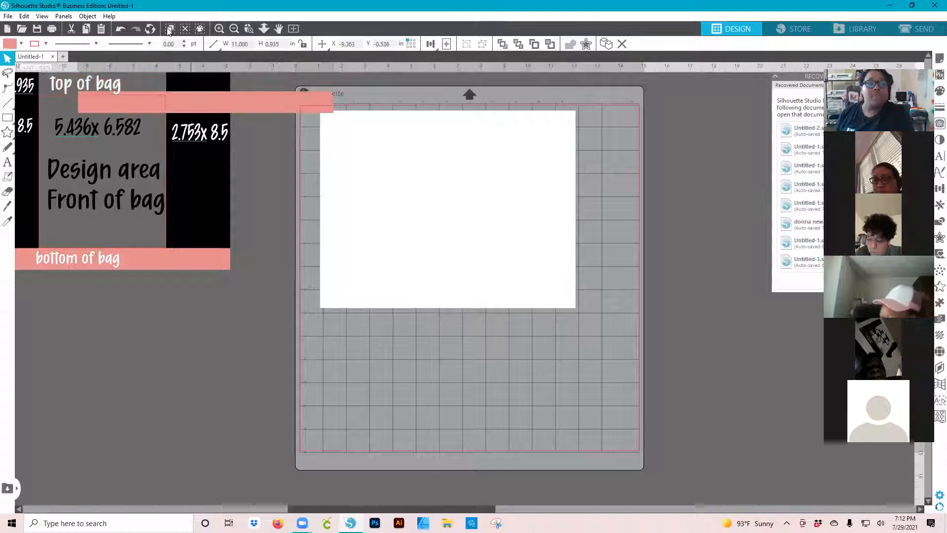
pyautogui.click(122, 30)
pyautogui.click(150, 375)
pyautogui.moveTo(221, 356); pyautogui.dragTo(409, 185)
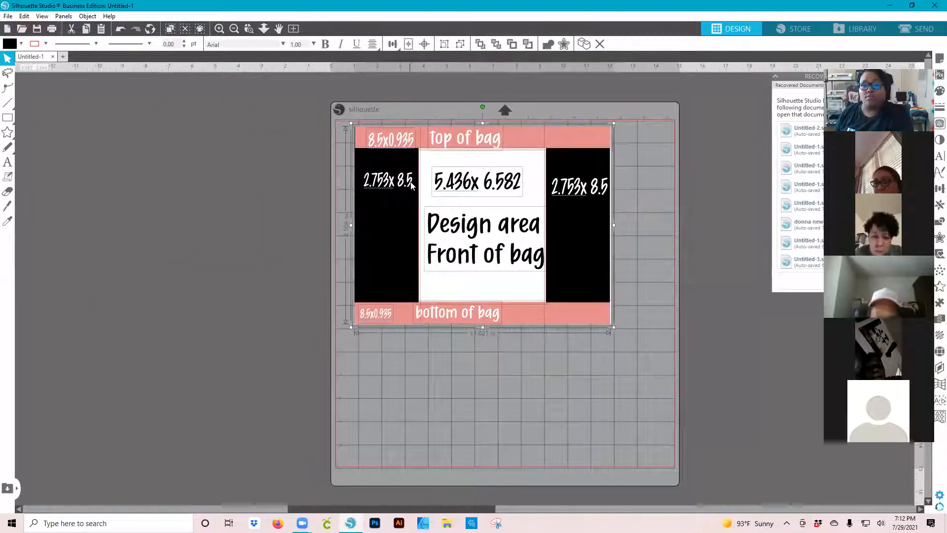
# Move the complete bag template with its white background to the left of the mat, and launch Adobe Illustrator in the background
pyautogui.click(618, 148)
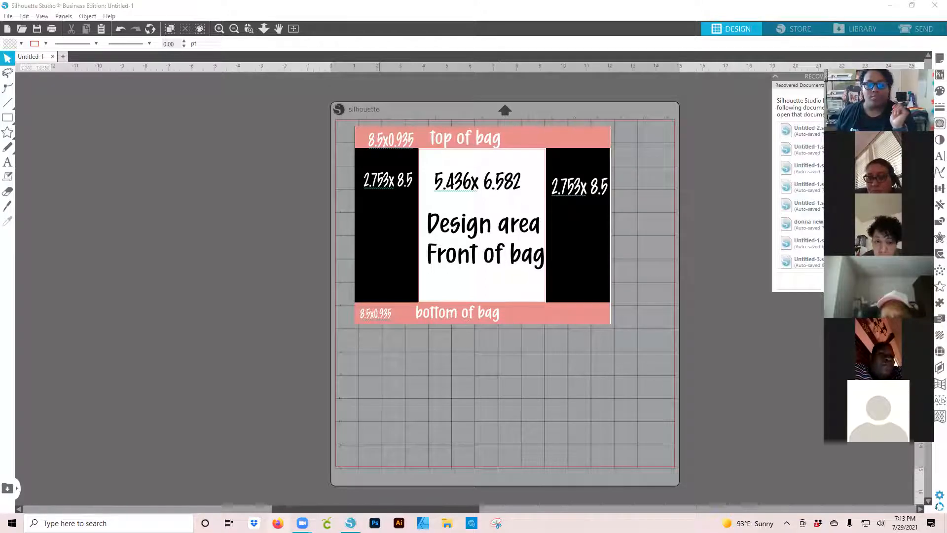
pyautogui.moveTo(309, 111); pyautogui.dragTo(649, 330)
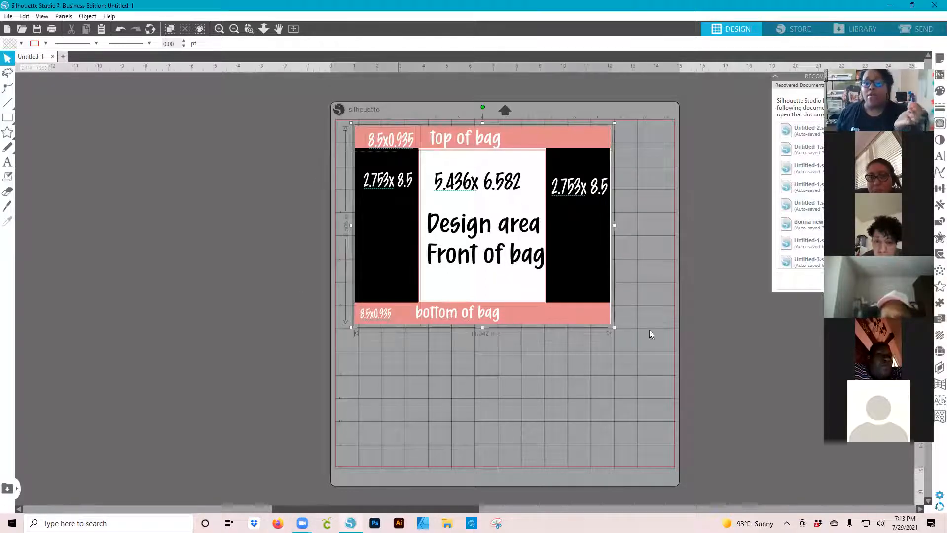
pyautogui.moveTo(591, 173); pyautogui.dragTo(267, 168)
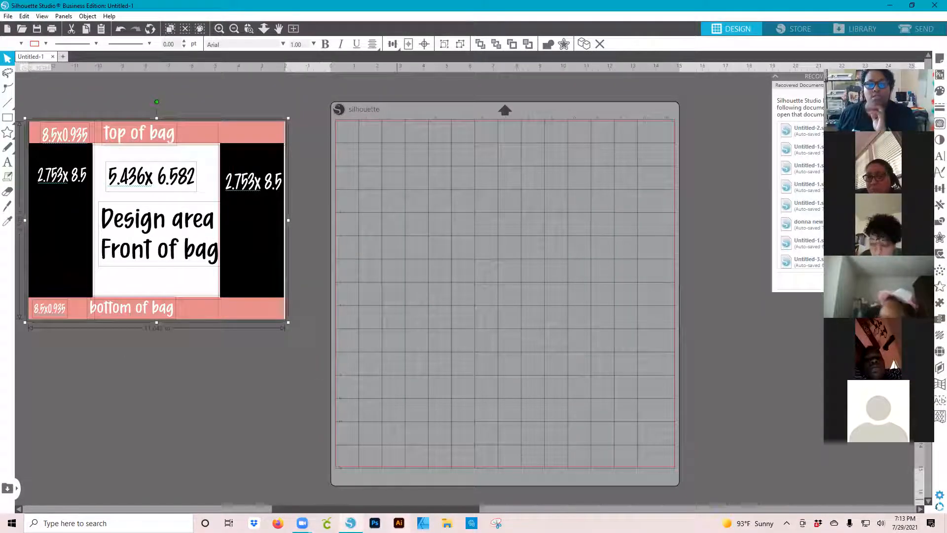
pyautogui.click(399, 523)
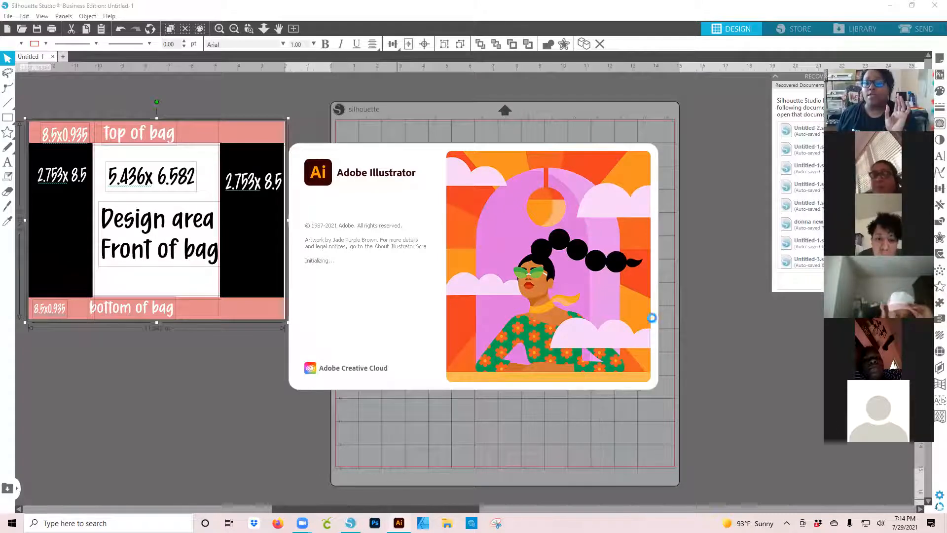
pyautogui.click(681, 196)
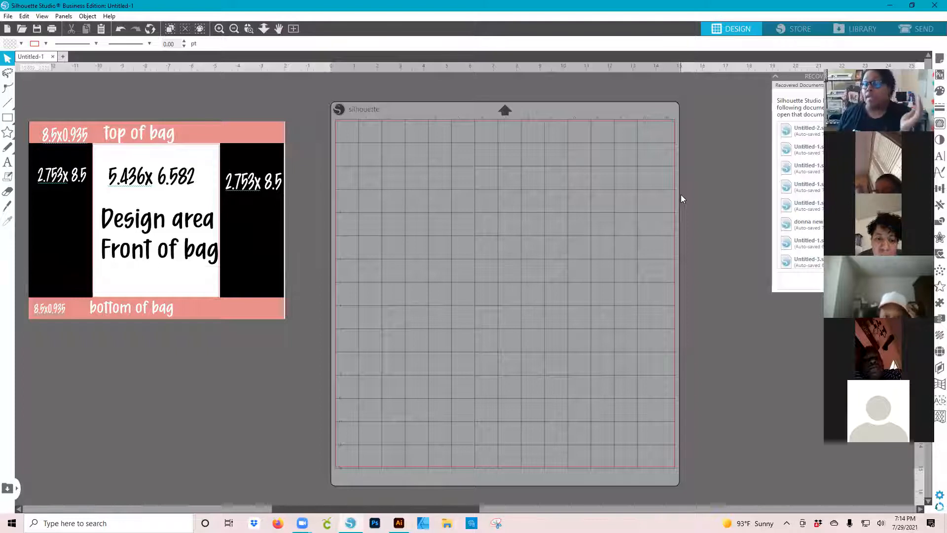
# Add the text "America" to the mat and enlarge it to about 12.5 in wide
pyautogui.click(6, 163)
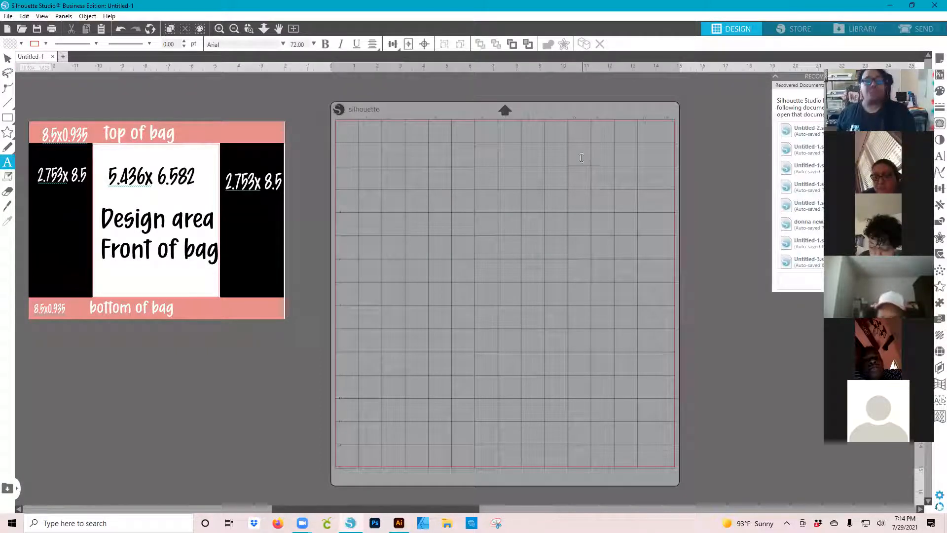
pyautogui.click(486, 195)
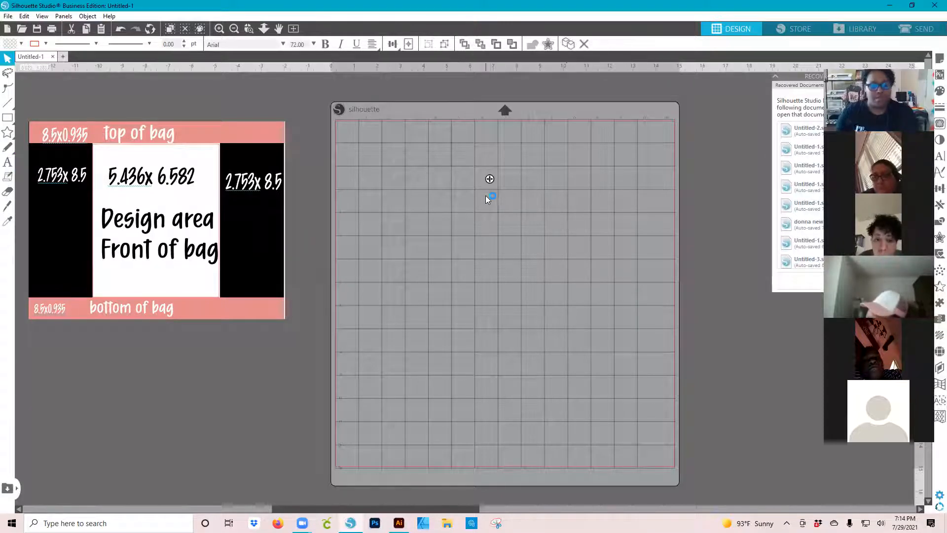
pyautogui.write('America')
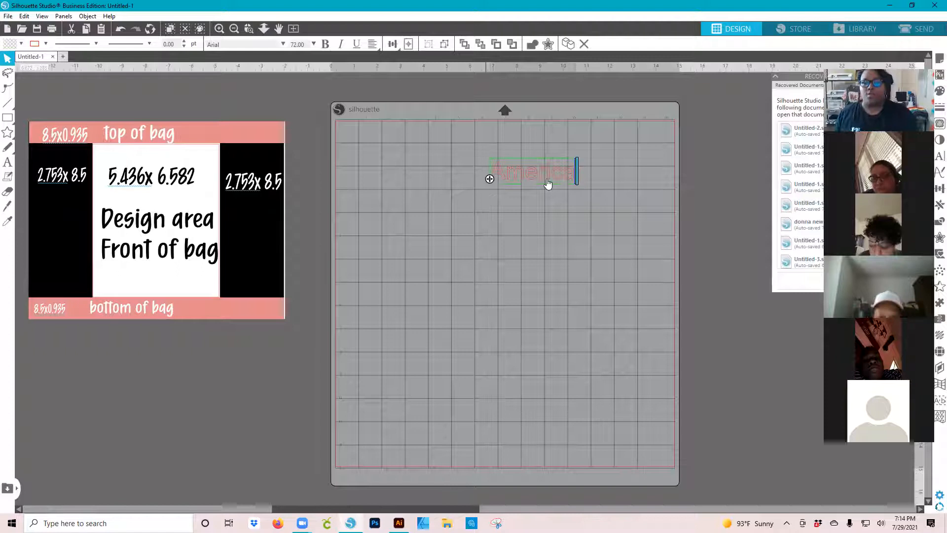
pyautogui.moveTo(546, 180); pyautogui.dragTo(661, 281)
pyautogui.moveTo(650, 228); pyautogui.dragTo(635, 290)
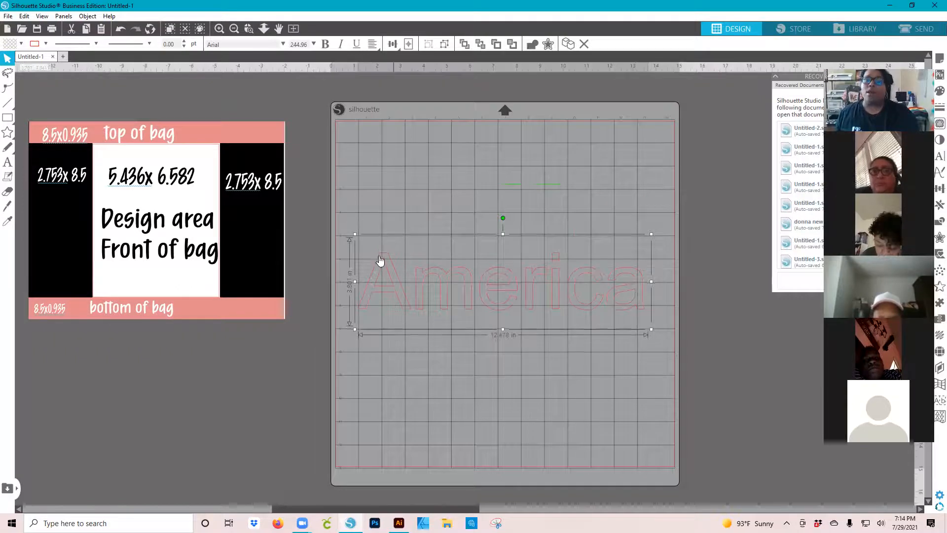
# Move the text to the upper part of the mat, replacing it with "Back", "to" and "School" on three center-aligned lines
pyautogui.doubleClick(388, 256)
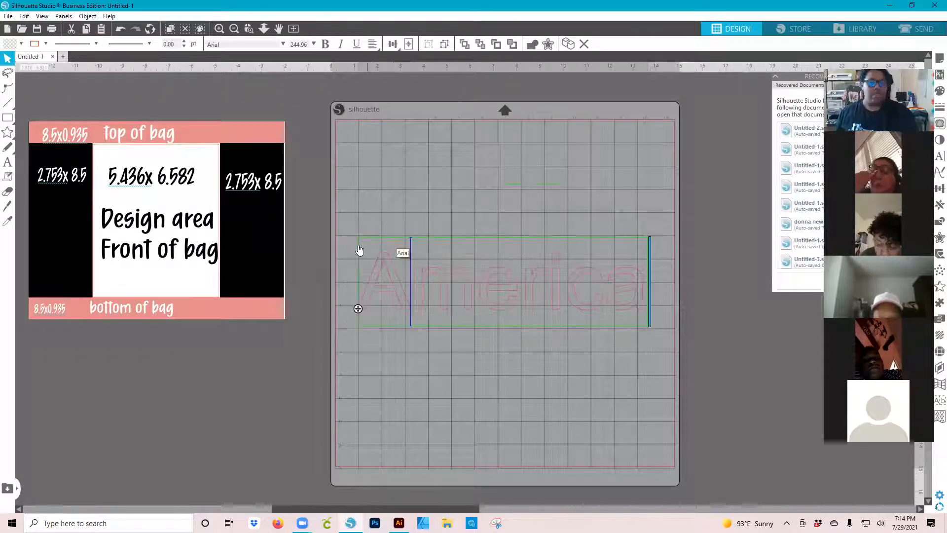
pyautogui.moveTo(380, 152); pyautogui.dragTo(384, 163)
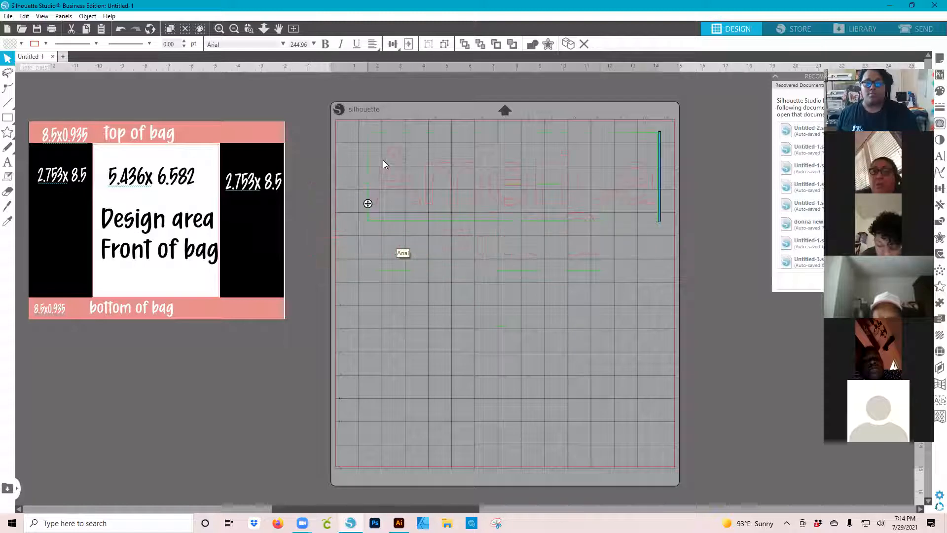
pyautogui.click(658, 194)
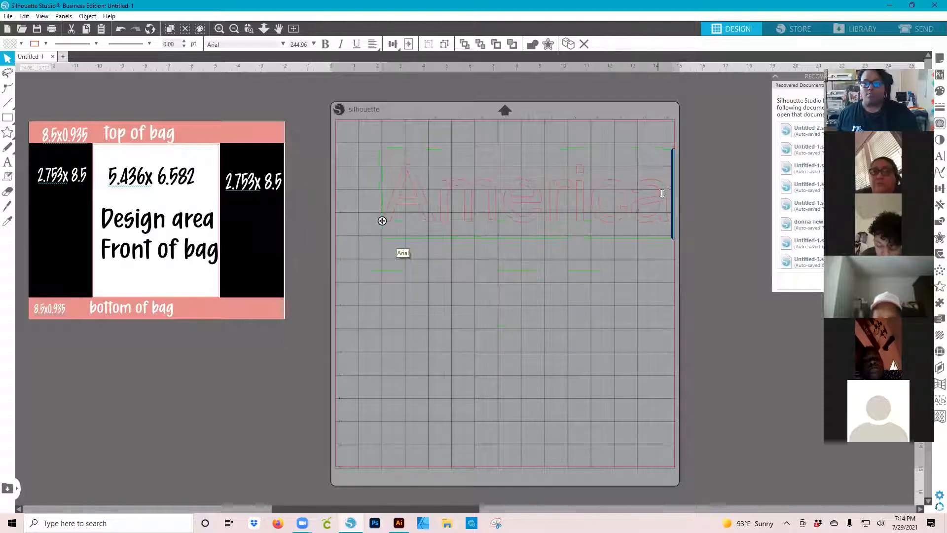
pyautogui.moveTo(667, 194); pyautogui.dragTo(405, 184)
pyautogui.write('Back')
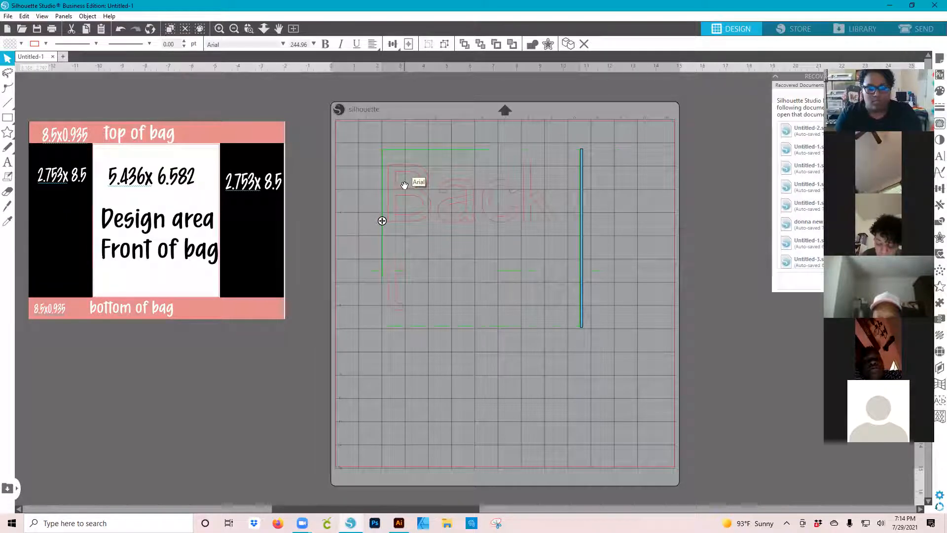
pyautogui.press('Return')
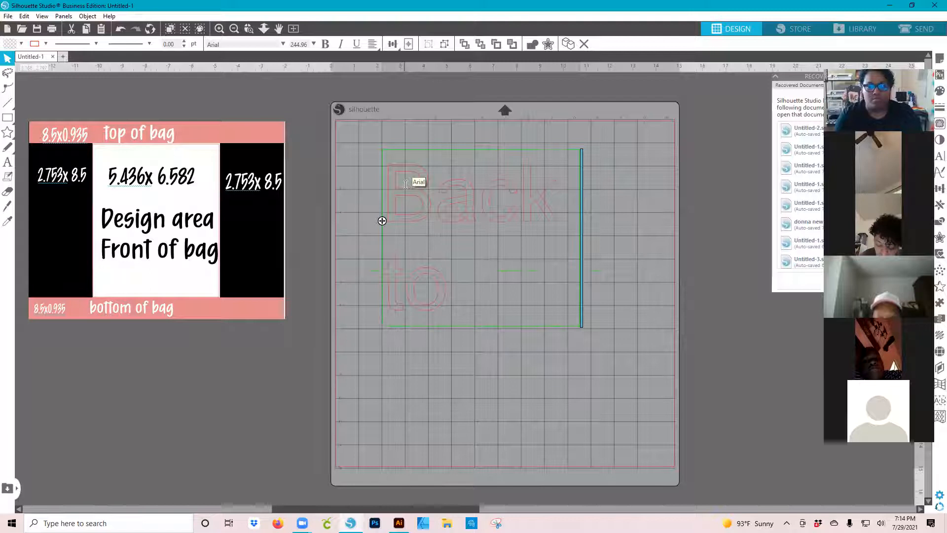
pyautogui.press('Return')
pyautogui.write('ba')
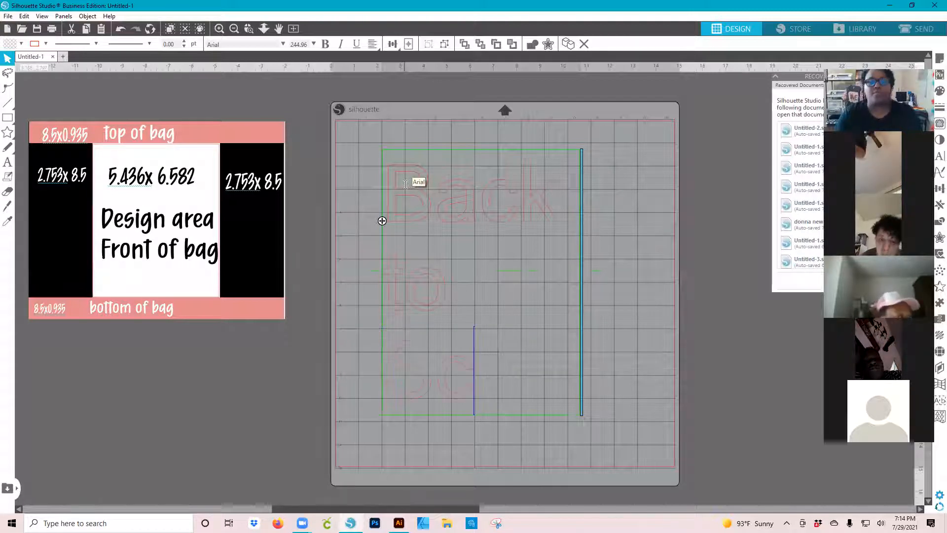
pyautogui.write('hool')
pyautogui.click(373, 44)
pyautogui.click(387, 58)
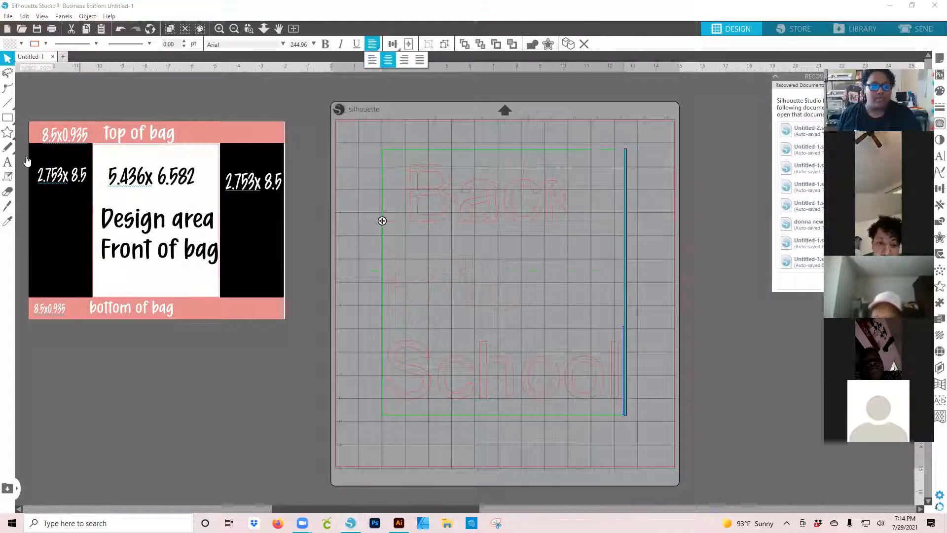
# Add a separate text "welcome" above the word "Back" on the mat
pyautogui.click(7, 162)
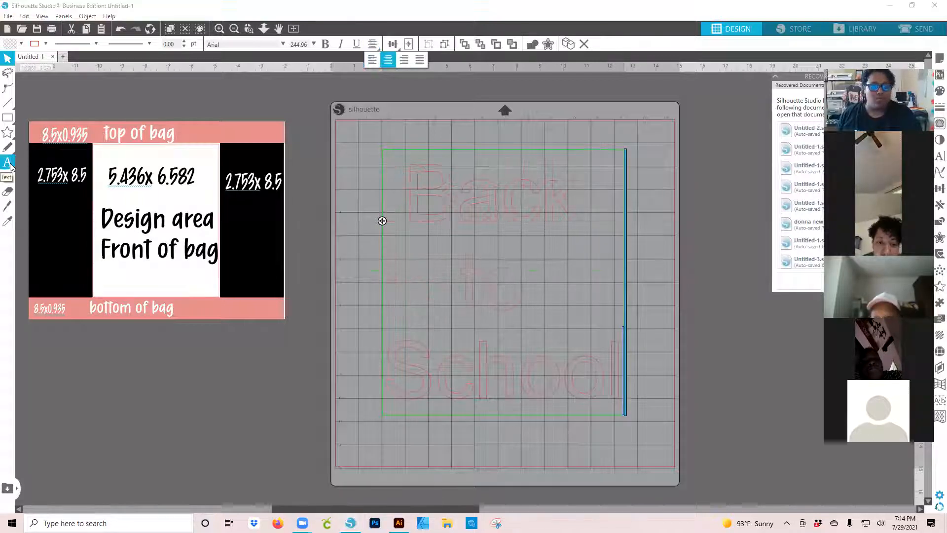
pyautogui.click(434, 146)
pyautogui.write('welcome')
pyautogui.click(572, 188)
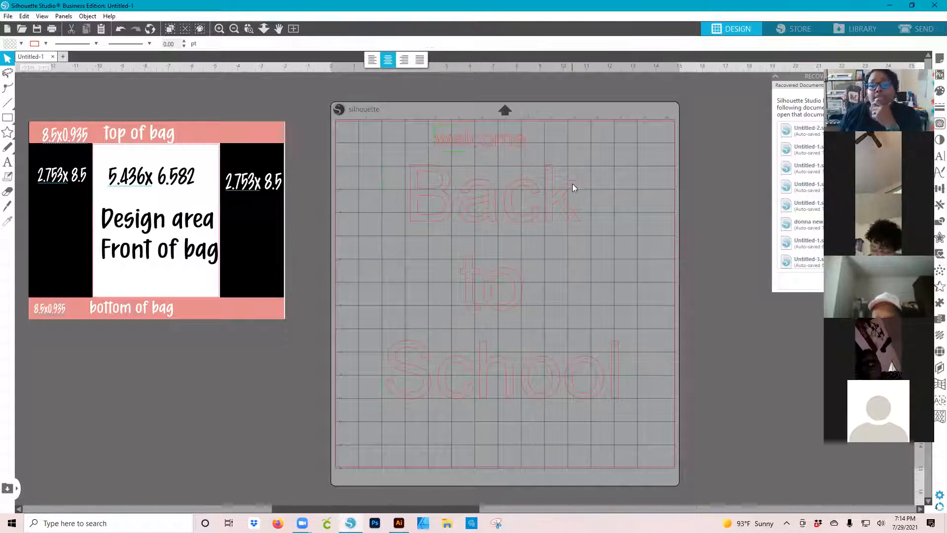
# Browse the fonts for the "Back to School" text, try Anick, and set the font to Impact
pyautogui.click(574, 174)
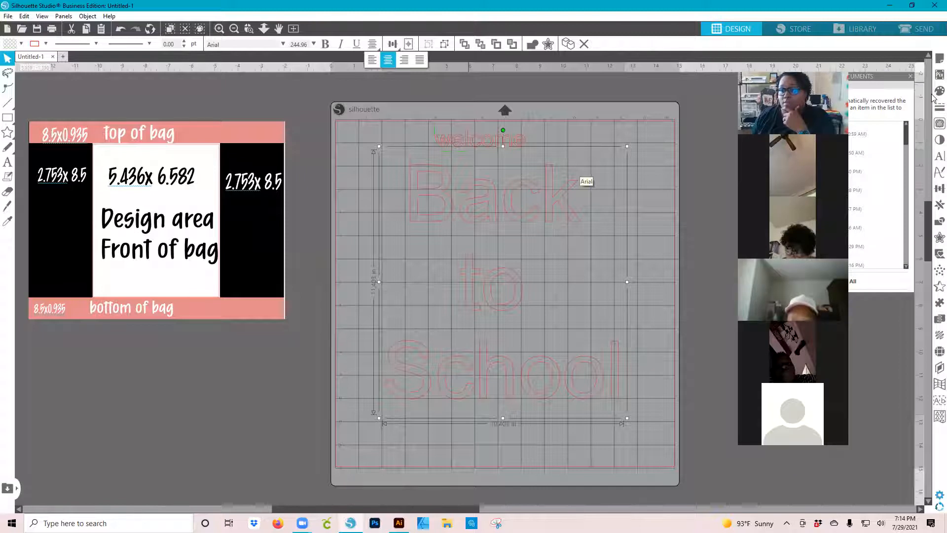
pyautogui.click(934, 63)
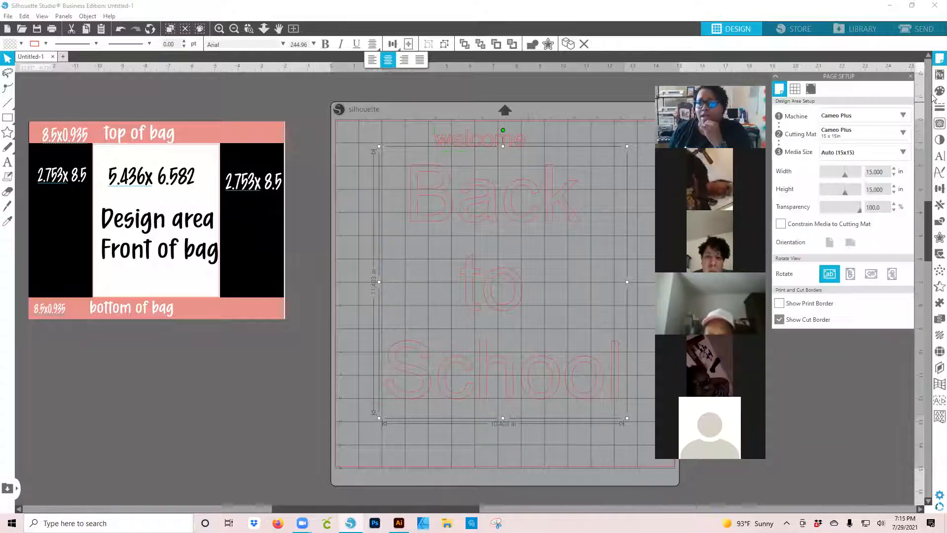
pyautogui.click(934, 157)
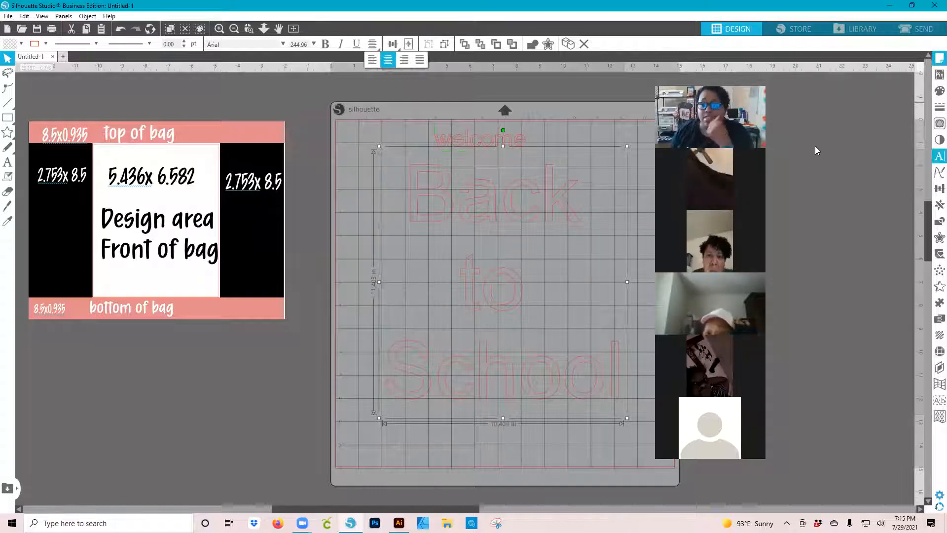
pyautogui.scroll(-3, 823, 169)
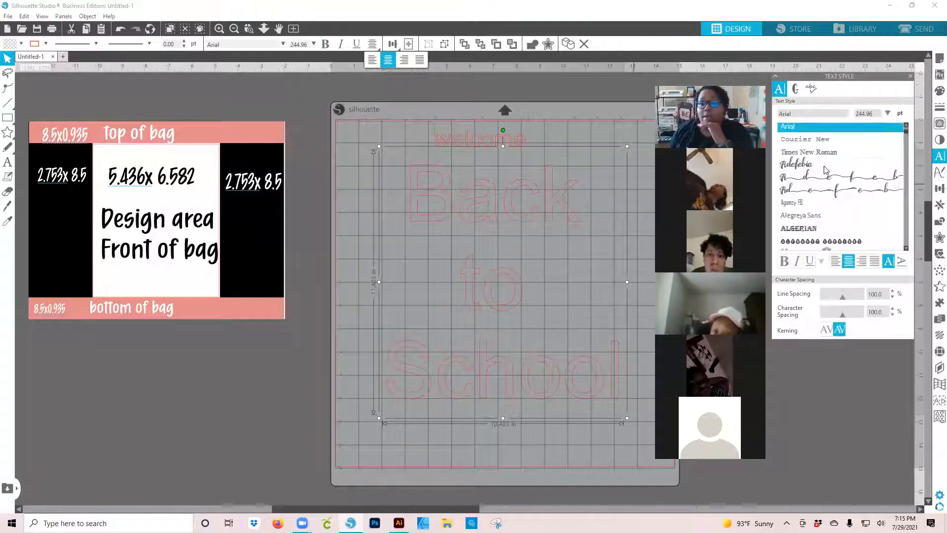
pyautogui.scroll(-3, 804, 157)
pyautogui.click(803, 154)
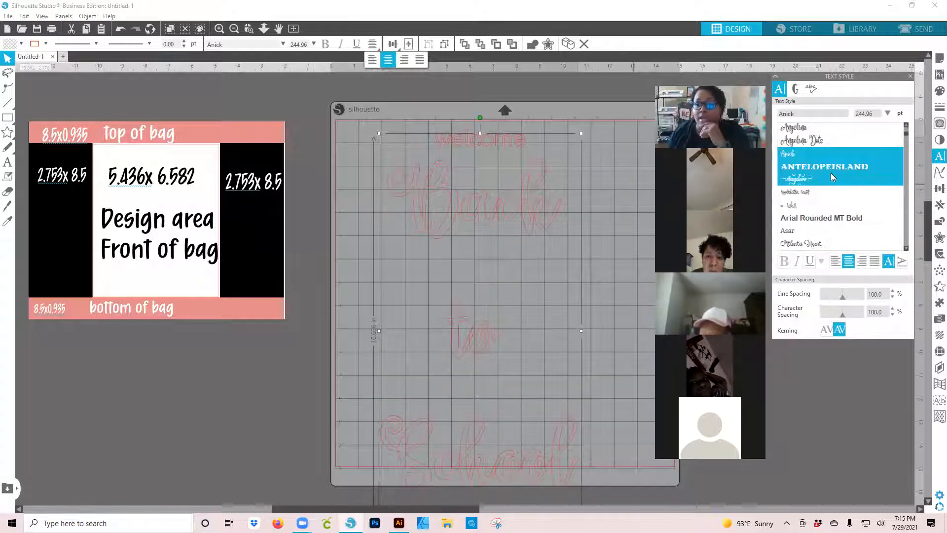
pyautogui.scroll(3, 815, 167)
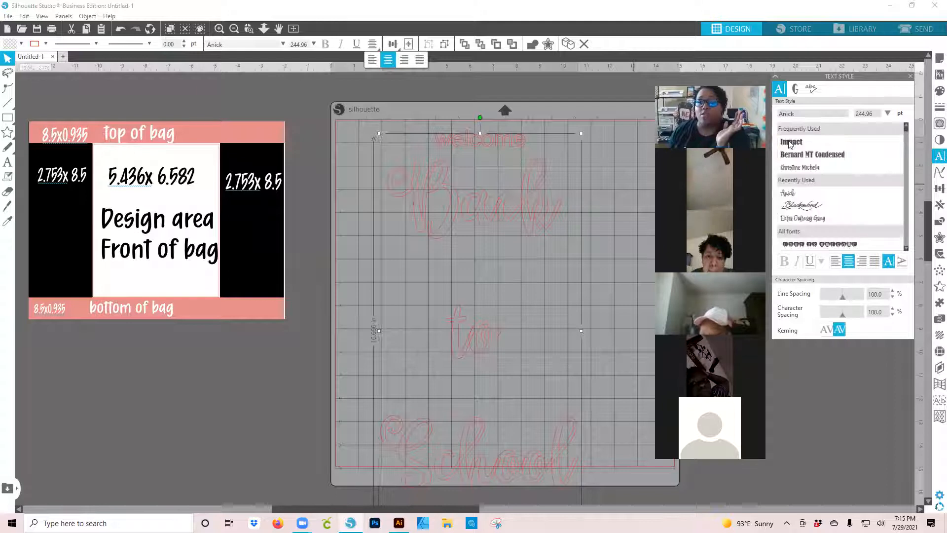
pyautogui.click(512, 136)
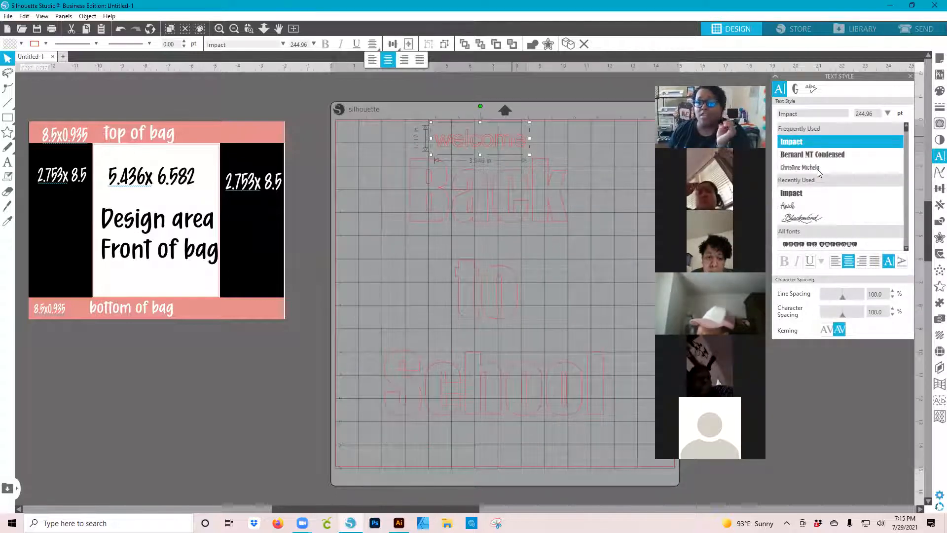
# Set the "welcome" text to the Anick font, enlarge it to about 171 pt and move it to the mat's upper-left area
pyautogui.scroll(2, 817, 168)
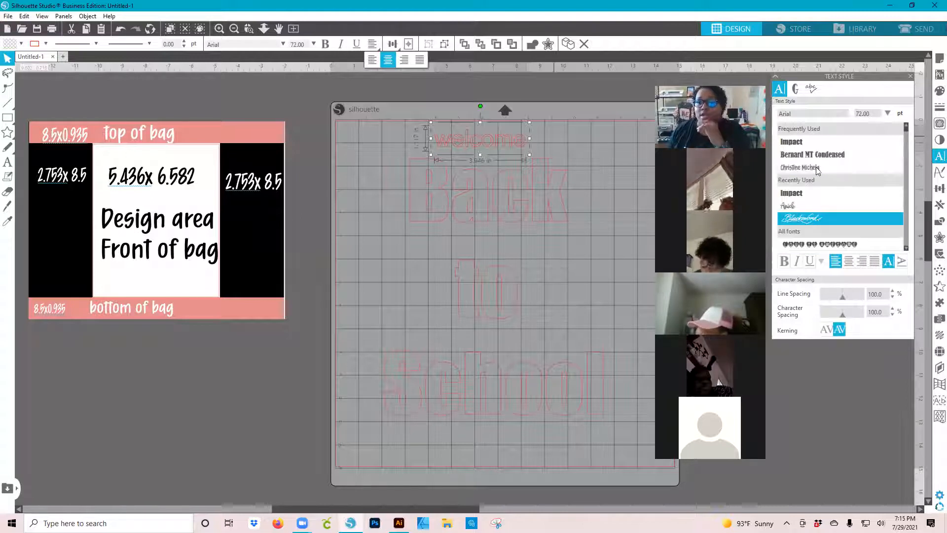
pyautogui.scroll(-2, 816, 166)
pyautogui.scroll(2, 816, 171)
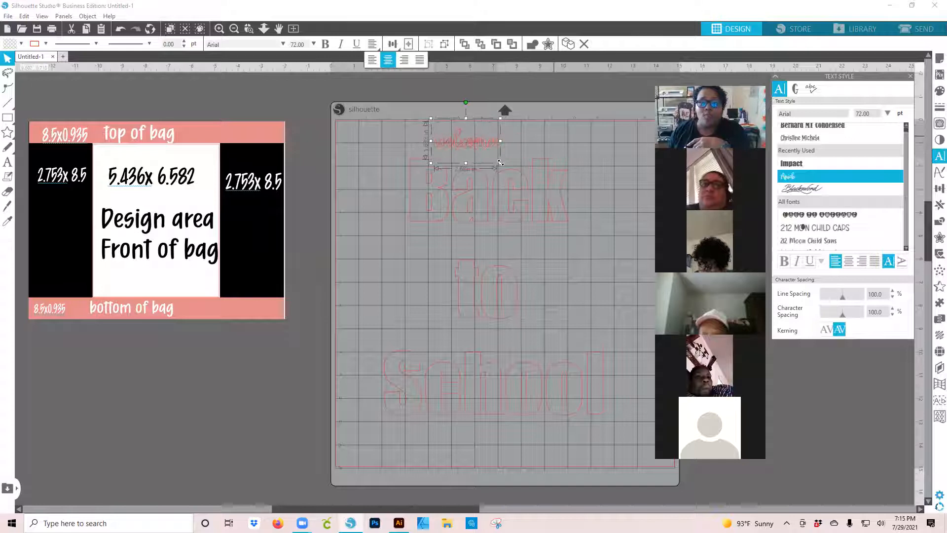
pyautogui.moveTo(510, 169); pyautogui.dragTo(584, 216)
pyautogui.moveTo(568, 173); pyautogui.dragTo(468, 160)
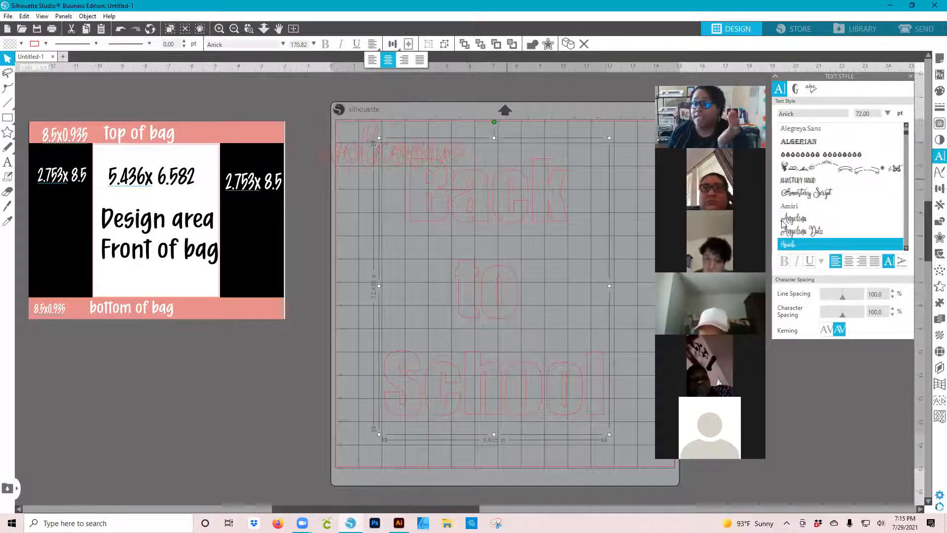
# Tighten the line spacing of the "Back to School" text to 75%
pyautogui.click(892, 296)
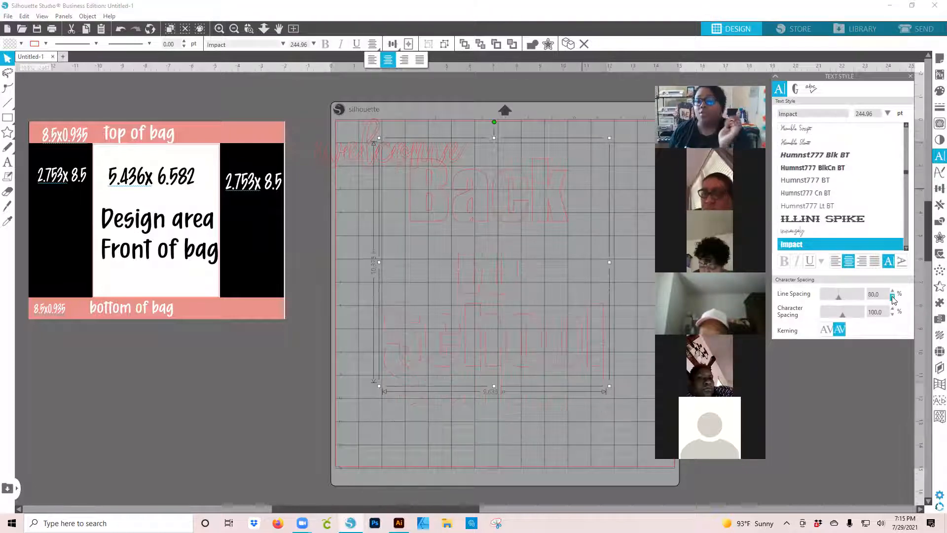
pyautogui.click(893, 298)
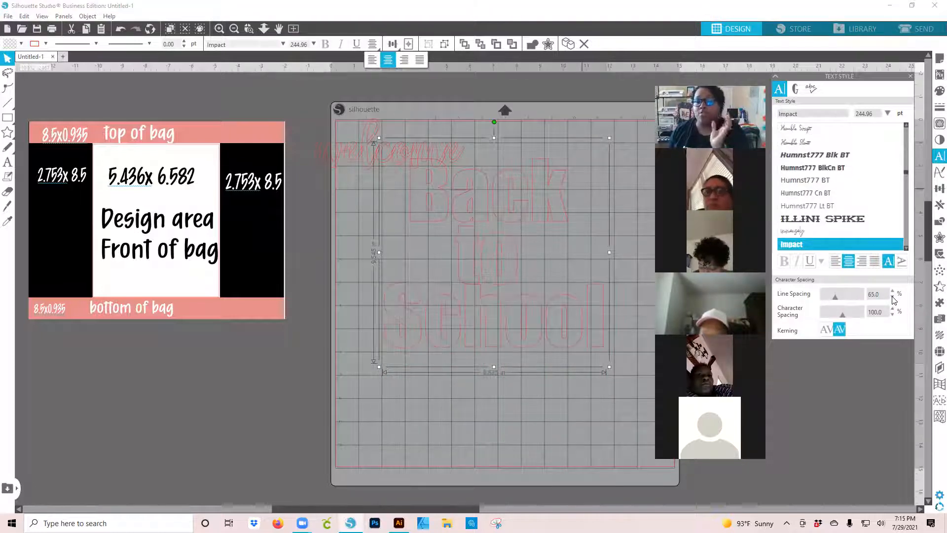
pyautogui.click(893, 291)
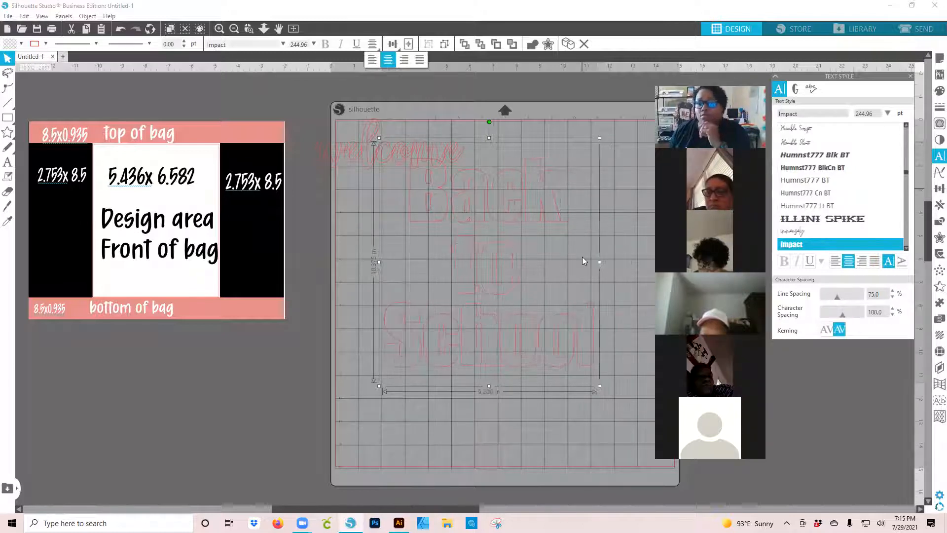
pyautogui.click(892, 291)
pyautogui.click(892, 292)
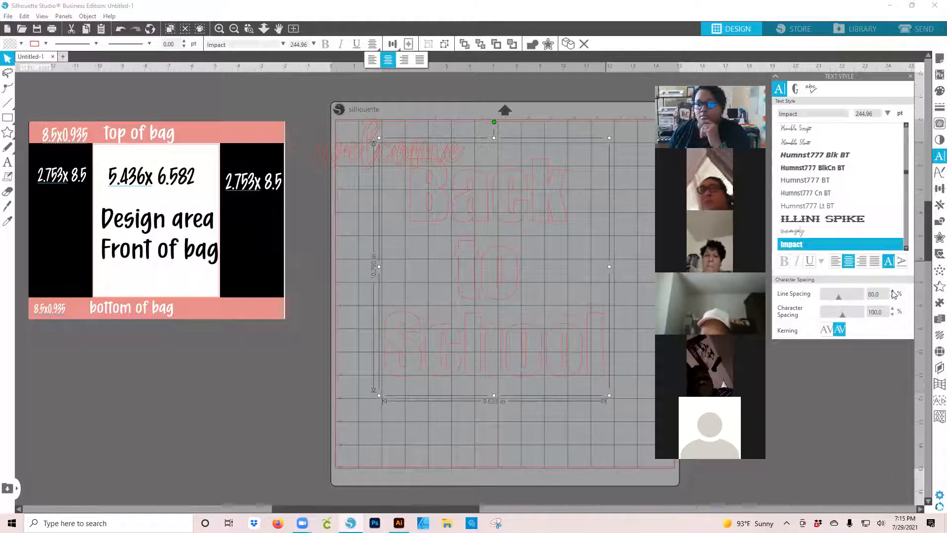
pyautogui.click(893, 292)
pyautogui.click(893, 292)
pyautogui.click(892, 297)
pyautogui.click(893, 298)
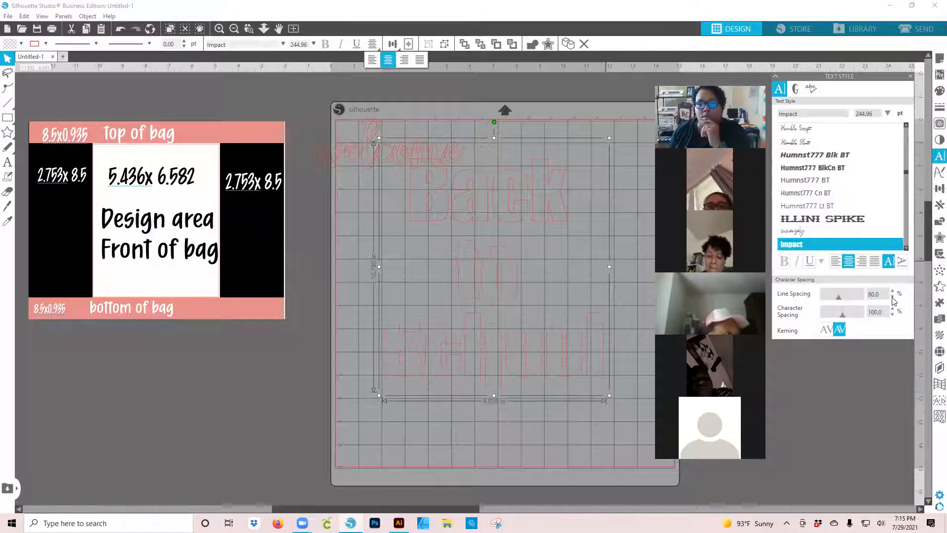
pyautogui.click(893, 297)
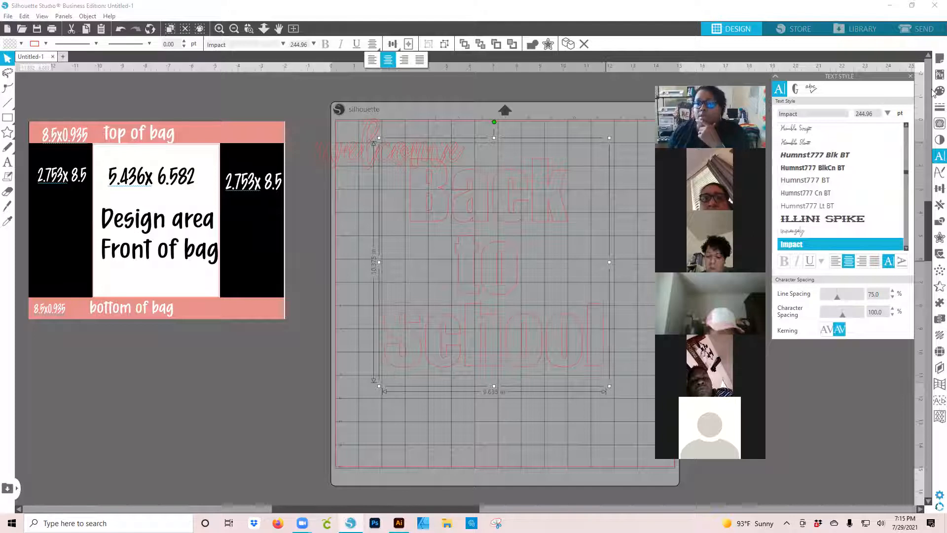
# Fill the "Back to School" text with black and move it lower on the mat to make room for "welcome"
pyautogui.click(793, 113)
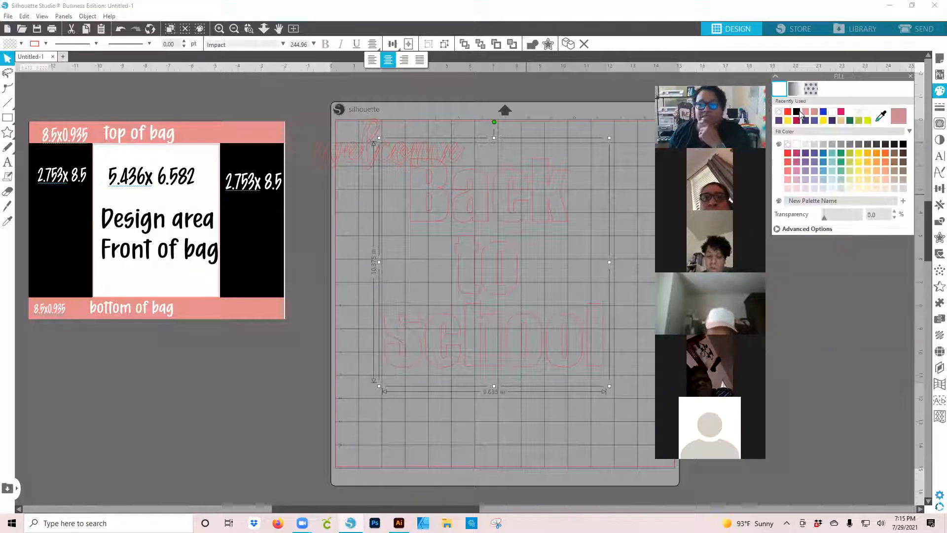
pyautogui.moveTo(486, 191); pyautogui.dragTo(514, 203)
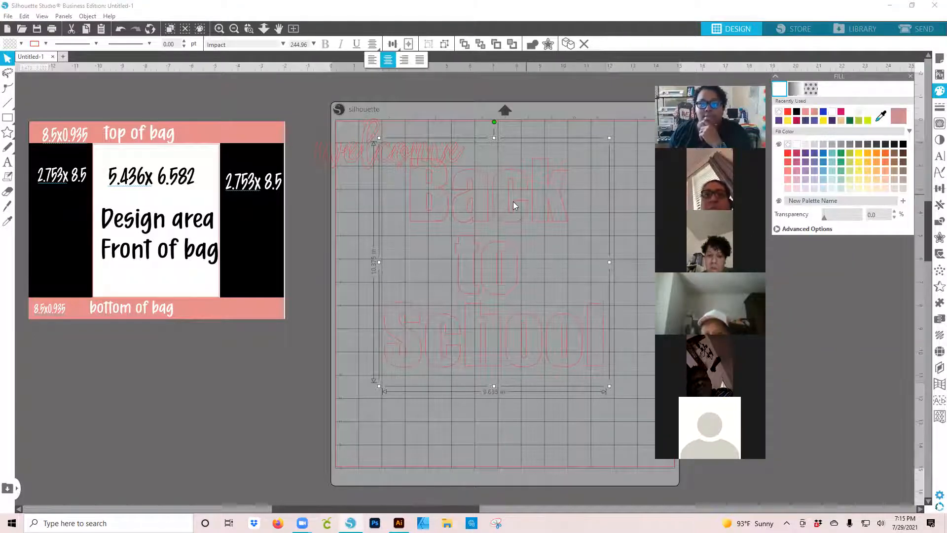
# Move "welcome" above "Back", enlarge it to about 203 pt and weld its letters together
pyautogui.click(469, 157)
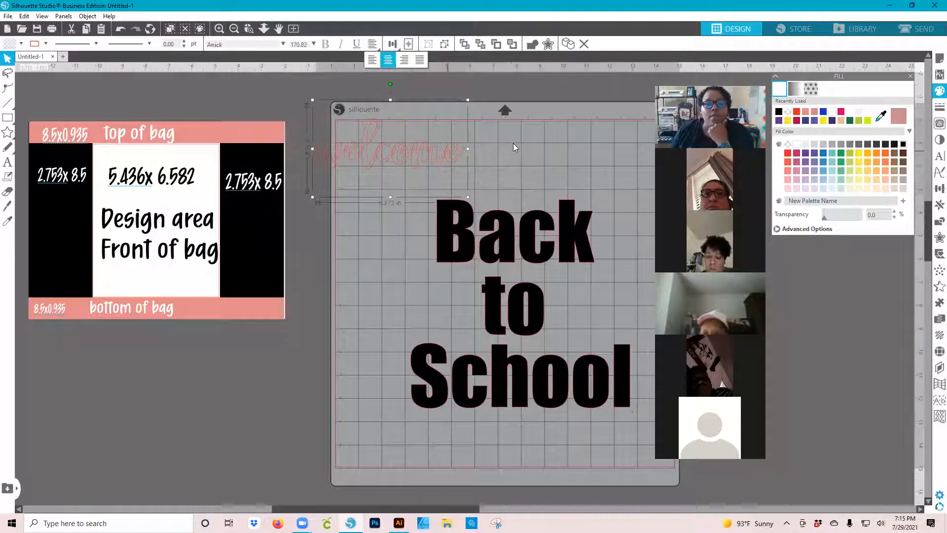
pyautogui.moveTo(469, 156); pyautogui.dragTo(567, 201)
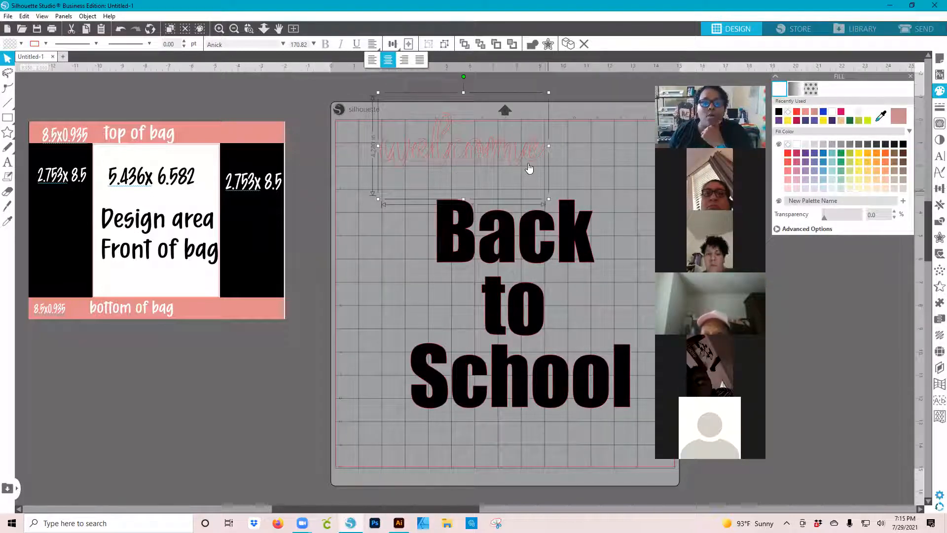
pyautogui.click(534, 45)
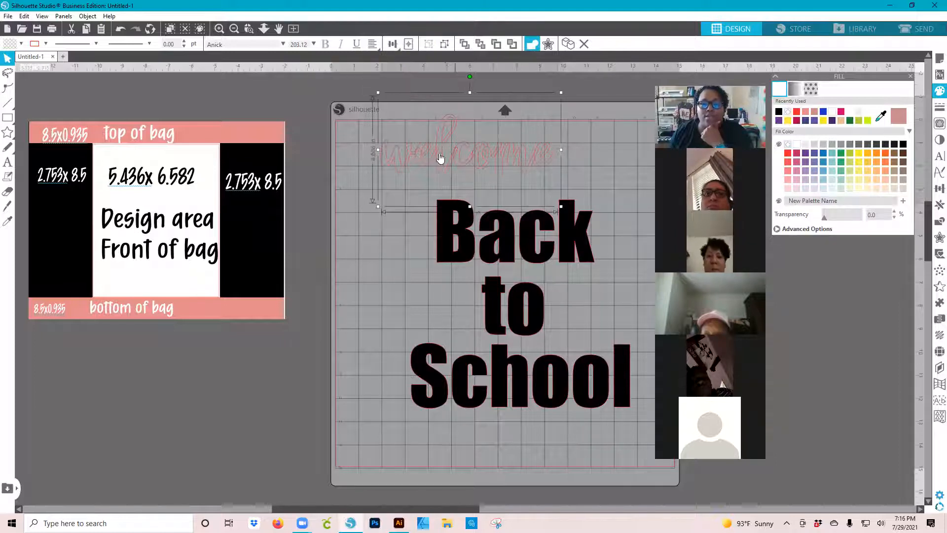
# Fill the welded "welcome" with red and move it down to overlap the upper edge of "Back"
pyautogui.moveTo(546, 162); pyautogui.dragTo(521, 171)
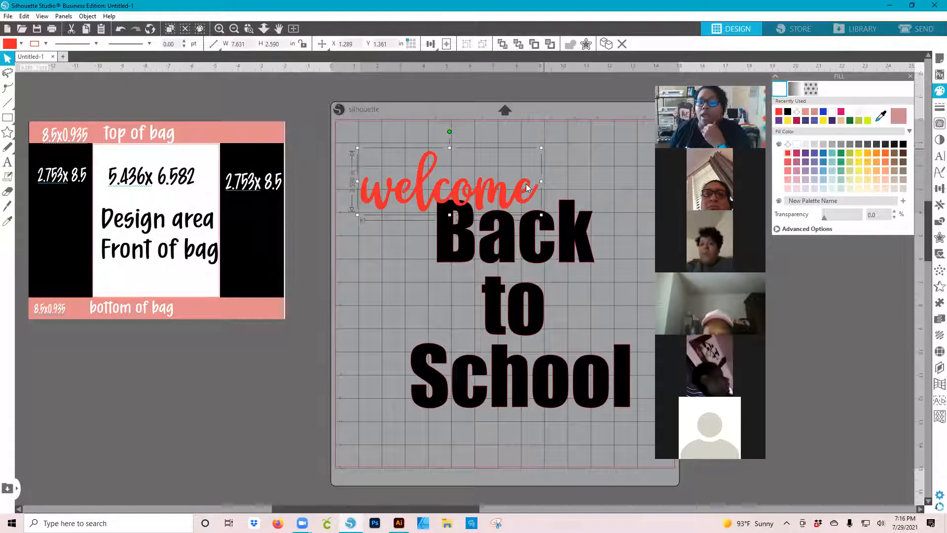
pyautogui.click(555, 153)
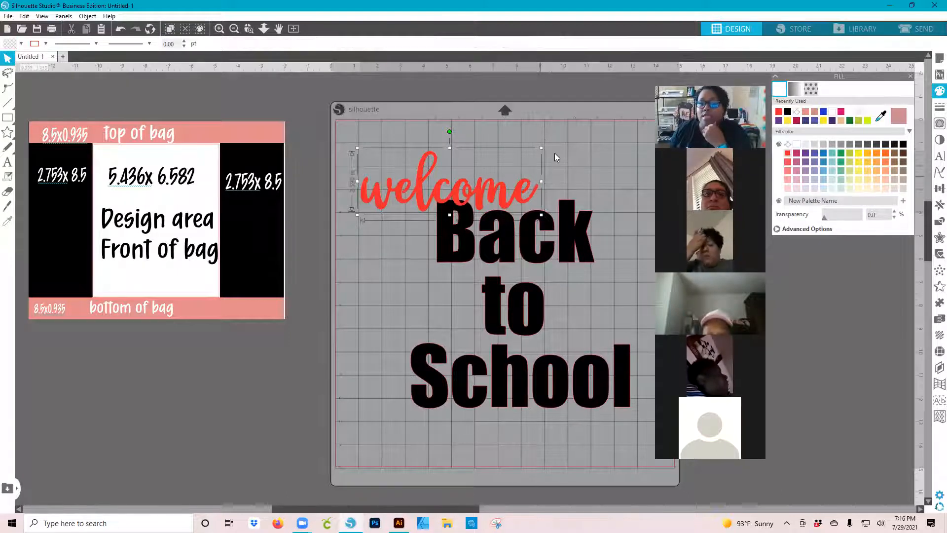
pyautogui.click(527, 189)
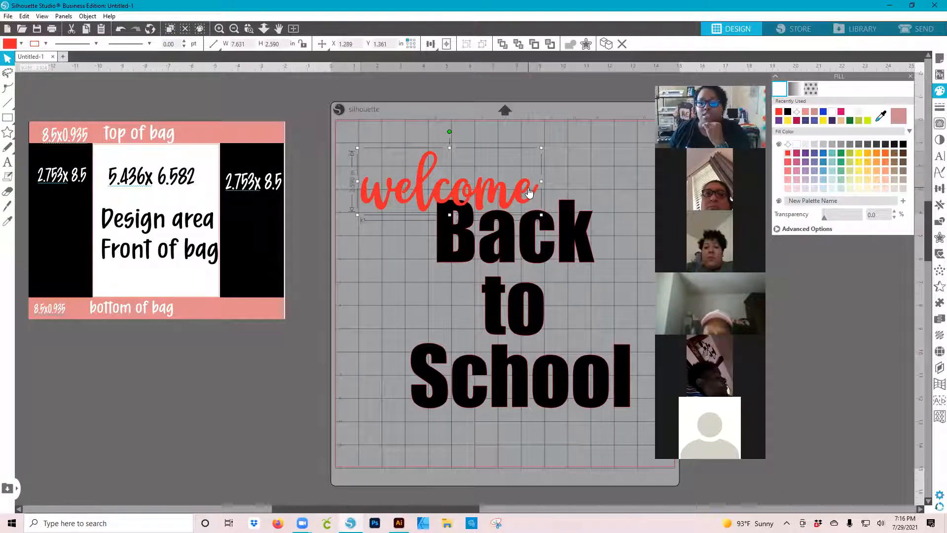
# Review the file types available for saving the design and leave the Save As dialog without saving
pyautogui.click(9, 17)
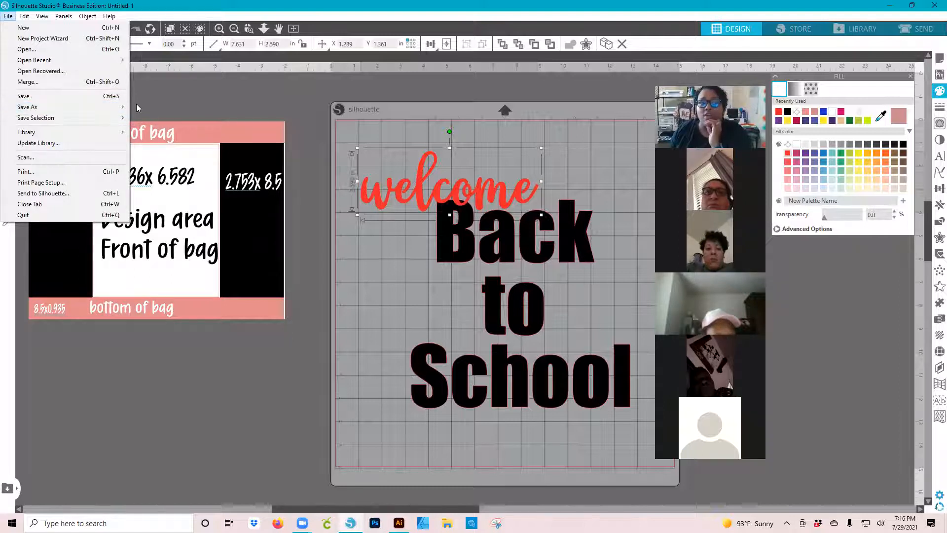
pyautogui.moveTo(122, 107)
pyautogui.click(163, 107)
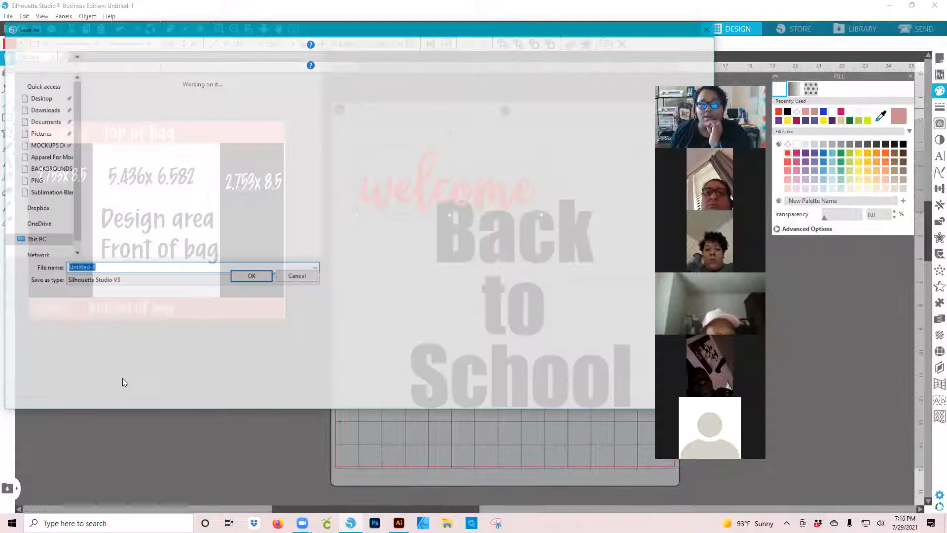
pyautogui.click(124, 378)
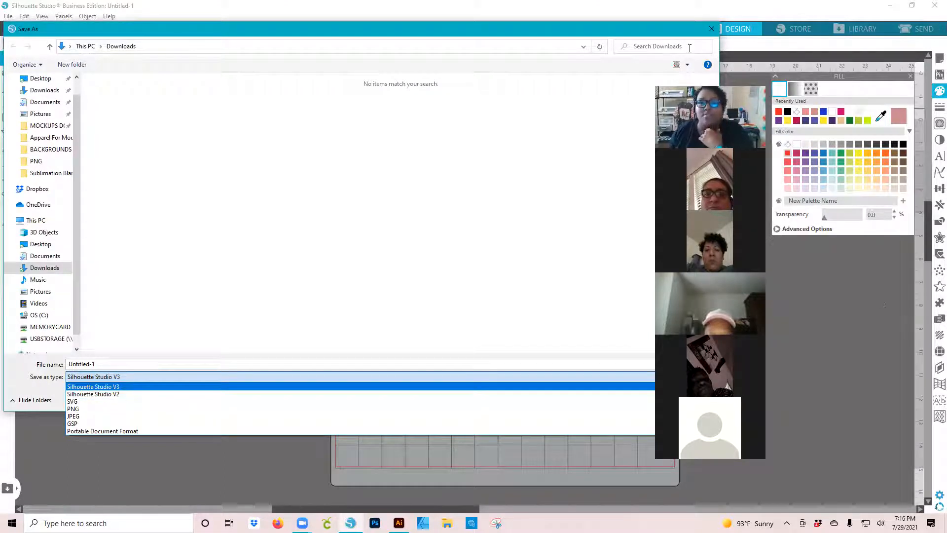
pyautogui.click(521, 47)
pyautogui.click(712, 28)
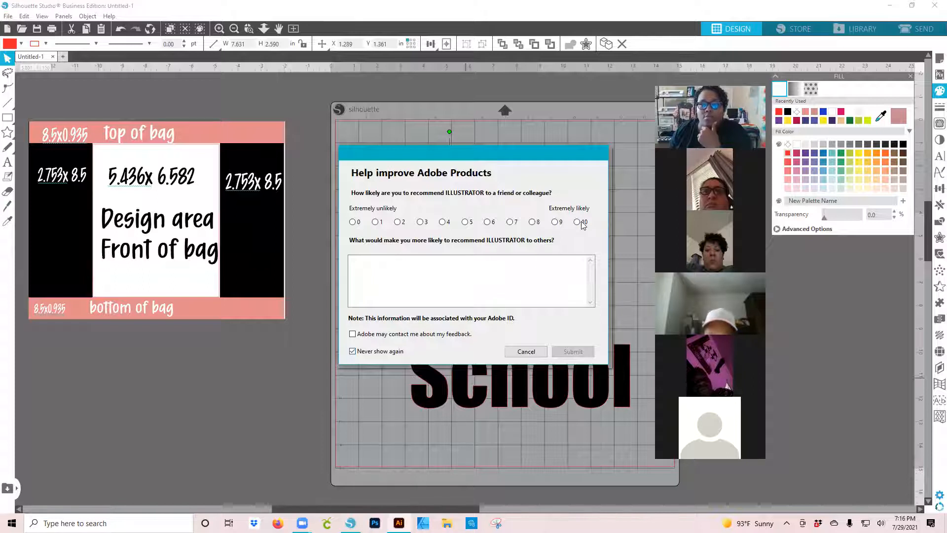
# Switch to Illustrator, submit the feedback survey and create a new 12.75 x 9 in document
pyautogui.click(572, 350)
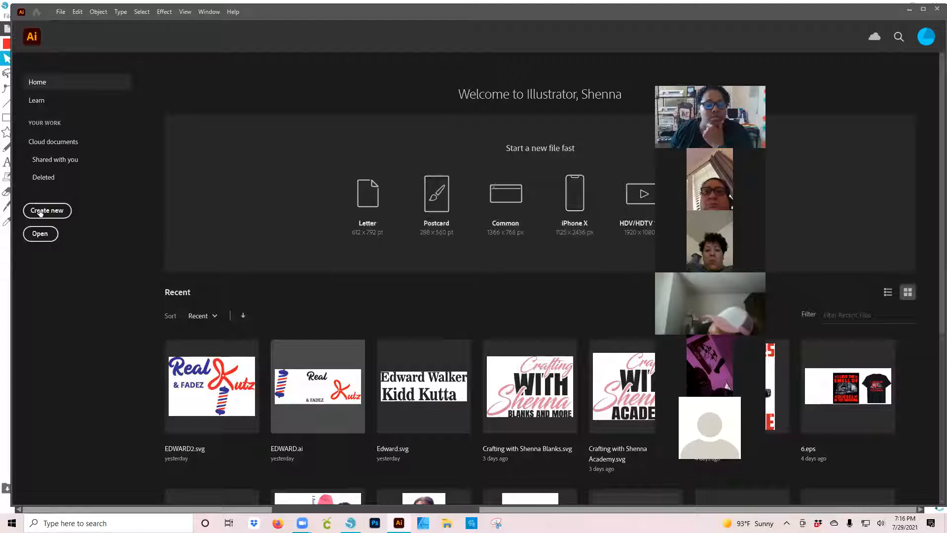
pyautogui.click(42, 211)
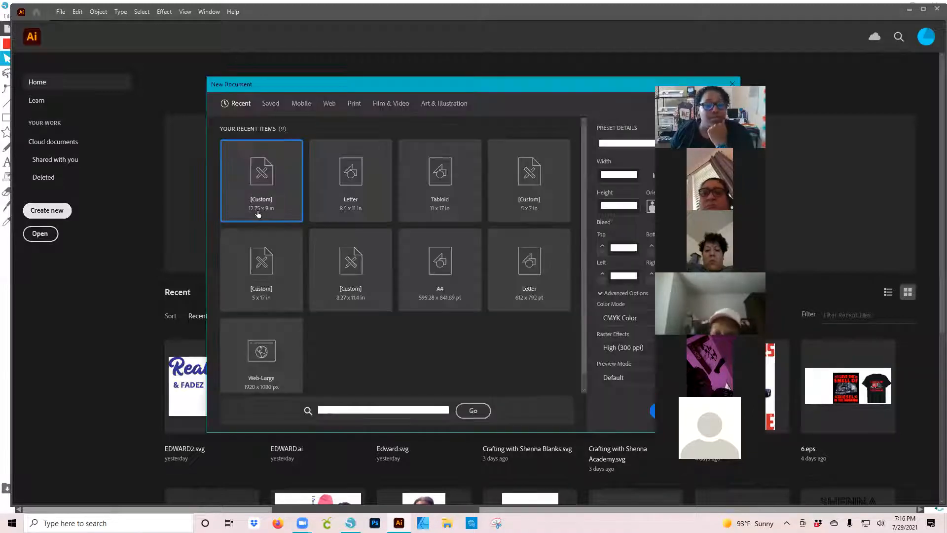
pyautogui.press('Escape')
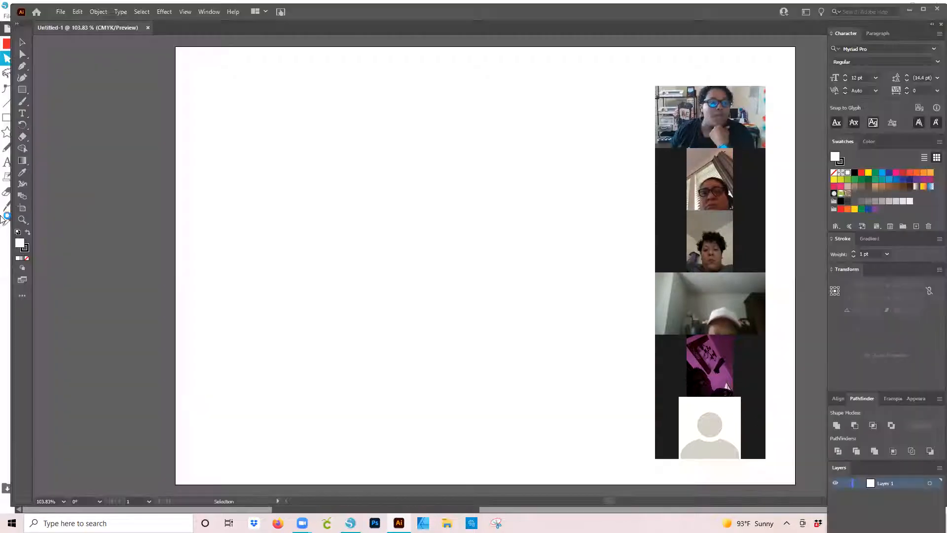
# Add the text "America" in the upper middle of the artboard, beside a short text "Lo"
pyautogui.click(22, 113)
pyautogui.click(369, 145)
pyautogui.write('Lo')
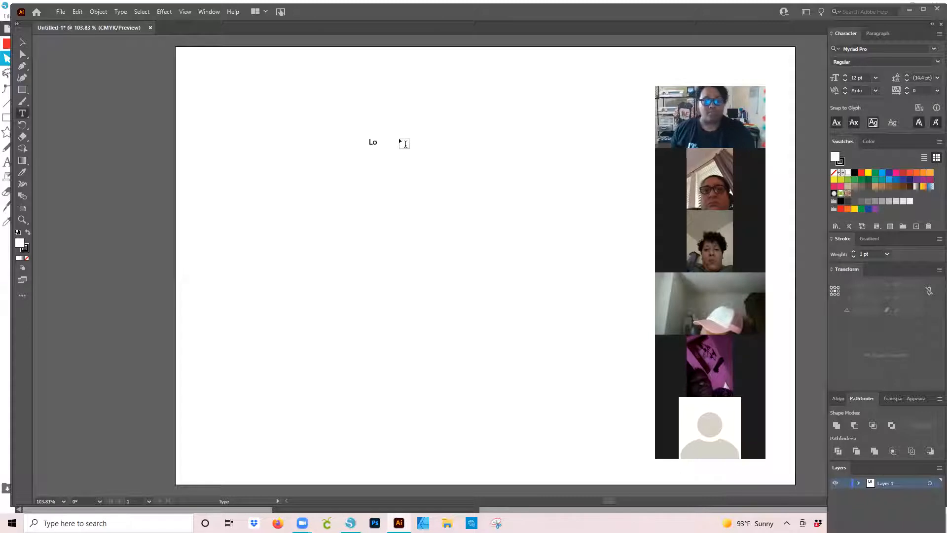
pyautogui.click(389, 138)
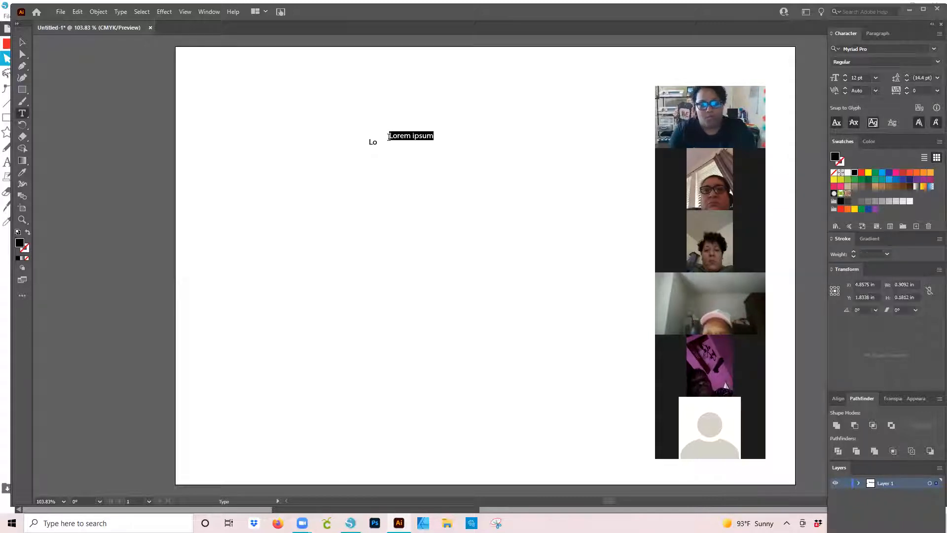
pyautogui.write('America')
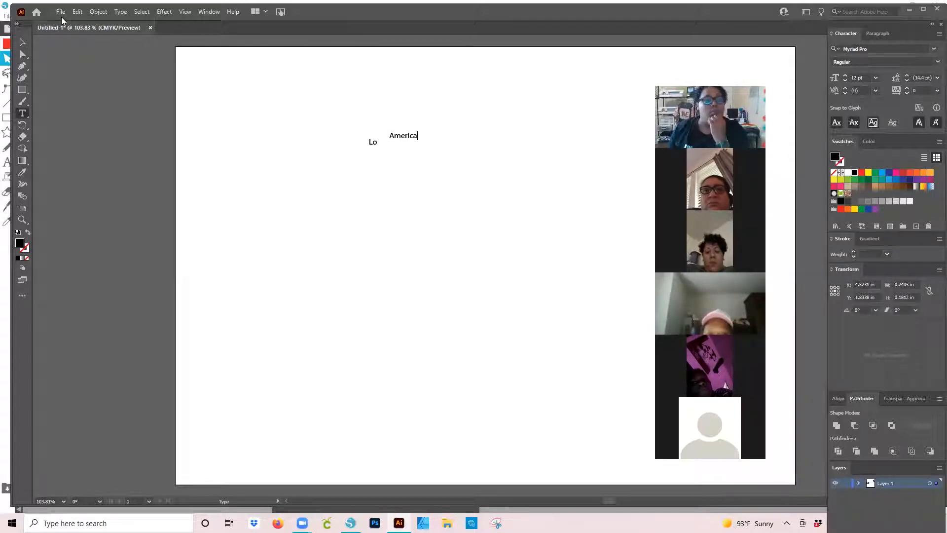
# Enlarge the "America" text so that it spans most of the artboard's width
pyautogui.click(23, 43)
pyautogui.click(416, 139)
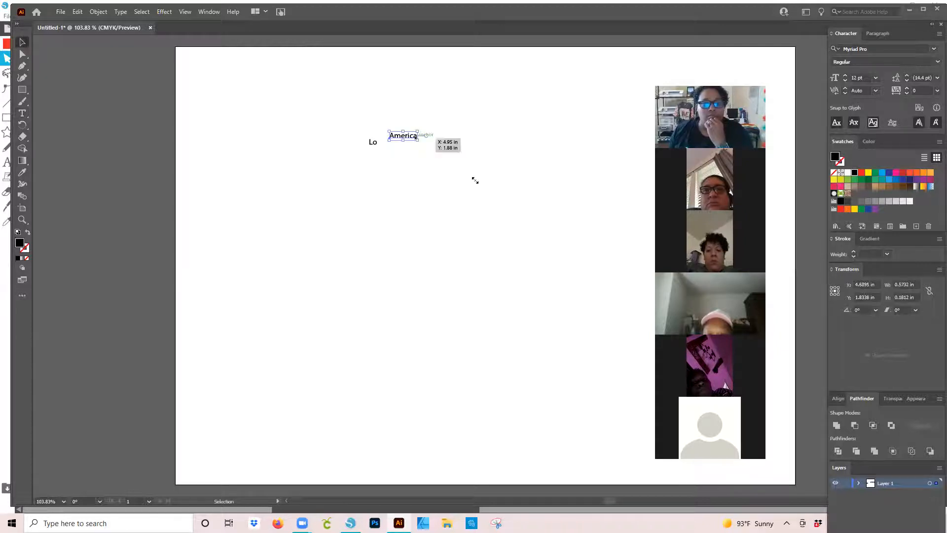
pyautogui.moveTo(604, 251); pyautogui.dragTo(786, 298)
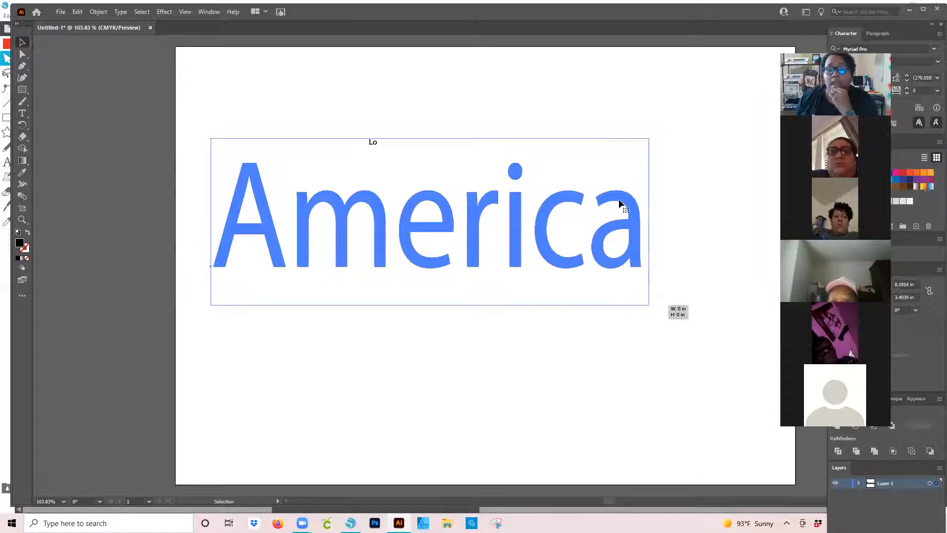
pyautogui.moveTo(650, 304); pyautogui.dragTo(702, 322)
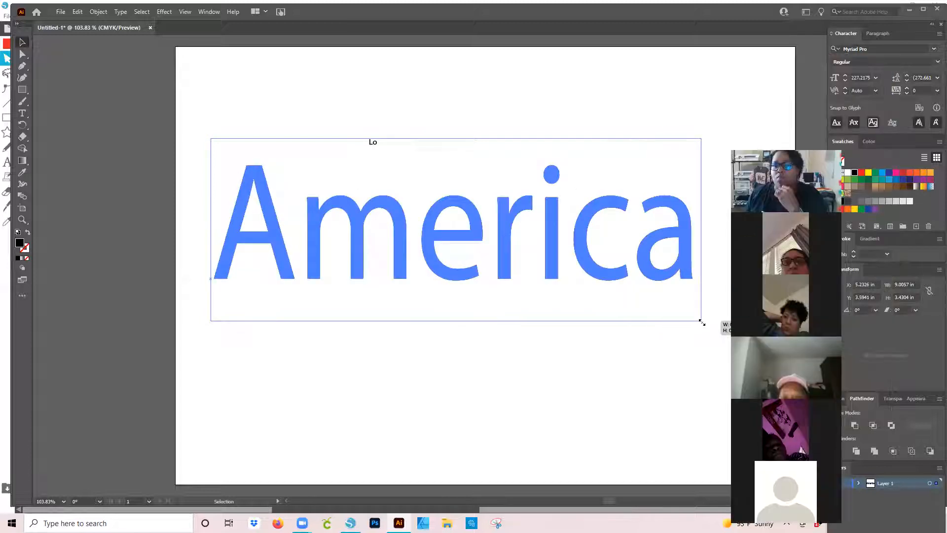
# Change the "America" text to the Madelican font and move it higher on the artboard
pyautogui.click(933, 49)
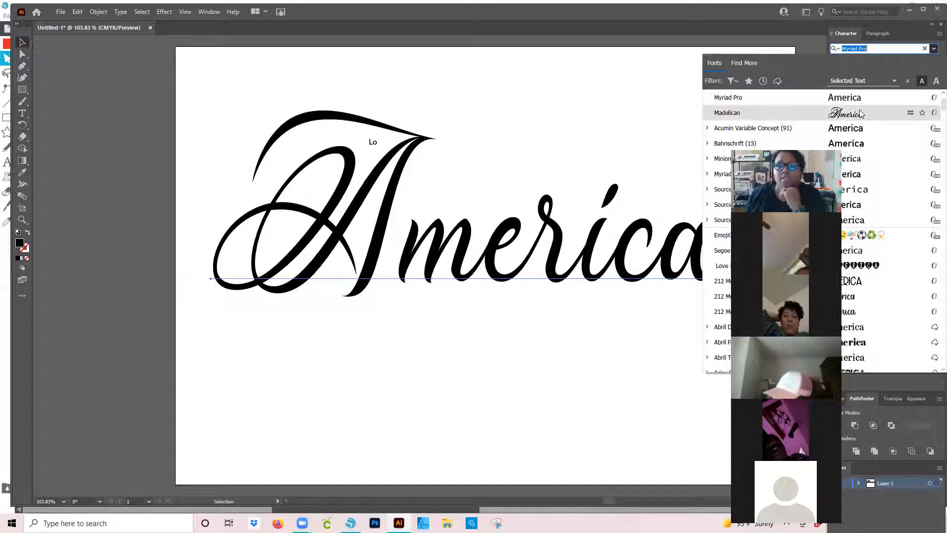
pyautogui.moveTo(621, 246); pyautogui.dragTo(619, 205)
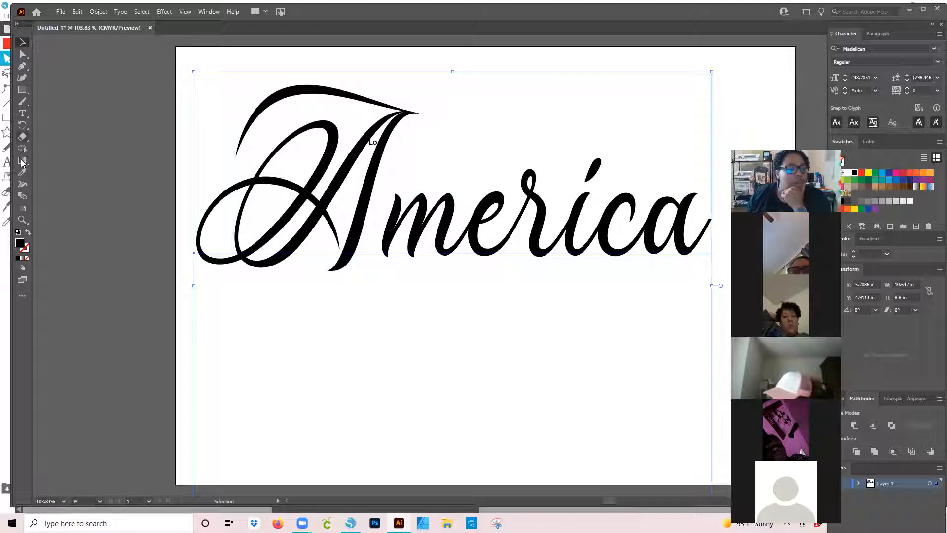
# Draw a black five-pointed star about 1.28 in wide over the dot of the "i" in "America"
pyautogui.click(22, 93)
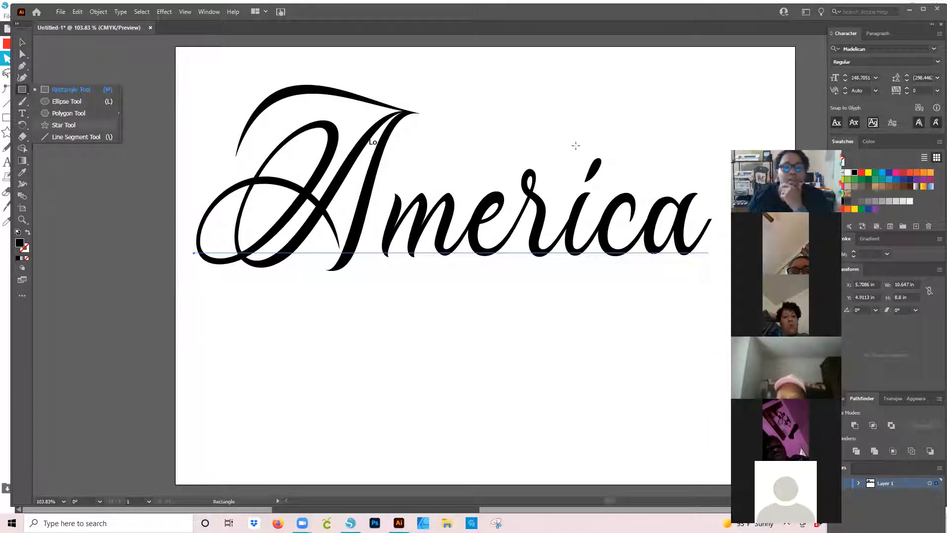
pyautogui.moveTo(582, 135); pyautogui.dragTo(595, 163)
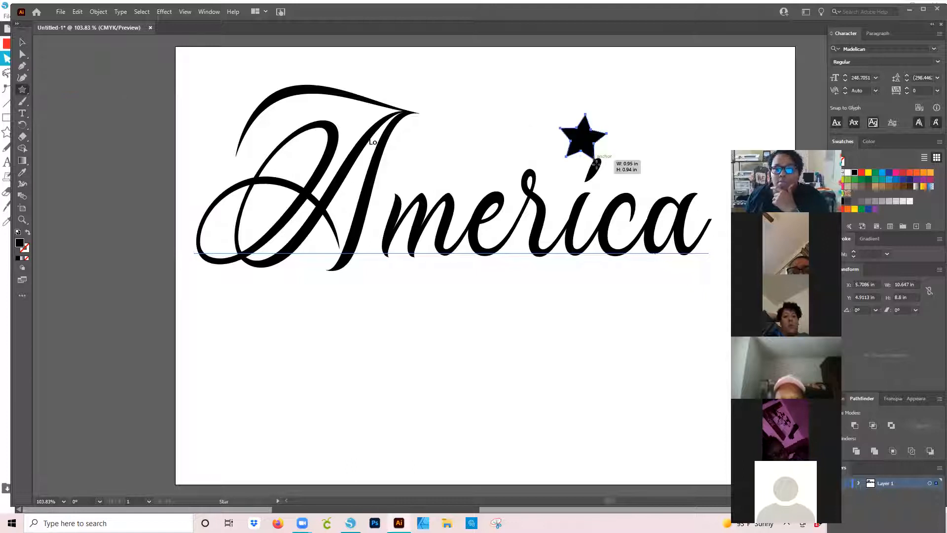
pyautogui.press('v')
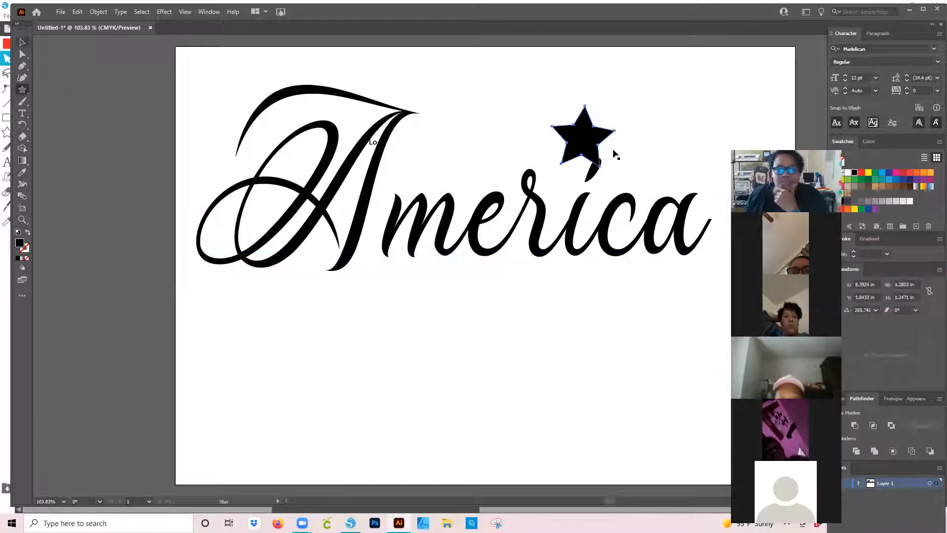
# Move the star lower so that it covers the dot of the "i" in "America"
pyautogui.moveTo(581, 158); pyautogui.dragTo(601, 174)
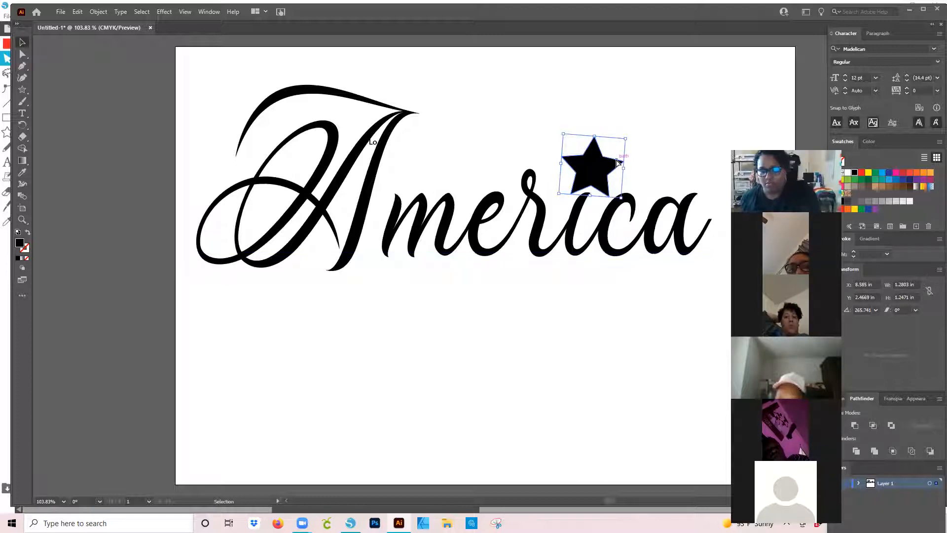
pyautogui.hotkey('ctrl', '+')
pyautogui.hotkey('ctrl', '+')
pyautogui.press('a')
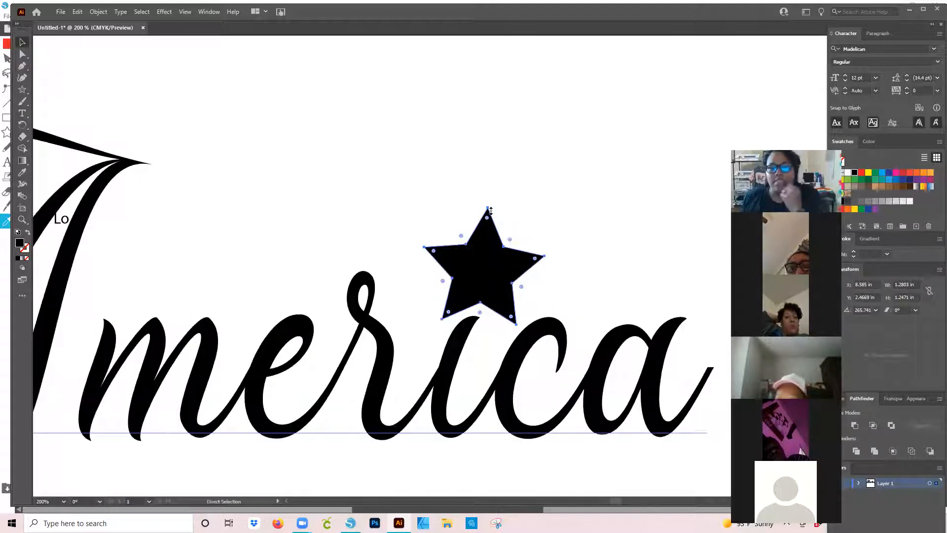
pyautogui.press('v')
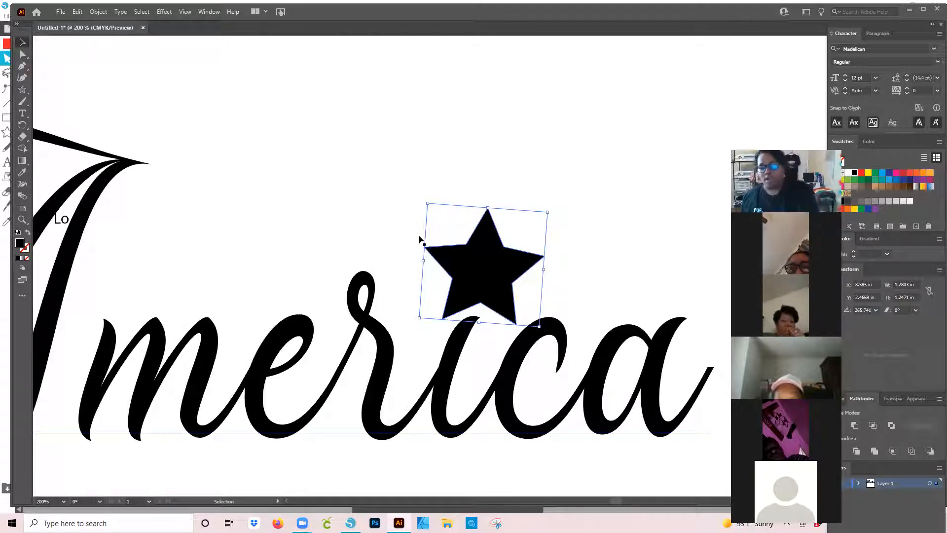
pyautogui.press('a')
pyautogui.hotkey('ctrl', '-')
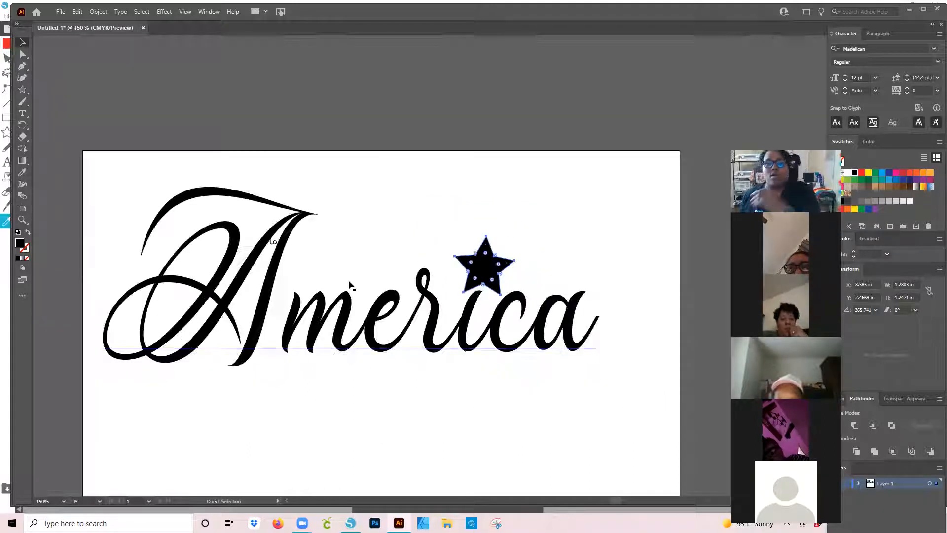
# Convert the "America" text to outlines
pyautogui.press('v')
pyautogui.click(333, 307)
pyautogui.hotkey('ctrl', '-')
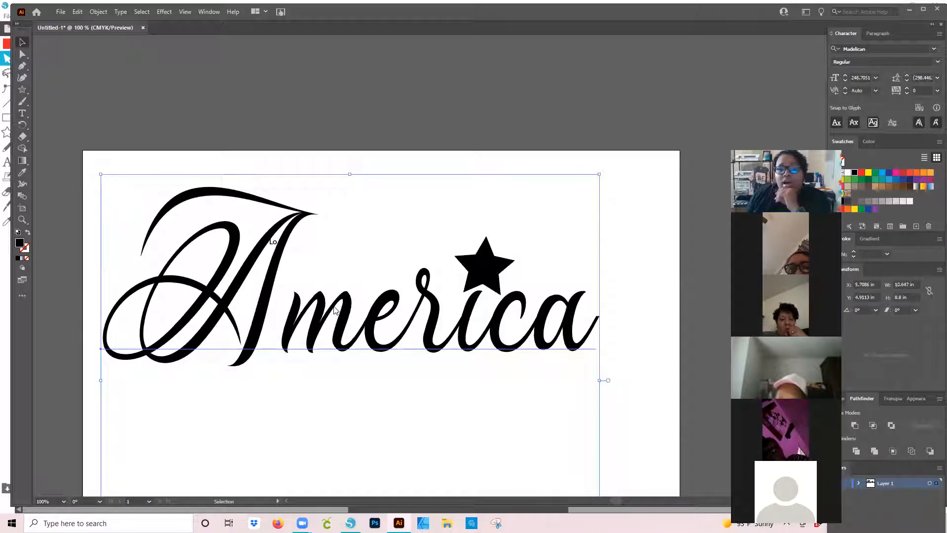
pyautogui.rightClick(332, 307)
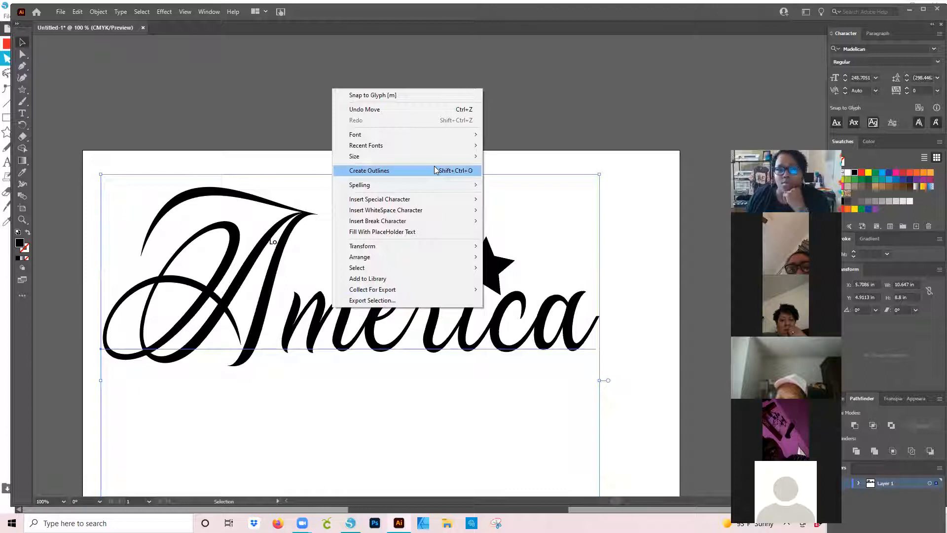
pyautogui.press('Return')
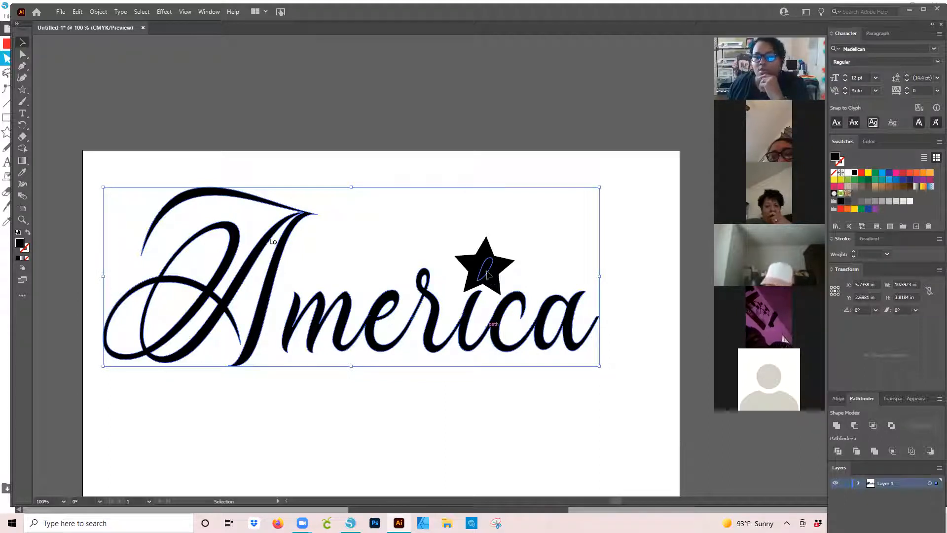
# Ungroup the outlined "America" lettering and delete the original dot of the "i" from beneath the star
pyautogui.moveTo(468, 259); pyautogui.dragTo(434, 226)
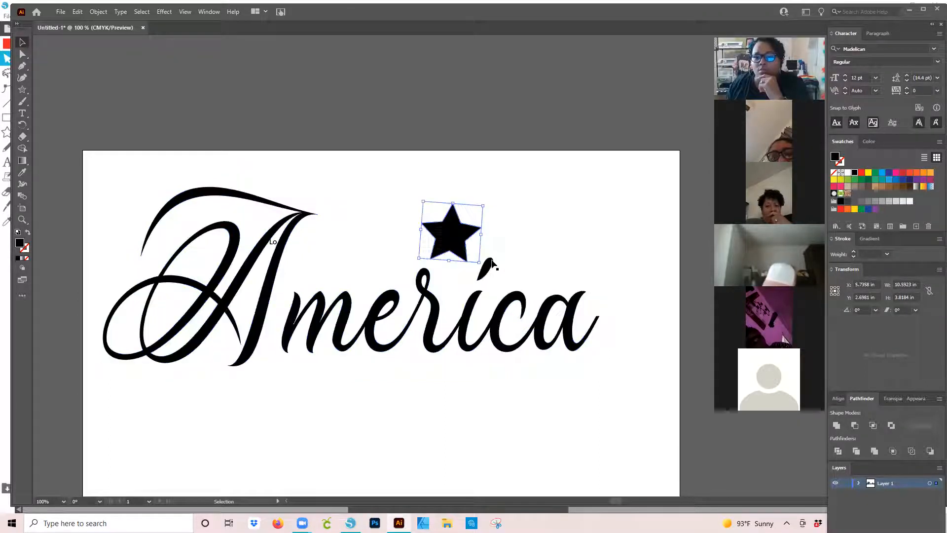
pyautogui.click(527, 341)
pyautogui.rightClick(527, 341)
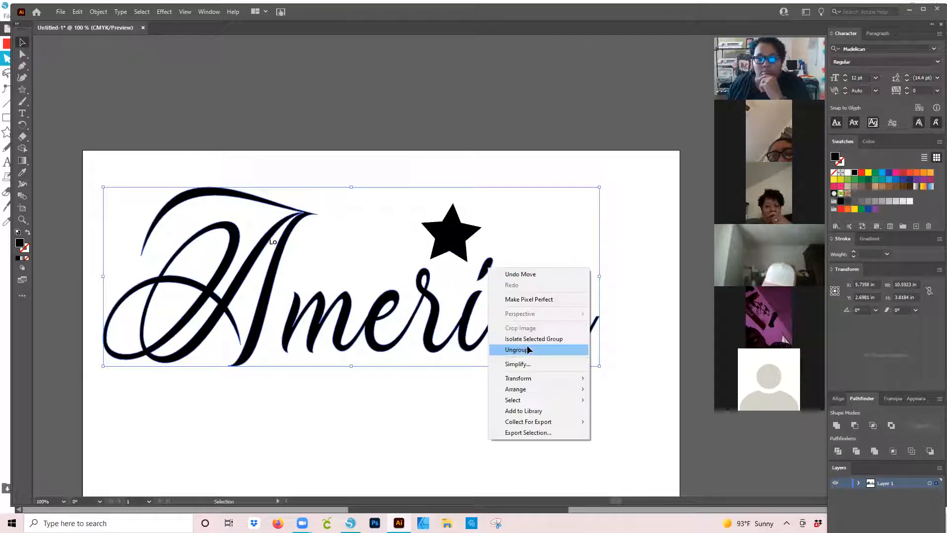
pyautogui.click(541, 255)
pyautogui.click(487, 268)
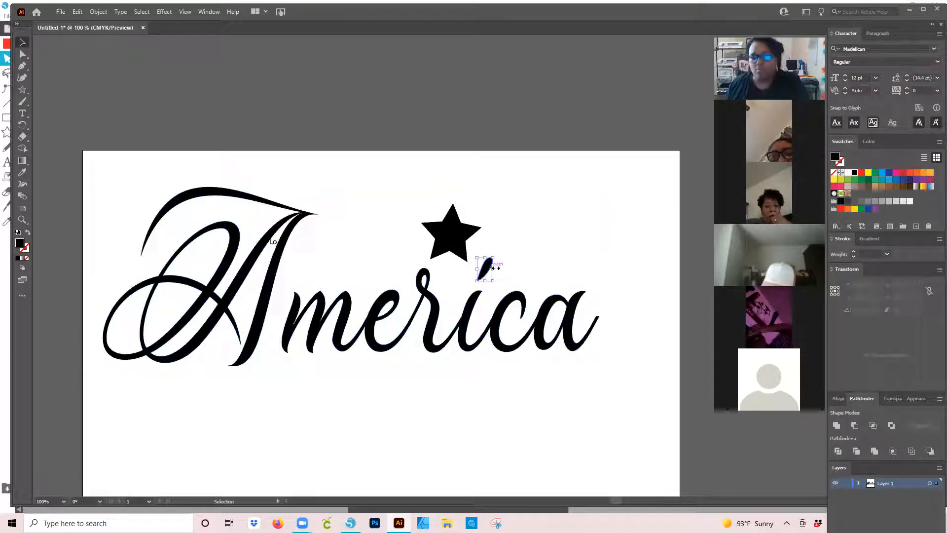
pyautogui.press('Delete')
# Place the star above the stem of the "i" as its dot, and select the whole "America" design
pyautogui.moveTo(462, 246); pyautogui.dragTo(515, 308)
pyautogui.click(545, 308)
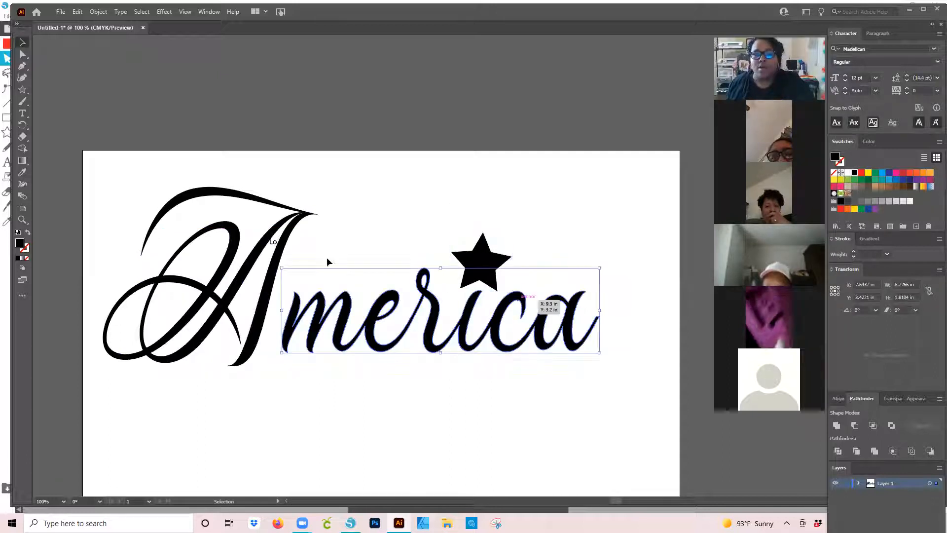
pyautogui.click(266, 248)
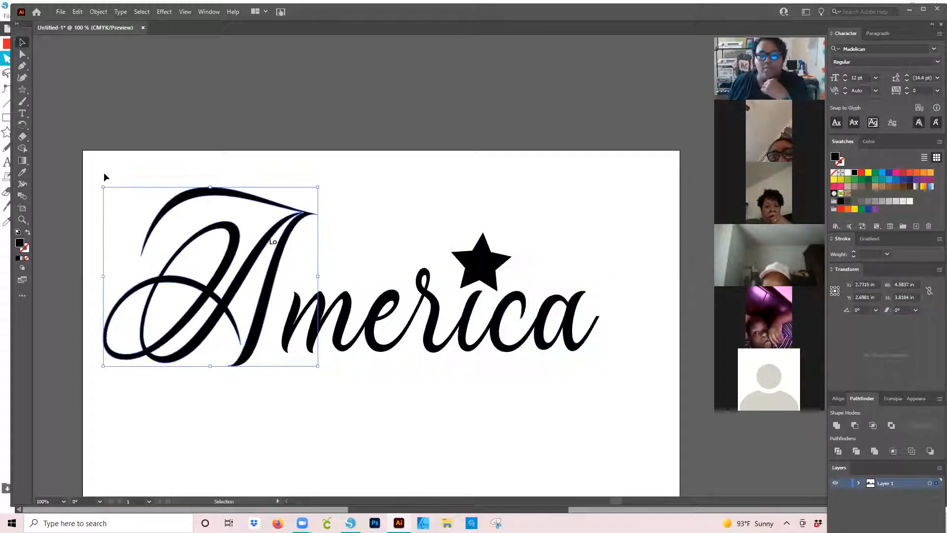
pyautogui.moveTo(108, 166); pyautogui.dragTo(606, 363)
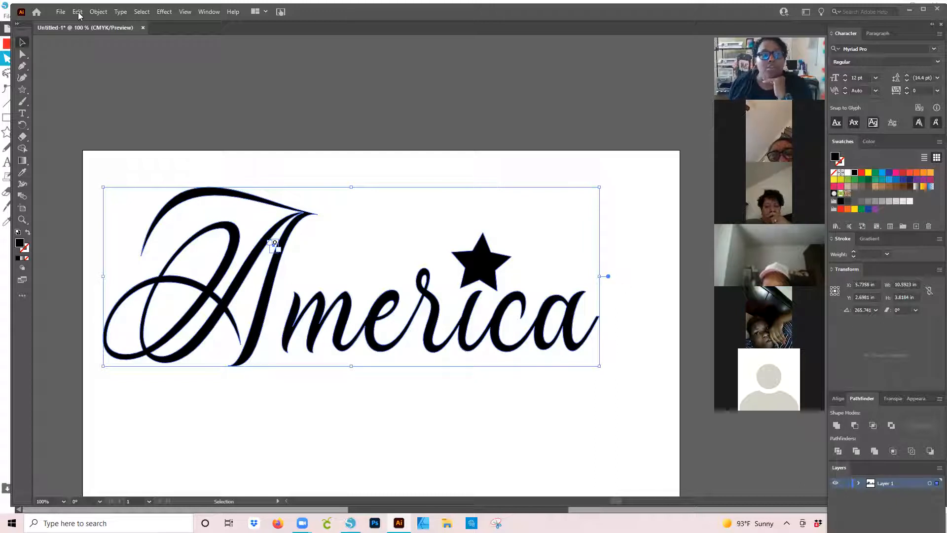
# Review the file formats available for saving the design on the computer, and leave without saving
pyautogui.hotkey('alt', 'f')
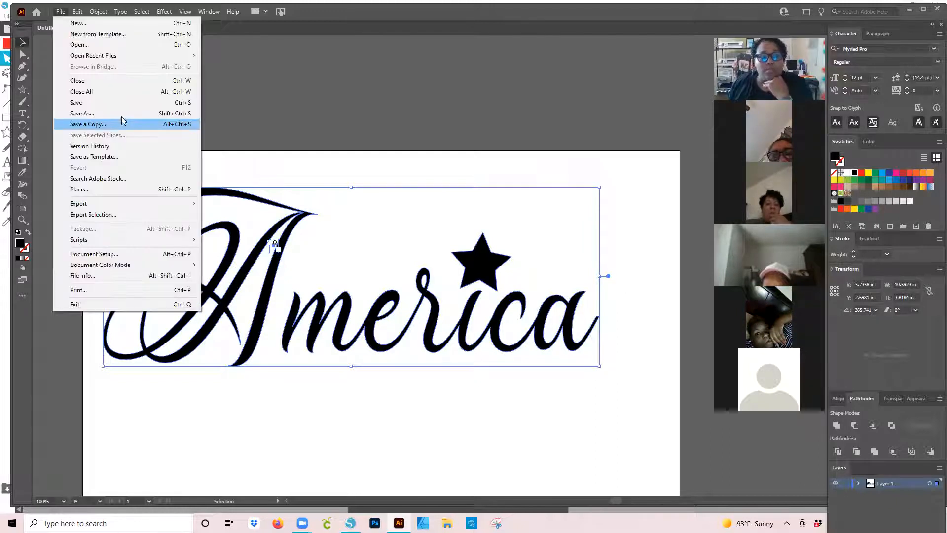
pyautogui.click(122, 123)
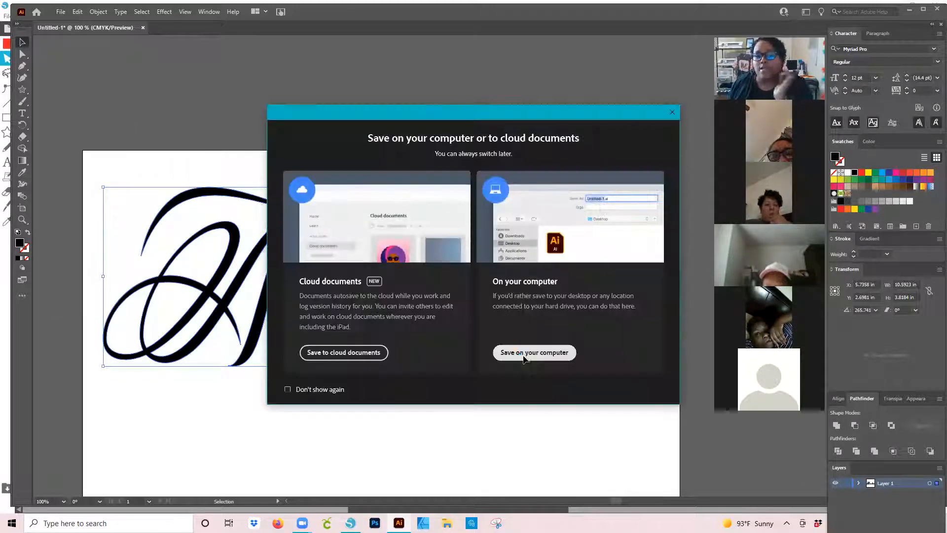
pyautogui.click(523, 358)
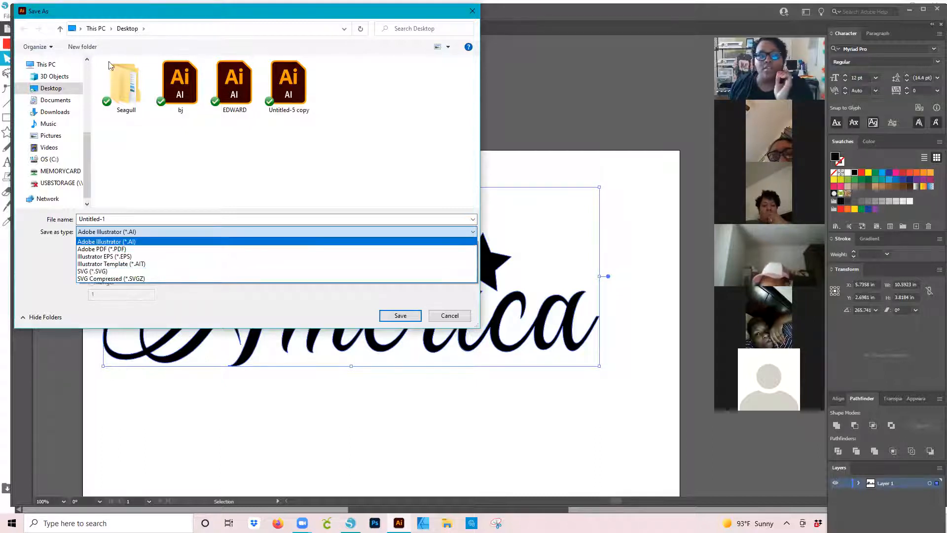
pyautogui.click(192, 126)
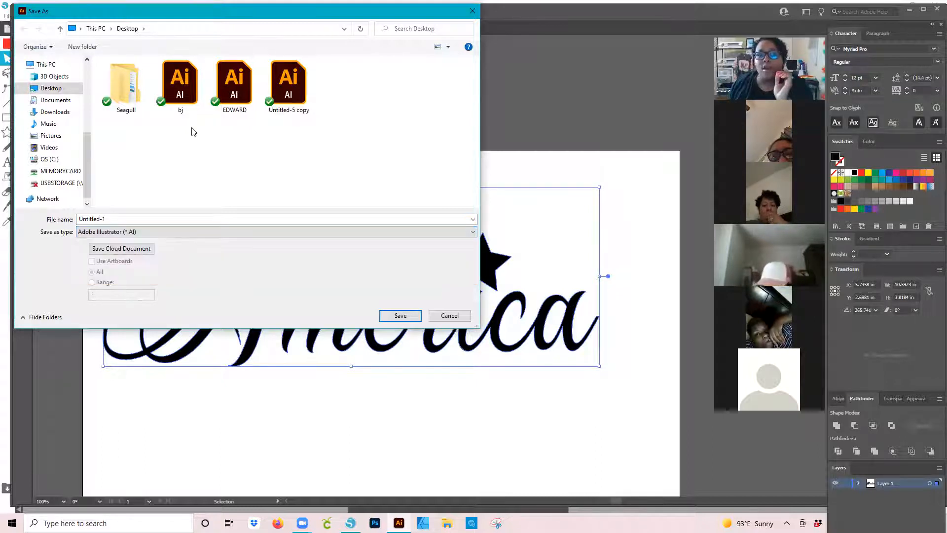
pyautogui.click(444, 316)
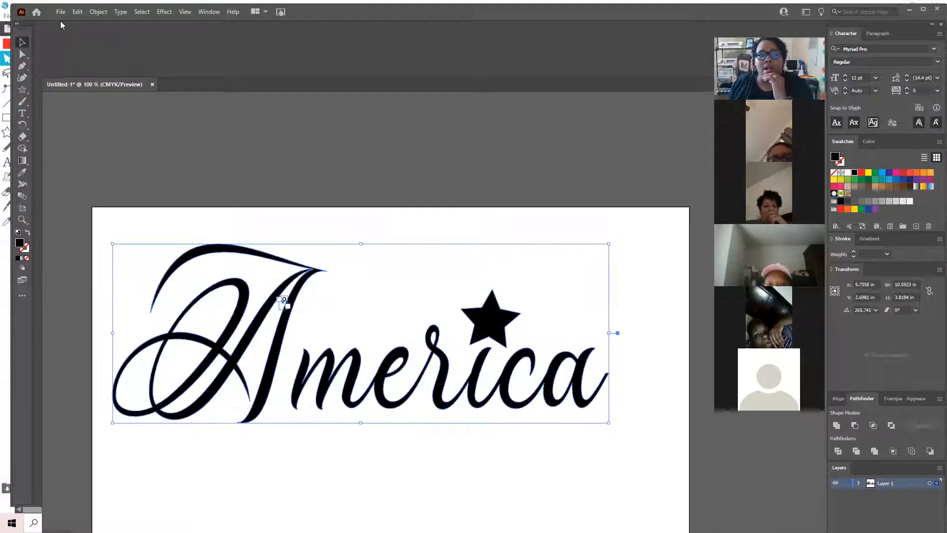
# Discard the unsaved "America" document and exit Illustrator to return to the bag design in Silhouette Studio
pyautogui.click(934, 13)
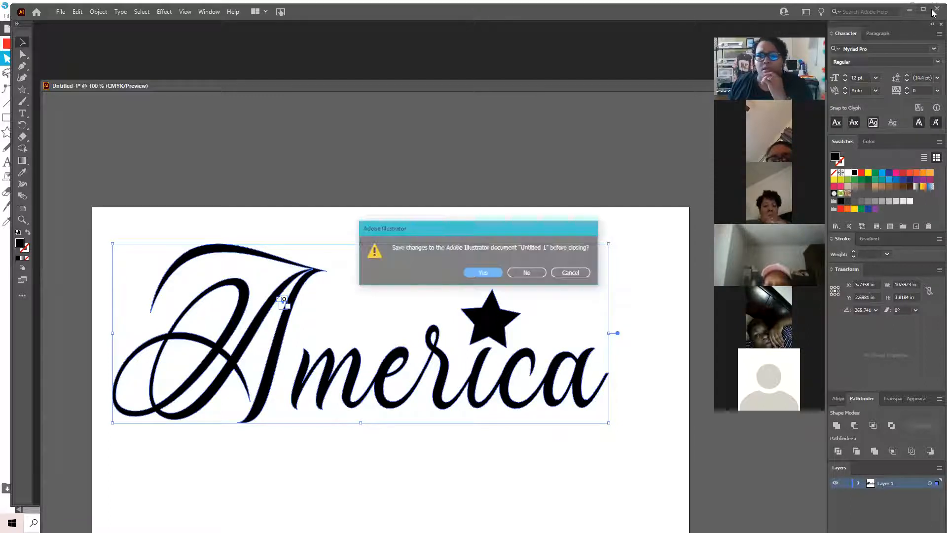
pyautogui.click(532, 271)
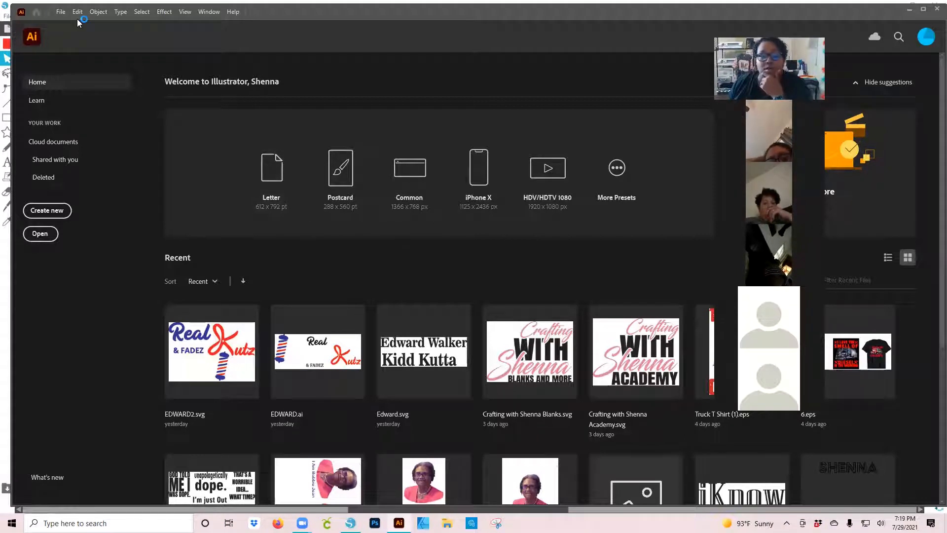
pyautogui.click(933, 10)
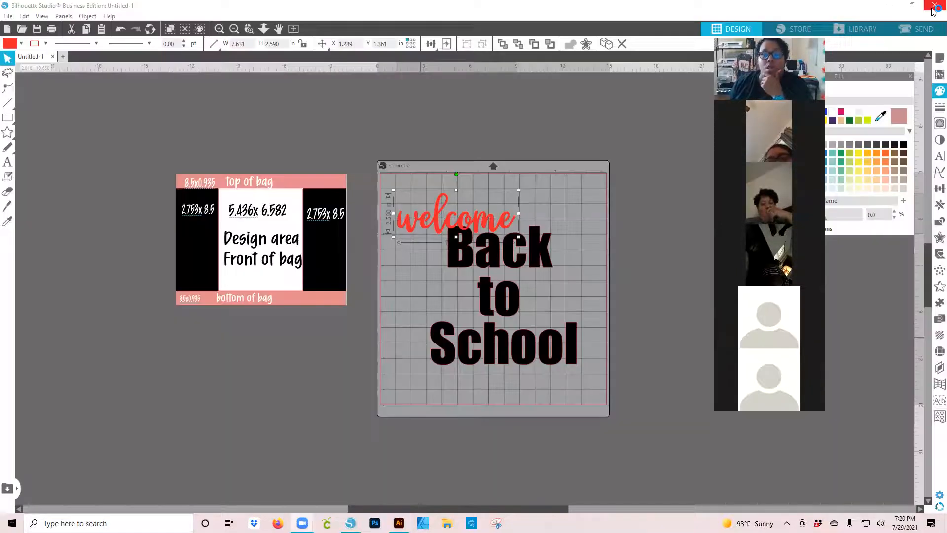
pyautogui.click(510, 379)
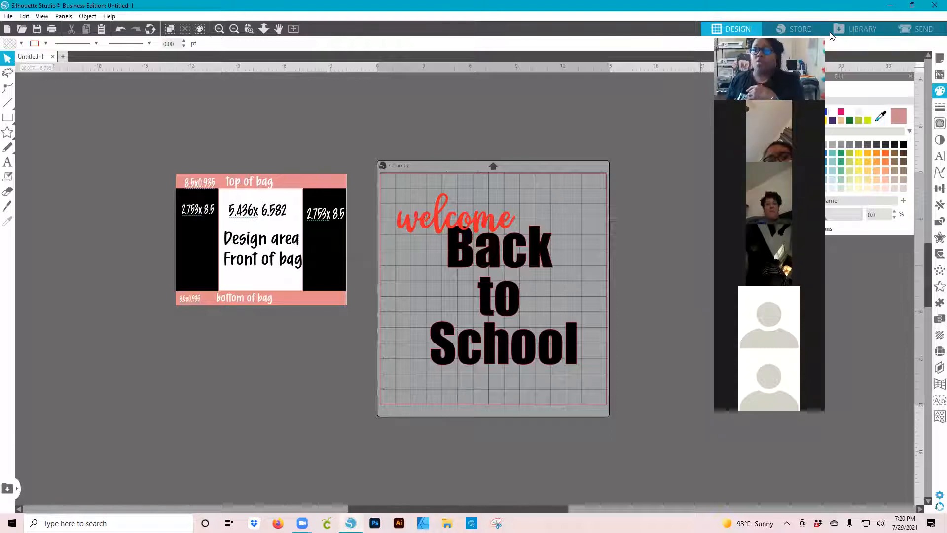
pyautogui.moveTo(830, 36); pyautogui.dragTo(938, 23)
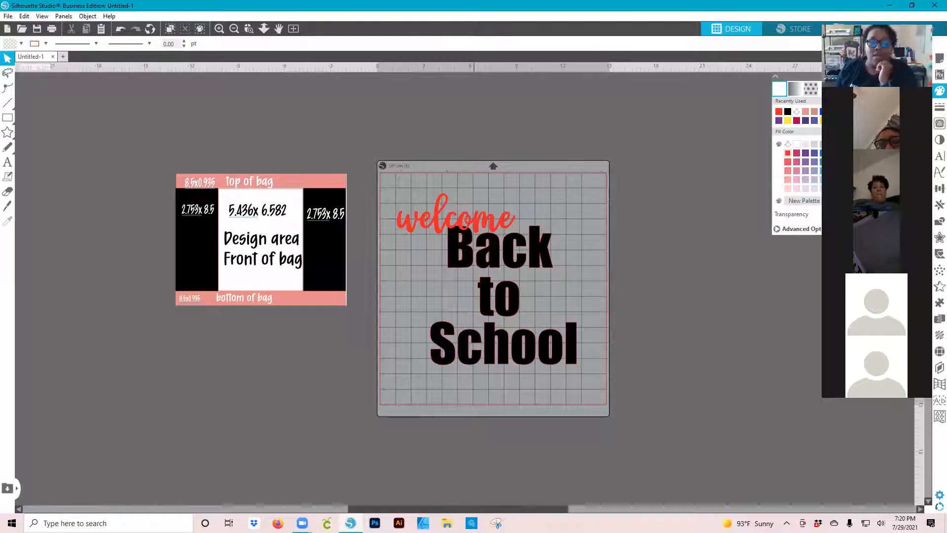
# Switch to Firefox and search the web for "school clipart"
pyautogui.click(278, 523)
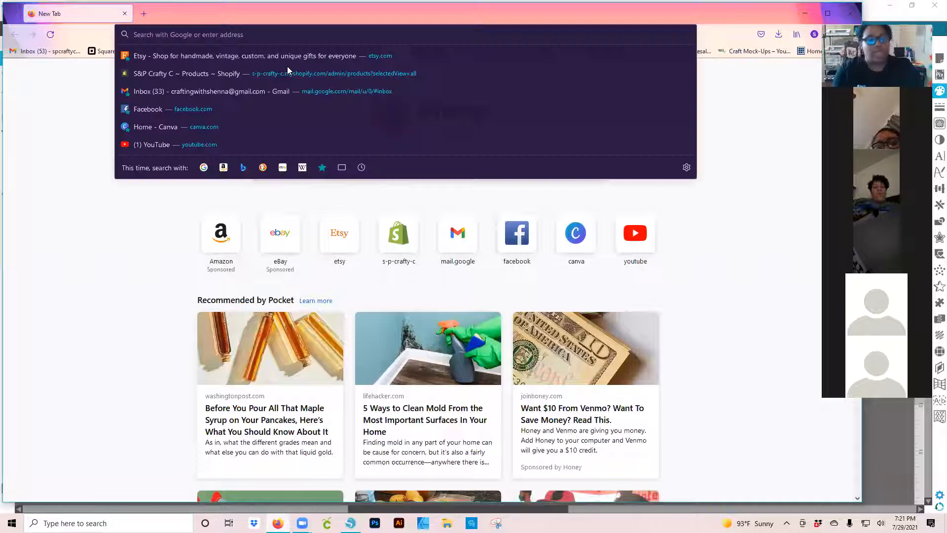
pyautogui.write('b')
pyautogui.press('BackSpace')
pyautogui.press('BackSpace')
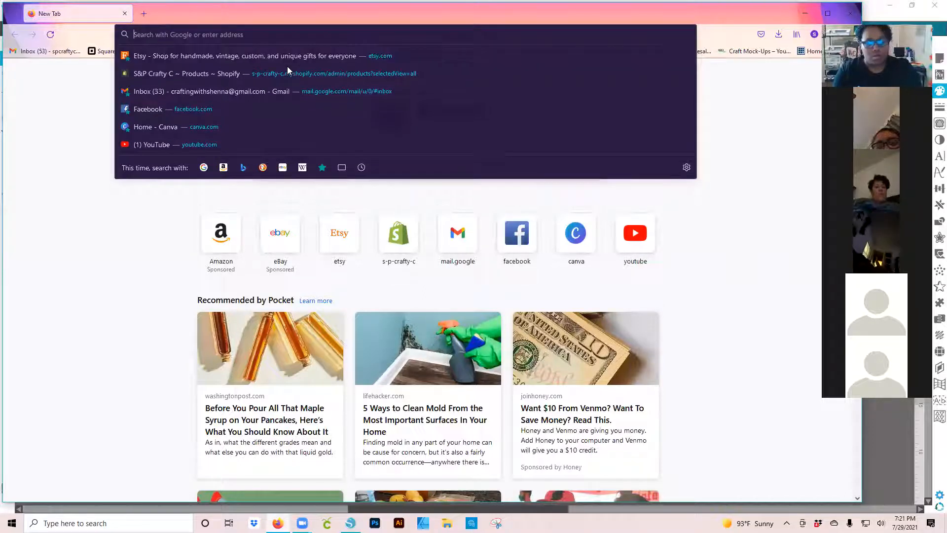
pyautogui.write('school ')
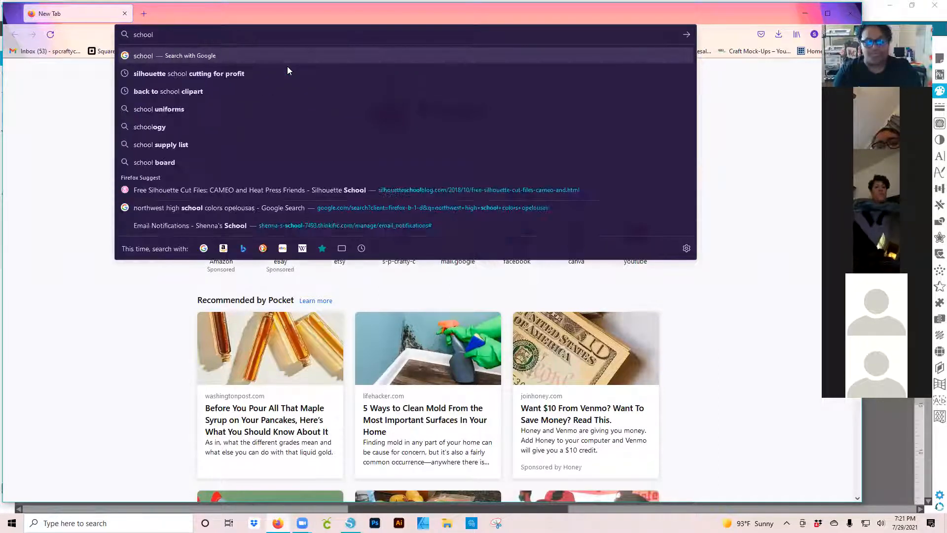
pyautogui.write('clipart')
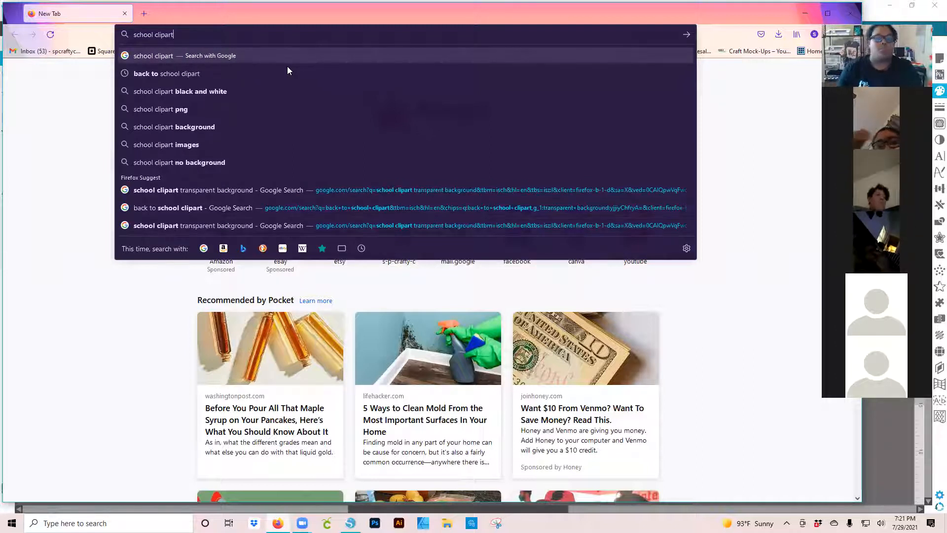
pyautogui.press('Return')
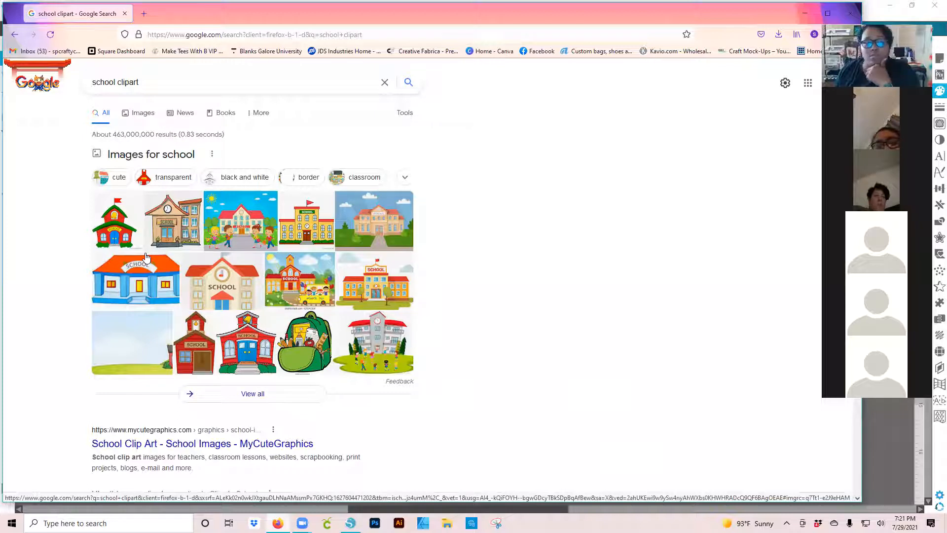
# Show the image results for school clipart and limit them to the Large size
pyautogui.click(148, 116)
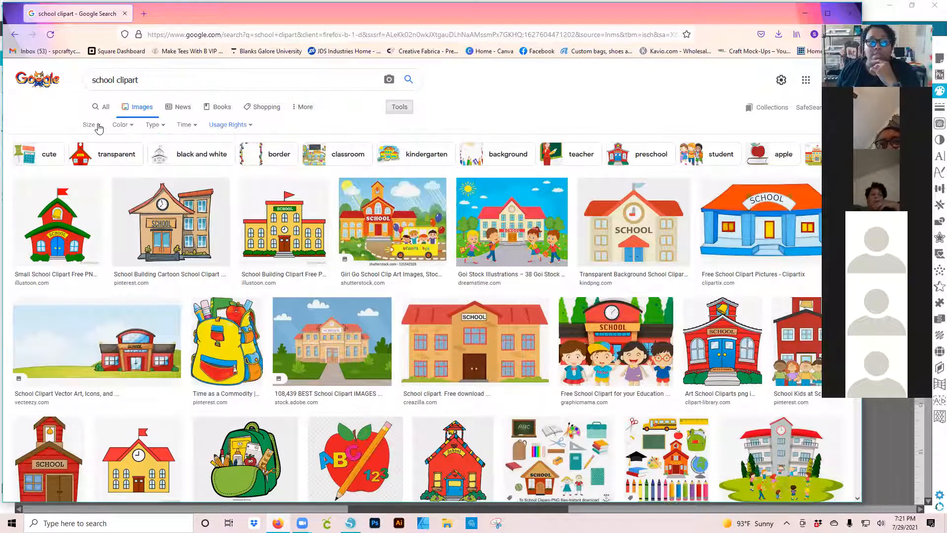
pyautogui.click(92, 124)
pyautogui.click(98, 158)
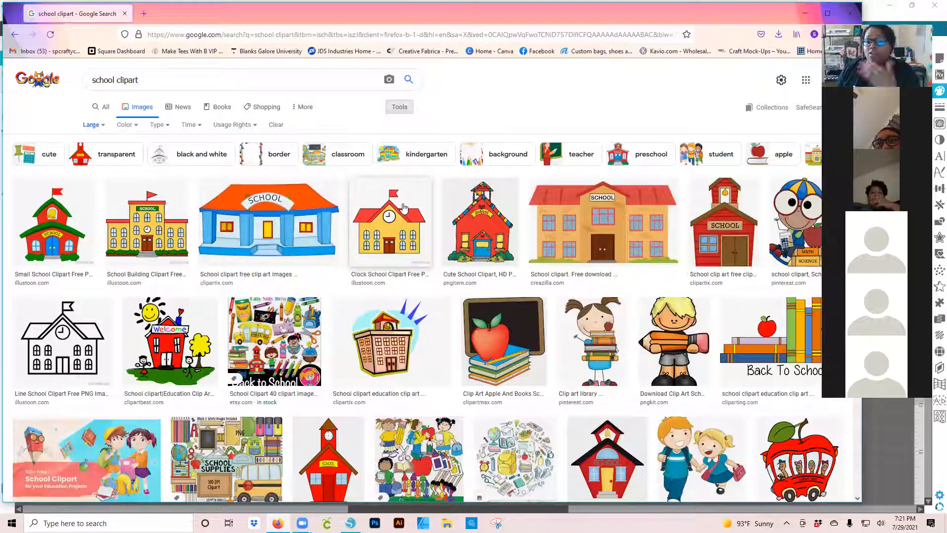
# Save the clipart of an apple on stacked books before a chalkboard as an image file
pyautogui.click(519, 344)
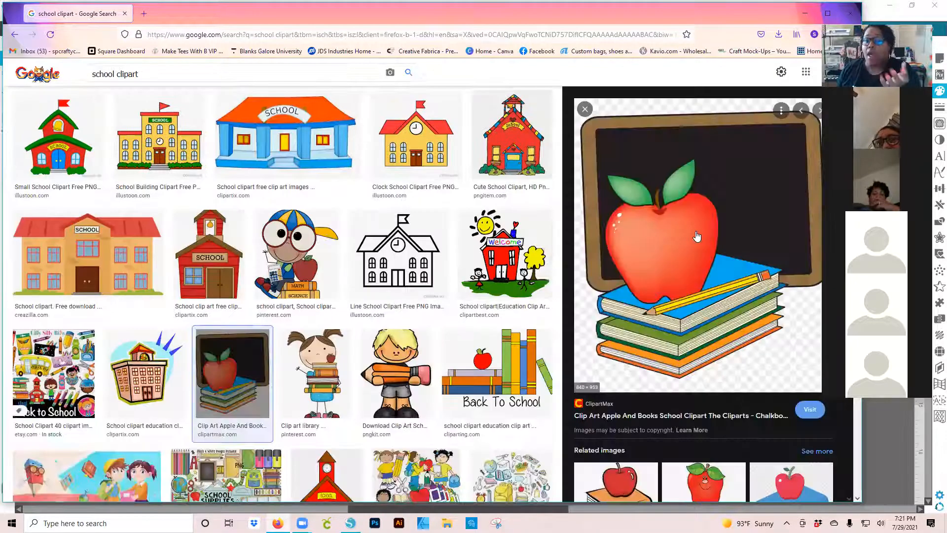
pyautogui.rightClick(697, 233)
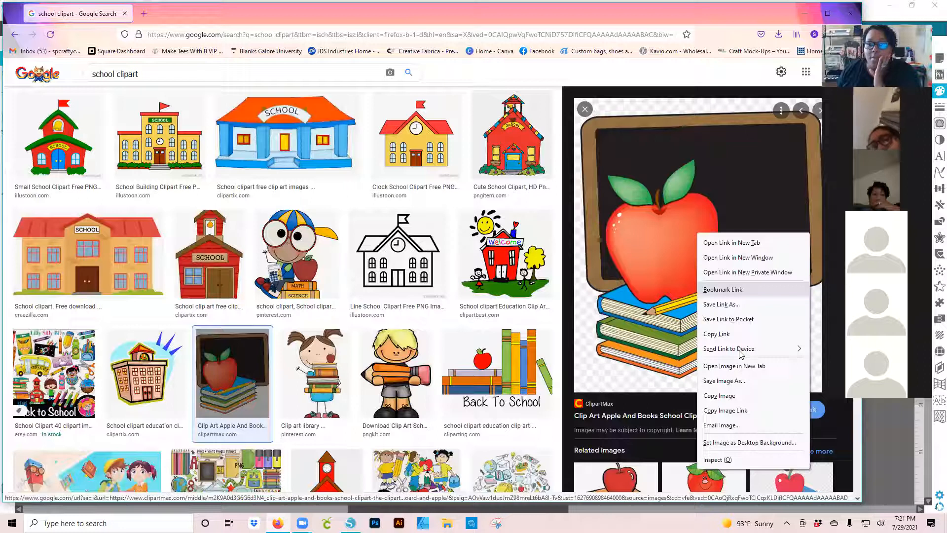
pyautogui.click(744, 380)
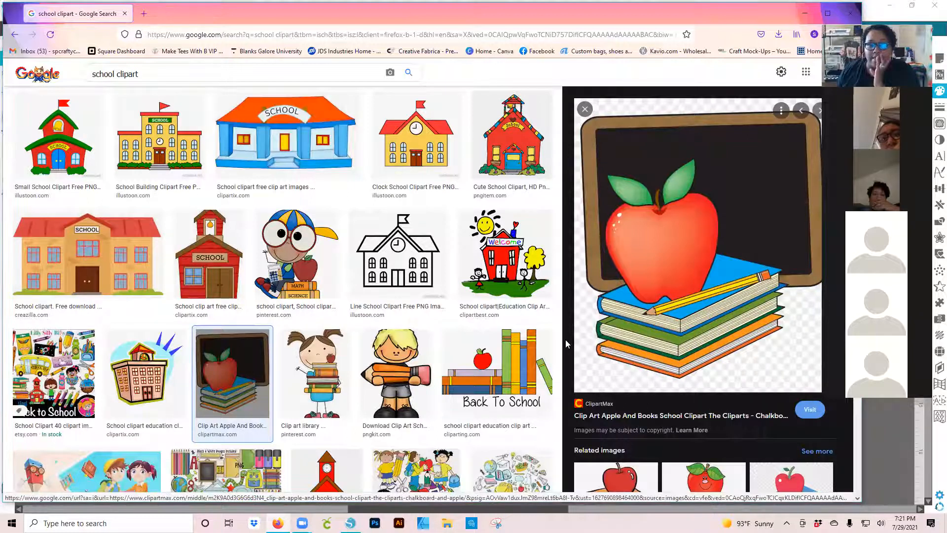
pyautogui.click(393, 252)
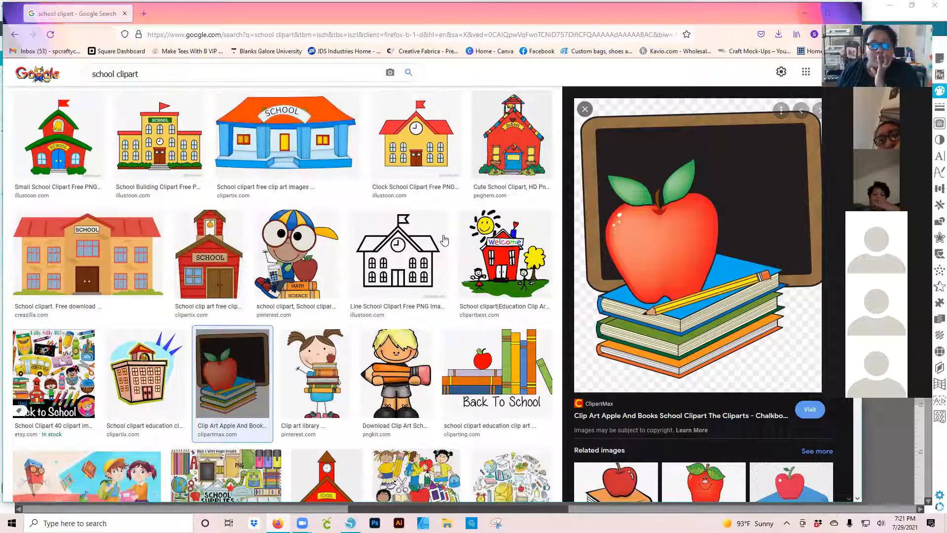
pyautogui.scroll(2, 444, 241)
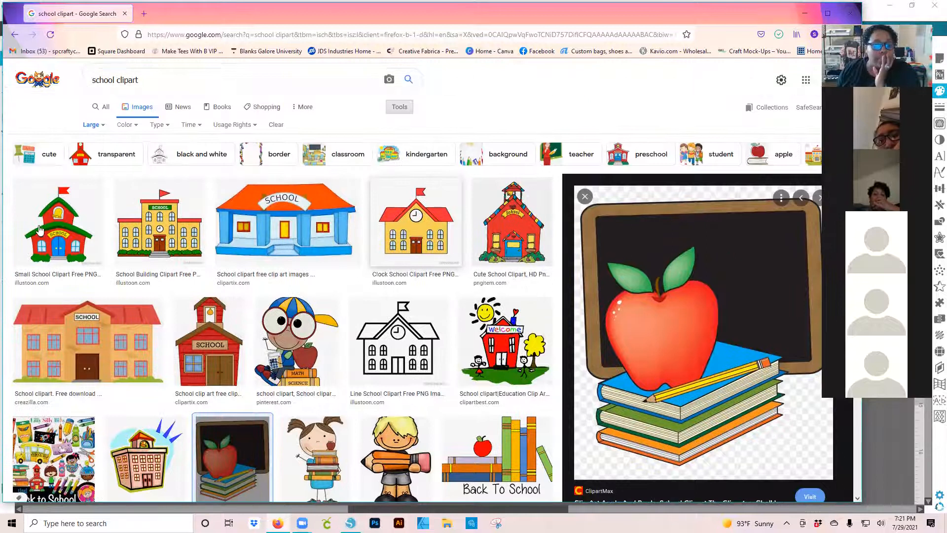
# Preview the green-roofed school, the red wooden schoolhouse and the "Welcome" schoolhouse clipart in the image results
pyautogui.scroll(-2, 721, 266)
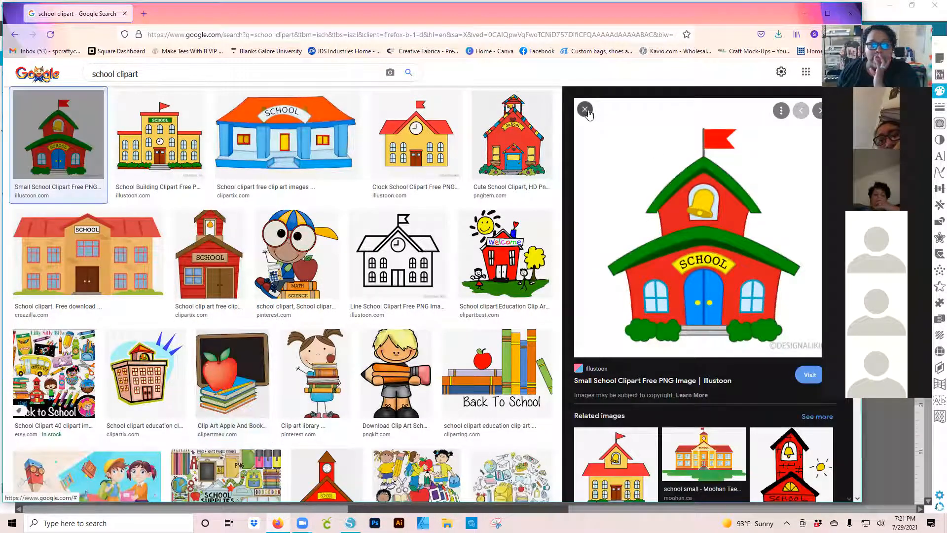
pyautogui.press('Escape')
pyautogui.scroll(2, 729, 229)
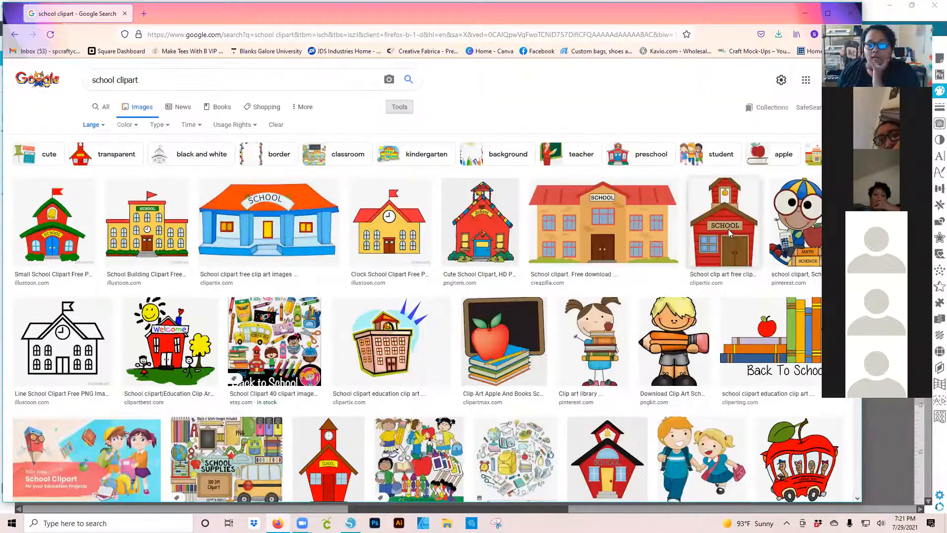
pyautogui.click(695, 239)
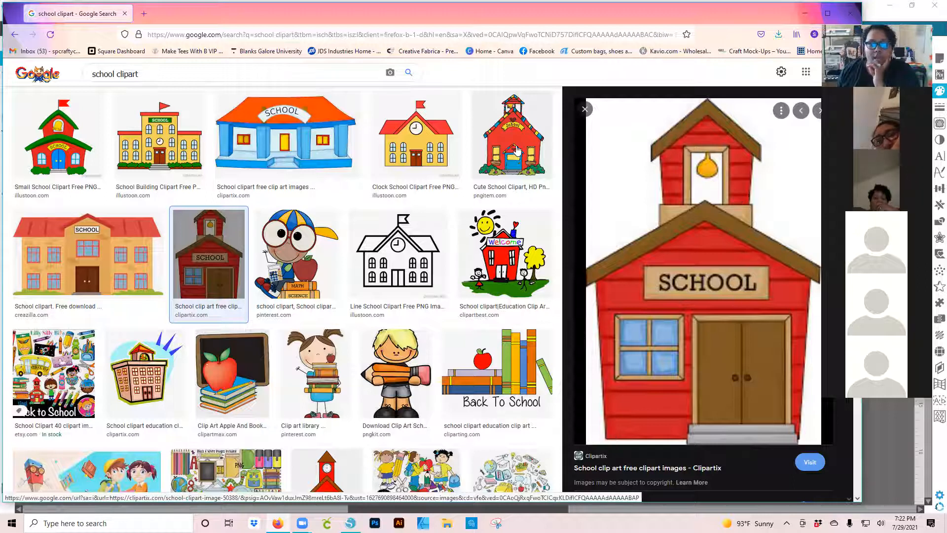
pyautogui.press('Escape')
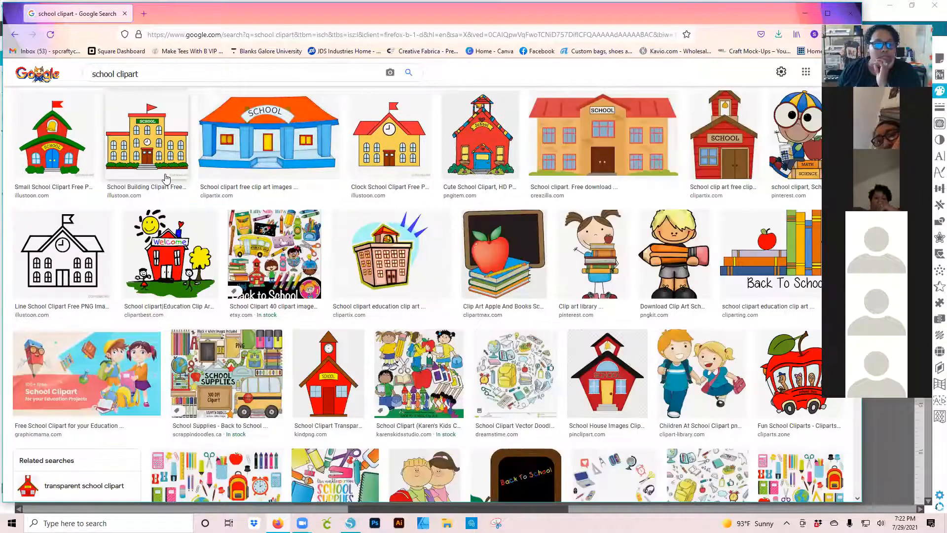
pyautogui.click(164, 252)
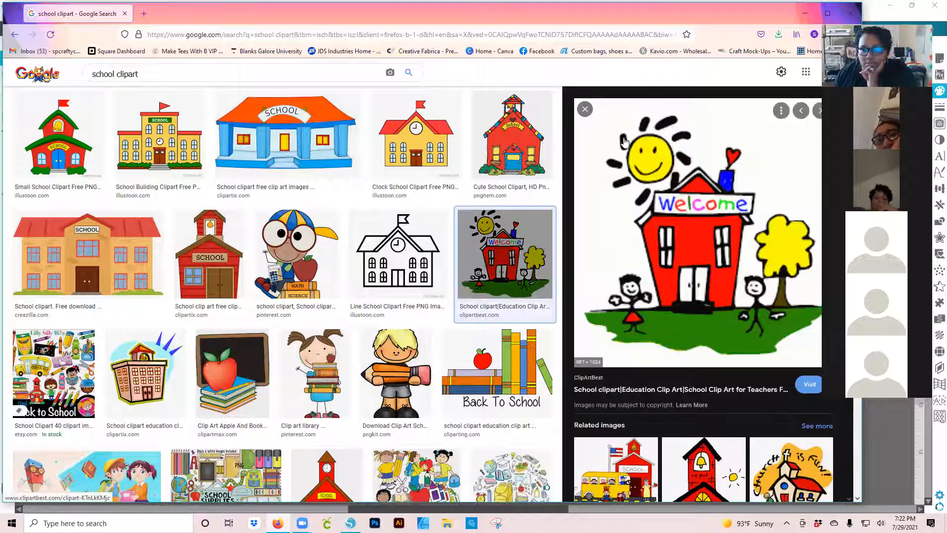
pyautogui.rightClick(702, 193)
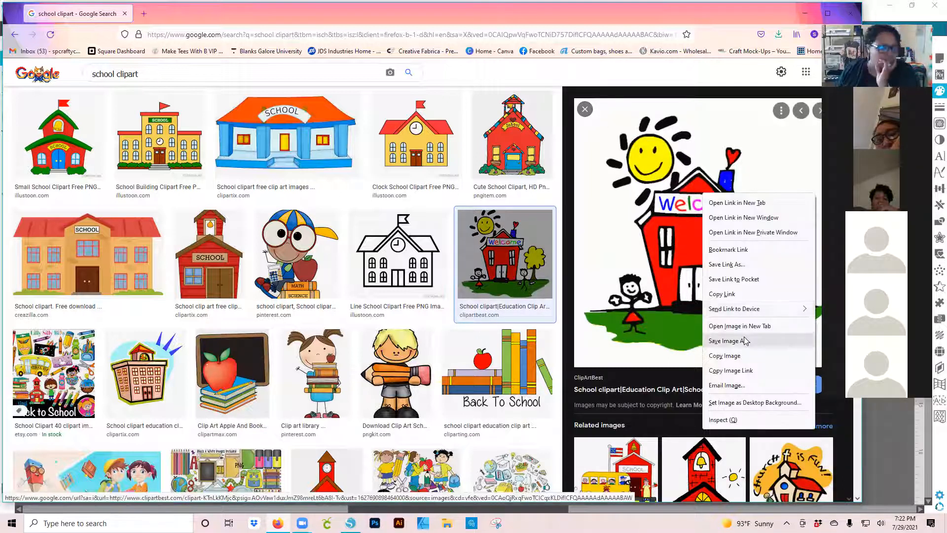
pyautogui.click(729, 341)
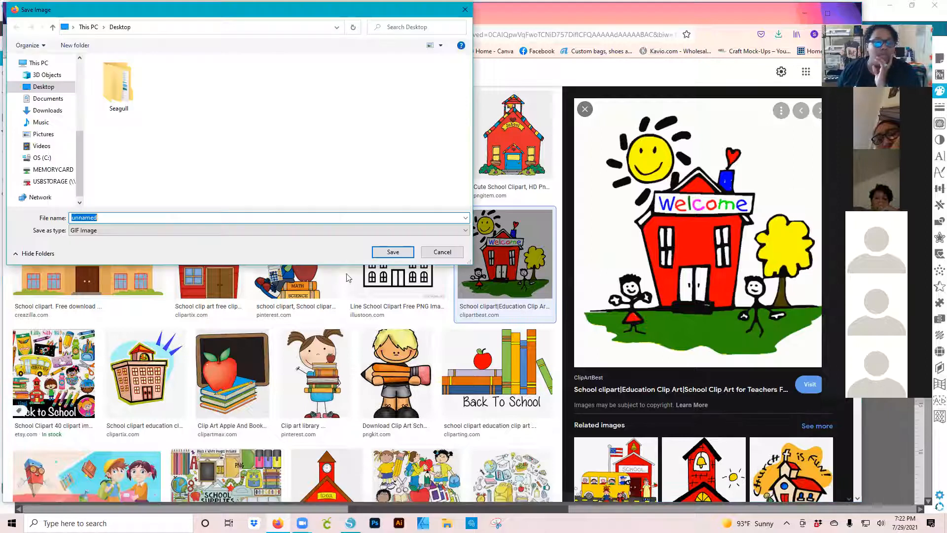
pyautogui.click(442, 252)
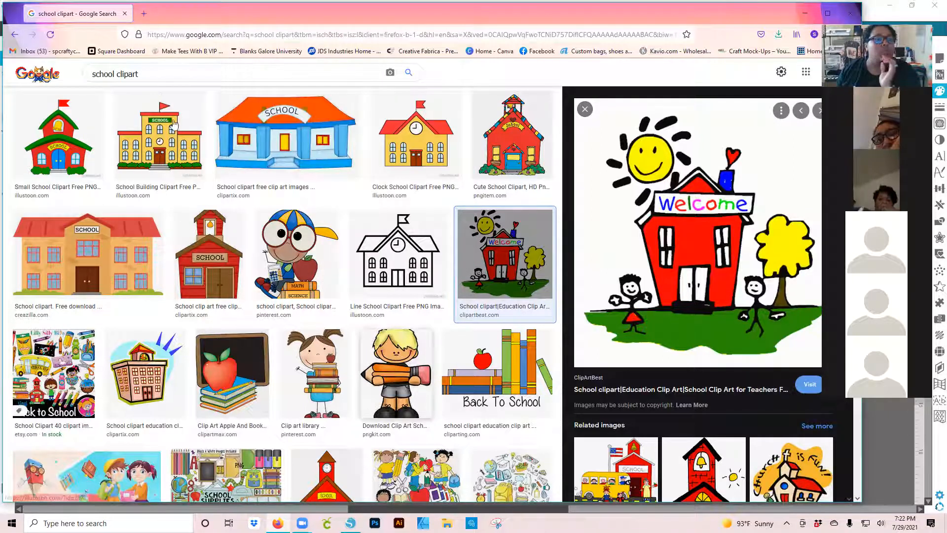
# Search the images for "color pencil clipart"
pyautogui.scroll(2, 135, 76)
pyautogui.doubleClick(92, 81)
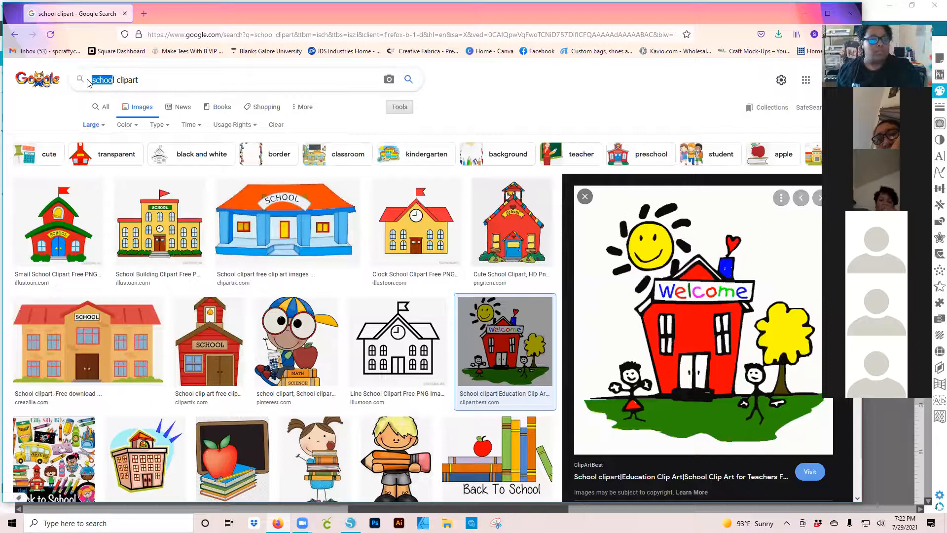
pyautogui.write('co')
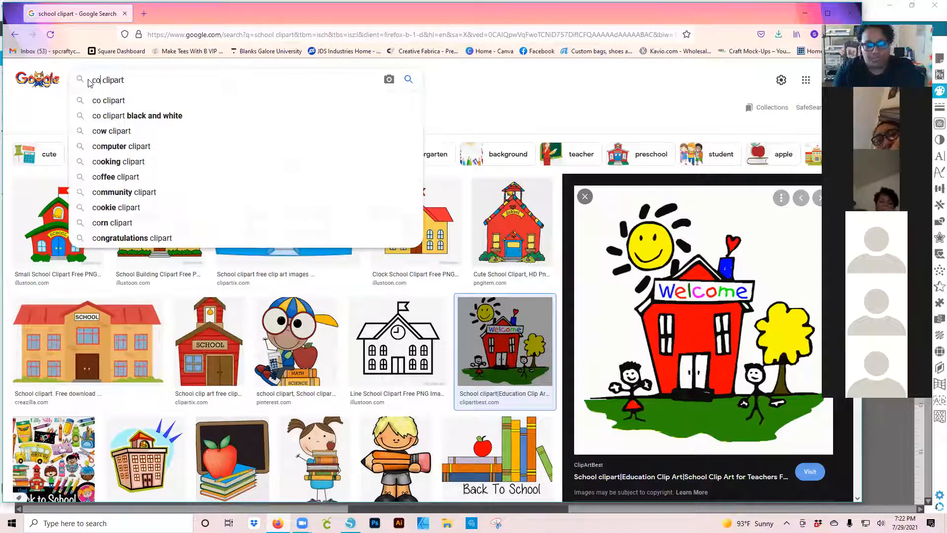
pyautogui.write('lor pencil')
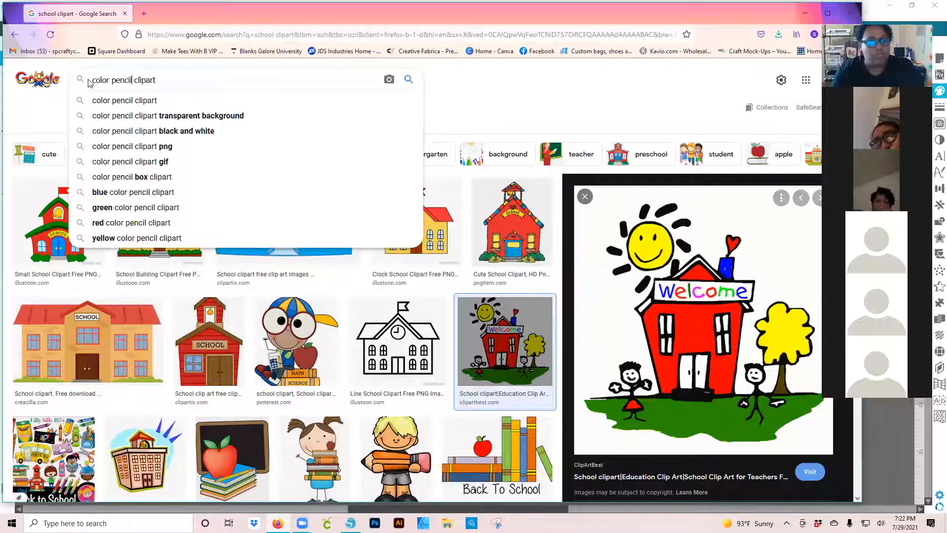
pyautogui.press('Return')
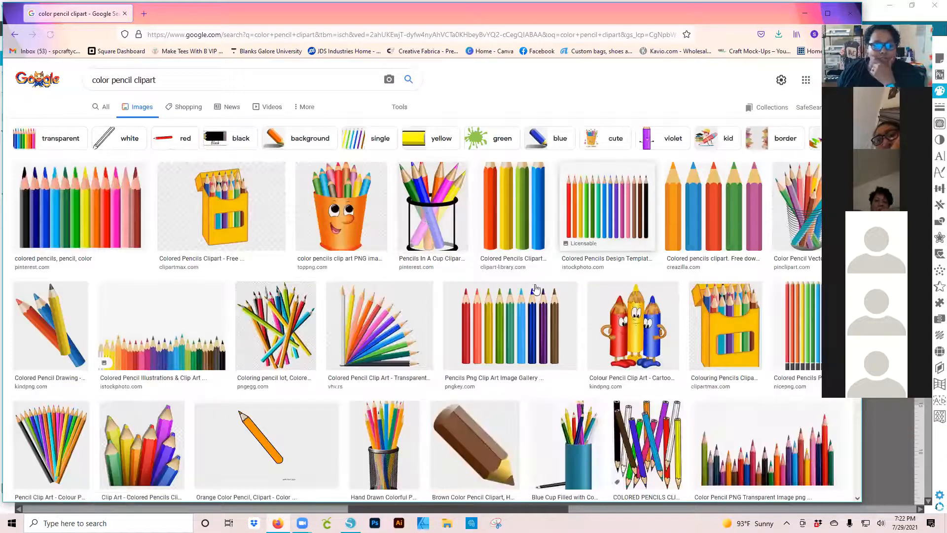
# Save the Sterling Elementary School image of a row of colored pencils on white to the Desktop
pyautogui.click(530, 306)
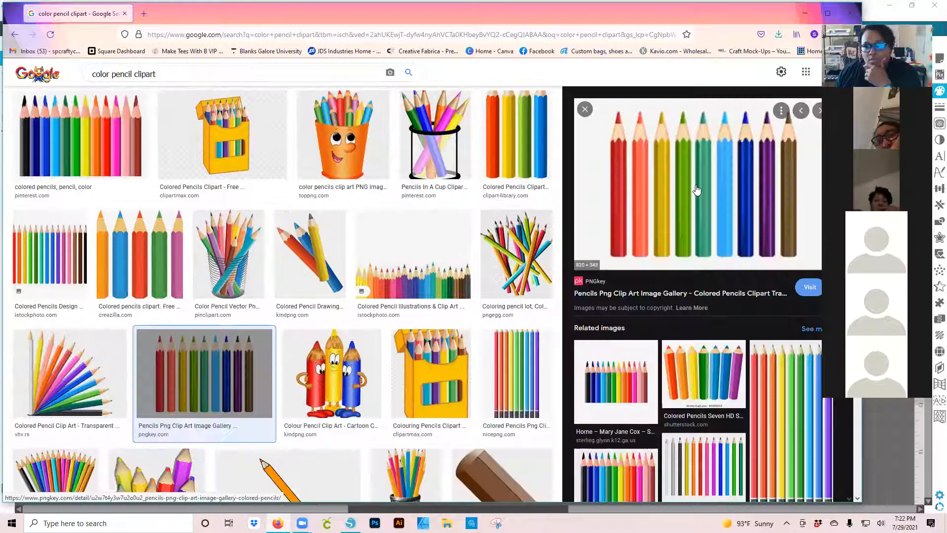
pyautogui.click(698, 190)
pyautogui.rightClick(746, 322)
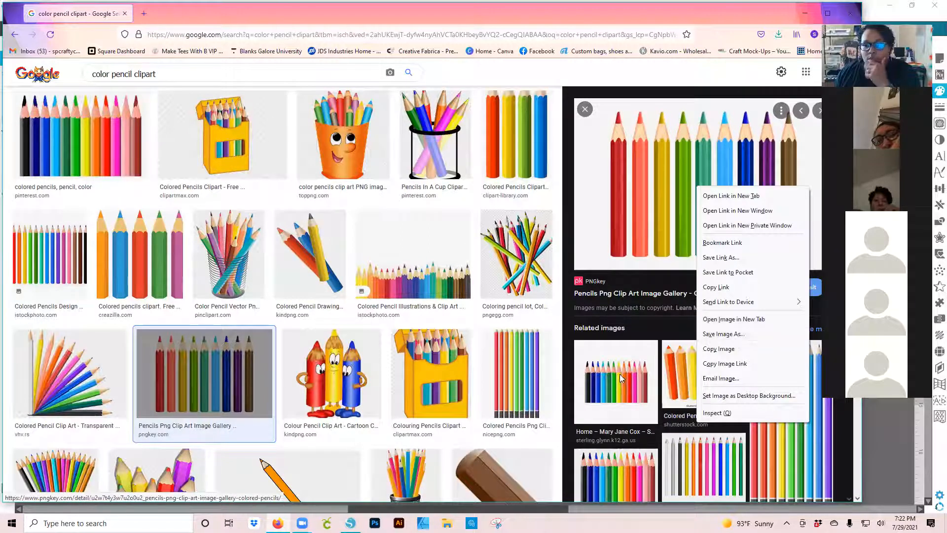
pyautogui.rightClick(690, 231)
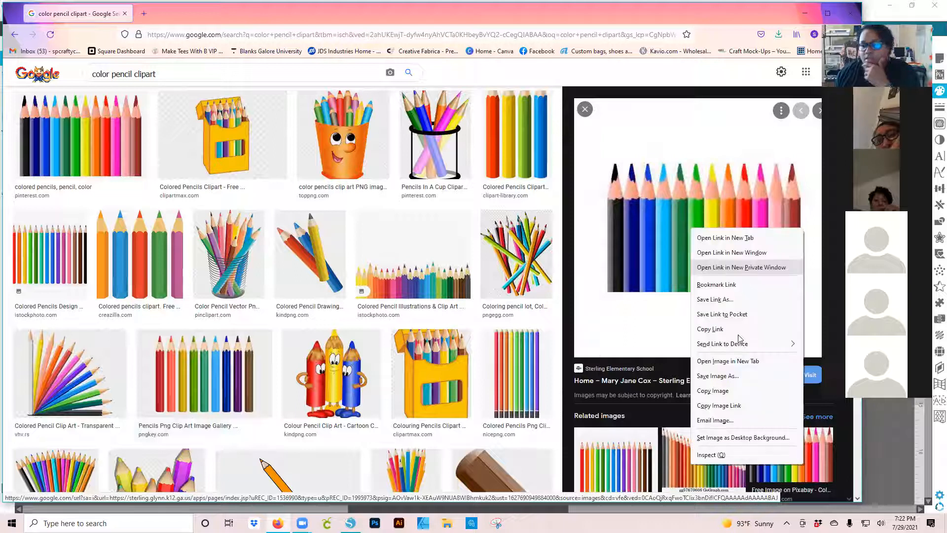
pyautogui.click(715, 376)
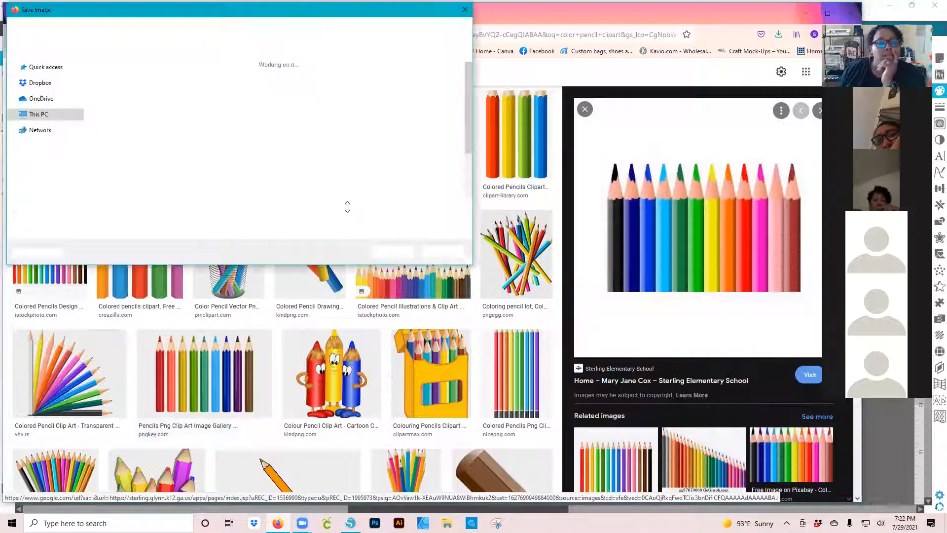
pyautogui.click(383, 254)
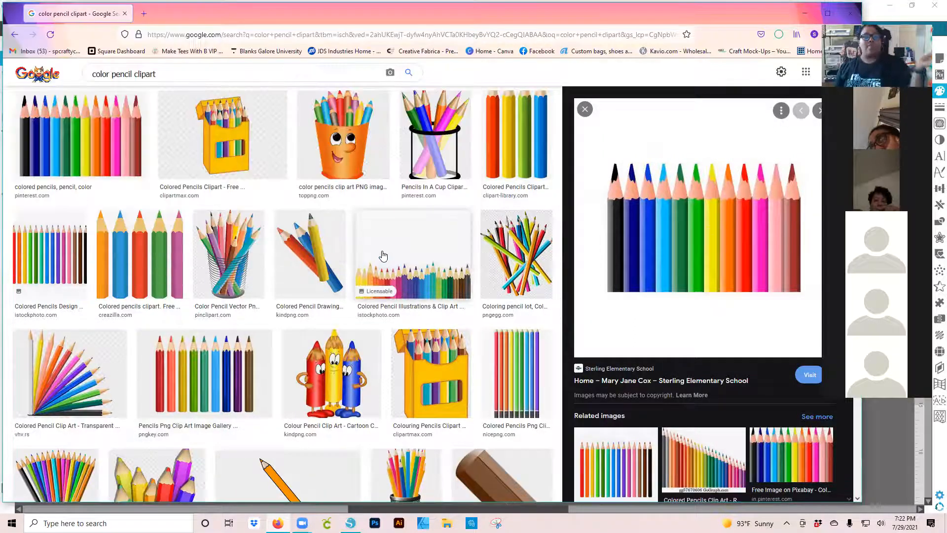
# Save the clipart of the smiling orange cup filled with colored pencils to the Desktop as a PNG image
pyautogui.click(342, 138)
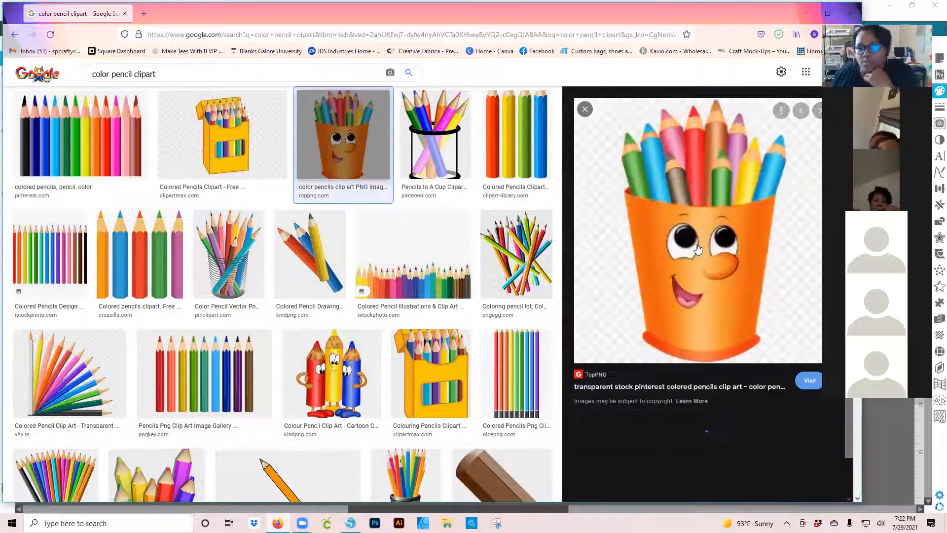
pyautogui.rightClick(703, 251)
pyautogui.click(725, 393)
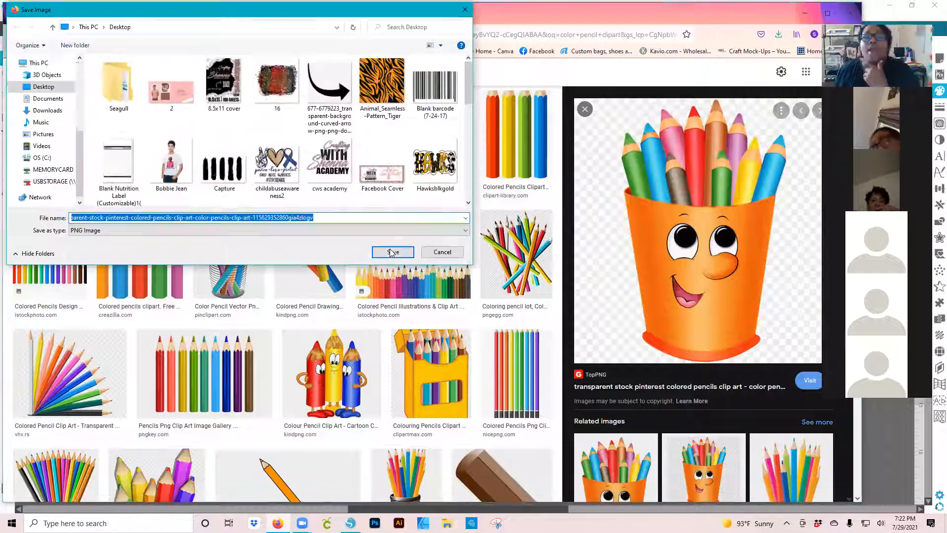
pyautogui.click(390, 253)
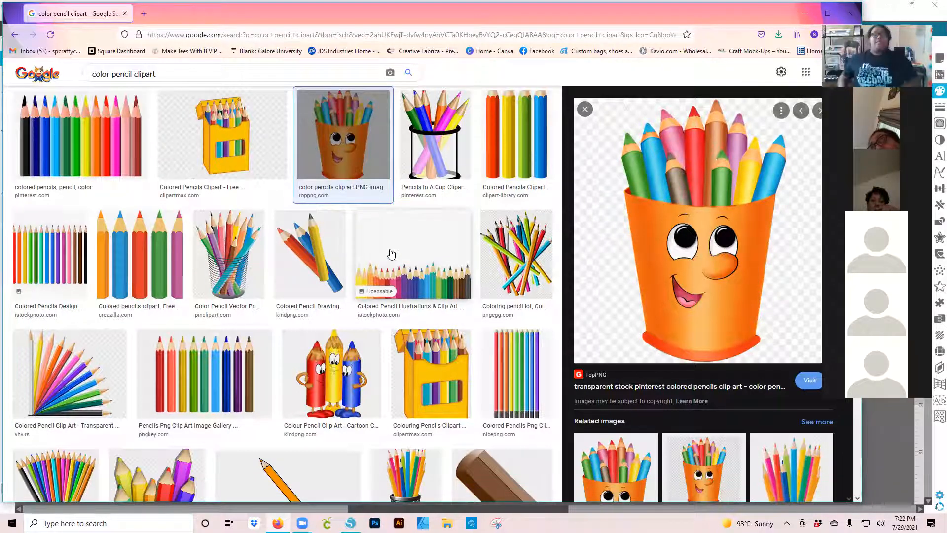
# Save the iStock image of the uneven row of rainbow-colored pencils to the Desktop
pyautogui.click(403, 279)
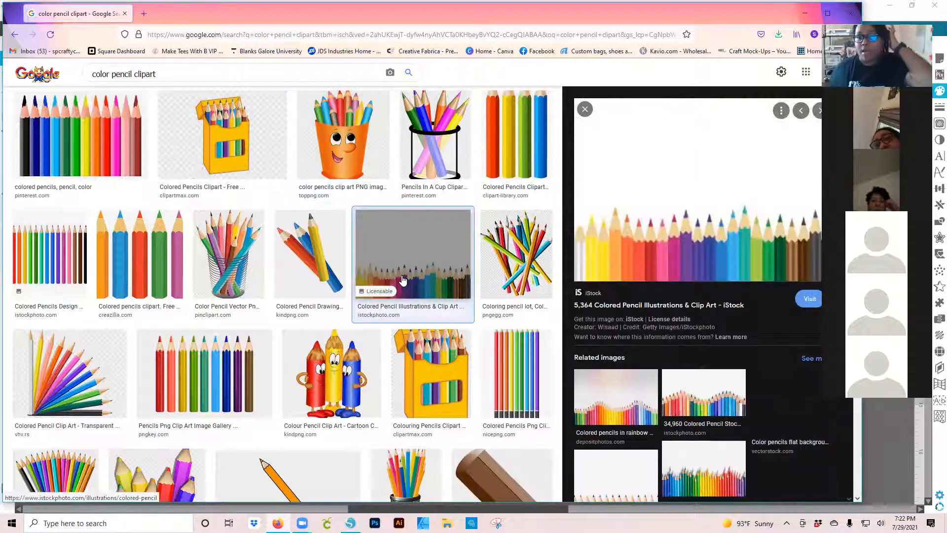
pyautogui.rightClick(650, 253)
pyautogui.click(709, 399)
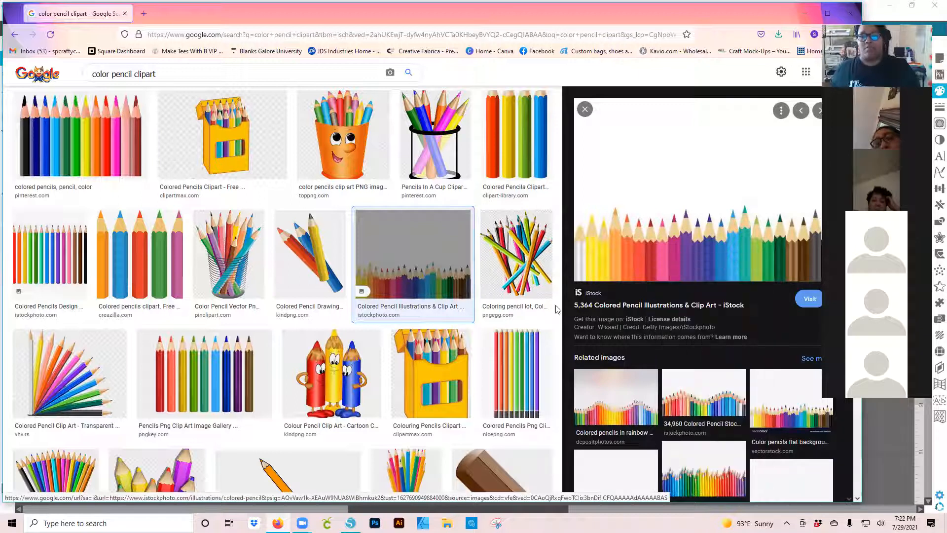
pyautogui.click(405, 254)
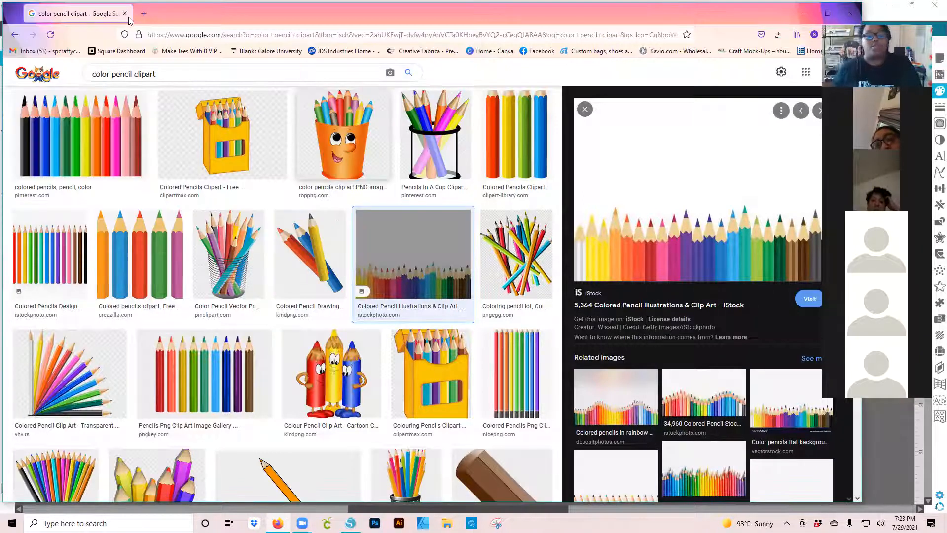
# Open the remove.bg website in a new browser tab
pyautogui.hotkey('ctrl', 't')
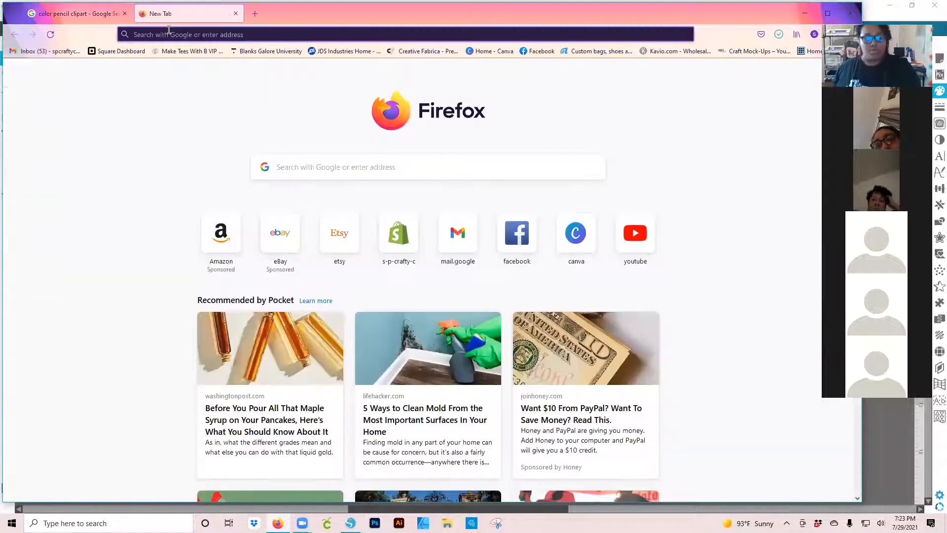
pyautogui.write('remove.bg/')
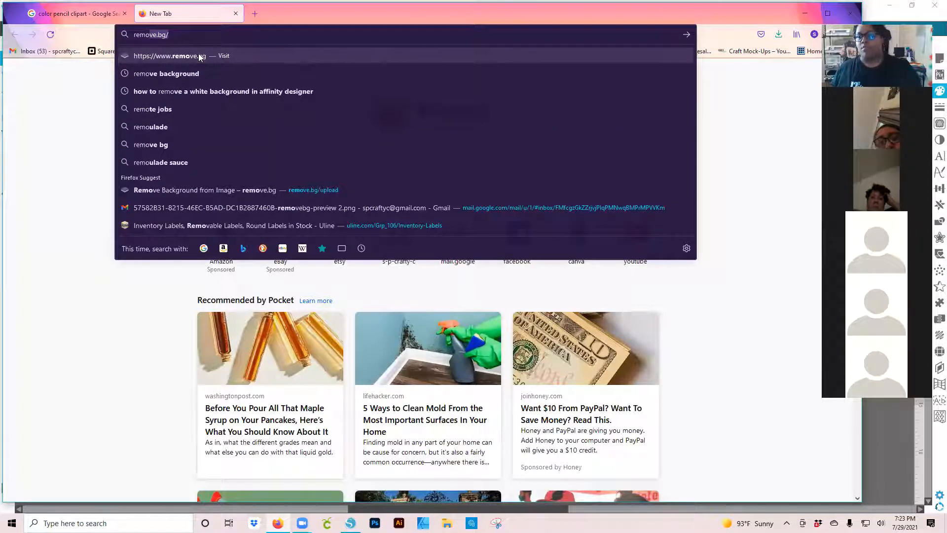
pyautogui.click(198, 55)
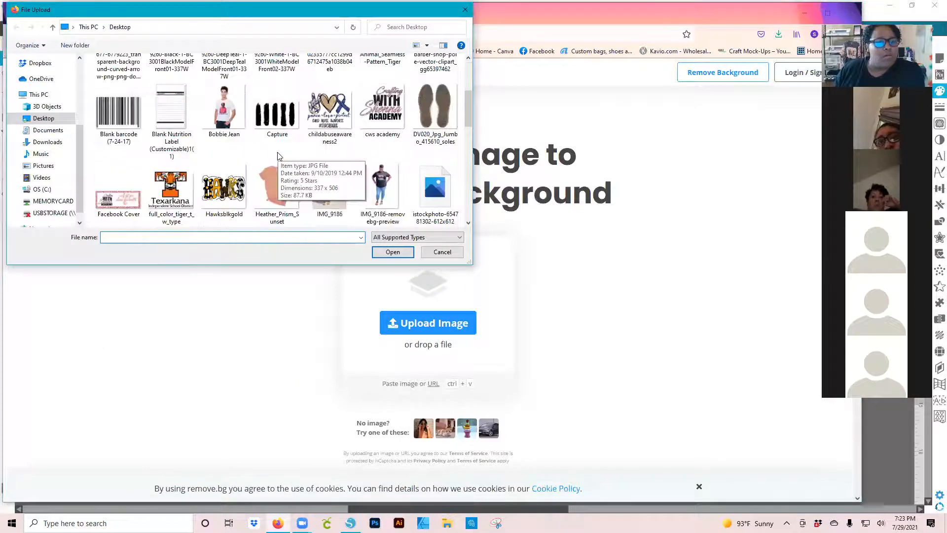
# Upload the istockphoto colored pencils image from the Desktop for background removal and download the preview-size result
pyautogui.scroll(-3, 277, 153)
pyautogui.scroll(1, 278, 153)
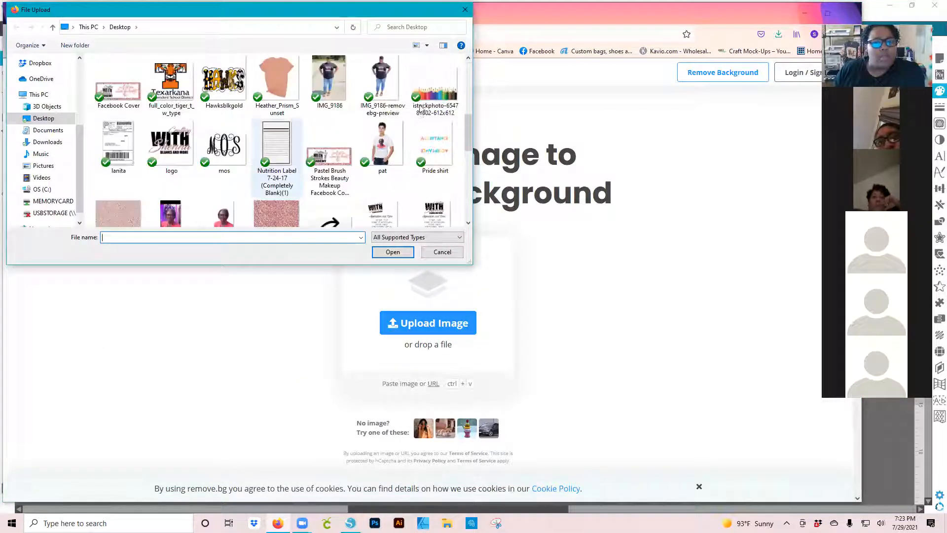
pyautogui.click(447, 93)
pyautogui.press('Return')
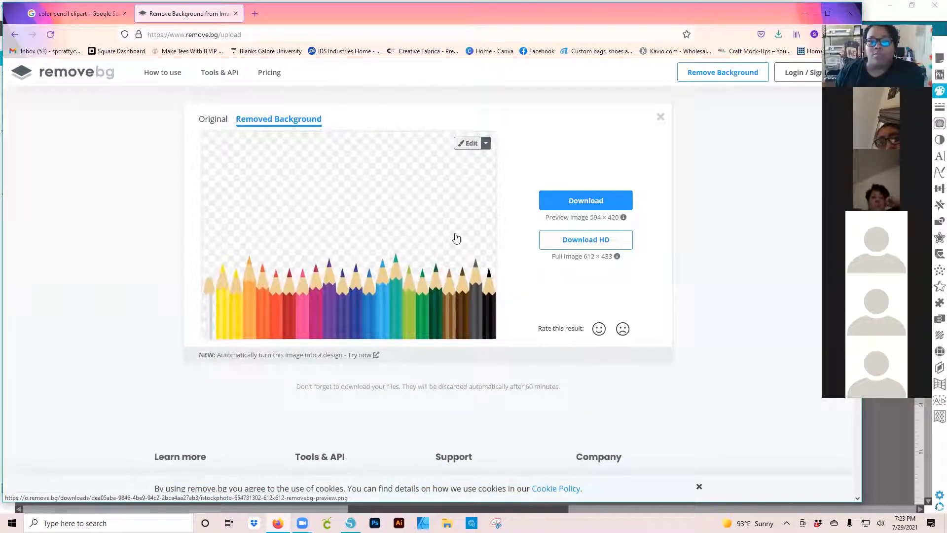
pyautogui.scroll(2, 445, 98)
pyautogui.click(596, 268)
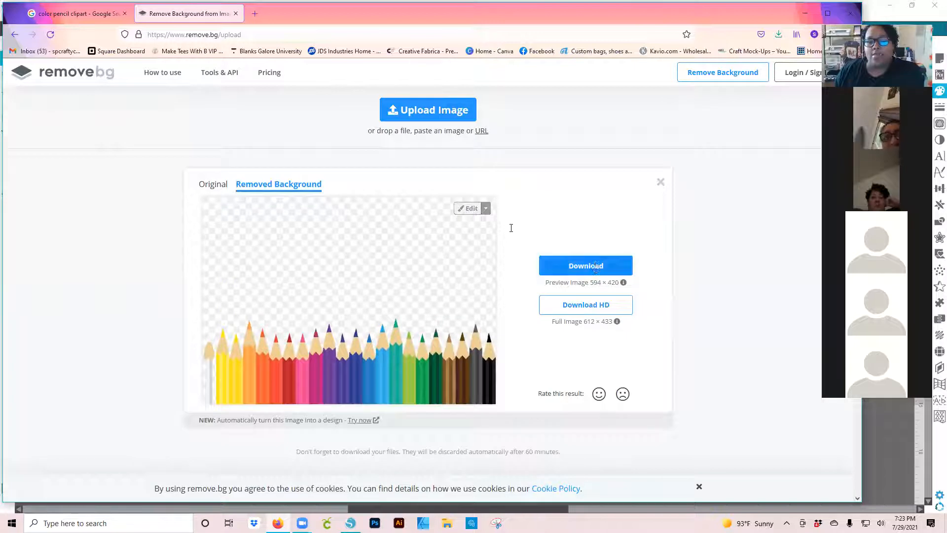
pyautogui.click(523, 326)
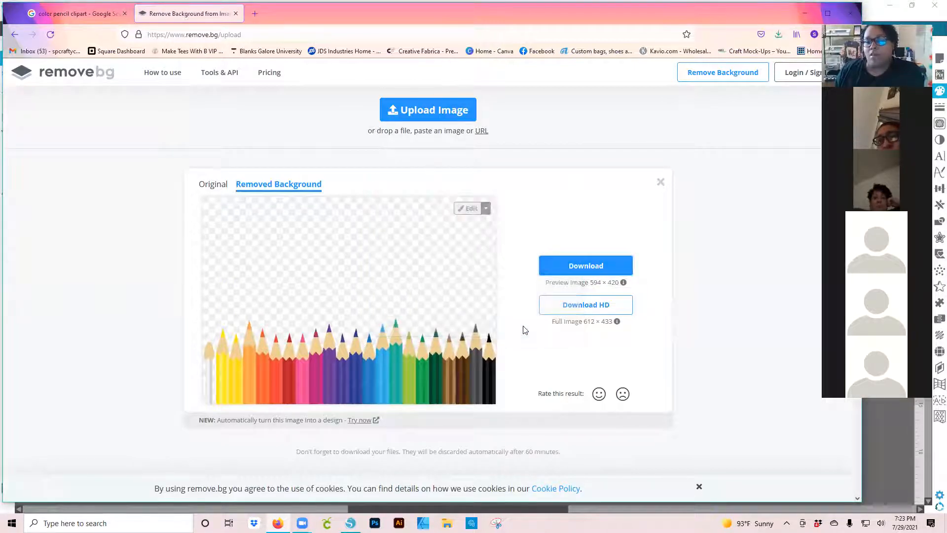
# Upload the apple, books and chalkboard clipart for background removal and save the preview-size PNG result
pyautogui.click(442, 110)
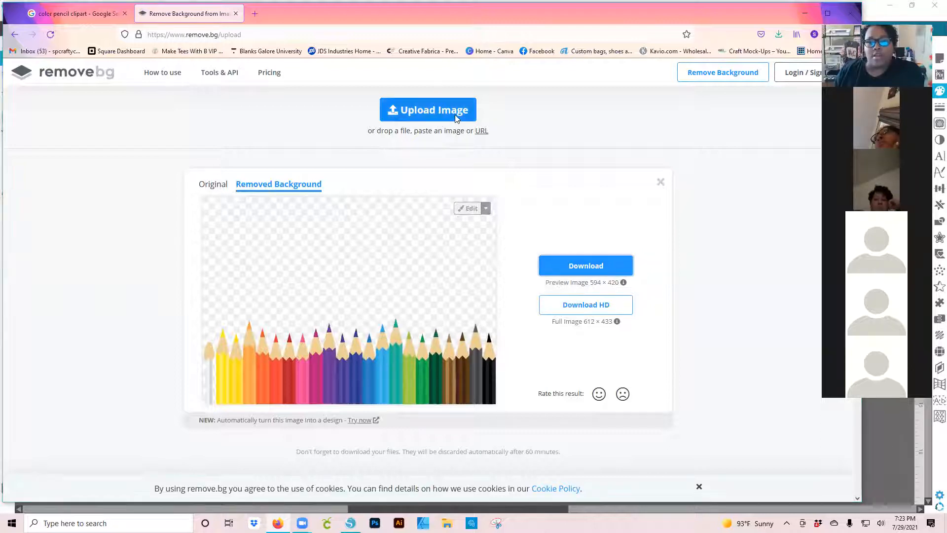
pyautogui.doubleClick(187, 103)
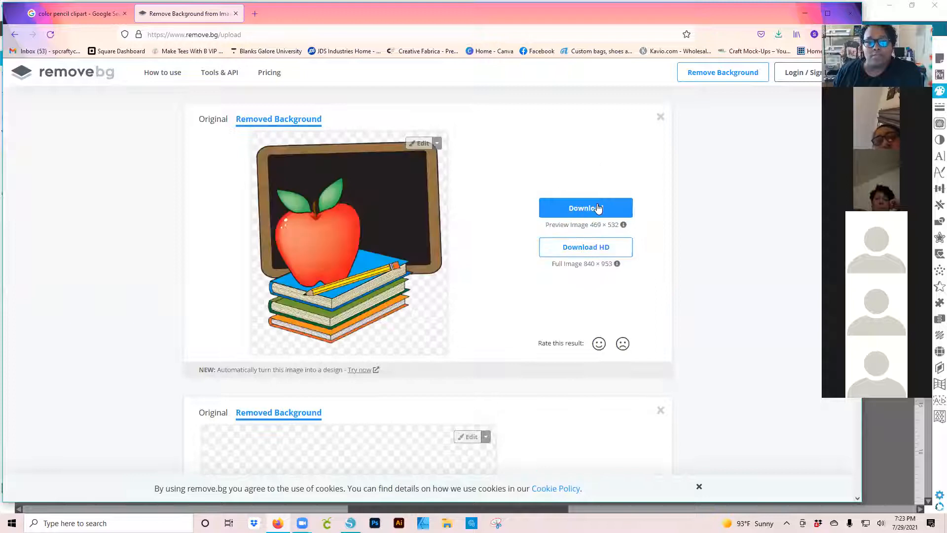
pyautogui.click(597, 207)
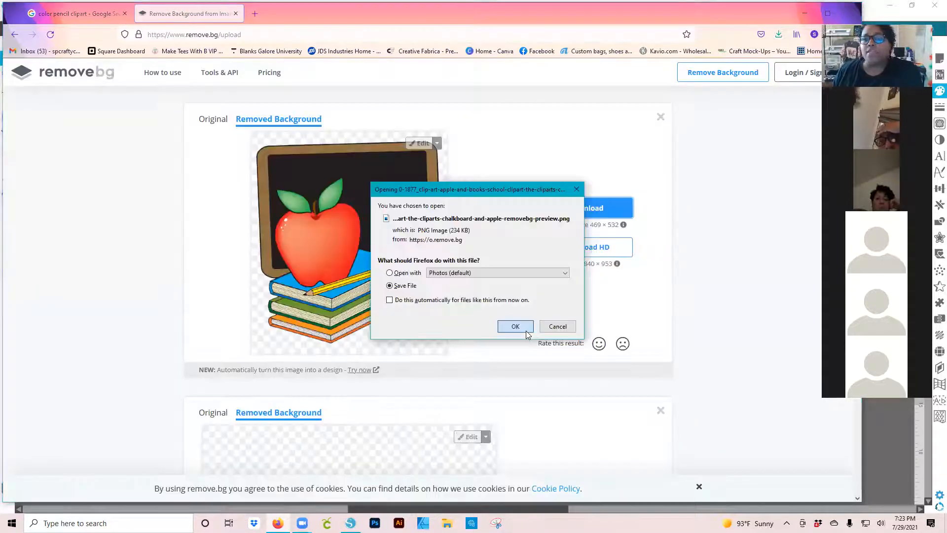
pyautogui.click(522, 327)
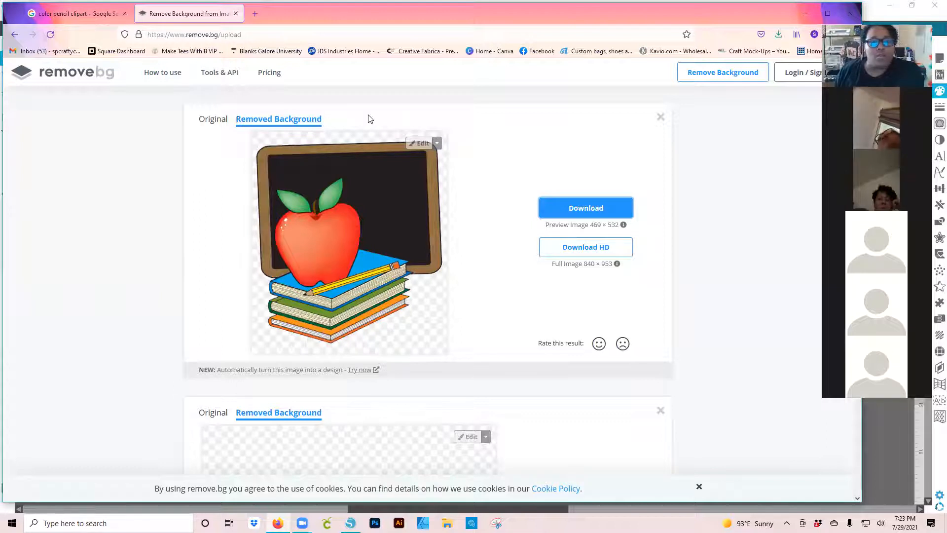
# Upload the smiling orange pencil cup clipart from the Desktop for background removal and download the preview-size result
pyautogui.scroll(2, 408, 117)
pyautogui.click(409, 112)
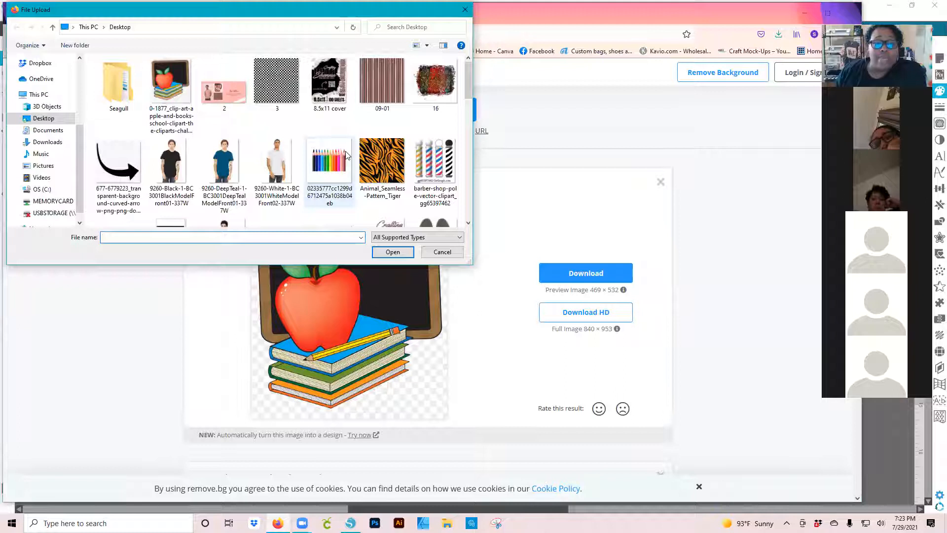
pyautogui.scroll(-5, 347, 156)
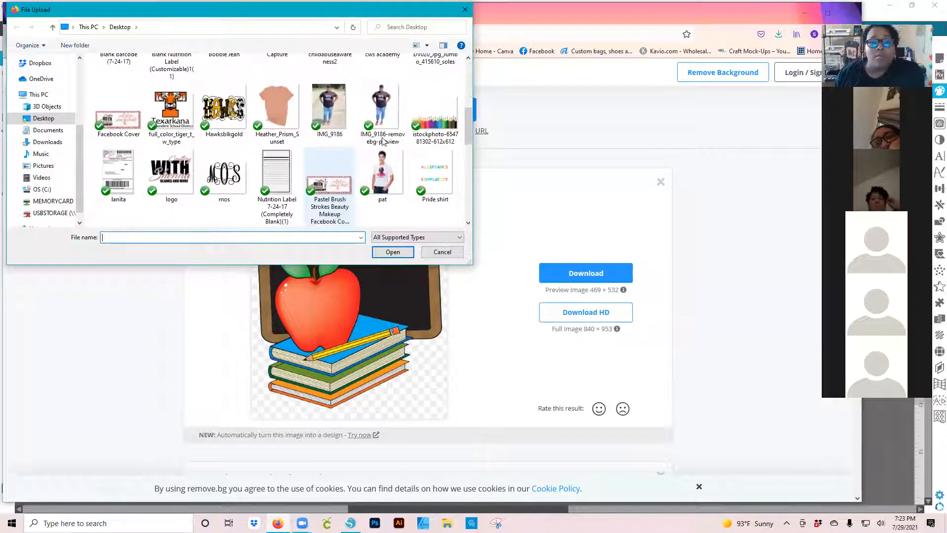
pyautogui.scroll(-1, 391, 169)
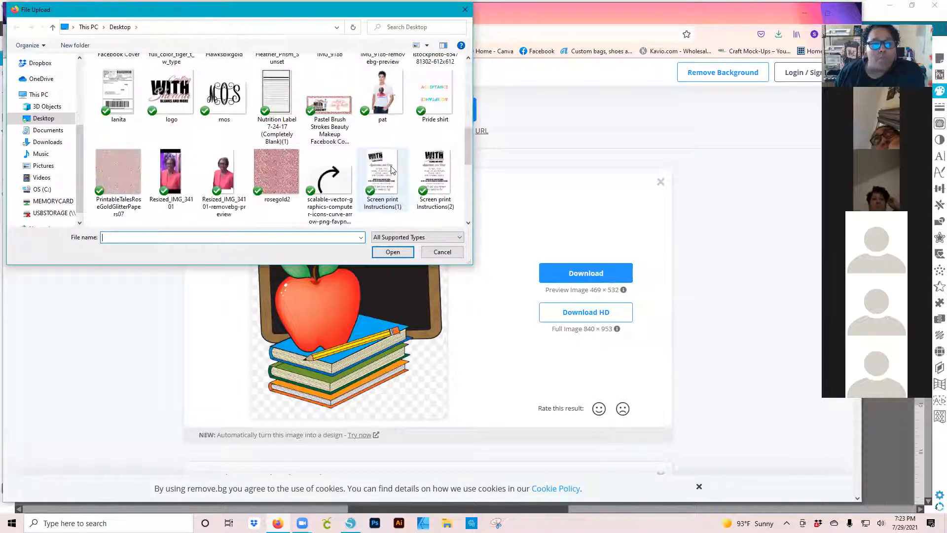
pyautogui.scroll(-1, 392, 169)
pyautogui.scroll(-1, 392, 170)
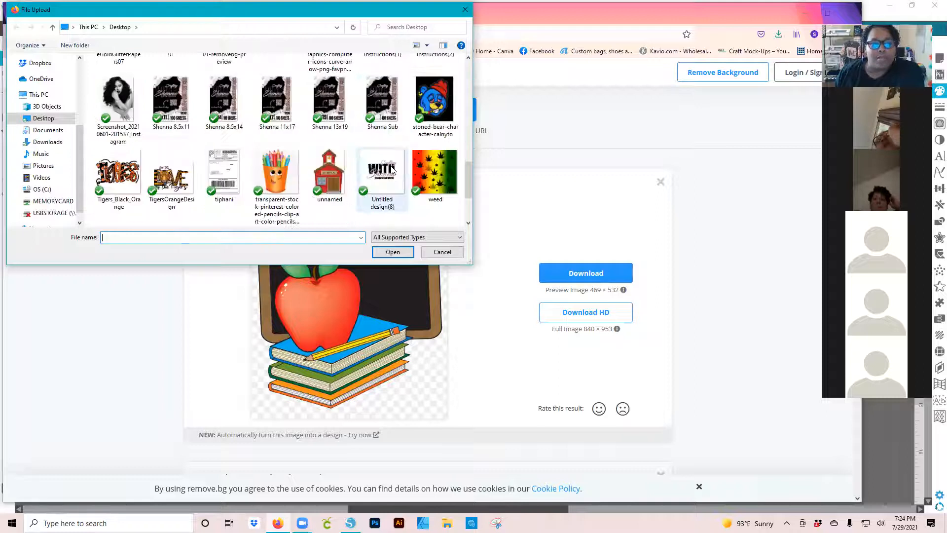
pyautogui.click(284, 169)
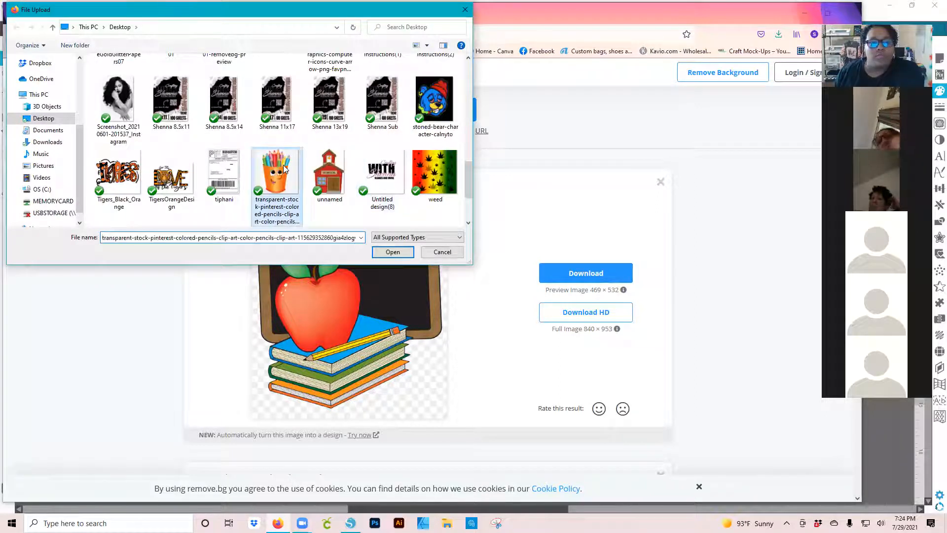
pyautogui.doubleClick(286, 172)
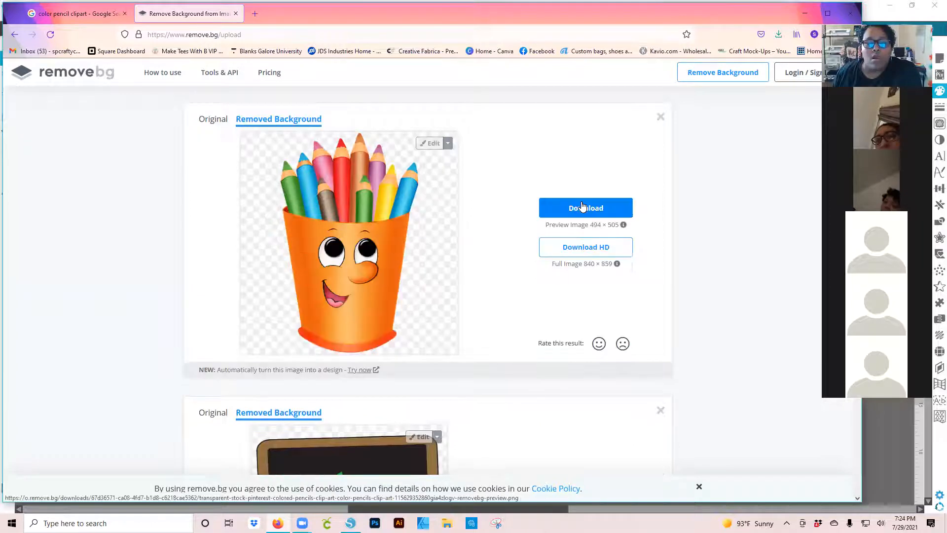
pyautogui.click(511, 327)
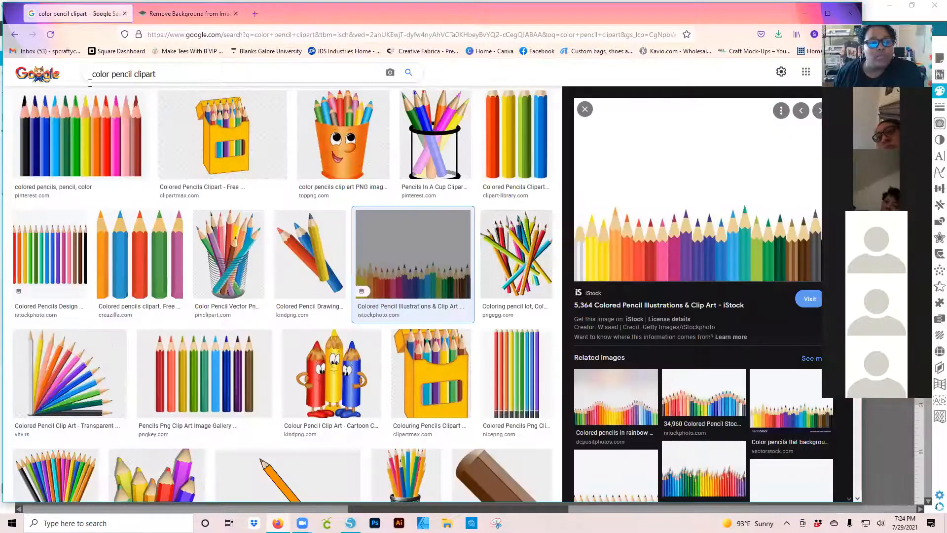
# Search Google Images for "nutrition clipart"
pyautogui.click(89, 81)
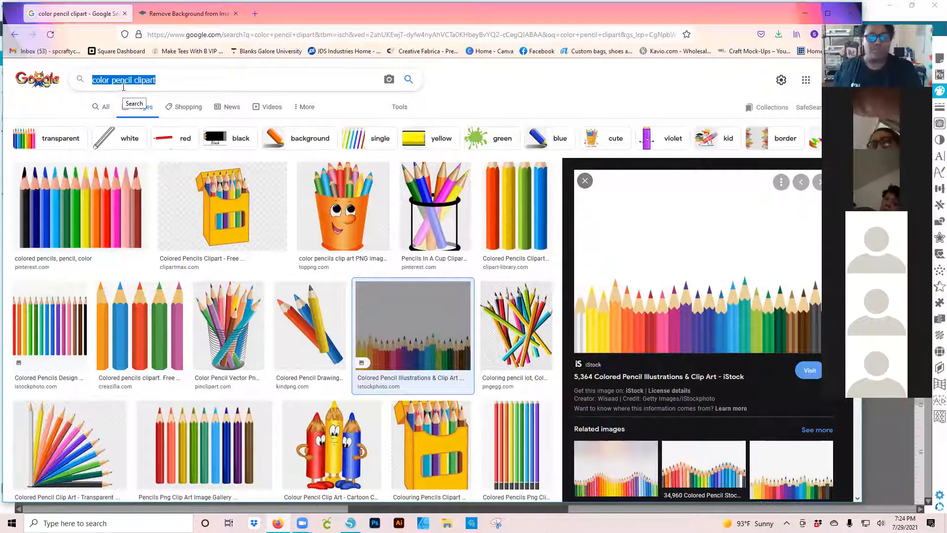
pyautogui.write('nut')
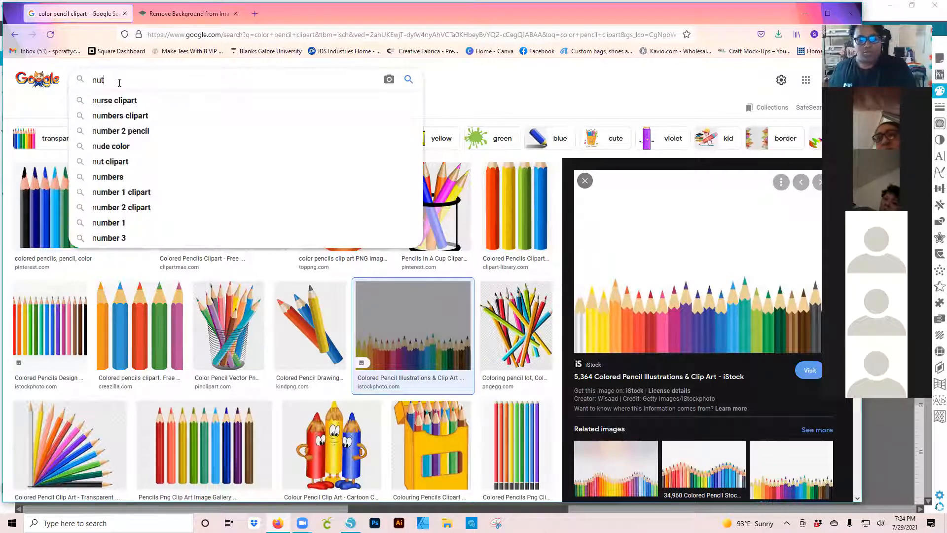
pyautogui.write('ri')
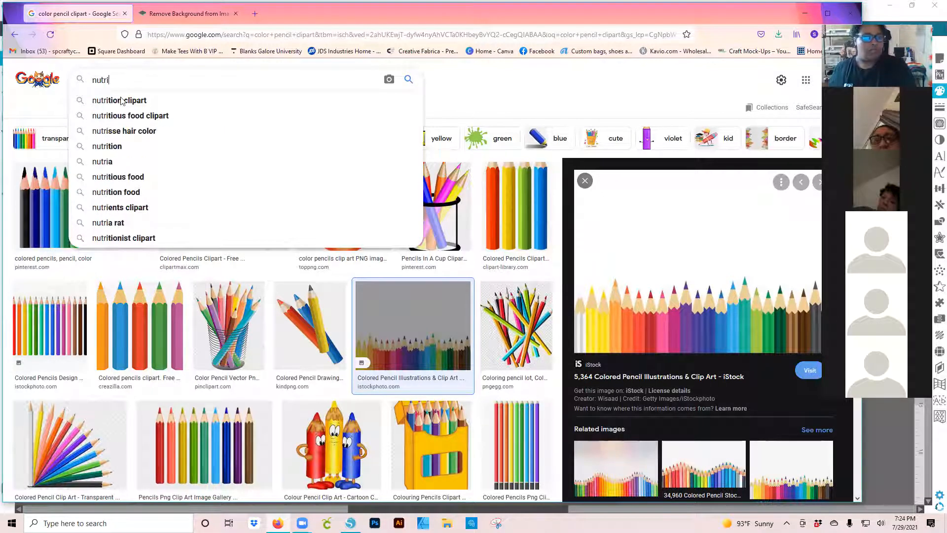
pyautogui.click(121, 101)
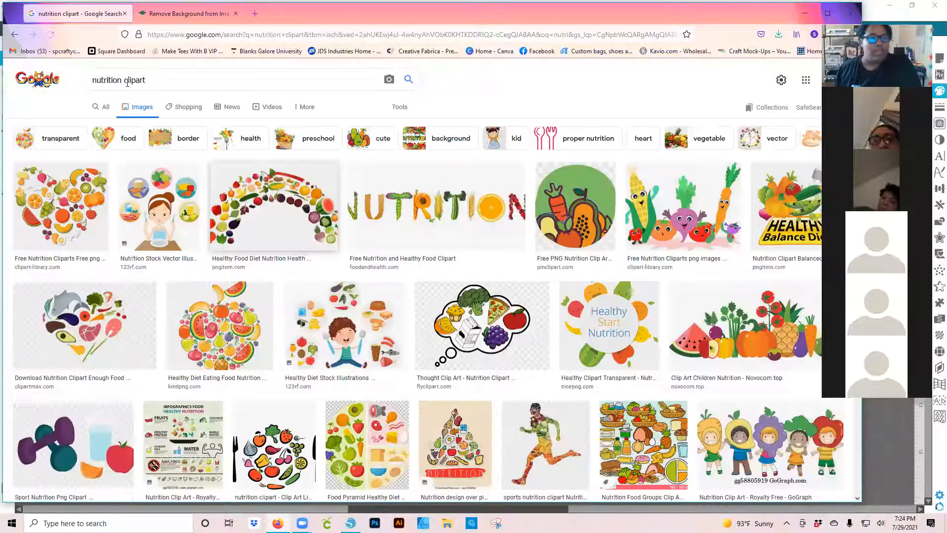
# Change the image search to "nutrition label" and limit the results to large images
pyautogui.doubleClick(146, 79)
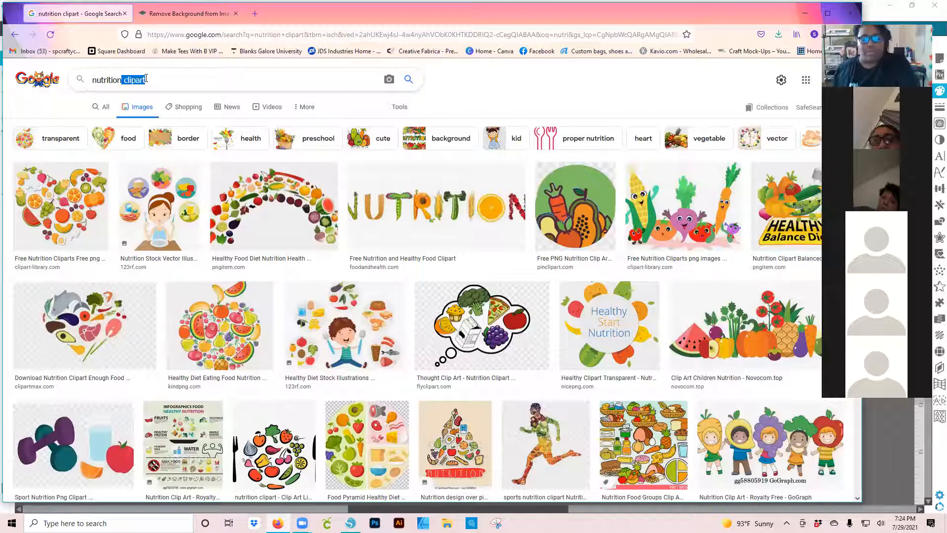
pyautogui.press('BackSpace')
pyautogui.press('BackSpace')
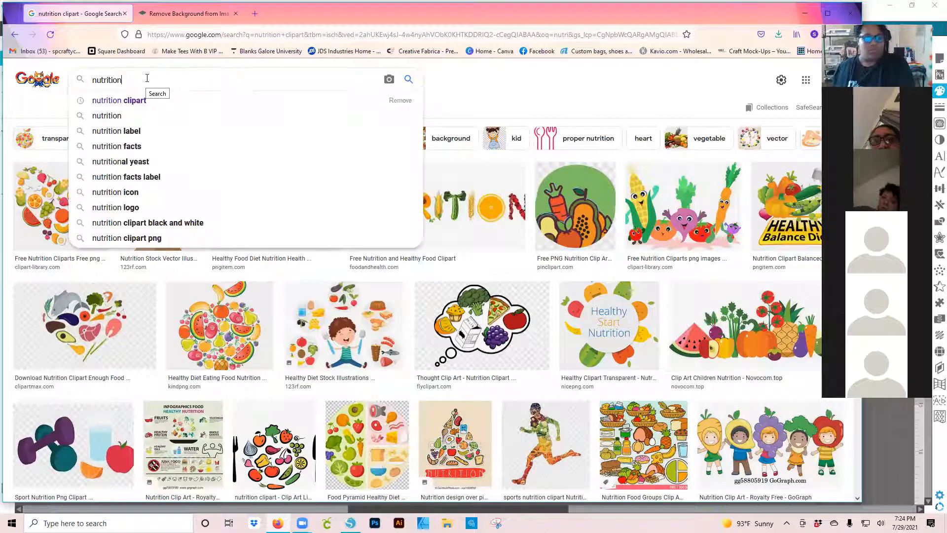
pyautogui.click(137, 122)
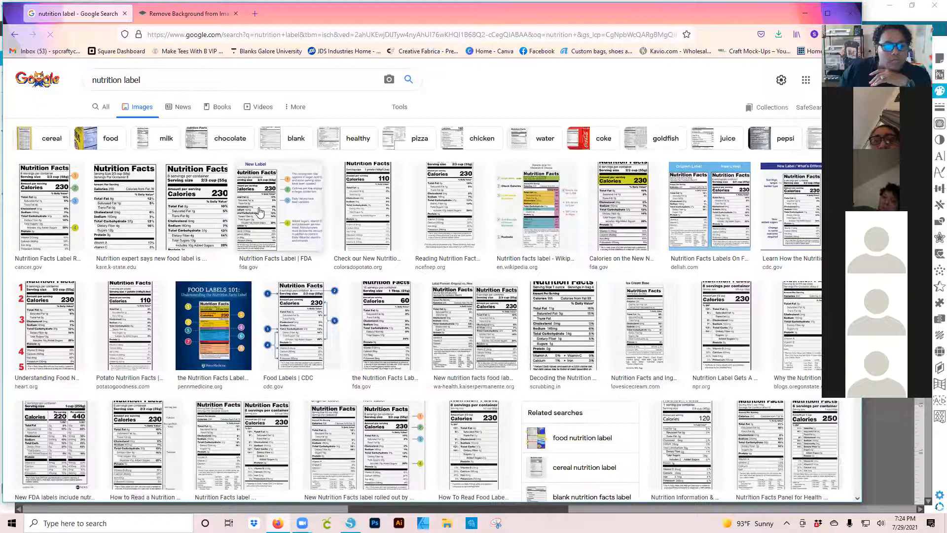
pyautogui.click(60, 217)
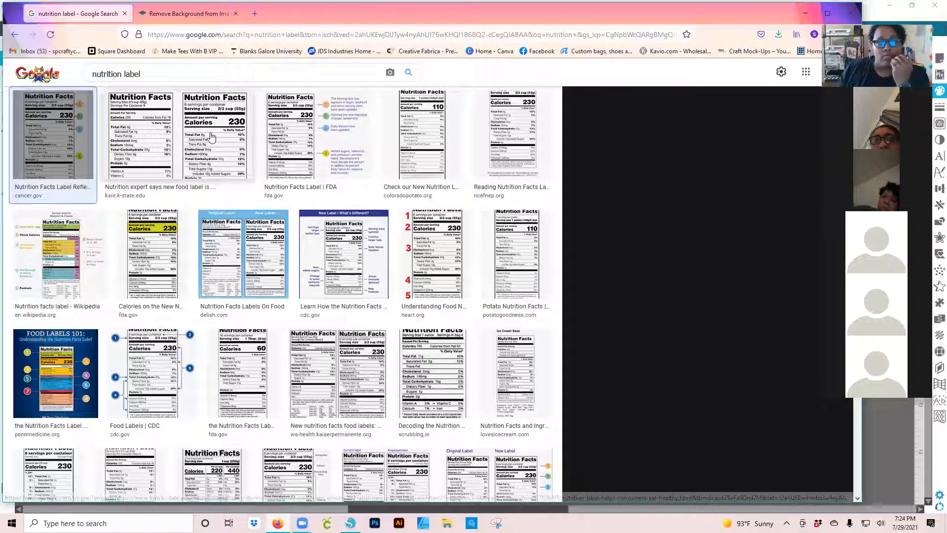
pyautogui.press('Right')
pyautogui.scroll(5, 393, 107)
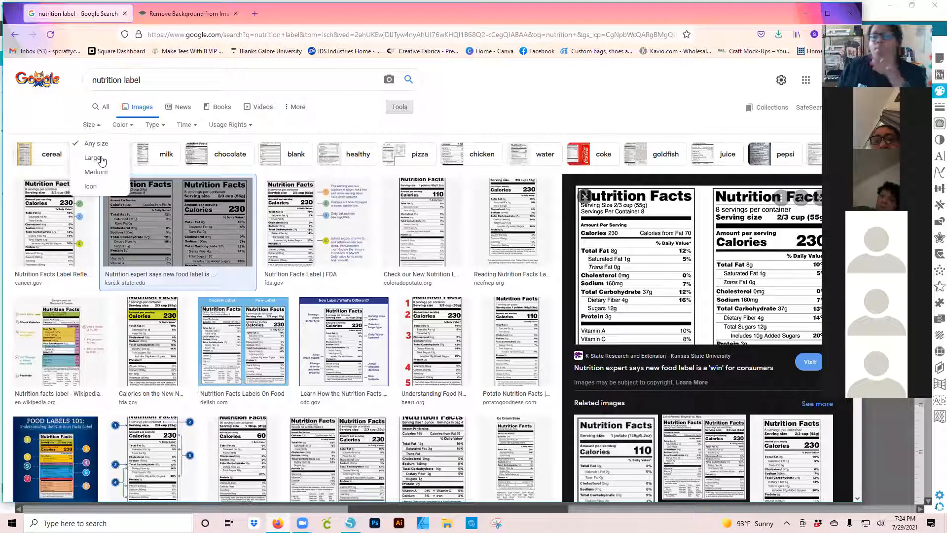
pyautogui.click(94, 157)
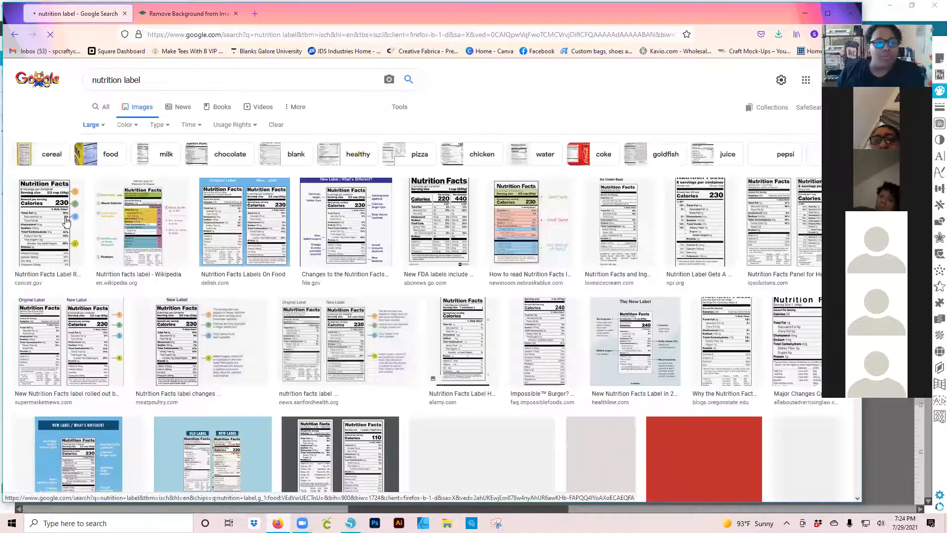
# Save the ABC News Nutrition Facts label image, the one with per-serving and per-container columns, to the Desktop
pyautogui.click(421, 221)
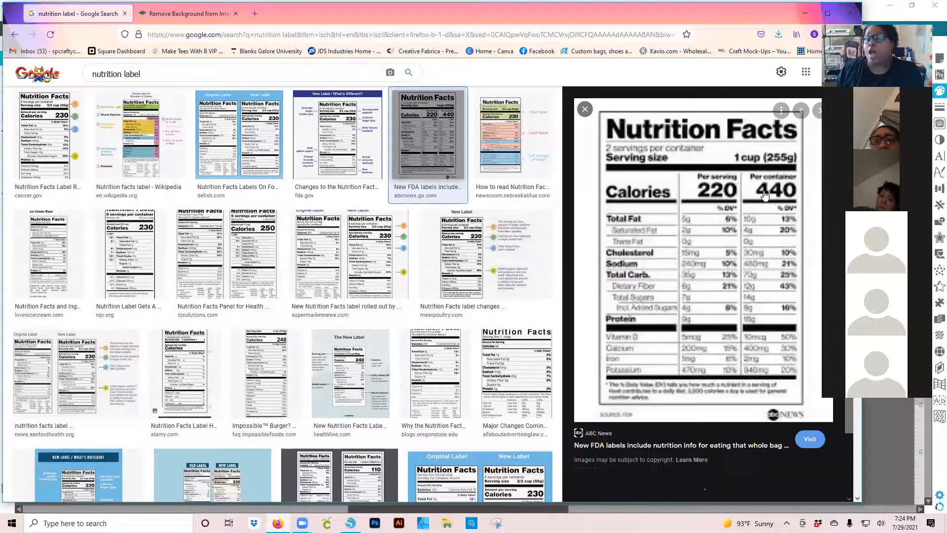
pyautogui.rightClick(764, 195)
pyautogui.click(791, 339)
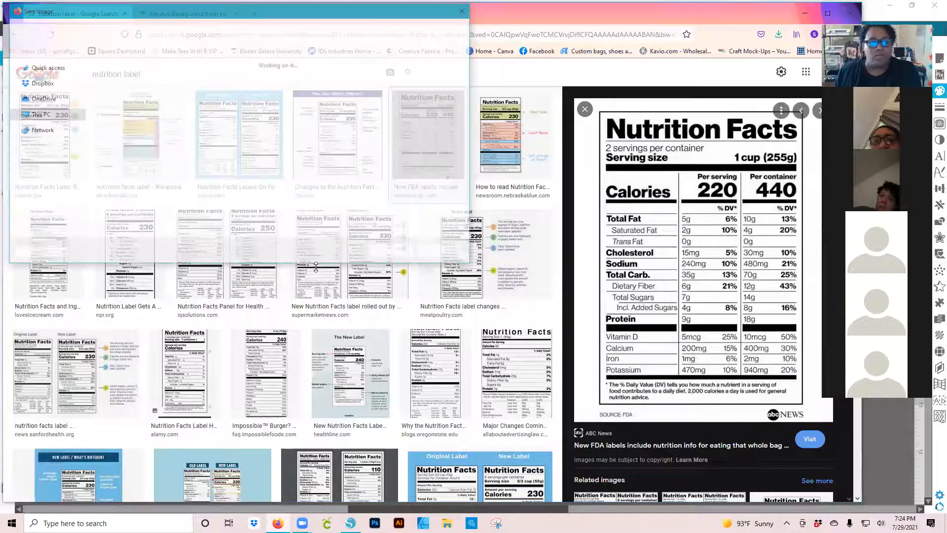
pyautogui.click(386, 251)
# Search Google Images for "barcode label"
pyautogui.scroll(2, 123, 63)
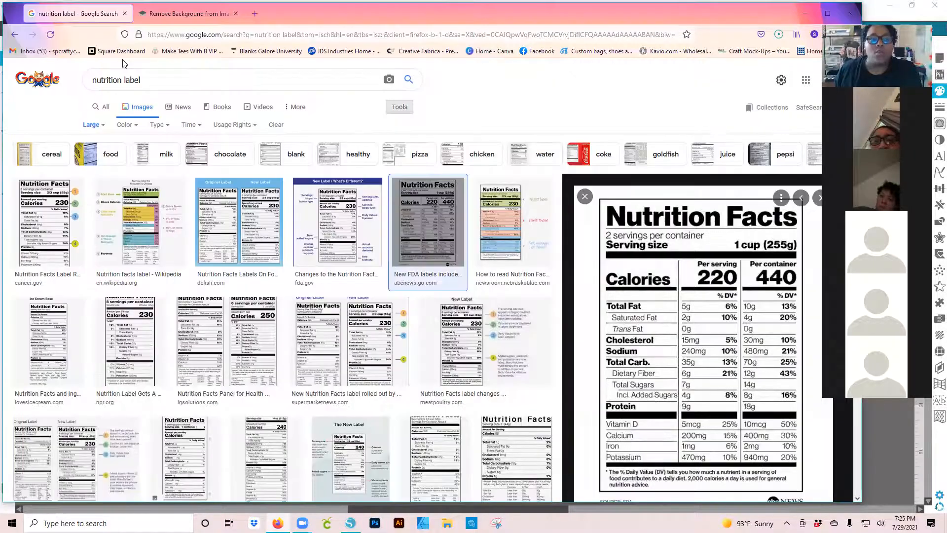
pyautogui.press('/')
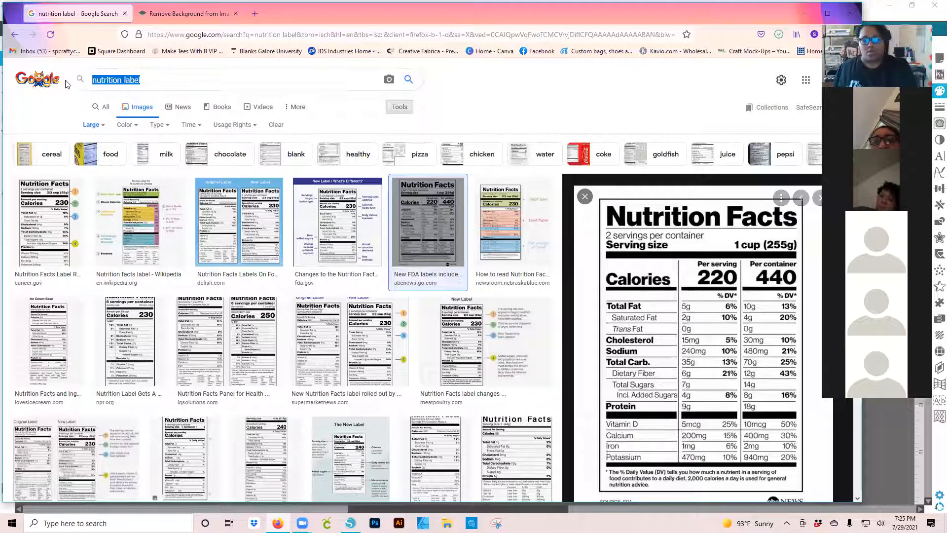
pyautogui.write('barco')
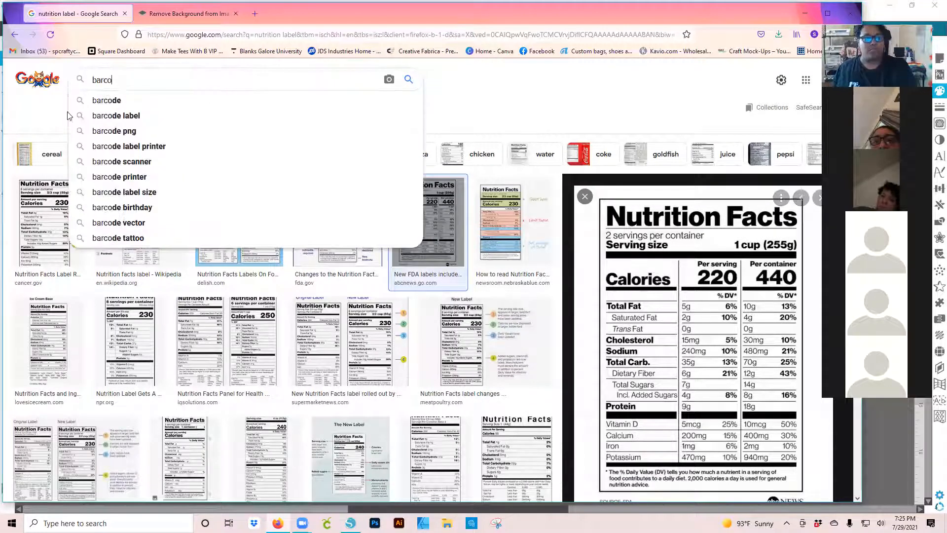
pyautogui.click(105, 117)
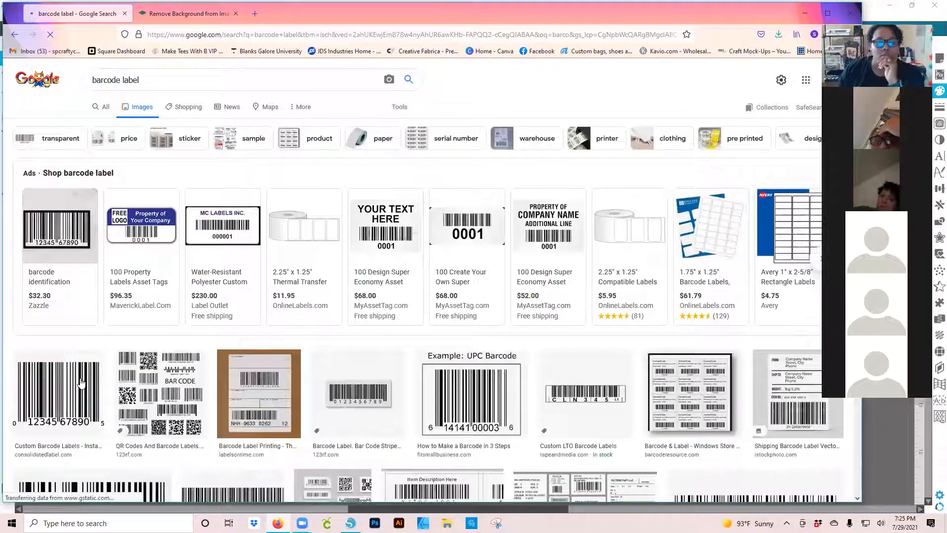
# Save the Consolidated Label barcode image to the Desktop
pyautogui.click(81, 383)
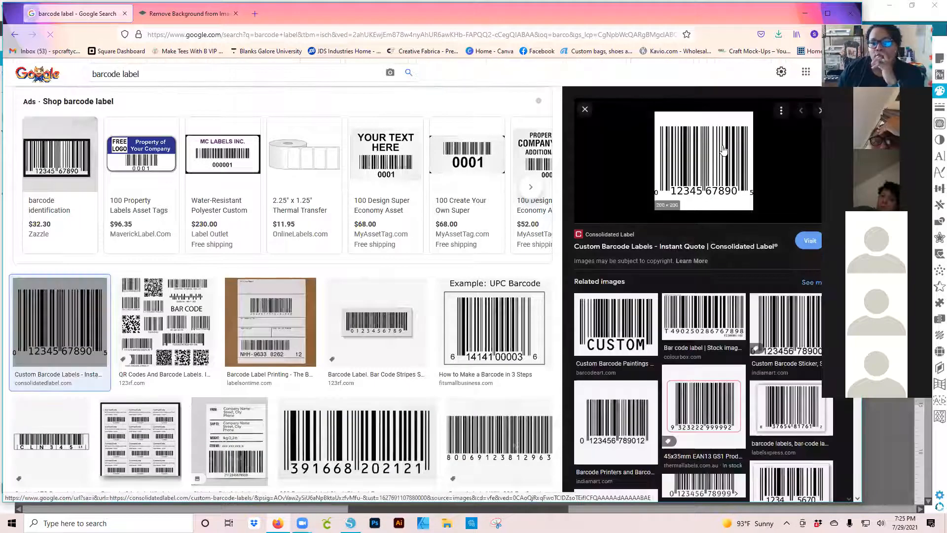
pyautogui.rightClick(725, 148)
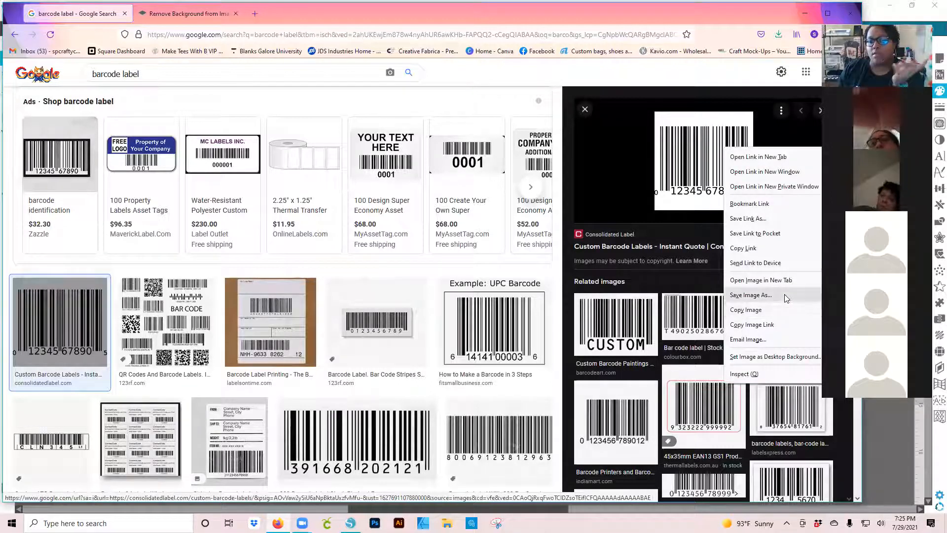
pyautogui.click(786, 296)
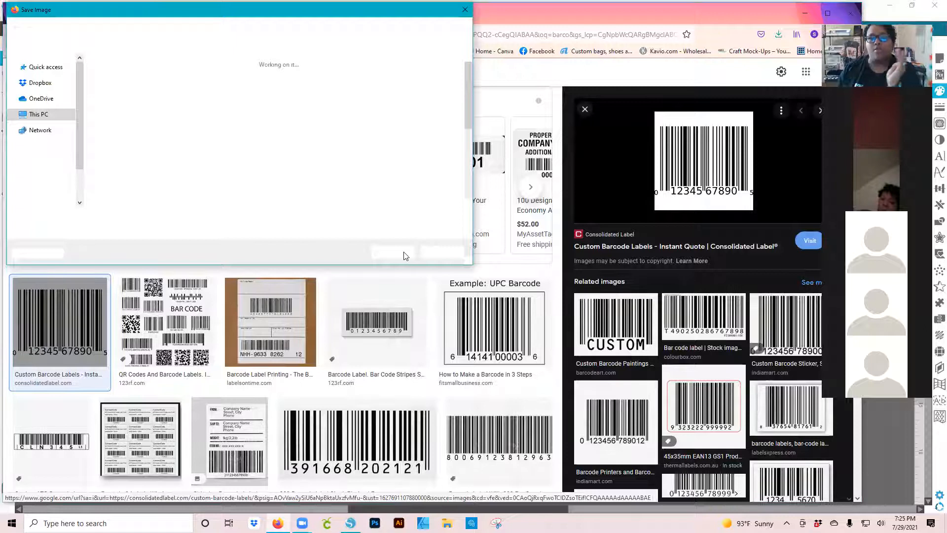
pyautogui.click(404, 255)
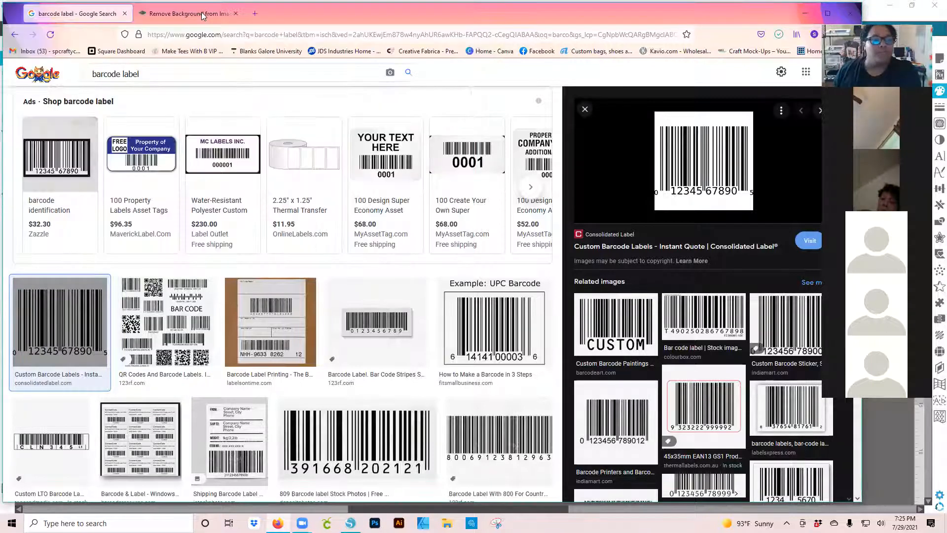
# Return to remove.bg, upload the red schoolhouse clipart from the Desktop for background removal and download the preview-size result
pyautogui.hotkey('ctrl', 'Tab')
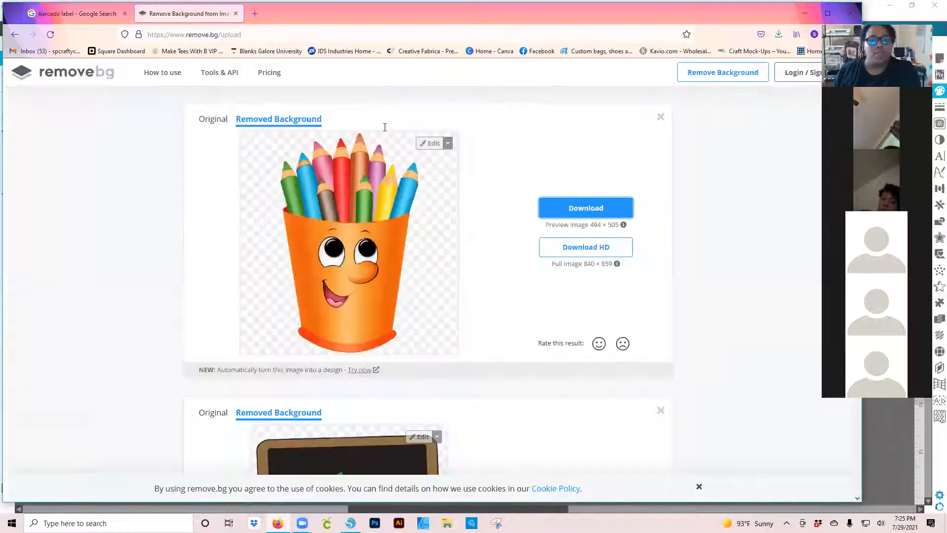
pyautogui.scroll(2, 397, 240)
pyautogui.click(428, 110)
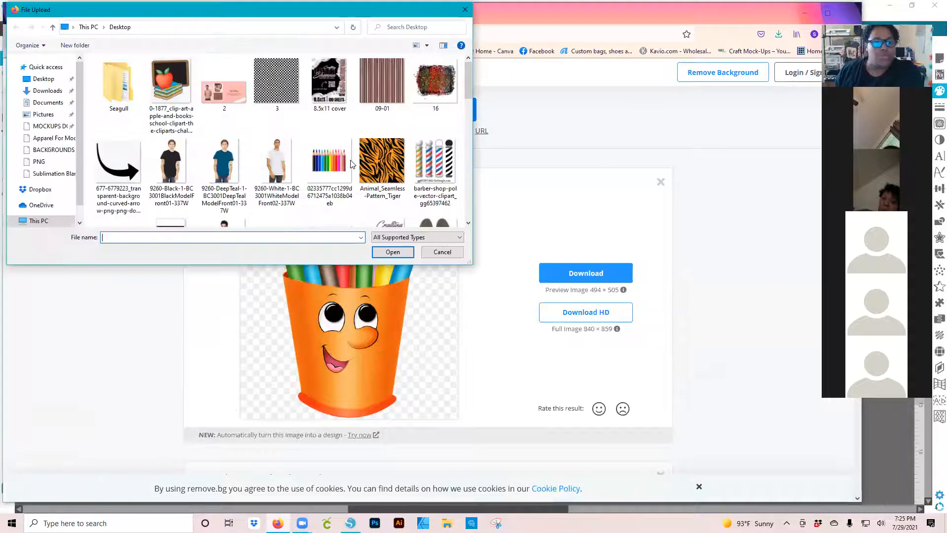
pyautogui.scroll(-2, 352, 164)
pyautogui.scroll(-1, 352, 165)
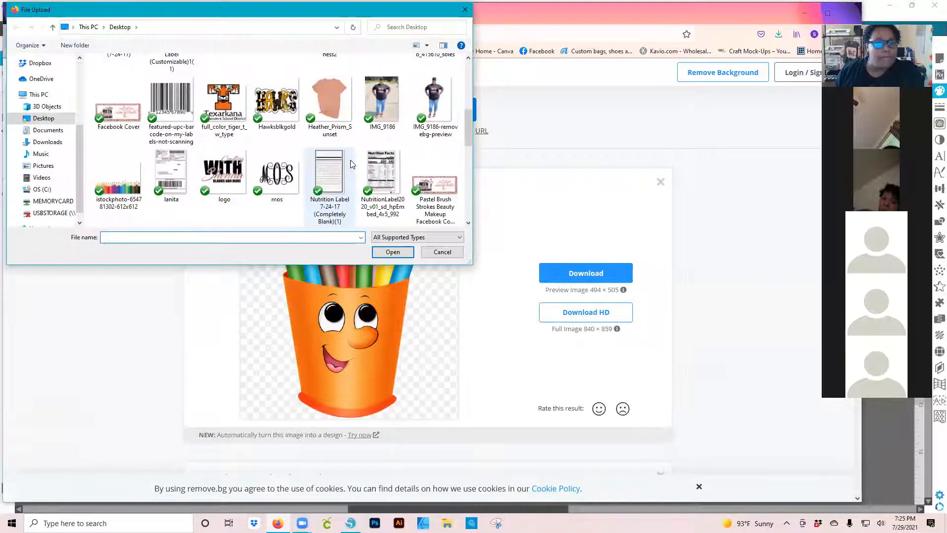
pyautogui.scroll(-1, 394, 161)
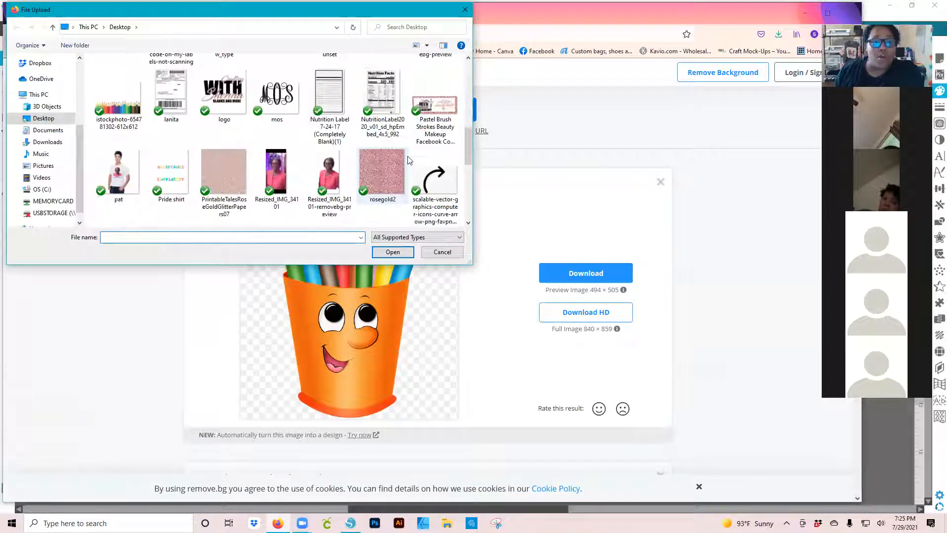
pyautogui.scroll(-2, 409, 161)
pyautogui.doubleClick(430, 173)
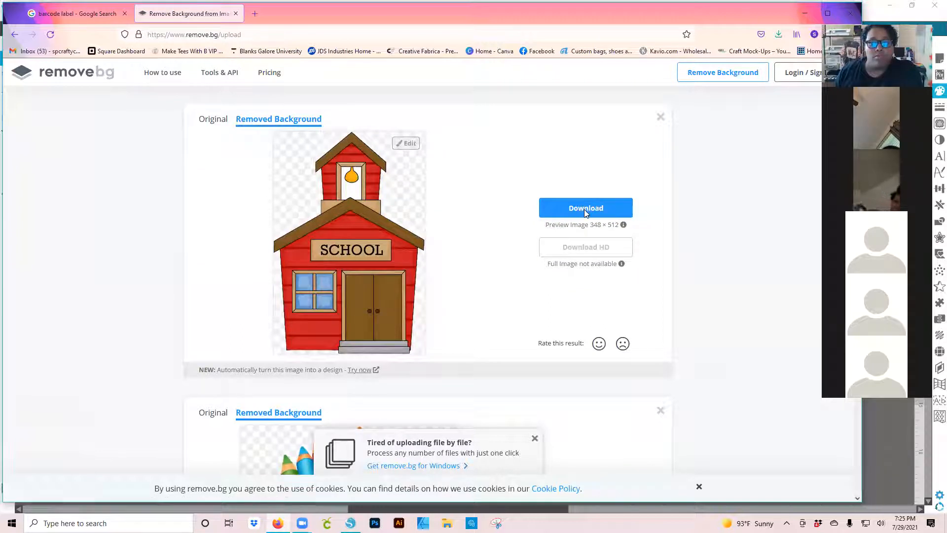
pyautogui.click(527, 330)
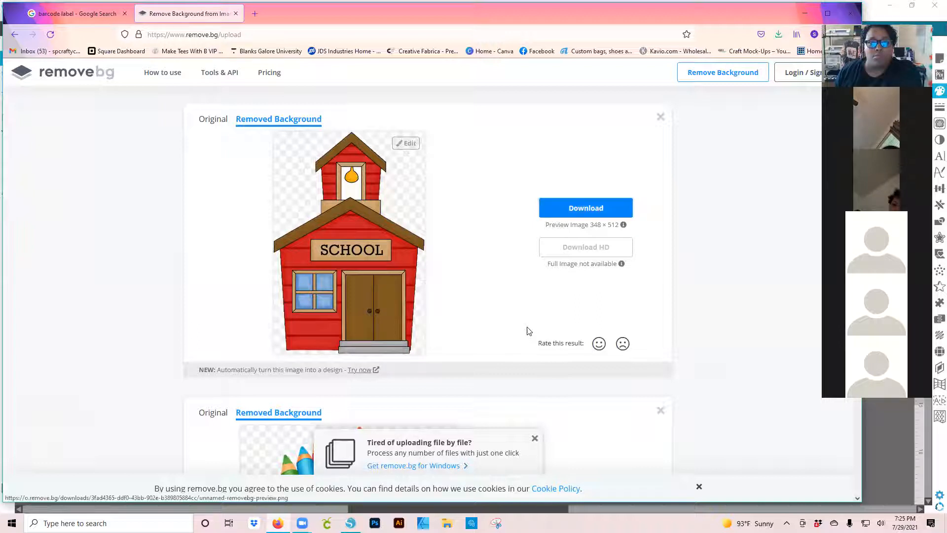
pyautogui.scroll(1, 454, 147)
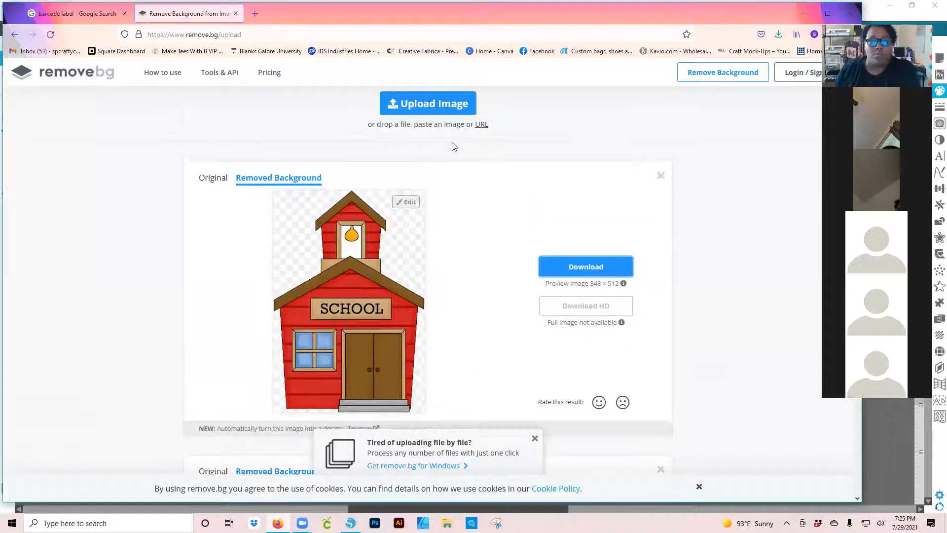
pyautogui.scroll(1, 446, 116)
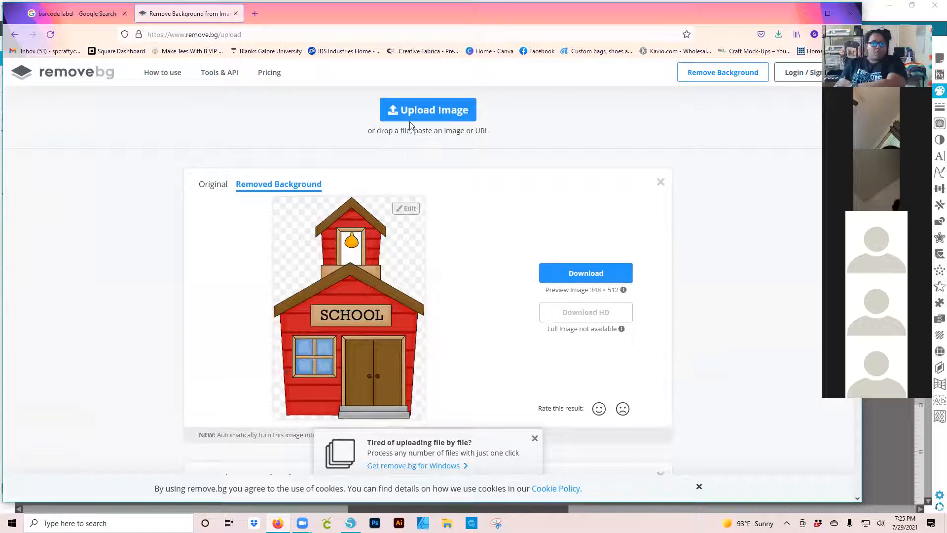
# Look through the Desktop images in the remove.bg upload dialog and close it without choosing a file
pyautogui.click(415, 106)
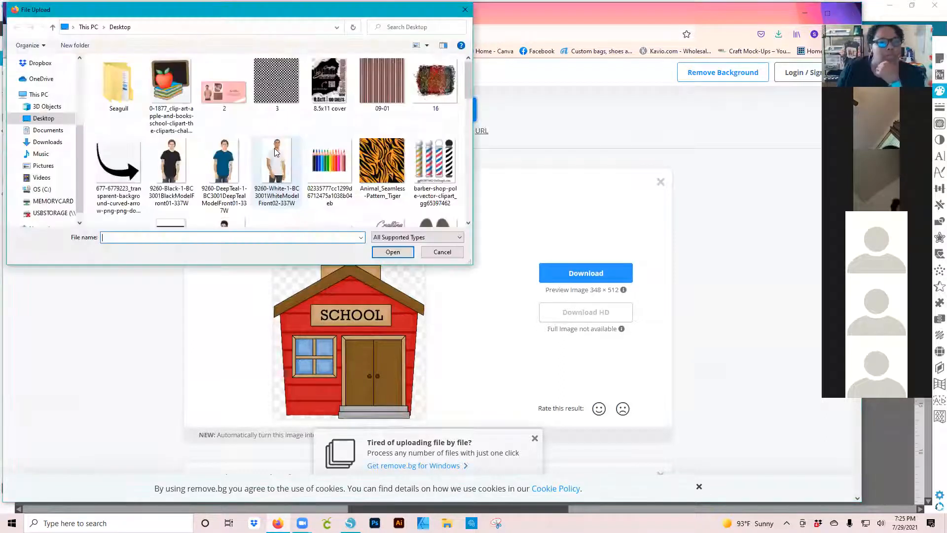
pyautogui.scroll(-5, 276, 152)
pyautogui.scroll(-2, 276, 152)
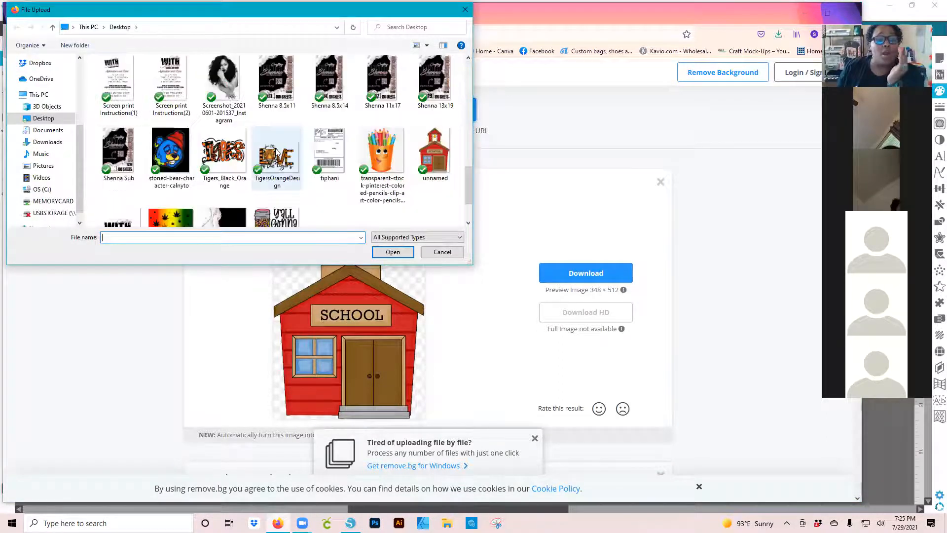
pyautogui.scroll(5, 276, 153)
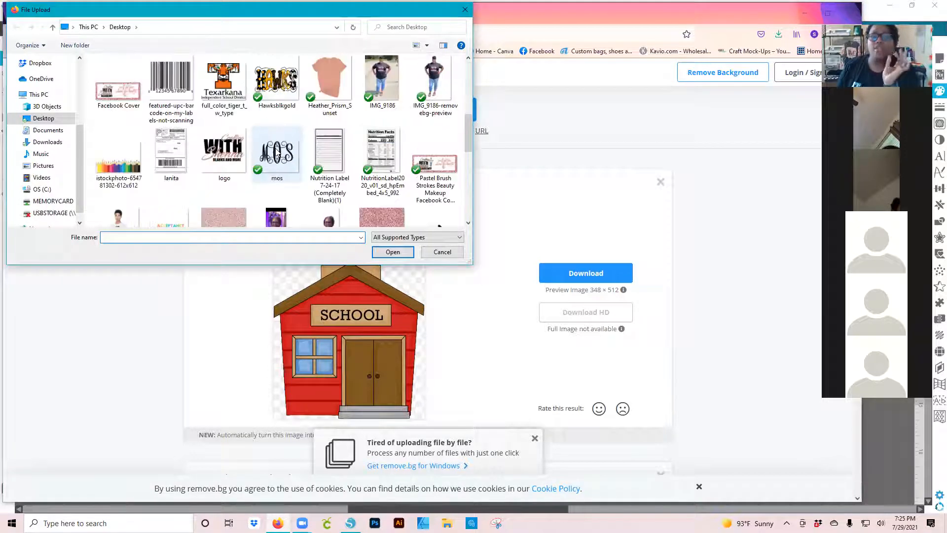
pyautogui.scroll(2, 276, 154)
pyautogui.scroll(-2, 276, 151)
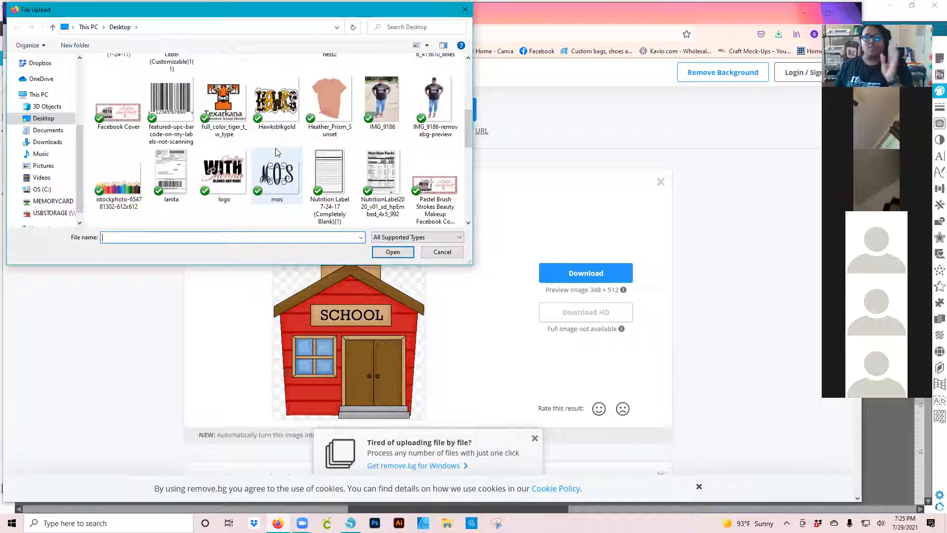
pyautogui.scroll(-2, 275, 151)
pyautogui.scroll(5, 277, 152)
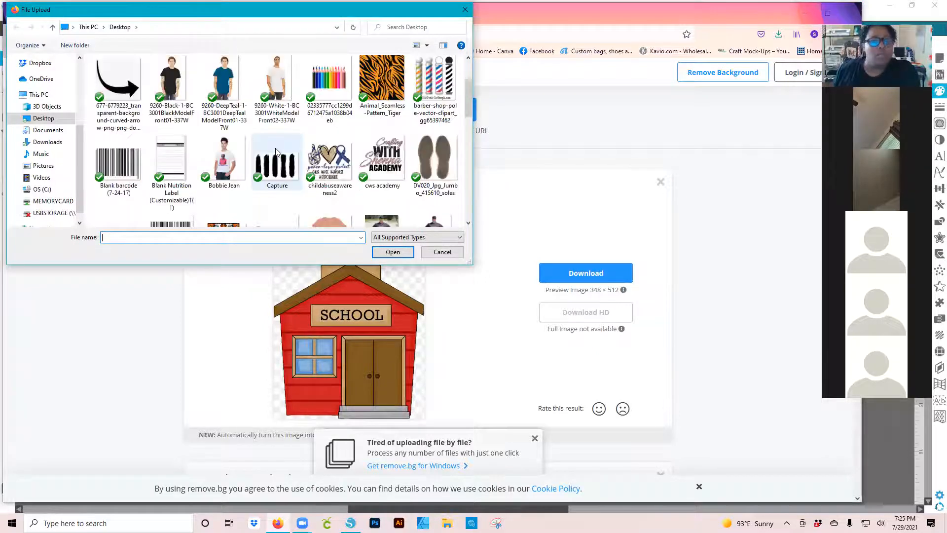
pyautogui.scroll(2, 295, 136)
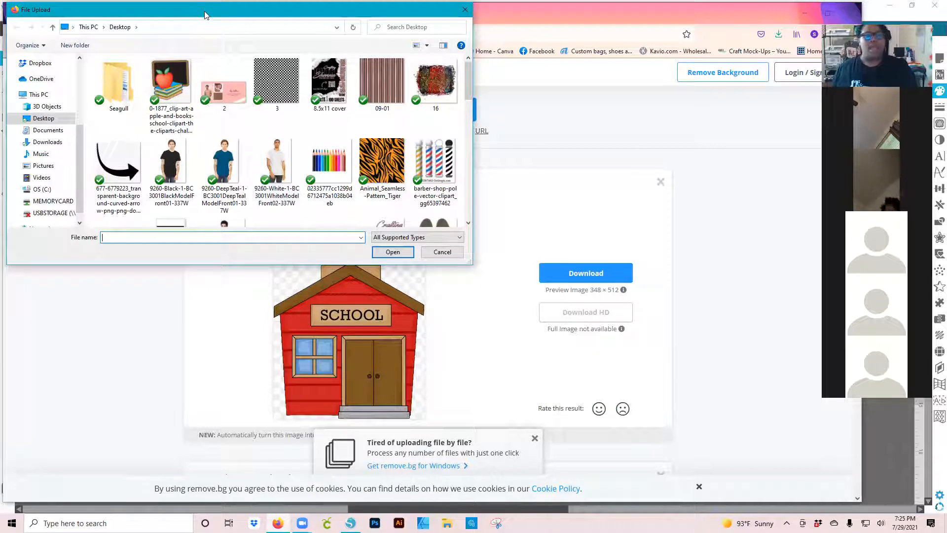
pyautogui.moveTo(204, 11); pyautogui.dragTo(241, 98)
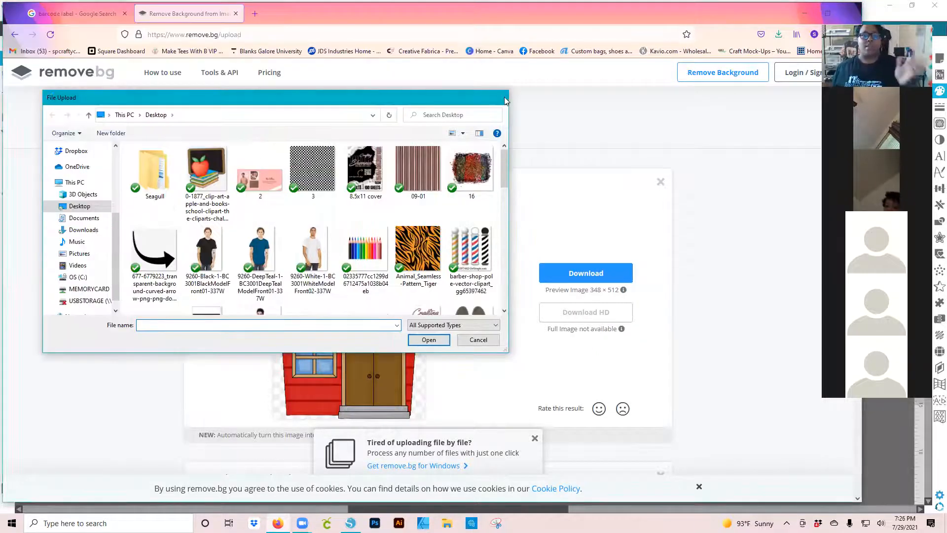
pyautogui.click(501, 98)
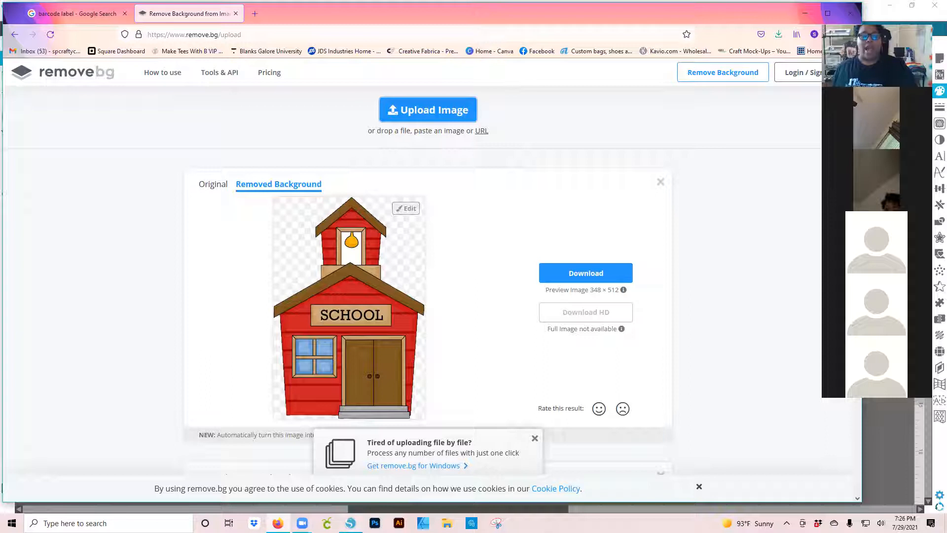
# Switch to Silhouette Studio and undo the displacement of the bag template's right black side panel
pyautogui.hotkey('alt', 'Tab')
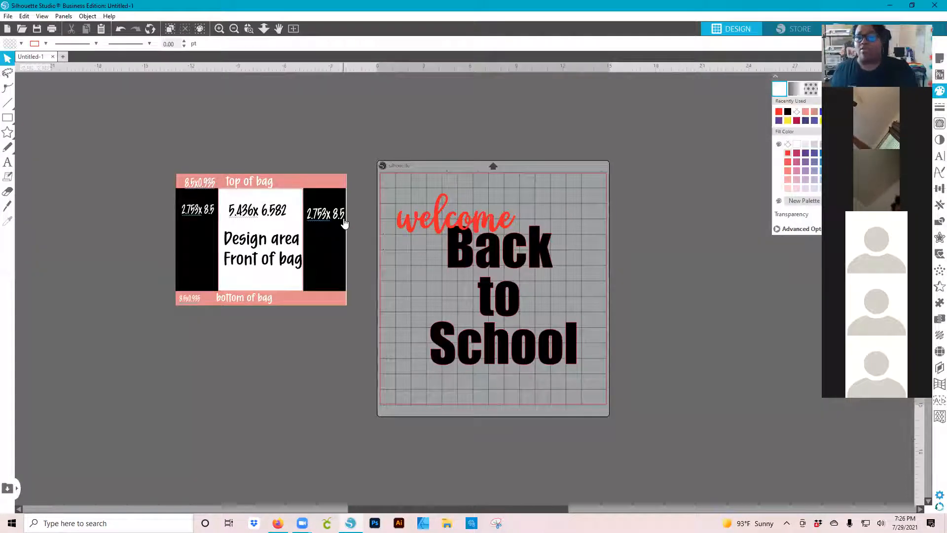
pyautogui.moveTo(348, 214); pyautogui.dragTo(378, 215)
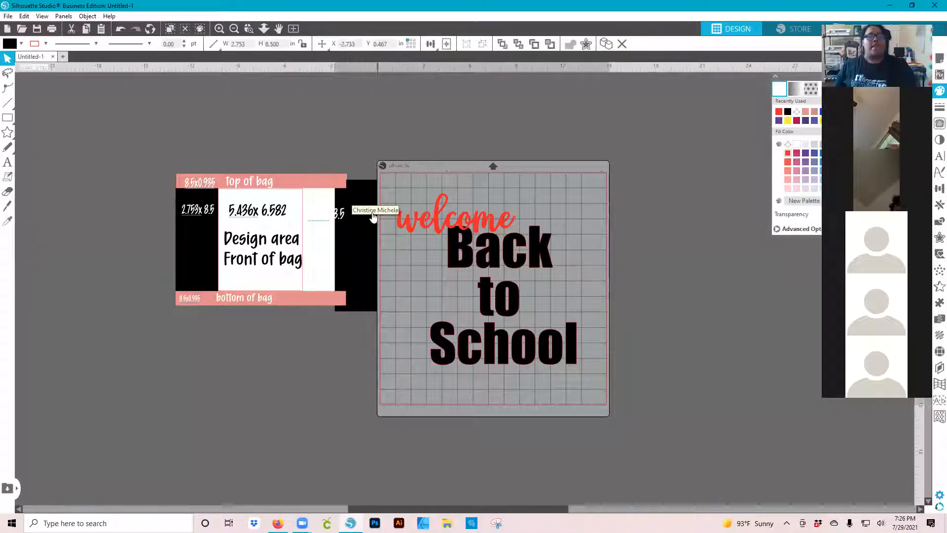
pyautogui.click(200, 29)
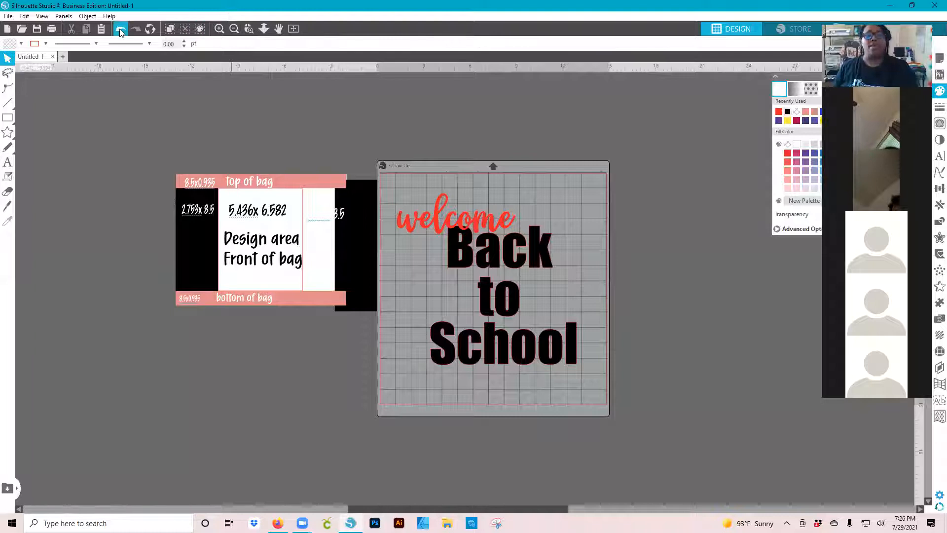
pyautogui.click(120, 28)
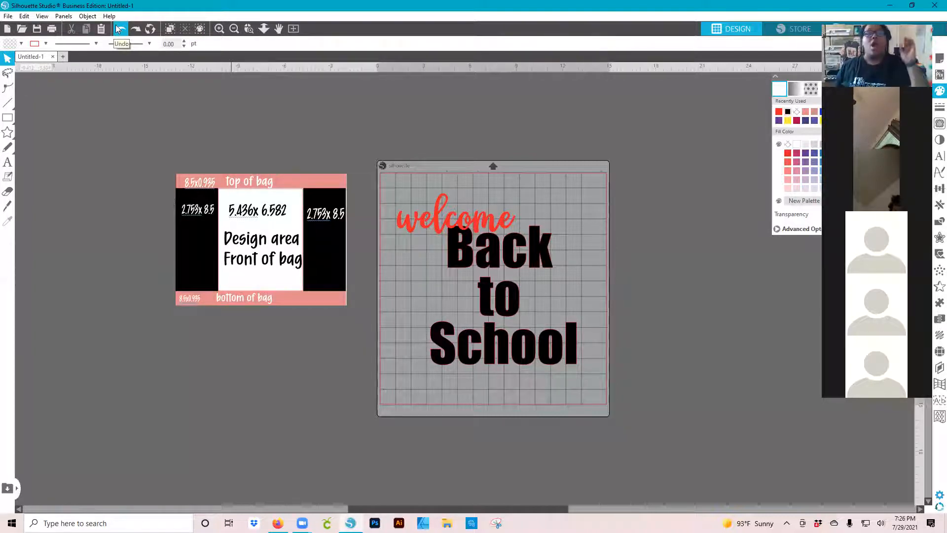
# Move the "welcome" and "Back to School" text off the mat and place the whole bag template on the mat
pyautogui.moveTo(466, 221); pyautogui.dragTo(688, 117)
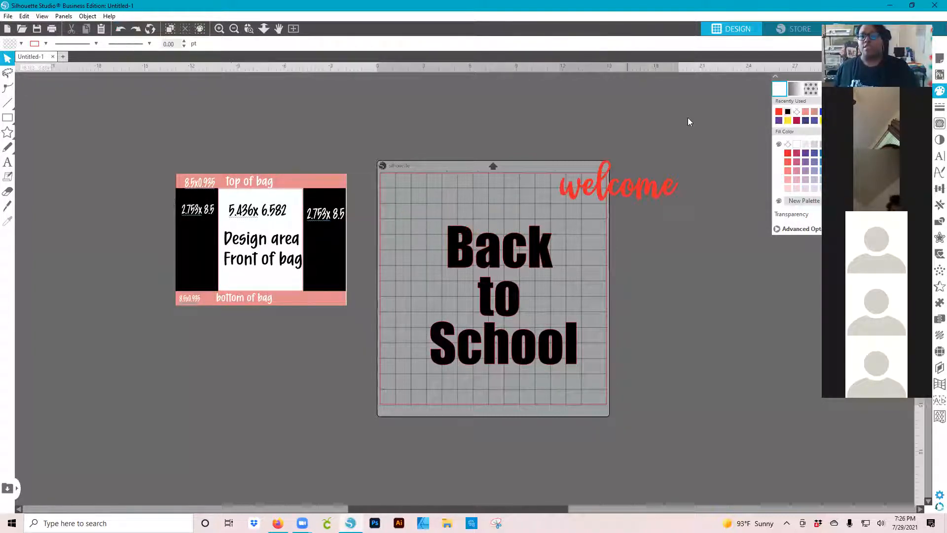
pyautogui.moveTo(509, 280); pyautogui.dragTo(721, 220)
pyautogui.click(341, 307)
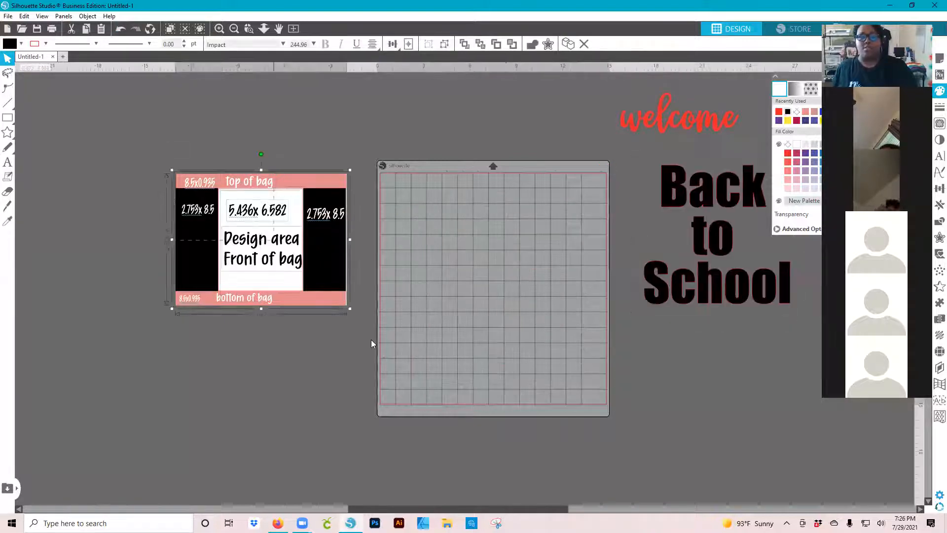
pyautogui.moveTo(312, 254); pyautogui.dragTo(533, 259)
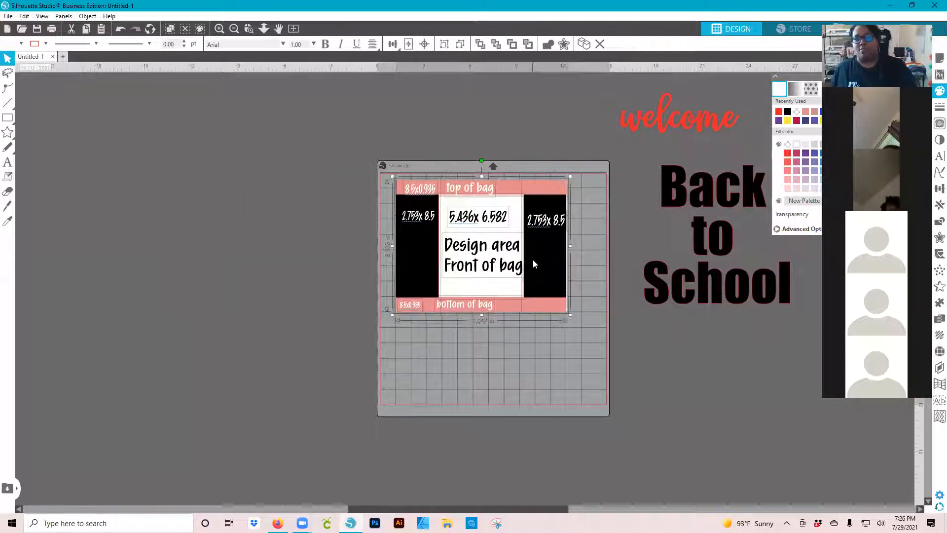
pyautogui.click(574, 252)
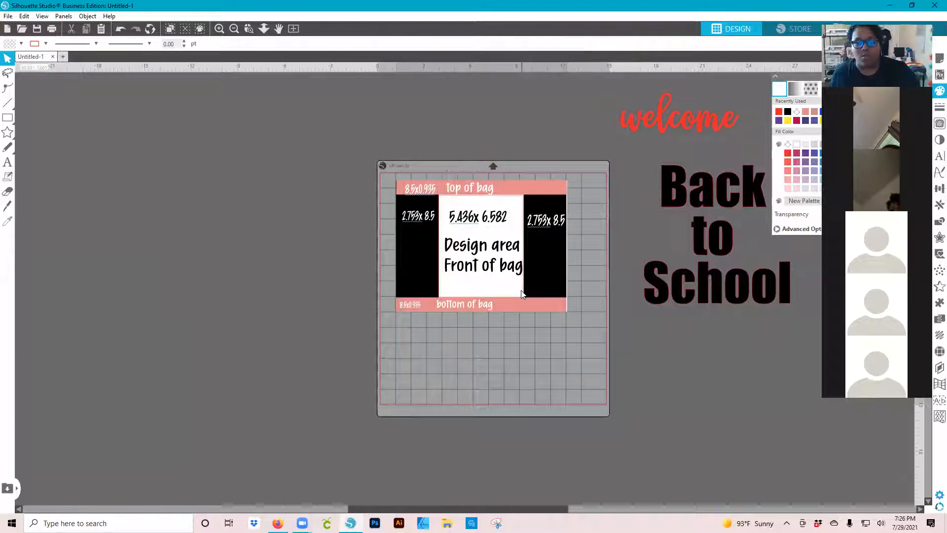
# Try moving the white 11 x 8.5 in background rectangle out from behind the bag template
pyautogui.moveTo(511, 291); pyautogui.dragTo(213, 269)
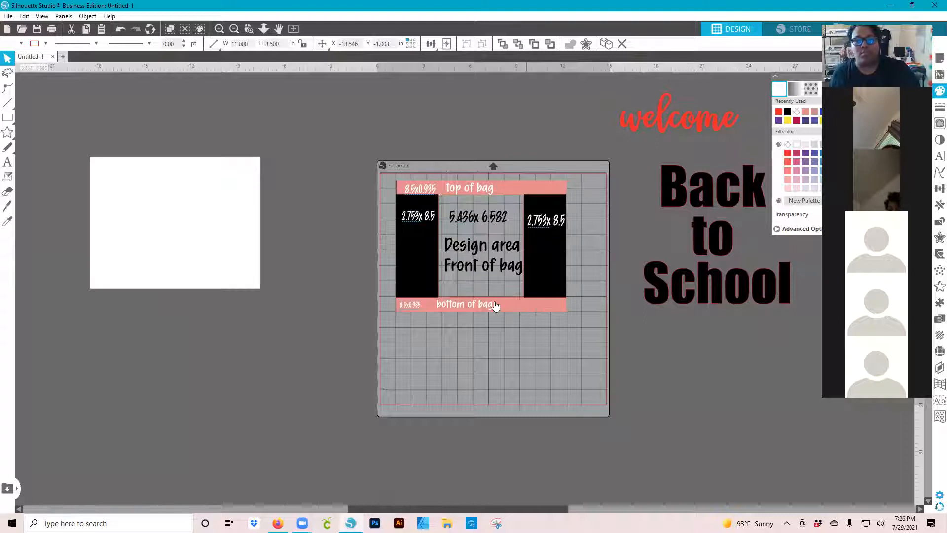
pyautogui.click(517, 296)
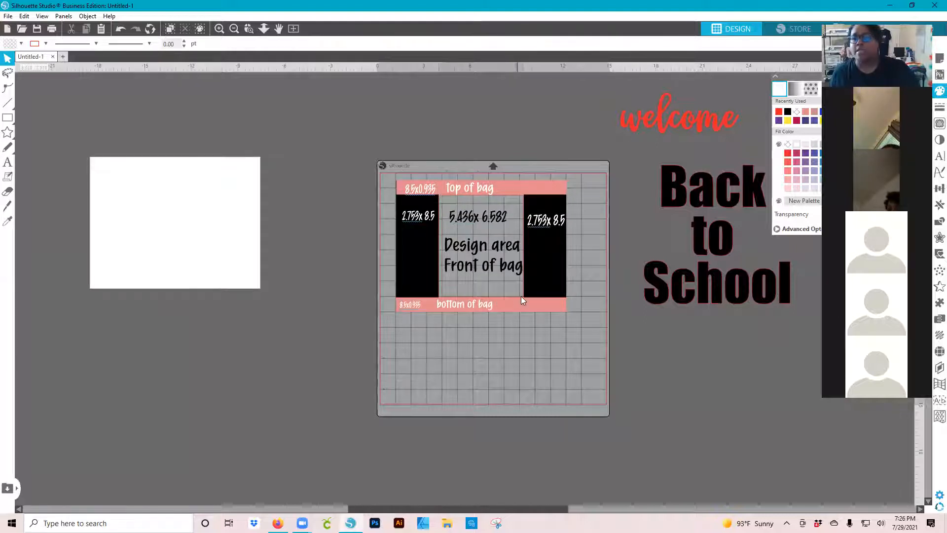
pyautogui.click(519, 296)
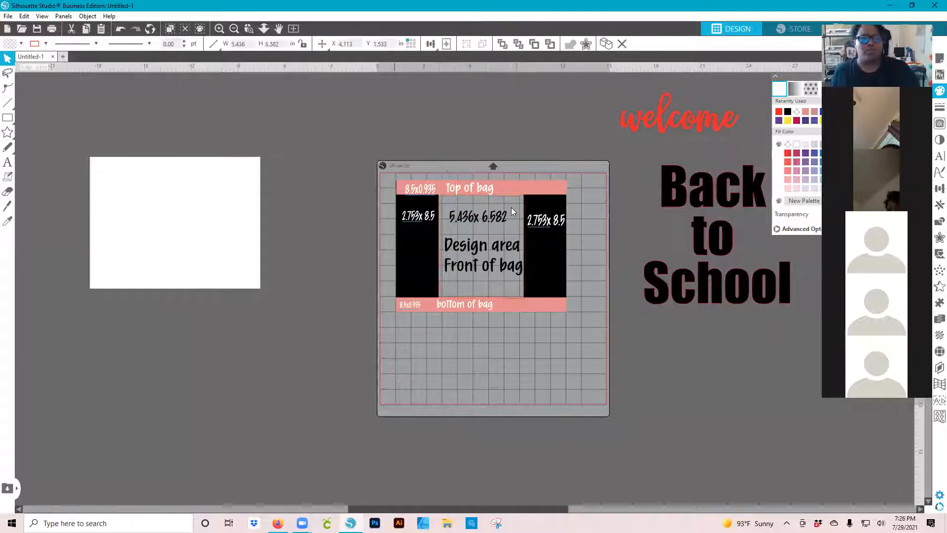
pyautogui.hotkey('ctrl', 'z')
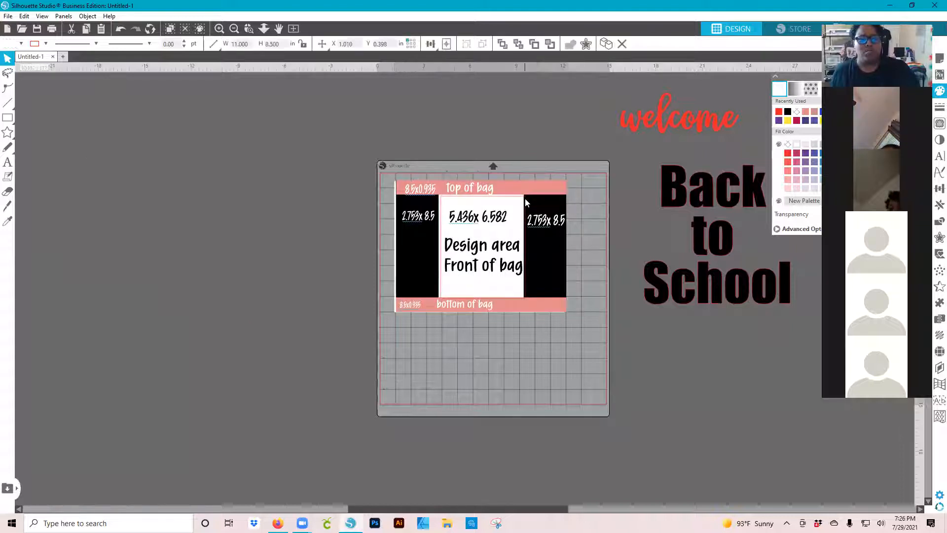
pyautogui.click(526, 203)
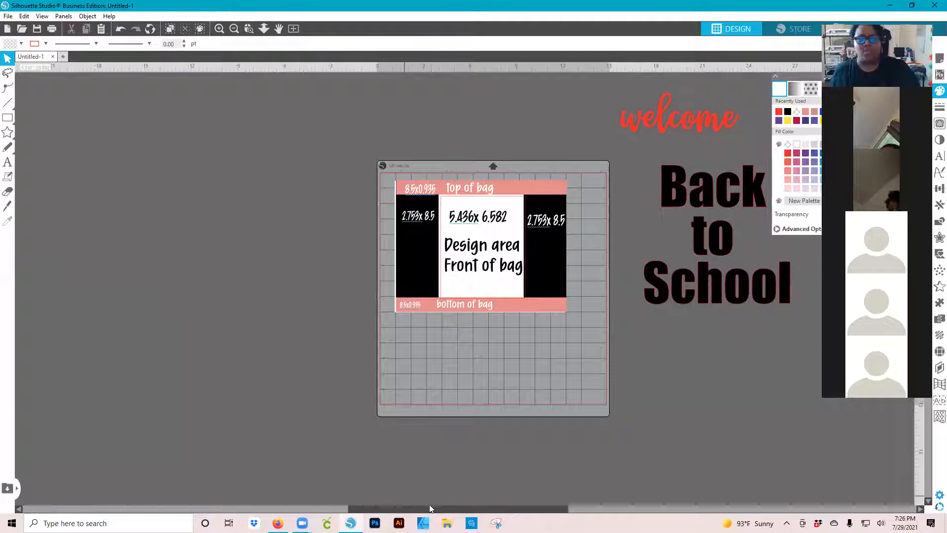
# Pull the white background rectangle below the bag template and the 5.436 x 6.582 in front design rectangle above the mat
pyautogui.hscroll(3, 454, 503)
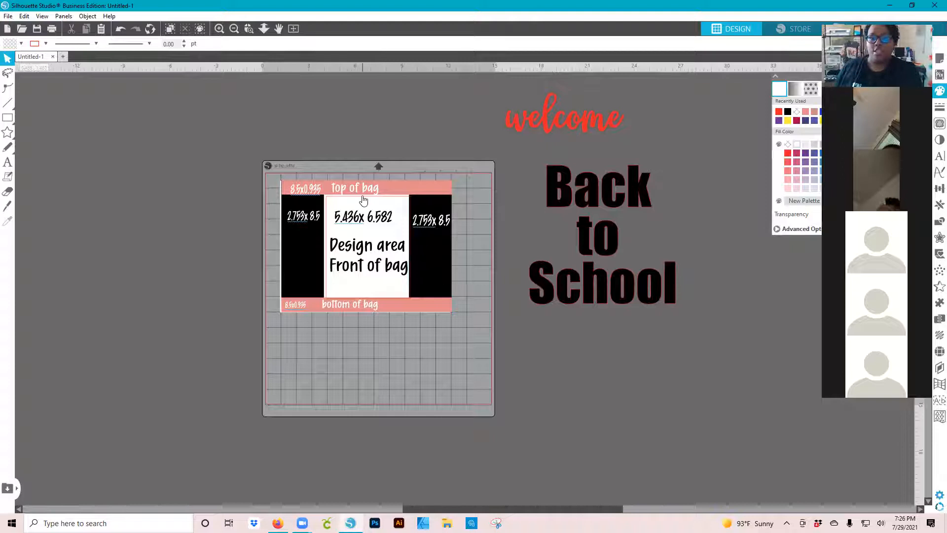
pyautogui.click(398, 201)
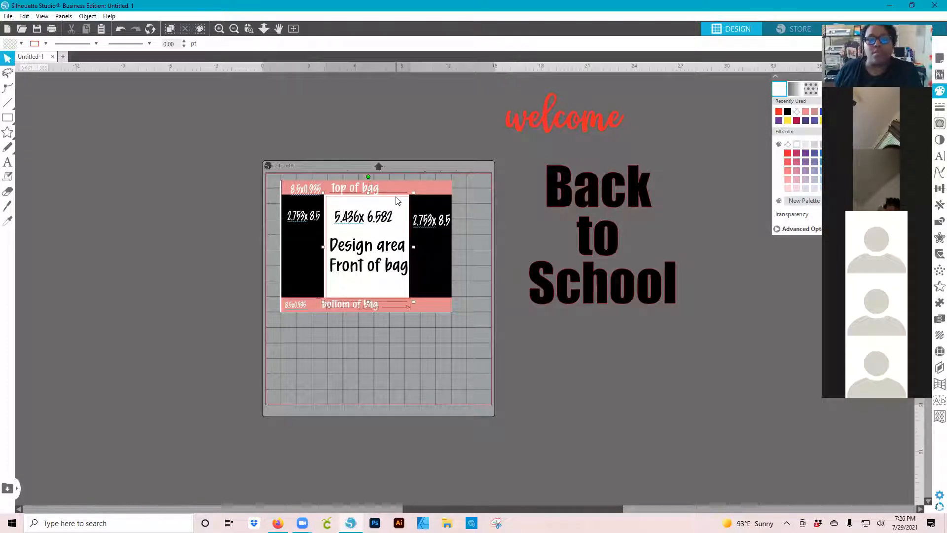
pyautogui.click(478, 379)
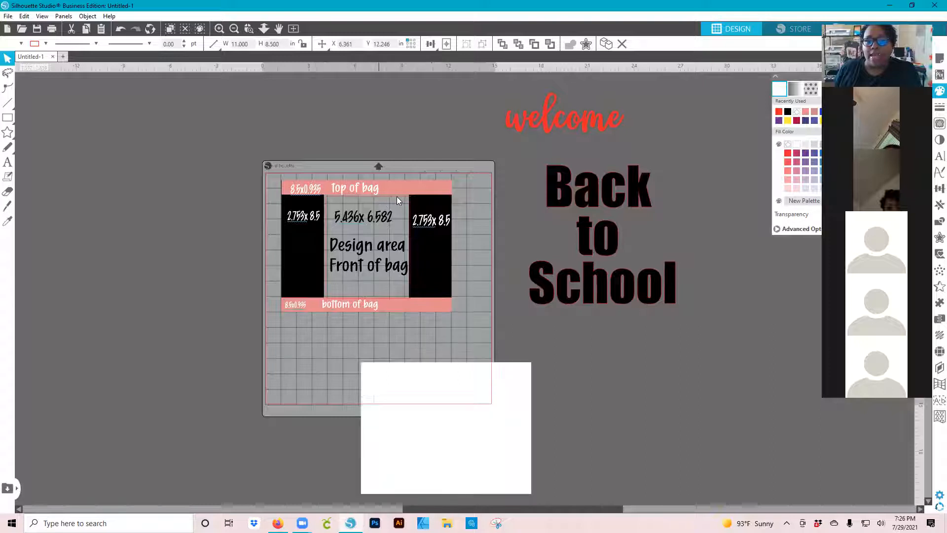
pyautogui.moveTo(513, 117); pyautogui.dragTo(449, 73)
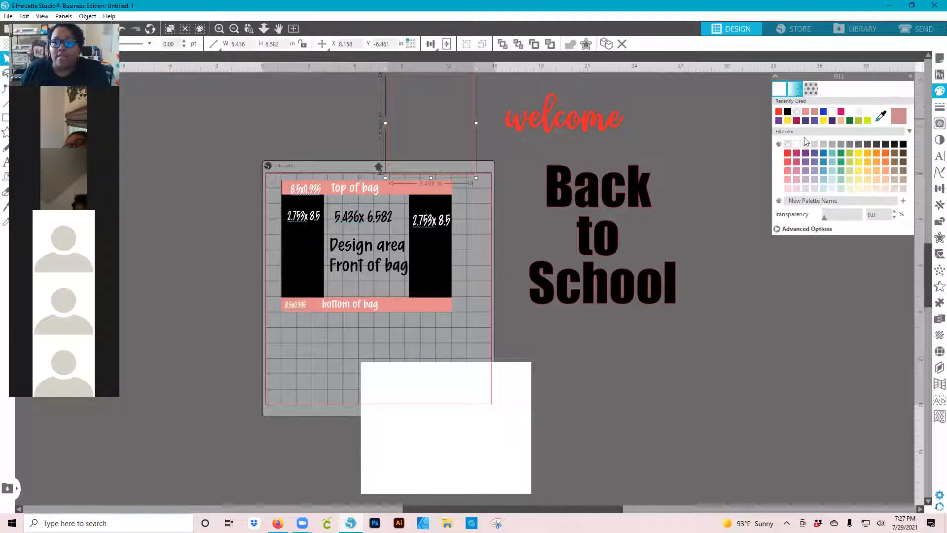
# Show the gradient fills, place the front design rectangle beside the mat, and rearrange the text and white background around it
pyautogui.click(795, 93)
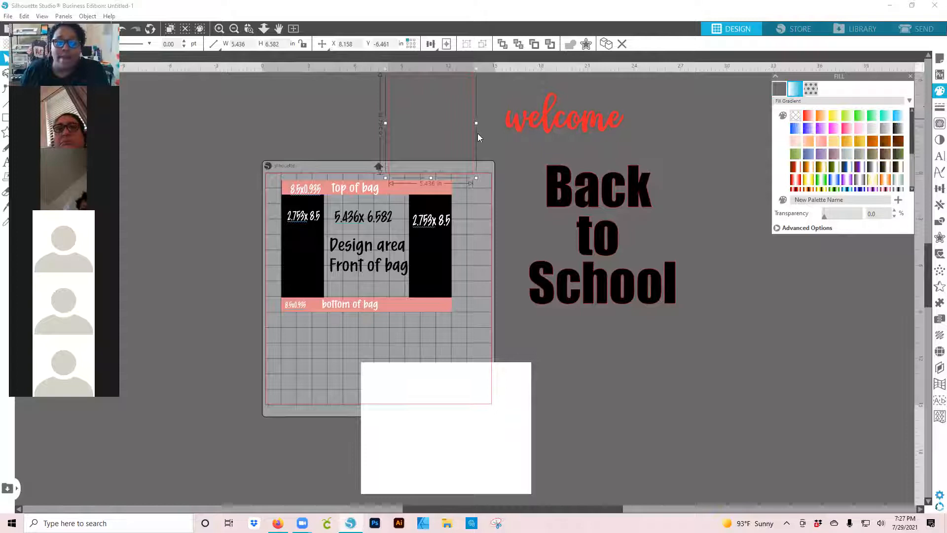
pyautogui.moveTo(477, 133); pyautogui.dragTo(624, 405)
pyautogui.moveTo(594, 251); pyautogui.dragTo(707, 163)
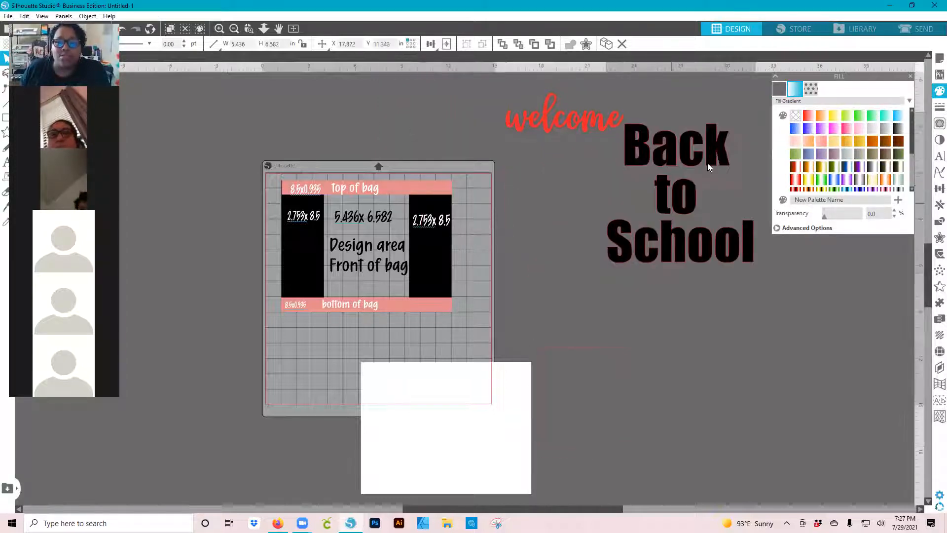
pyautogui.moveTo(608, 121); pyautogui.dragTo(664, 111)
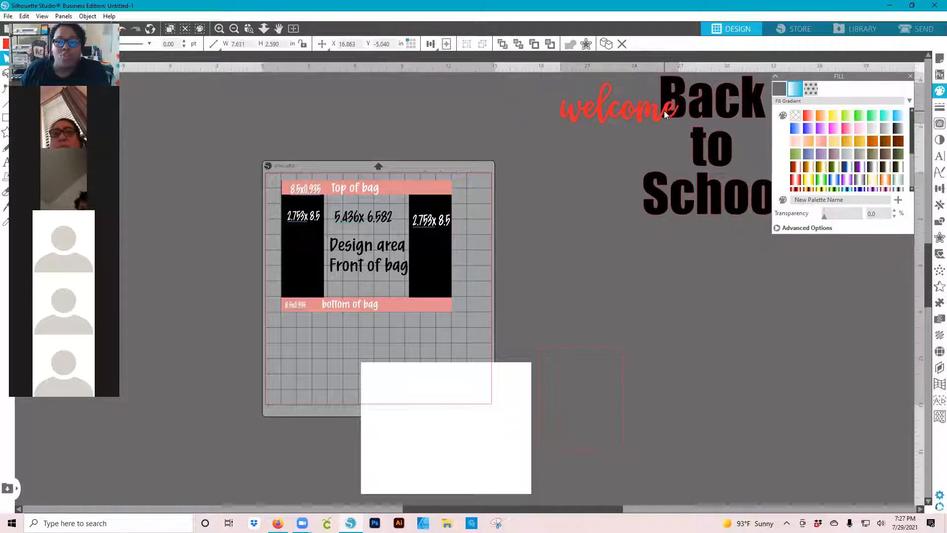
pyautogui.moveTo(483, 407); pyautogui.dragTo(399, 345)
pyautogui.moveTo(556, 354); pyautogui.dragTo(545, 195)
pyautogui.moveTo(535, 226); pyautogui.dragTo(535, 226)
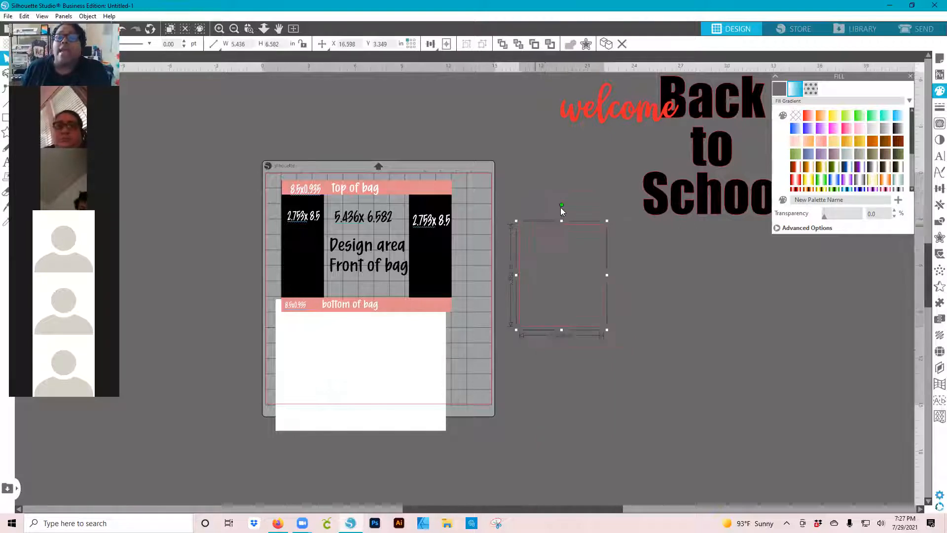
# Fill the front design rectangle with the blue-to-white gradient and select its blue 004EFF color stop in the advanced options
pyautogui.moveTo(795, 130); pyautogui.dragTo(575, 297)
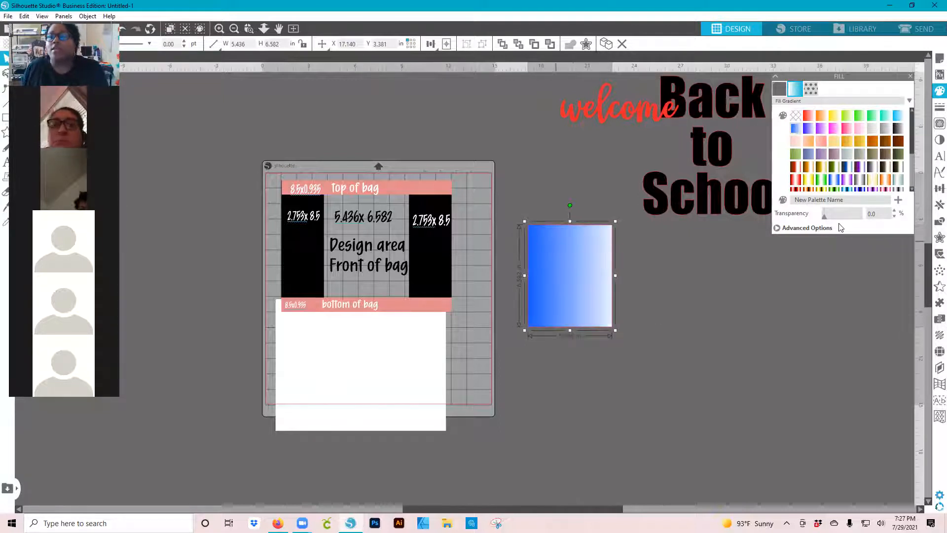
pyautogui.click(820, 228)
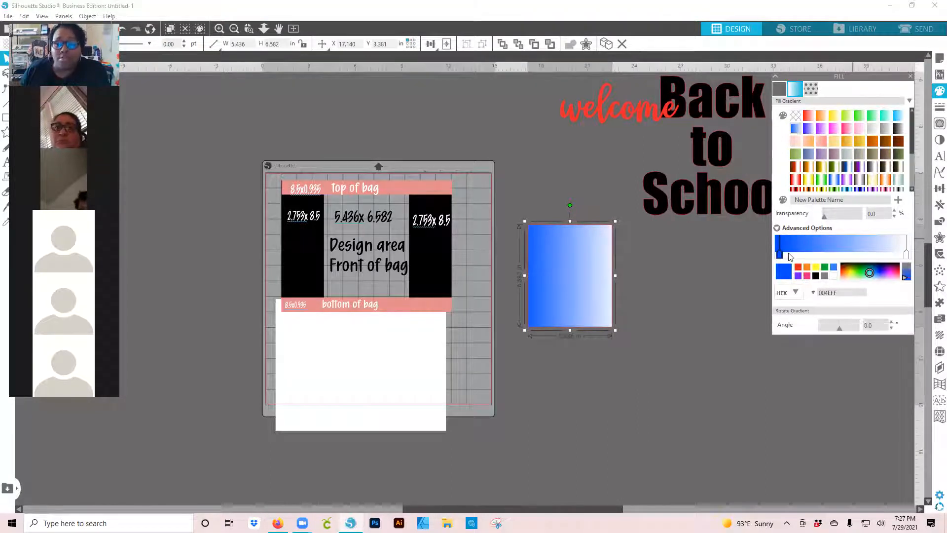
pyautogui.click(907, 254)
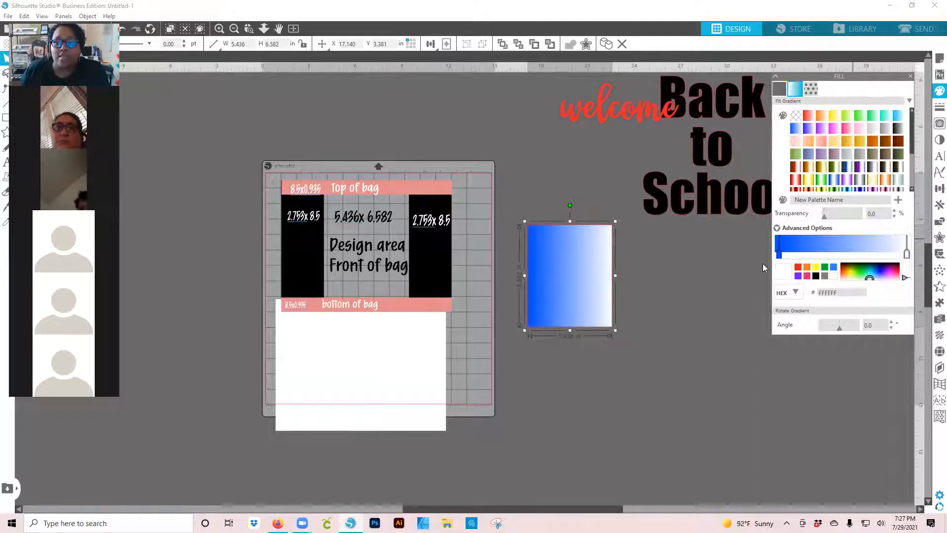
pyautogui.click(779, 255)
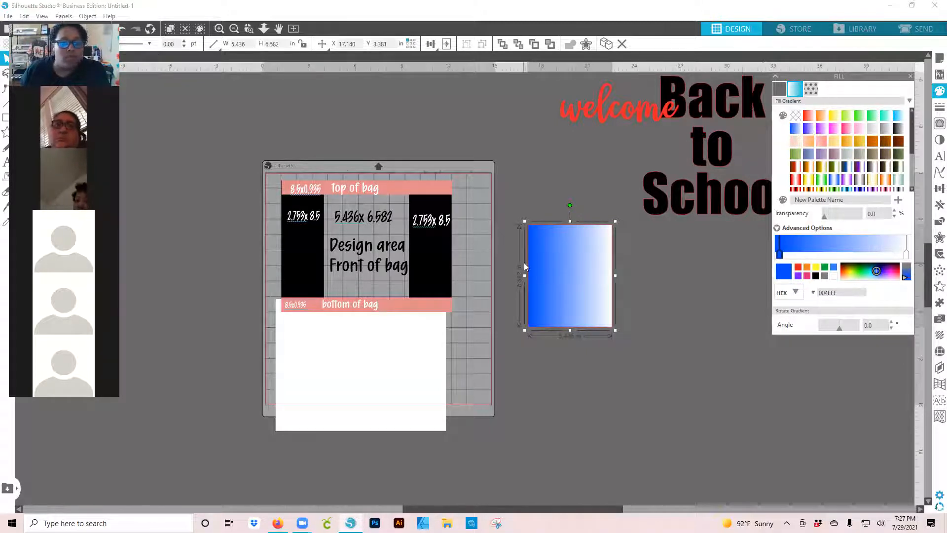
# Place the gradient rectangle over the bag template's front design area and bring the Fill panel beside it
pyautogui.moveTo(586, 274); pyautogui.dragTo(453, 256)
pyautogui.moveTo(363, 230); pyautogui.dragTo(379, 238)
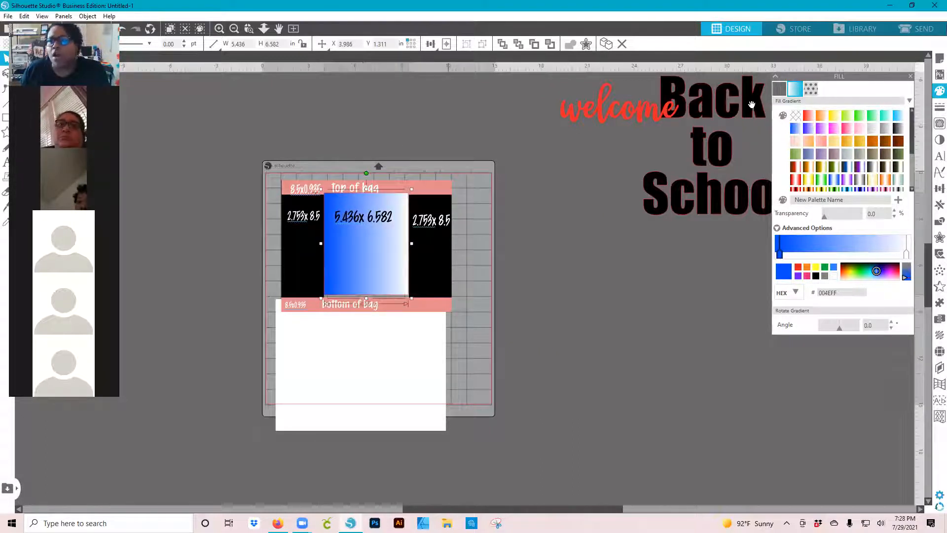
pyautogui.moveTo(868, 79); pyautogui.dragTo(543, 108)
pyautogui.moveTo(553, 144); pyautogui.dragTo(552, 149)
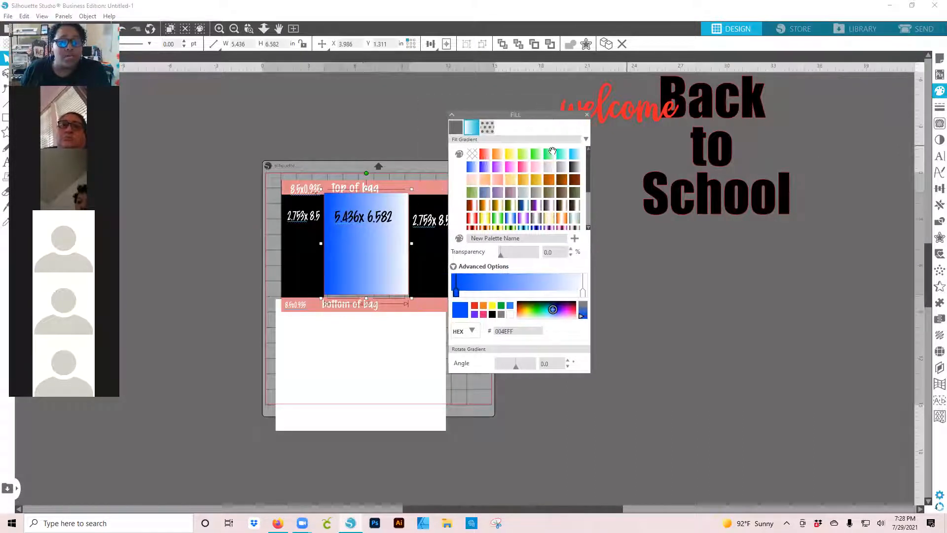
# Move the gradient rectangle off the bag template to the empty area beside the mat, shifting the Fill panel out of the way
pyautogui.moveTo(394, 179); pyautogui.dragTo(394, 179)
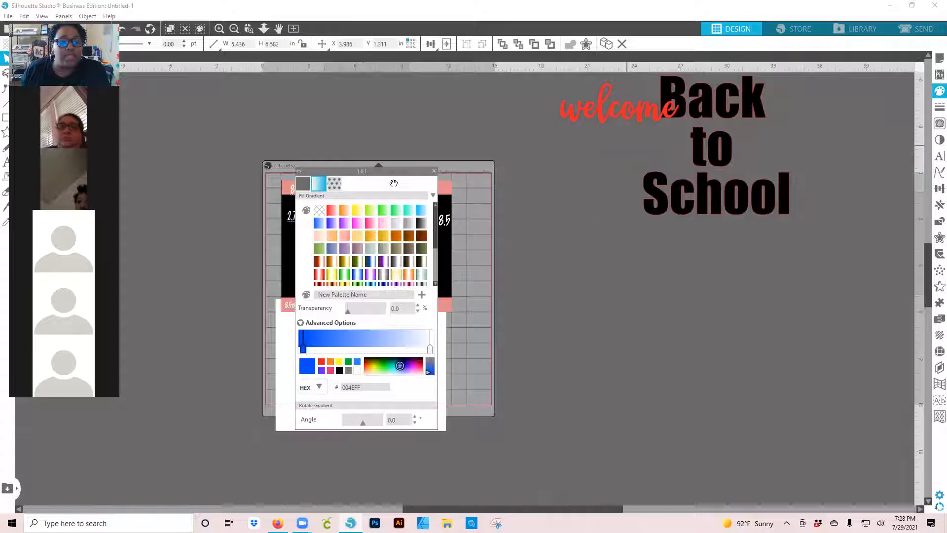
pyautogui.moveTo(394, 180); pyautogui.dragTo(393, 179)
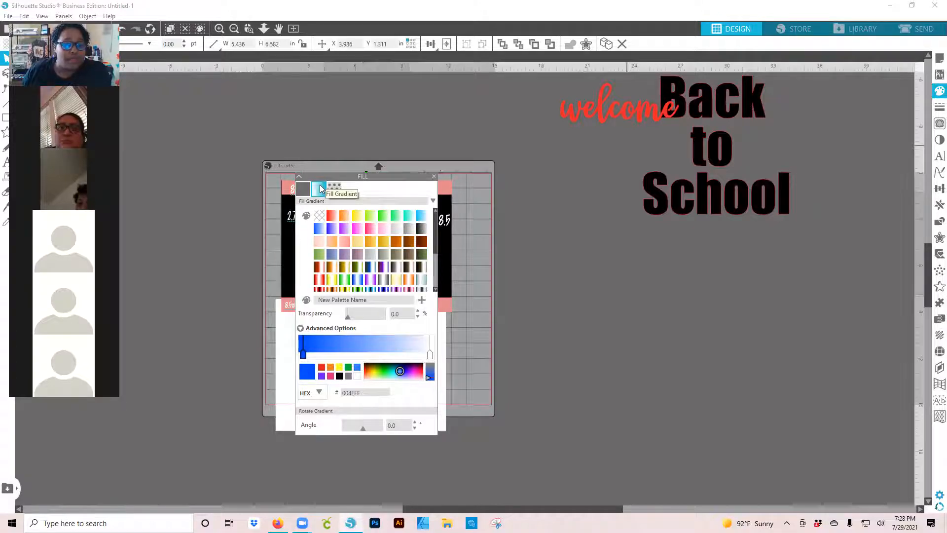
pyautogui.moveTo(397, 176); pyautogui.dragTo(450, 183)
pyautogui.moveTo(363, 251); pyautogui.dragTo(371, 185)
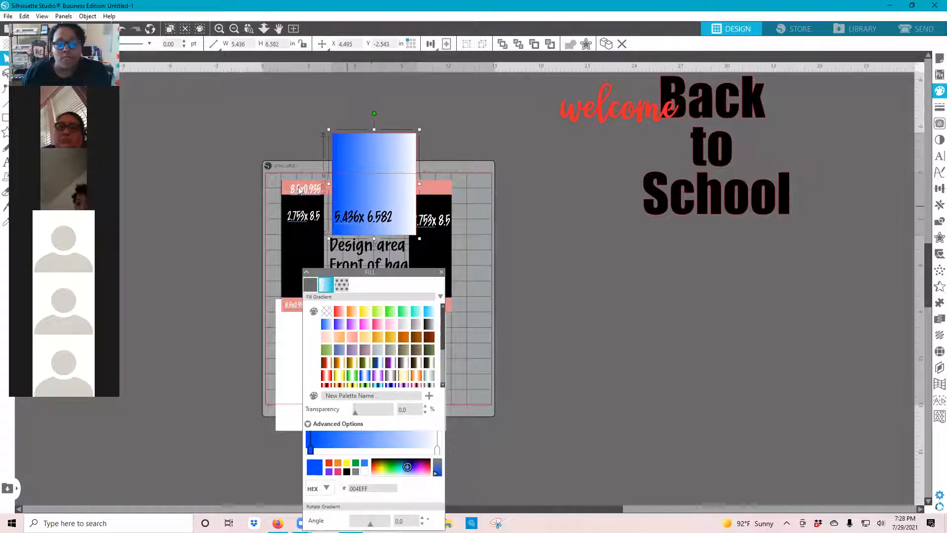
pyautogui.moveTo(365, 193); pyautogui.dragTo(192, 175)
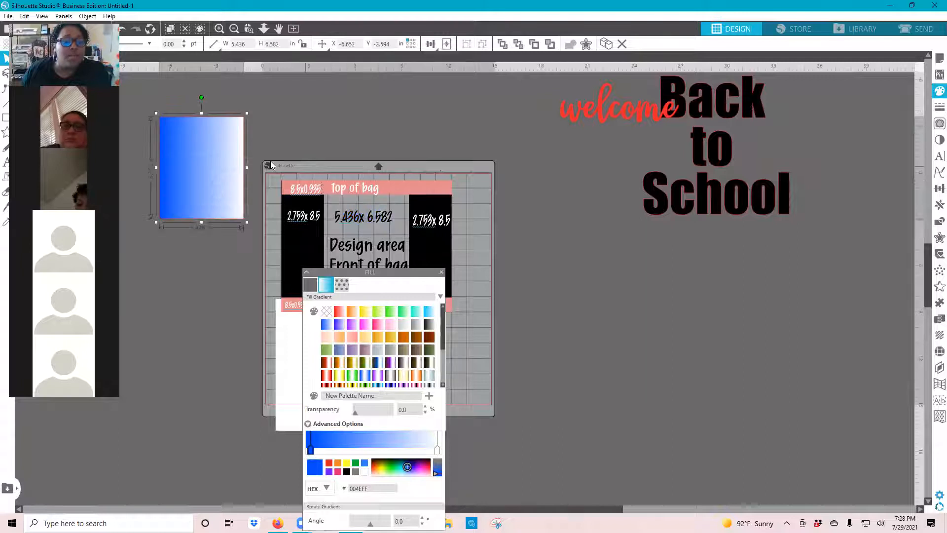
# Clear the mat: pull the white background rectangle away, group the bag template pieces and place the group below the "Back to School" text
pyautogui.click(457, 254)
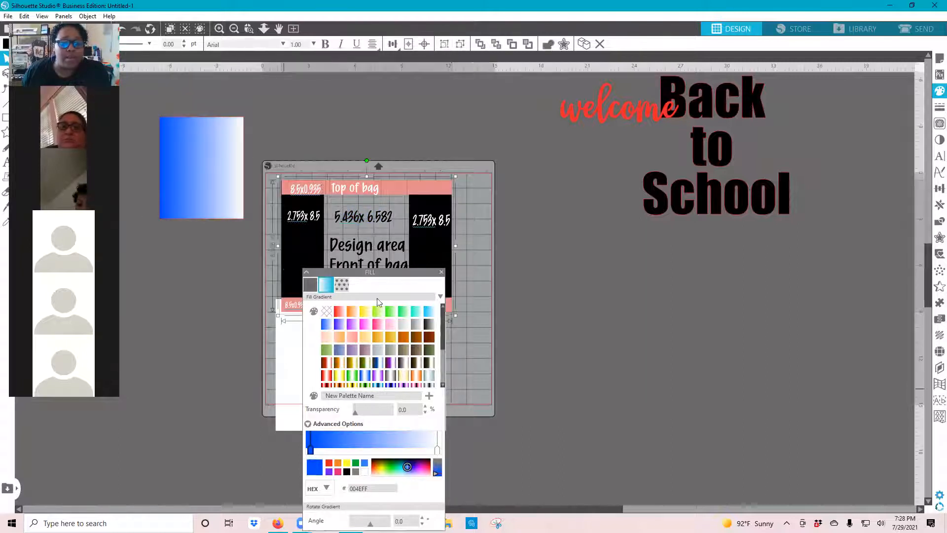
pyautogui.moveTo(370, 272); pyautogui.dragTo(187, 306)
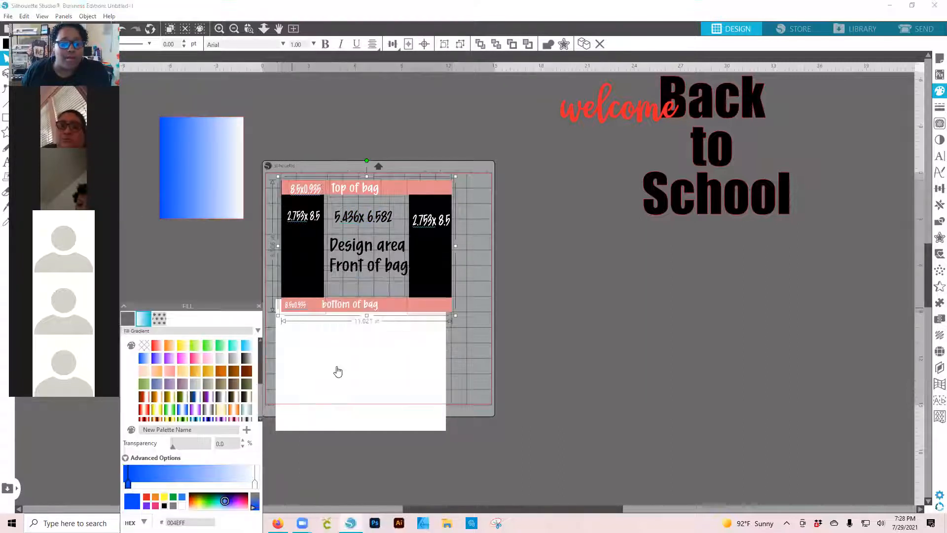
pyautogui.click(278, 143)
pyautogui.moveTo(278, 140); pyautogui.dragTo(486, 347)
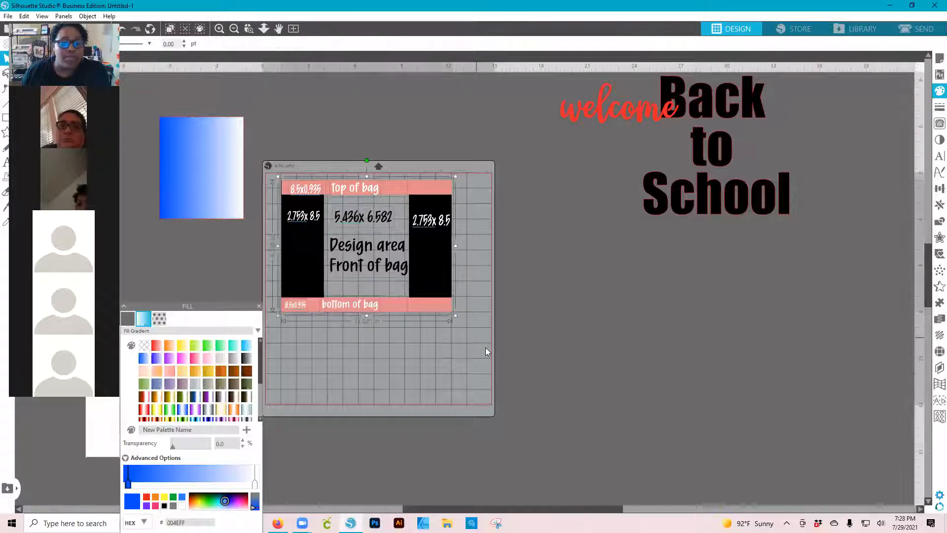
pyautogui.click(445, 43)
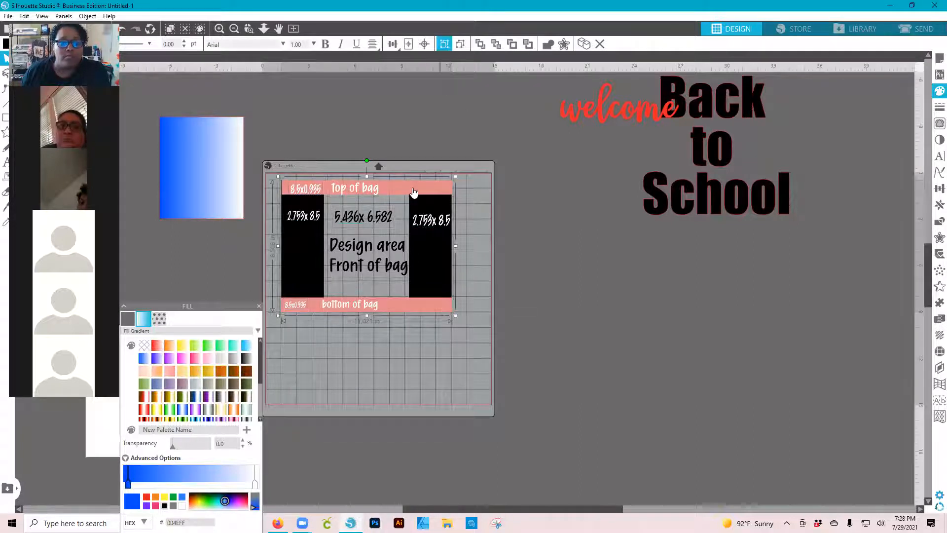
pyautogui.moveTo(443, 279); pyautogui.dragTo(529, 286)
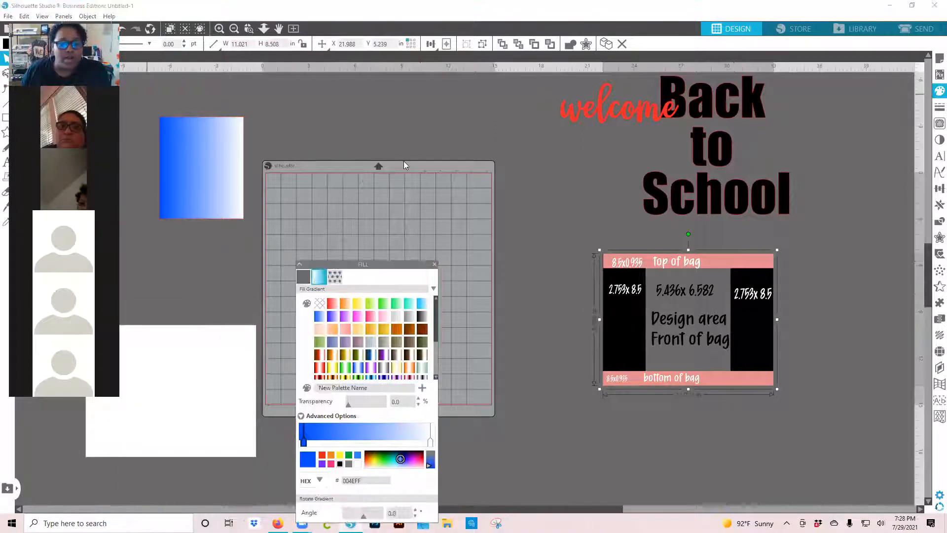
# Place the gradient rectangle across the mat's upper edge with the Fill panel beneath it and the advanced gradient options expanded
pyautogui.moveTo(364, 190); pyautogui.dragTo(363, 182)
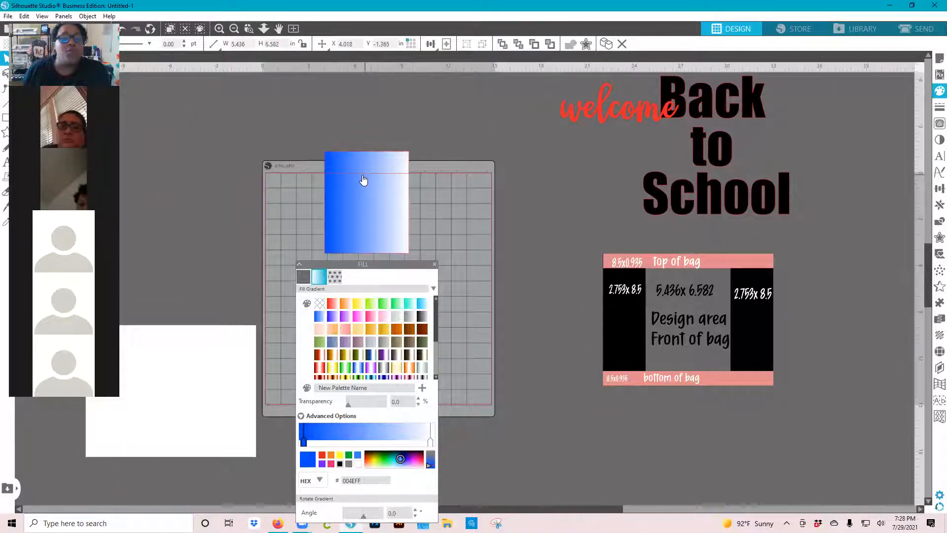
pyautogui.moveTo(369, 268); pyautogui.dragTo(369, 262)
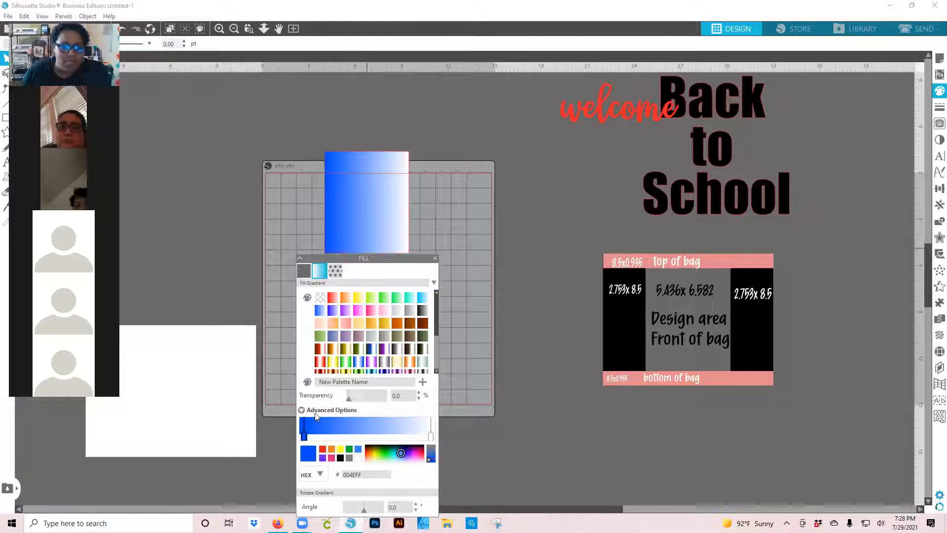
pyautogui.click(302, 410)
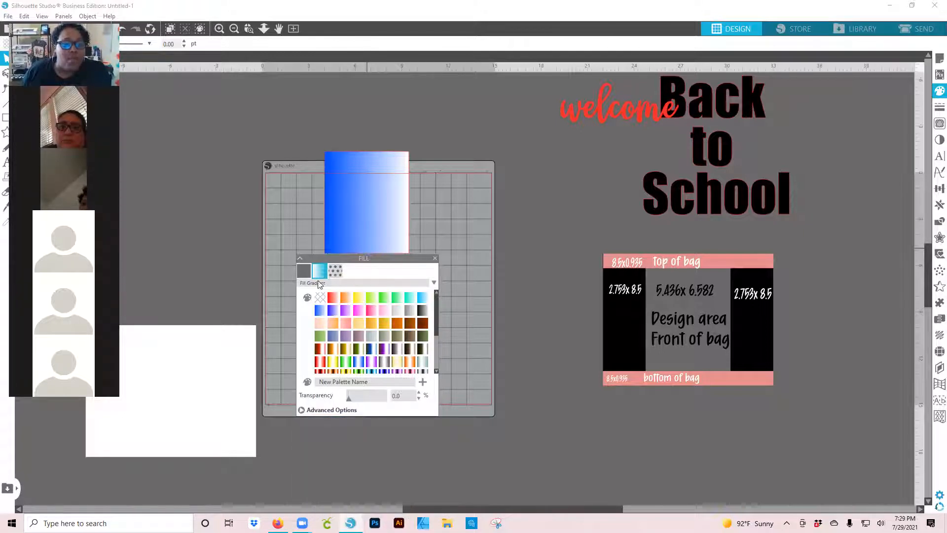
pyautogui.click(302, 409)
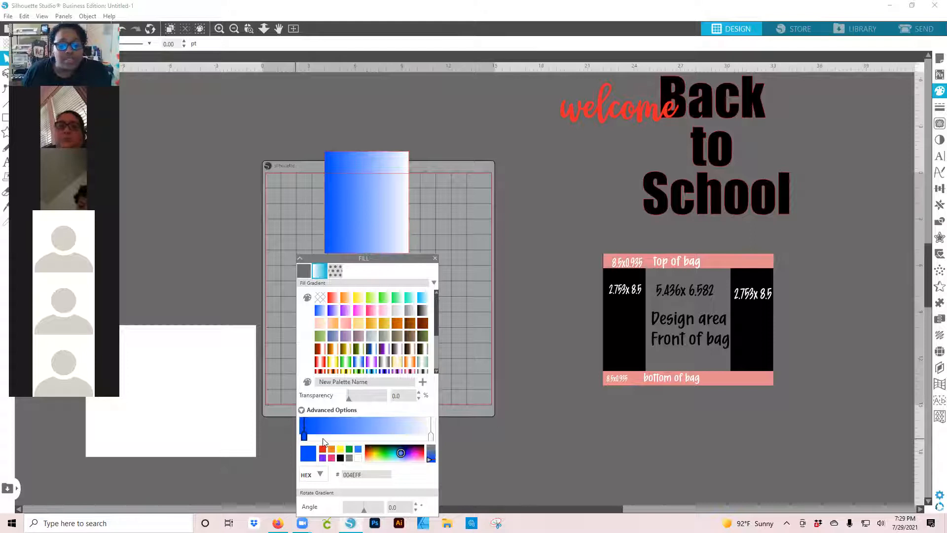
# Try to add a middle blue 3573FF stop to the gradient, recolor its white end stop blue 337FF8 and rotate it
pyautogui.click(430, 436)
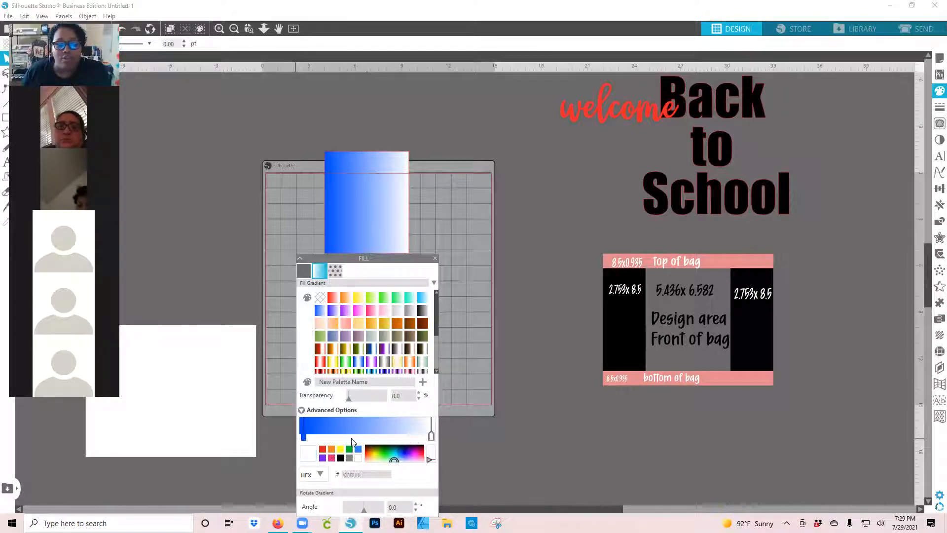
pyautogui.click(333, 436)
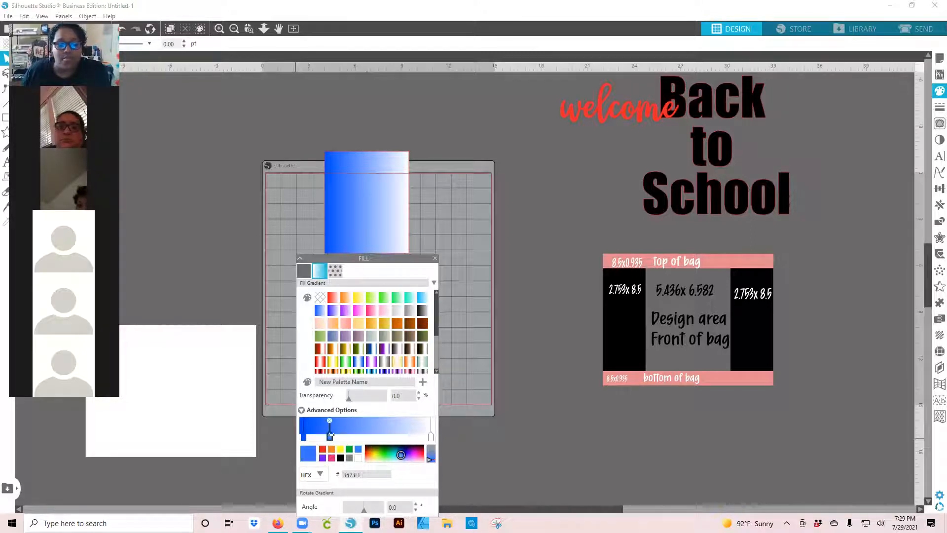
pyautogui.moveTo(373, 435); pyautogui.dragTo(392, 435)
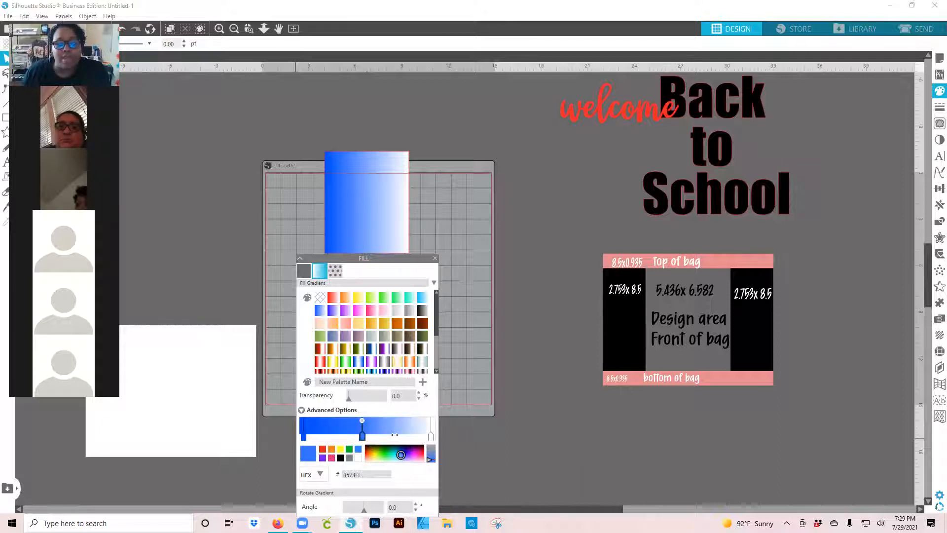
pyautogui.click(430, 436)
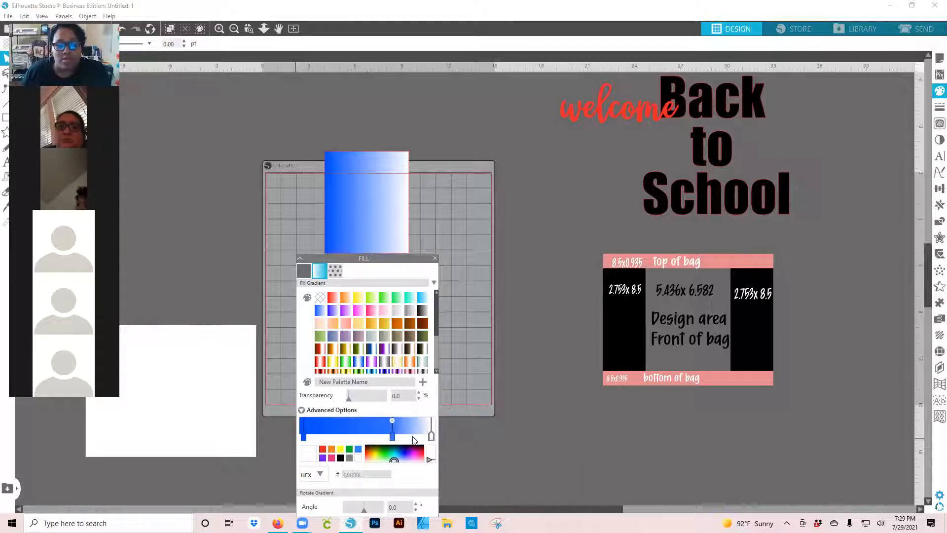
pyautogui.click(358, 450)
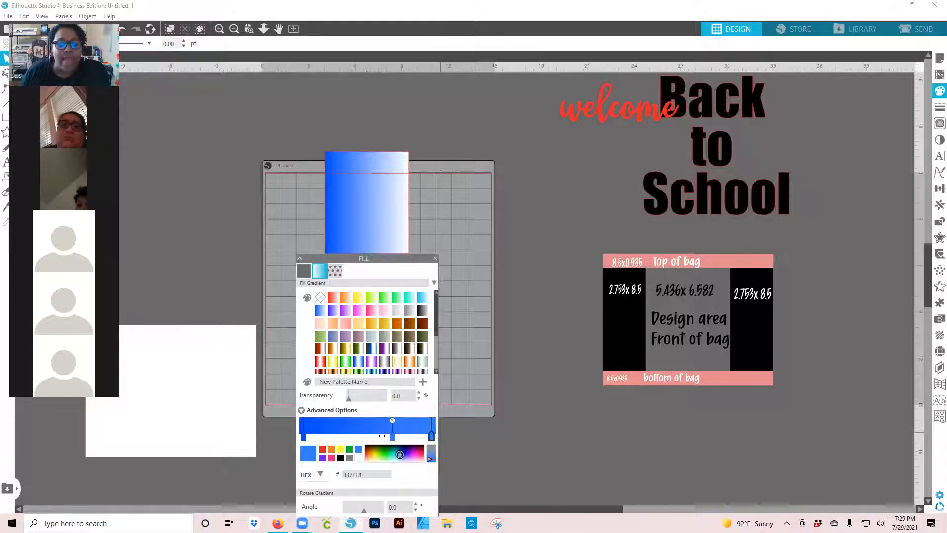
pyautogui.moveTo(360, 433); pyautogui.dragTo(397, 430)
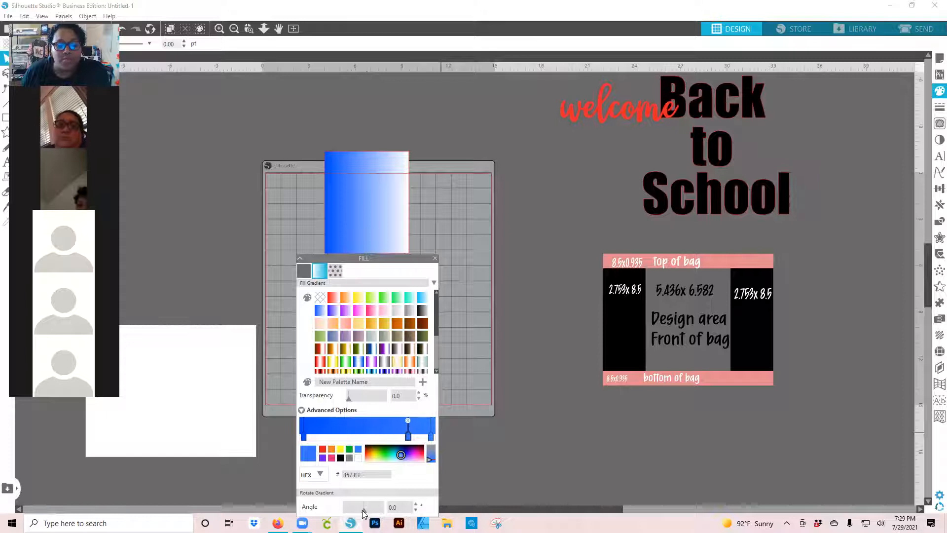
pyautogui.moveTo(362, 510); pyautogui.dragTo(383, 508)
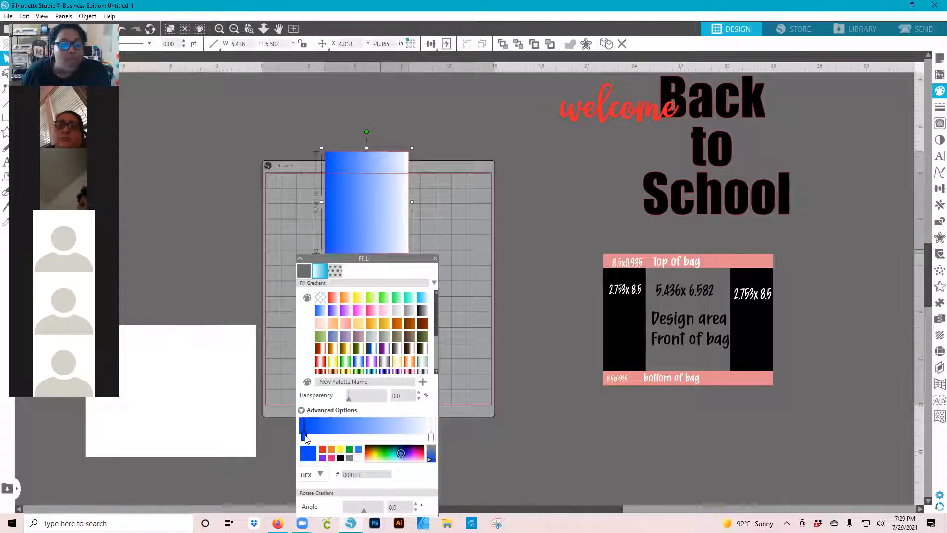
# Recolor the rectangle's gradient from blue 337FF8 to pink E0267F, with a purple 721CF8 stop in the middle
pyautogui.click(358, 450)
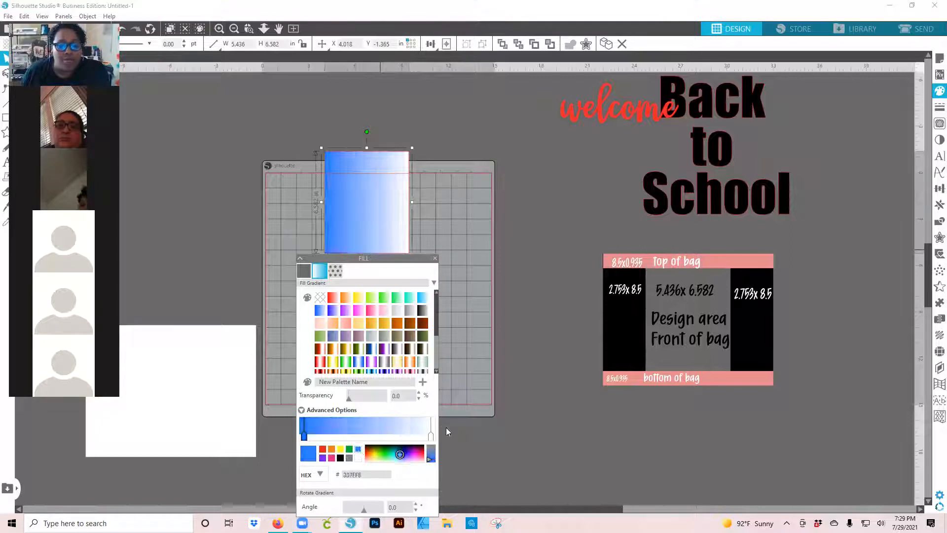
pyautogui.click(331, 458)
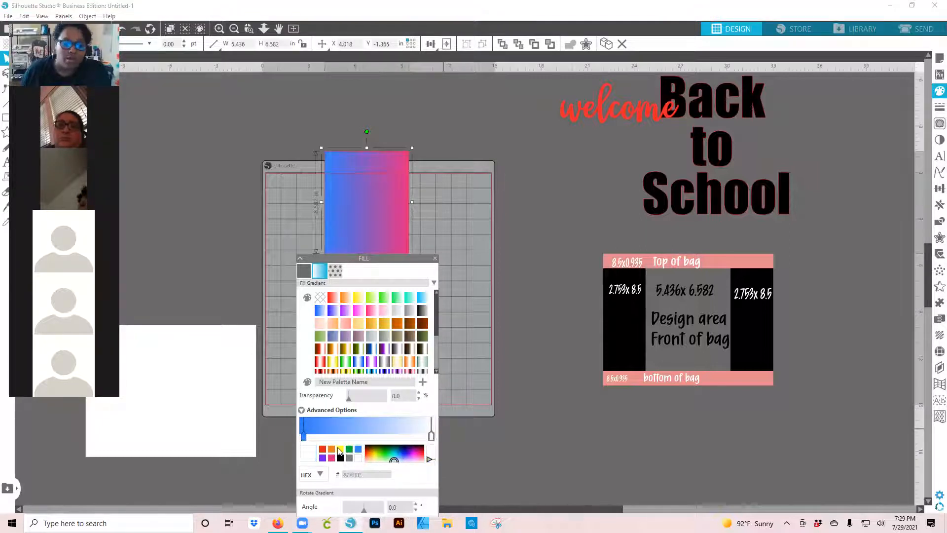
pyautogui.click(304, 436)
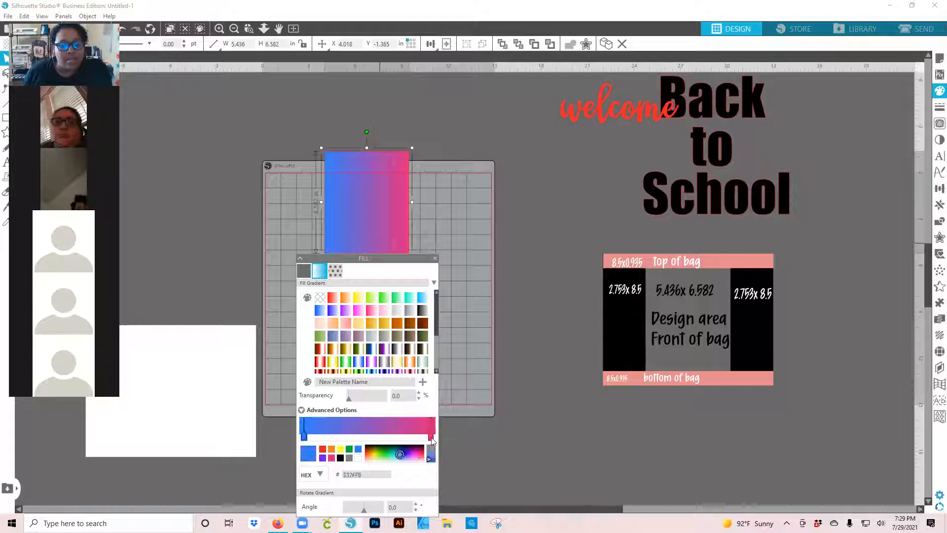
pyautogui.click(431, 436)
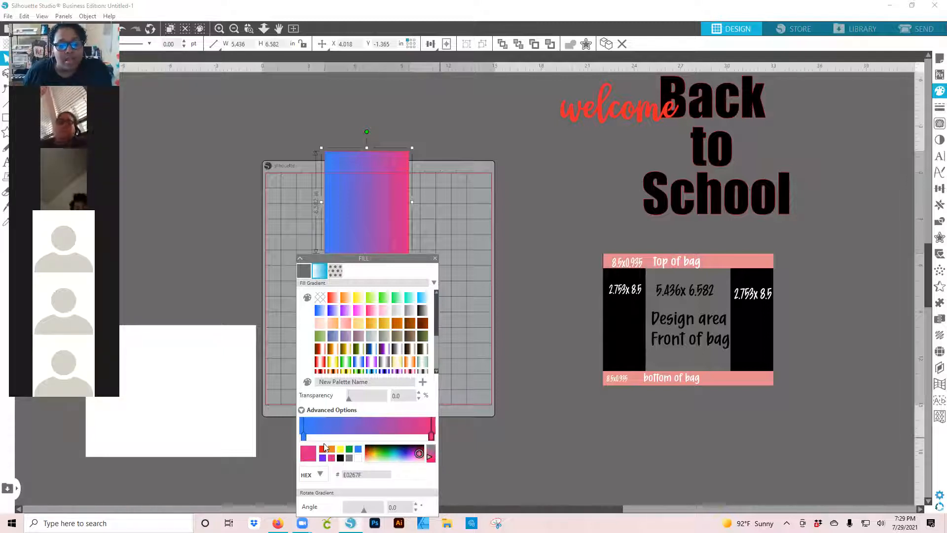
pyautogui.click(364, 437)
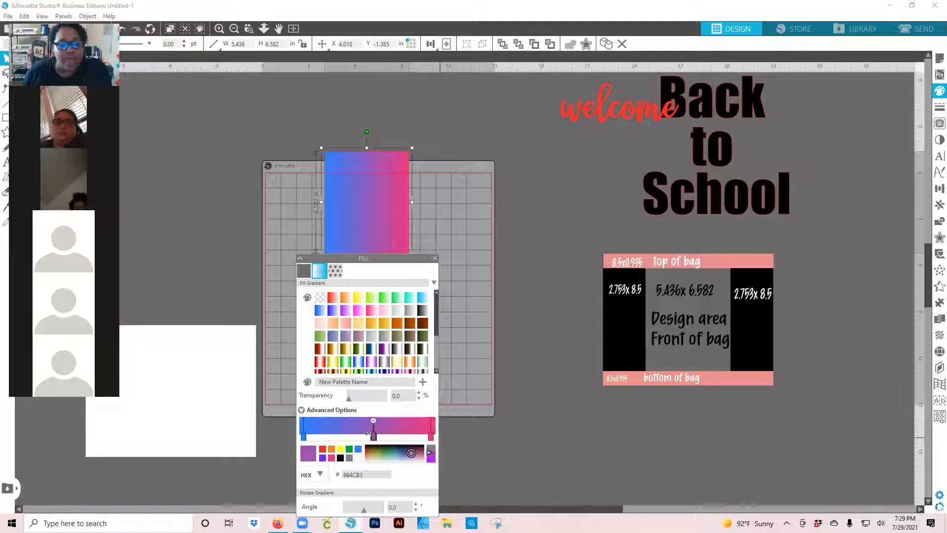
pyautogui.moveTo(369, 435); pyautogui.dragTo(362, 436)
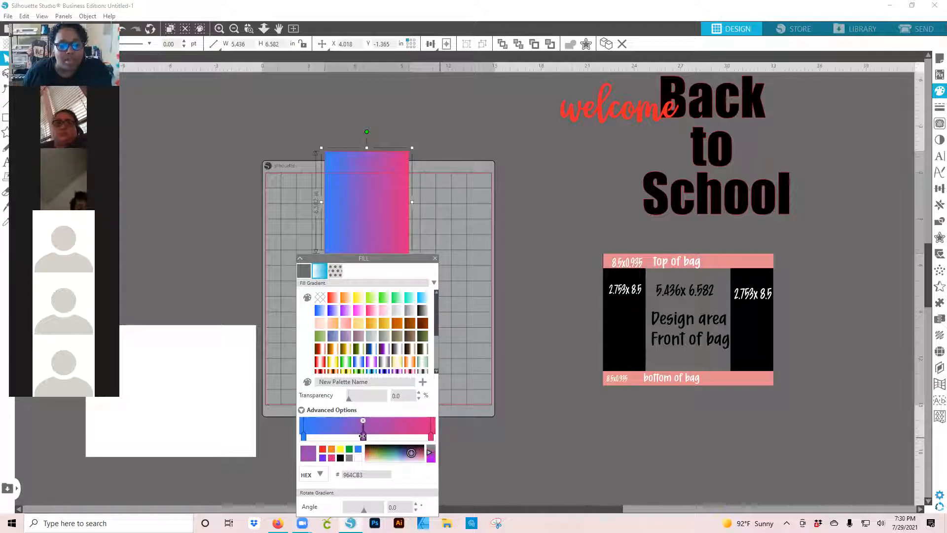
pyautogui.click(322, 458)
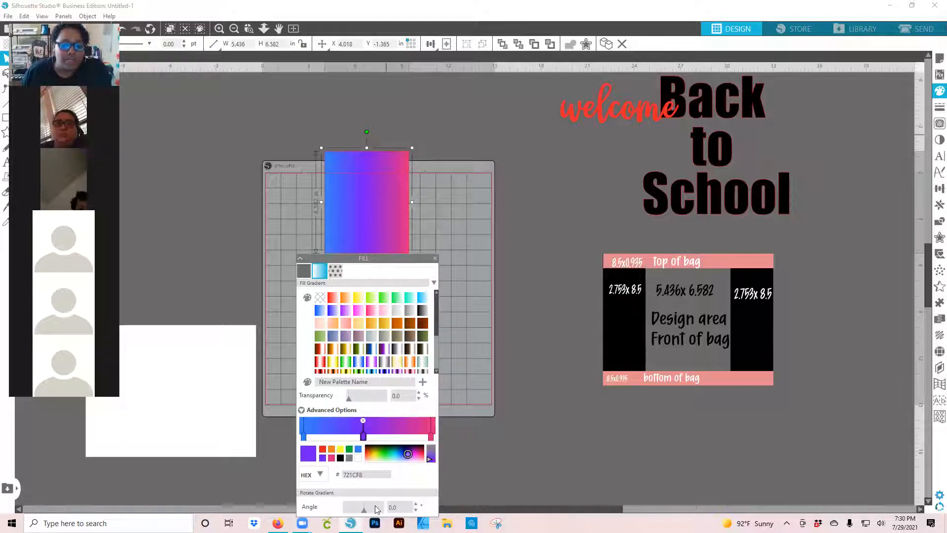
# Rotate the rectangle's gradient to 50 degrees and change its colors to red FF0000 at the start and blue 337FF8 at the end
pyautogui.moveTo(363, 511)
pyautogui.mouseDown()
pyautogui.moveTo(345, 515)
pyautogui.moveTo(371, 514)
pyautogui.mouseUp()
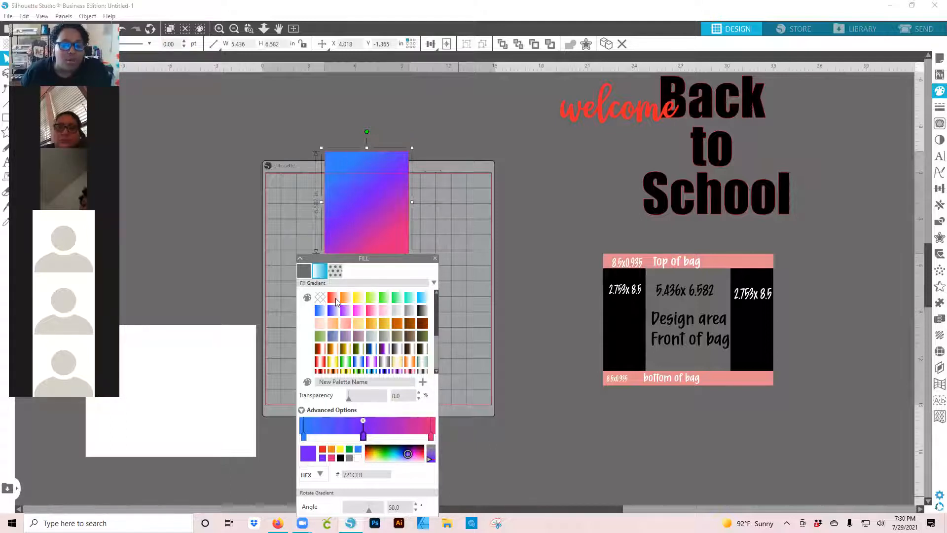
pyautogui.click(349, 454)
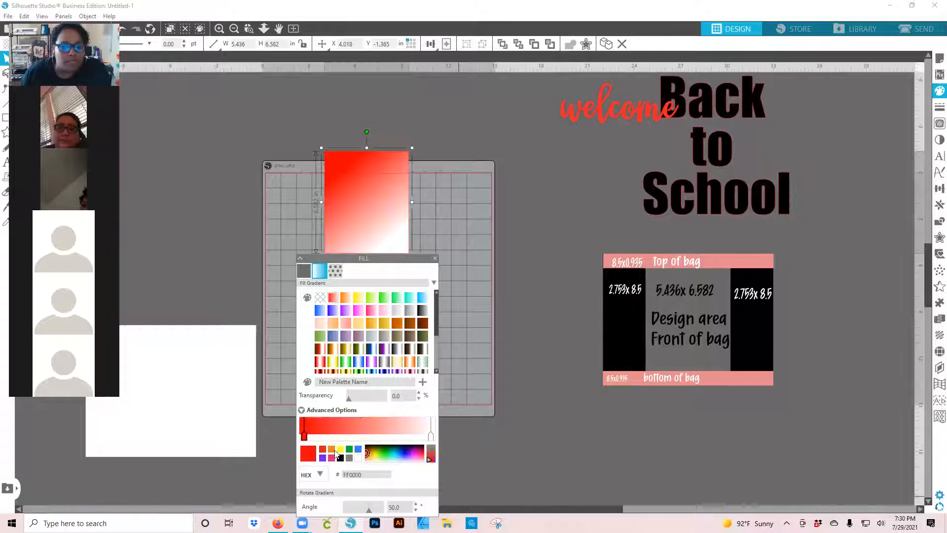
pyautogui.click(431, 438)
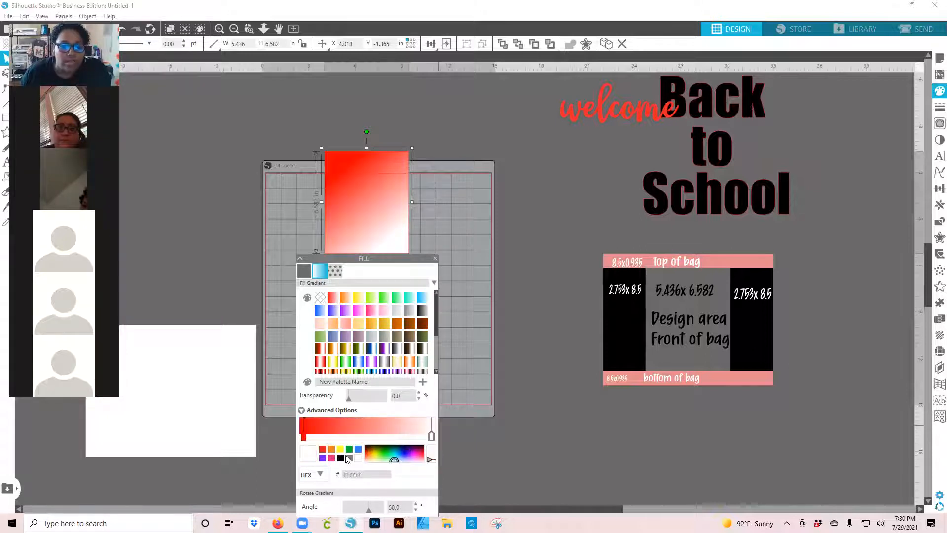
pyautogui.click(358, 450)
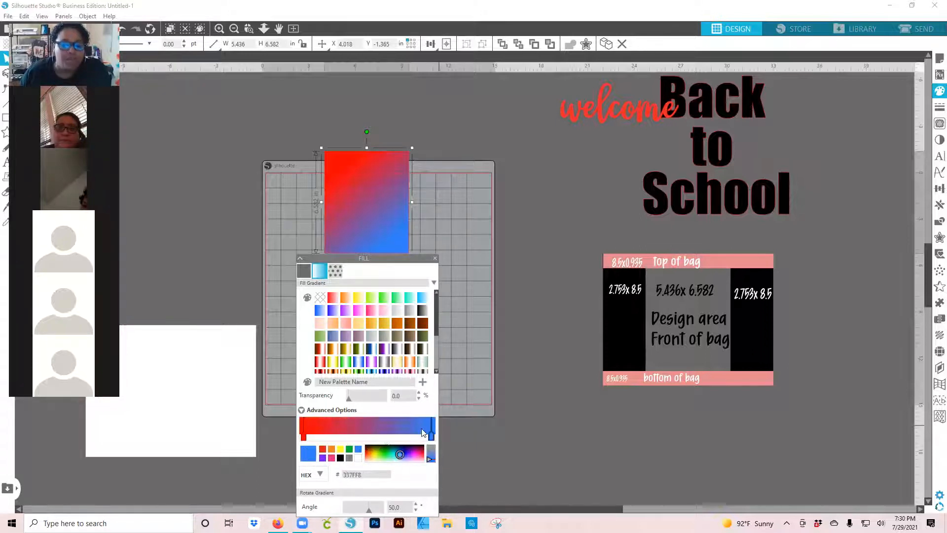
# Add a middle color stop to the red-to-blue gradient, try white, settle on gray 7F7F7F and adjust the stop toward the center
pyautogui.click(373, 431)
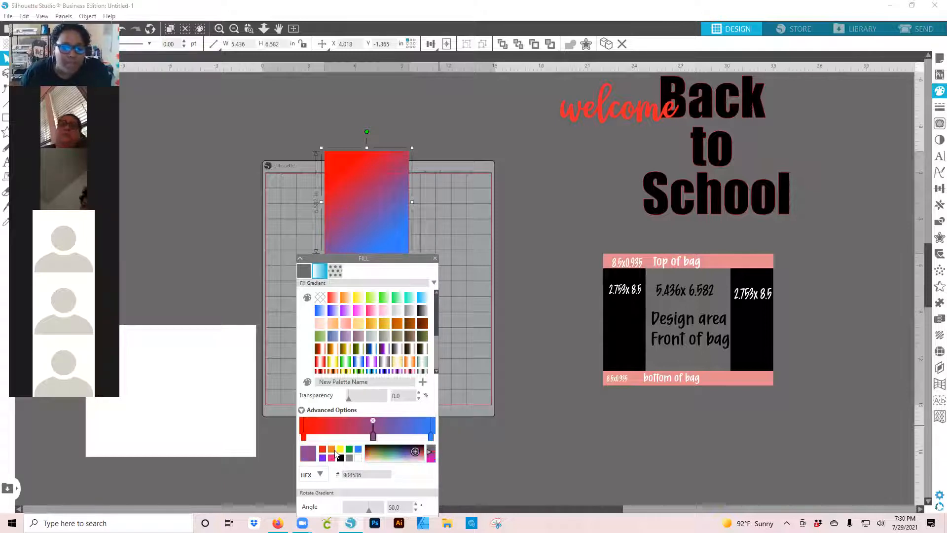
pyautogui.click(358, 459)
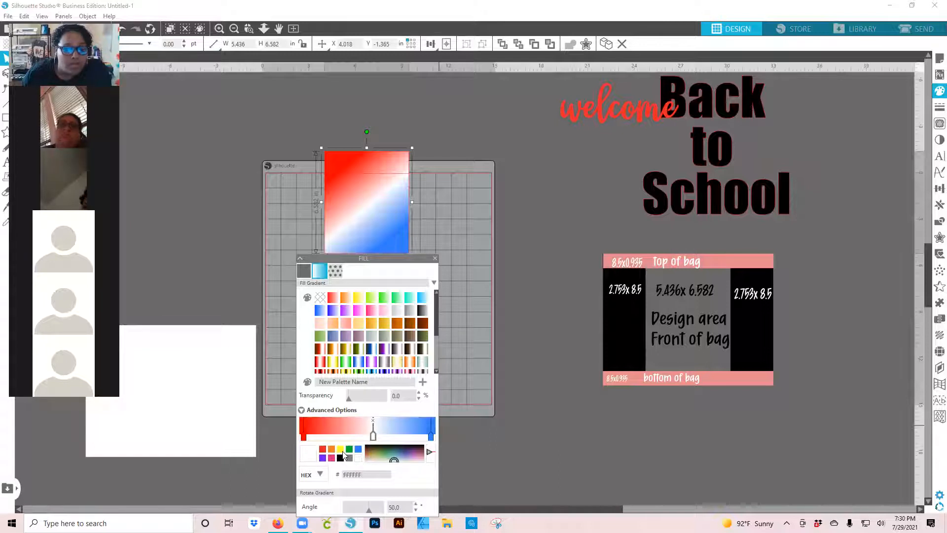
pyautogui.click(350, 459)
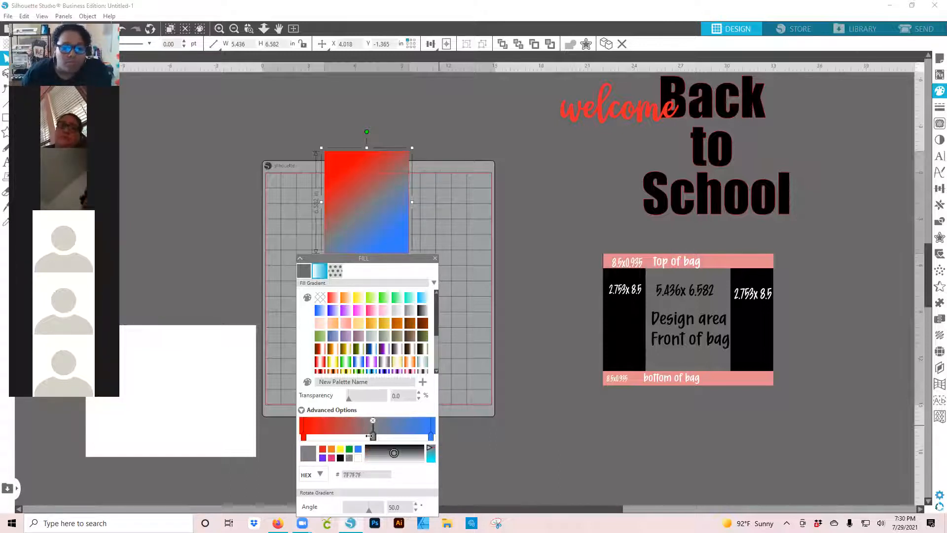
pyautogui.moveTo(367, 435); pyautogui.dragTo(367, 436)
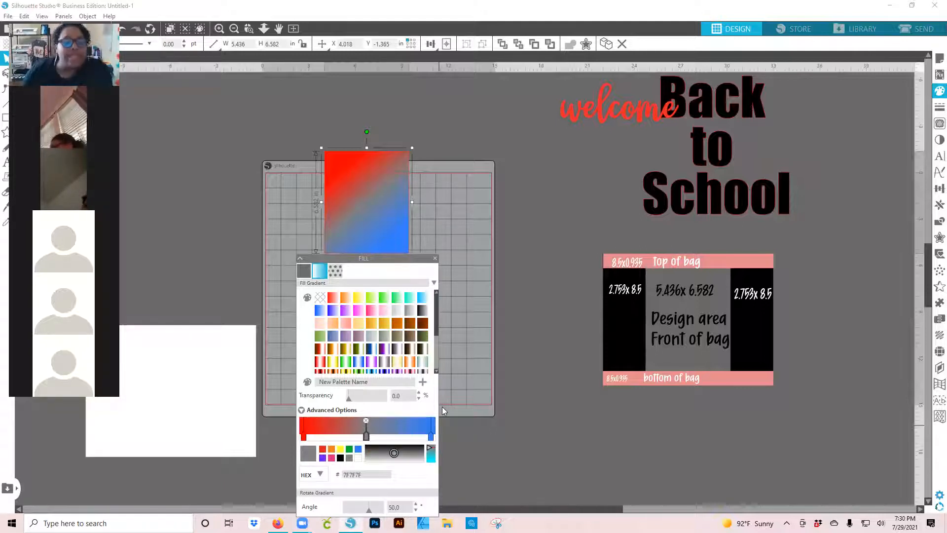
# Fill the rectangle with the preset gradient from blue 2700FF to white, and remove the trial middle stop 8E79FF
pyautogui.scroll(-1, 442, 406)
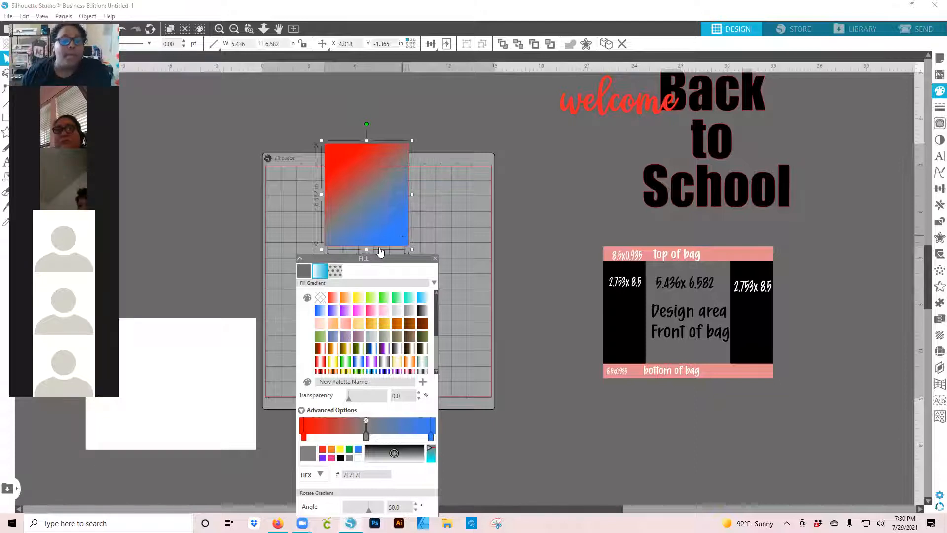
pyautogui.scroll(1, 396, 164)
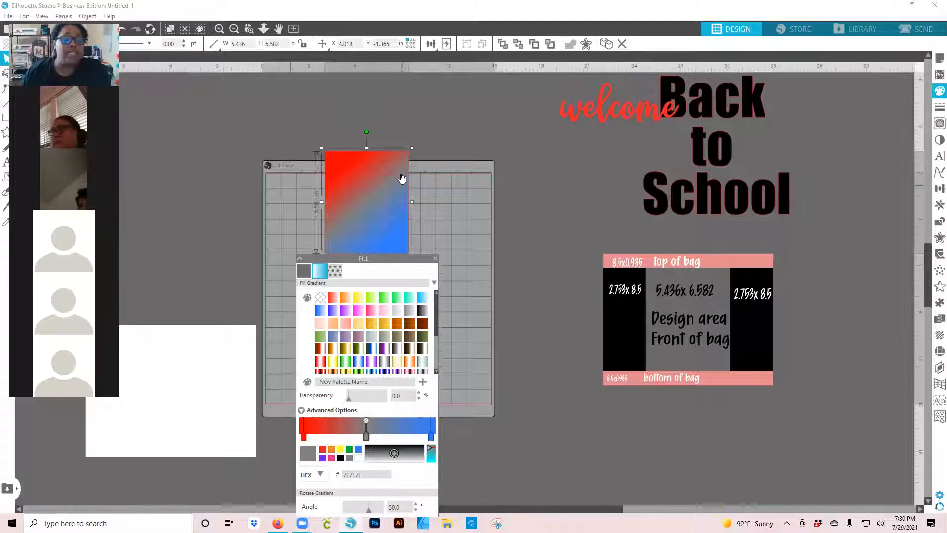
pyautogui.click(331, 312)
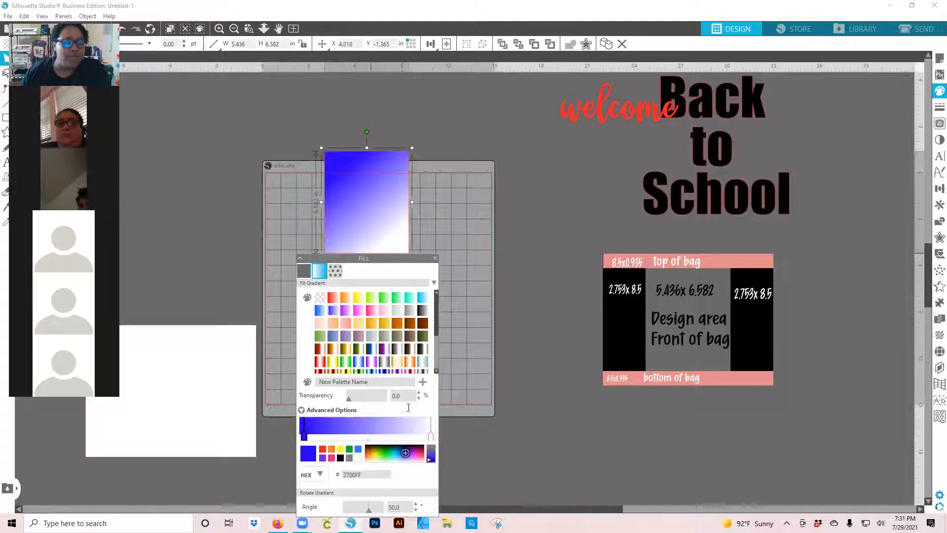
pyautogui.click(362, 434)
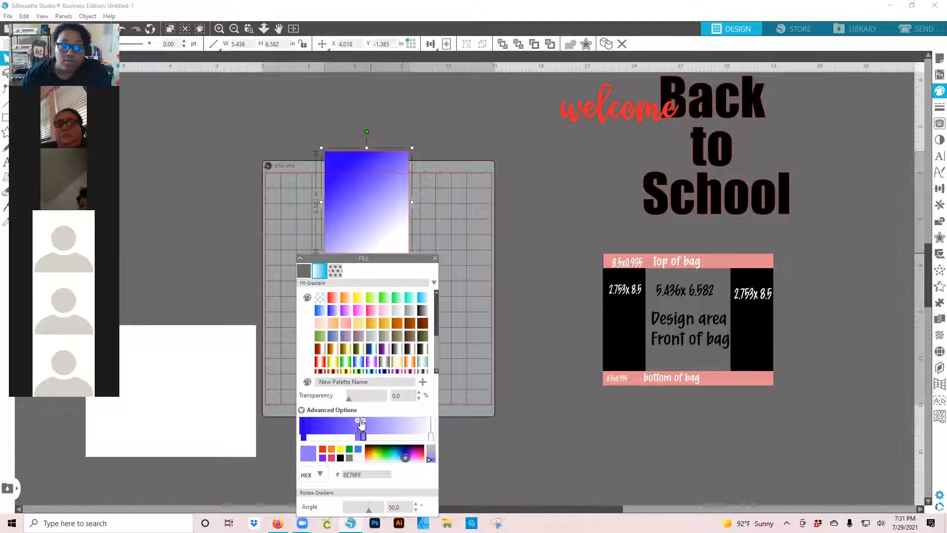
pyautogui.click(360, 421)
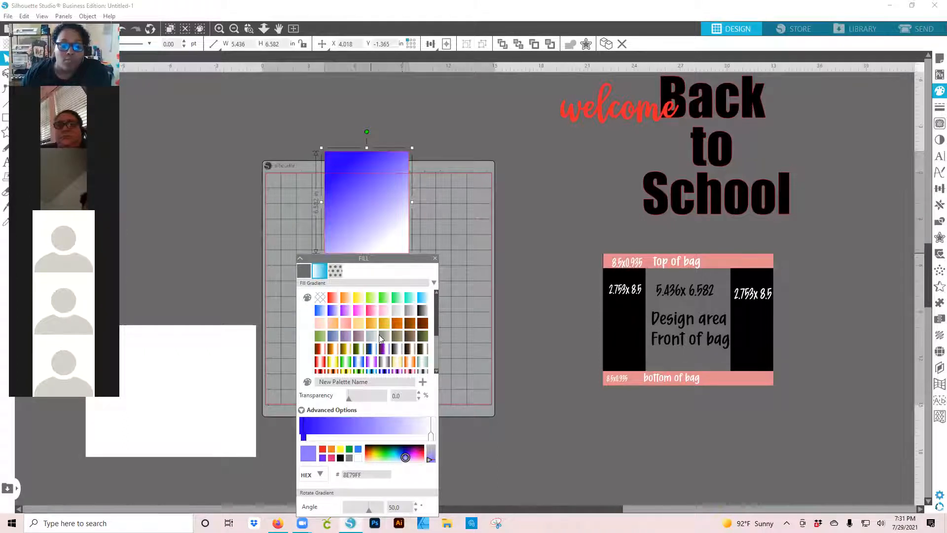
# Add six intermediate color stops along the blue-to-white gradient, spread from near the blue end to near the white end
pyautogui.scroll(-3, 381, 340)
pyautogui.scroll(-1, 390, 340)
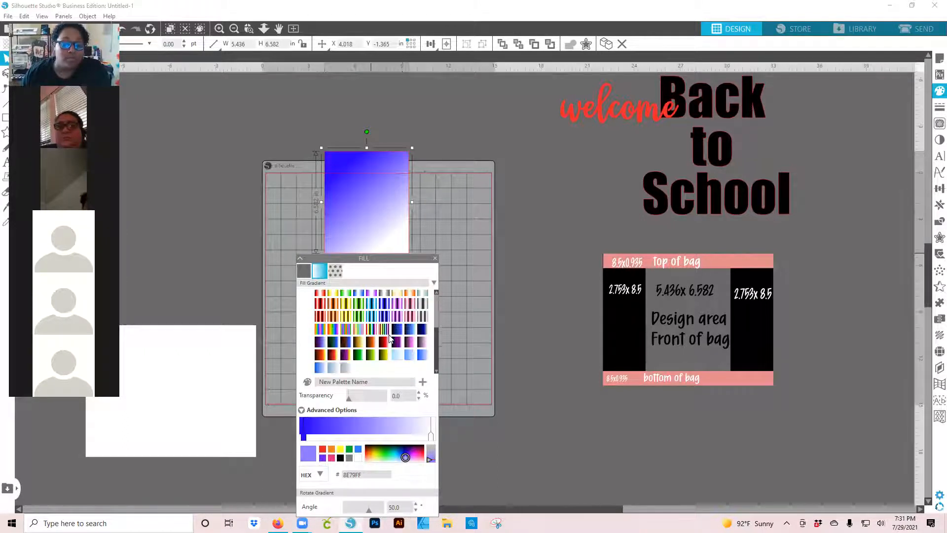
pyautogui.scroll(5, 390, 340)
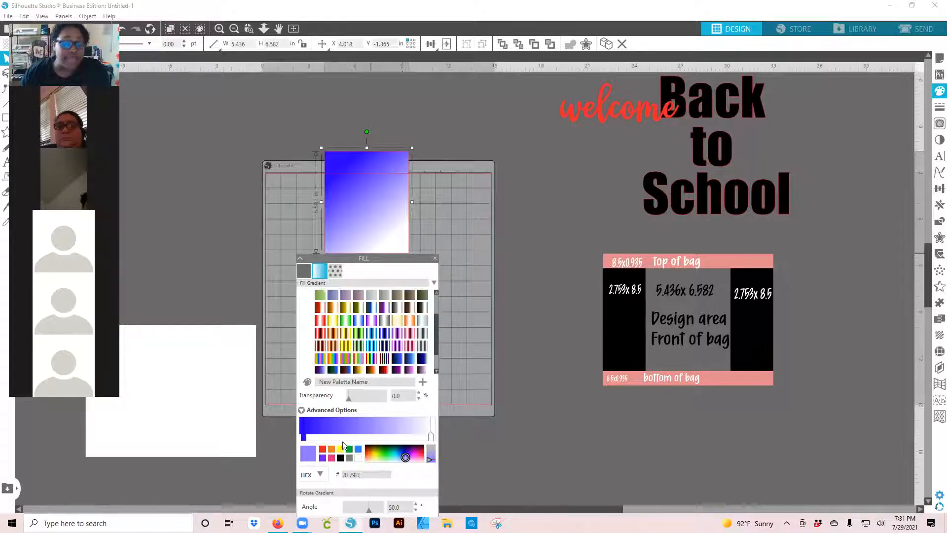
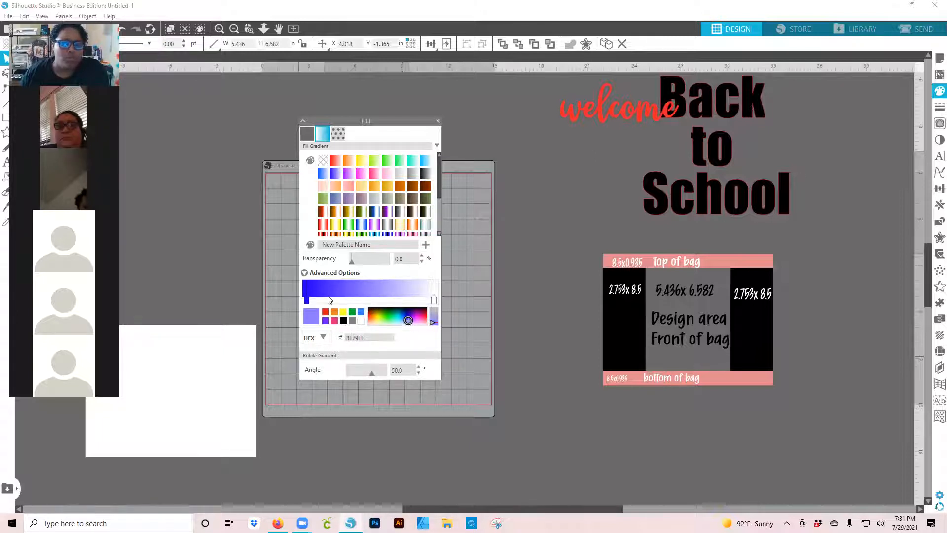
pyautogui.click(383, 291)
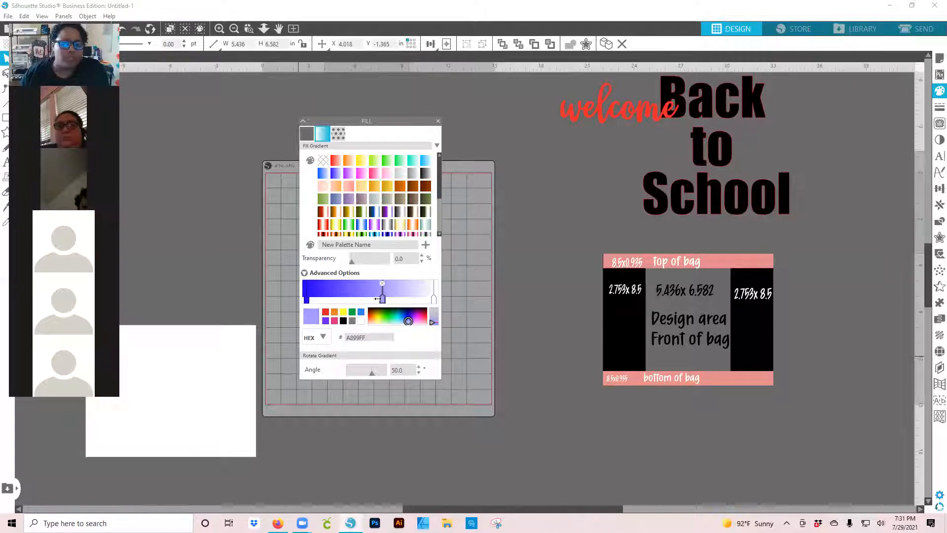
pyautogui.moveTo(374, 299); pyautogui.dragTo(384, 298)
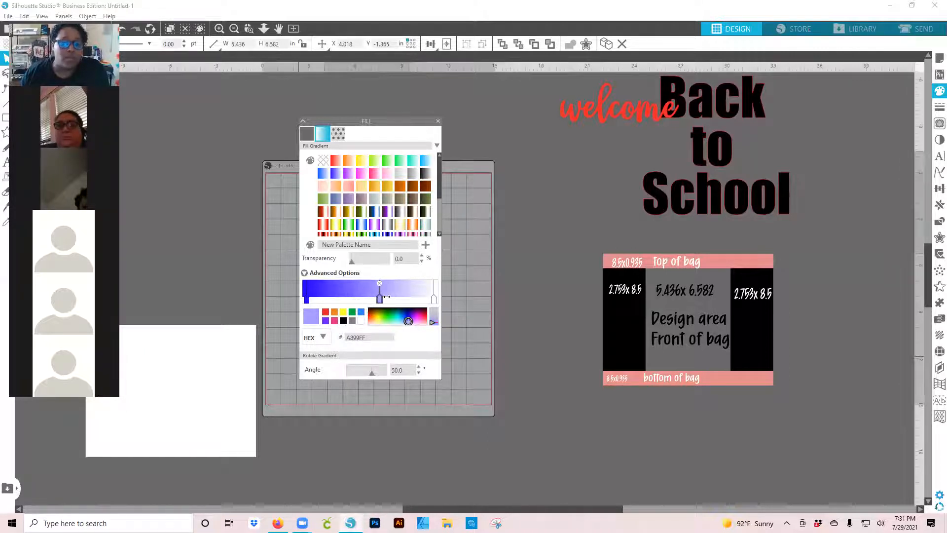
pyautogui.click(357, 293)
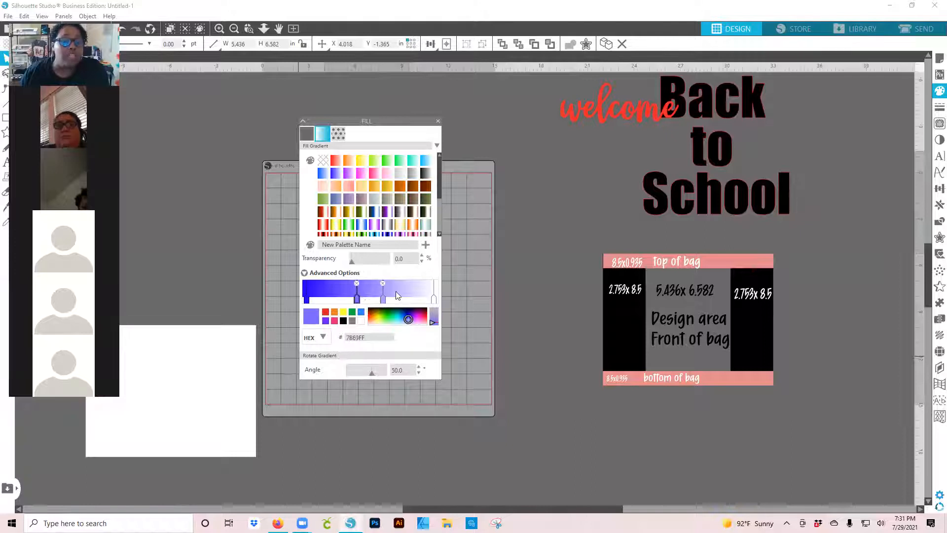
pyautogui.click(396, 293)
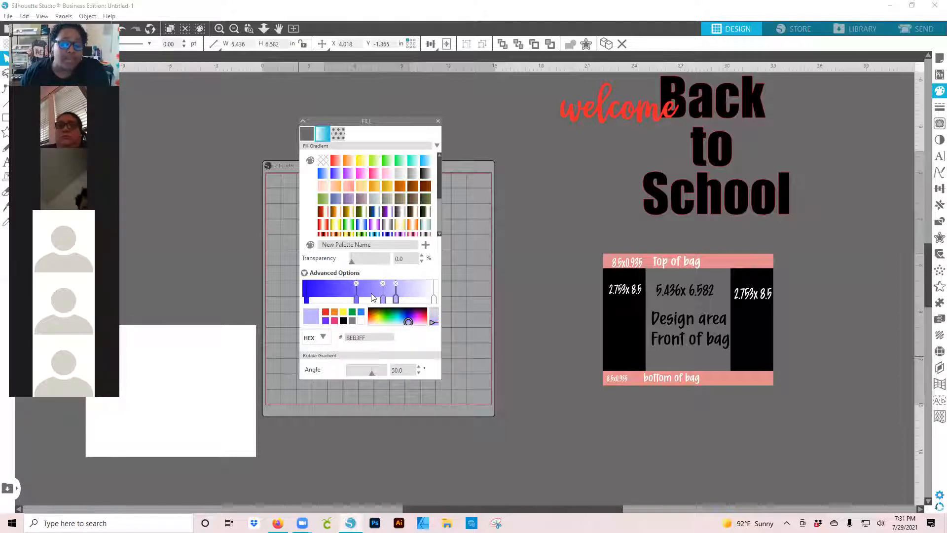
pyautogui.click(335, 293)
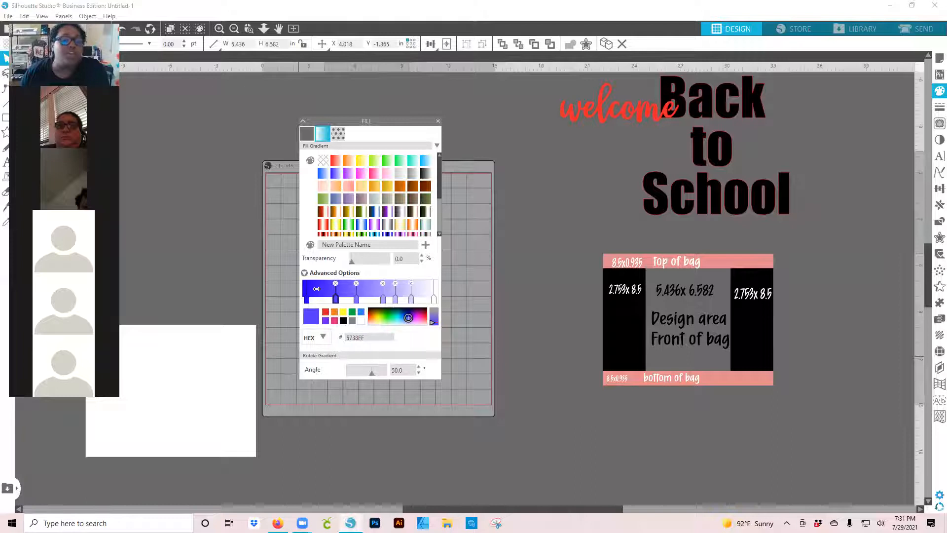
pyautogui.click(317, 296)
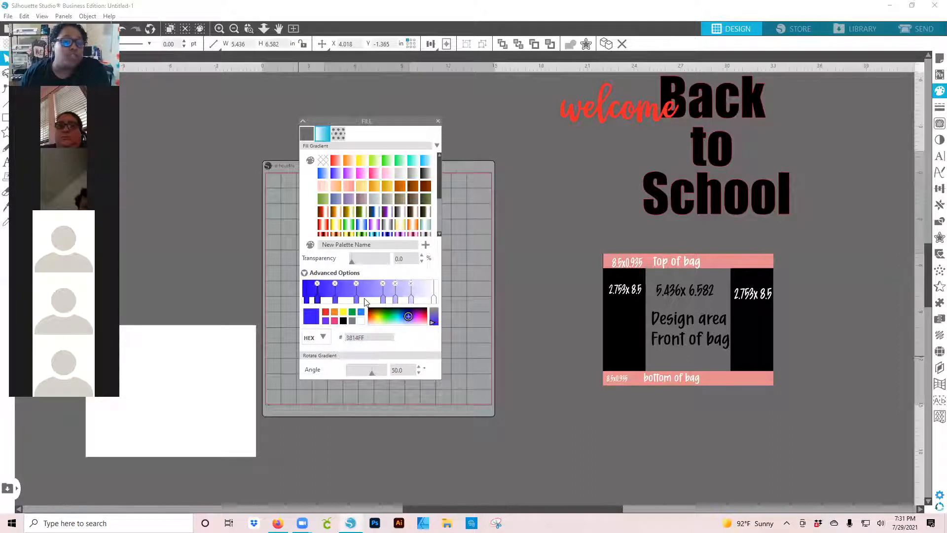
# Shift several intermediate stops of the rectangle's gradient toward its white end, keeping the Fill panel clear of the rectangle
pyautogui.moveTo(405, 120); pyautogui.dragTo(398, 146)
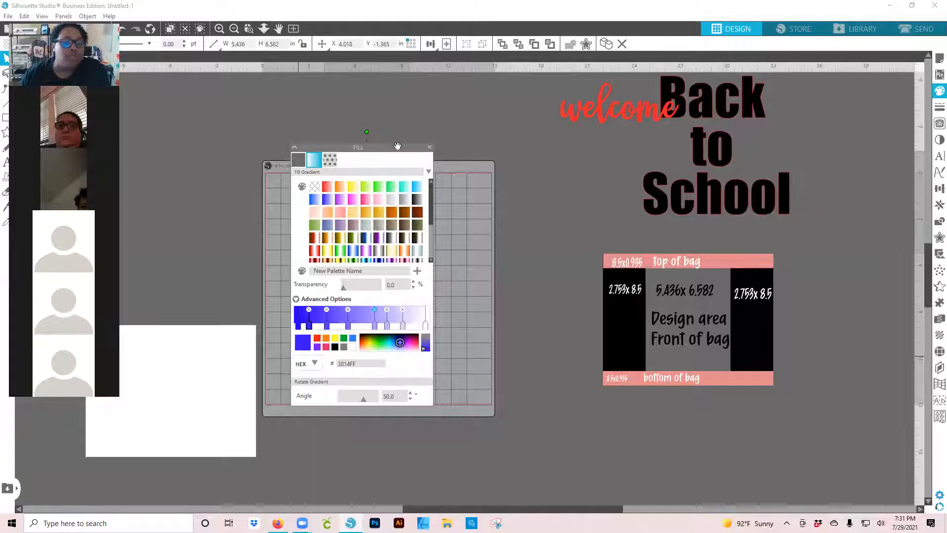
pyautogui.click(326, 324)
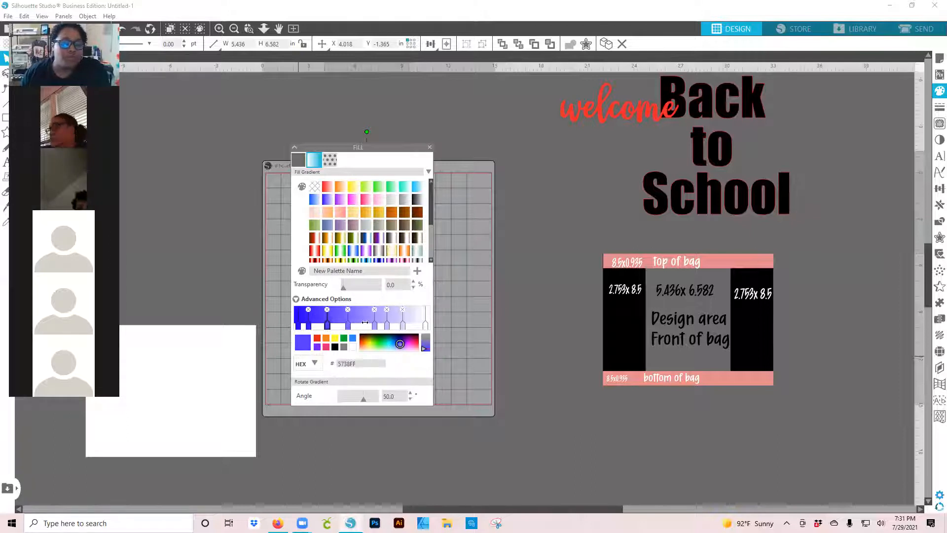
pyautogui.moveTo(348, 324); pyautogui.dragTo(363, 325)
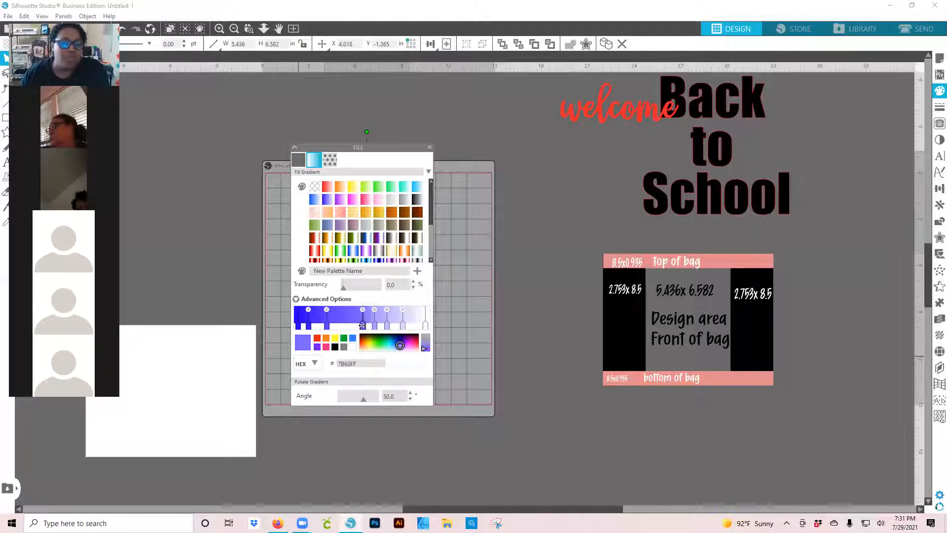
pyautogui.moveTo(377, 147); pyautogui.dragTo(386, 280)
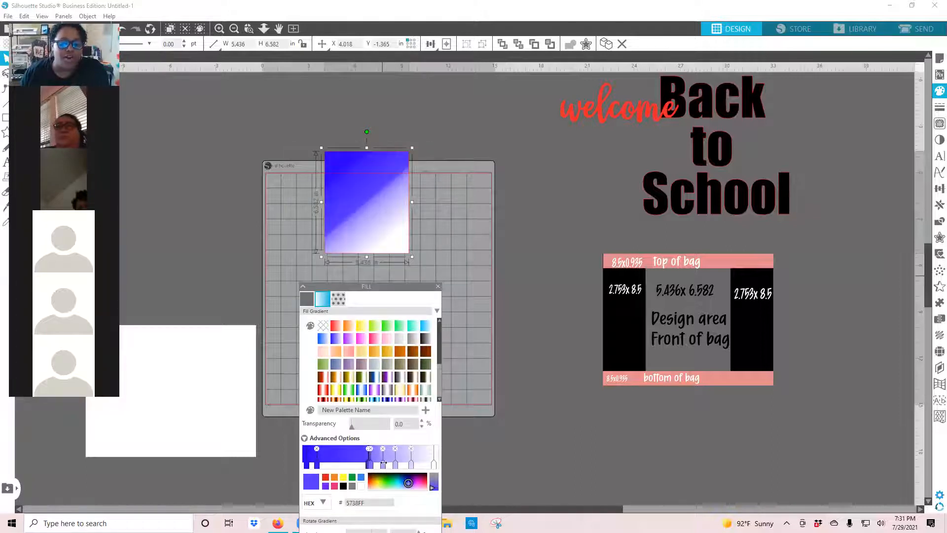
pyautogui.click(430, 460)
pyautogui.moveTo(456, 459); pyautogui.dragTo(435, 460)
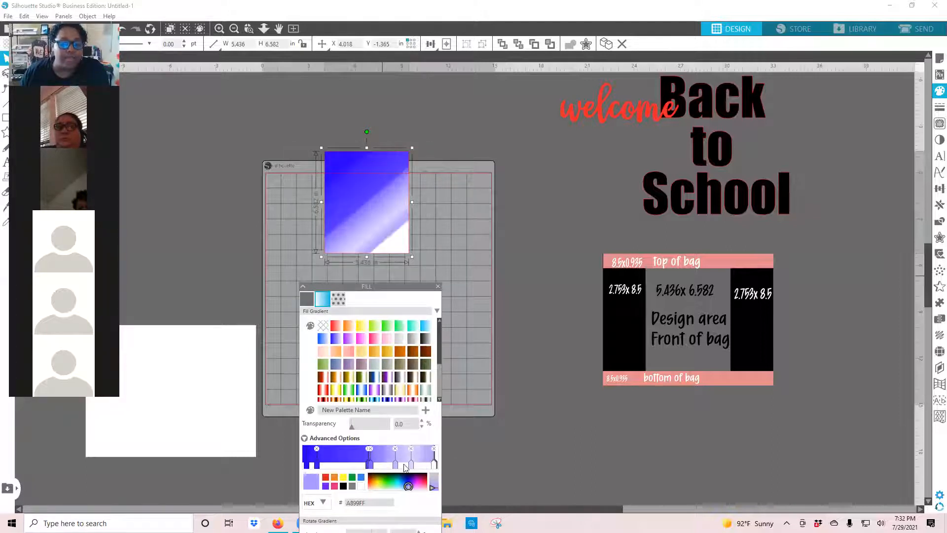
pyautogui.moveTo(370, 463); pyautogui.dragTo(421, 461)
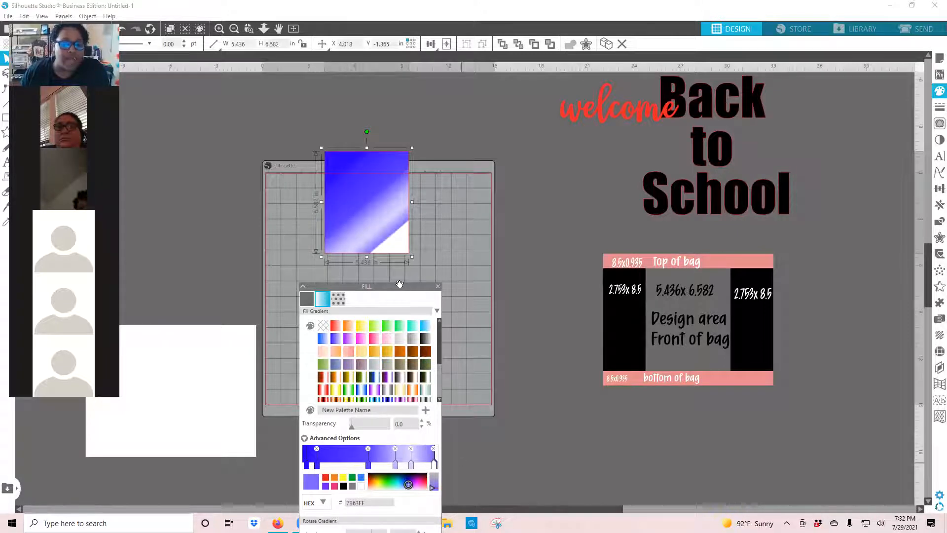
pyautogui.moveTo(402, 286); pyautogui.dragTo(396, 176)
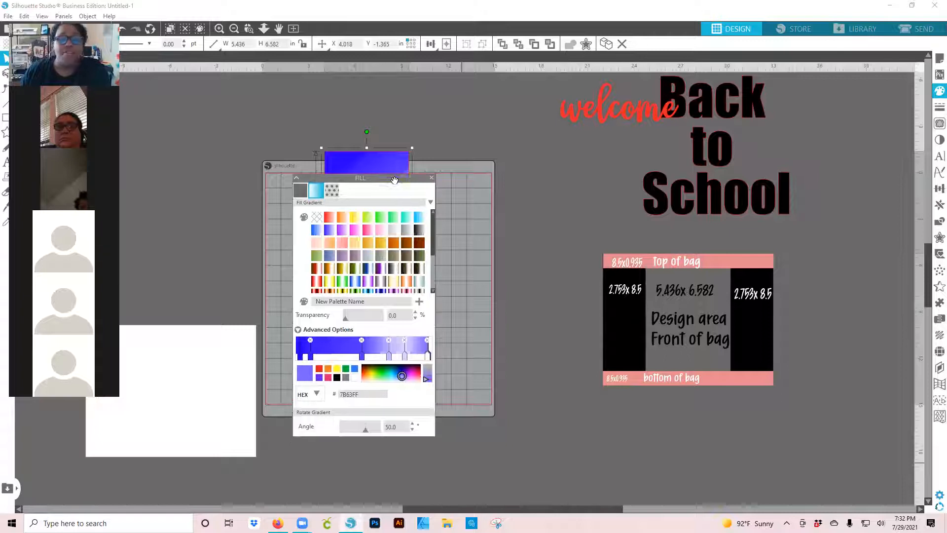
# Move the bag layout template onto the mat directly below the gradient rectangle, and move the Fill panel out of the way
pyautogui.moveTo(662, 267); pyautogui.dragTo(532, 260)
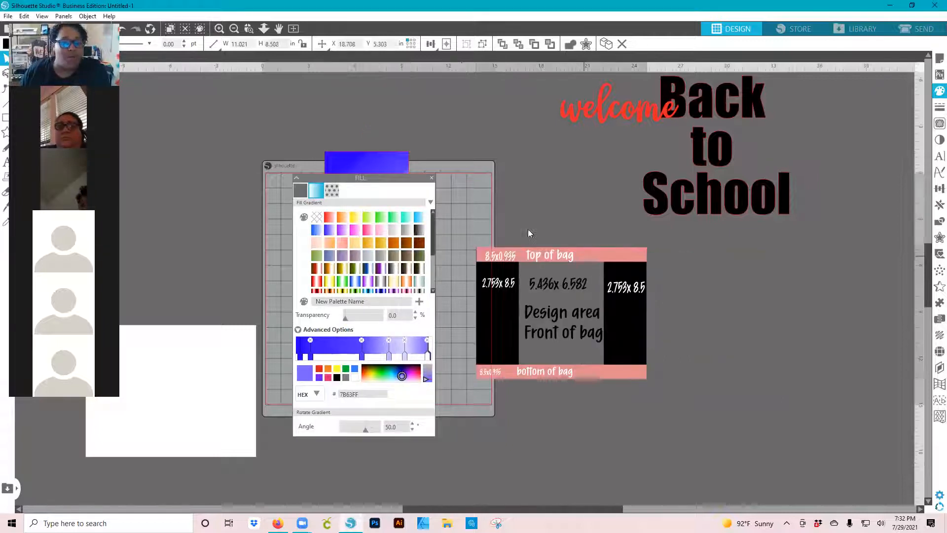
pyautogui.moveTo(387, 180); pyautogui.dragTo(390, 202)
pyautogui.click(391, 177)
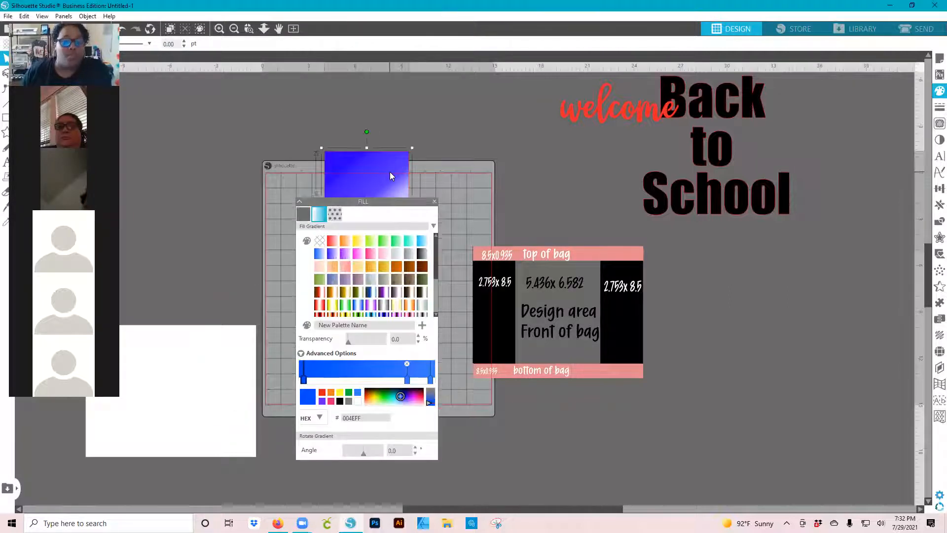
pyautogui.click(407, 203)
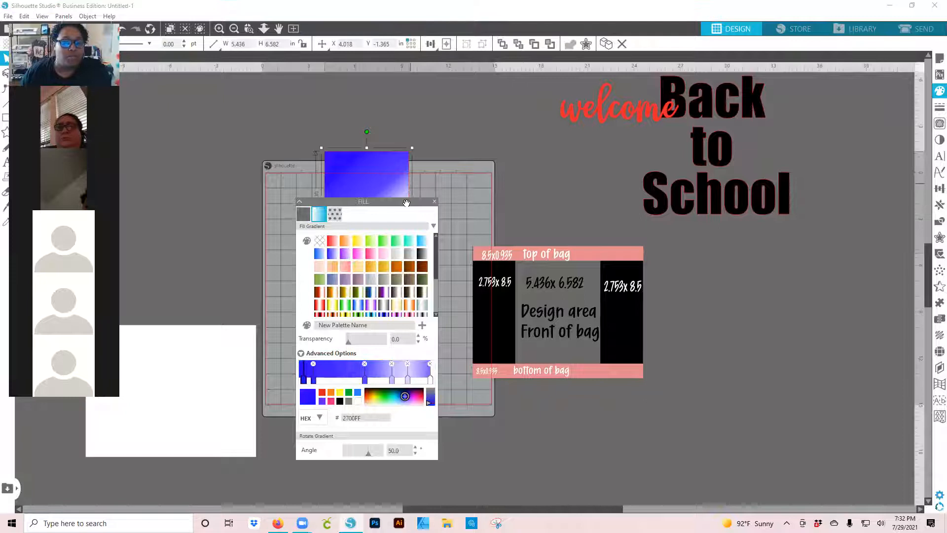
pyautogui.moveTo(716, 237); pyautogui.dragTo(902, 57)
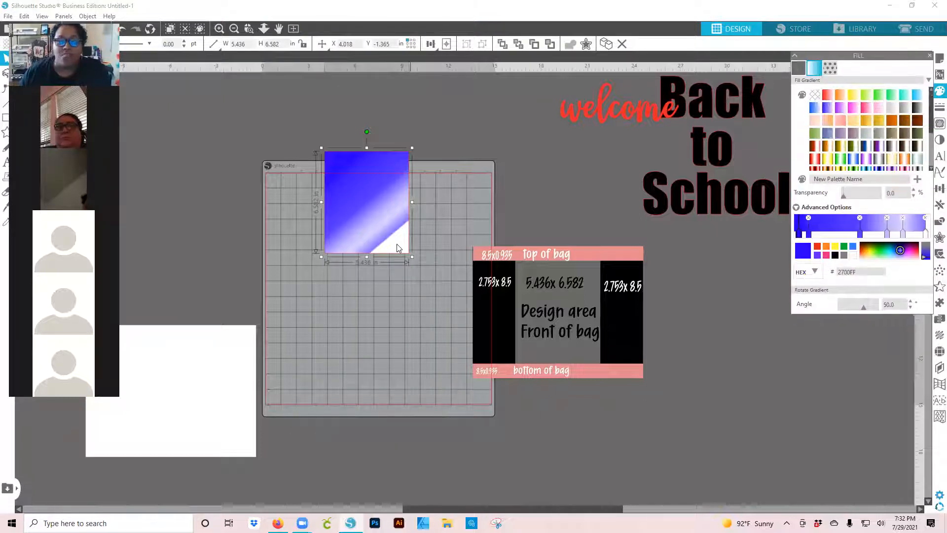
pyautogui.click(381, 230)
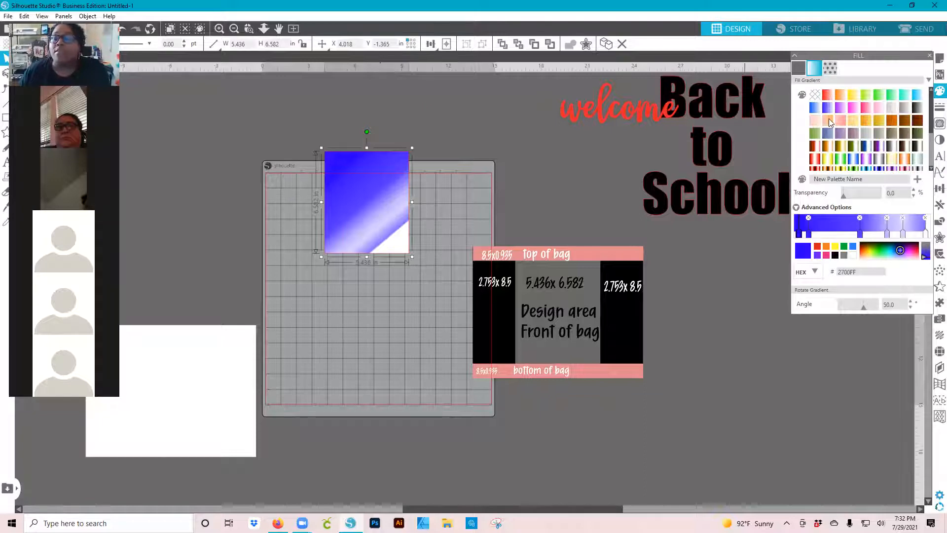
pyautogui.moveTo(502, 262); pyautogui.dragTo(355, 280)
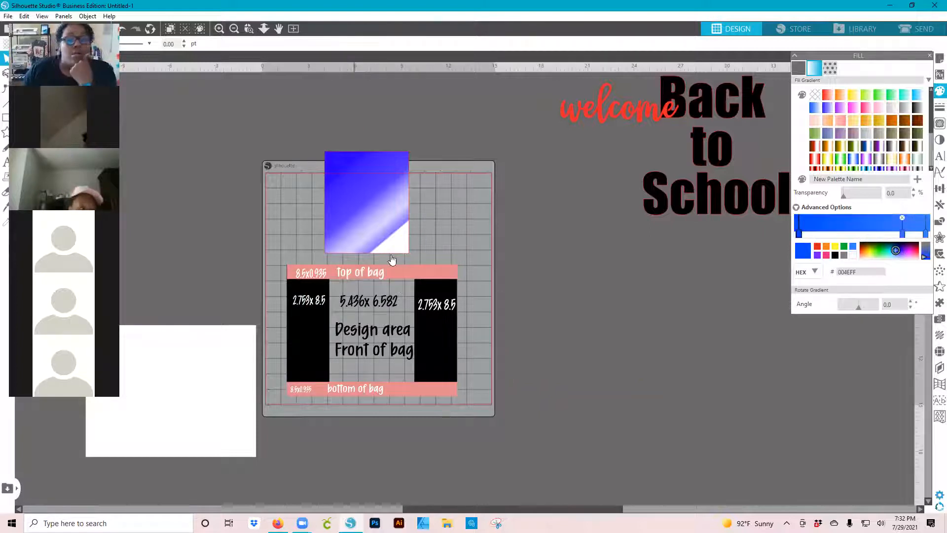
pyautogui.moveTo(853, 54); pyautogui.dragTo(551, 129)
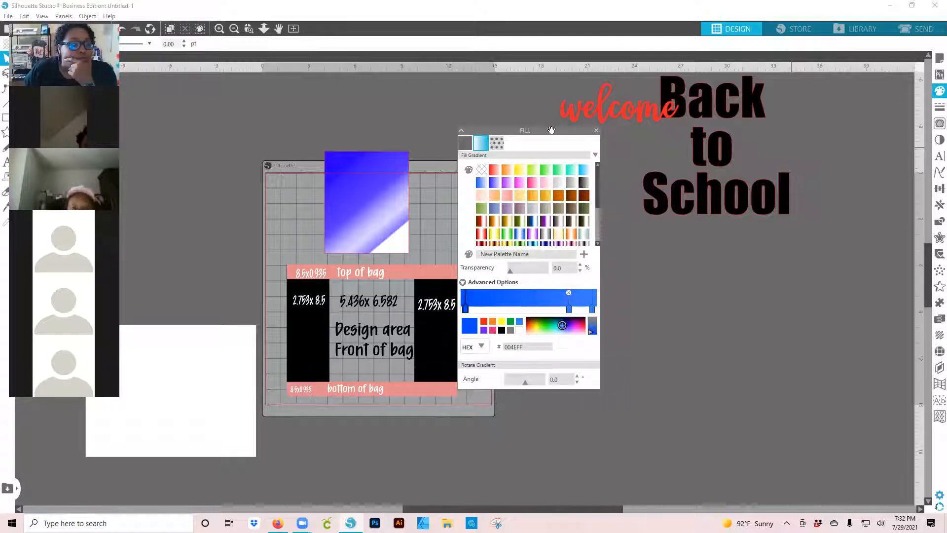
pyautogui.moveTo(552, 130); pyautogui.dragTo(552, 123)
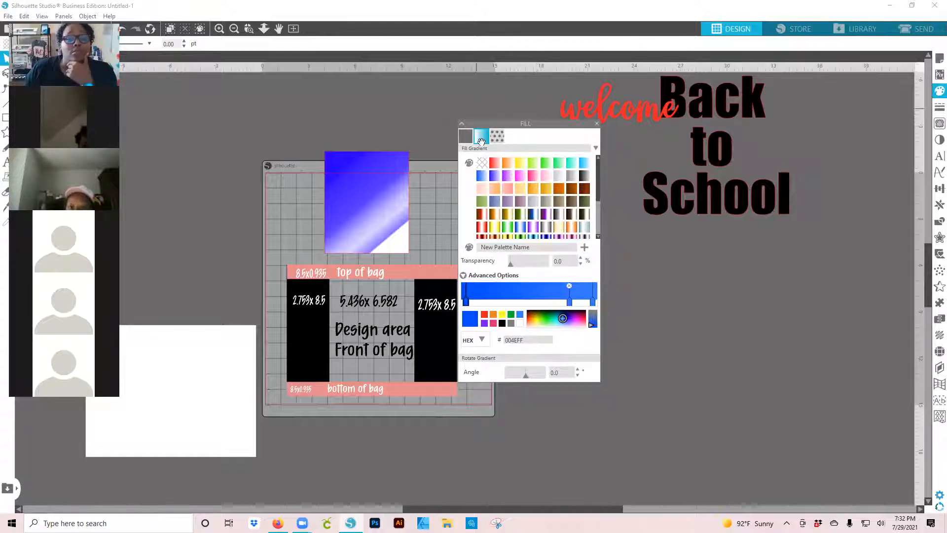
pyautogui.moveTo(461, 123); pyautogui.dragTo(316, 155)
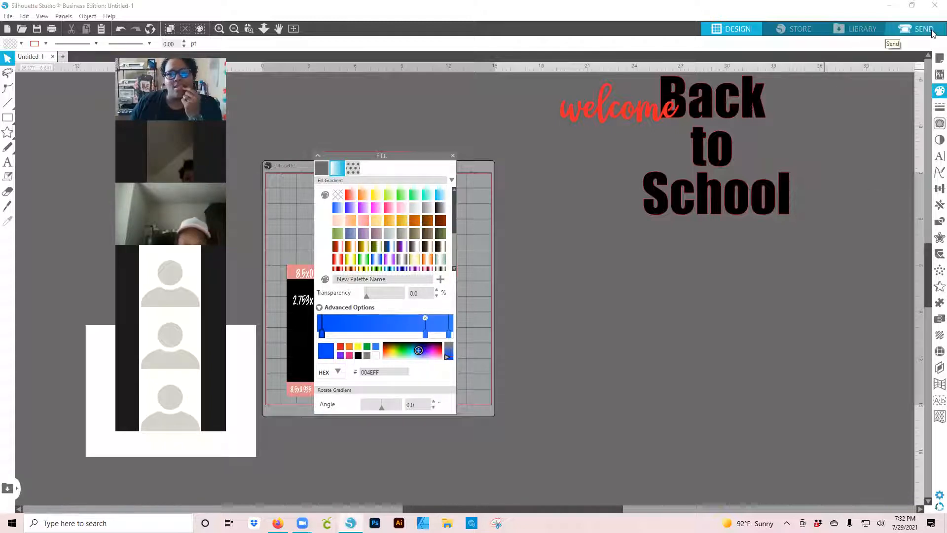
# Restore the design window to its smaller size, minimize the browser window behind it, and move the Fill panel over the smaller window
pyautogui.doubleClick(864, 6)
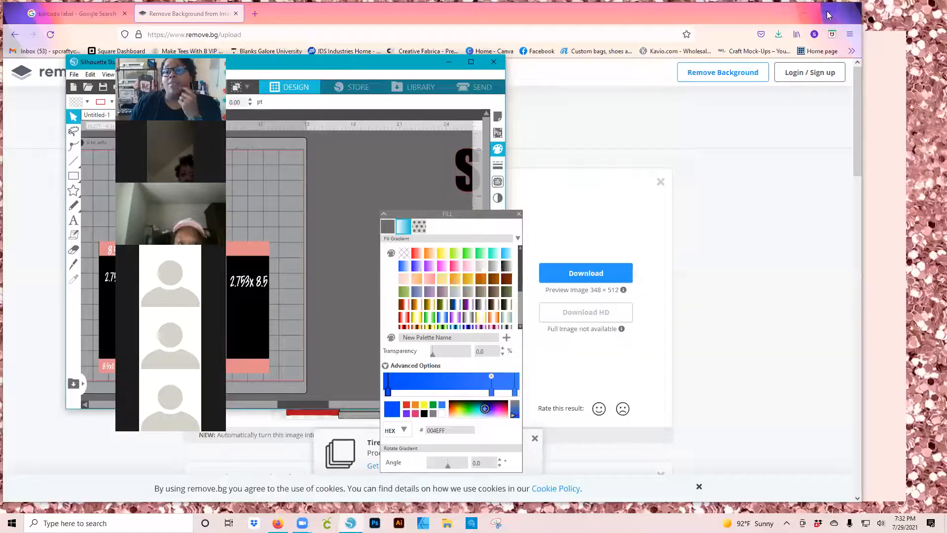
pyautogui.click(798, 15)
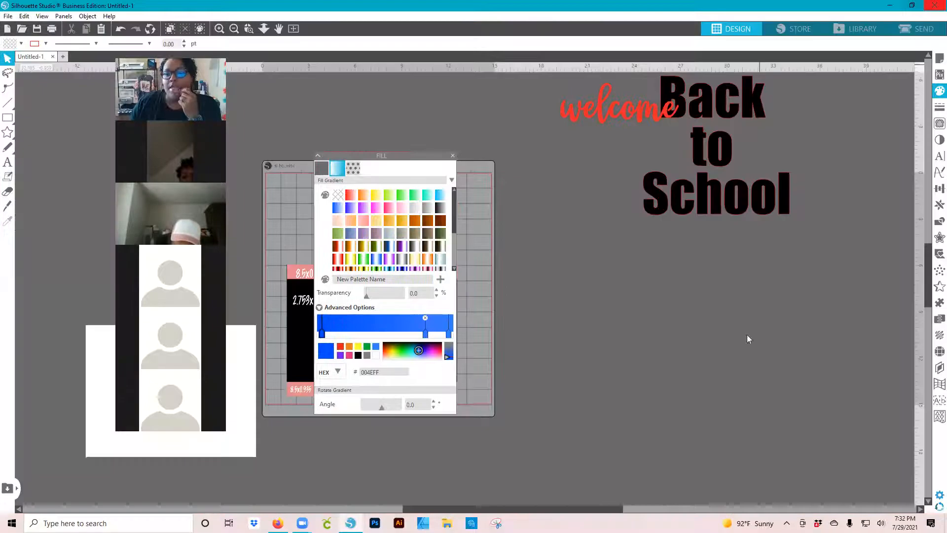
pyautogui.click(471, 62)
pyautogui.press('super+Down')
pyautogui.moveTo(472, 214); pyautogui.dragTo(433, 206)
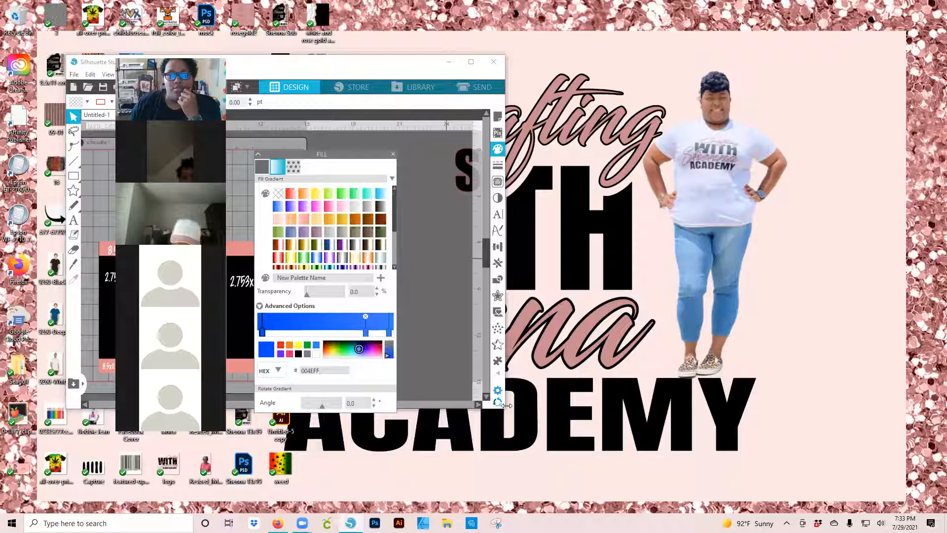
# Widen the program window and close the Fill settings so the whole bag template is accessible
pyautogui.moveTo(507, 405); pyautogui.dragTo(710, 404)
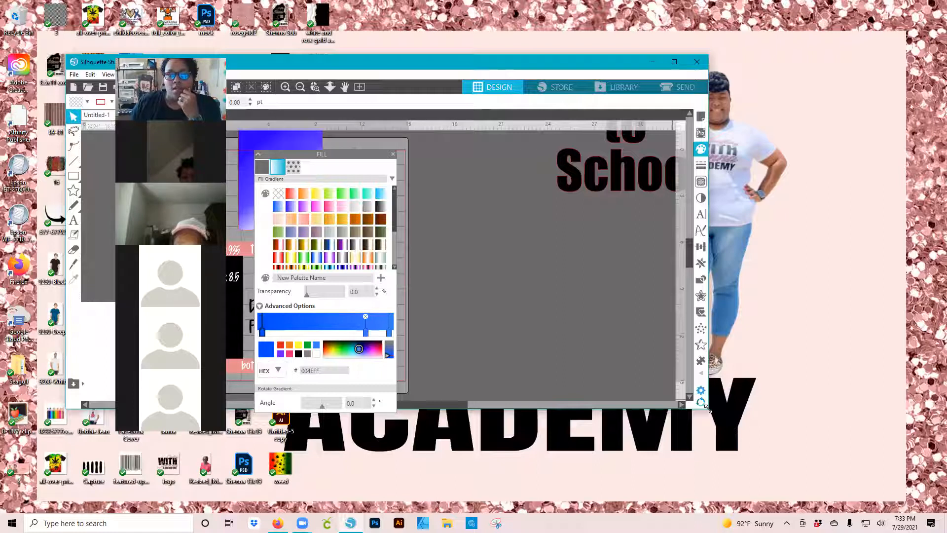
pyautogui.click(392, 154)
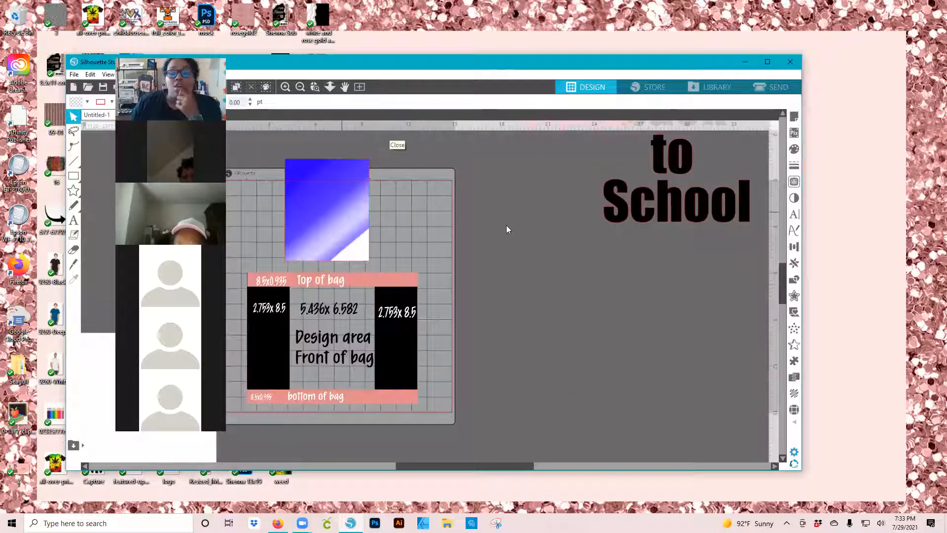
# Set the background color to Light in the display preferences and apply the change
pyautogui.click(794, 452)
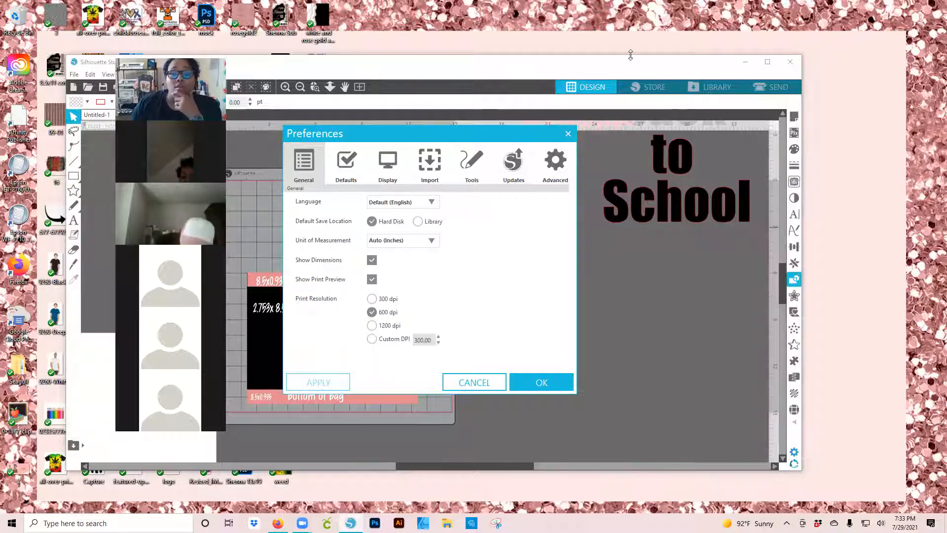
pyautogui.click(567, 69)
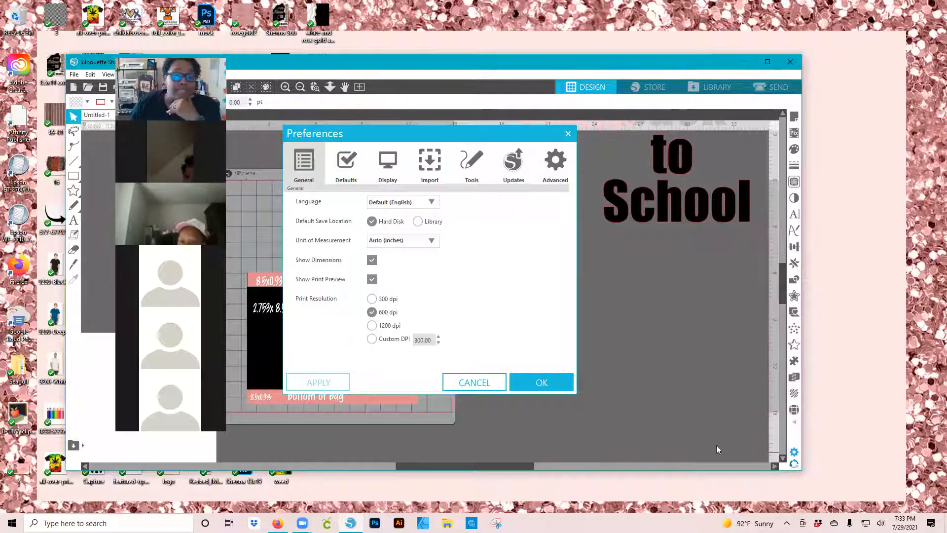
pyautogui.click(394, 165)
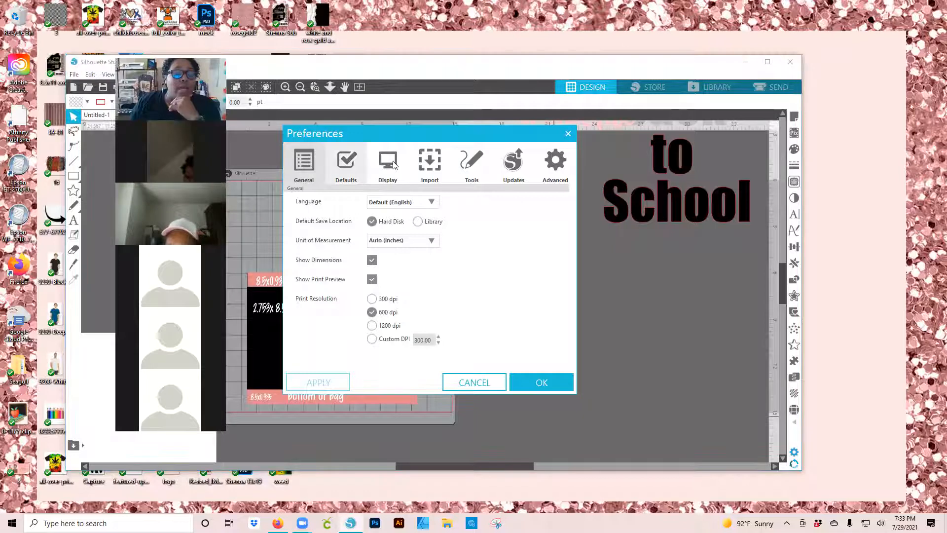
pyautogui.click(428, 171)
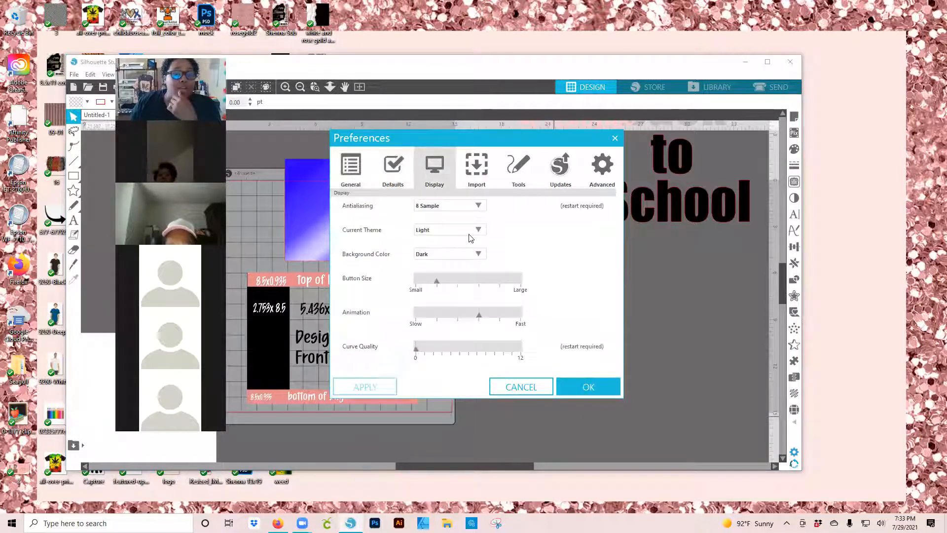
pyautogui.click(477, 253)
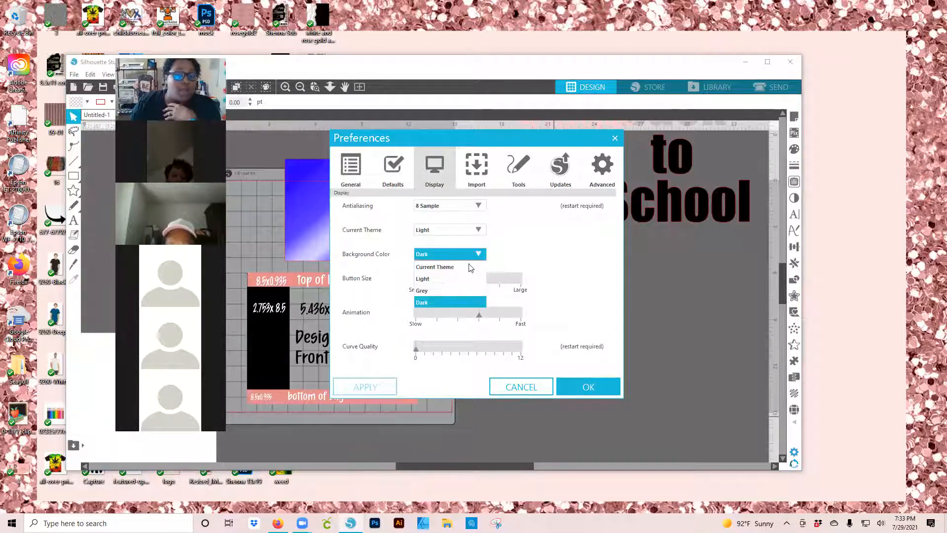
pyautogui.click(443, 284)
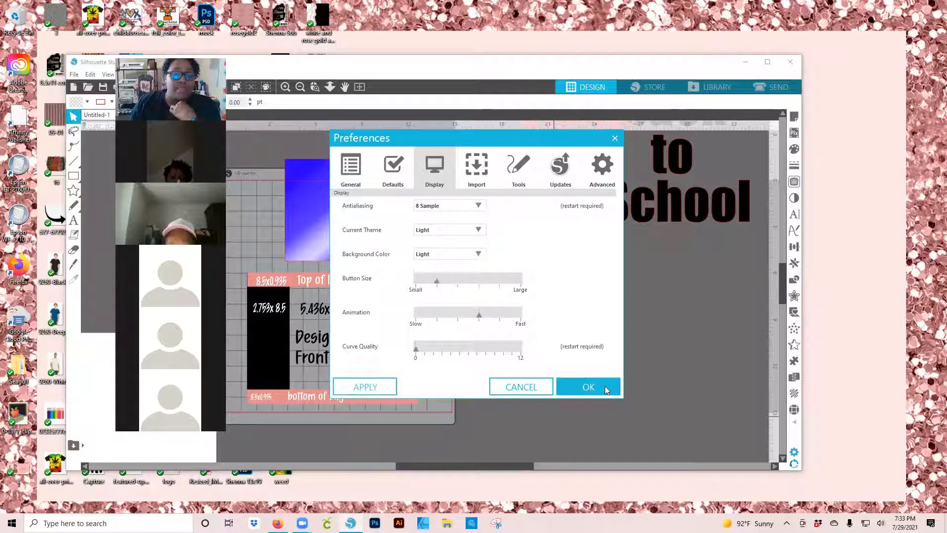
pyautogui.click(359, 389)
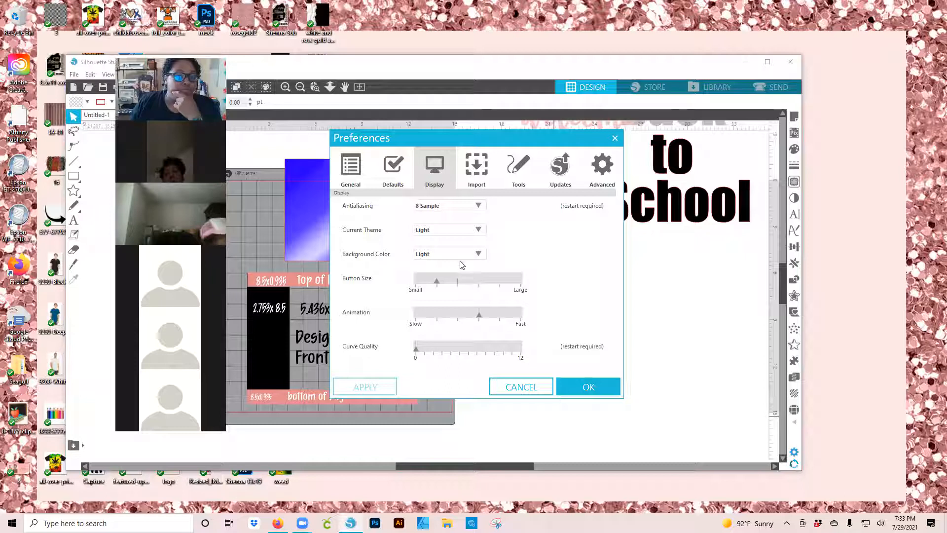
# Set the background color back to Dark and confirm the preferences
pyautogui.click(464, 254)
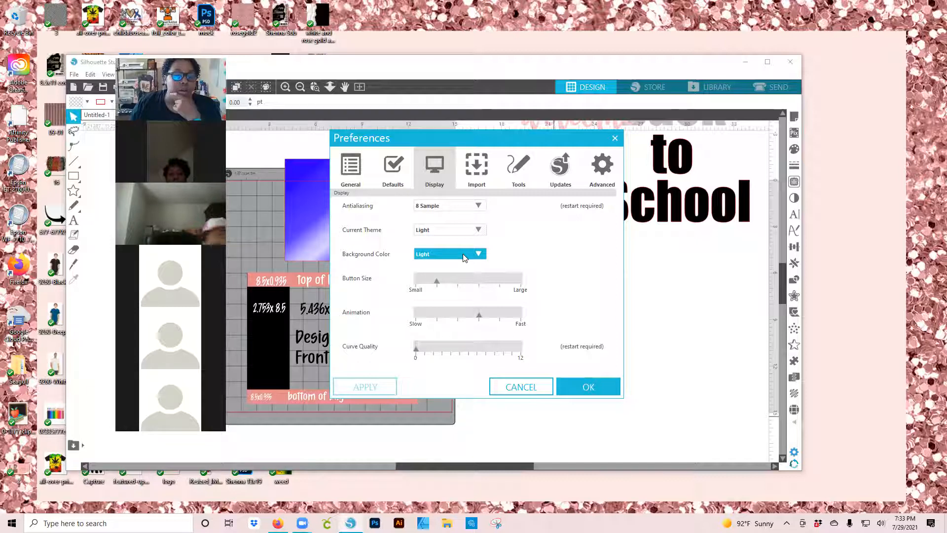
pyautogui.click(463, 254)
pyautogui.click(439, 302)
pyautogui.click(587, 385)
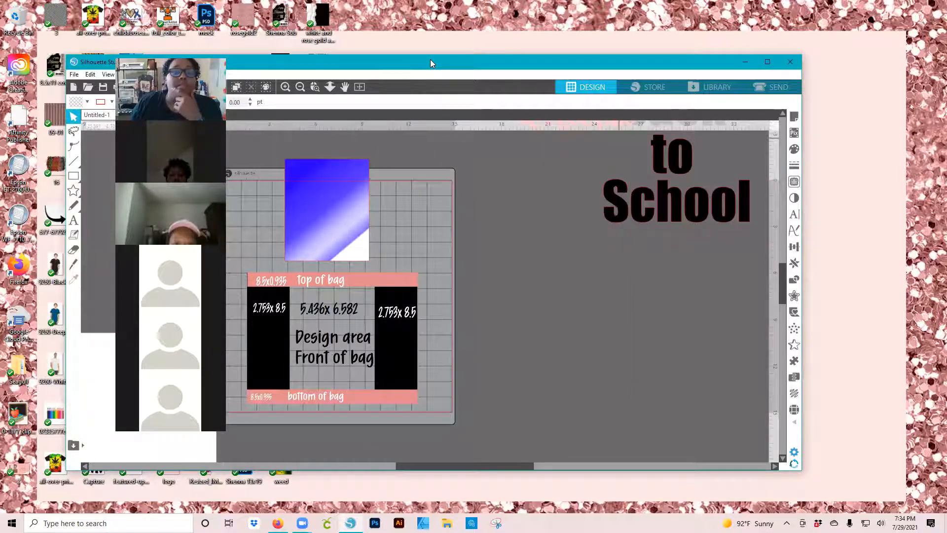
# Reposition the window, set the page transparency to 0% in the page setup, and return it to 100%
pyautogui.moveTo(430, 64); pyautogui.dragTo(399, 37)
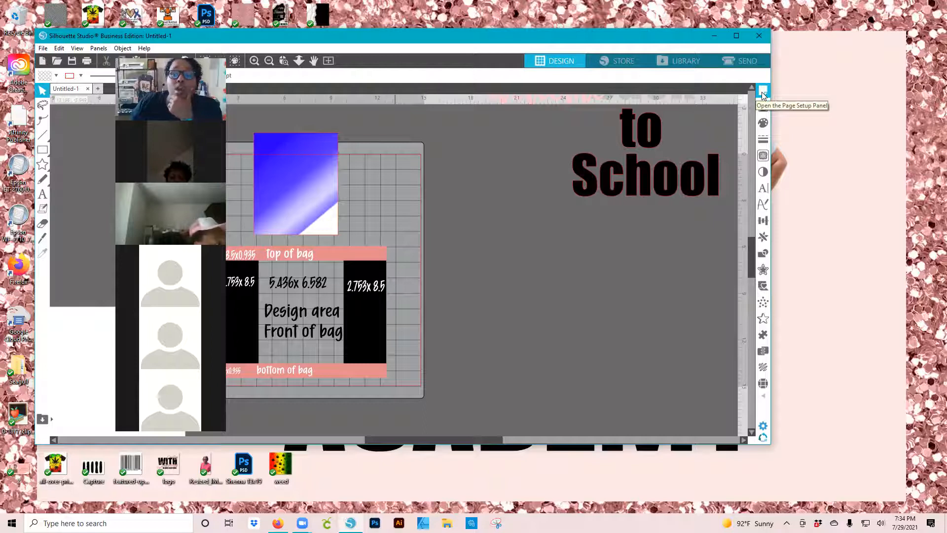
pyautogui.click(762, 91)
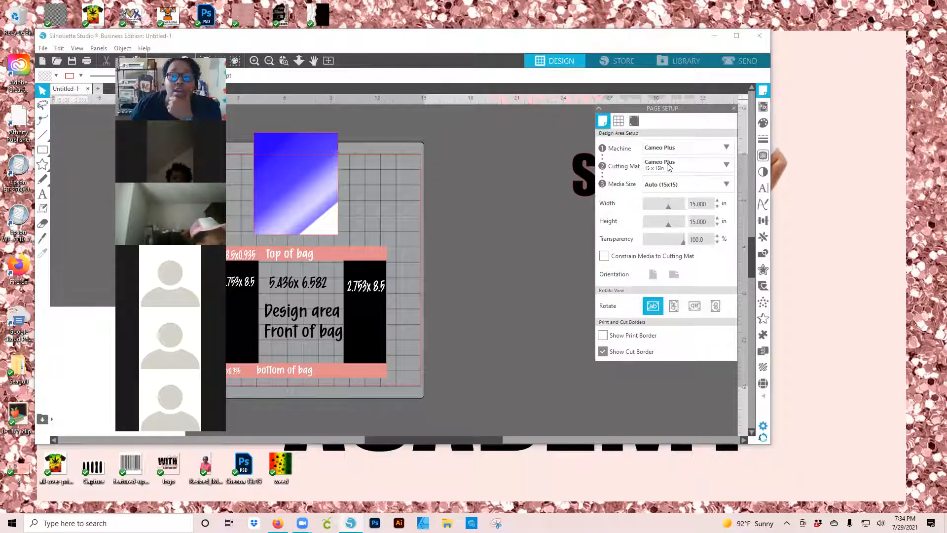
pyautogui.click(681, 186)
pyautogui.click(657, 240)
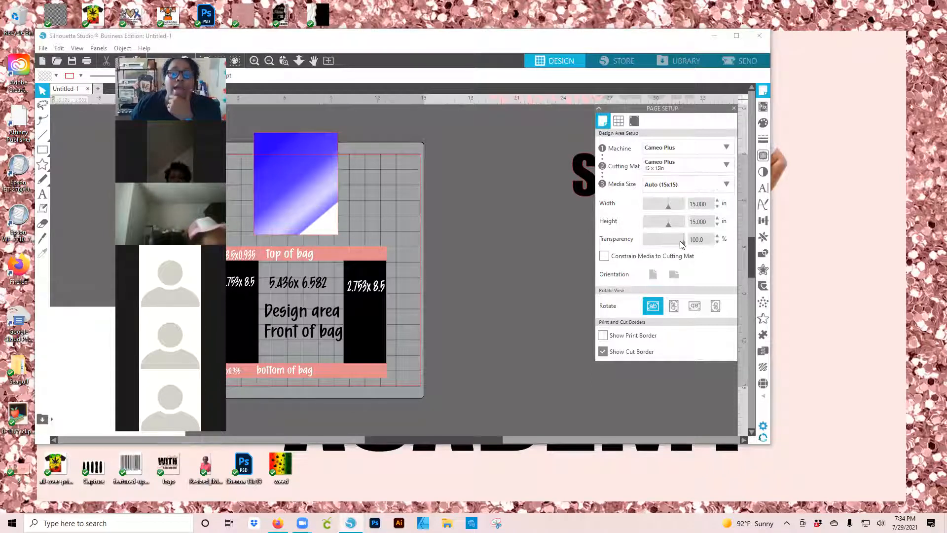
pyautogui.moveTo(617, 236); pyautogui.dragTo(686, 241)
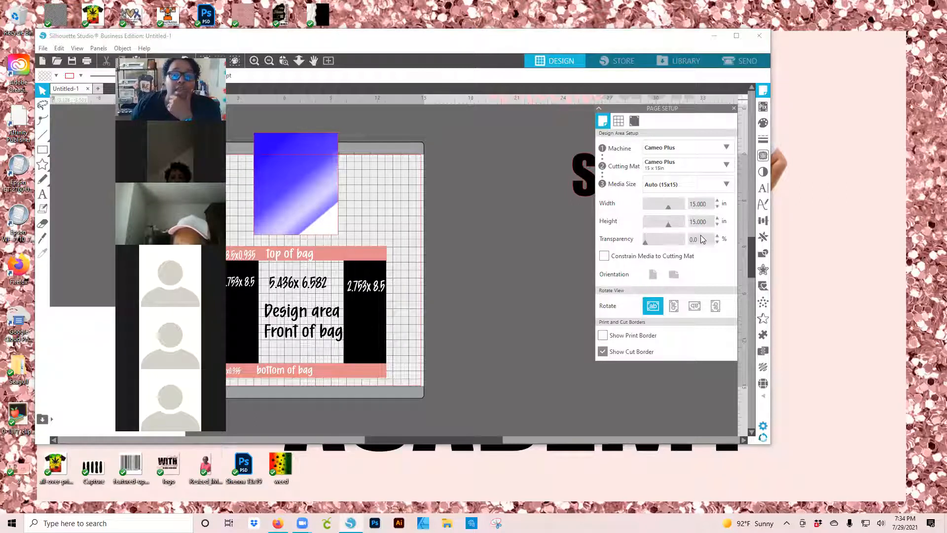
# Turn off the grid display in the page's grid settings
pyautogui.click(621, 123)
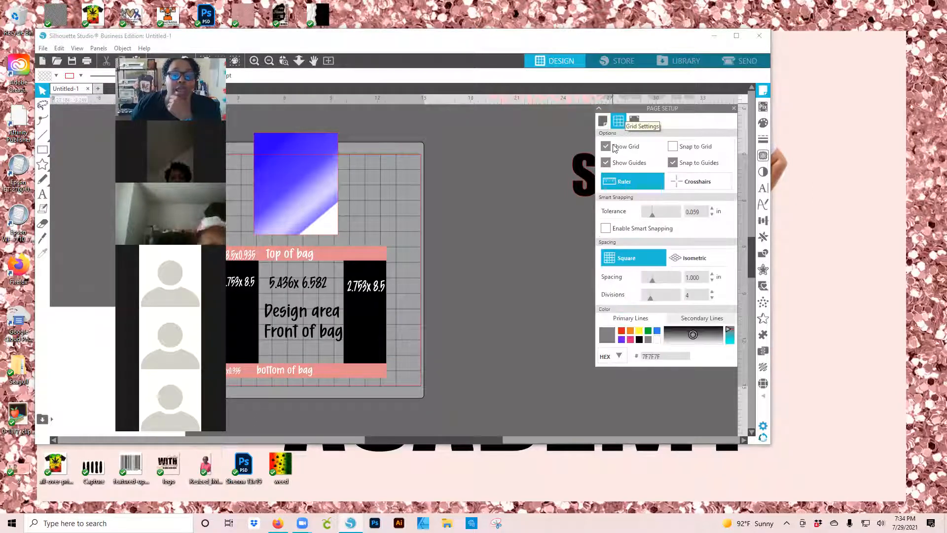
pyautogui.click(606, 149)
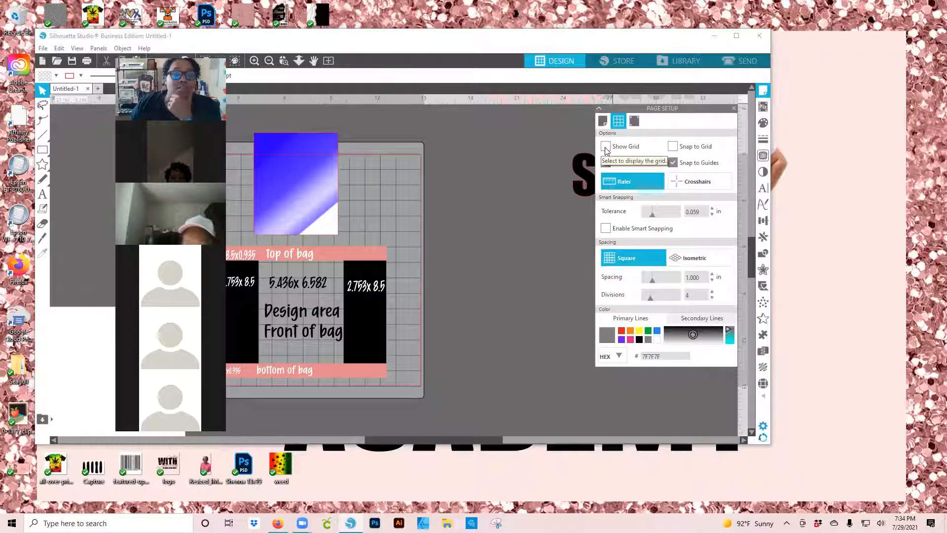
pyautogui.click(606, 149)
pyautogui.click(606, 147)
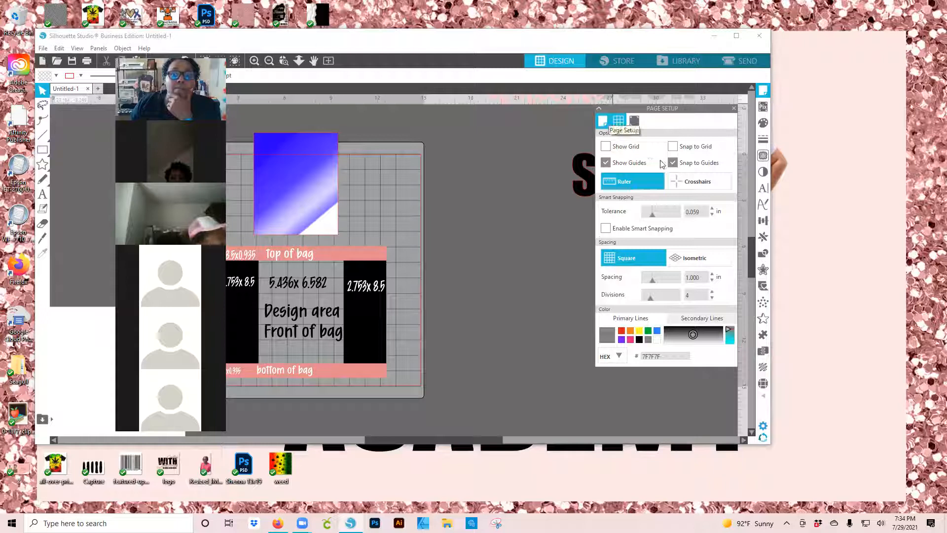
# Preview the page without its grid at 0% transparency and restore the transparency to 100%
pyautogui.click(658, 242)
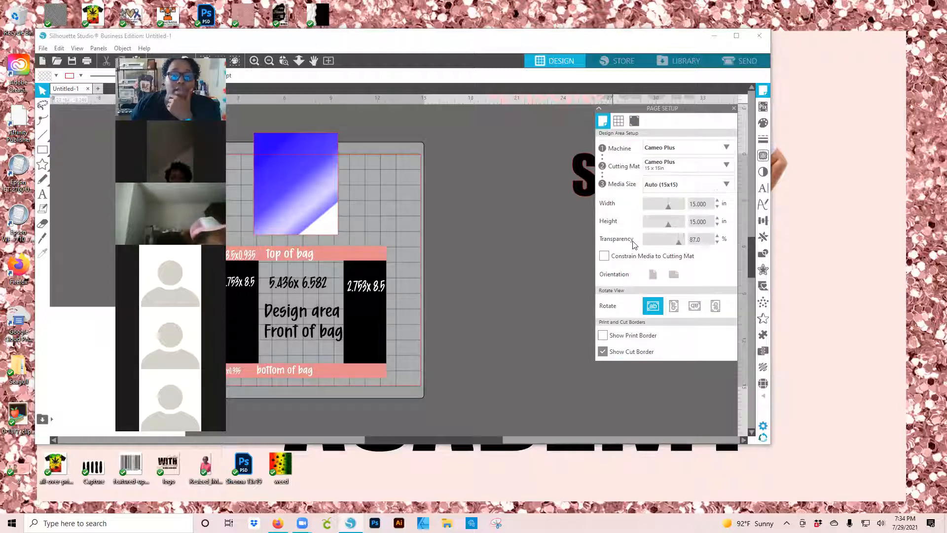
pyautogui.moveTo(619, 243); pyautogui.dragTo(619, 242)
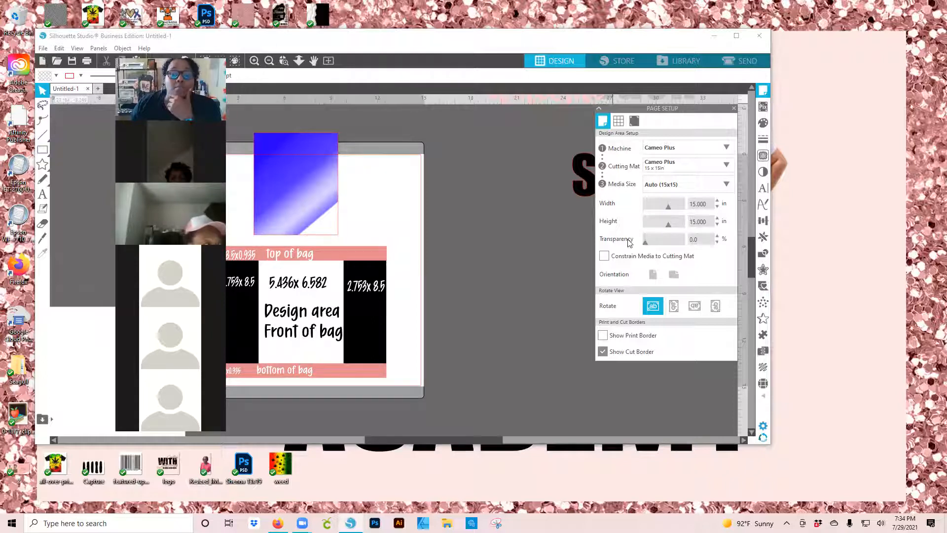
pyautogui.moveTo(656, 243); pyautogui.dragTo(690, 243)
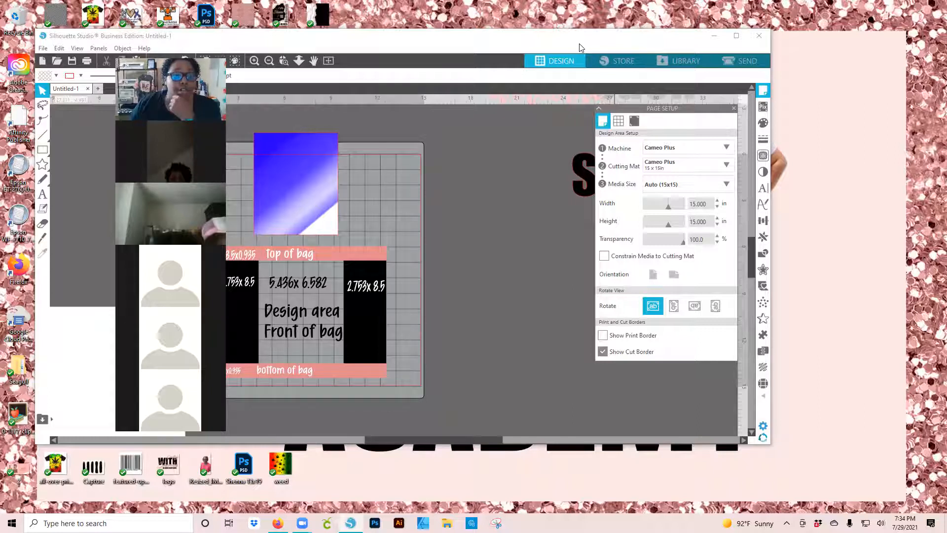
# Reposition and enlarge the program window in width and height, and bring the bag template into view
pyautogui.moveTo(648, 49); pyautogui.dragTo(710, 51)
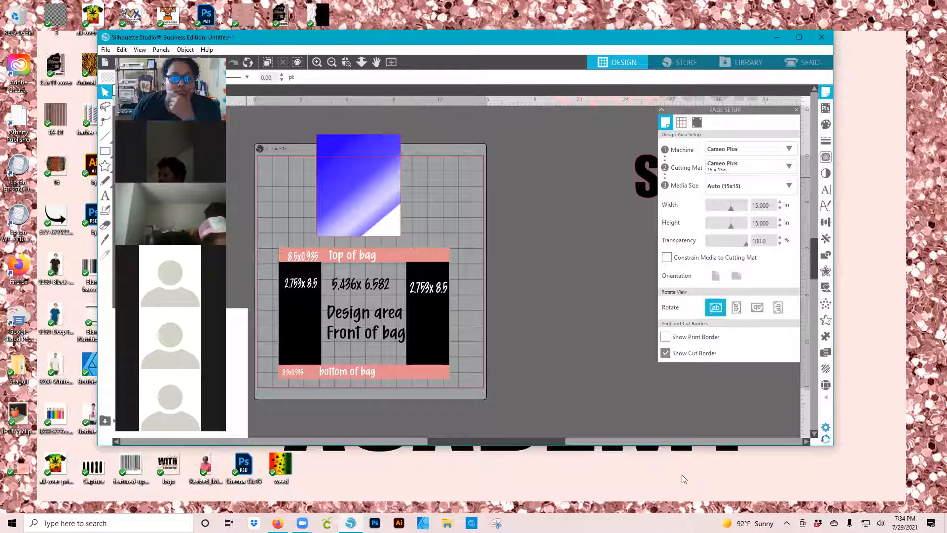
pyautogui.click(620, 441)
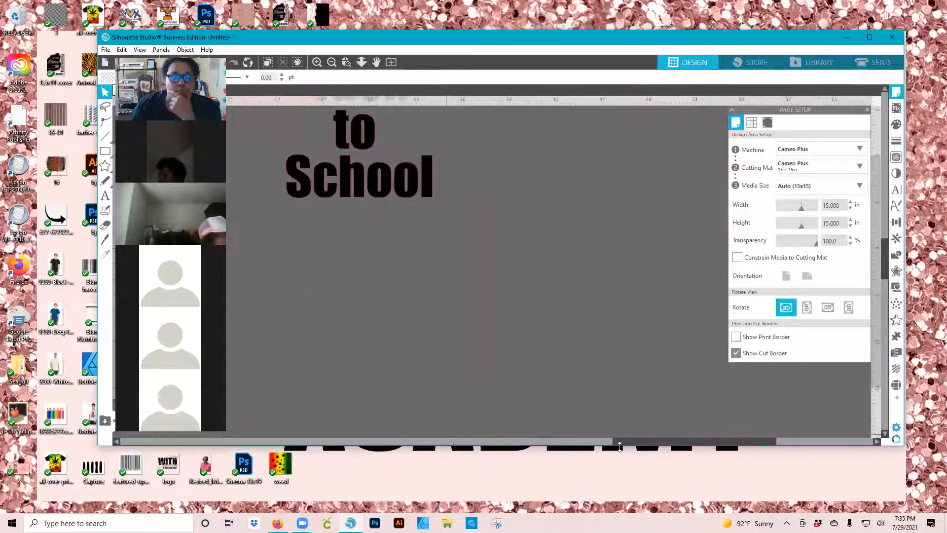
pyautogui.moveTo(620, 446); pyautogui.dragTo(622, 475)
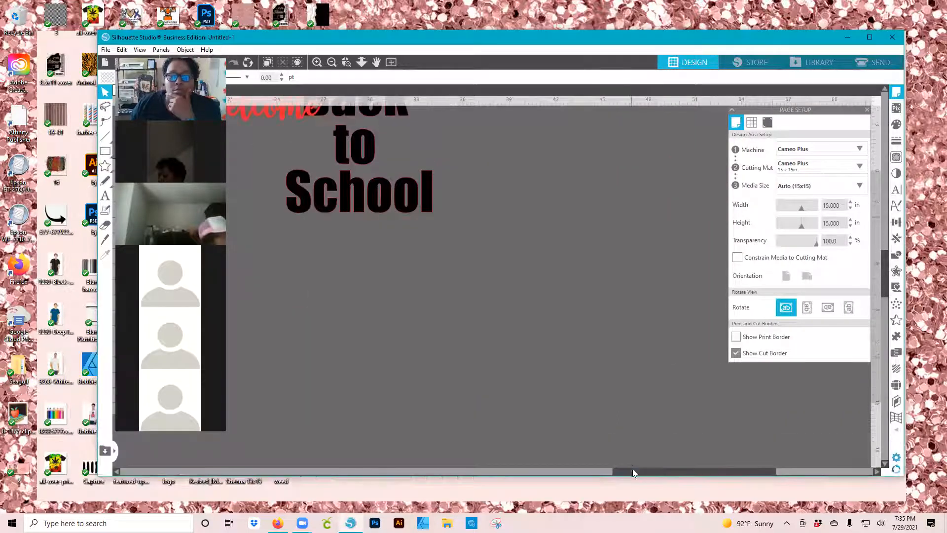
pyautogui.click(448, 475)
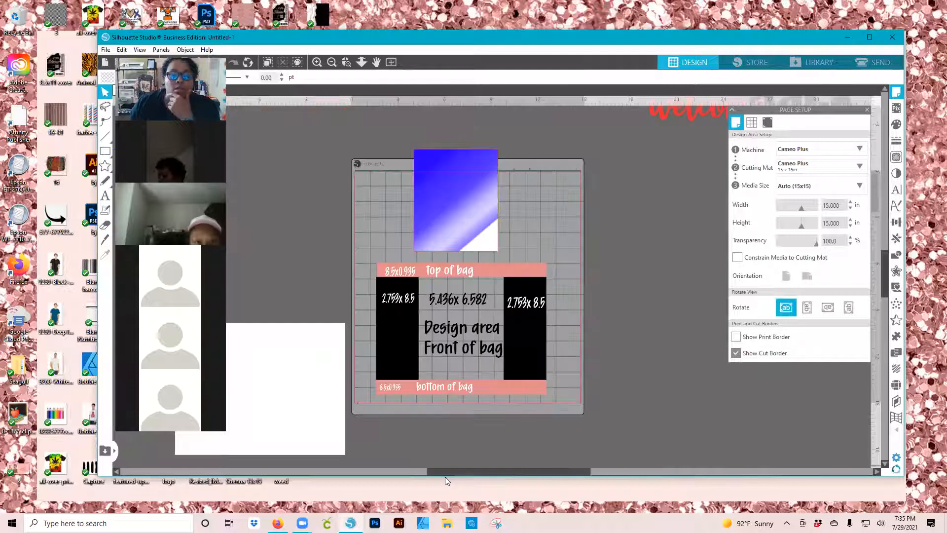
# Open the fill settings for the blue gradient rectangle and move it slightly higher above the bag template
pyautogui.click(453, 213)
pyautogui.click(896, 126)
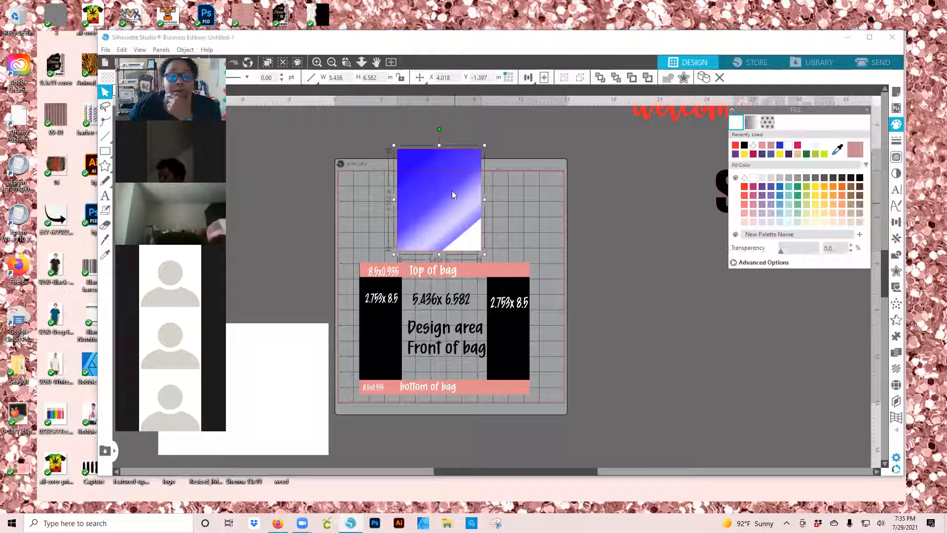
pyautogui.moveTo(454, 195); pyautogui.dragTo(453, 183)
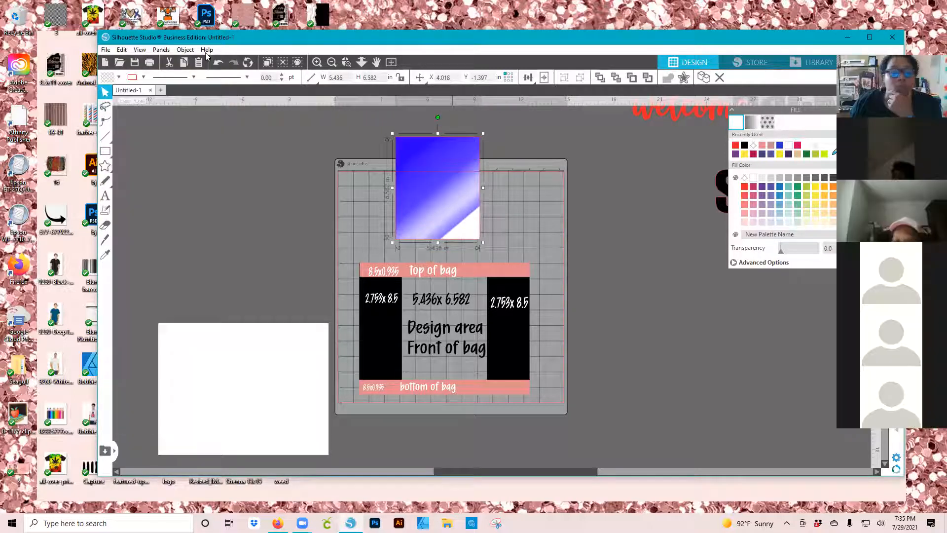
# Merge the schoolhouse image unnamed-removebg-preview from Downloads into the design and place it beside the cutting mat
pyautogui.hotkey('alt', 'f')
pyautogui.click(125, 113)
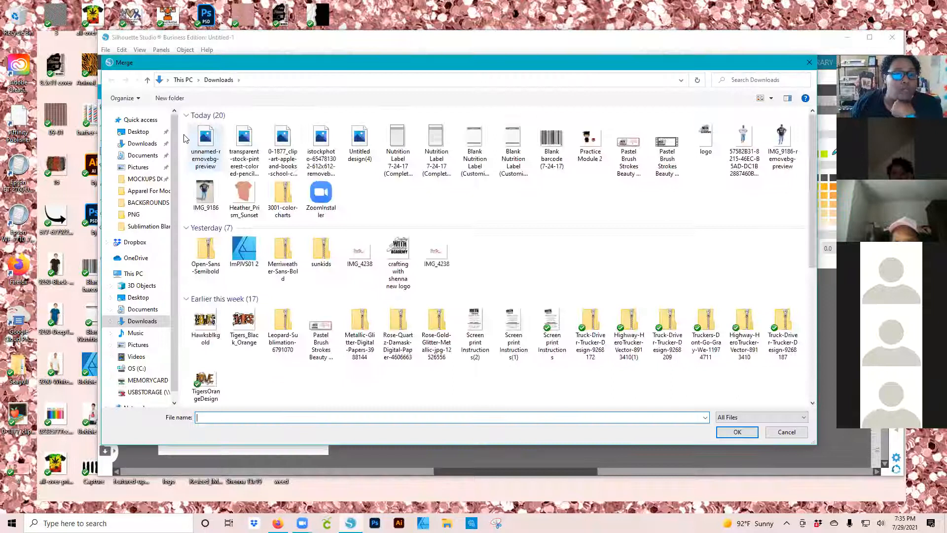
pyautogui.click(211, 133)
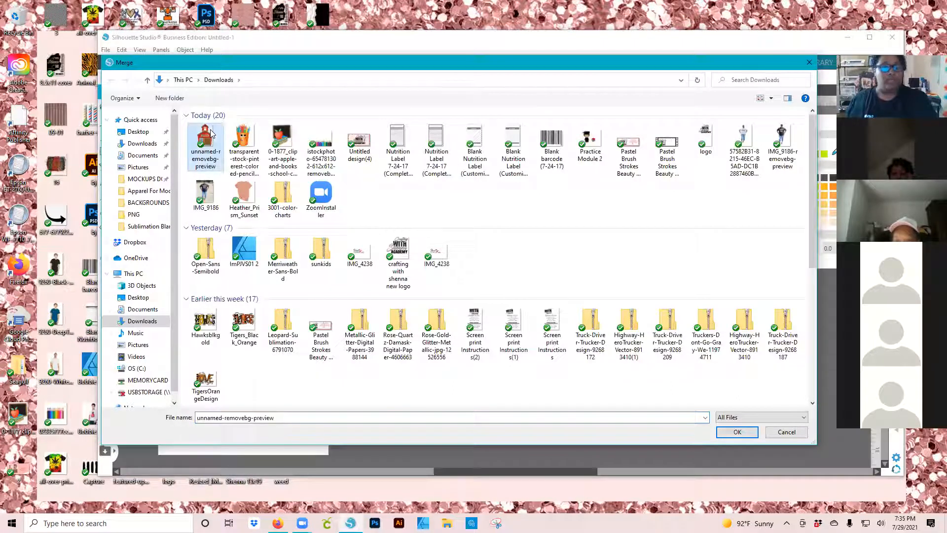
pyautogui.press('Right')
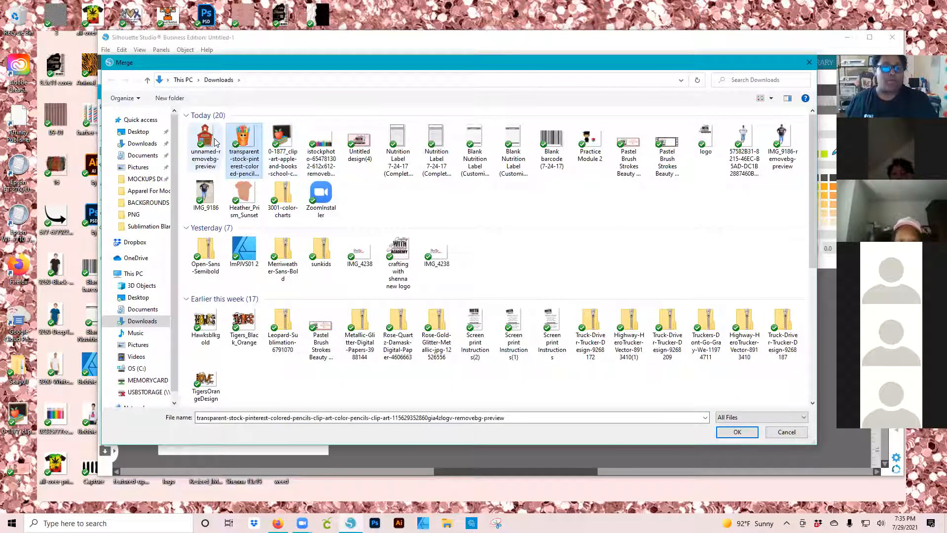
pyautogui.press('Left')
pyautogui.press('Right')
pyautogui.press('Return')
pyautogui.moveTo(262, 199); pyautogui.dragTo(163, 141)
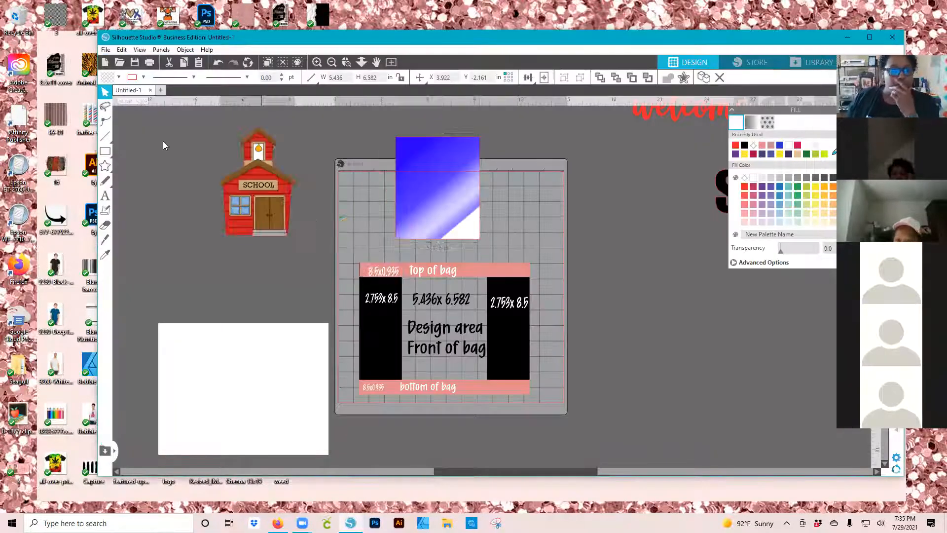
# Merge the colored-pencils image beside the mat and the chalkboard image with apple and books from Downloads
pyautogui.click(109, 51)
pyautogui.click(139, 111)
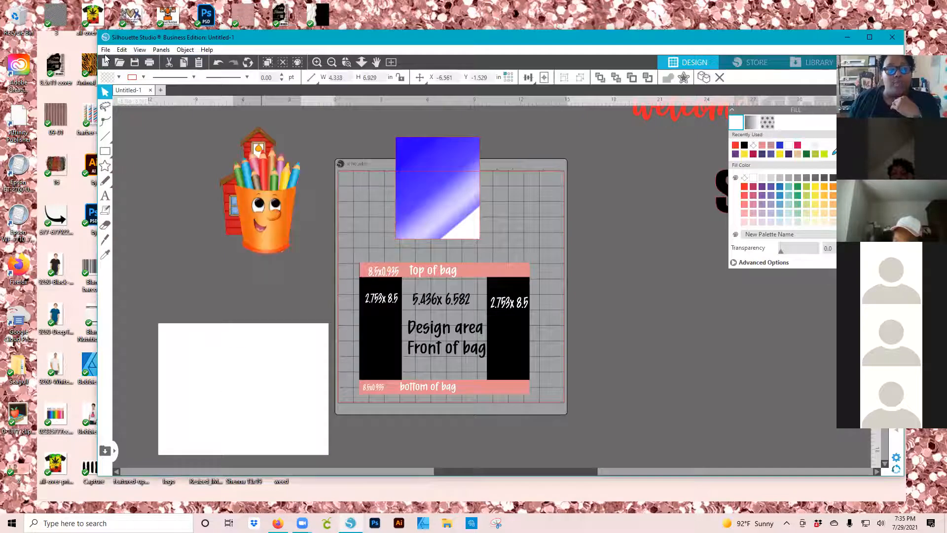
pyautogui.click(105, 50)
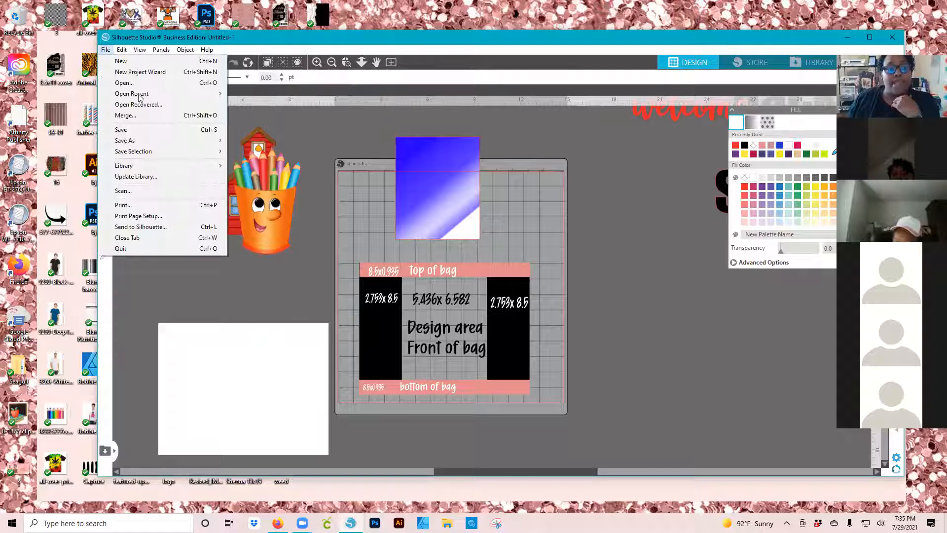
pyautogui.click(136, 114)
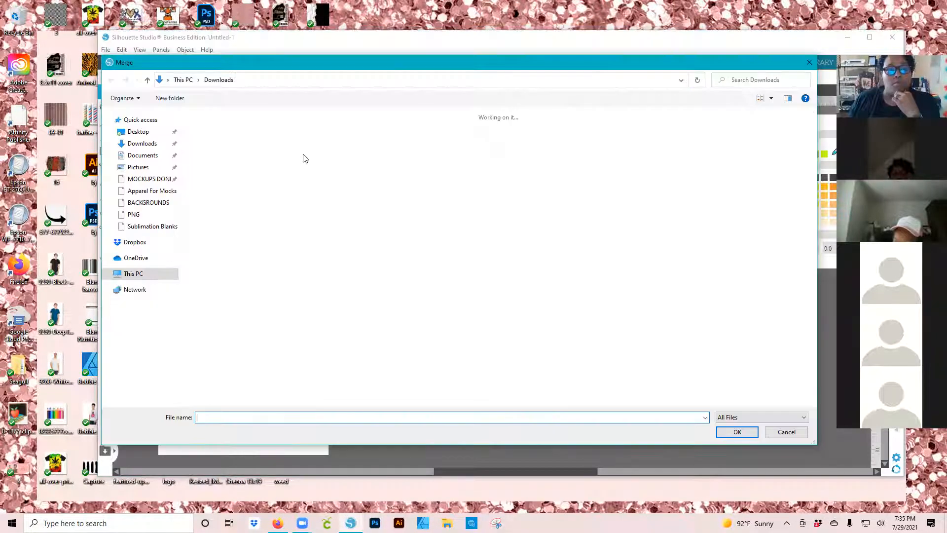
pyautogui.doubleClick(349, 186)
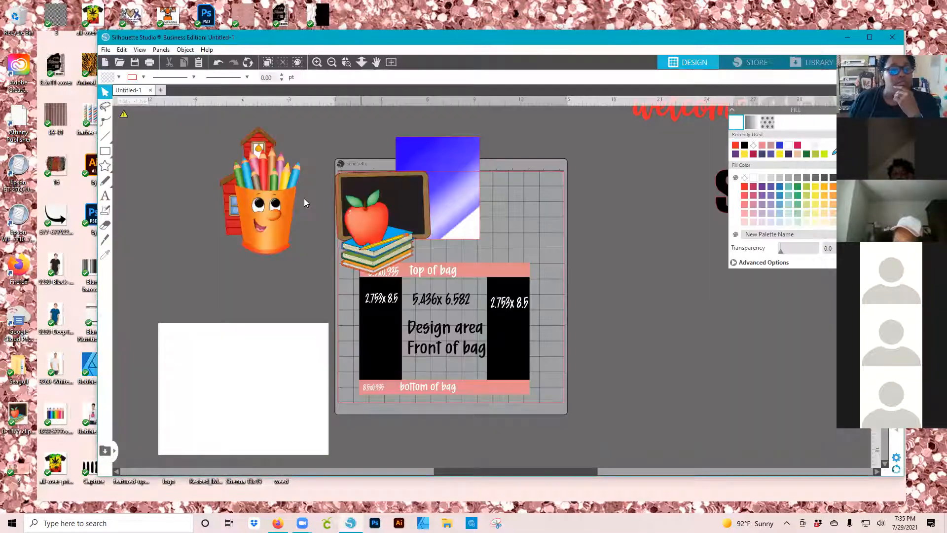
# Merge the image of the row of colored pencils from Downloads and place it beside the cutting mat over the other clip art
pyautogui.click(106, 49)
pyautogui.click(138, 114)
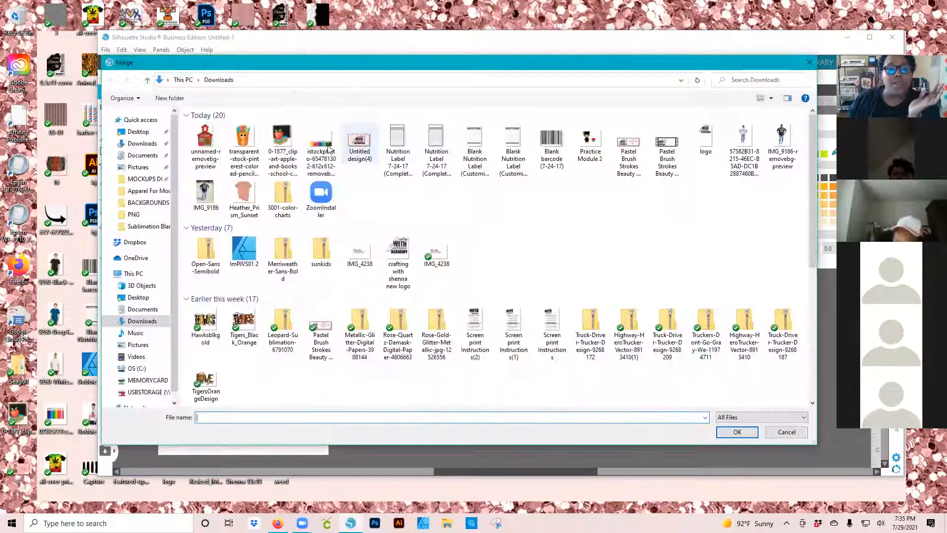
pyautogui.doubleClick(349, 204)
pyautogui.moveTo(348, 203); pyautogui.dragTo(238, 218)
# Merge the "Blank barcode (7-24-17)" image from Downloads and move it off the mat below the school clip art
pyautogui.click(106, 50)
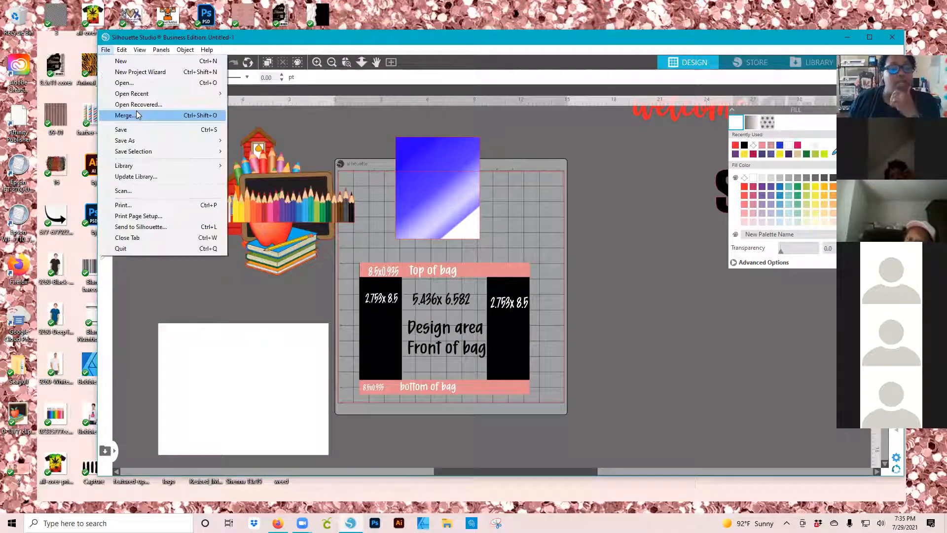
pyautogui.click(138, 115)
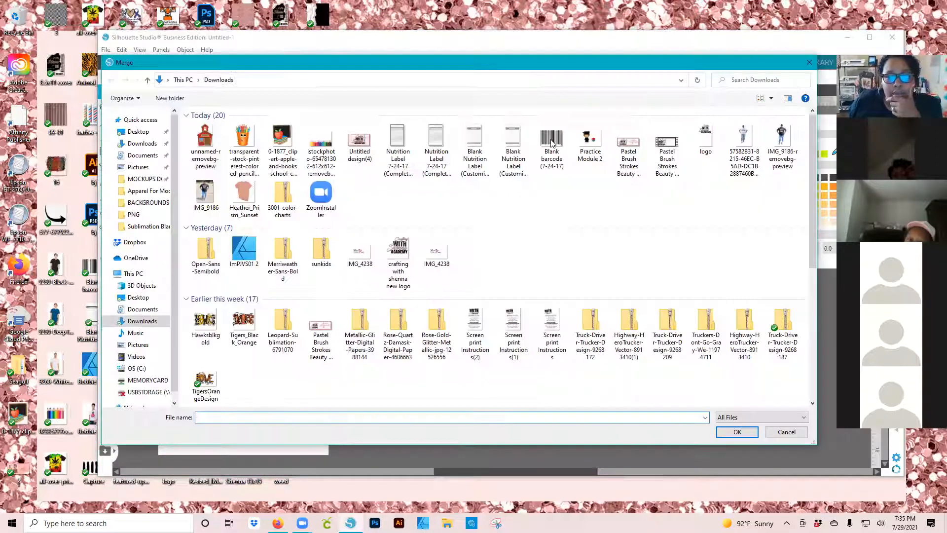
pyautogui.doubleClick(551, 143)
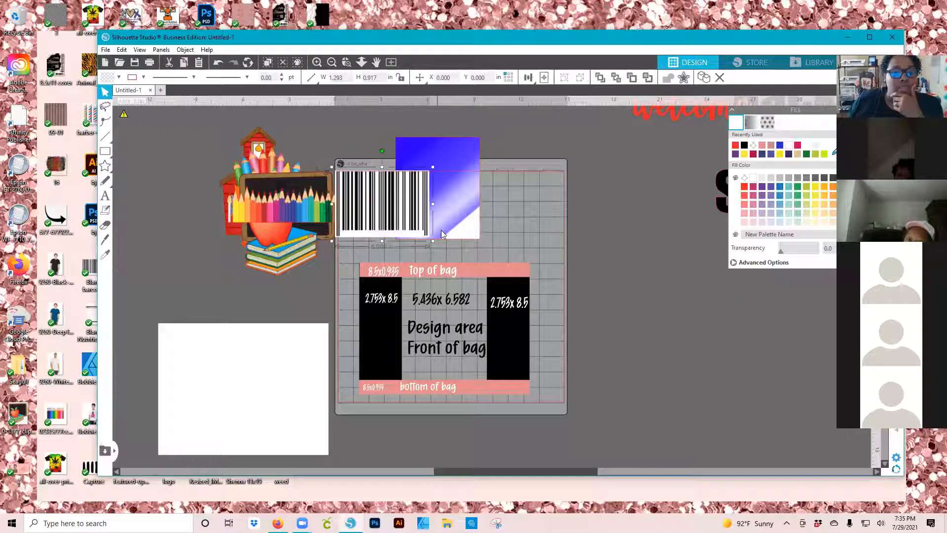
pyautogui.moveTo(420, 222); pyautogui.dragTo(336, 261)
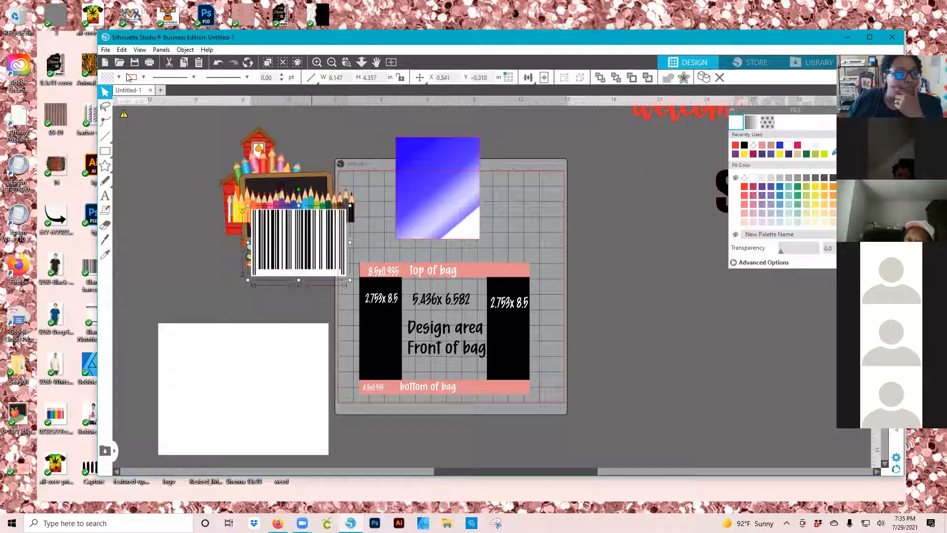
# Find the "Blank Nutrition Label (Customizable)" image on the Desktop and merge it into the design
pyautogui.click(106, 50)
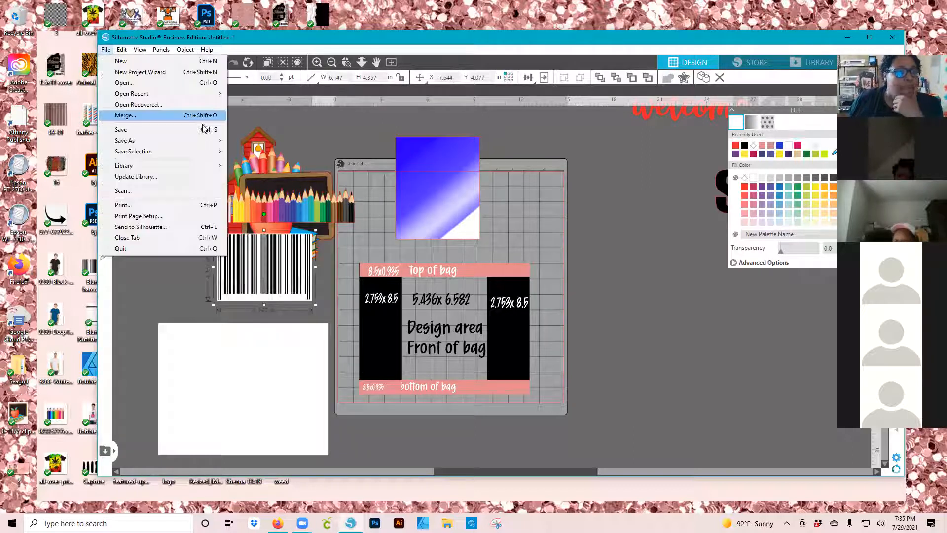
pyautogui.click(142, 114)
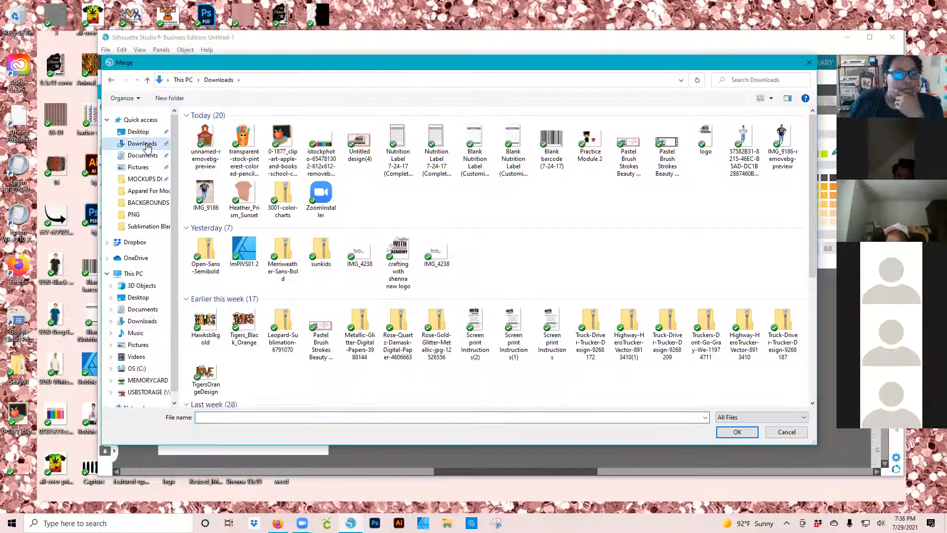
pyautogui.click(144, 134)
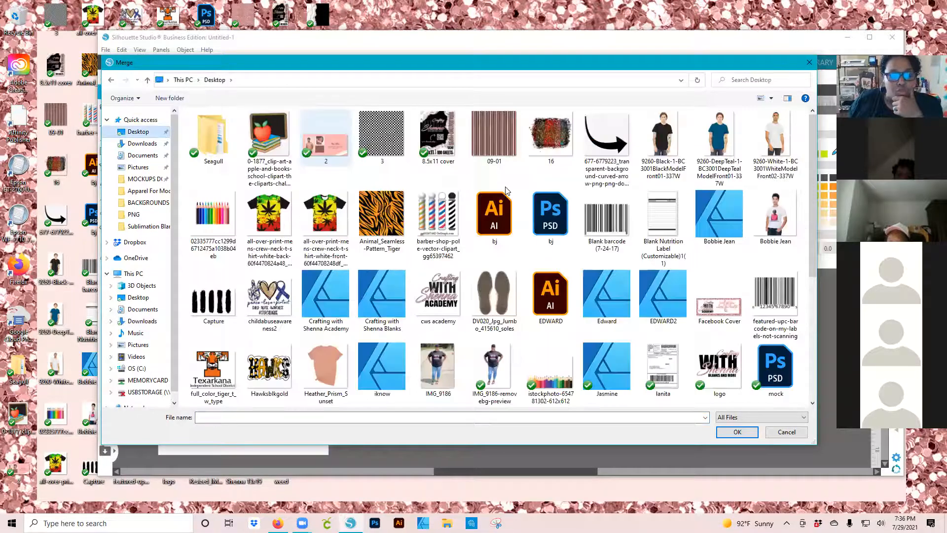
pyautogui.scroll(-3, 430, 273)
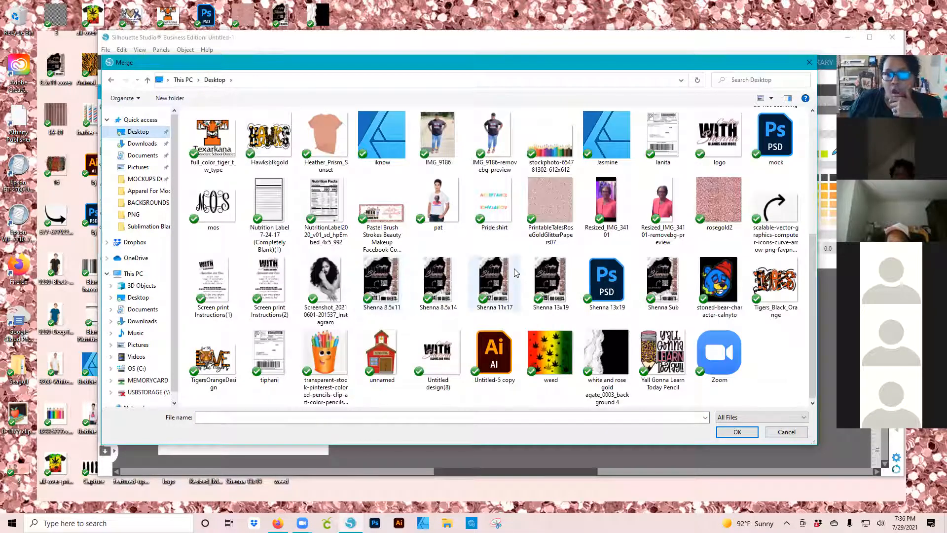
pyautogui.scroll(3, 514, 269)
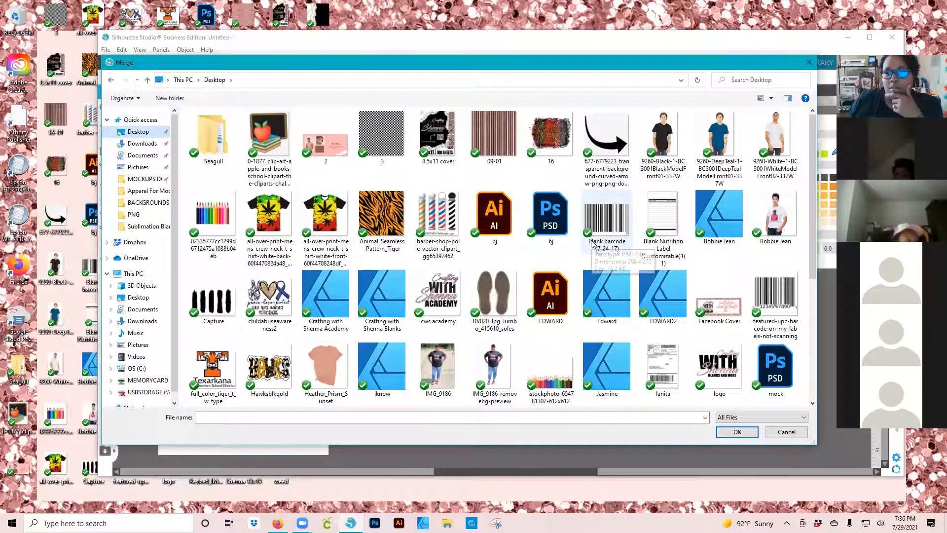
pyautogui.scroll(-3, 592, 245)
pyautogui.scroll(3, 657, 221)
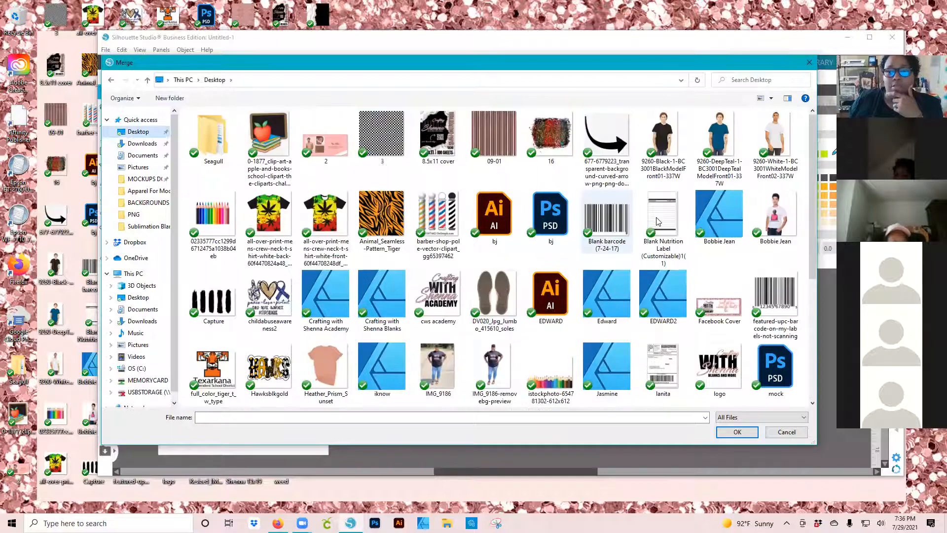
pyautogui.press('Escape')
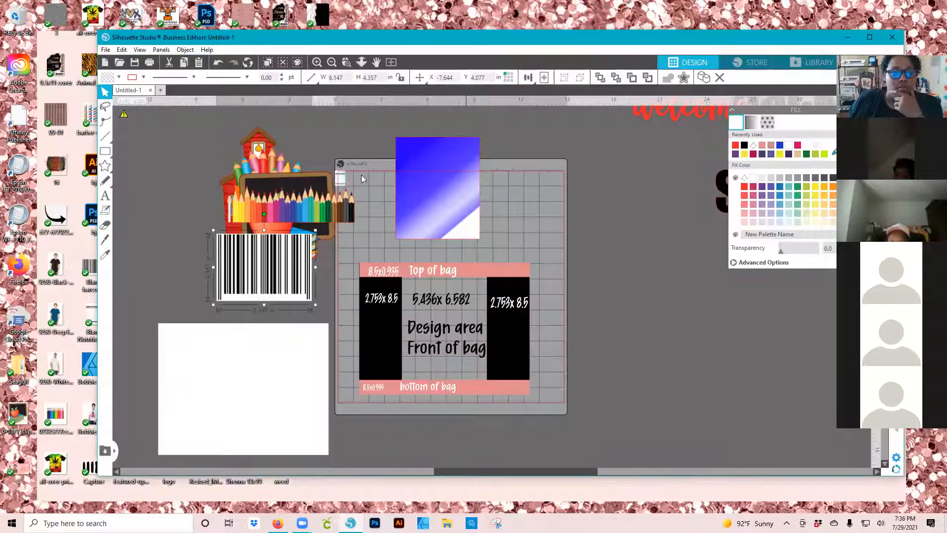
# Enlarge the nutrition label to about 5.9 x 8.8 in and move it to the right of the cutting mat
pyautogui.click(347, 189)
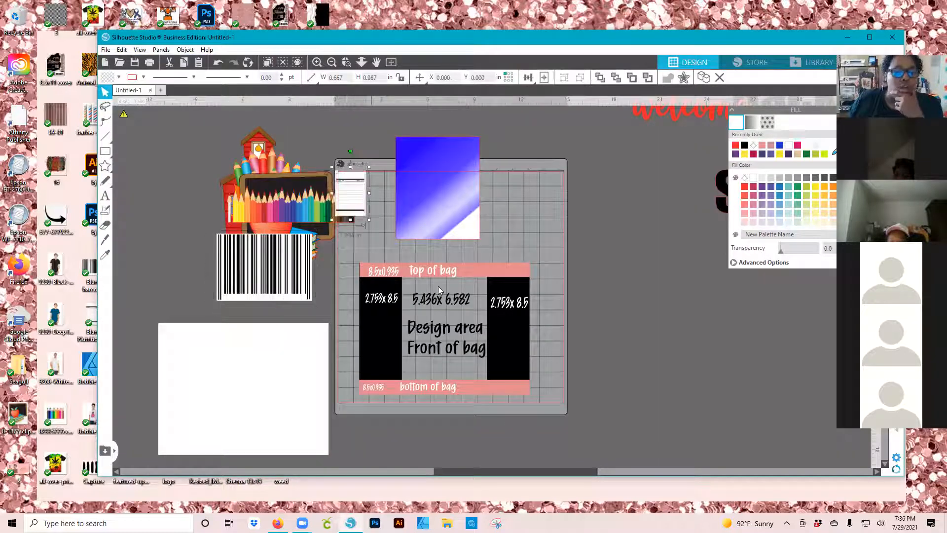
pyautogui.moveTo(382, 230); pyautogui.dragTo(430, 309)
pyautogui.moveTo(384, 228); pyautogui.dragTo(612, 197)
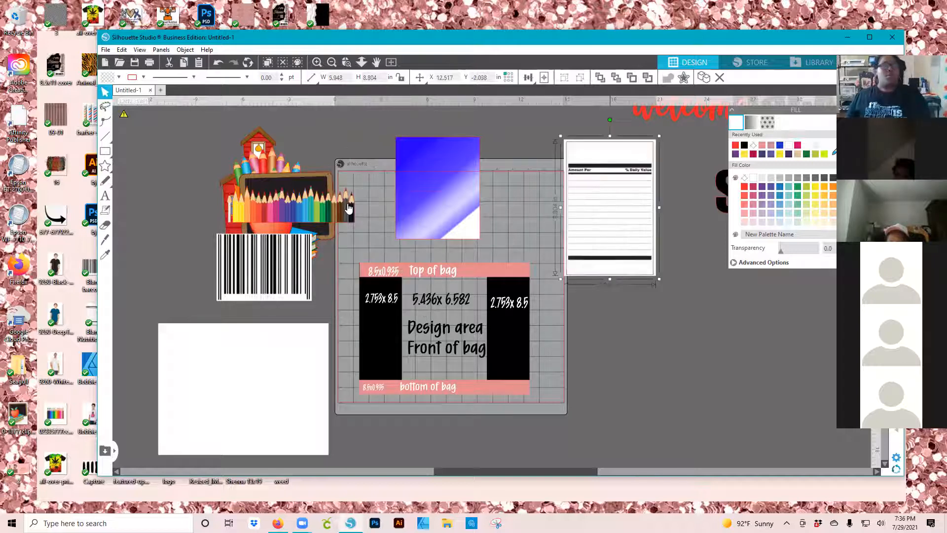
# Move the barcode, chalkboard, pencil cup and schoolhouse clip art to the empty area right of the mat, separating the overlapping pieces
pyautogui.moveTo(349, 159); pyautogui.dragTo(344, 190)
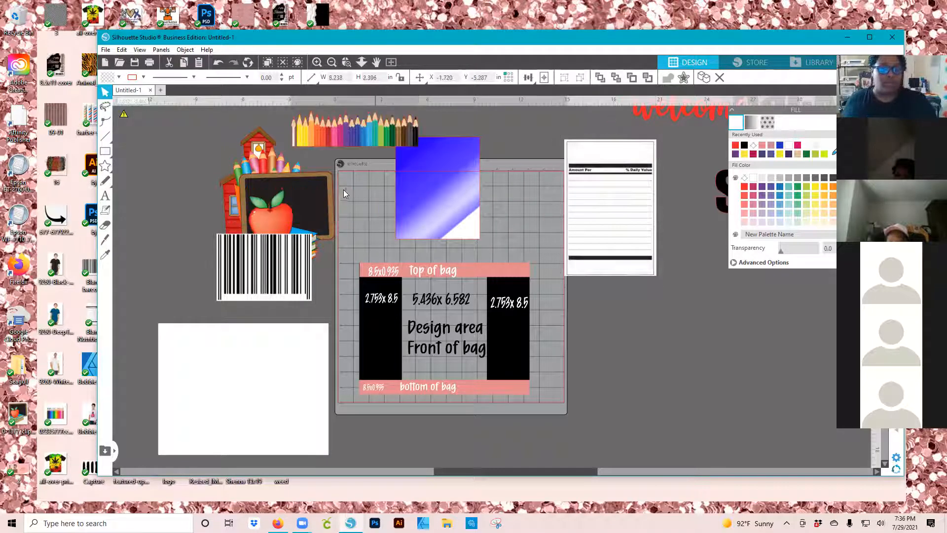
pyautogui.moveTo(281, 258); pyautogui.dragTo(318, 259)
pyautogui.click(755, 314)
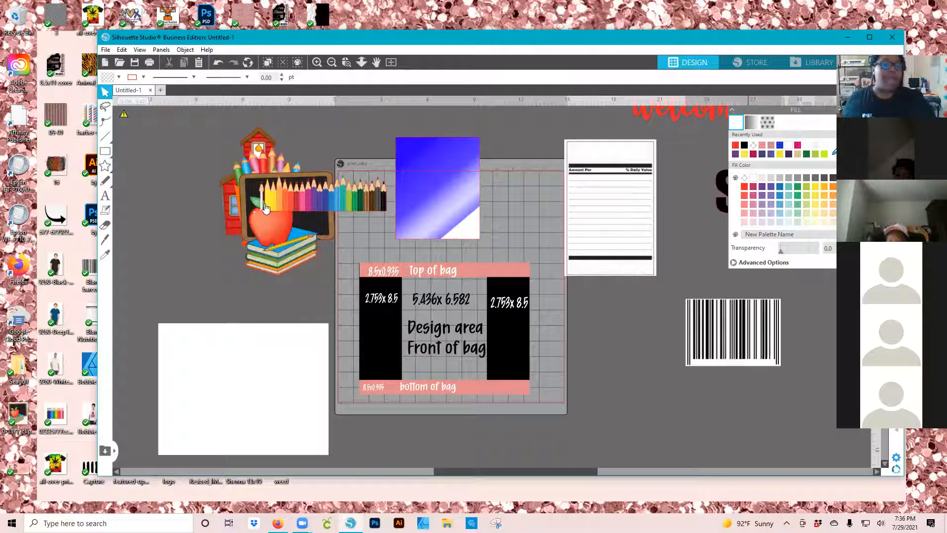
pyautogui.moveTo(262, 239); pyautogui.dragTo(605, 291)
pyautogui.click(626, 432)
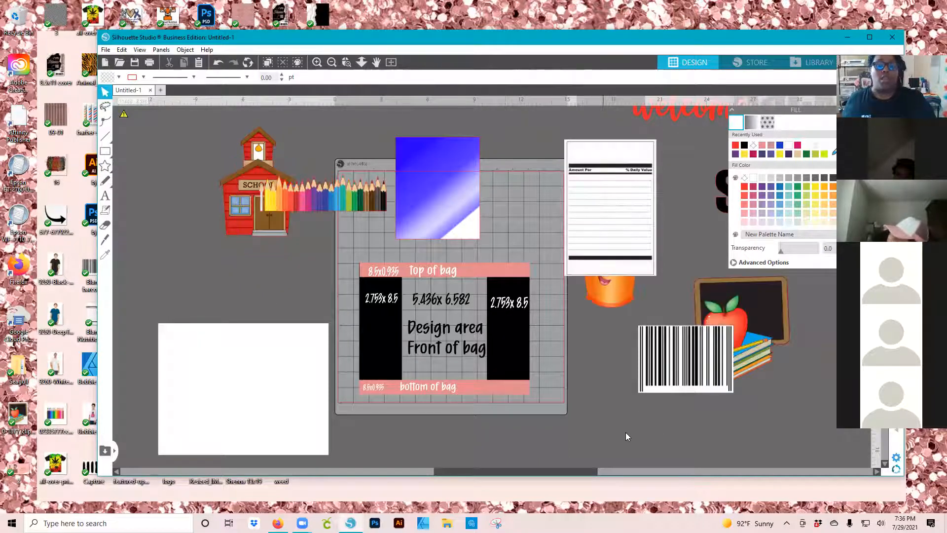
pyautogui.click(250, 184)
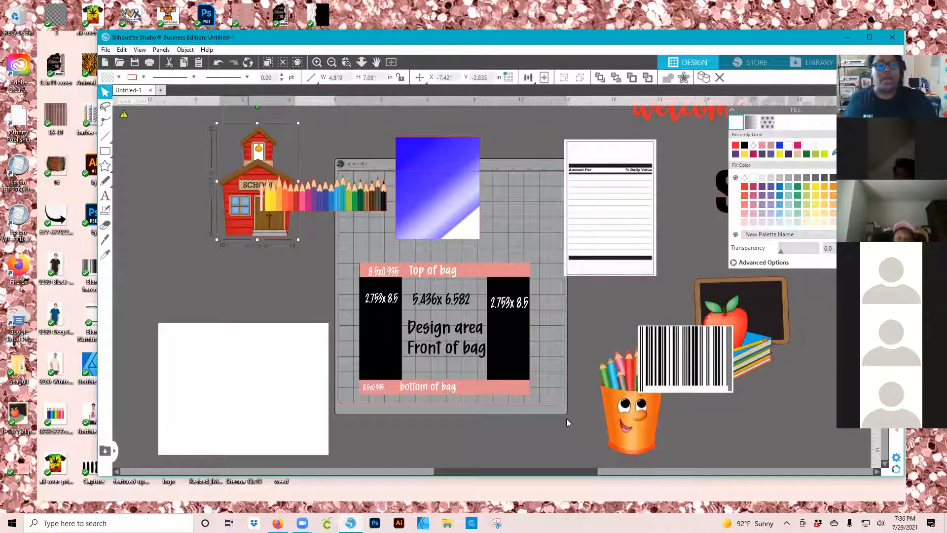
# Ungroup the bag template and shift the blue gradient rectangle slightly down toward it
pyautogui.click(441, 328)
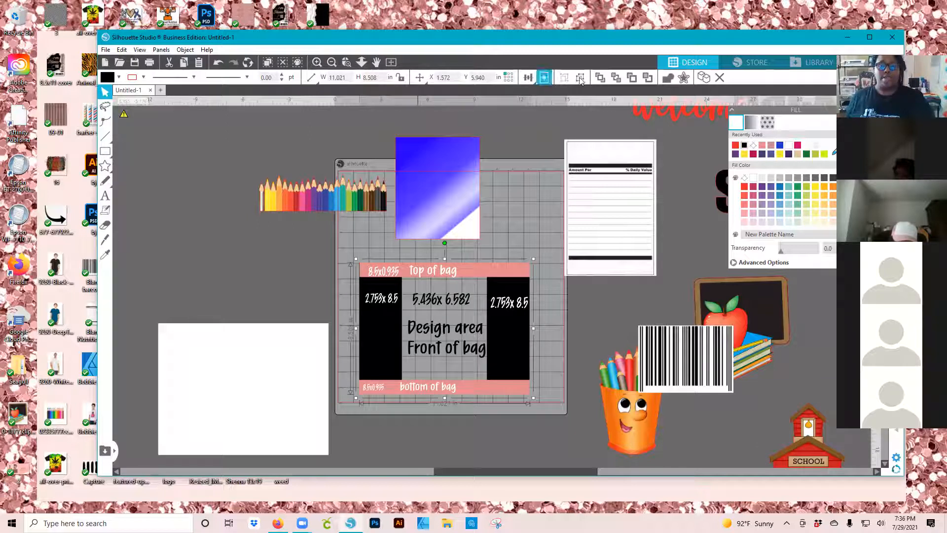
pyautogui.click(522, 176)
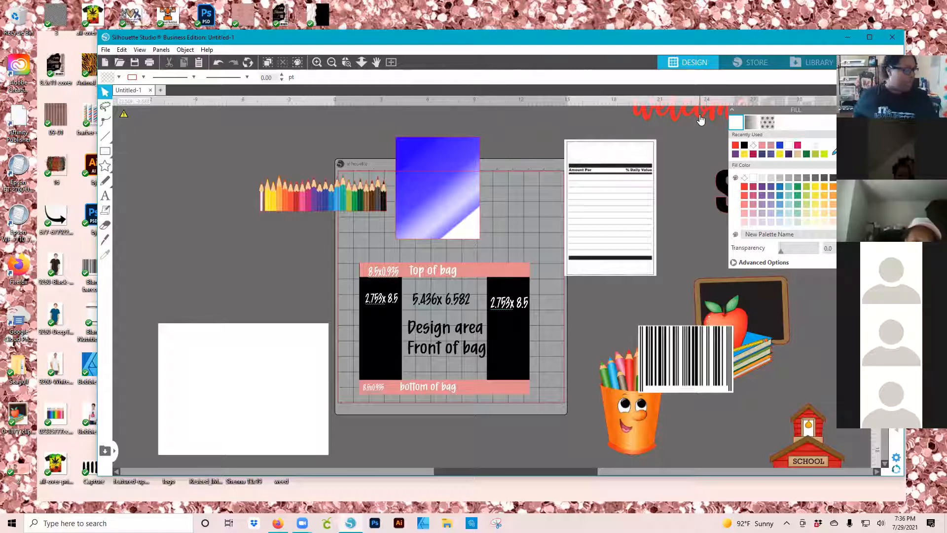
pyautogui.click(458, 154)
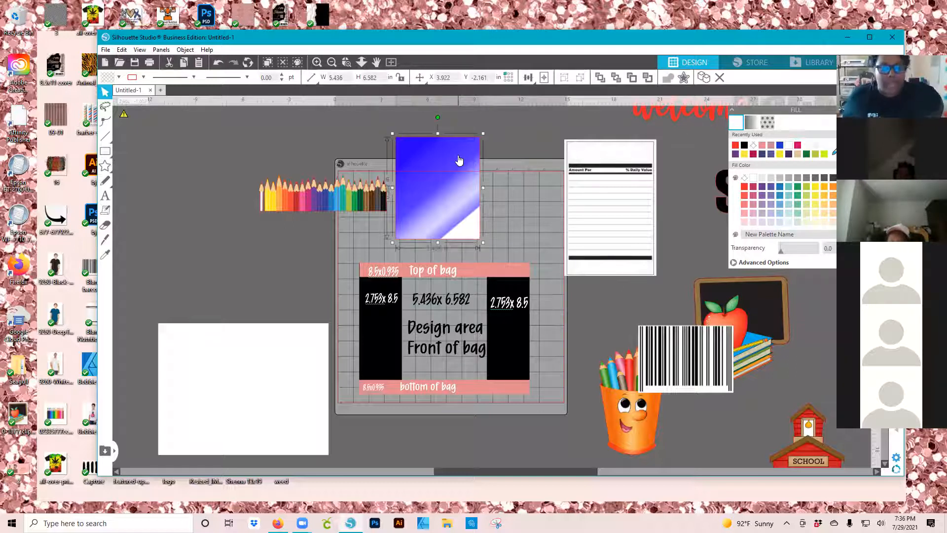
pyautogui.moveTo(462, 175); pyautogui.dragTo(460, 173)
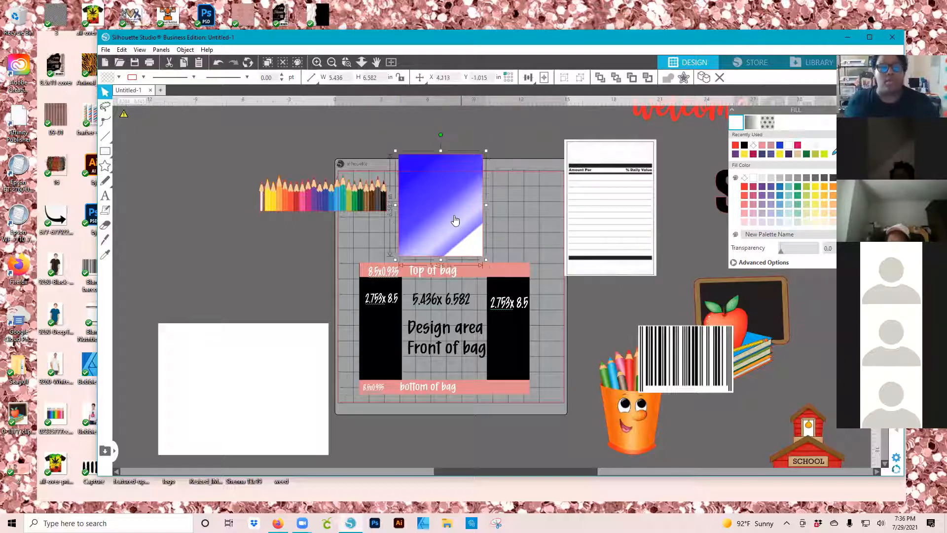
# Try a red fill on the front-panel rectangle, then fill it with white and adjust its position above the template
pyautogui.click(735, 146)
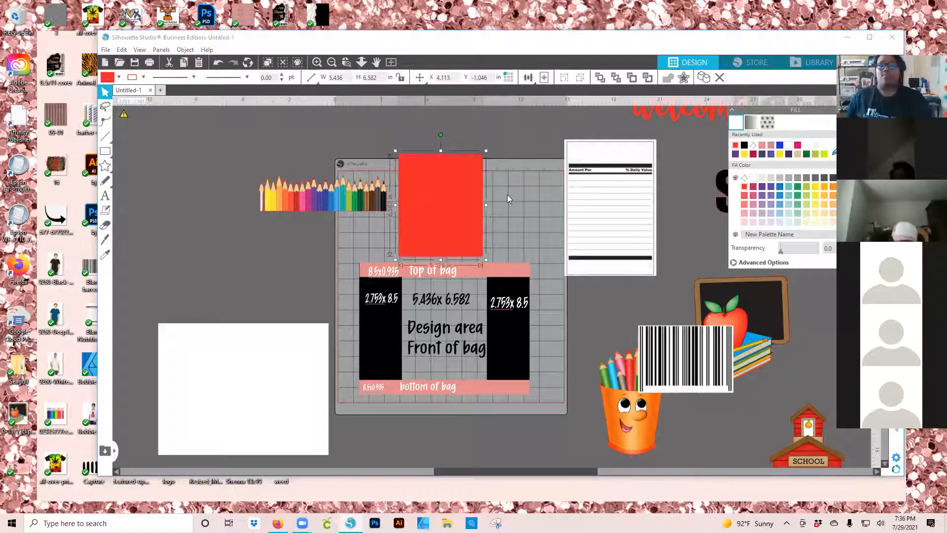
pyautogui.click(435, 190)
pyautogui.moveTo(435, 191); pyautogui.dragTo(442, 193)
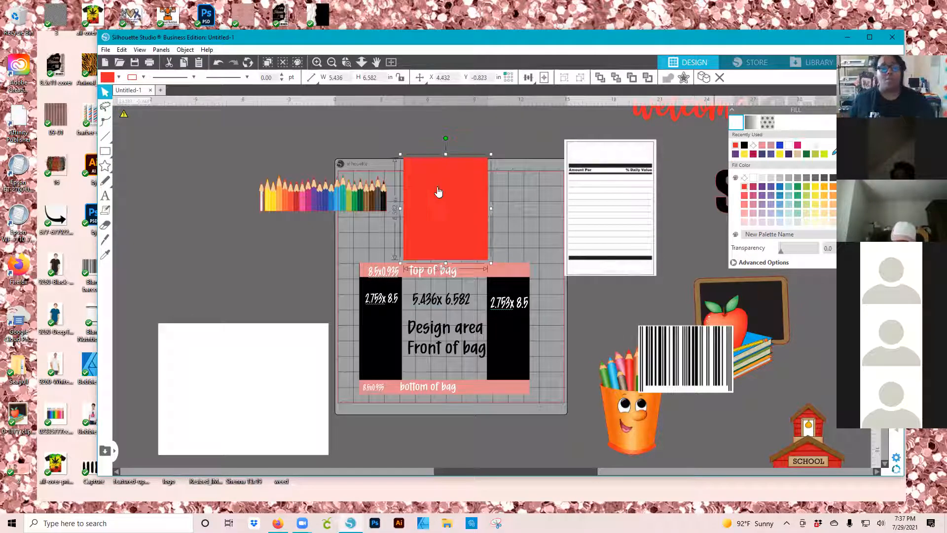
pyautogui.moveTo(449, 201); pyautogui.dragTo(449, 200)
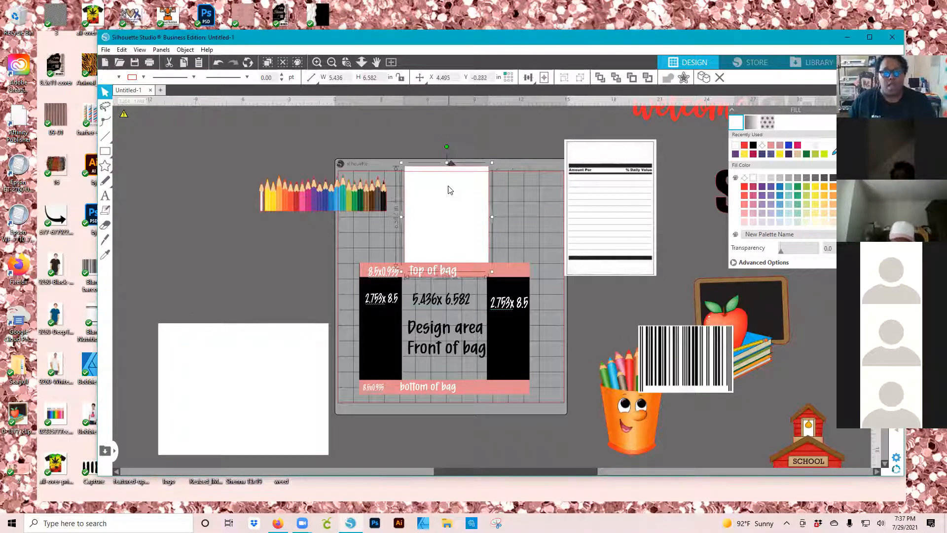
# Move the pencil row beside the nutrition label and place the red "welcome" text across the upper part of the white rectangle
pyautogui.moveTo(484, 173); pyautogui.dragTo(443, 187)
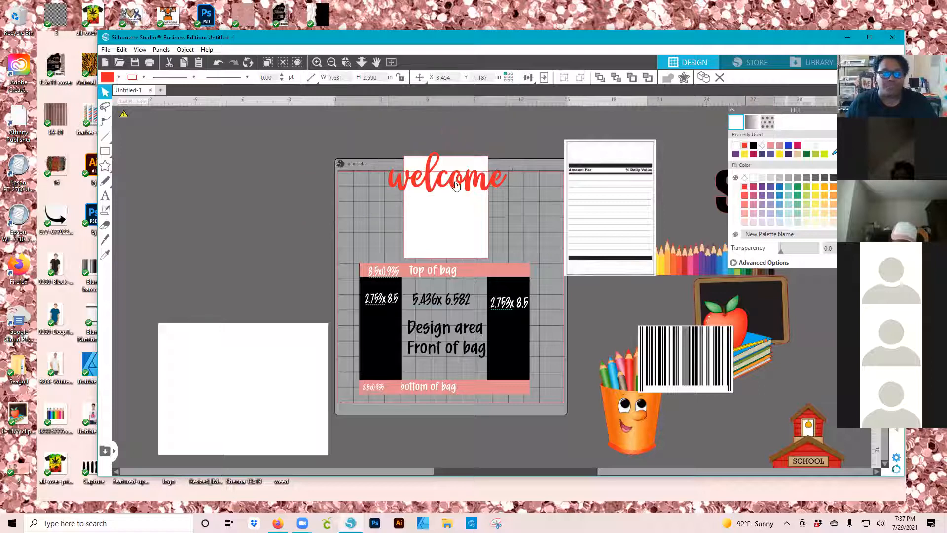
# Clear the bag template's labels, moving the top-of-bag texts and left side dimension off the mat and deleting the remaining texts
pyautogui.moveTo(435, 271); pyautogui.dragTo(252, 215)
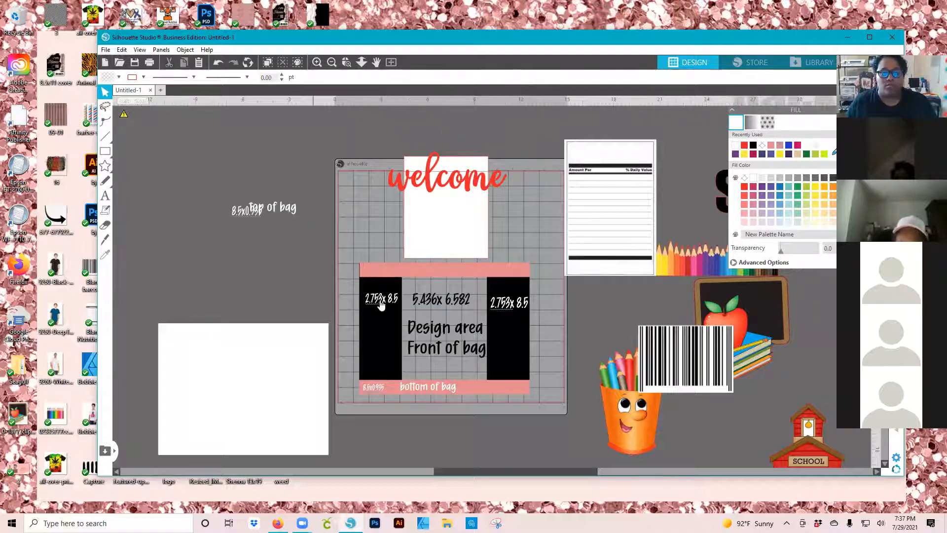
pyautogui.moveTo(356, 298); pyautogui.dragTo(269, 257)
pyautogui.click(430, 299)
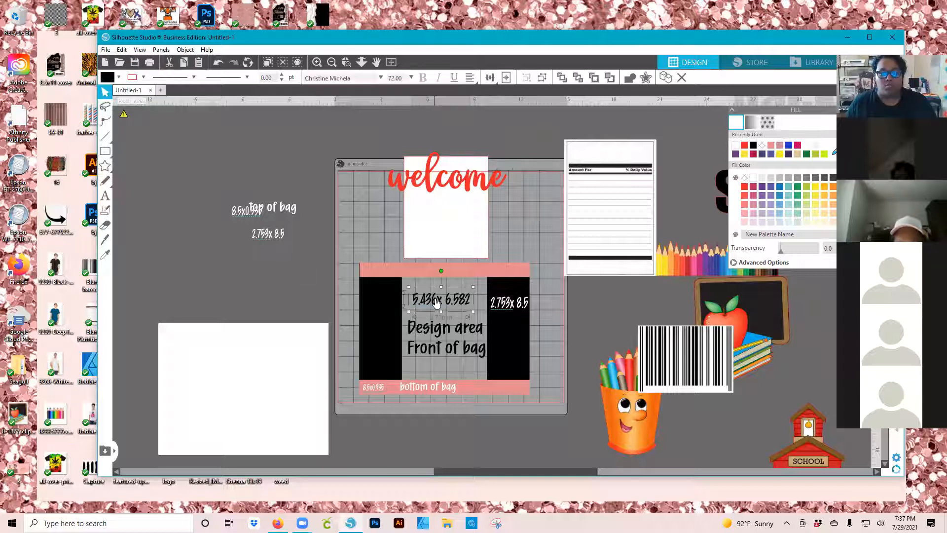
pyautogui.press('Delete')
pyautogui.click(454, 348)
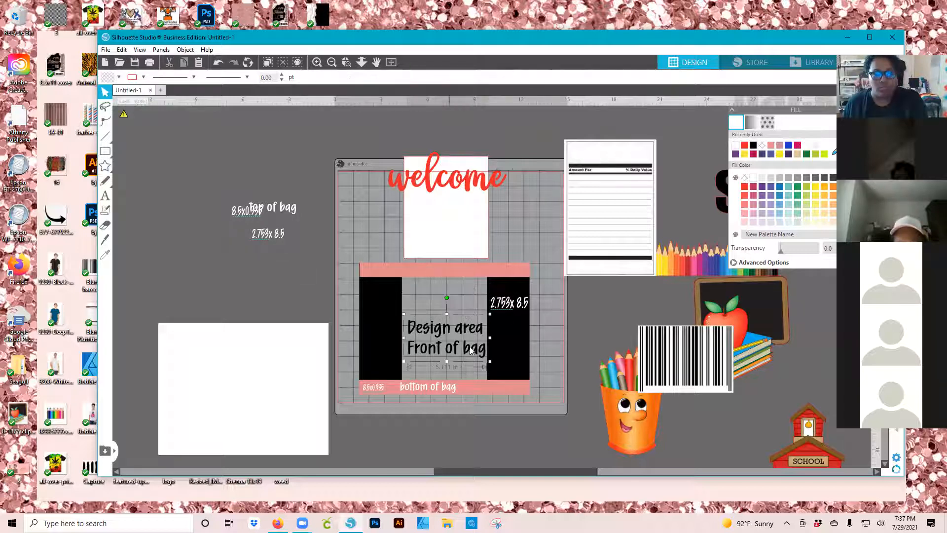
pyautogui.press('Delete')
pyautogui.press('Delete')
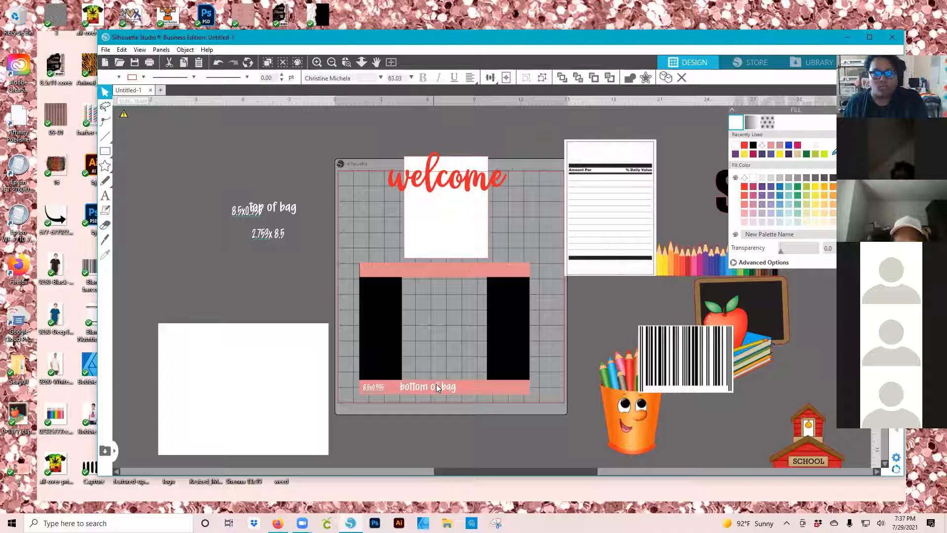
pyautogui.press('Delete')
pyautogui.click(382, 388)
pyautogui.press('Delete')
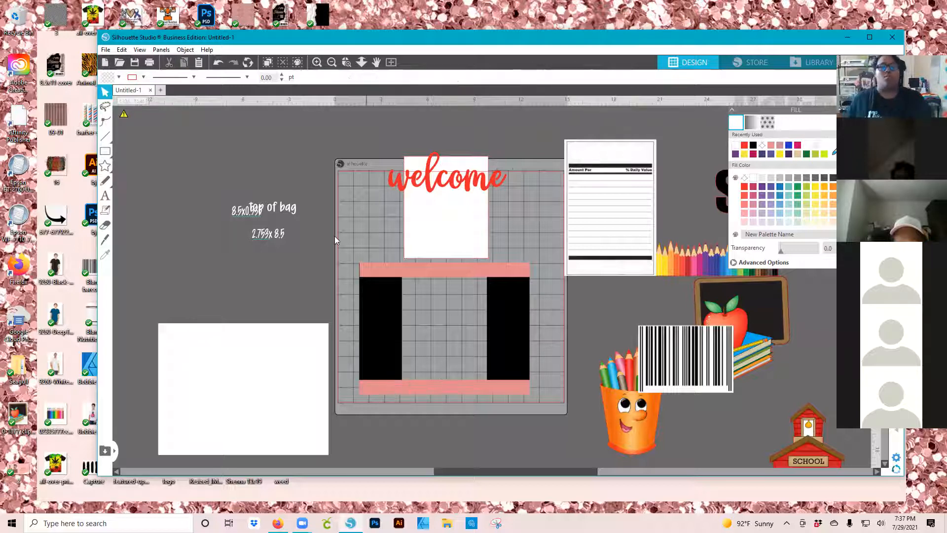
# Widen the white rectangle to about 5.6 in to fill the gap between the black side panels, then return it above the template
pyautogui.moveTo(452, 216); pyautogui.dragTo(492, 331)
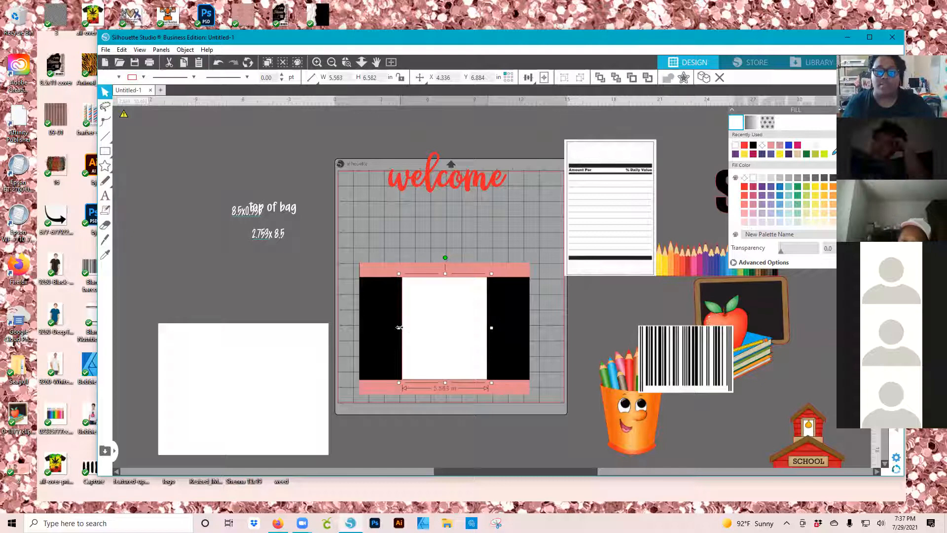
pyautogui.moveTo(399, 328); pyautogui.dragTo(459, 178)
# Shrink "welcome" to about 4.3 in wide and "Back to School" to about 98 pt, placing them together on the white rectangle
pyautogui.click(510, 197)
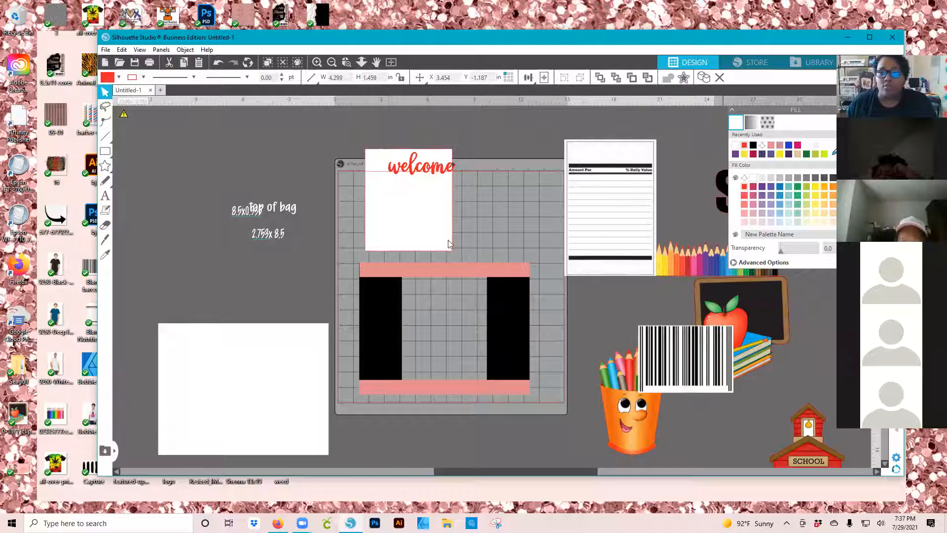
pyautogui.hotkey('ctrl', 'v')
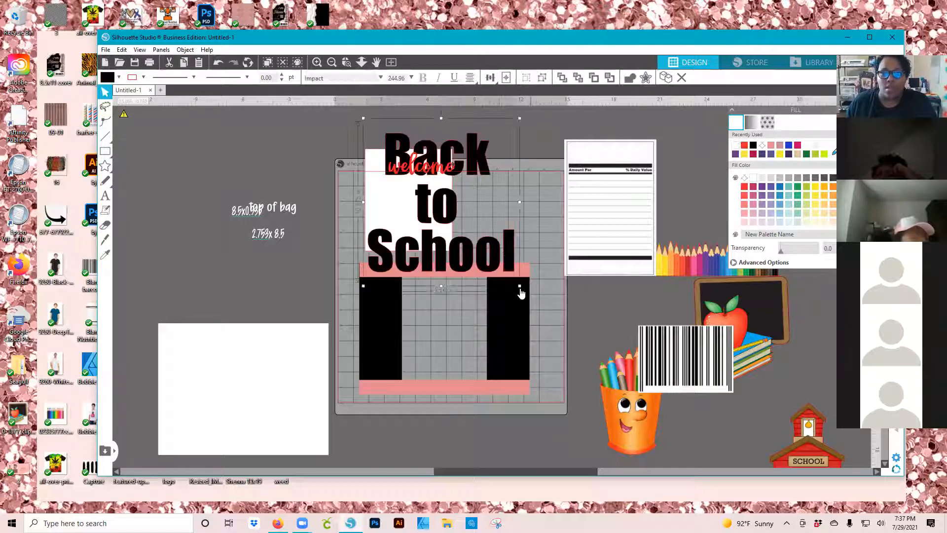
pyautogui.moveTo(520, 286); pyautogui.dragTo(417, 239)
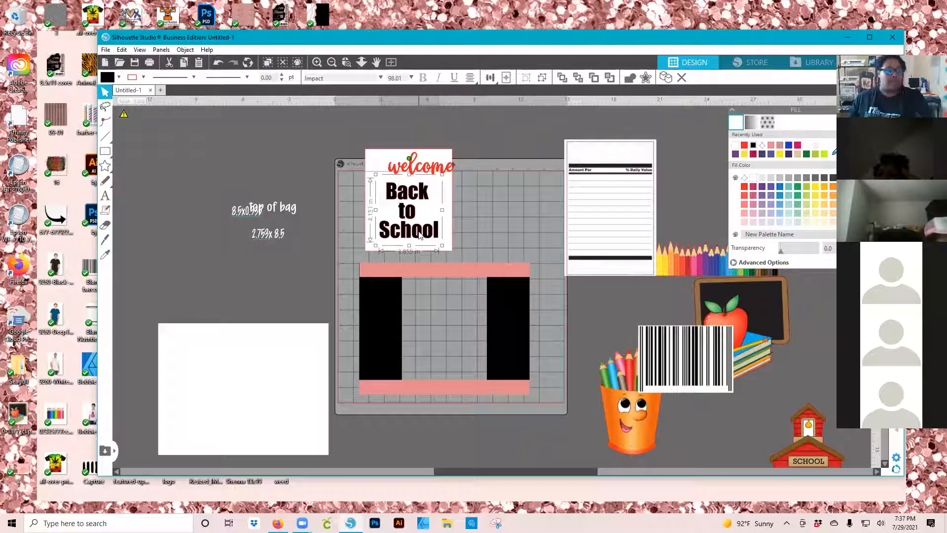
# Position "welcome" directly above "Back to School" on the white rectangle and shift the whole front panel sideways toward the mat's centre
pyautogui.moveTo(436, 169); pyautogui.dragTo(426, 175)
pyautogui.click(446, 212)
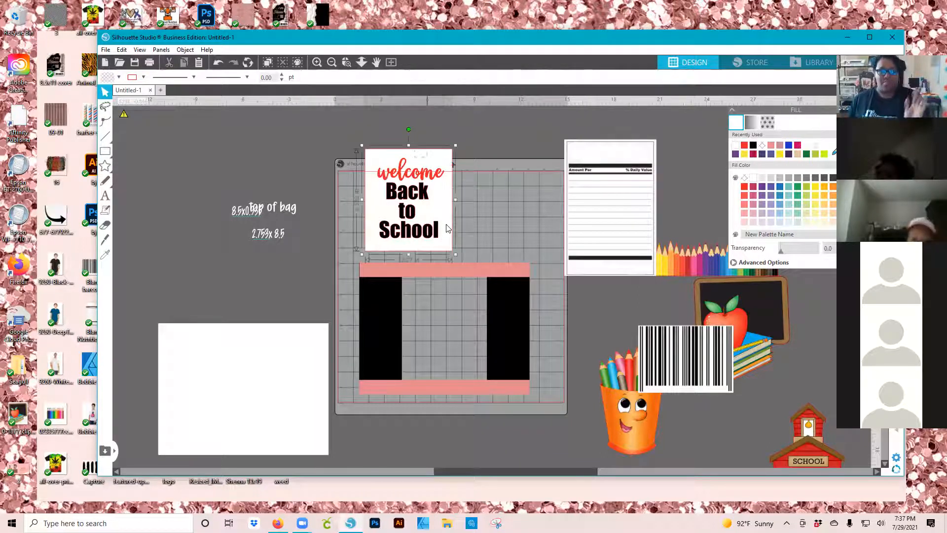
pyautogui.moveTo(443, 208); pyautogui.dragTo(477, 212)
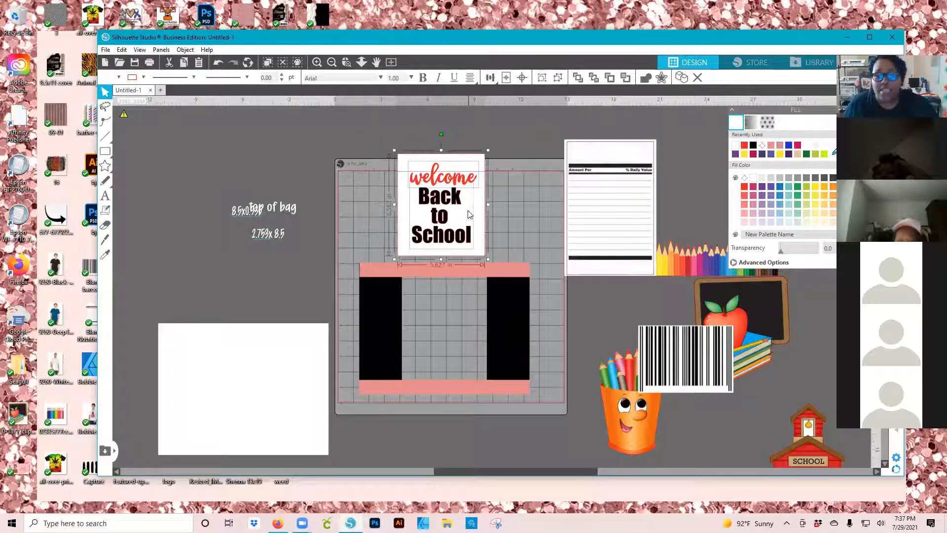
# Group the bag template pieces and move them off the mat to its left, bringing the front panel down onto the mat
pyautogui.click(535, 397)
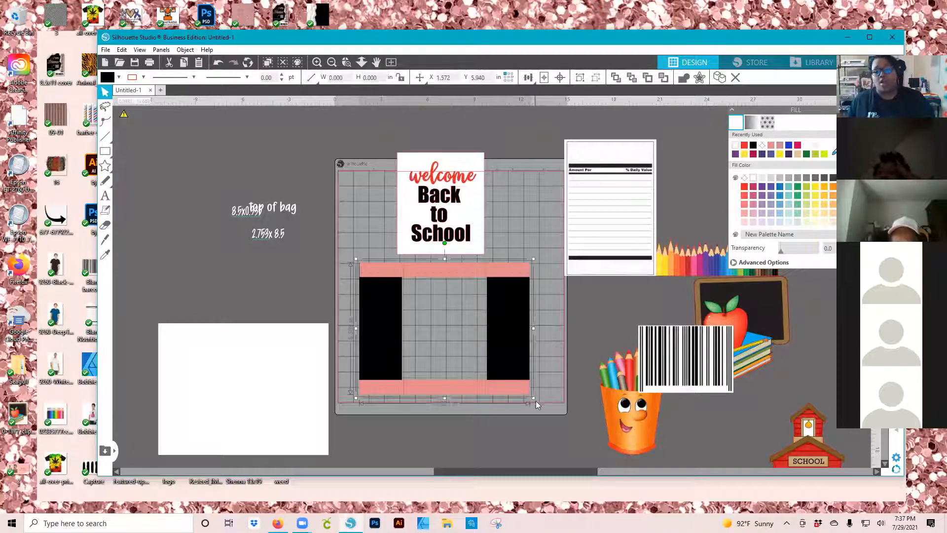
pyautogui.click(581, 77)
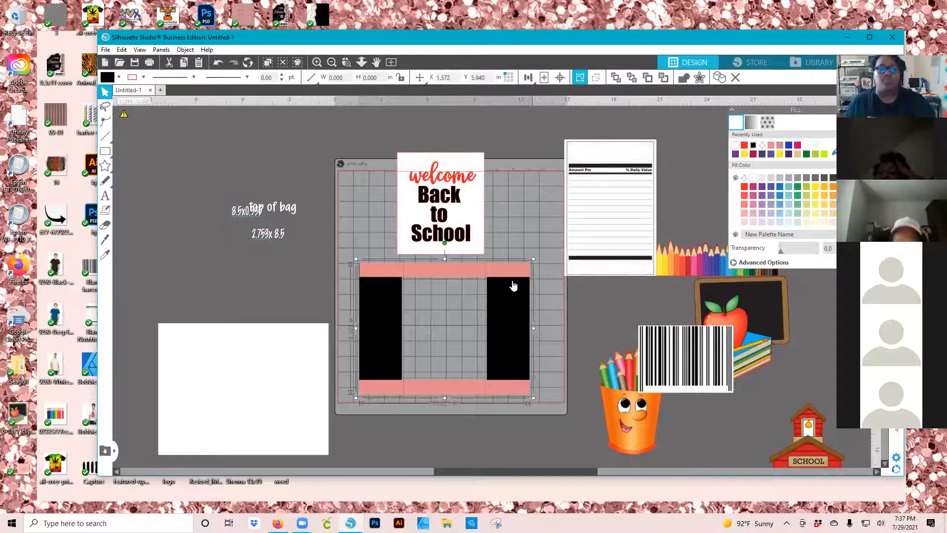
pyautogui.click(456, 202)
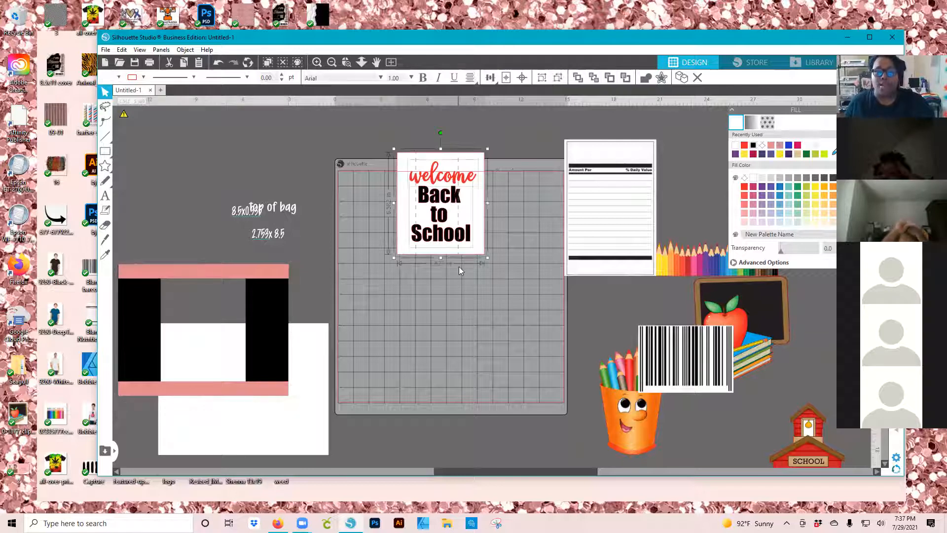
# Try the comic action words printable pattern as the fill of the "Back to School" text
pyautogui.moveTo(790, 110); pyautogui.dragTo(565, 128)
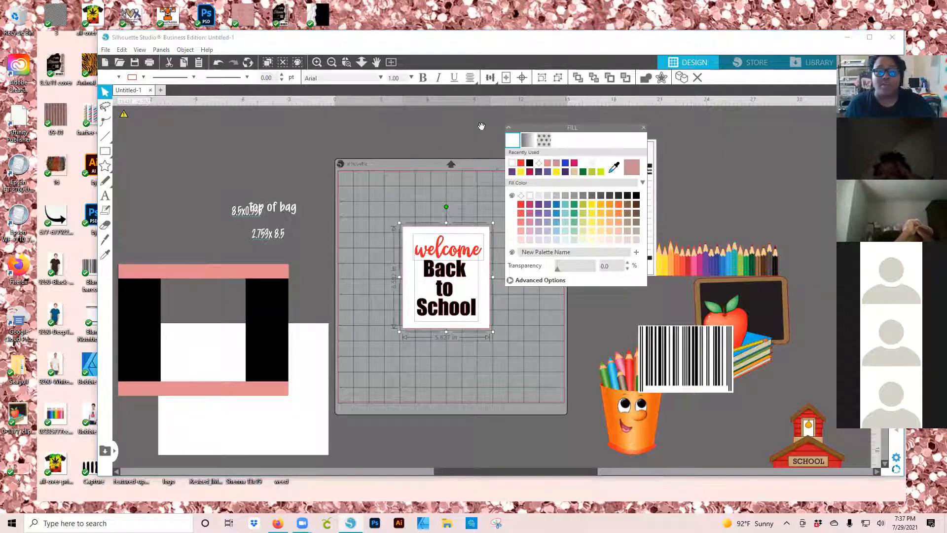
pyautogui.moveTo(624, 127); pyautogui.dragTo(513, 122)
pyautogui.moveTo(591, 125); pyautogui.dragTo(601, 125)
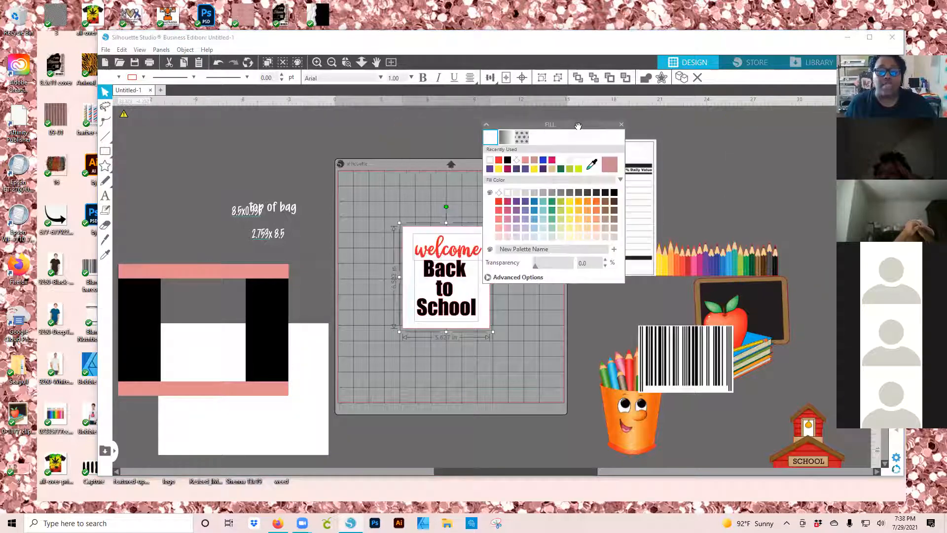
pyautogui.click(461, 273)
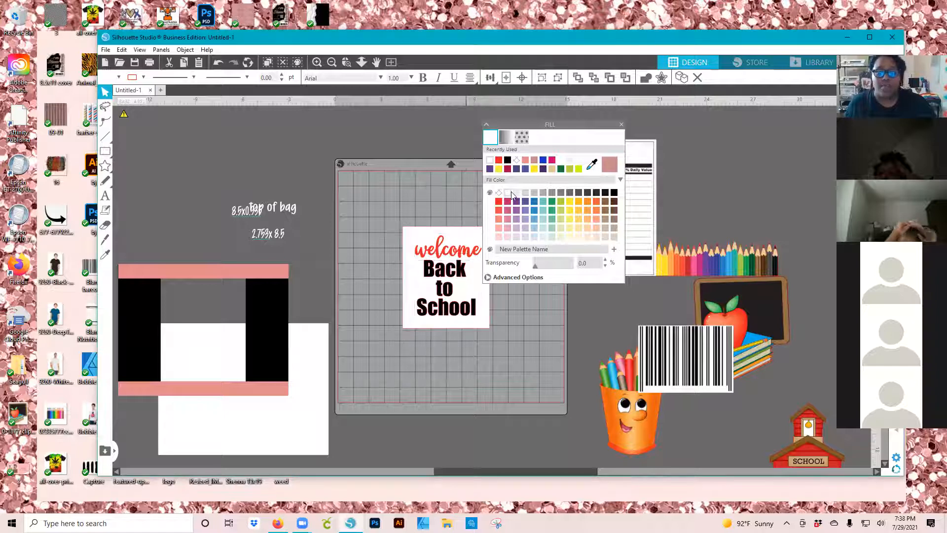
pyautogui.click(521, 137)
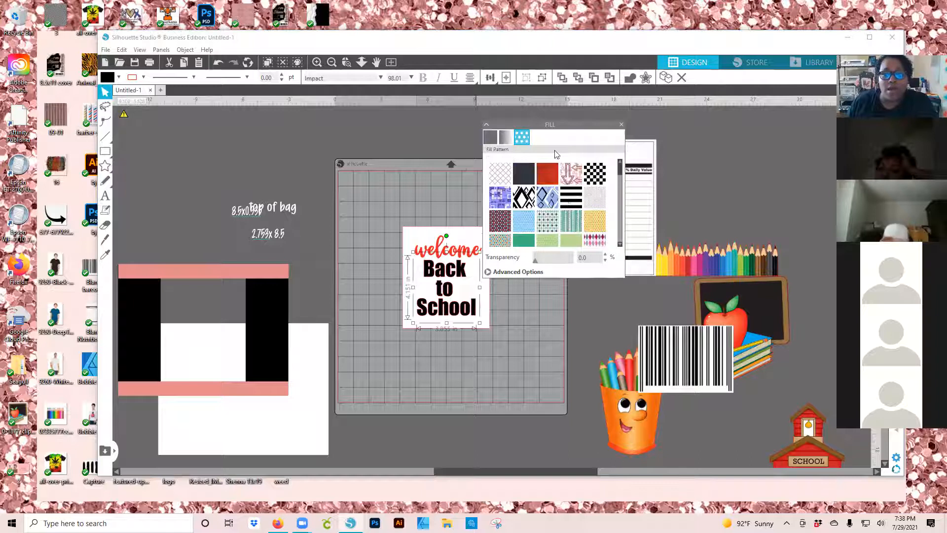
pyautogui.scroll(-3, 564, 200)
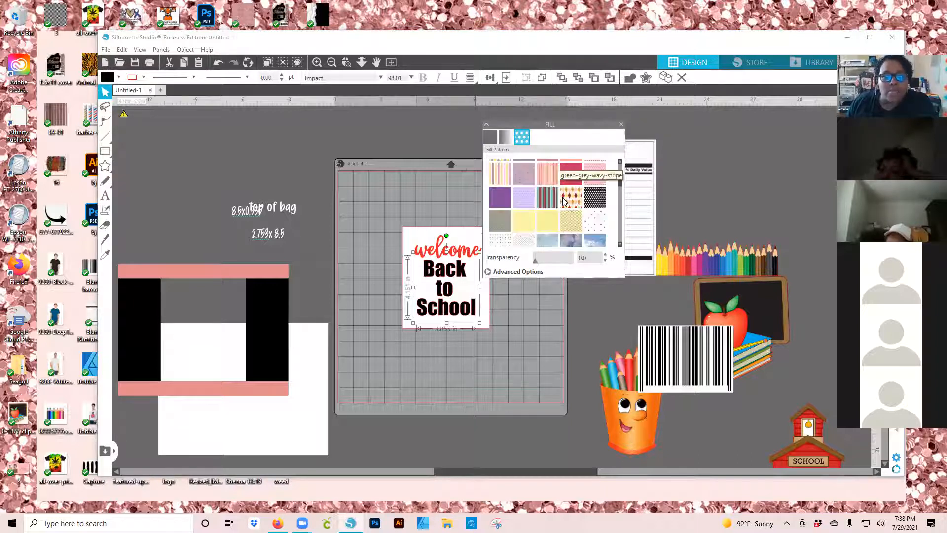
pyautogui.scroll(-3, 563, 202)
pyautogui.scroll(-3, 564, 203)
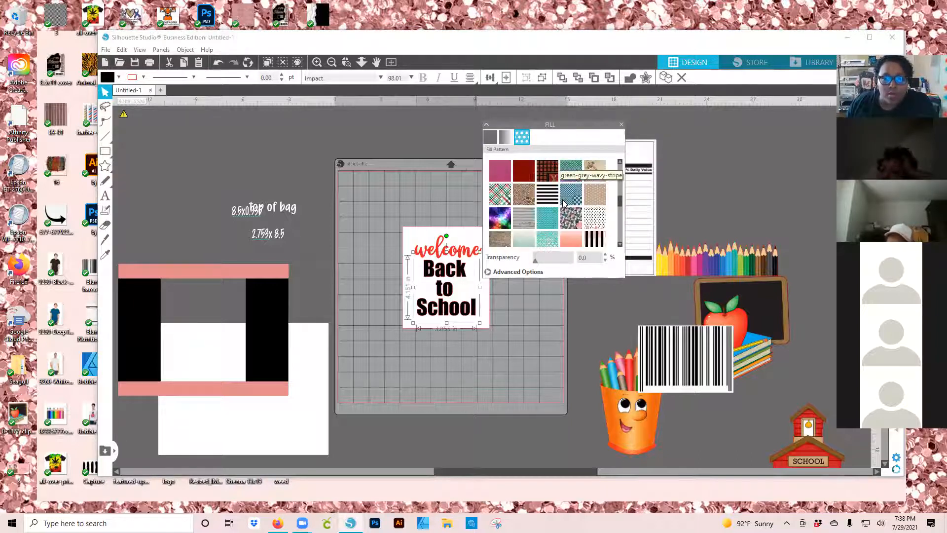
pyautogui.scroll(-3, 564, 202)
pyautogui.scroll(-3, 564, 202)
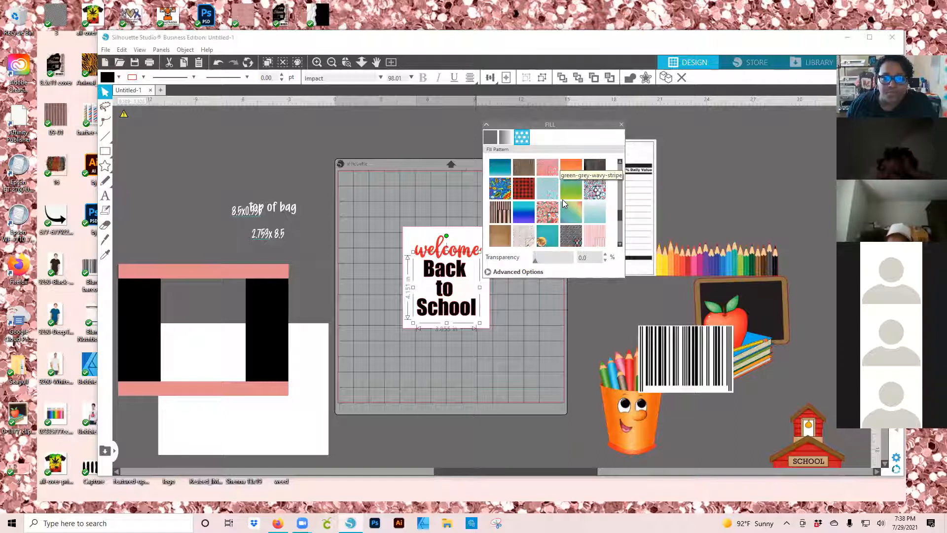
pyautogui.click(498, 193)
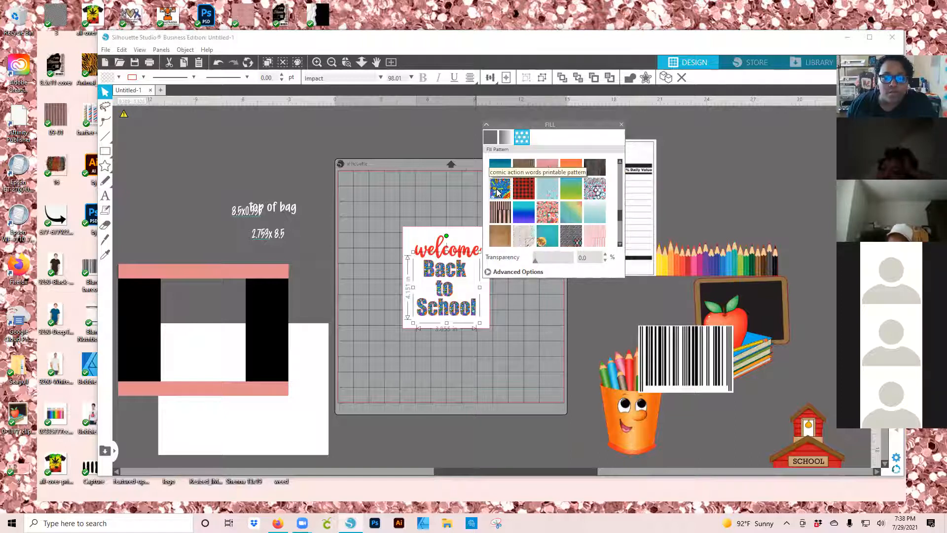
# Try the plain blue pattern and the turquoise-and-black galaxy pattern on the "Back to School" text
pyautogui.scroll(-3, 522, 205)
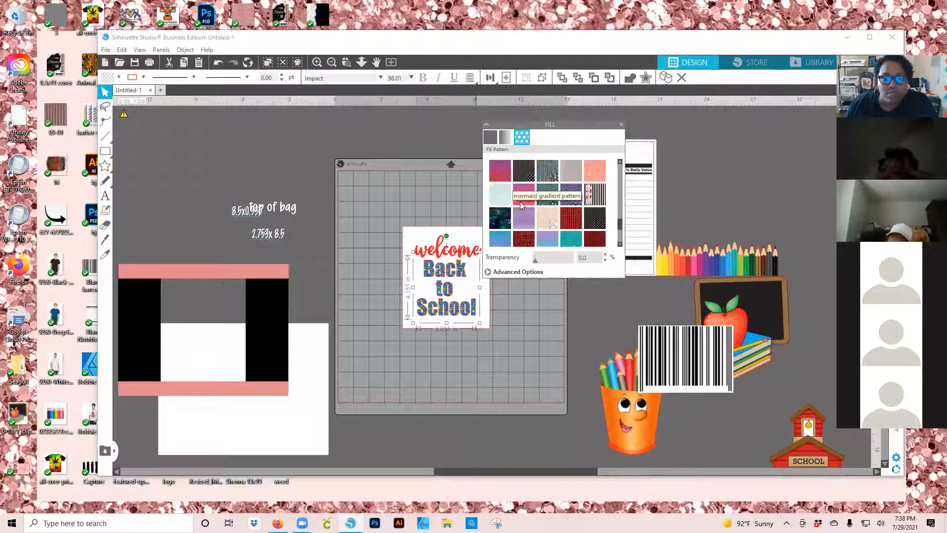
pyautogui.scroll(-1, 521, 205)
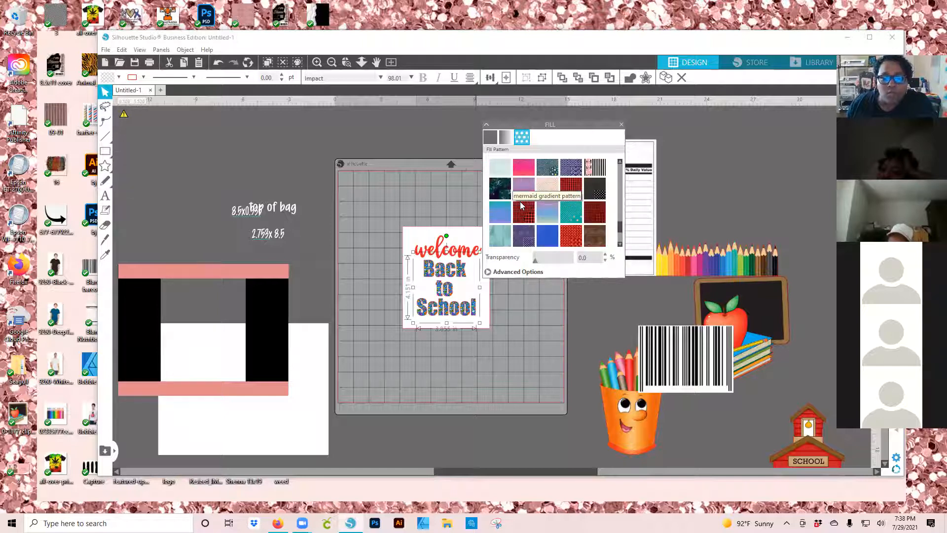
pyautogui.scroll(-3, 522, 205)
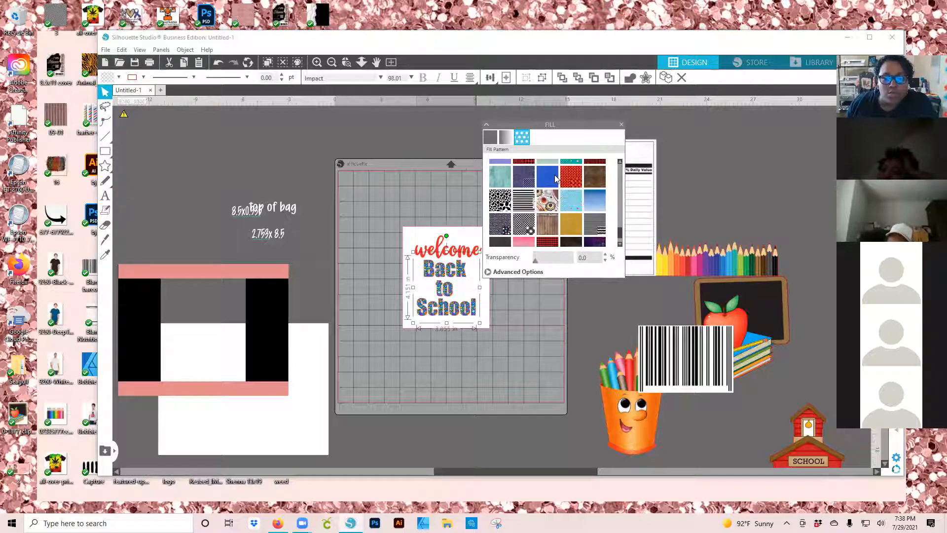
pyautogui.click(547, 176)
pyautogui.scroll(-2, 557, 229)
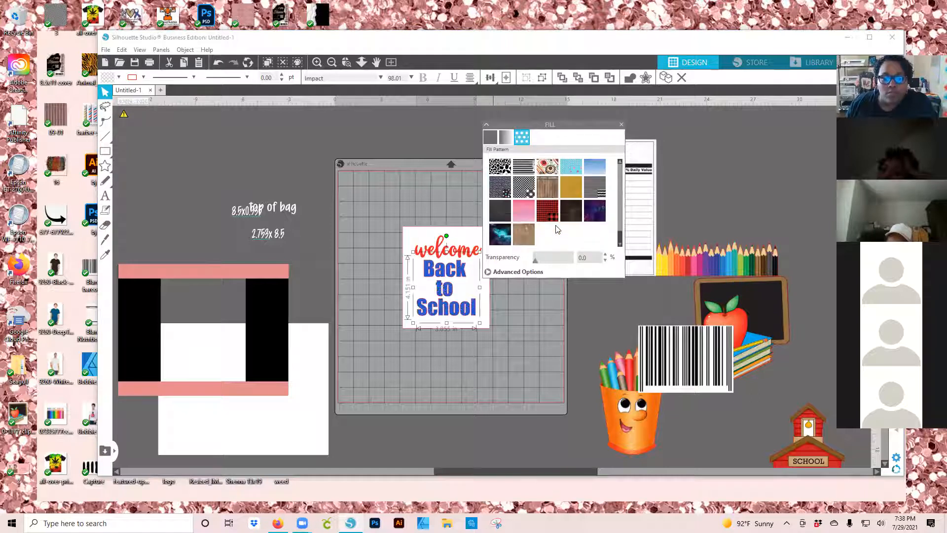
pyautogui.click(496, 237)
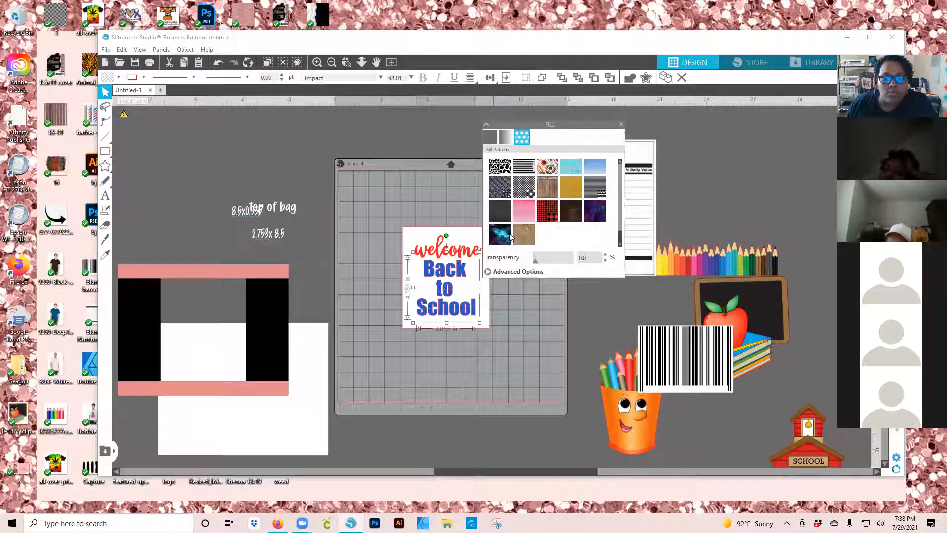
# Fill the "Back to School" text with the pastel purple, blue and yellow gradient pattern
pyautogui.scroll(2, 546, 202)
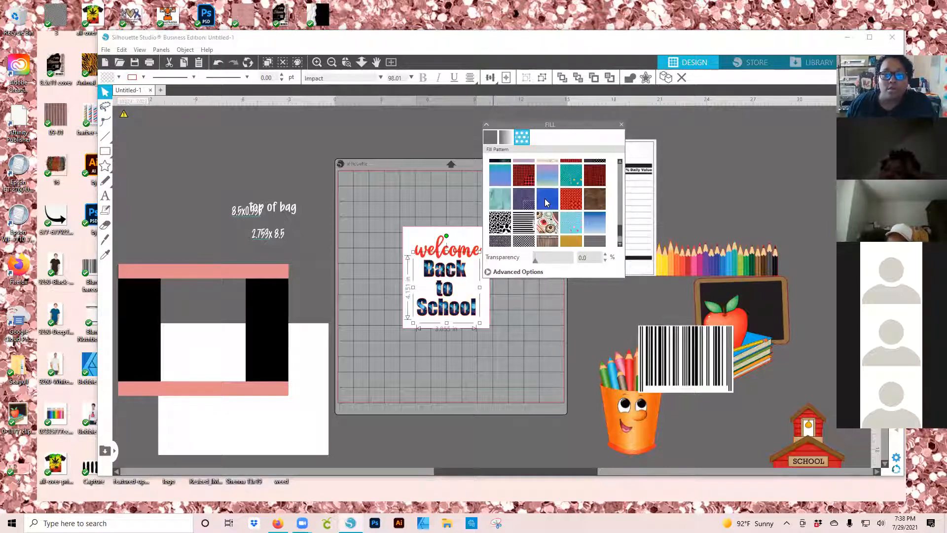
pyautogui.click(547, 198)
pyautogui.click(548, 175)
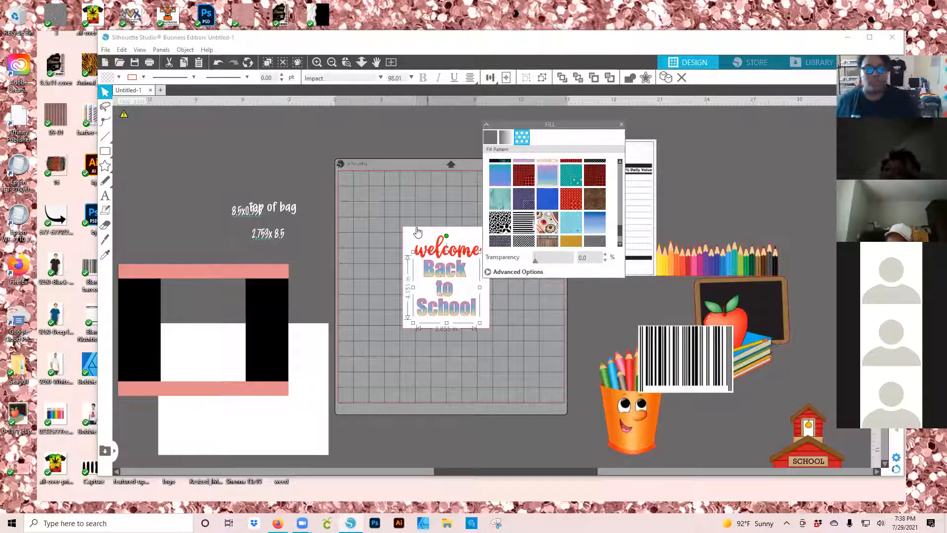
# Try a pale green sampled from the "Back to School" gradient as the solid fill of the "welcome" text
pyautogui.click(466, 255)
pyautogui.click(466, 255)
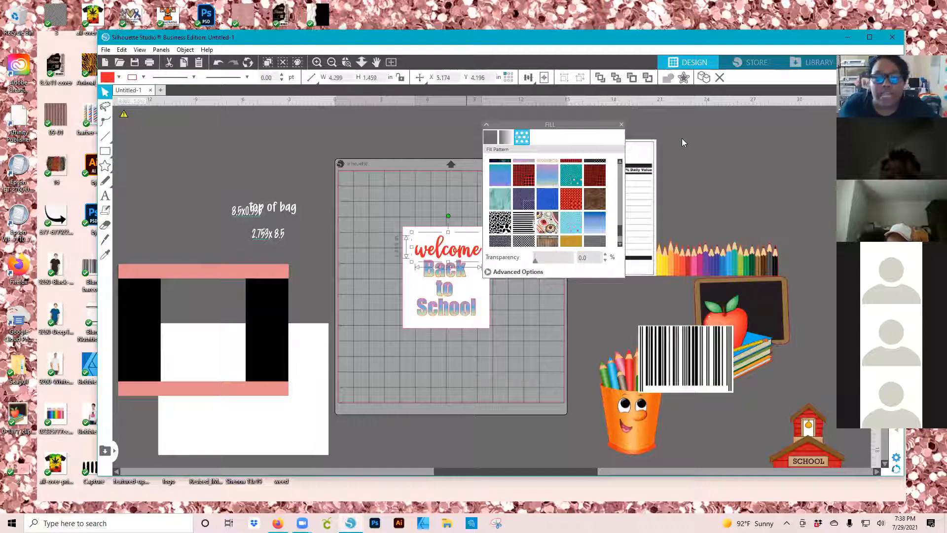
pyautogui.click(490, 137)
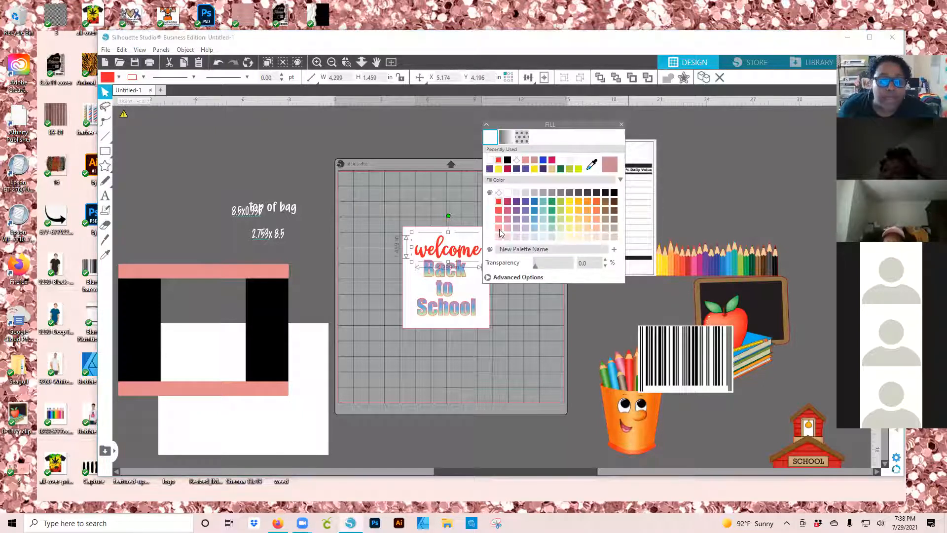
pyautogui.click(317, 62)
pyautogui.click(317, 63)
pyautogui.click(316, 62)
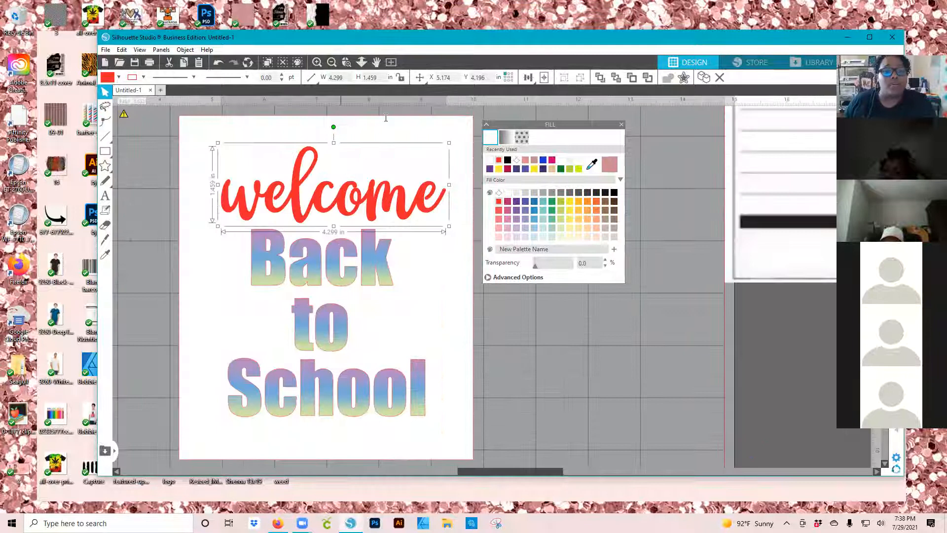
pyautogui.scroll(-2, 531, 401)
pyautogui.moveTo(540, 472); pyautogui.dragTo(502, 470)
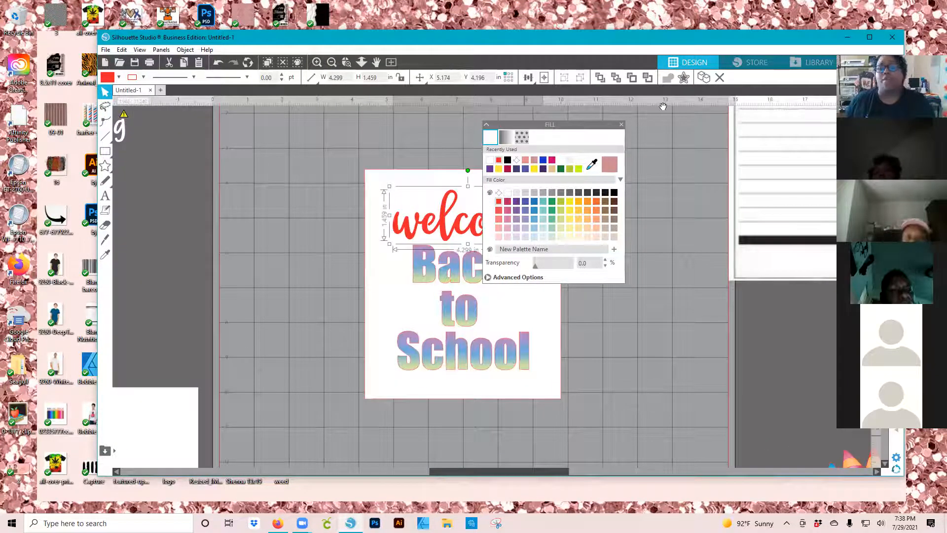
pyautogui.moveTo(587, 128); pyautogui.dragTo(673, 105)
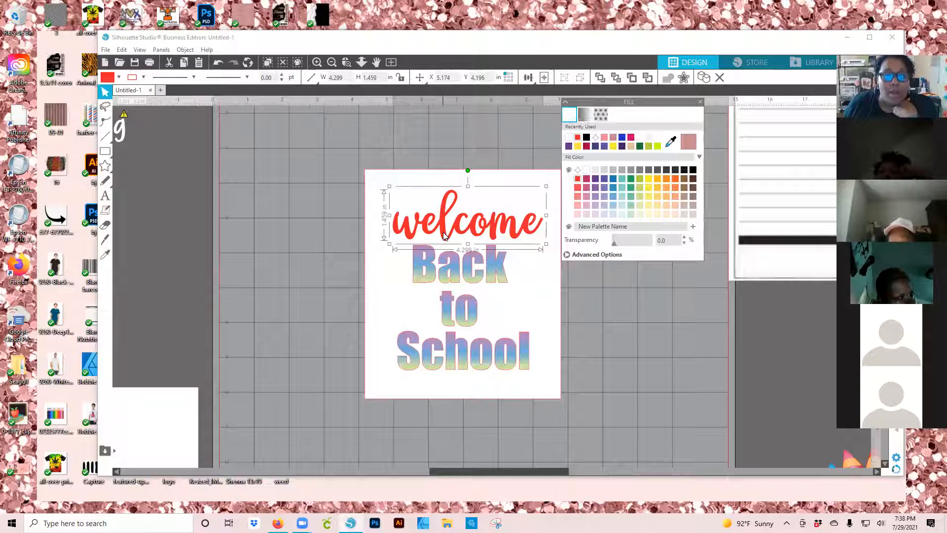
pyautogui.click(641, 141)
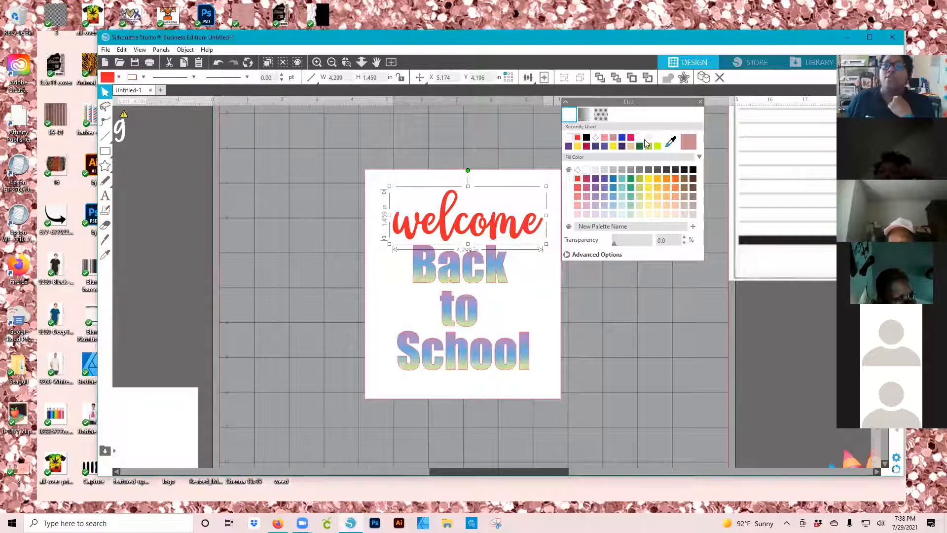
pyautogui.click(671, 144)
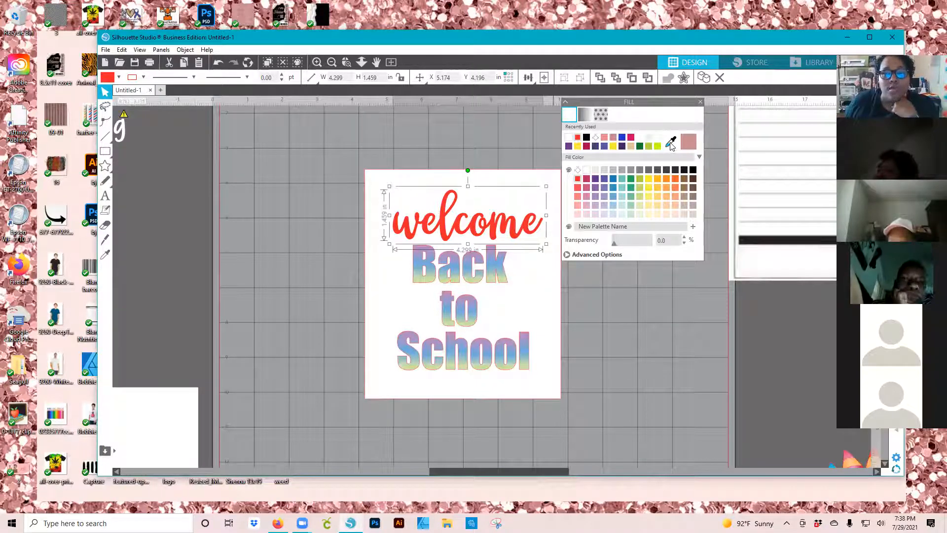
pyautogui.click(477, 276)
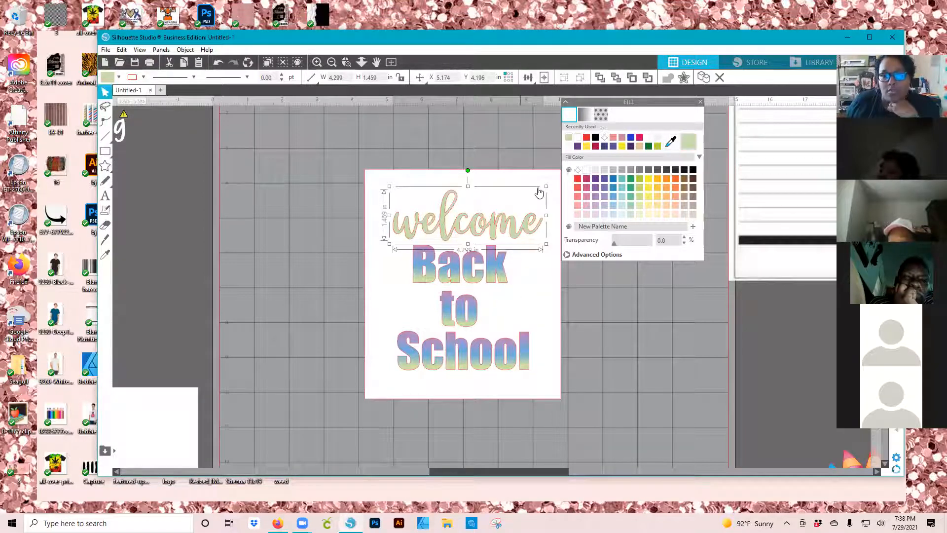
# Offset "welcome" by 0.045 in with rounded corners and fill the offset with purple sampled from the "Back to School" gradient
pyautogui.click(683, 78)
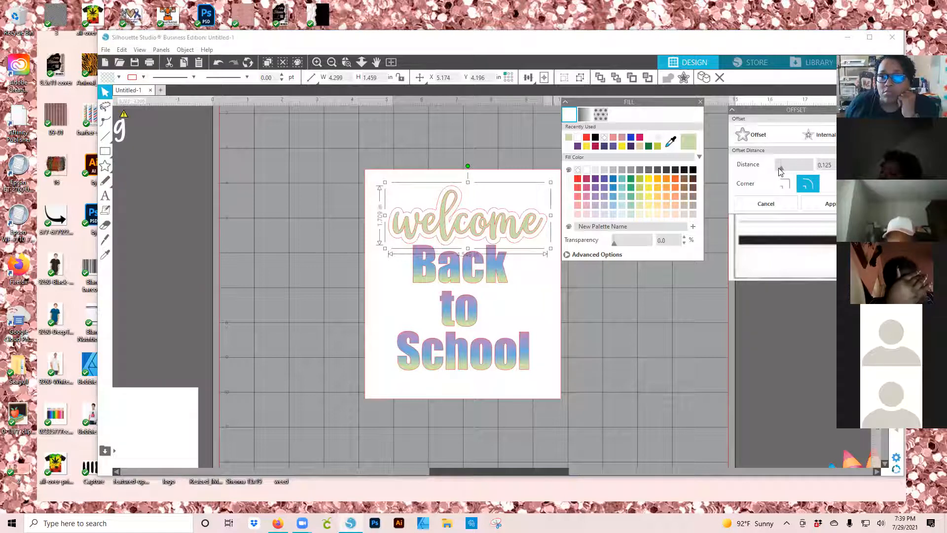
pyautogui.moveTo(781, 171); pyautogui.dragTo(778, 171)
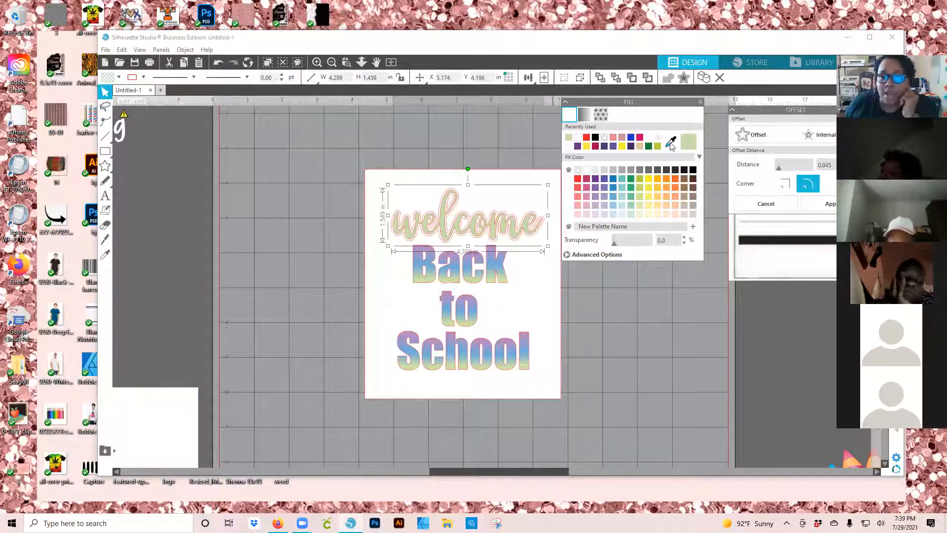
pyautogui.click(423, 246)
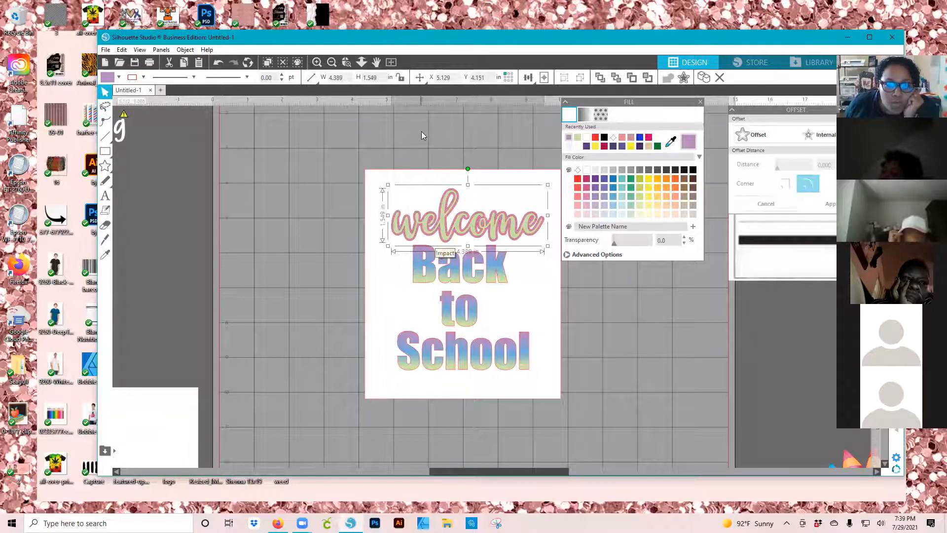
# Fill the original "welcome" lettering inside the offset with black after trying a blue sampled from the gradient text
pyautogui.click(441, 227)
pyautogui.click(440, 230)
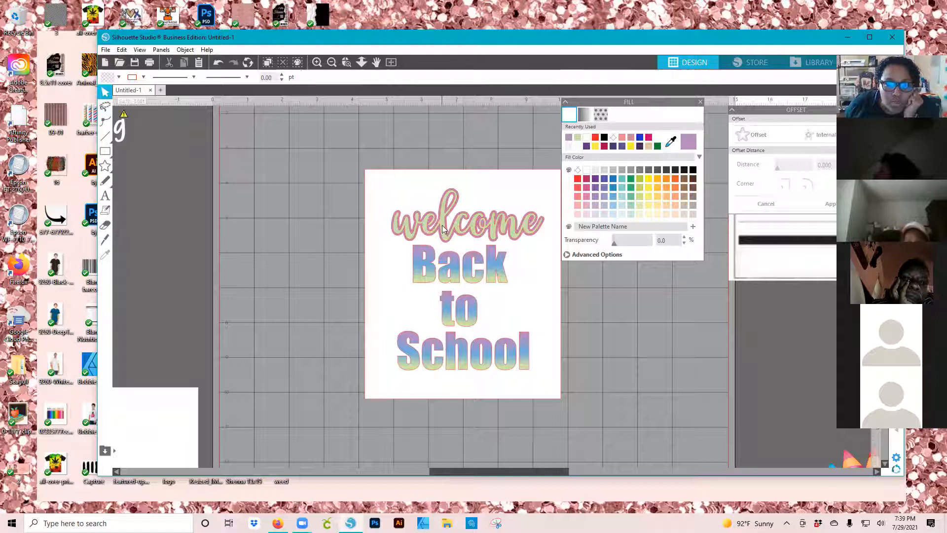
pyautogui.click(671, 143)
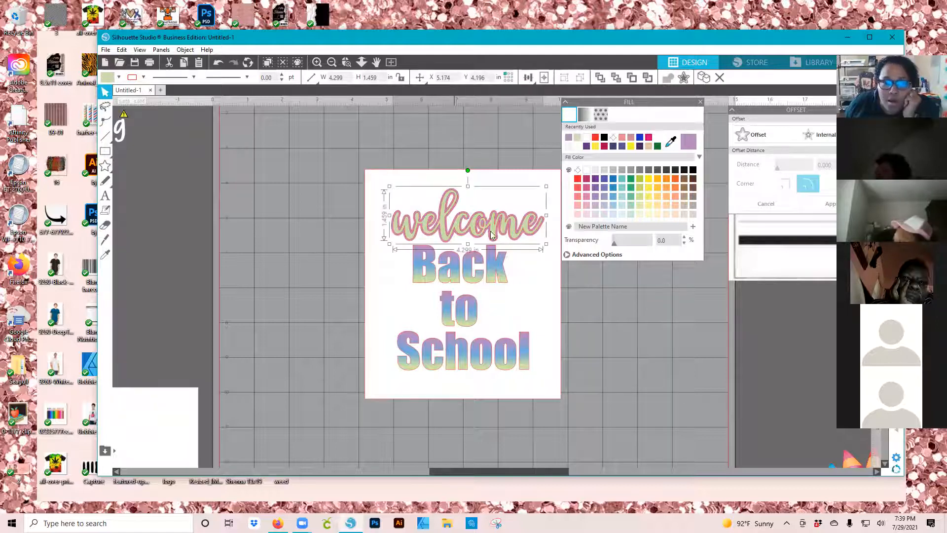
pyautogui.click(428, 265)
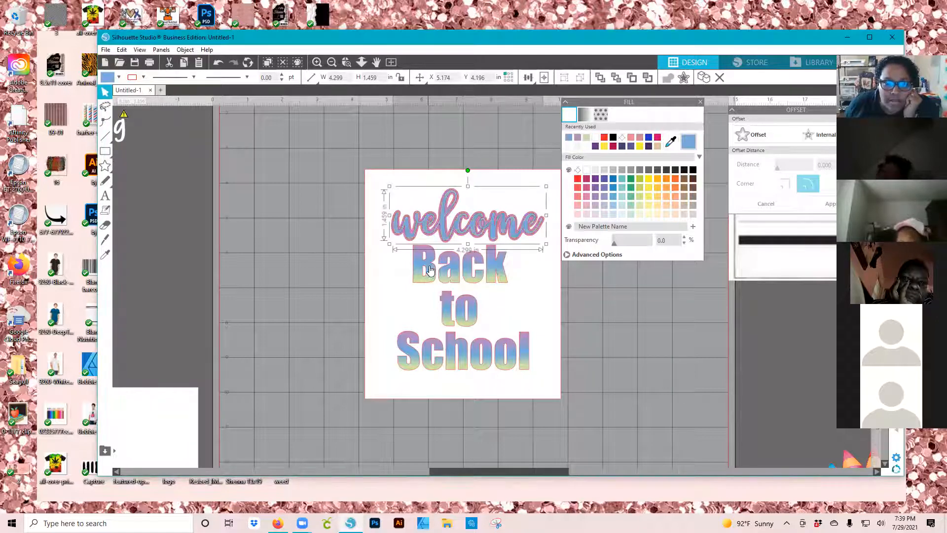
pyautogui.click(613, 138)
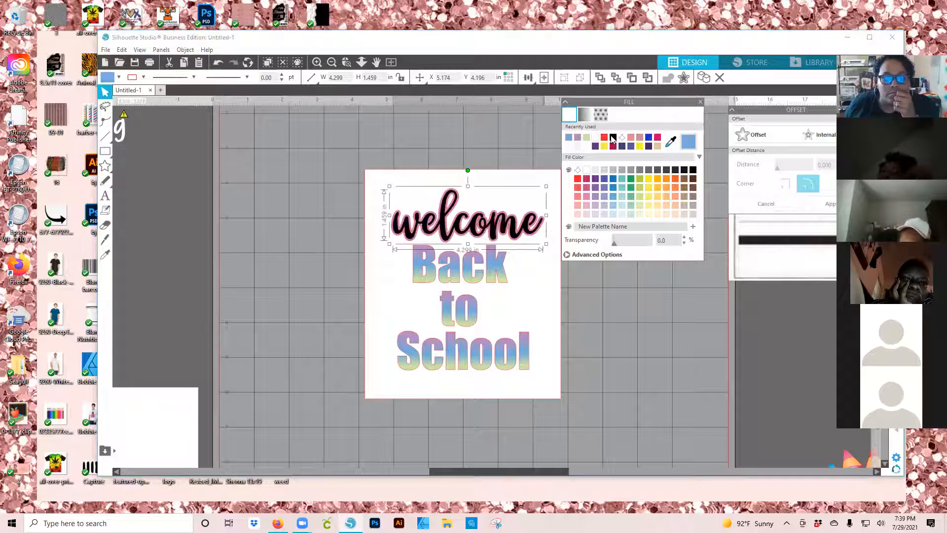
# Group the "welcome" lettering with its offset and reposition the white panel behind the text
pyautogui.click(385, 183)
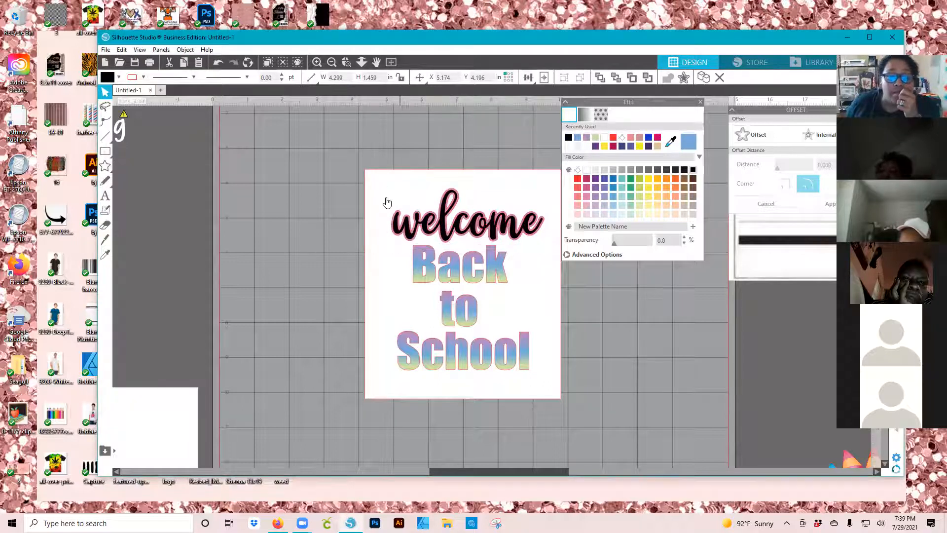
pyautogui.moveTo(418, 211); pyautogui.dragTo(497, 295)
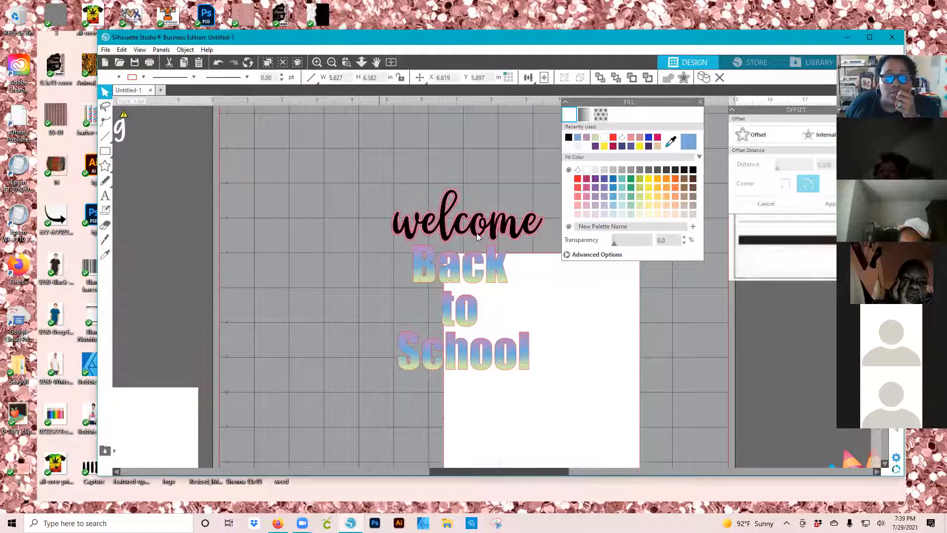
pyautogui.click(533, 240)
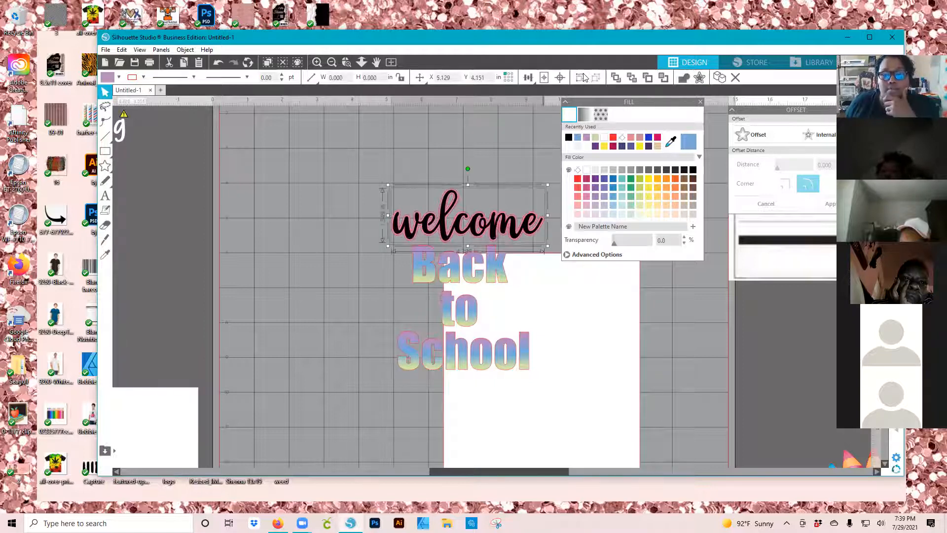
pyautogui.hotkey('ctrl', 'z')
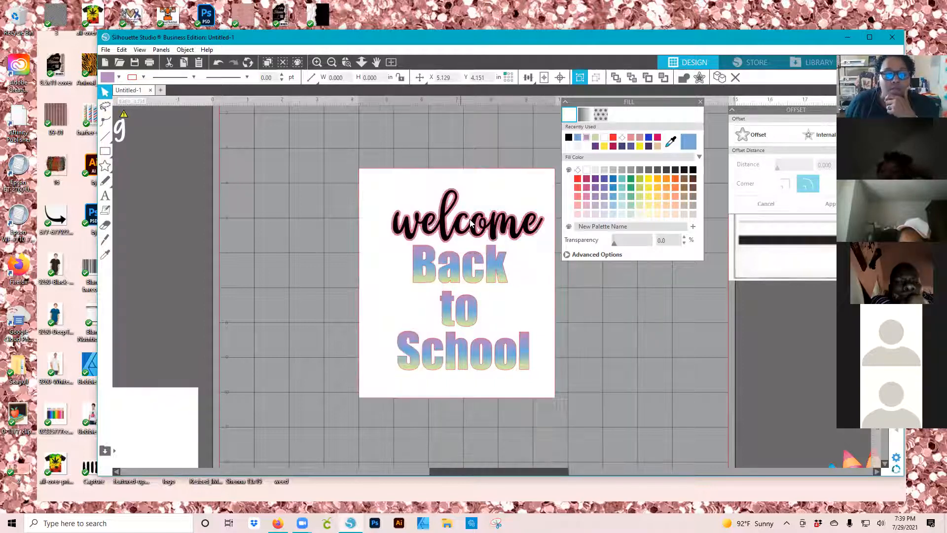
pyautogui.hotkey('ctrl', 'z')
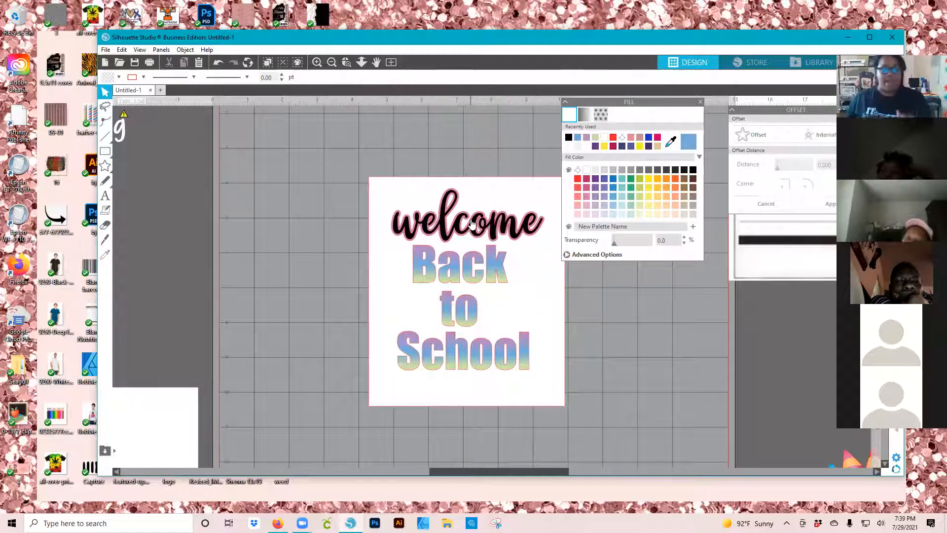
# Shift "Back to School" slightly, scale "welcome" down to about 3.3 in wide and tilt it counterclockwise
pyautogui.click(475, 266)
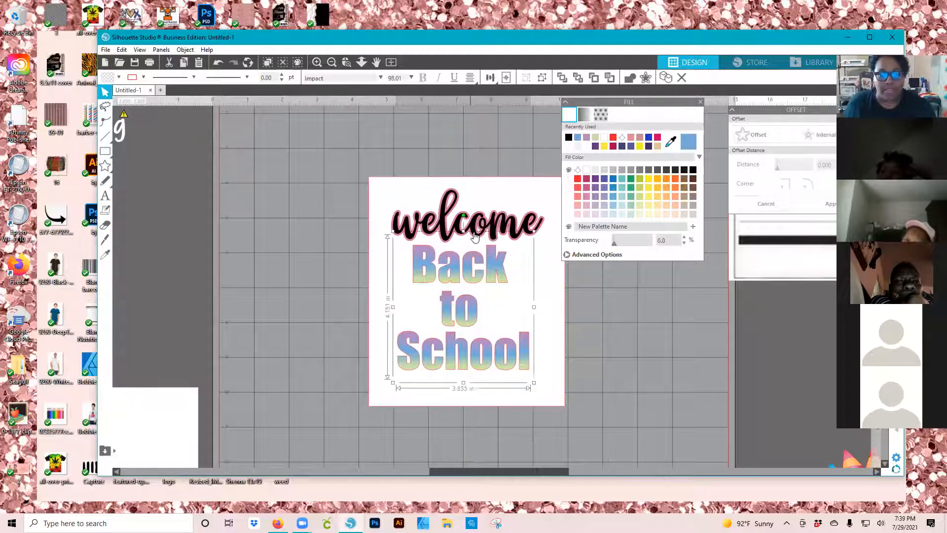
pyautogui.moveTo(475, 230); pyautogui.dragTo(486, 228)
pyautogui.moveTo(548, 246); pyautogui.dragTo(509, 233)
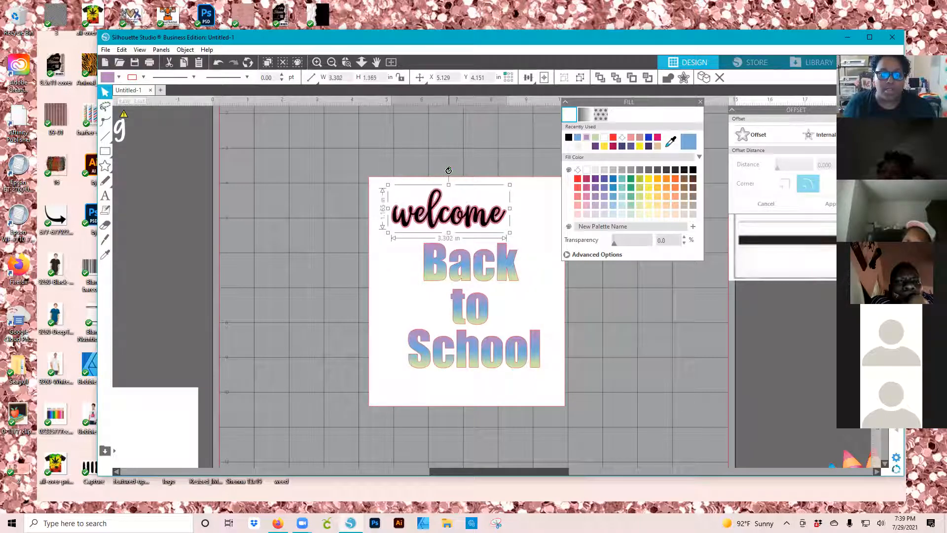
pyautogui.moveTo(448, 168); pyautogui.dragTo(432, 171)
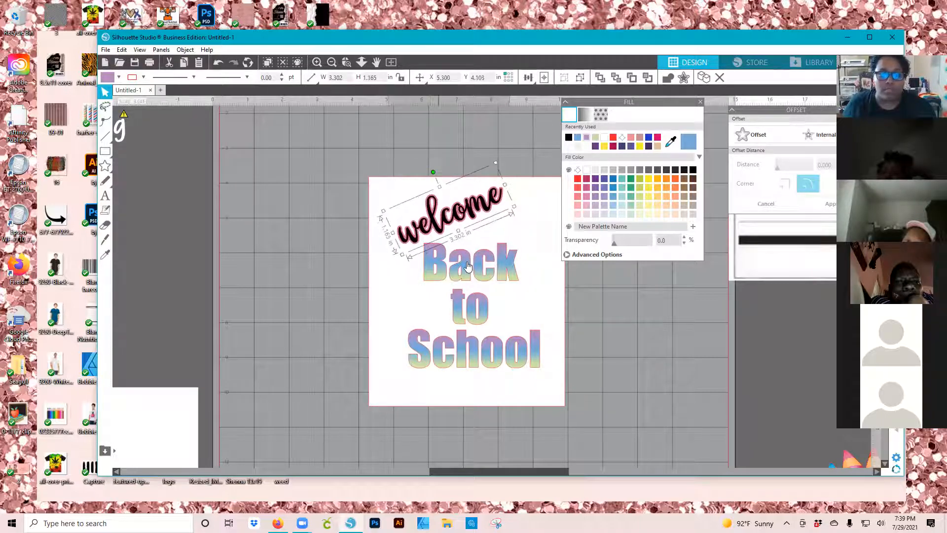
# Arrange the tilted "welcome" over the upper-left corner of "Back" and close the fill settings
pyautogui.moveTo(454, 259); pyautogui.dragTo(462, 259)
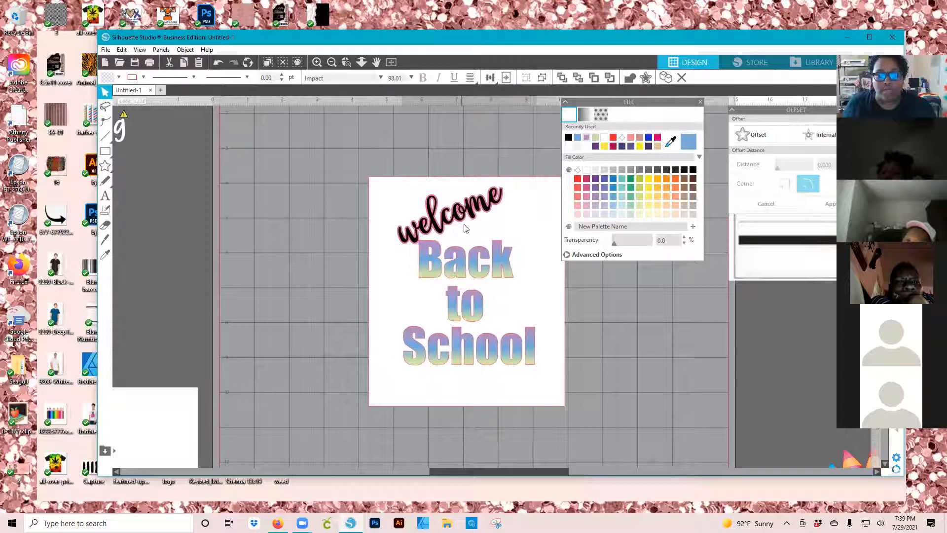
pyautogui.moveTo(464, 220); pyautogui.dragTo(459, 225)
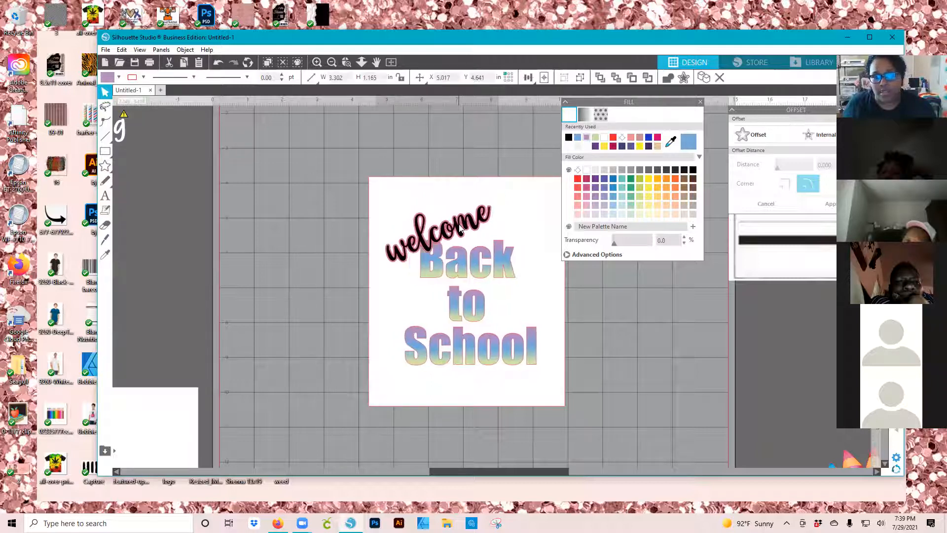
pyautogui.click(700, 103)
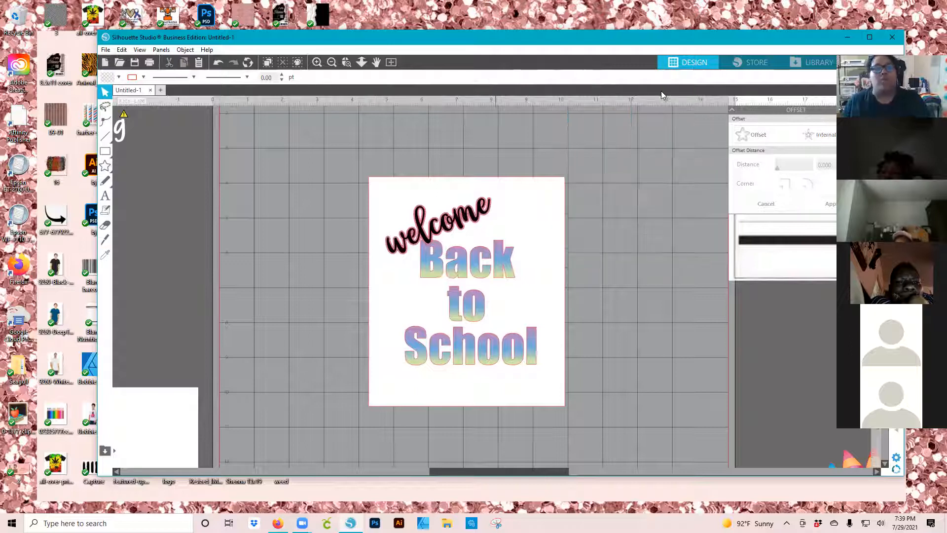
# Place the smiling pencil cup clip art in the white panel's lower-right corner, scaled to about 1.46 in wide
pyautogui.click(330, 63)
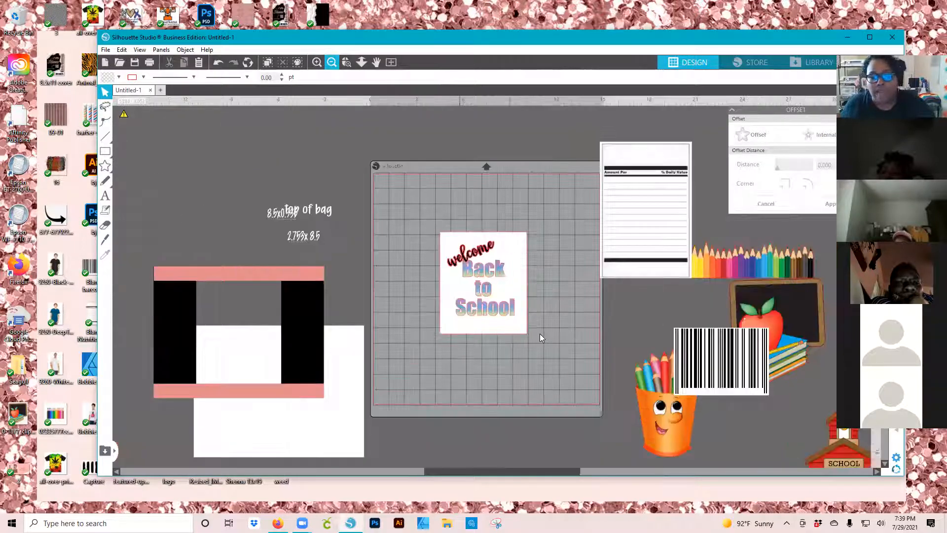
pyautogui.click(539, 334)
pyautogui.moveTo(658, 405); pyautogui.dragTo(522, 314)
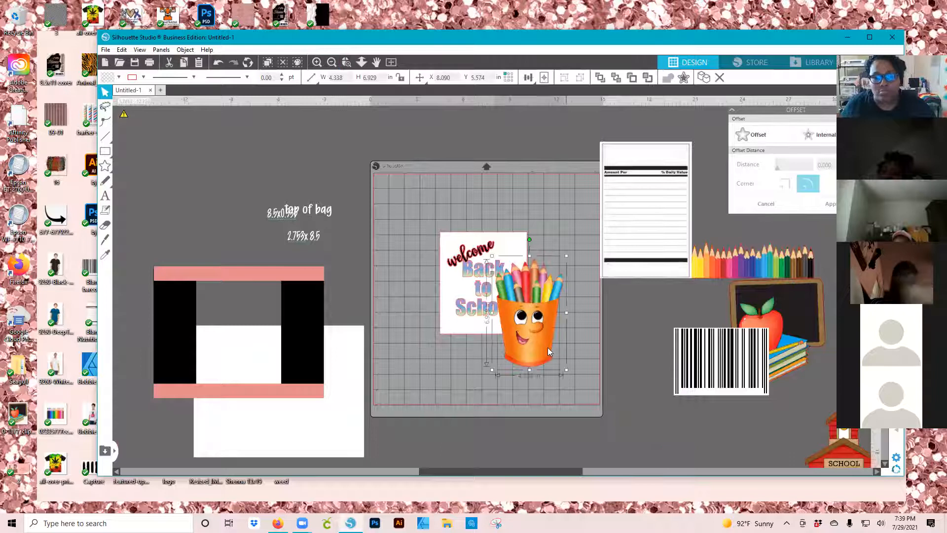
pyautogui.moveTo(567, 369)
pyautogui.mouseDown()
pyautogui.moveTo(522, 300)
pyautogui.moveTo(508, 318)
pyautogui.mouseUp()
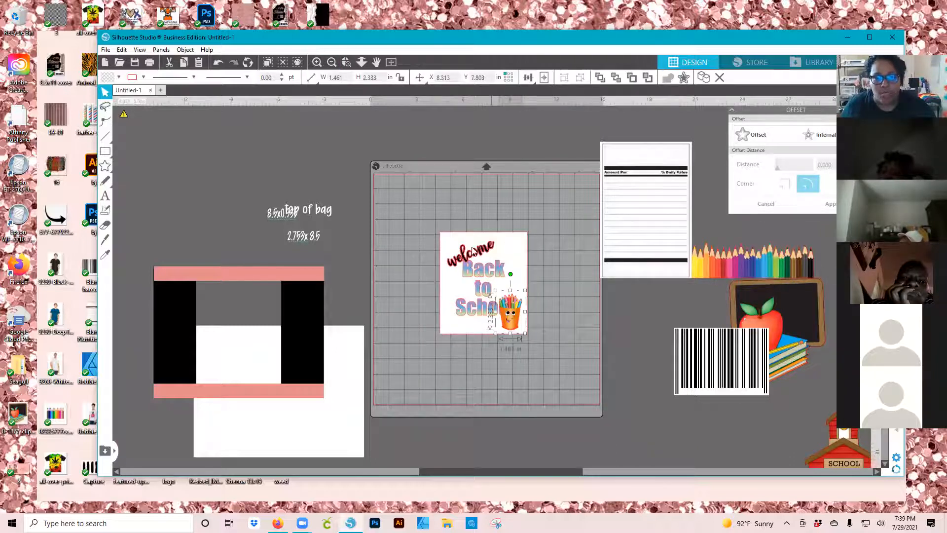
# Move "welcome" into the panel's upper-left corner and shift "Back to School" up beneath it
pyautogui.moveTo(472, 248); pyautogui.dragTo(467, 244)
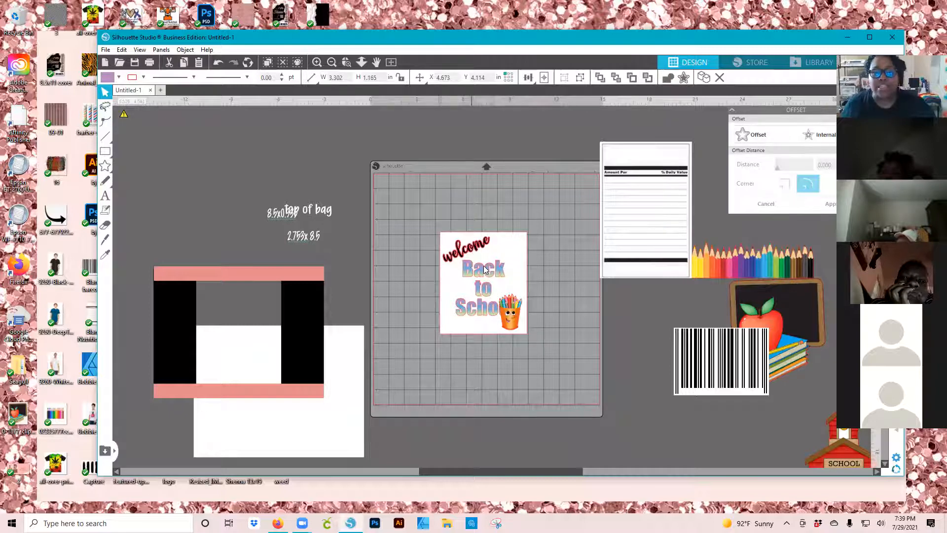
pyautogui.click(483, 268)
pyautogui.moveTo(483, 268); pyautogui.dragTo(488, 269)
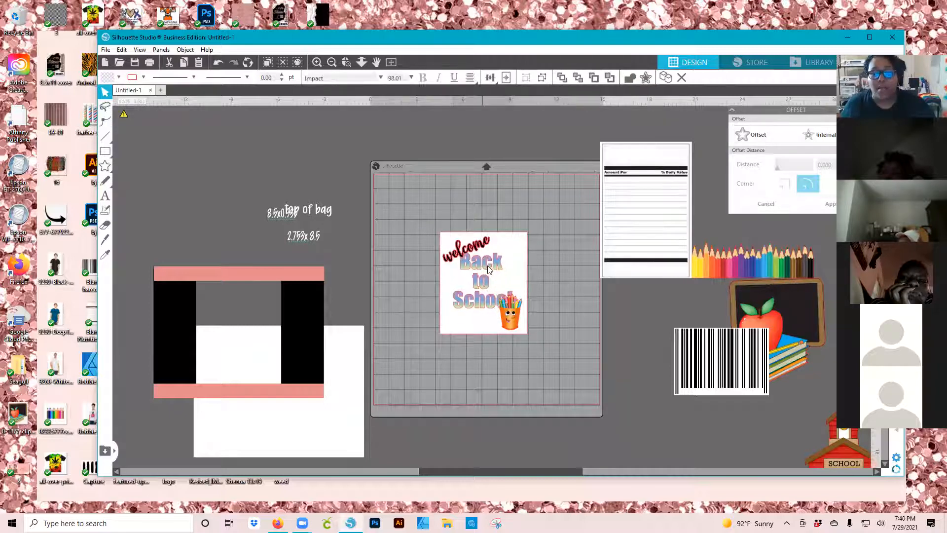
# Scale "Back to School" down to about 2.67 in wide, place it beneath "welcome" and nudge the pencil cup clear of it
pyautogui.click(518, 326)
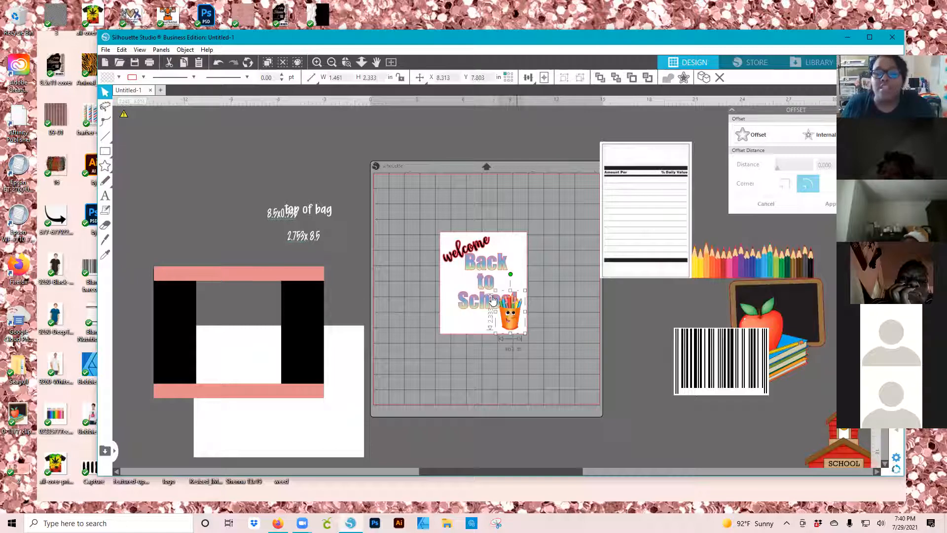
pyautogui.click(499, 301)
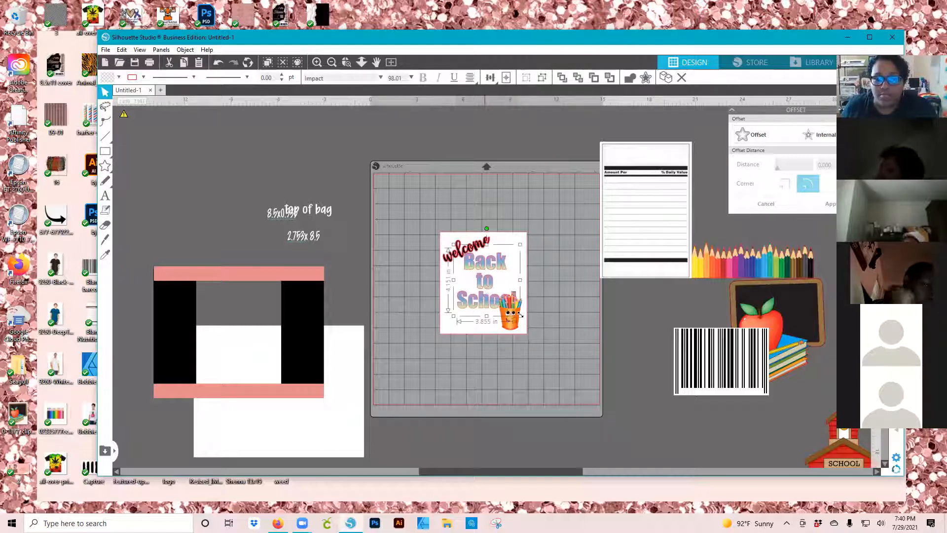
pyautogui.moveTo(519, 314); pyautogui.dragTo(499, 294)
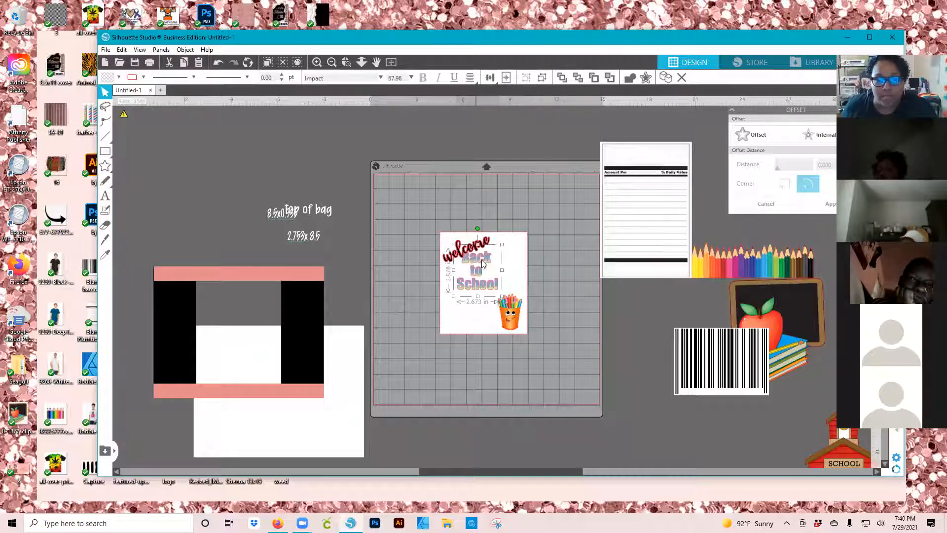
pyautogui.moveTo(473, 259); pyautogui.dragTo(479, 265)
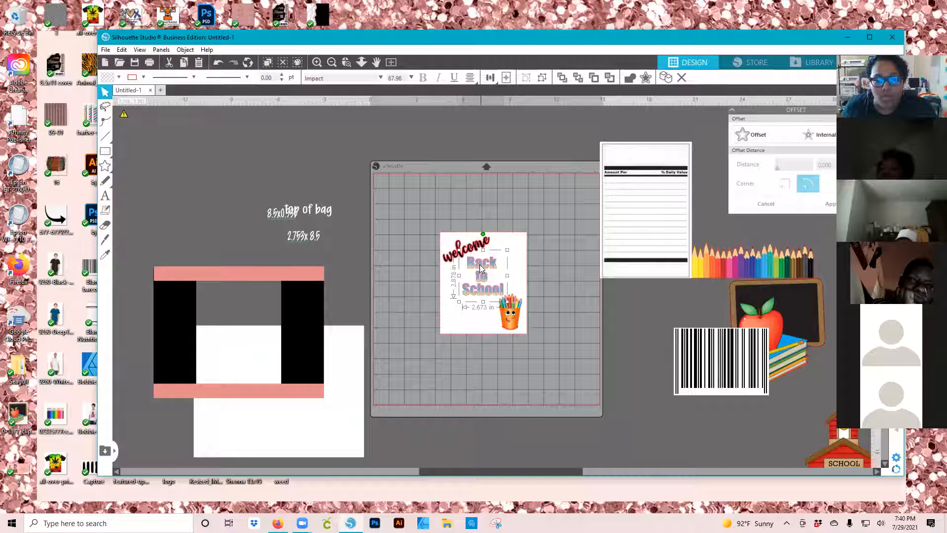
pyautogui.click(515, 309)
pyautogui.moveTo(516, 306); pyautogui.dragTo(517, 308)
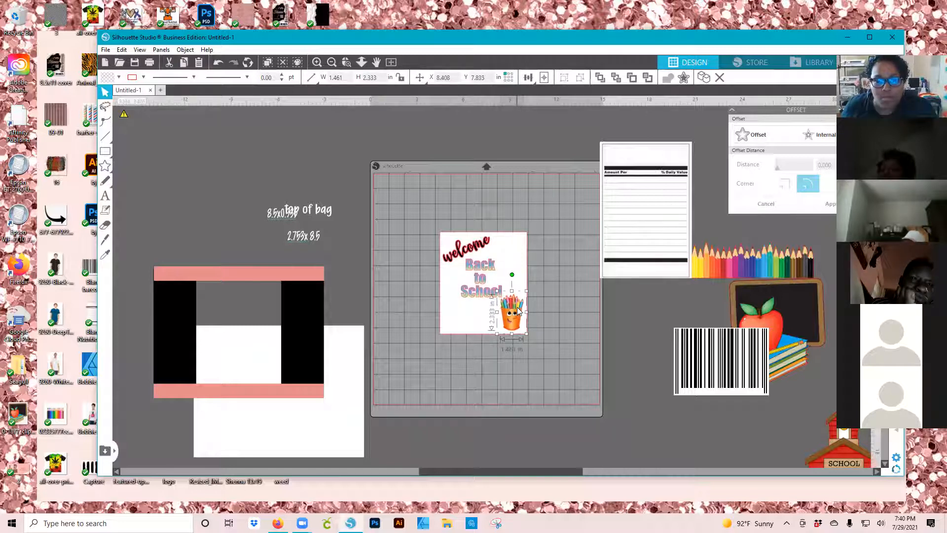
# Add a text line beneath "Back to School" with the teacher's title and name followed by "Class"
pyautogui.click(108, 198)
pyautogui.click(460, 315)
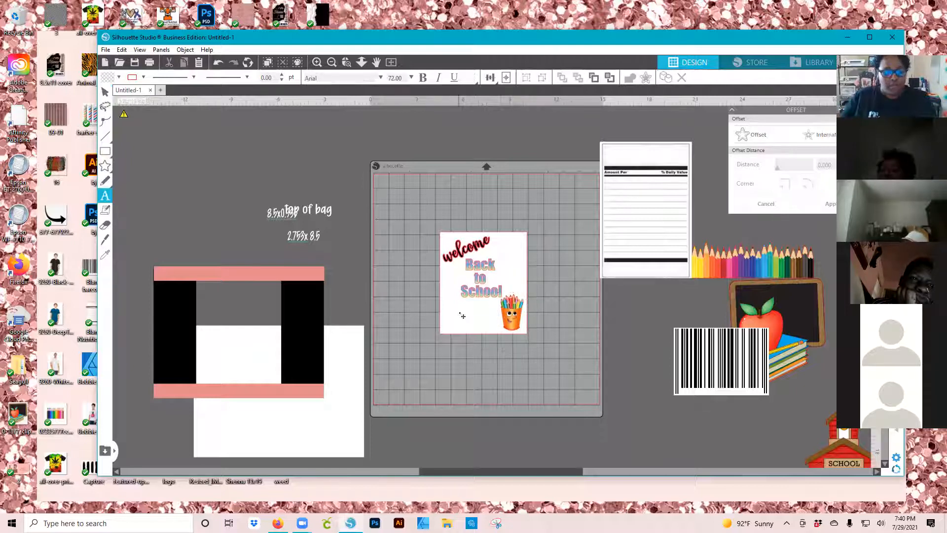
pyautogui.click(462, 316)
pyautogui.write('mr')
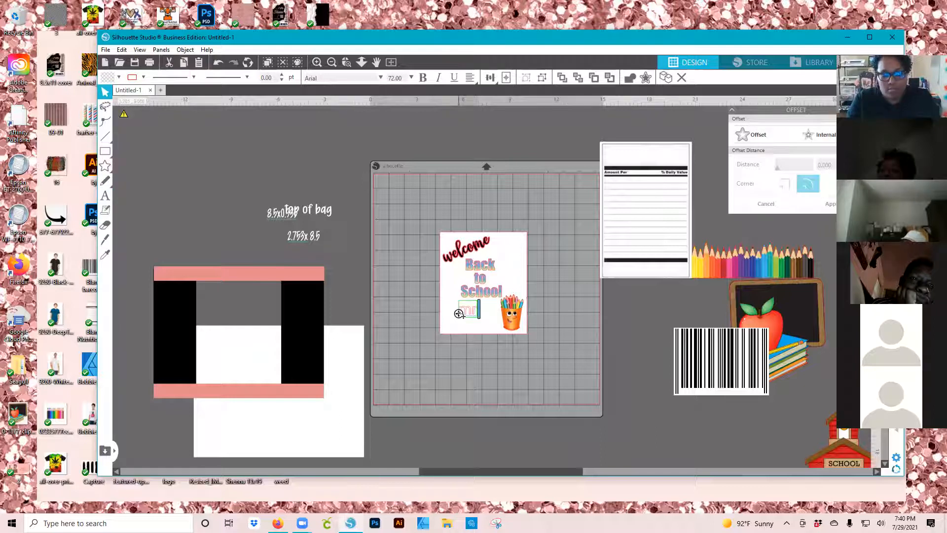
pyautogui.press('BackSpace')
pyautogui.press('BackSpace')
pyautogui.write('Mrs/')
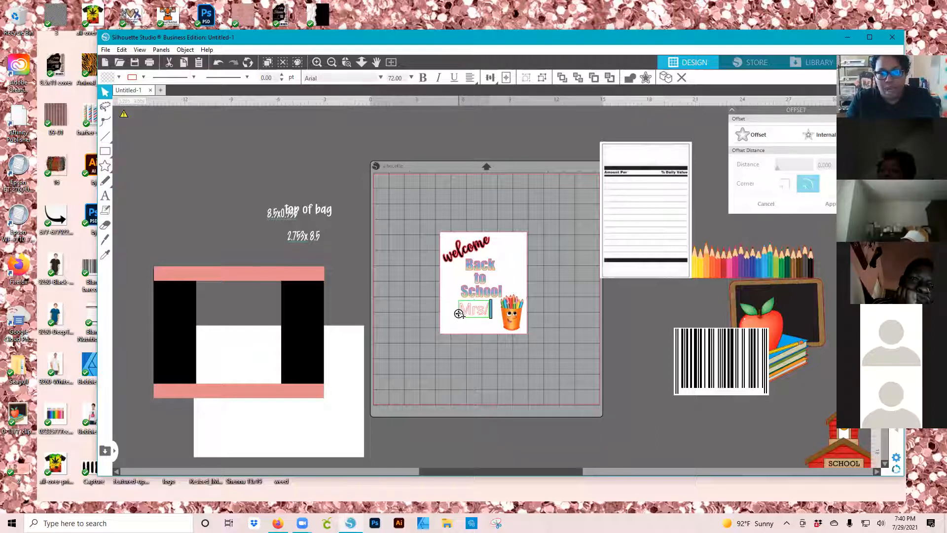
pyautogui.press('BackSpace')
pyautogui.write('. Thoma')
pyautogui.press('BackSpace')
pyautogui.press('BackSpace')
pyautogui.press('BackSpace')
pyautogui.press('BackSpace')
pyautogui.press('BackSpace')
pyautogui.press('BackSpace')
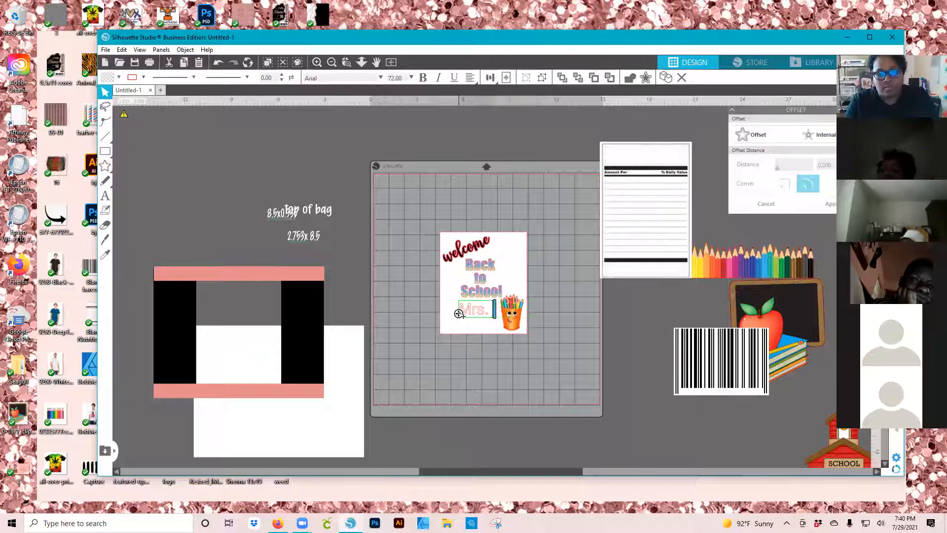
pyautogui.hotkey('ctrl', 'z')
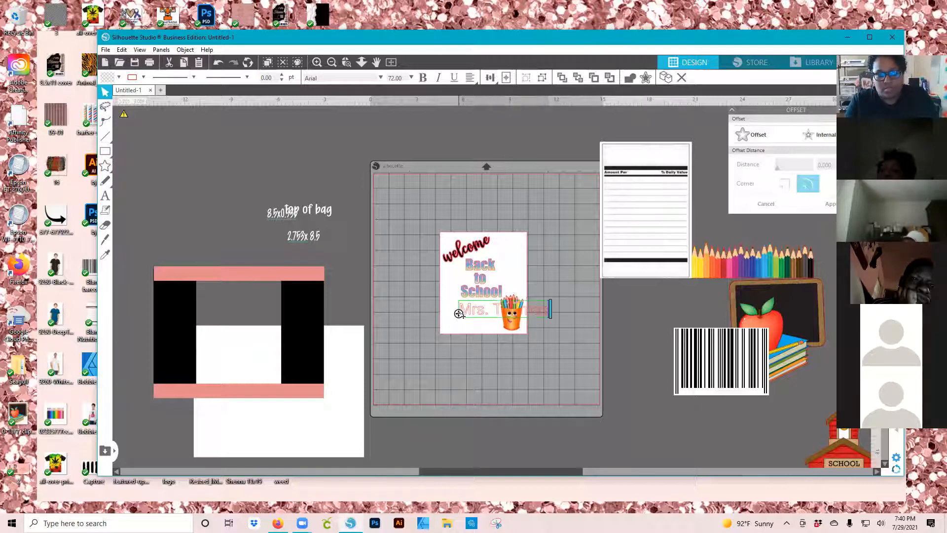
pyautogui.write("'s Cla")
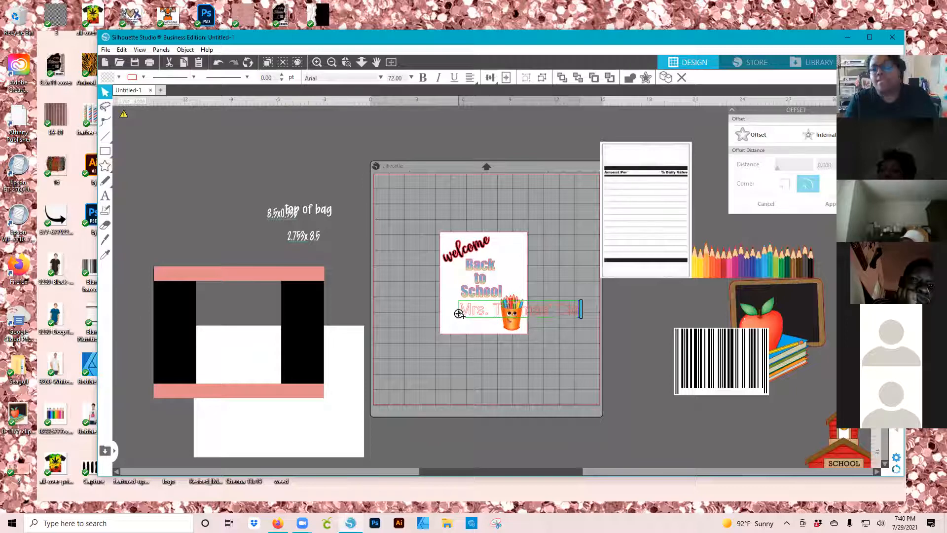
pyautogui.write('ss')
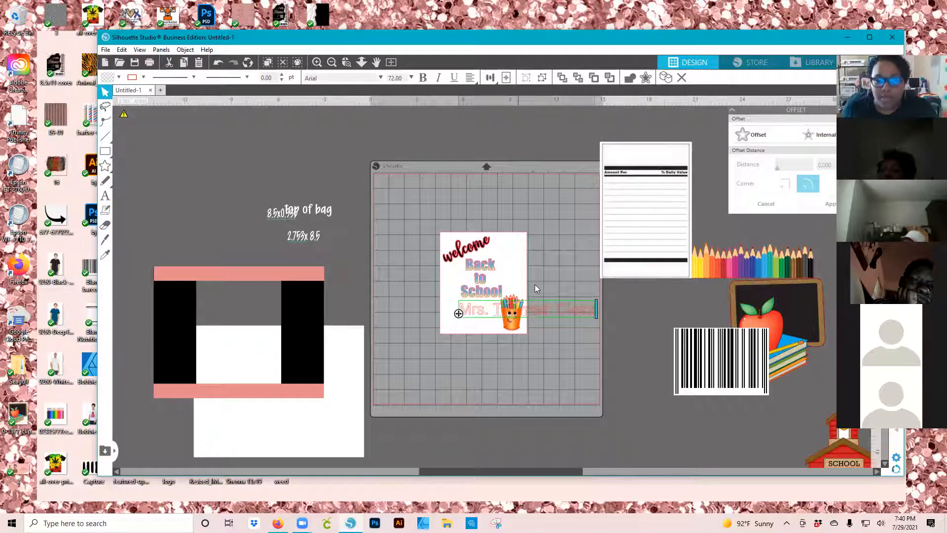
# Move the pencil cup clip art to the panel's upper-right corner beside "welcome"
pyautogui.click(516, 321)
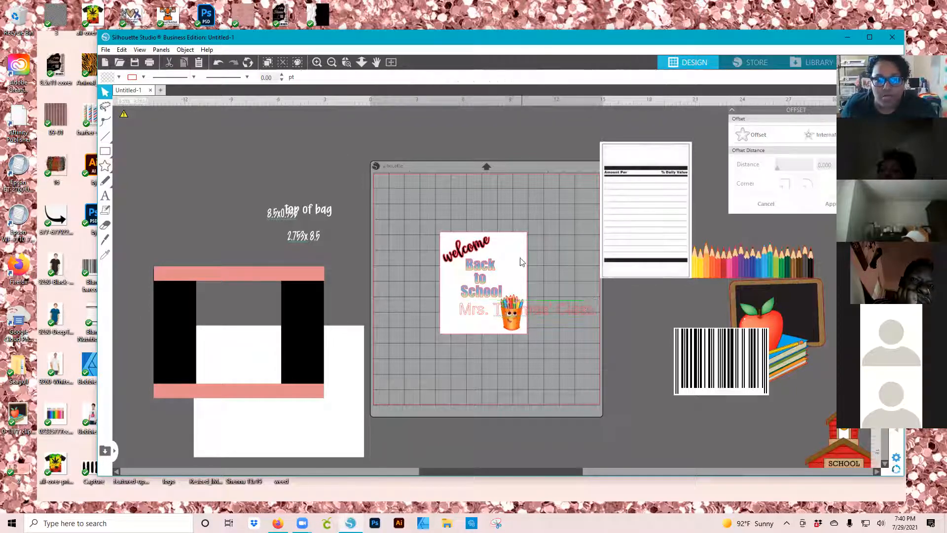
pyautogui.moveTo(520, 268); pyautogui.dragTo(518, 263)
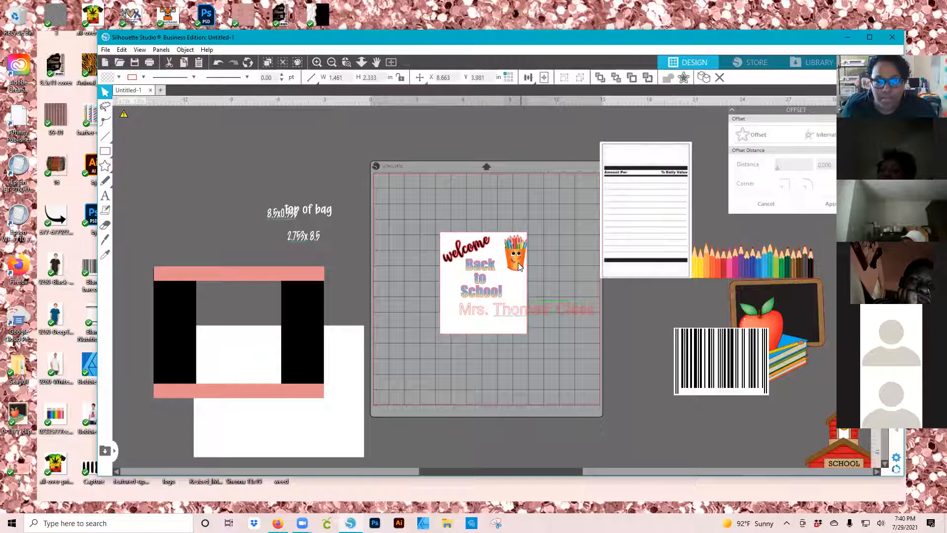
pyautogui.click(547, 319)
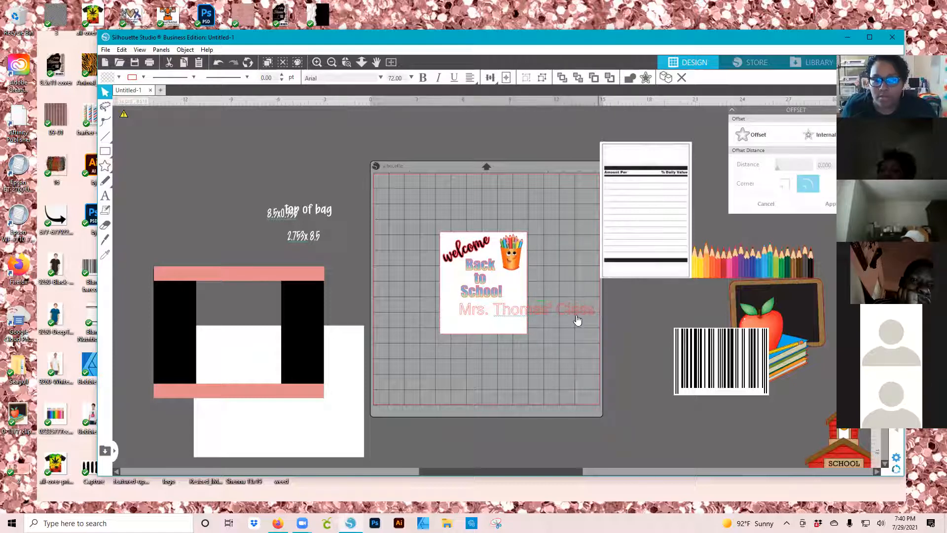
# Resize the class name line to about 5.15 in wide, fill it with black and position it across the panel under "School"
pyautogui.click(539, 310)
pyautogui.moveTo(598, 320); pyautogui.dragTo(536, 312)
pyautogui.click(789, 137)
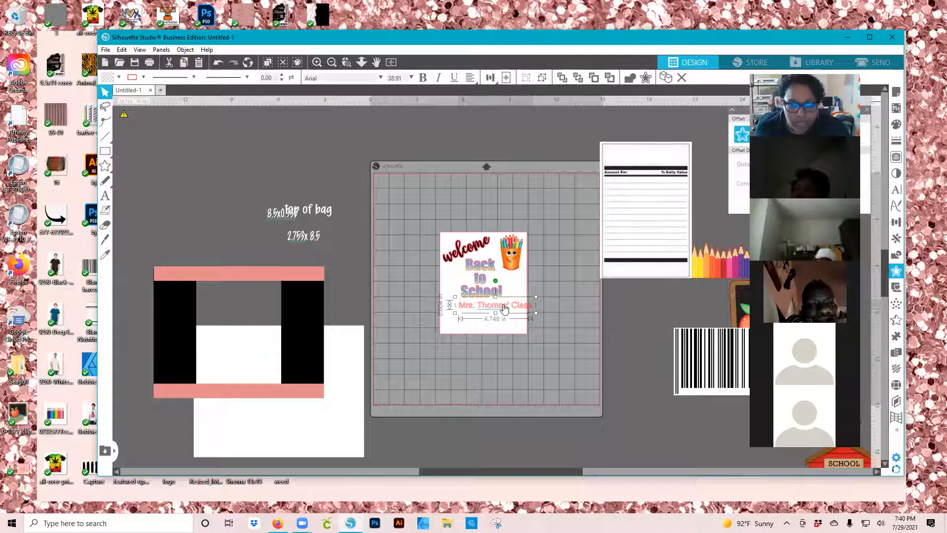
pyautogui.moveTo(495, 307); pyautogui.dragTo(527, 317)
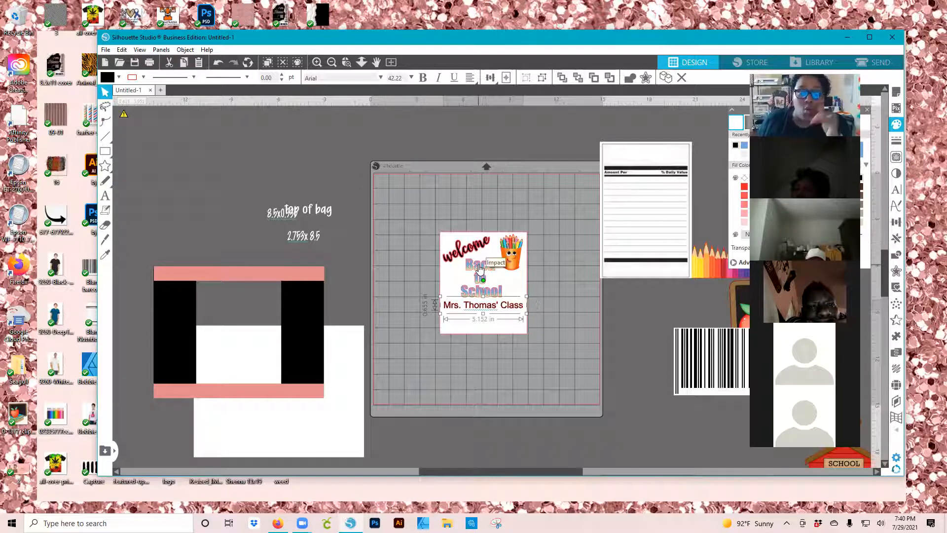
pyautogui.click(491, 309)
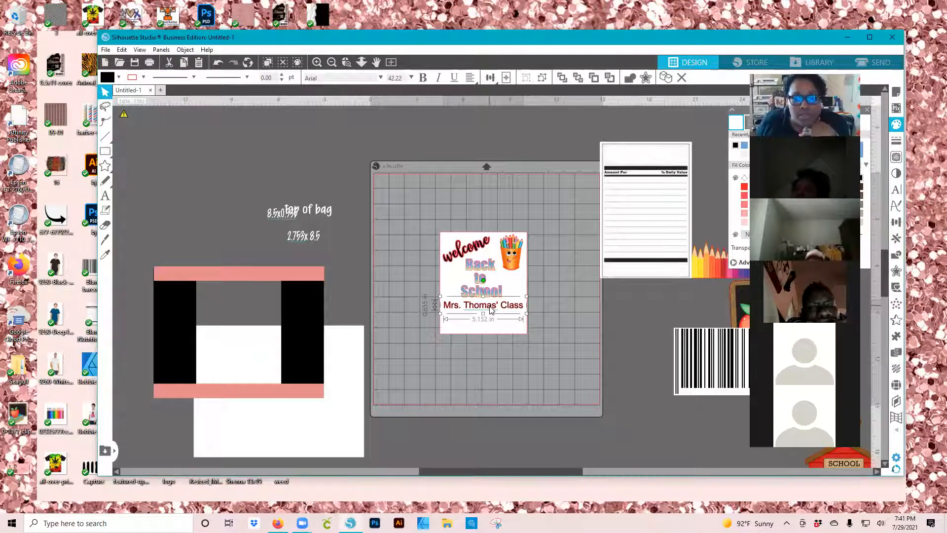
pyautogui.moveTo(491, 310); pyautogui.dragTo(490, 311)
# Add the text "let's a great school" with "year" on a second line beneath the class name
pyautogui.press('t')
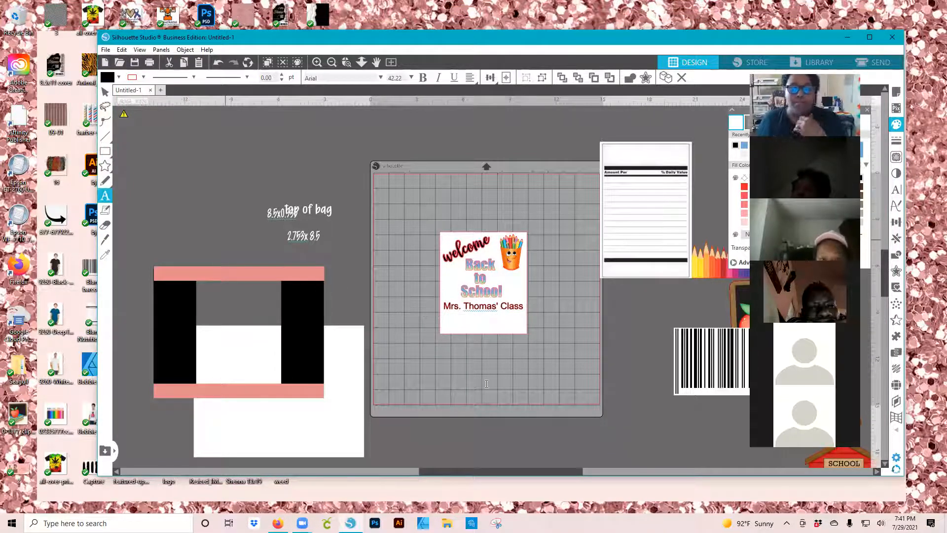
pyautogui.press('v')
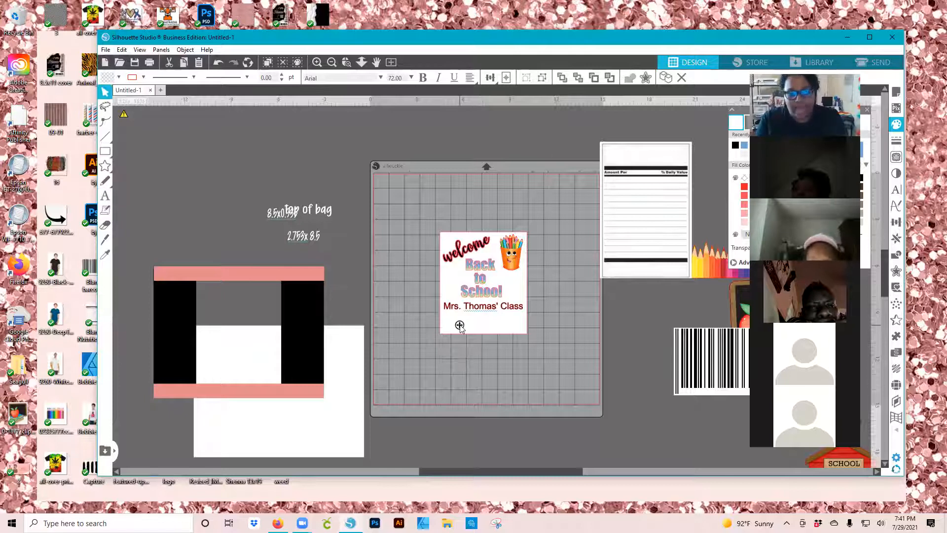
pyautogui.write("let's a")
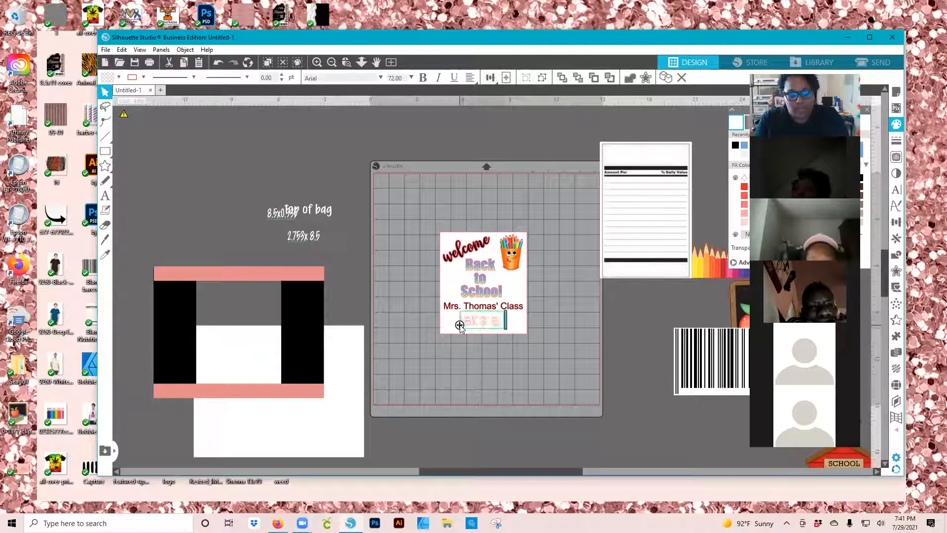
pyautogui.write(' great st')
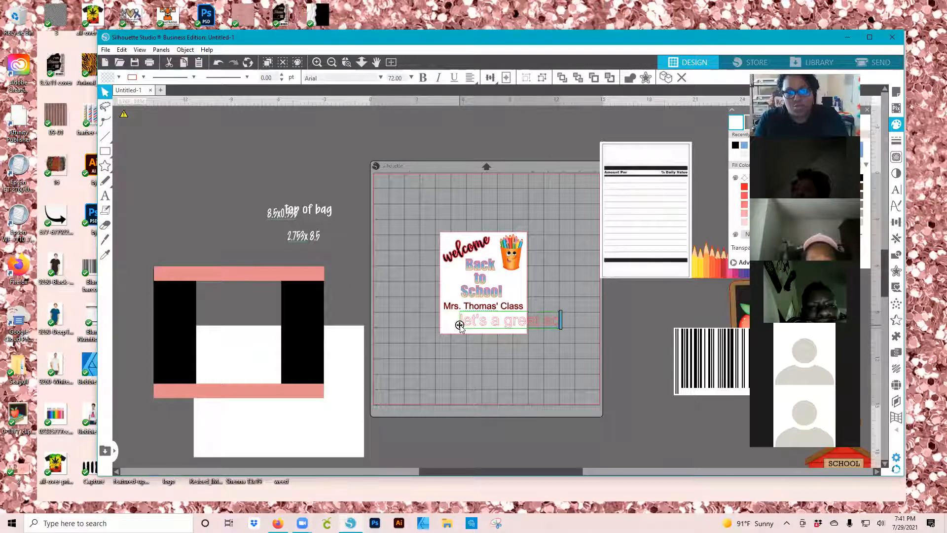
pyautogui.press('BackSpace')
pyautogui.write('chool')
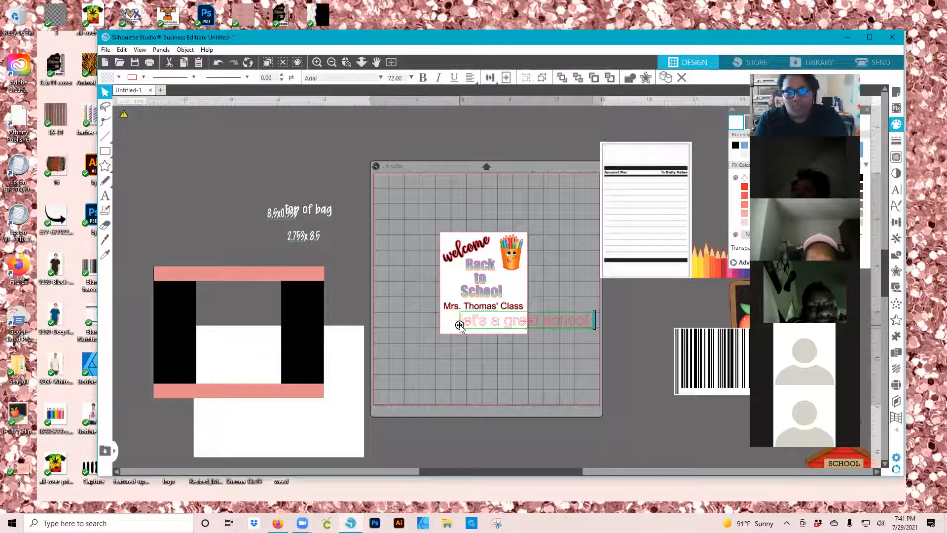
pyautogui.press('Return')
pyautogui.write('year')
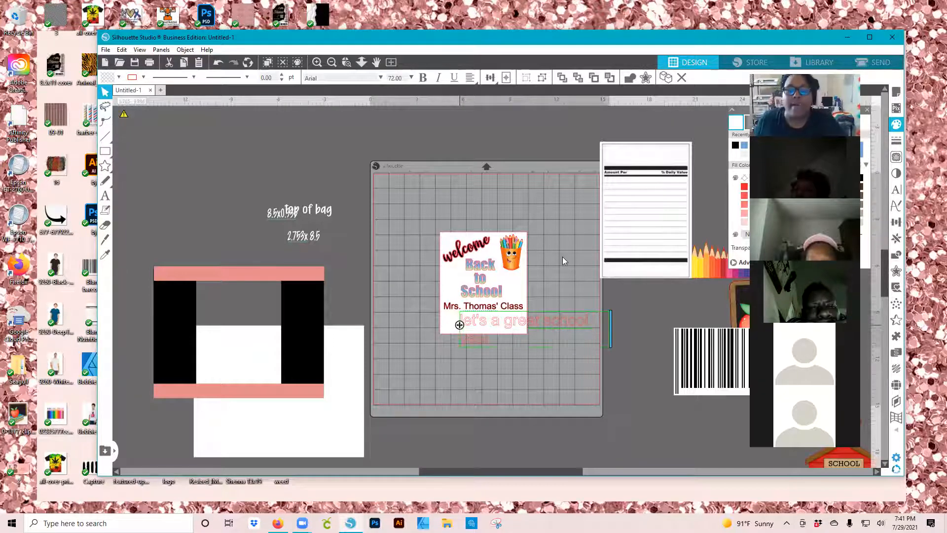
# Edit the new text into the single line "let's a great school year." and fill it with black
pyautogui.click(594, 336)
pyautogui.click(594, 326)
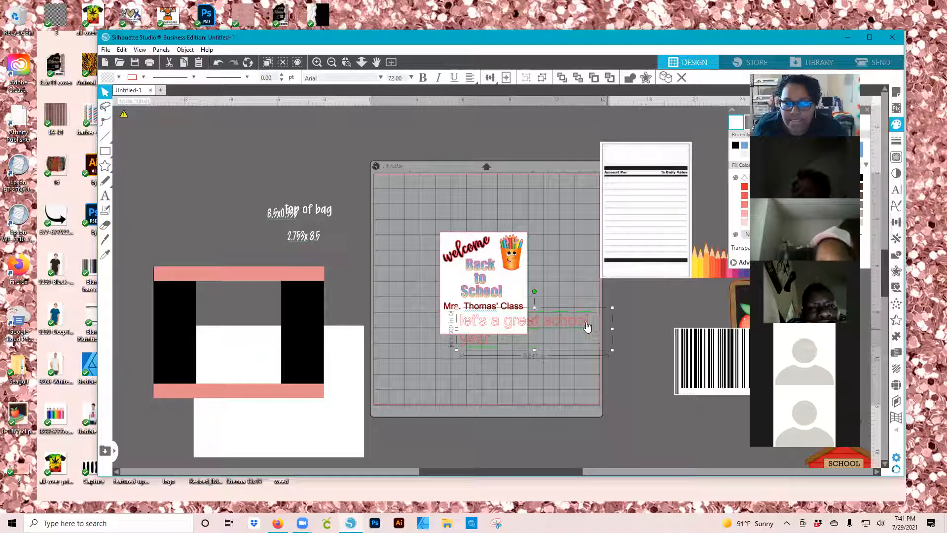
pyautogui.moveTo(627, 334); pyautogui.dragTo(634, 334)
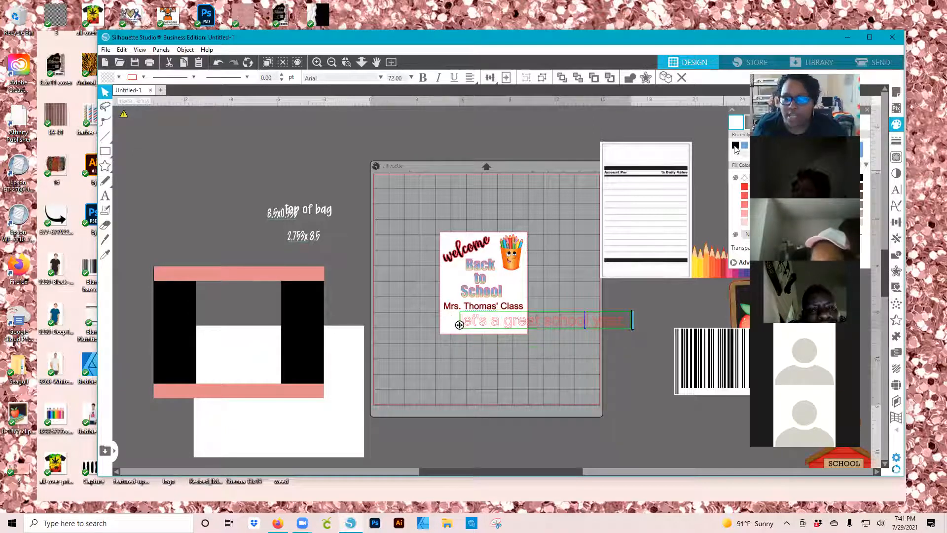
pyautogui.press('Escape')
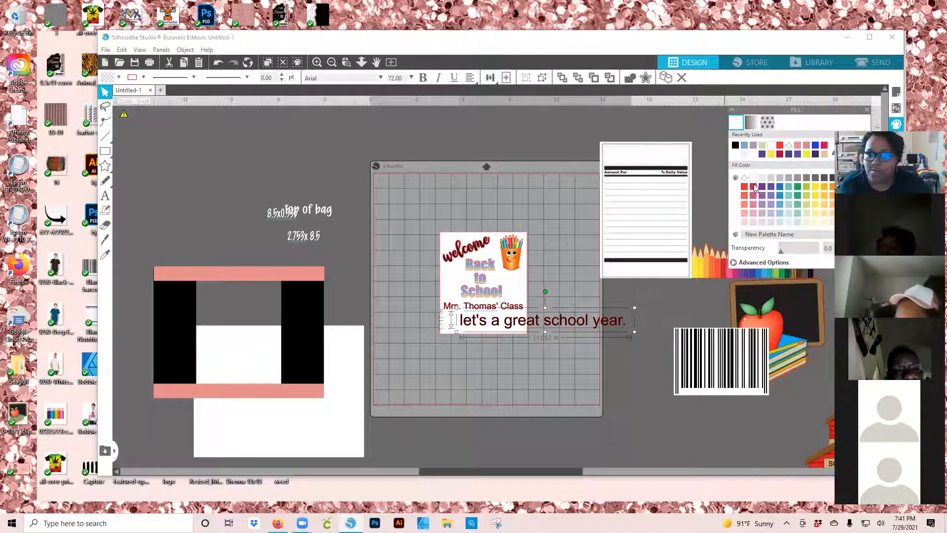
# Set the font of "let's a great school year." to Anick and the class name's font to Impact
pyautogui.click(499, 308)
pyautogui.click(500, 308)
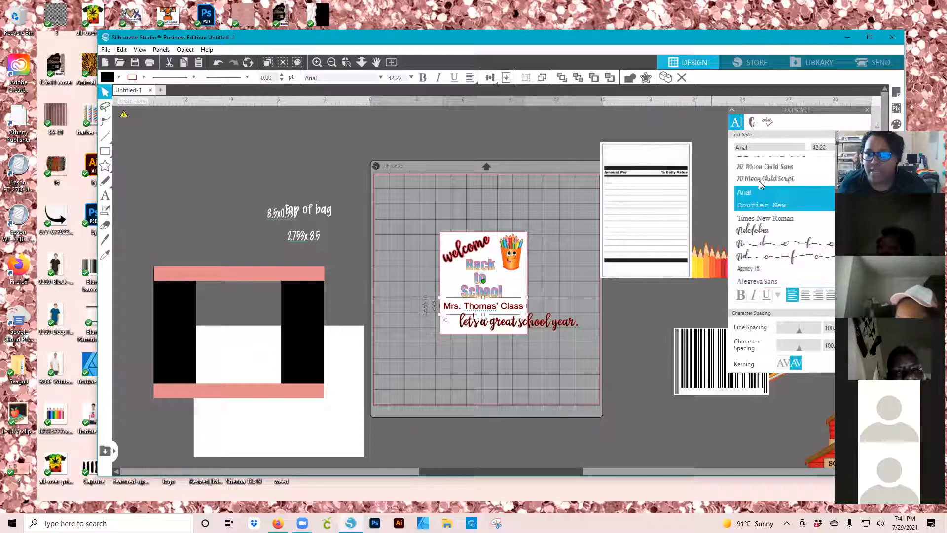
pyautogui.click(514, 309)
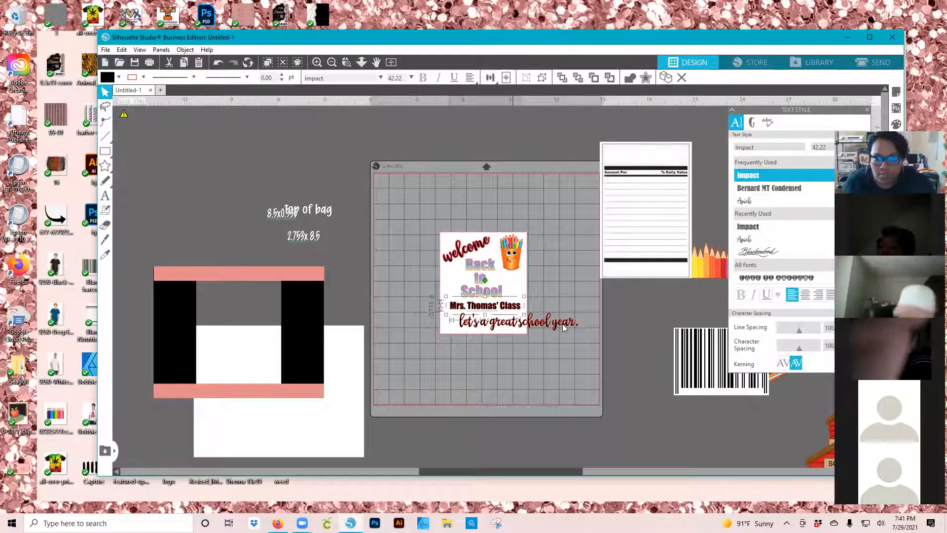
# Scale "let's a great school year." down to about 43 pt and position it within the panel beneath the class name
pyautogui.click(592, 333)
pyautogui.moveTo(580, 326); pyautogui.dragTo(510, 323)
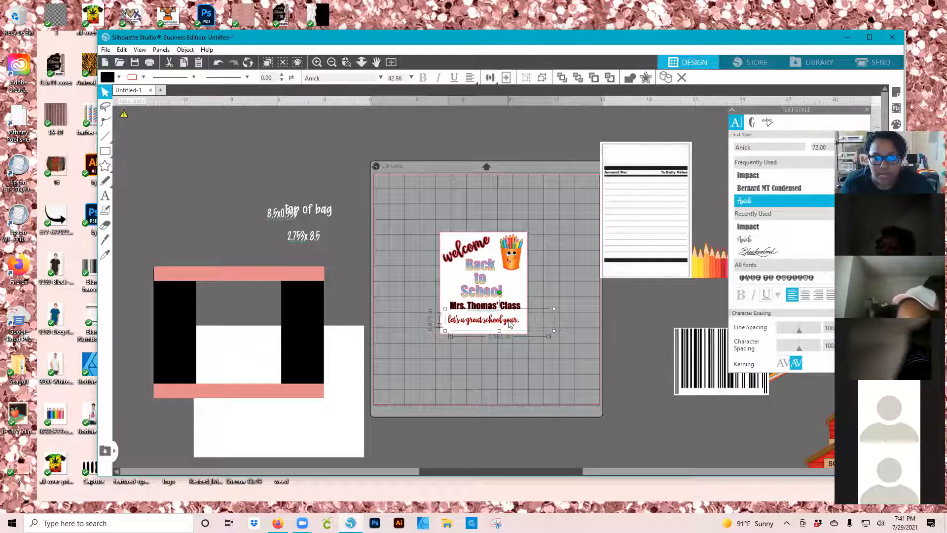
# Fill the front panel's background rectangle with light purple
pyautogui.click(520, 289)
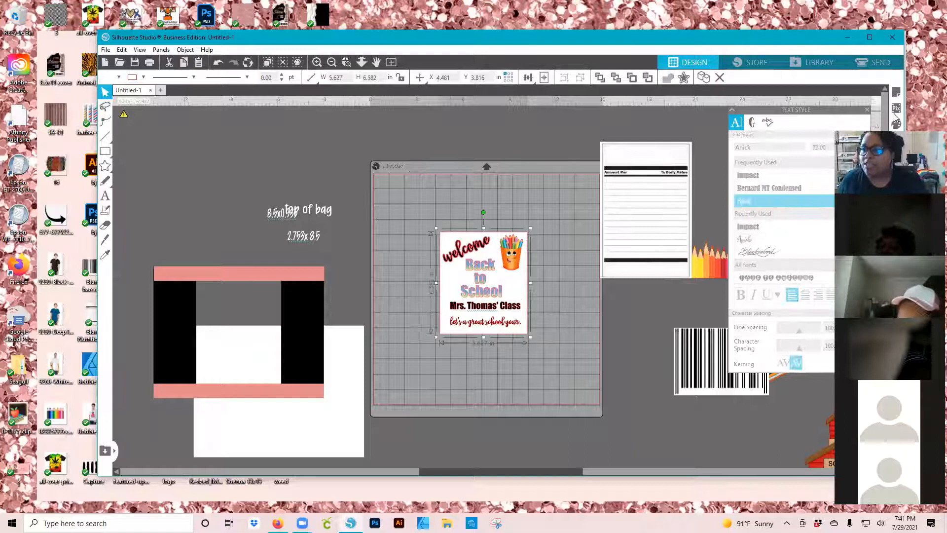
pyautogui.click(897, 123)
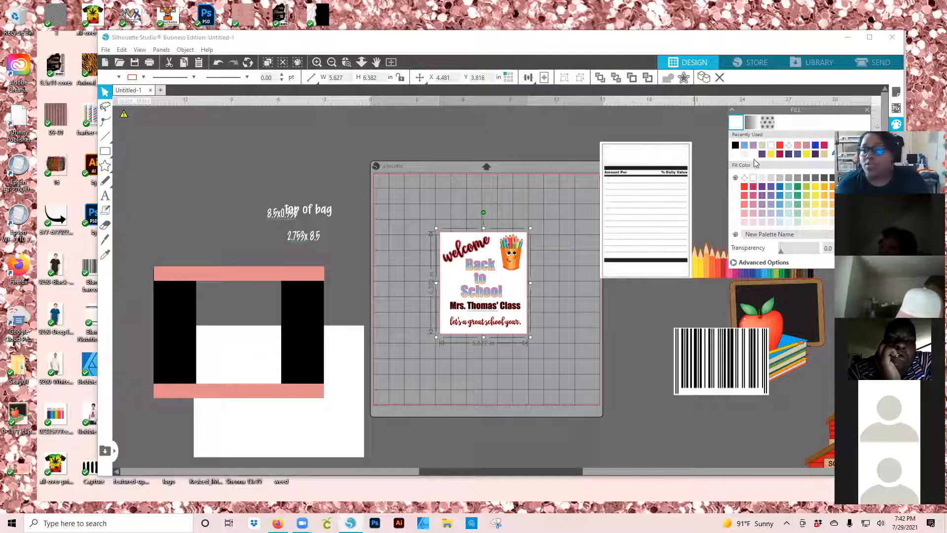
pyautogui.click(824, 145)
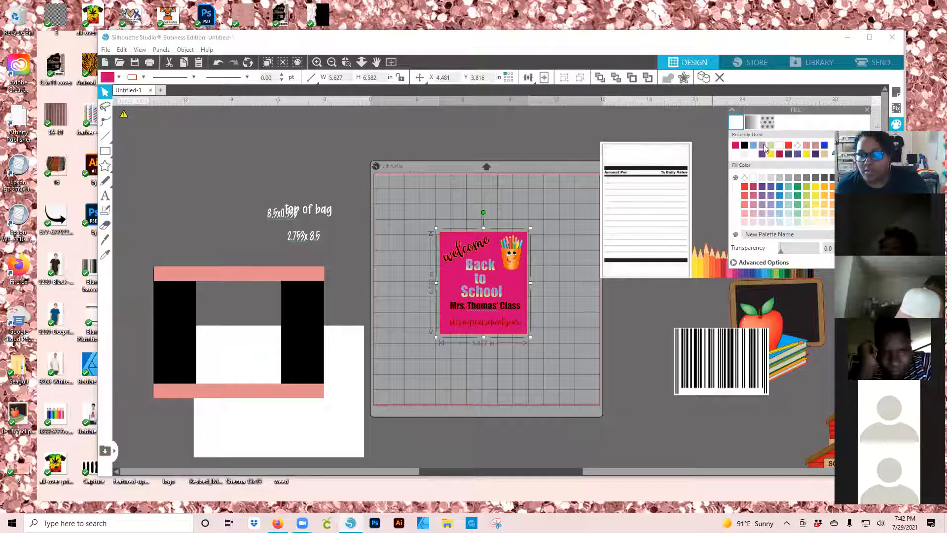
pyautogui.click(763, 145)
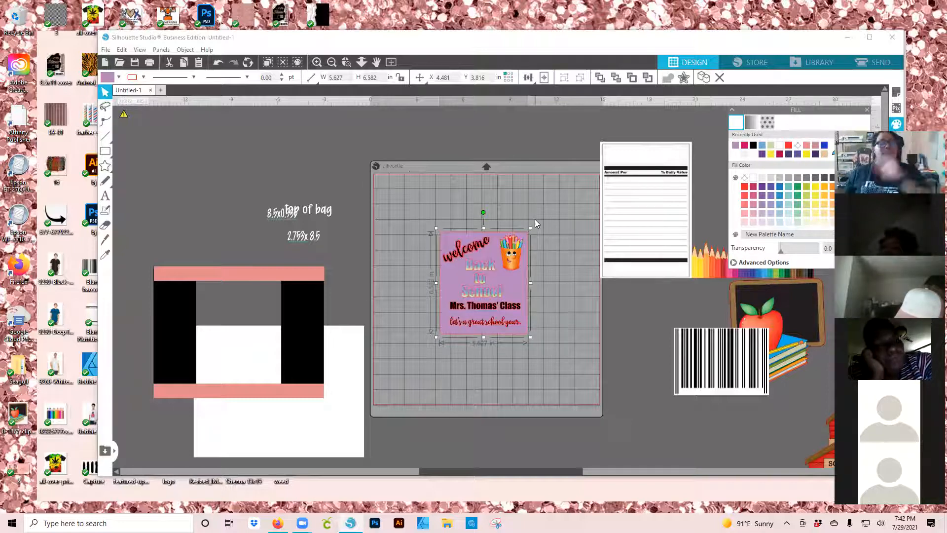
# Select all the front panel's elements and set their line color to transparent
pyautogui.click(438, 200)
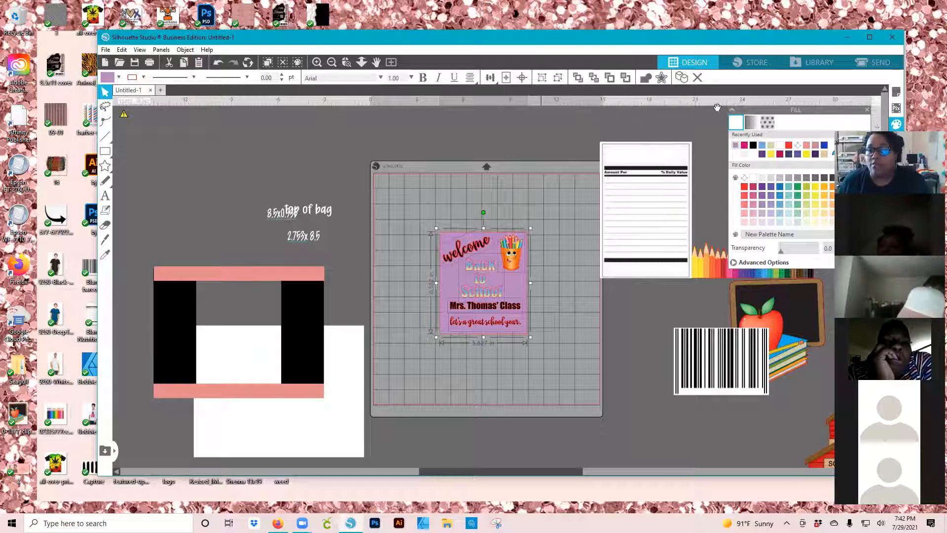
pyautogui.moveTo(716, 107); pyautogui.dragTo(637, 104)
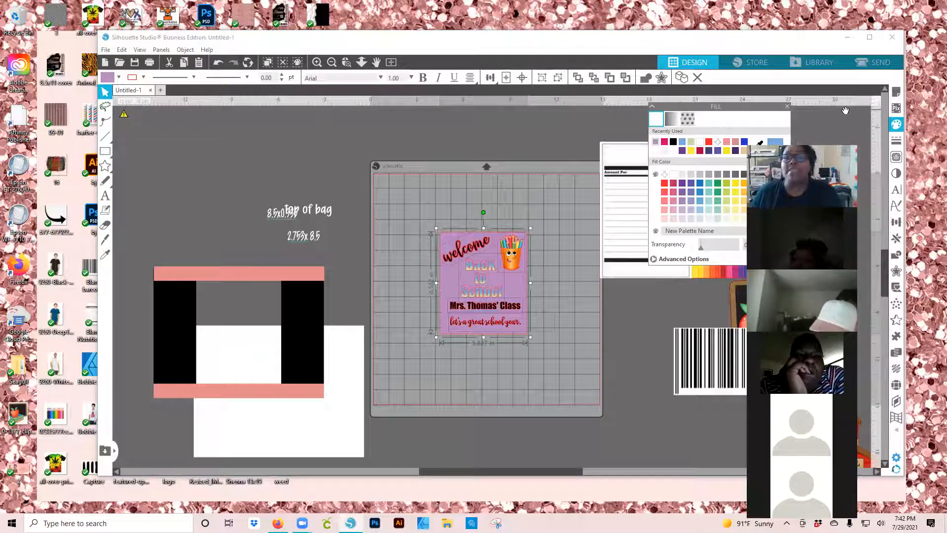
pyautogui.click(896, 140)
pyautogui.moveTo(573, 145); pyautogui.dragTo(408, 125)
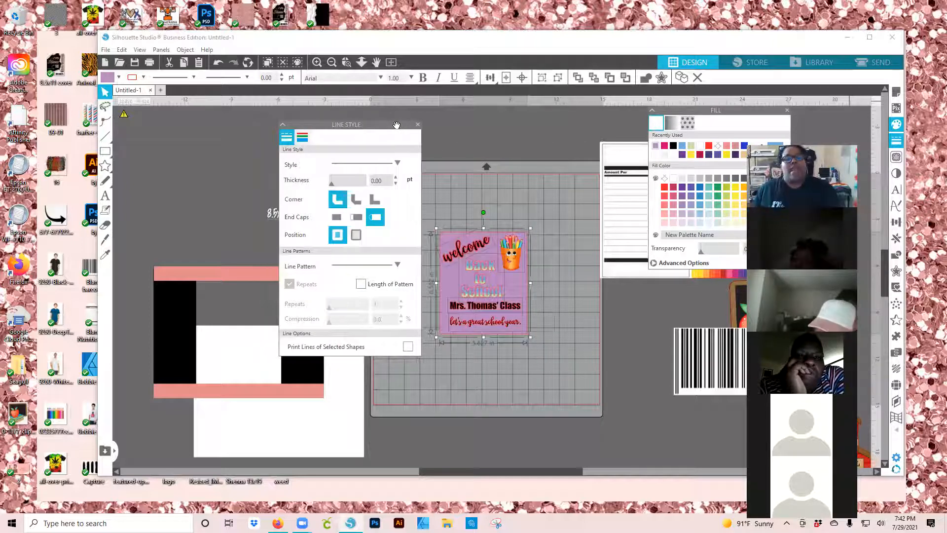
pyautogui.click(303, 138)
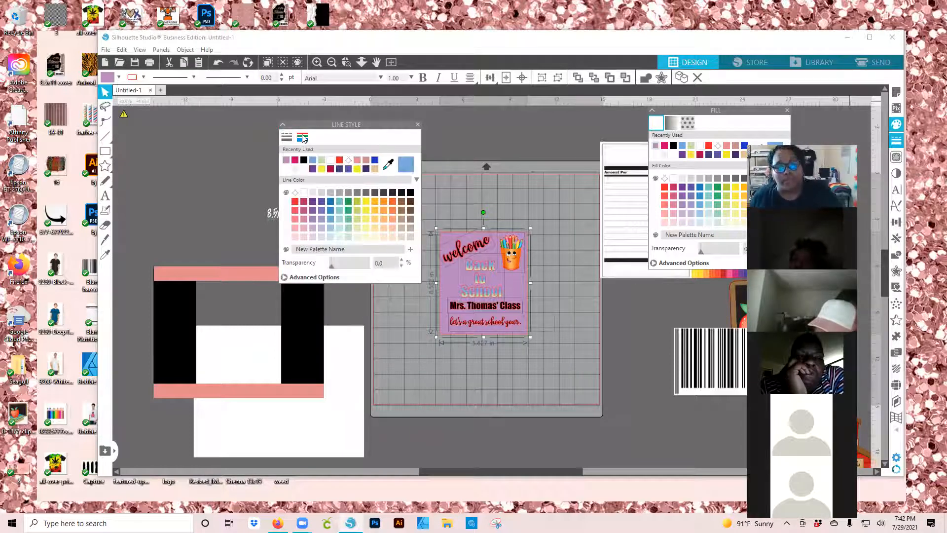
pyautogui.click(348, 160)
pyautogui.click(527, 350)
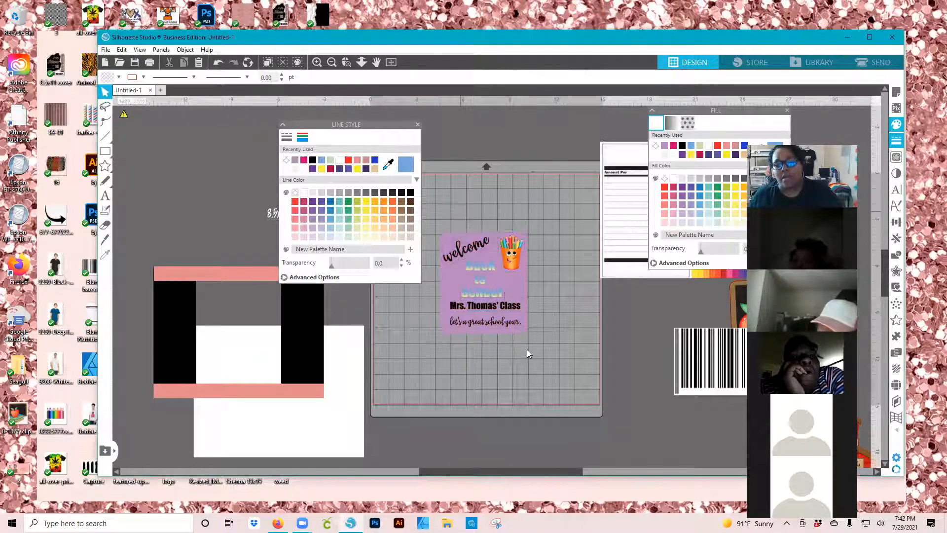
# Create a rounded-corner offset of 0.085 in around "Back to School"
pyautogui.click(499, 294)
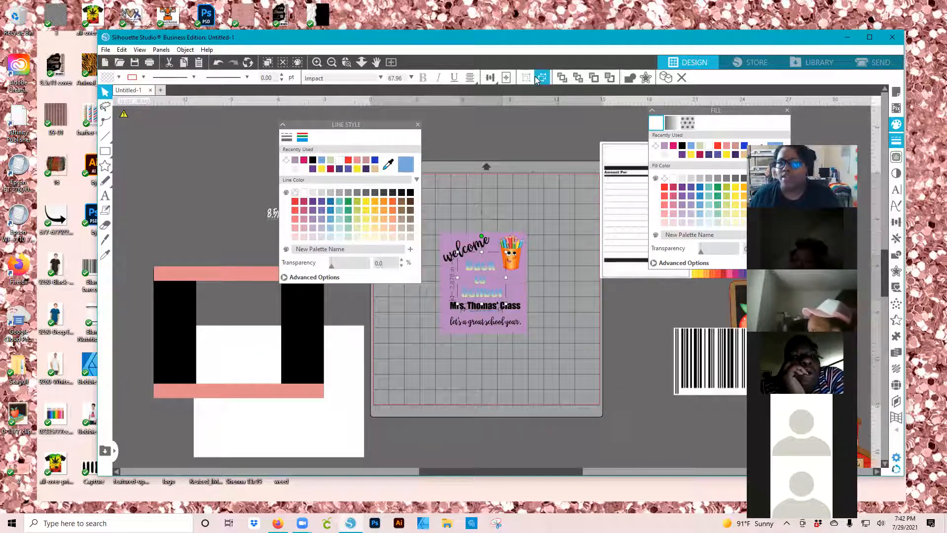
pyautogui.click(645, 78)
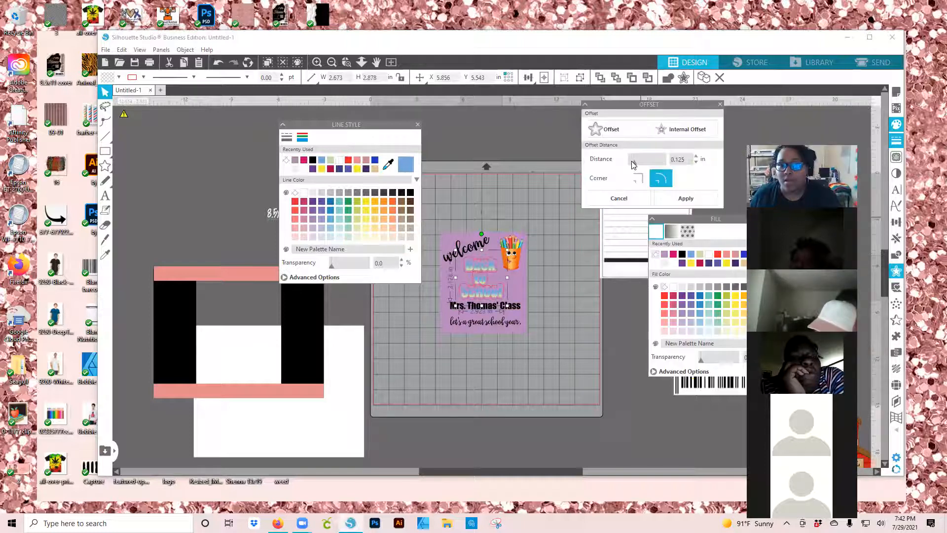
pyautogui.moveTo(633, 164); pyautogui.dragTo(632, 164)
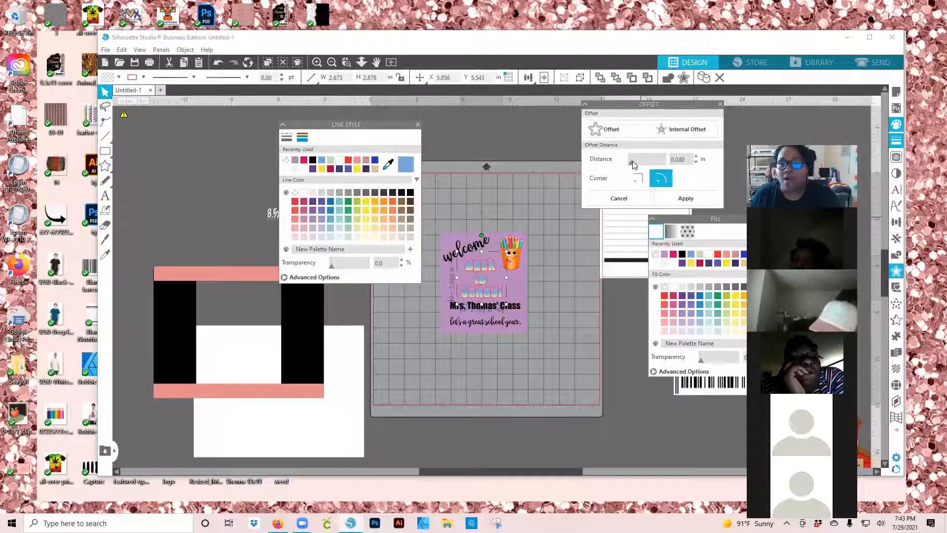
pyautogui.moveTo(633, 161); pyautogui.dragTo(634, 161)
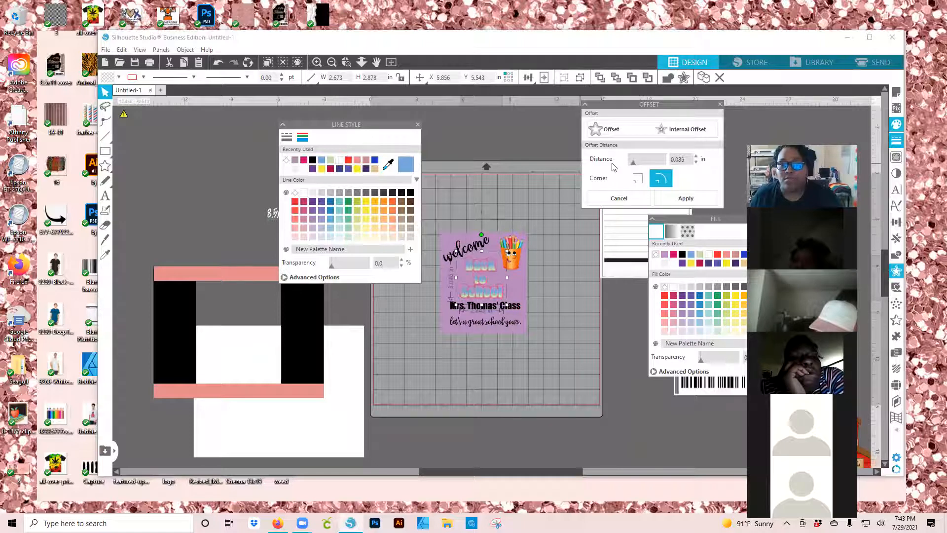
pyautogui.click(574, 275)
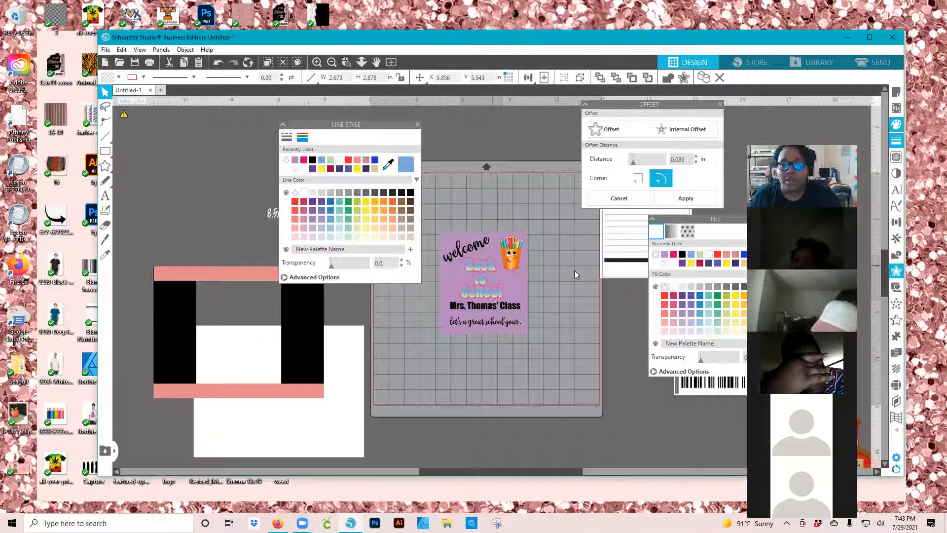
# Color the offset around "Back to School" white and place the lettering back on top of it
pyautogui.click(490, 274)
pyautogui.click(304, 193)
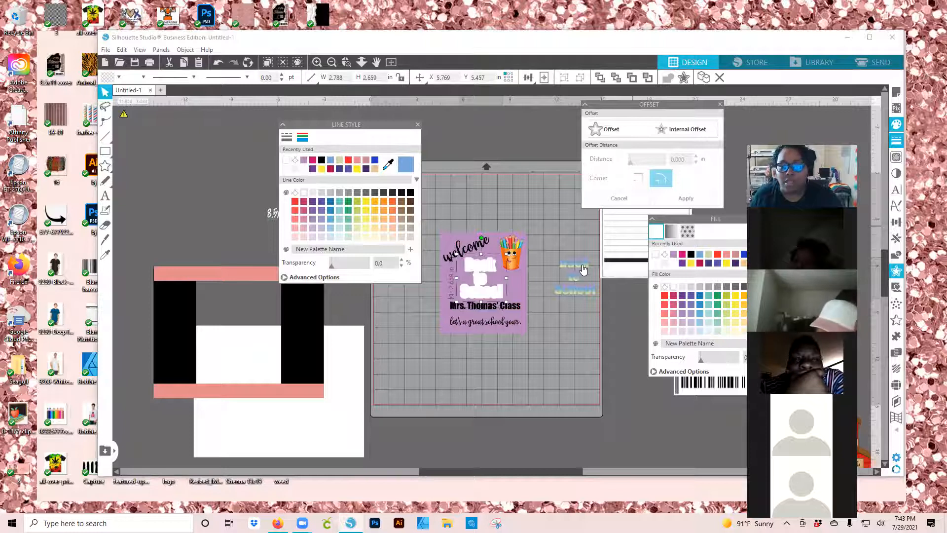
pyautogui.moveTo(500, 264); pyautogui.dragTo(489, 270)
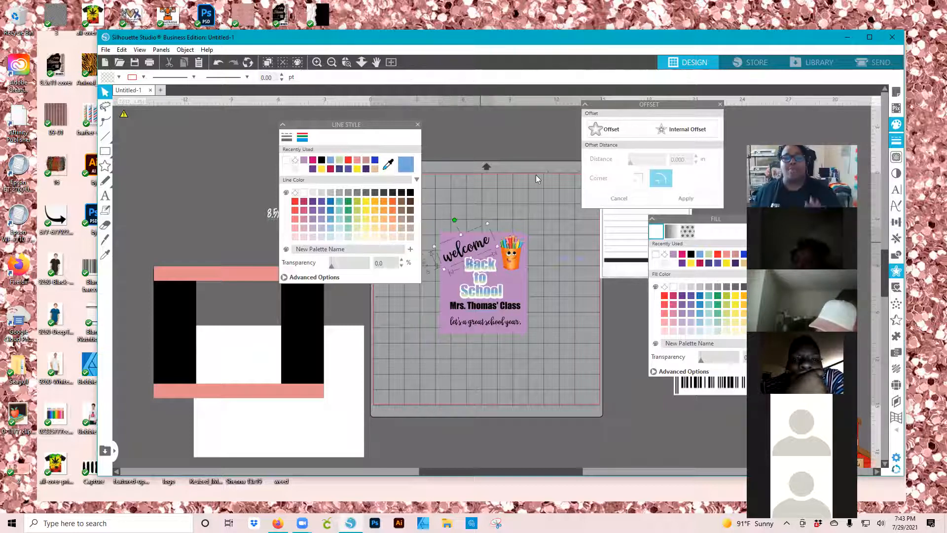
# Nudge the class name slightly down from "School" and group all the front panel's elements
pyautogui.click(494, 307)
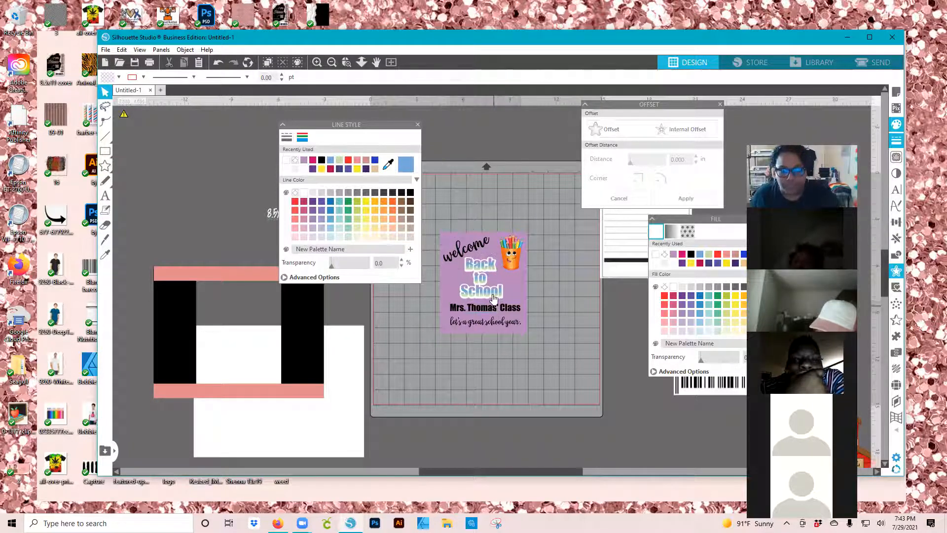
pyautogui.click(495, 302)
pyautogui.click(576, 257)
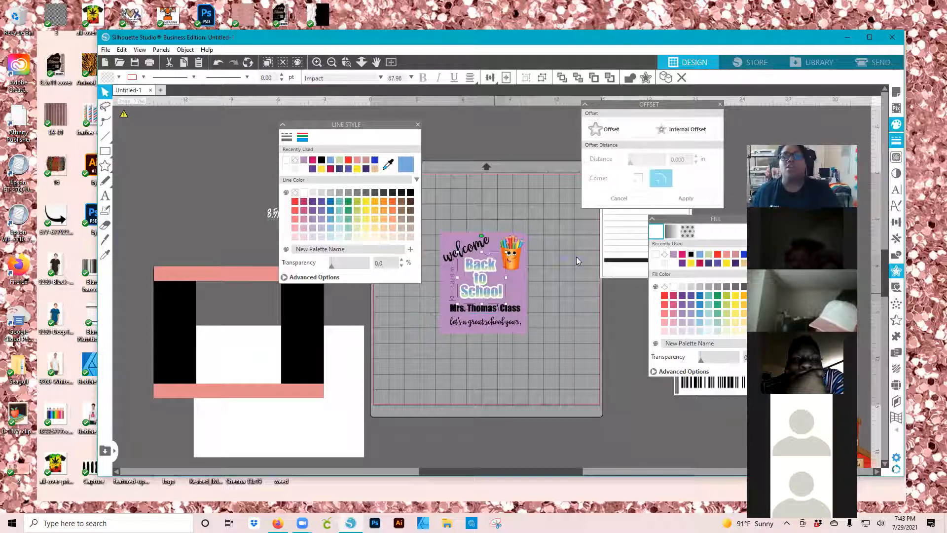
pyautogui.moveTo(531, 354); pyautogui.dragTo(542, 354)
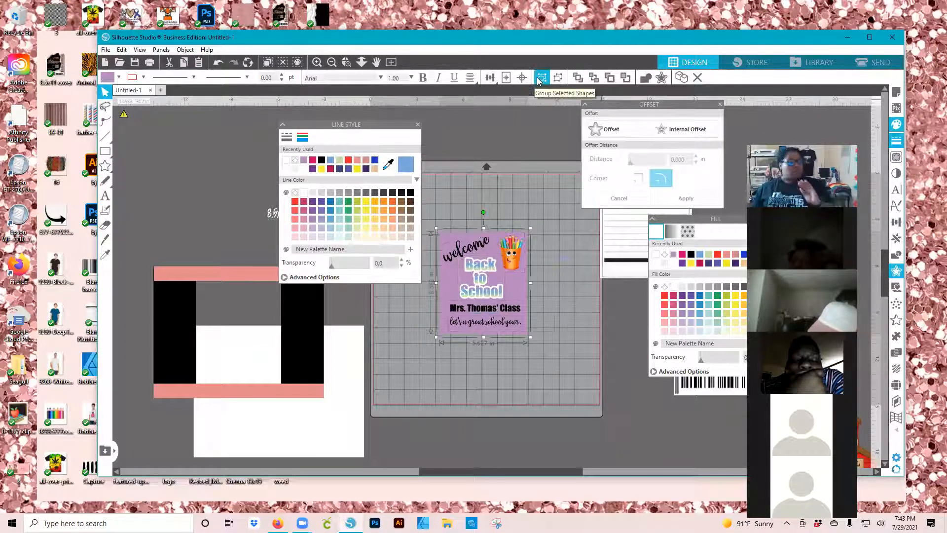
pyautogui.click(539, 80)
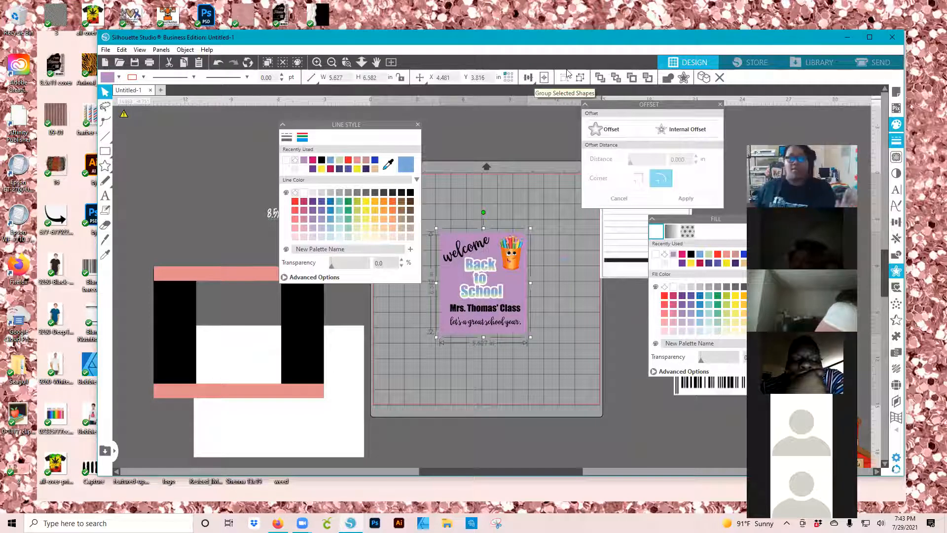
# Move the floating Line Style and Offset settings aside to uncover the canvas around the front panel
pyautogui.moveTo(402, 125); pyautogui.dragTo(413, 126)
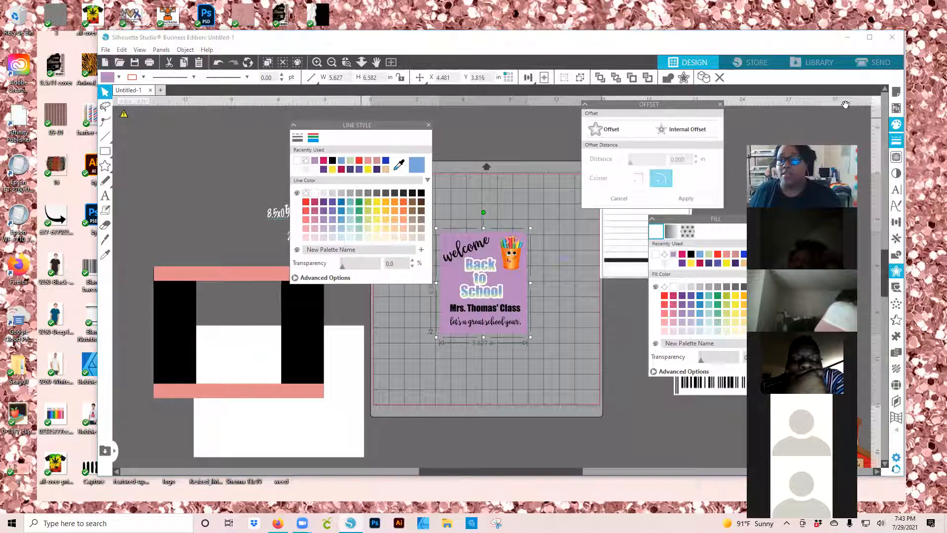
pyautogui.moveTo(833, 84); pyautogui.dragTo(833, 87)
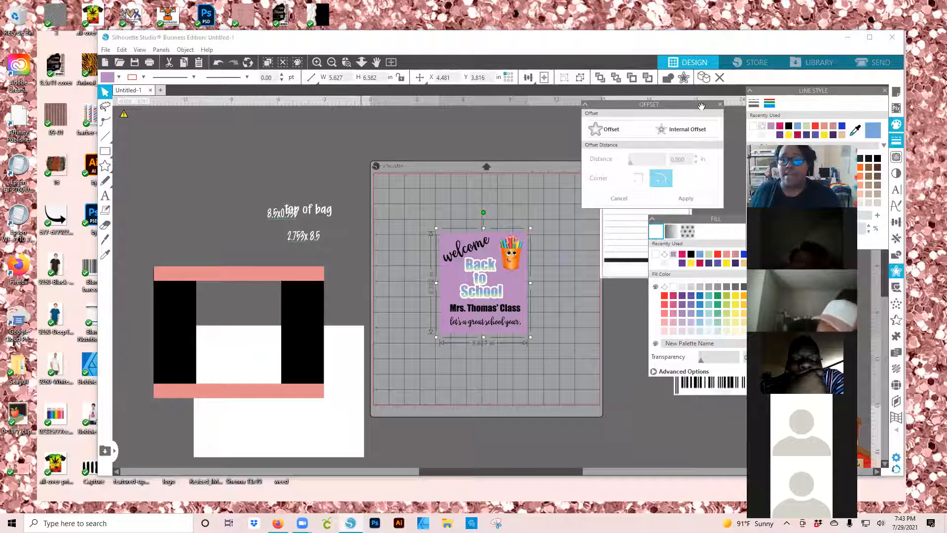
pyautogui.moveTo(706, 105); pyautogui.dragTo(860, 86)
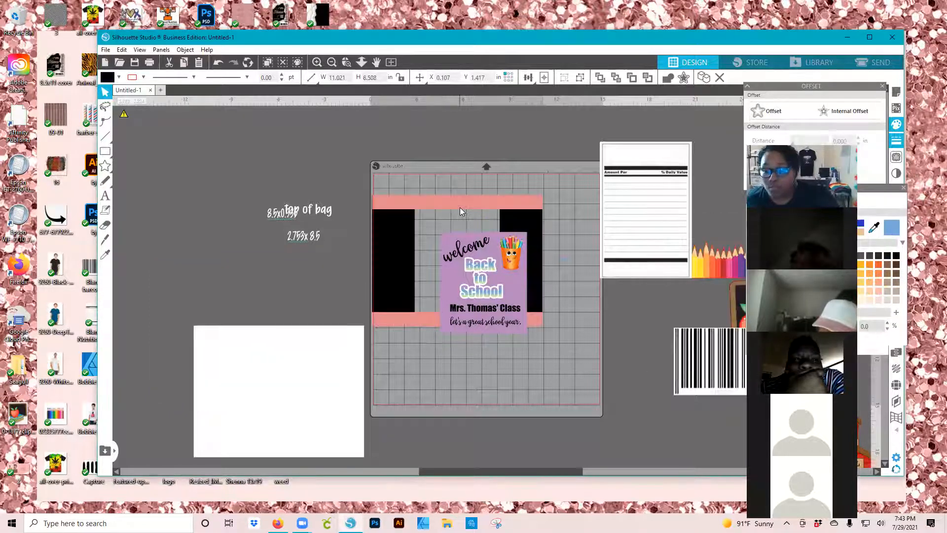
# Place the pink-and-black wrapper frame over the front panel so the panel fills its central opening
pyautogui.moveTo(460, 207); pyautogui.dragTo(486, 228)
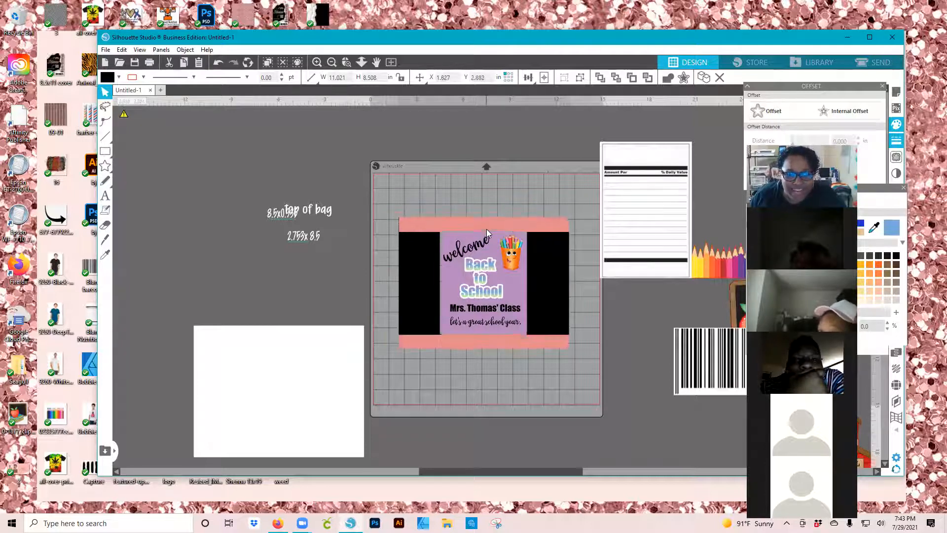
pyautogui.press('Up')
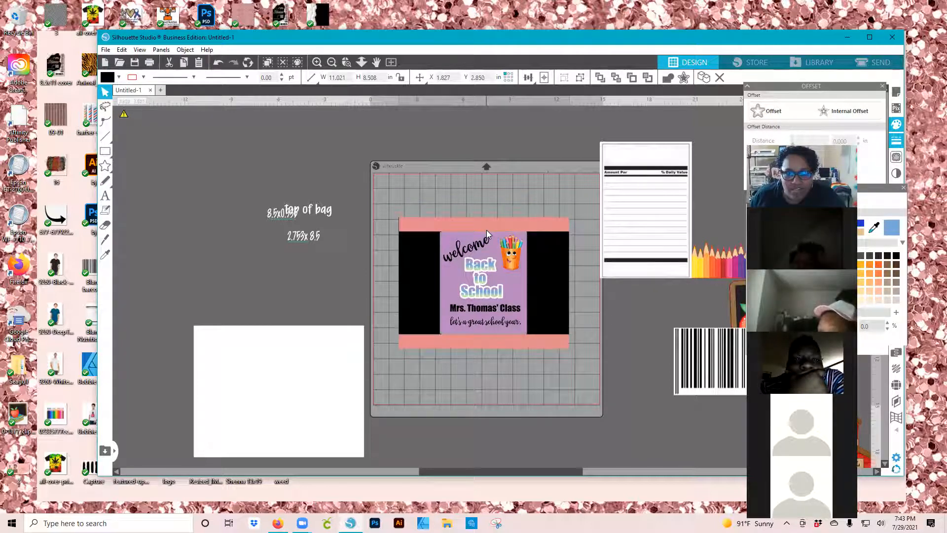
pyautogui.press('Down')
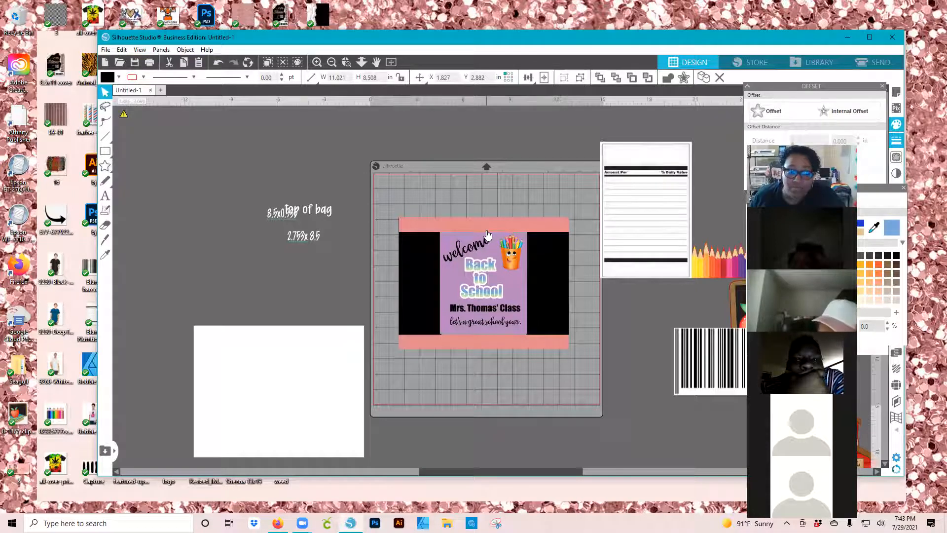
# Delete the "top of bag" label and the two dimension notes beside the page
pyautogui.moveTo(246, 180); pyautogui.dragTo(334, 252)
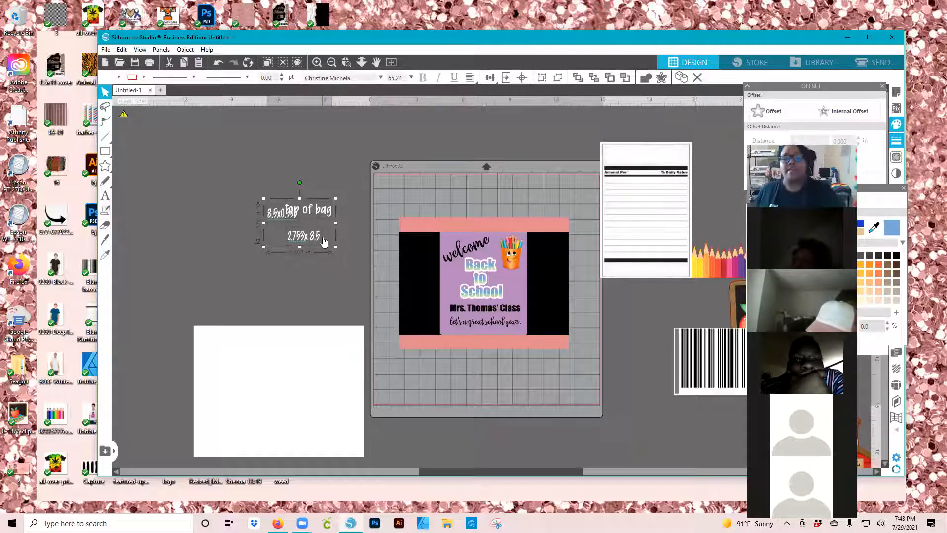
pyautogui.press('Delete')
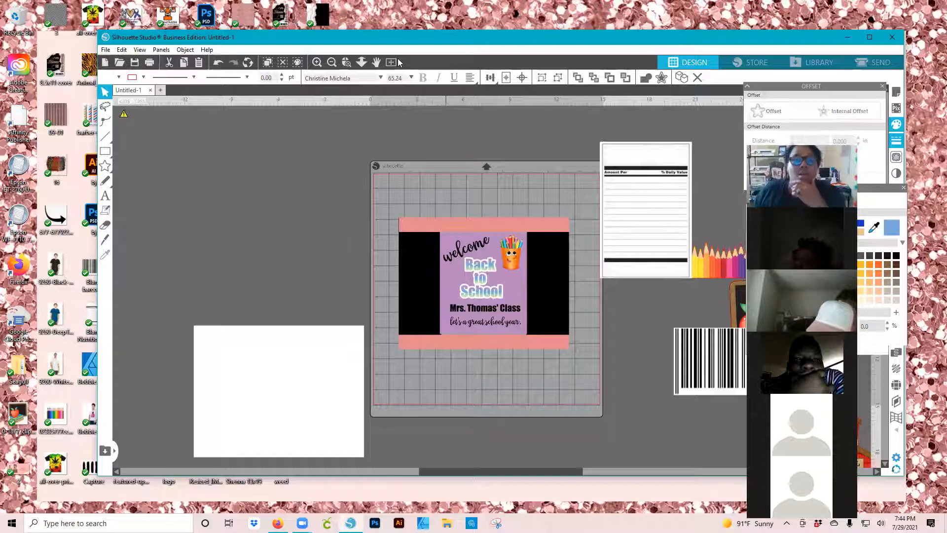
# Move the wrapper frame aside past the page's edge and place the front panel in the cleared page area
pyautogui.click(318, 64)
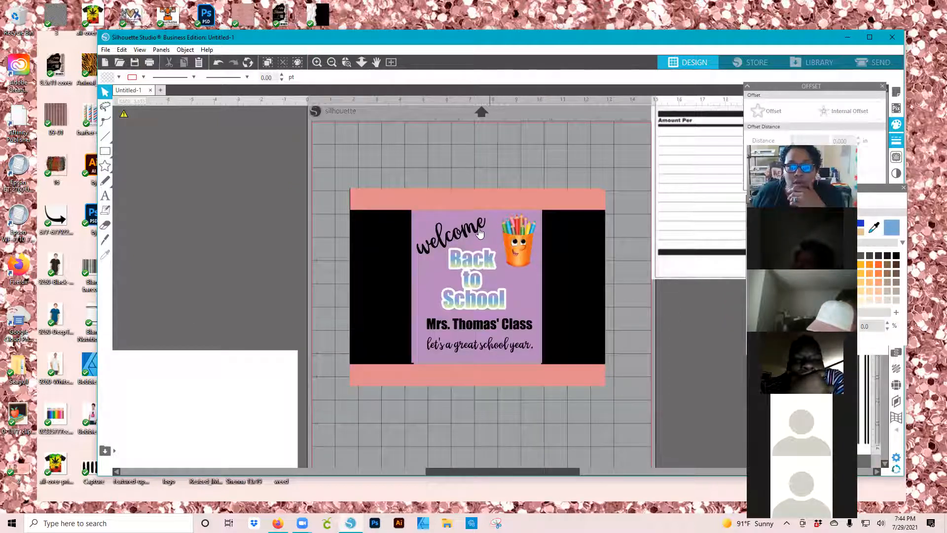
pyautogui.moveTo(482, 236); pyautogui.dragTo(487, 243)
pyautogui.moveTo(337, 148); pyautogui.dragTo(275, 143)
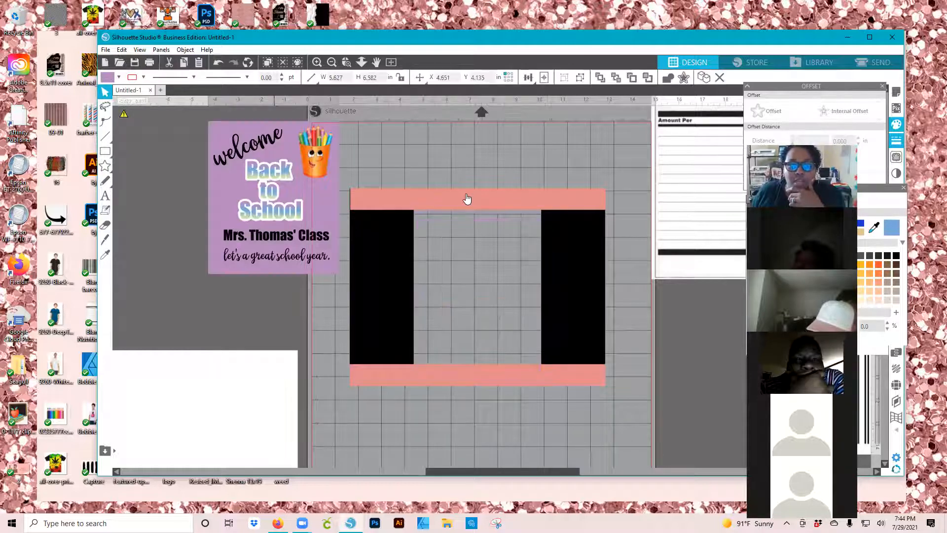
pyautogui.moveTo(458, 199); pyautogui.dragTo(688, 201)
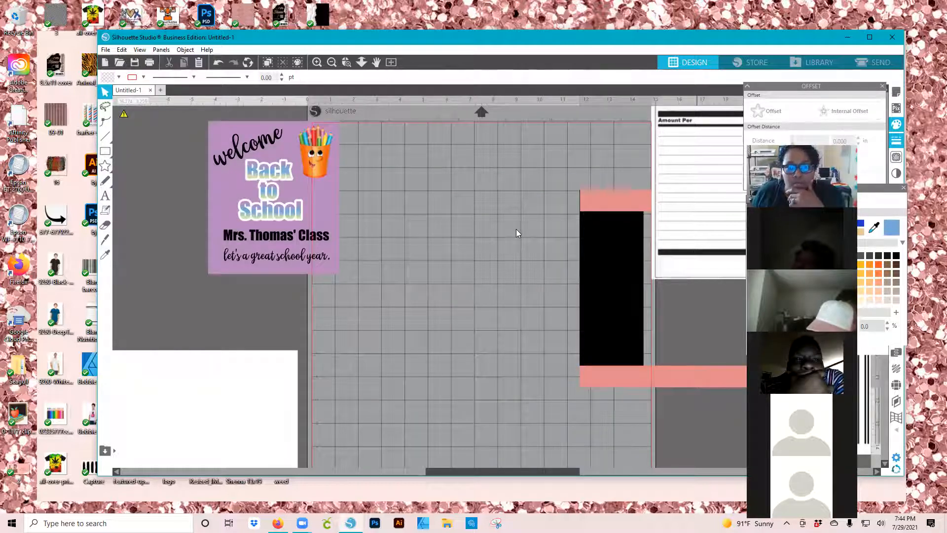
pyautogui.moveTo(331, 175); pyautogui.dragTo(516, 228)
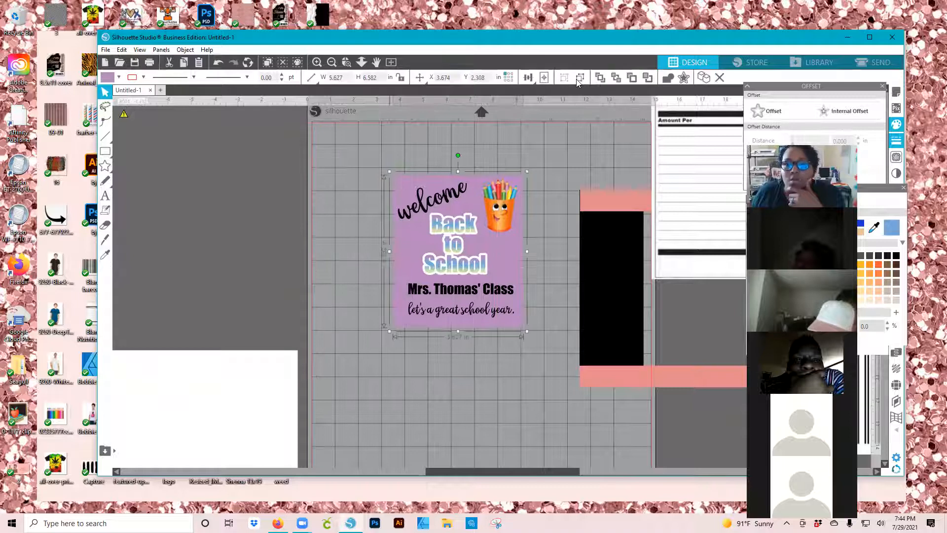
# Ungroup the front panel and lift the "Back to School" lettering off its white offset
pyautogui.click(457, 228)
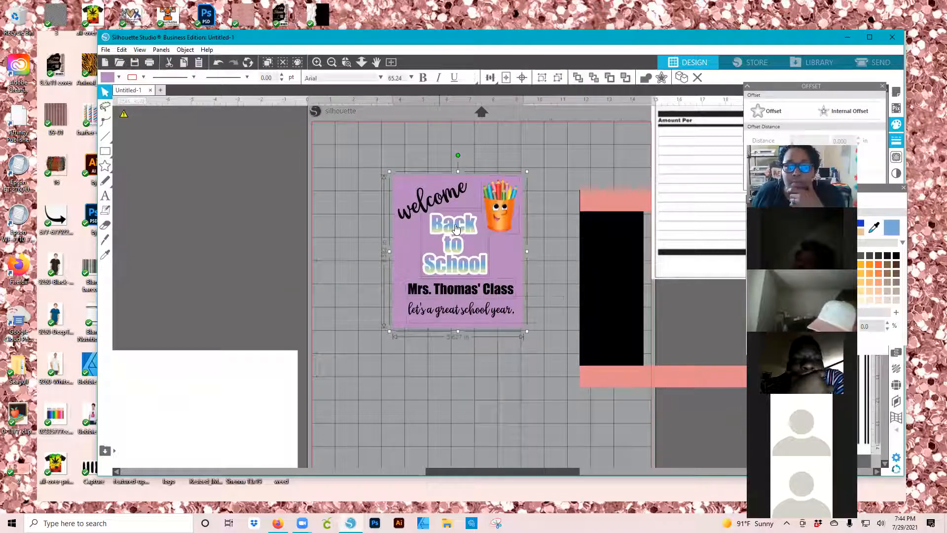
pyautogui.moveTo(456, 229); pyautogui.dragTo(452, 155)
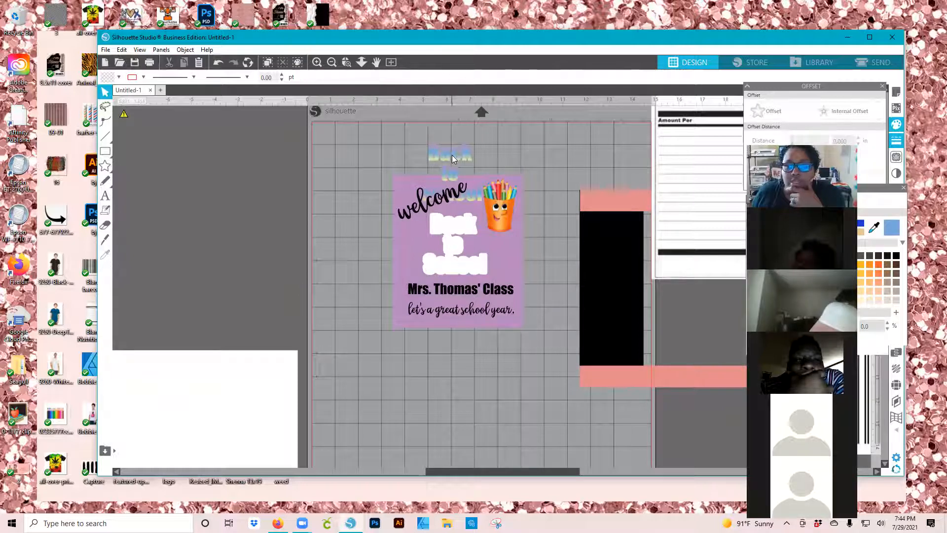
# Fill the separated "Back to School" lettering with solid black, keeping the floating settings clear of the fill options
pyautogui.click(897, 125)
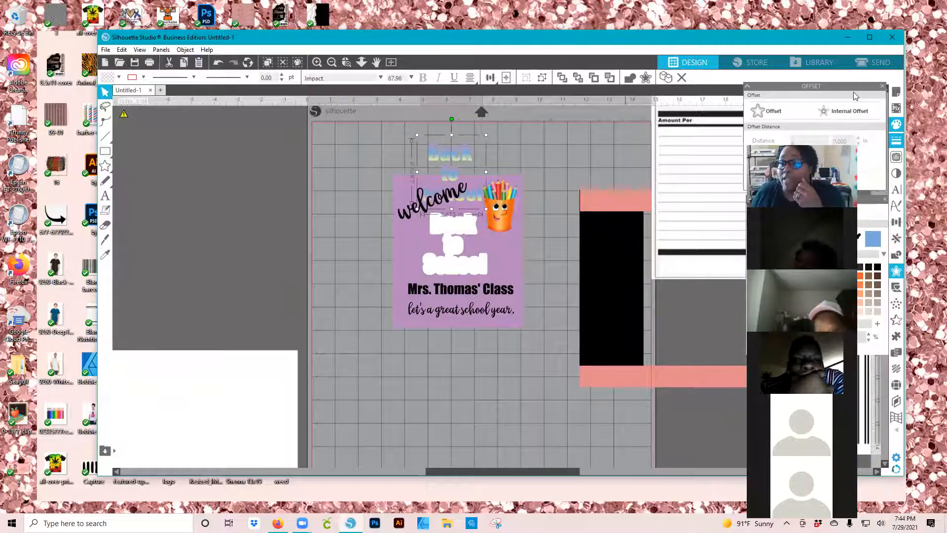
pyautogui.moveTo(855, 87); pyautogui.dragTo(773, 85)
pyautogui.moveTo(868, 199); pyautogui.dragTo(863, 71)
pyautogui.click(784, 106)
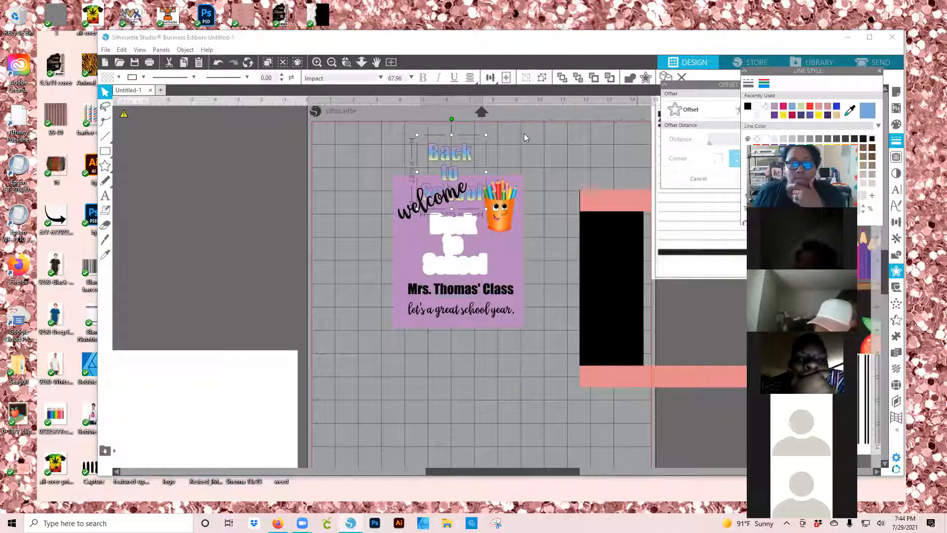
pyautogui.click(897, 125)
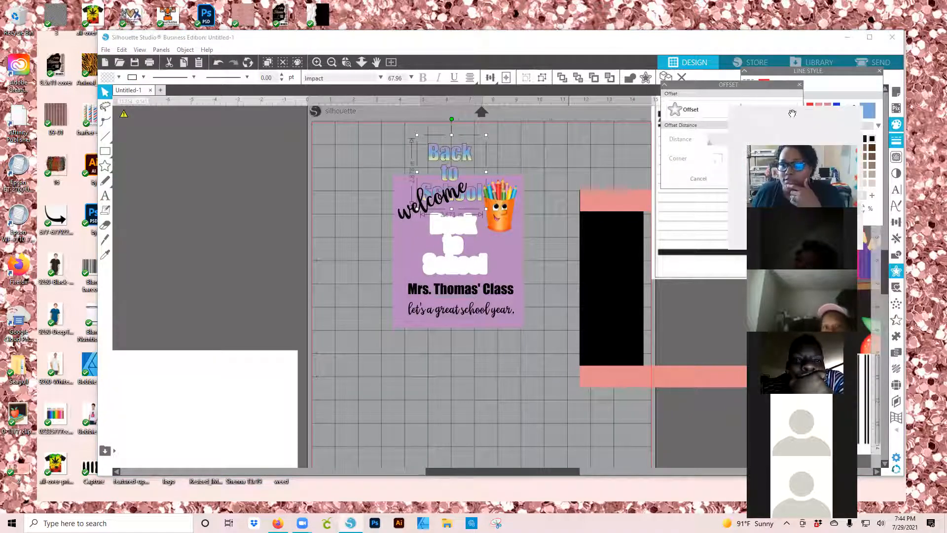
pyautogui.click(736, 144)
pyautogui.click(542, 163)
# Move "welcome" above the panel, ungroup it, and separate the black lettering from its purple offset
pyautogui.moveTo(456, 194); pyautogui.dragTo(475, 117)
pyautogui.click(544, 77)
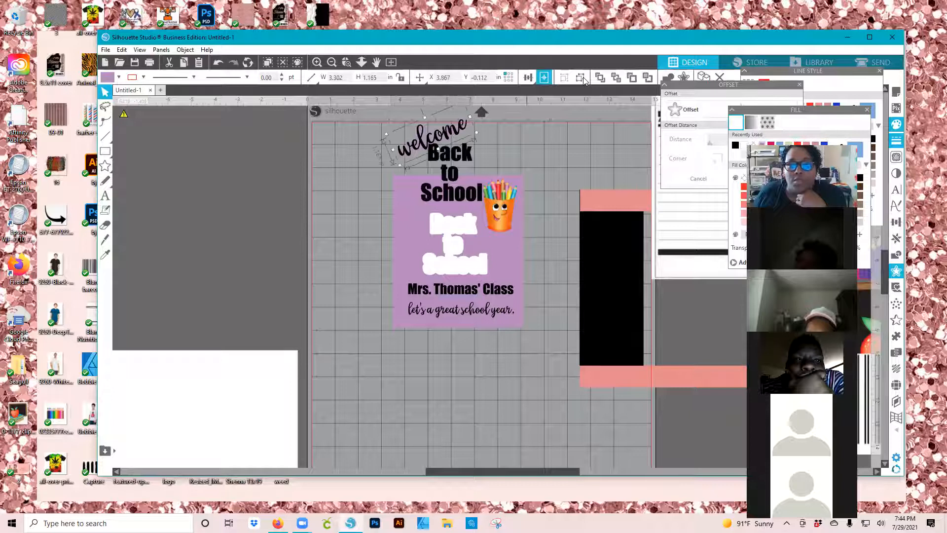
pyautogui.click(451, 131)
pyautogui.moveTo(454, 133); pyautogui.dragTo(548, 128)
pyautogui.click(452, 132)
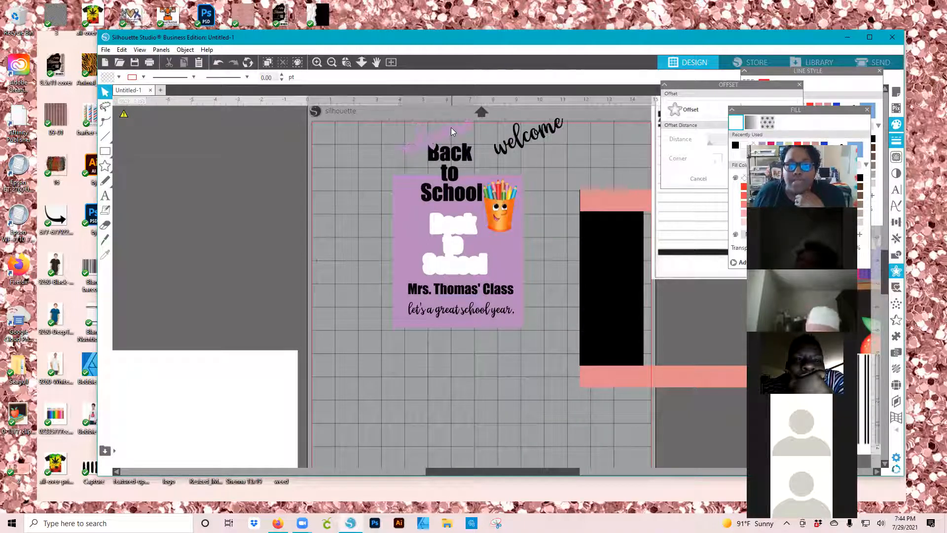
pyautogui.click(451, 127)
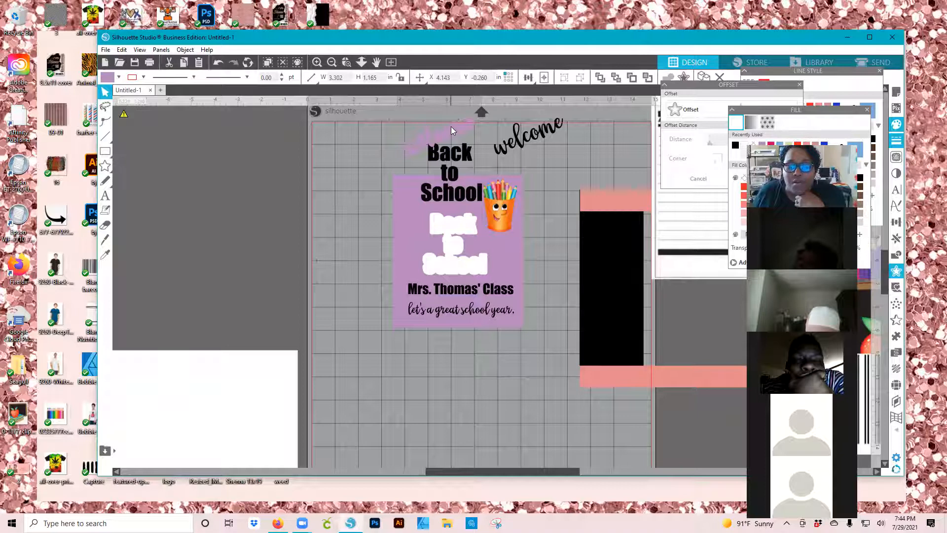
# Create a rounded-corner offset of 0.045 in around the black "welcome" lettering
pyautogui.click(525, 138)
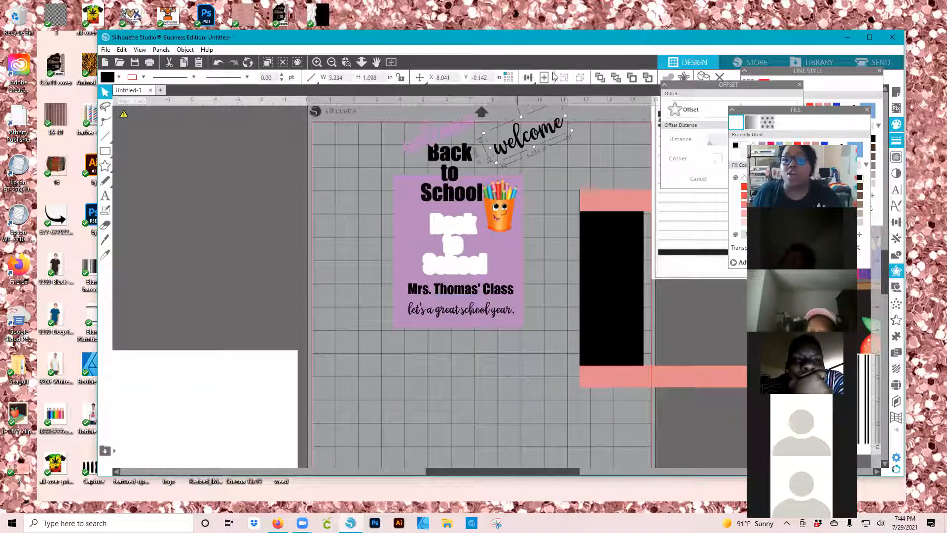
pyautogui.click(683, 78)
pyautogui.click(700, 109)
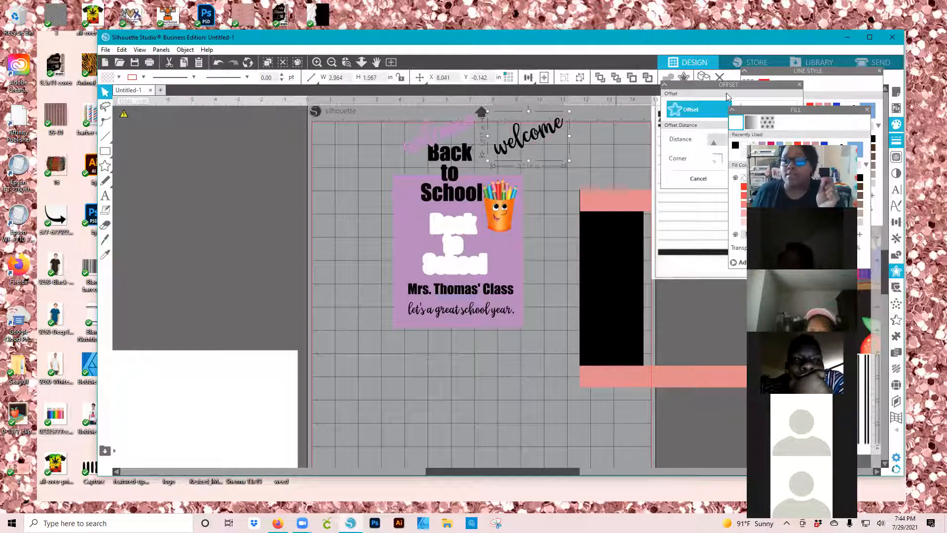
pyautogui.moveTo(723, 86); pyautogui.dragTo(701, 99)
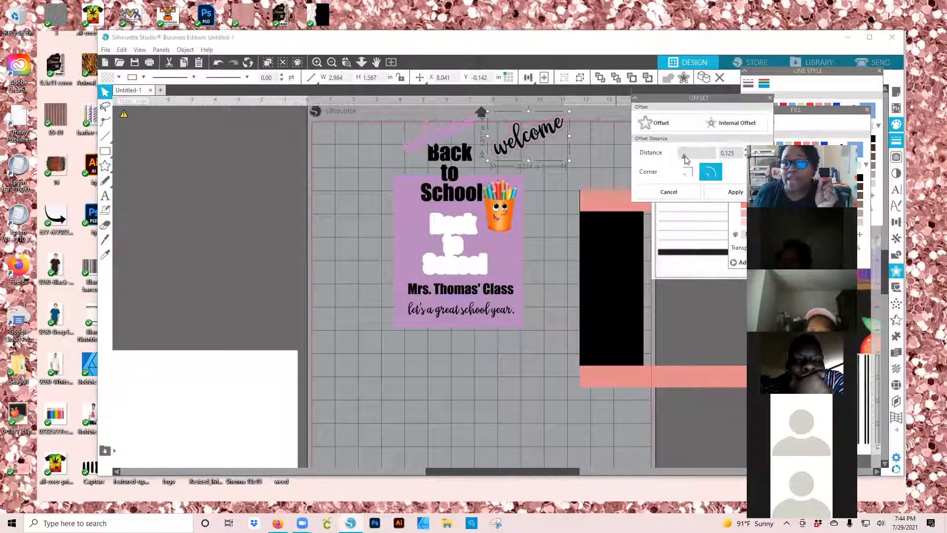
pyautogui.moveTo(684, 159); pyautogui.dragTo(683, 159)
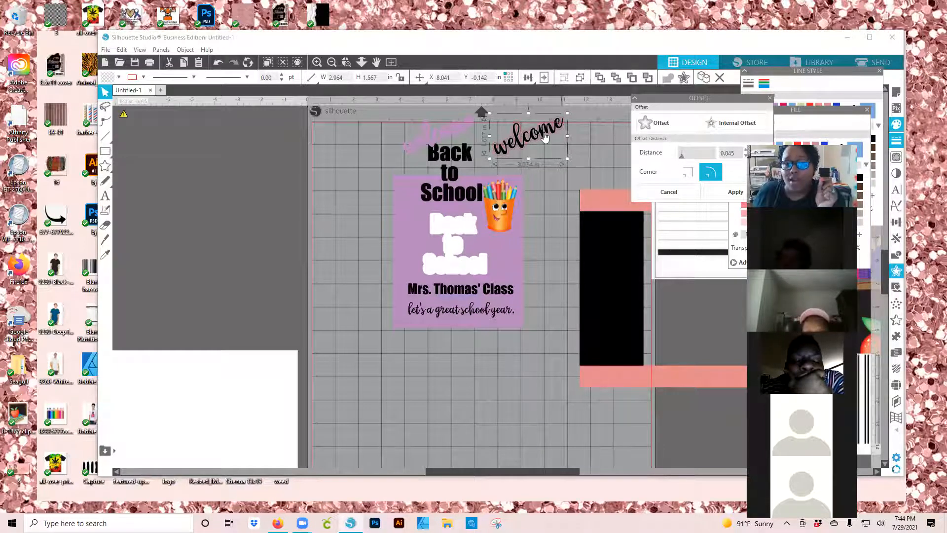
# Move the black "welcome" lettering off its new offset and fill that offset red
pyautogui.moveTo(543, 130); pyautogui.dragTo(558, 165)
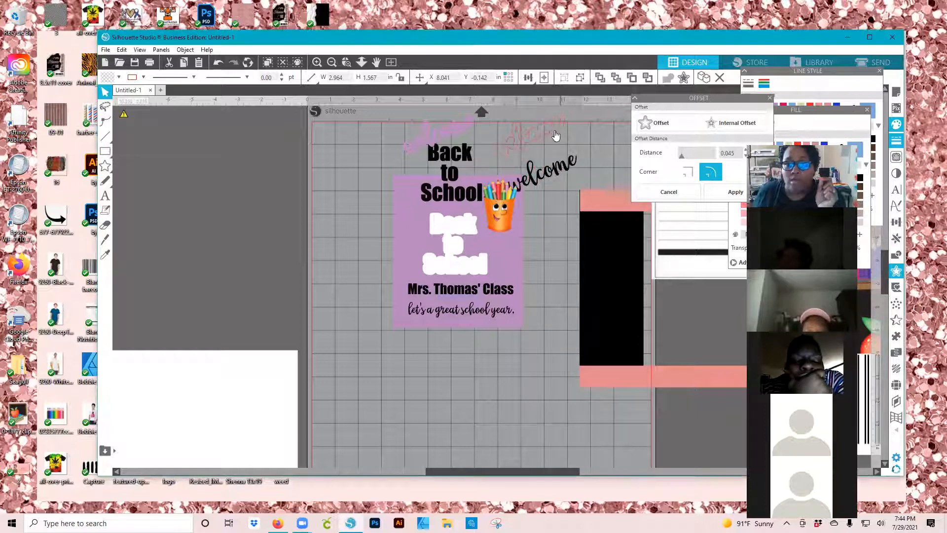
pyautogui.click(811, 108)
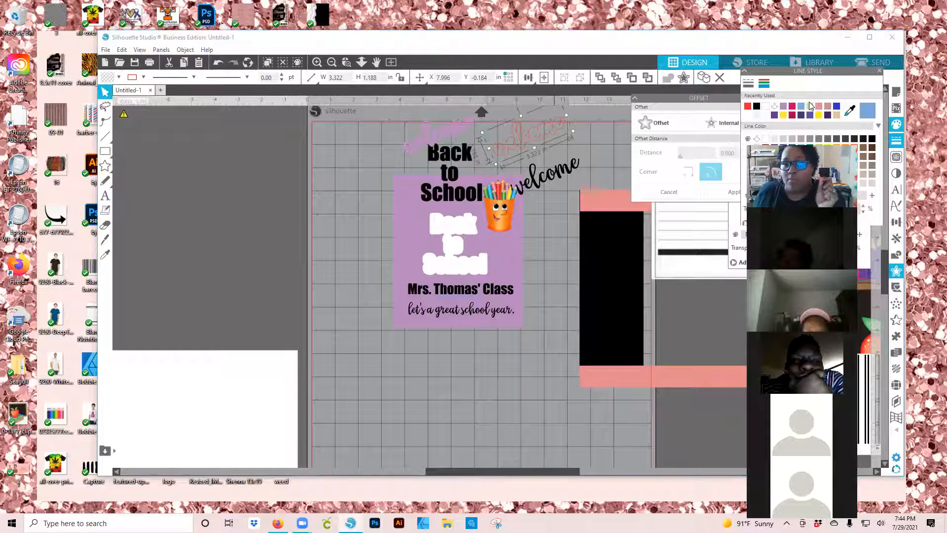
pyautogui.click(879, 71)
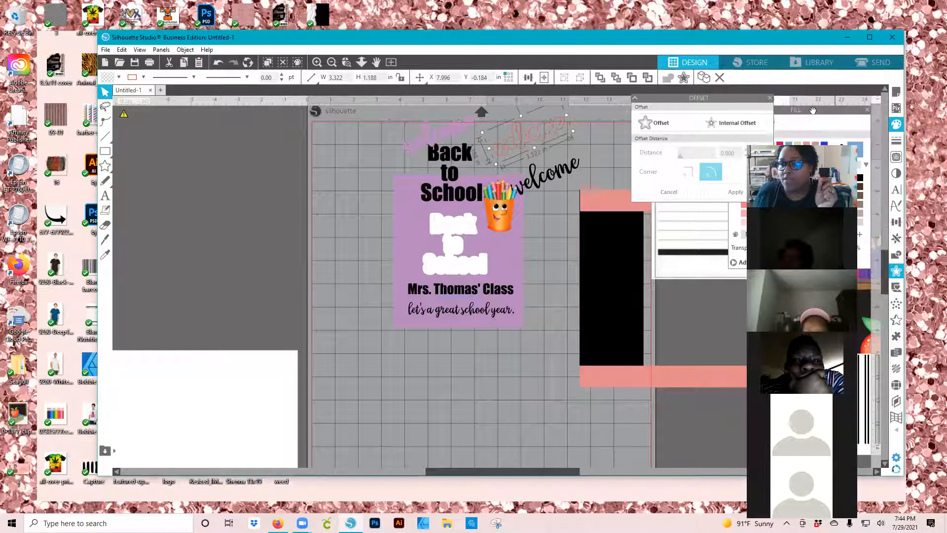
pyautogui.click(779, 144)
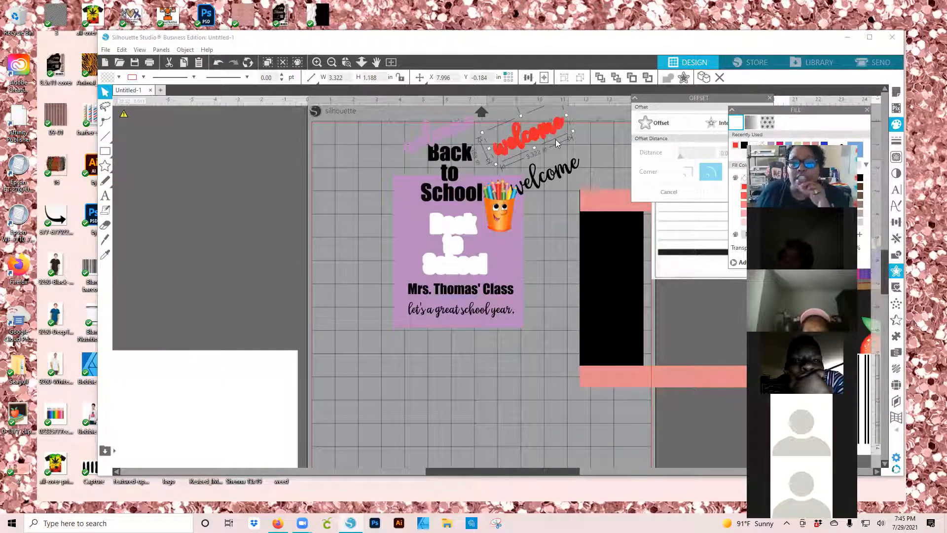
# Move the purple "welcome" offset aside and position the red one across the top of "Back", rotated to a flatter angle
pyautogui.moveTo(458, 128); pyautogui.dragTo(355, 136)
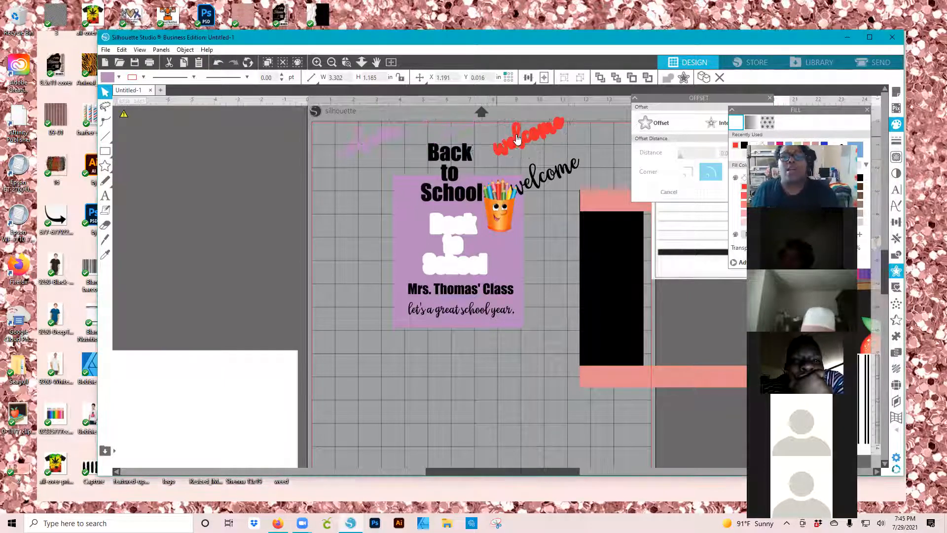
pyautogui.moveTo(552, 129); pyautogui.dragTo(469, 106)
pyautogui.scroll(1, 426, 114)
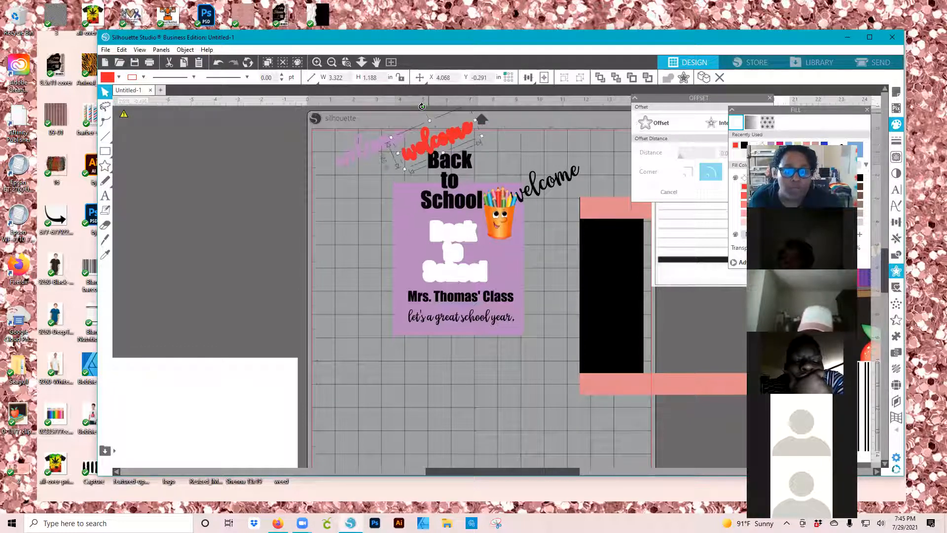
pyautogui.moveTo(431, 114); pyautogui.dragTo(448, 135)
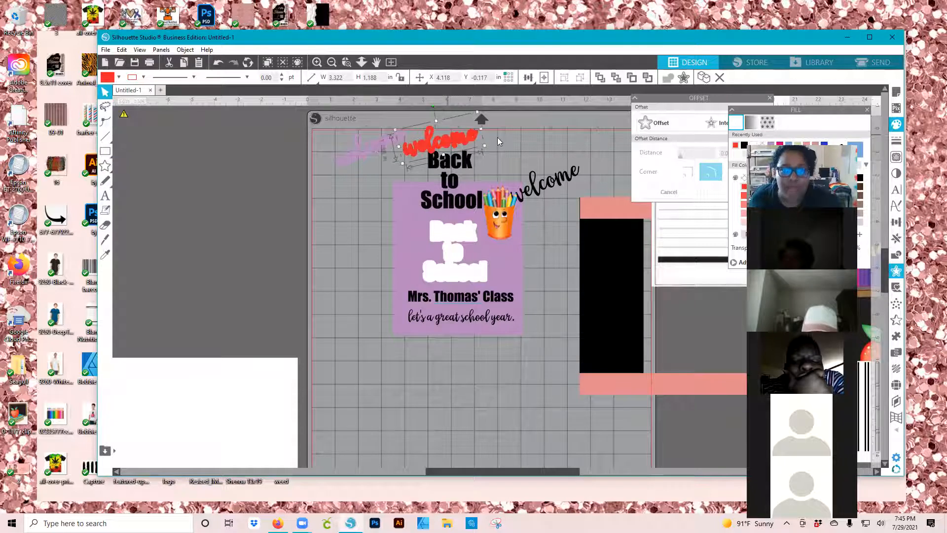
# Try subtracting the red "welcome" offset from the black "Back to School" lettering, and undo the subtraction
pyautogui.moveTo(448, 134); pyautogui.dragTo(463, 136)
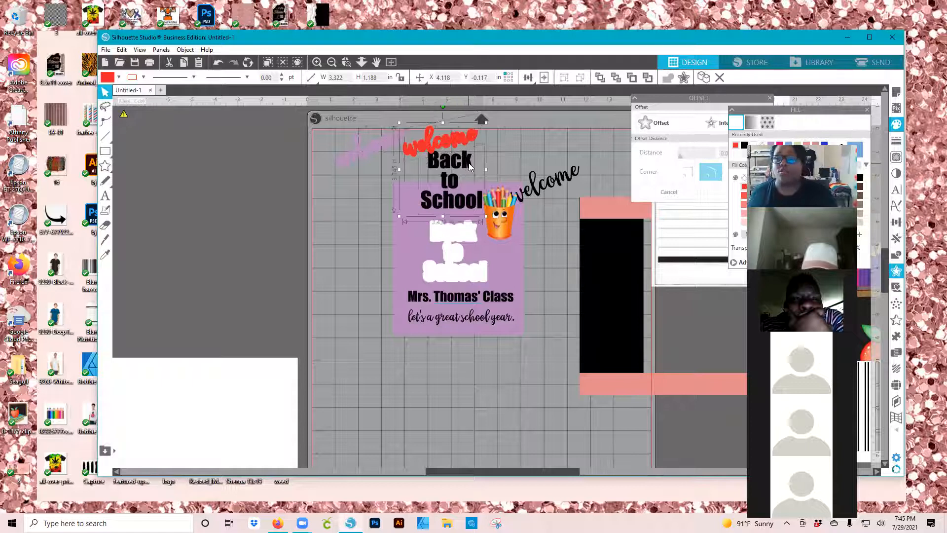
pyautogui.click(468, 165)
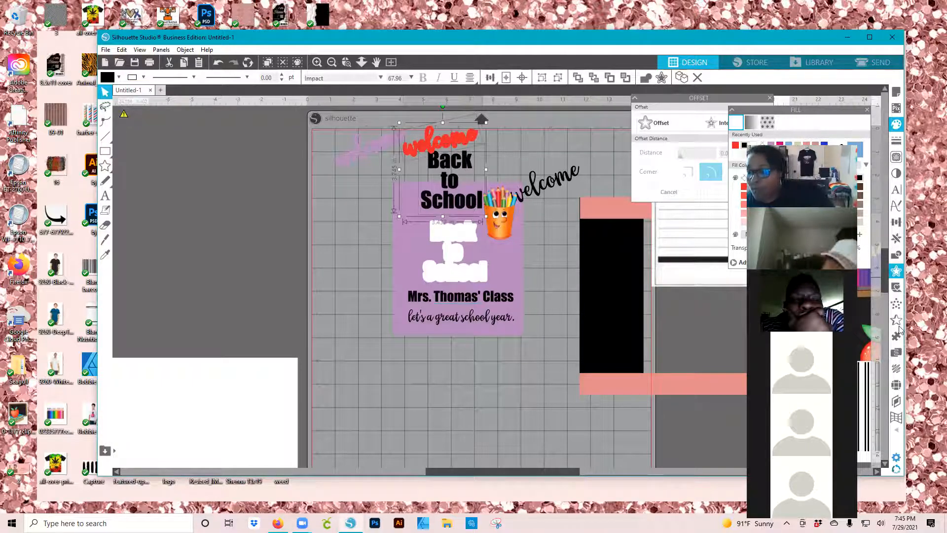
pyautogui.click(897, 255)
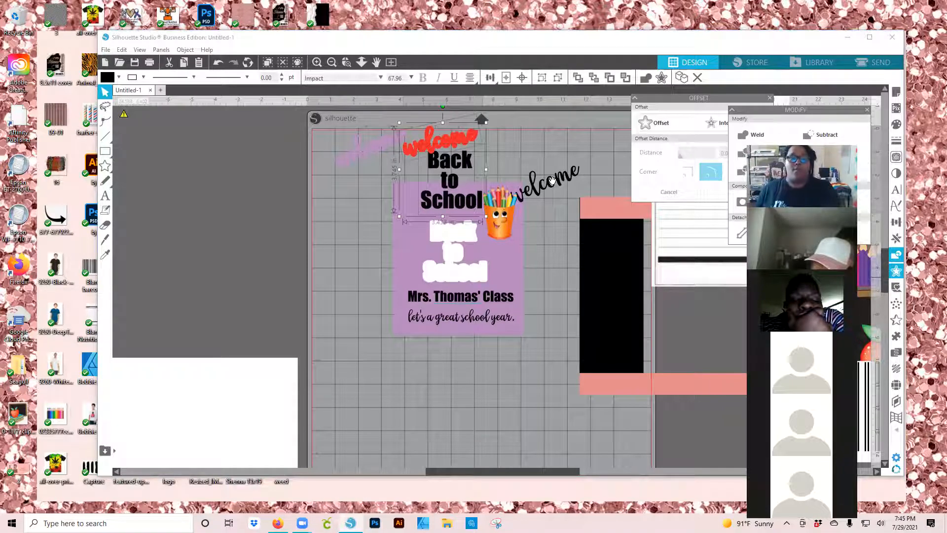
pyautogui.moveTo(281, 150); pyautogui.dragTo(279, 150)
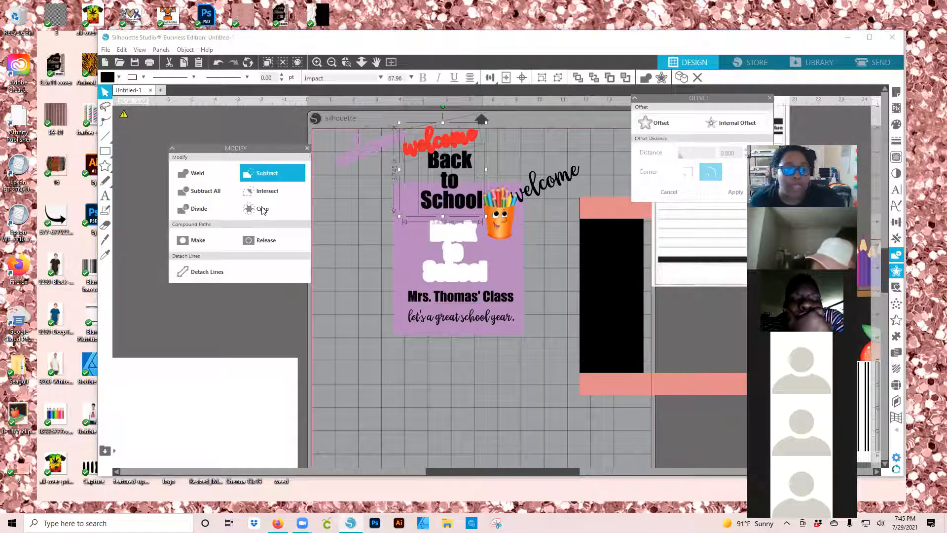
pyautogui.click(269, 176)
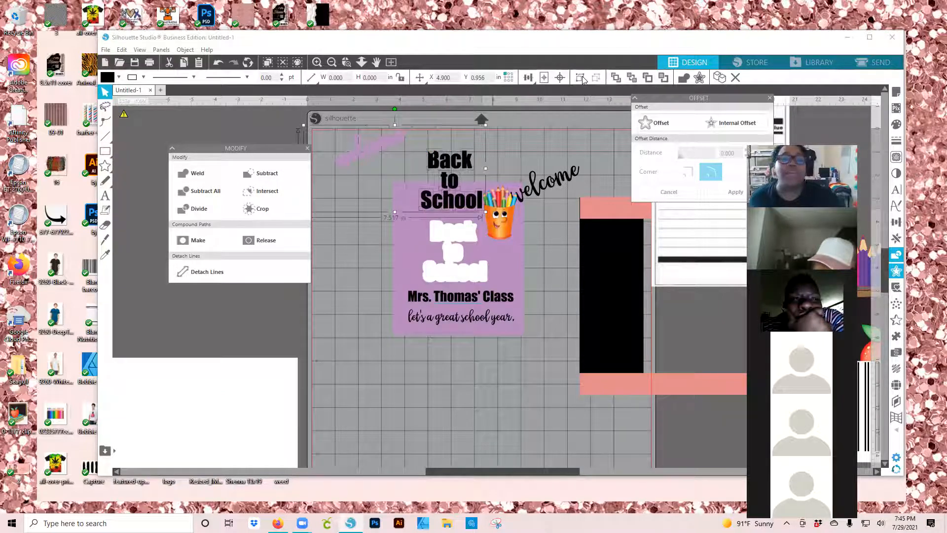
pyautogui.click(217, 63)
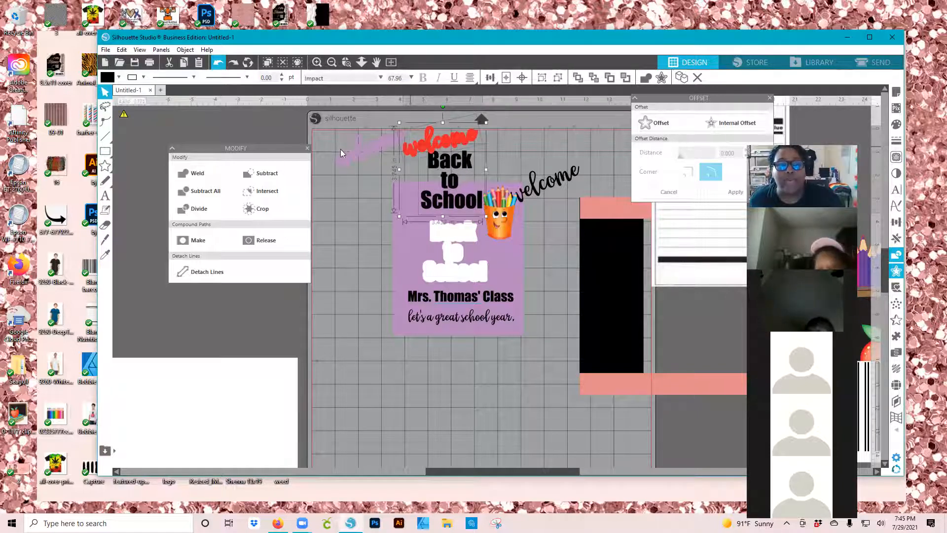
pyautogui.click(431, 127)
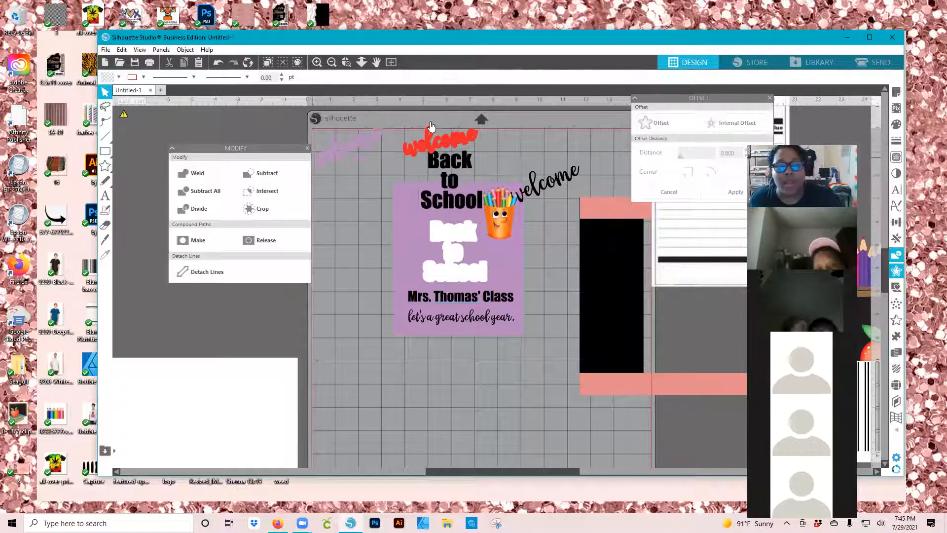
# Subtract the red "welcome" offset from the black "Back to School" lettering and place the black "welcome" script across the top of "Back"
pyautogui.click(461, 167)
pyautogui.click(275, 173)
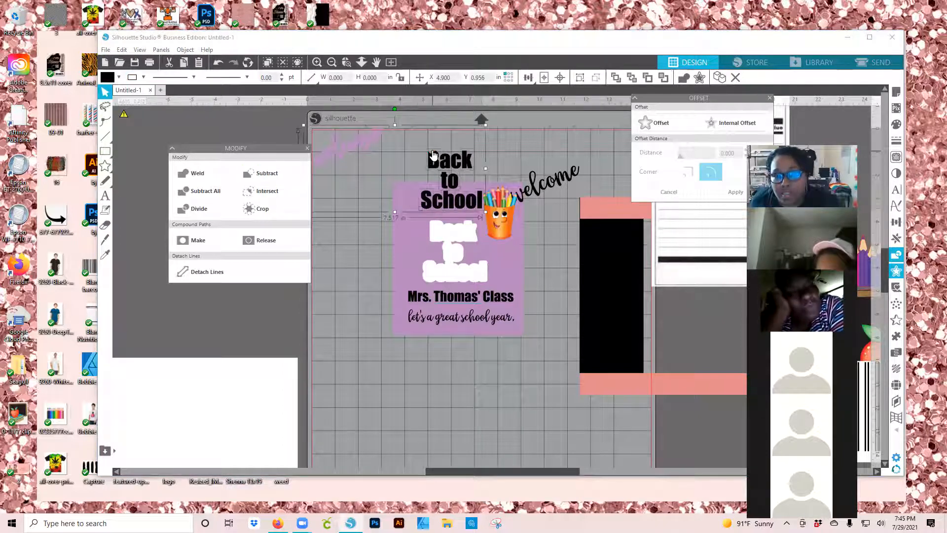
pyautogui.click(532, 184)
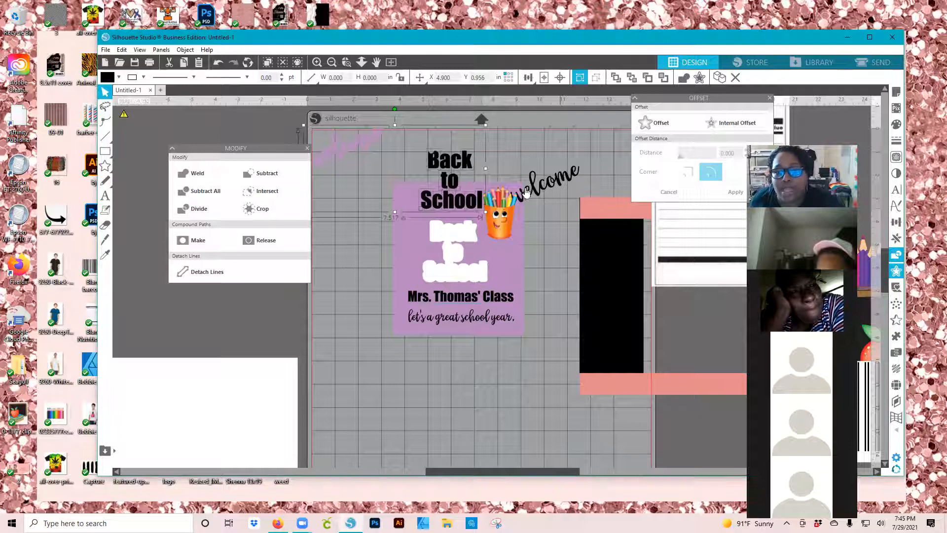
pyautogui.moveTo(532, 183); pyautogui.dragTo(436, 136)
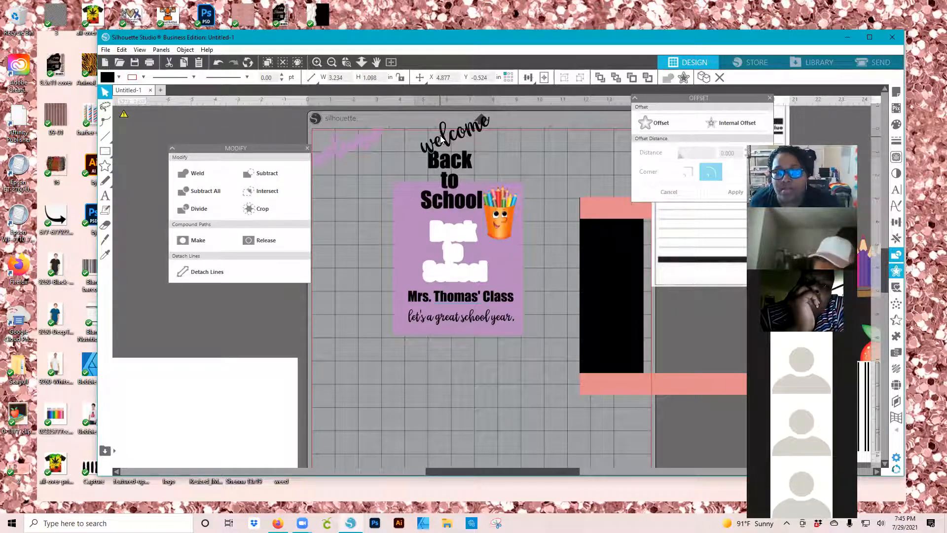
pyautogui.moveTo(442, 139); pyautogui.dragTo(442, 139)
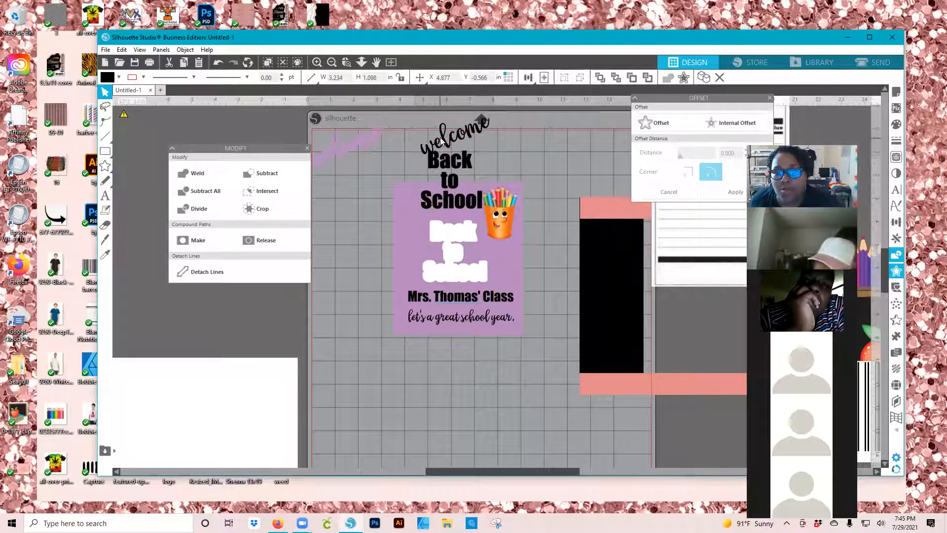
pyautogui.hotkey('ctrl', 'z')
# Fill the "Back to School" lettering with a blue-purple gradient pattern
pyautogui.click(456, 170)
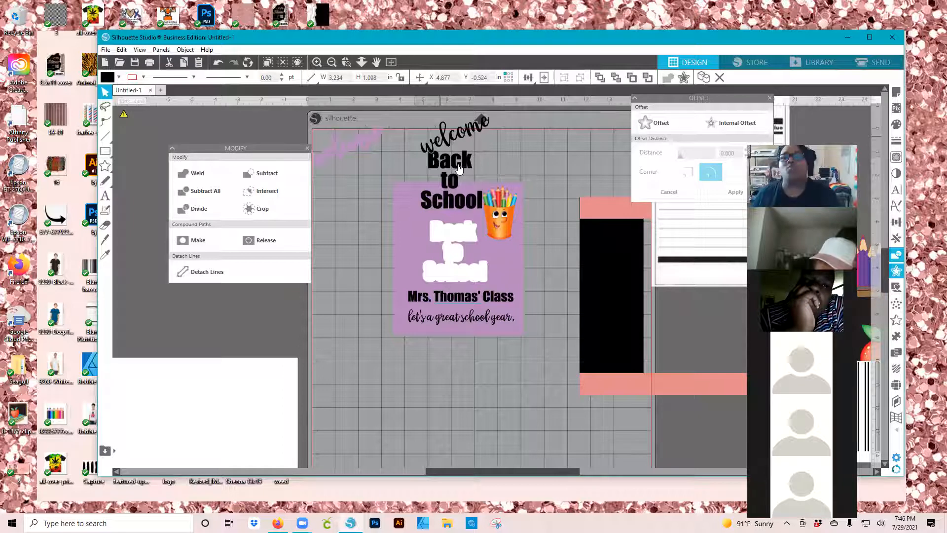
pyautogui.click(896, 125)
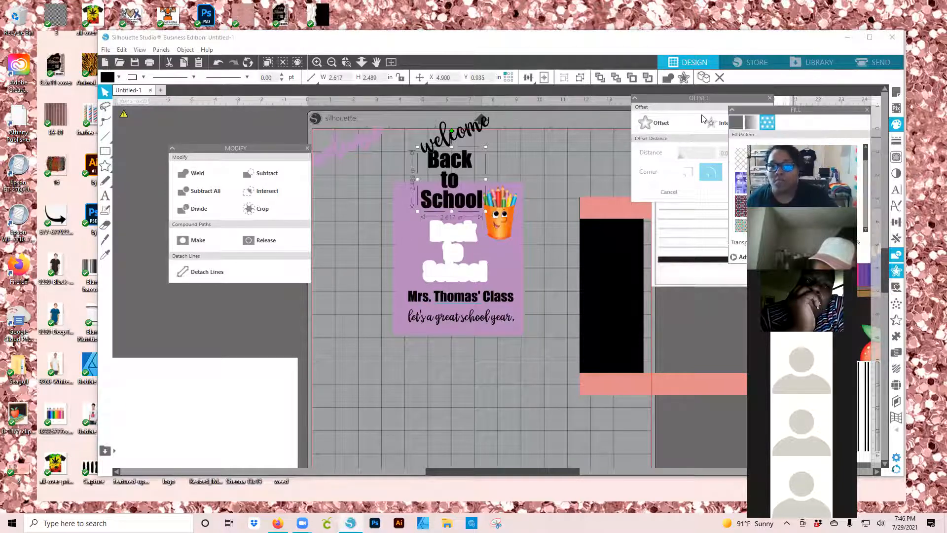
pyautogui.moveTo(776, 52); pyautogui.dragTo(677, 42)
pyautogui.scroll(-1, 703, 119)
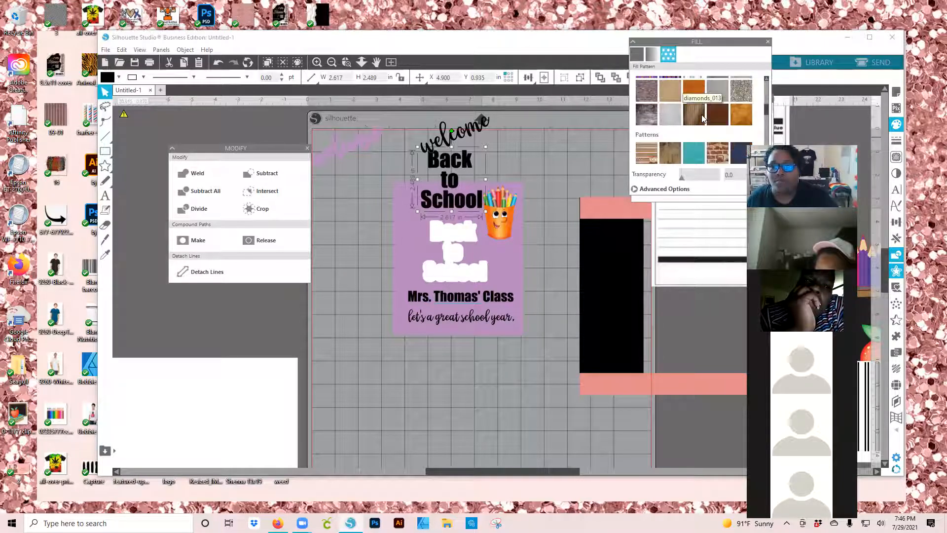
pyautogui.scroll(-2, 703, 119)
pyautogui.scroll(-1, 704, 119)
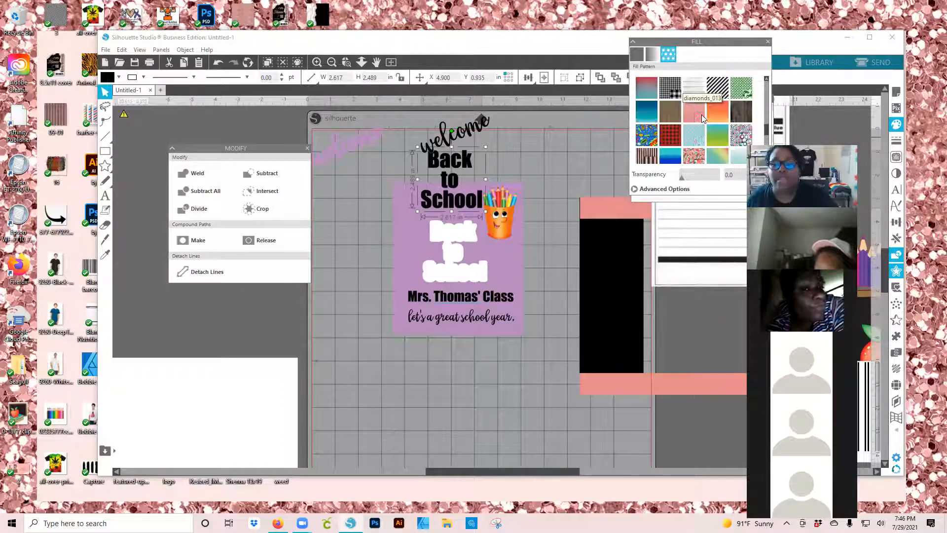
pyautogui.scroll(-2, 701, 118)
pyautogui.click(698, 104)
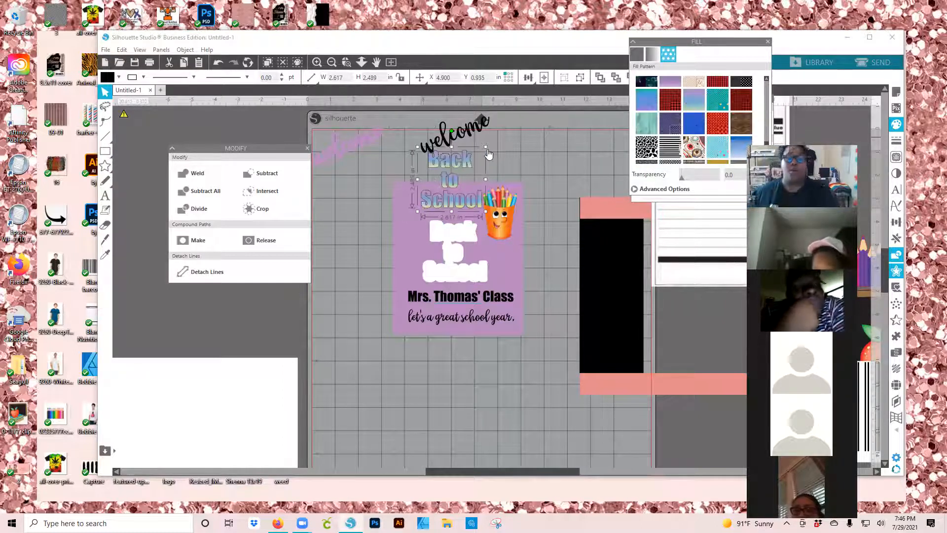
pyautogui.click(897, 126)
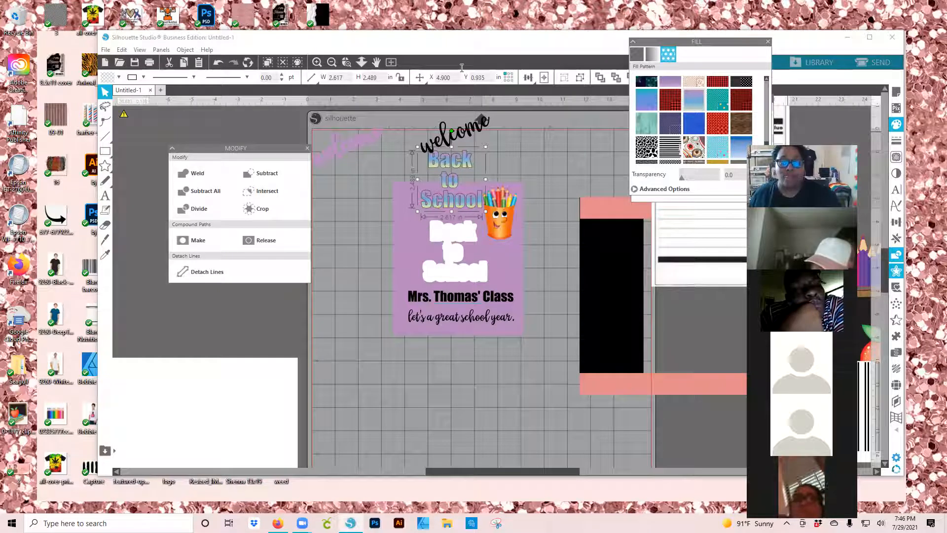
# Move "welcome" and "Back to School" together onto the white offset on the purple panel and group them
pyautogui.keyDown('shift'); pyautogui.click(469, 131); pyautogui.keyUp('shift')
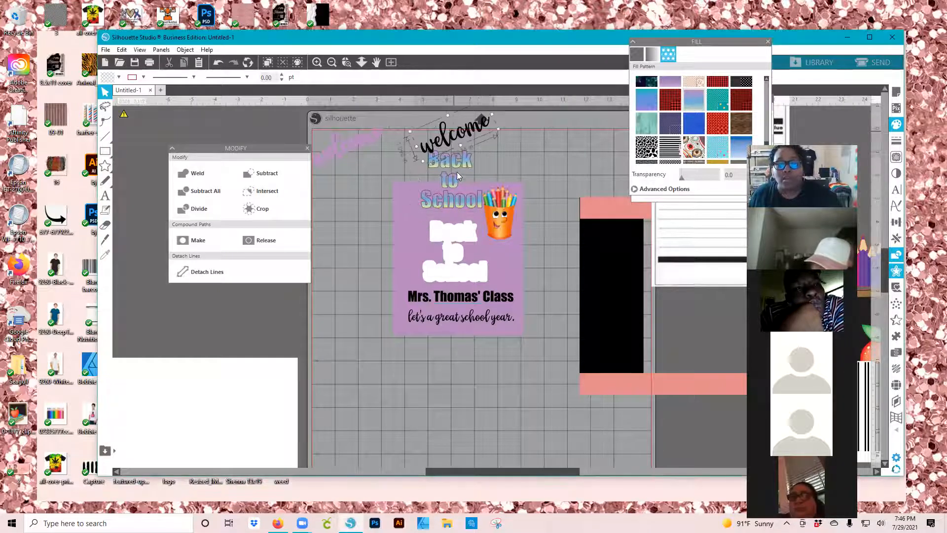
pyautogui.moveTo(460, 235); pyautogui.dragTo(462, 238)
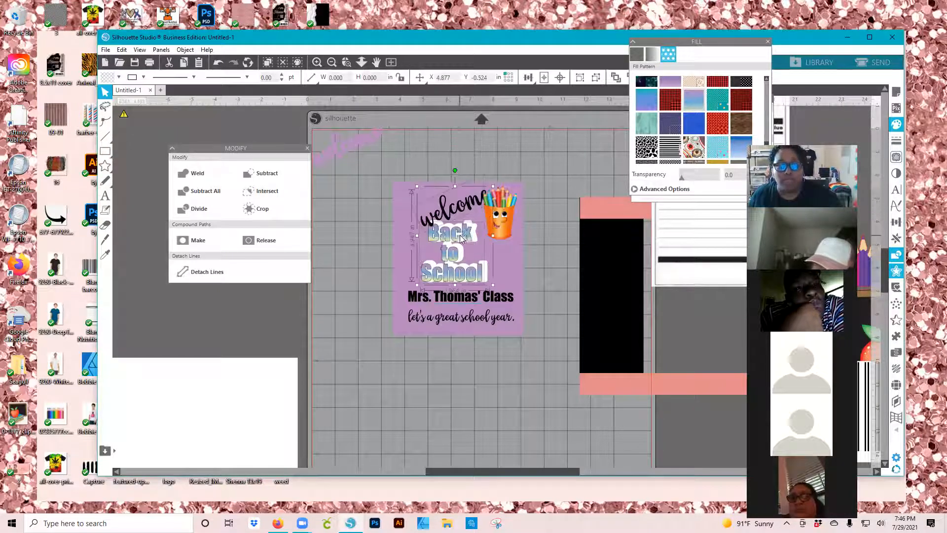
pyautogui.press('Right')
pyautogui.press('Up')
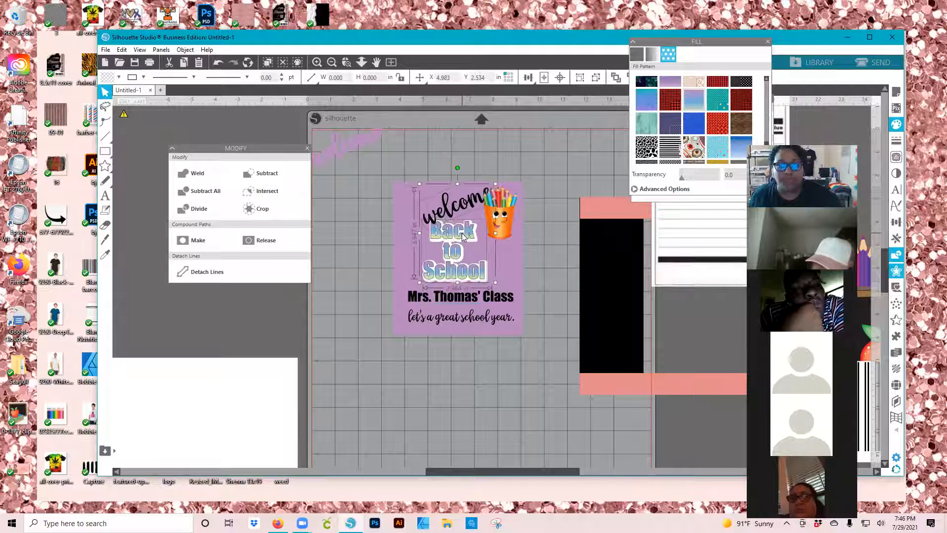
pyautogui.press('Up')
pyautogui.press('Right')
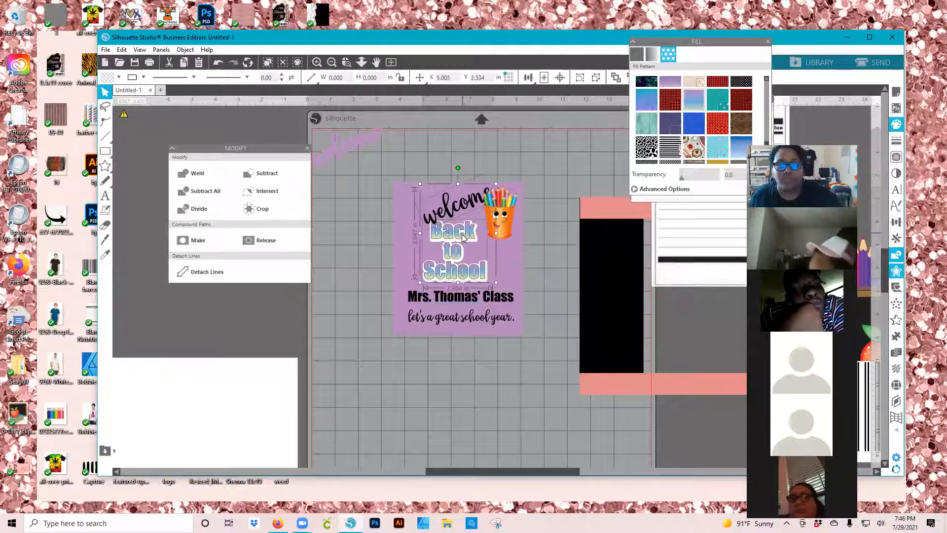
pyautogui.moveTo(464, 235); pyautogui.dragTo(465, 236)
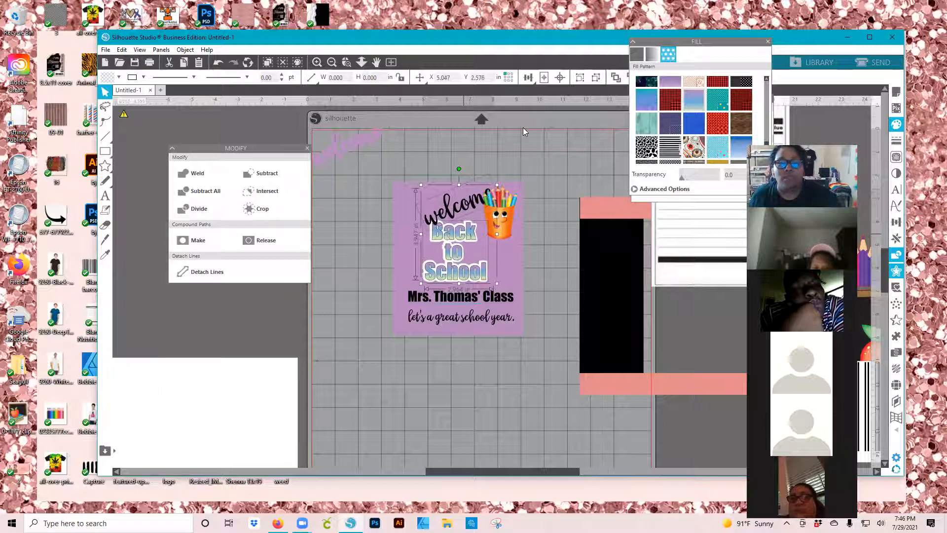
pyautogui.click(580, 77)
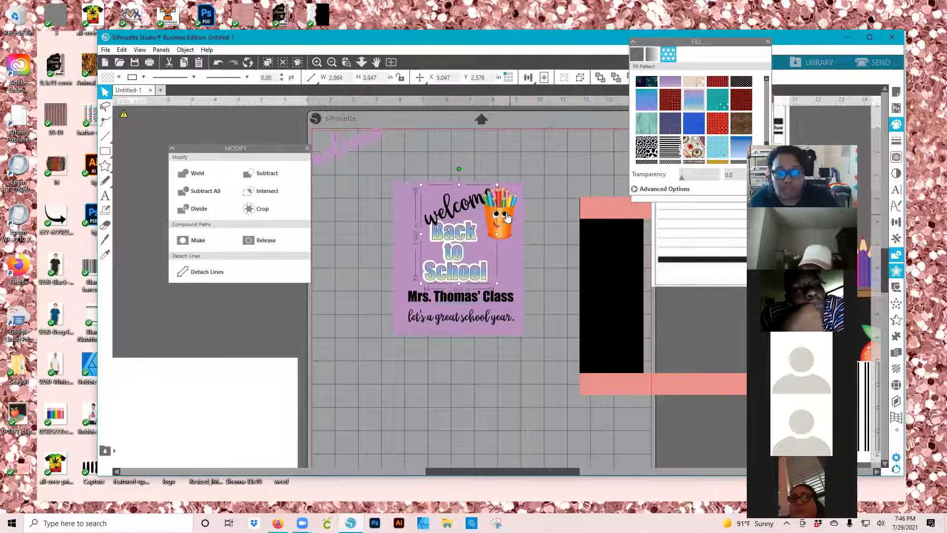
# Move the pencil cup clip art lower beside "Back to School" and shift the apple-and-chalkboard clip art well away from the front panel
pyautogui.moveTo(509, 236); pyautogui.dragTo(513, 256)
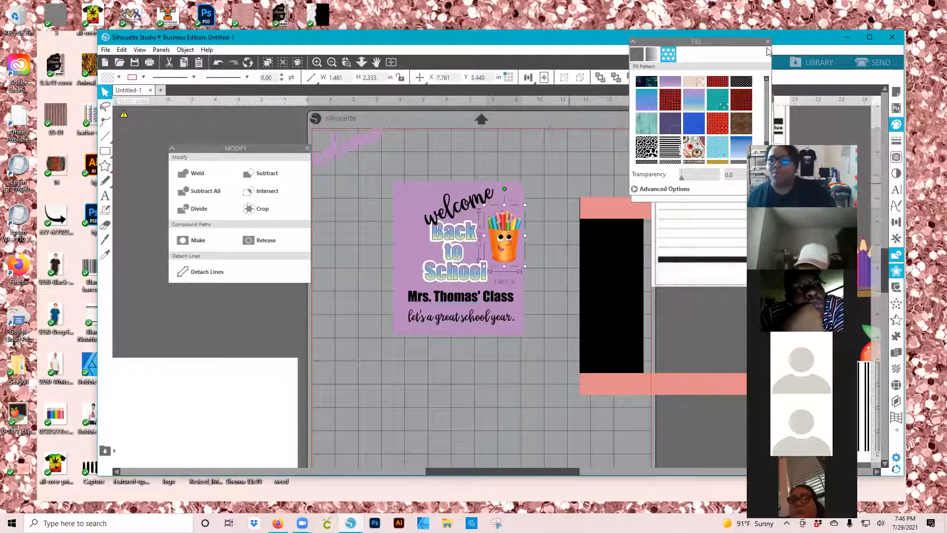
pyautogui.click(768, 42)
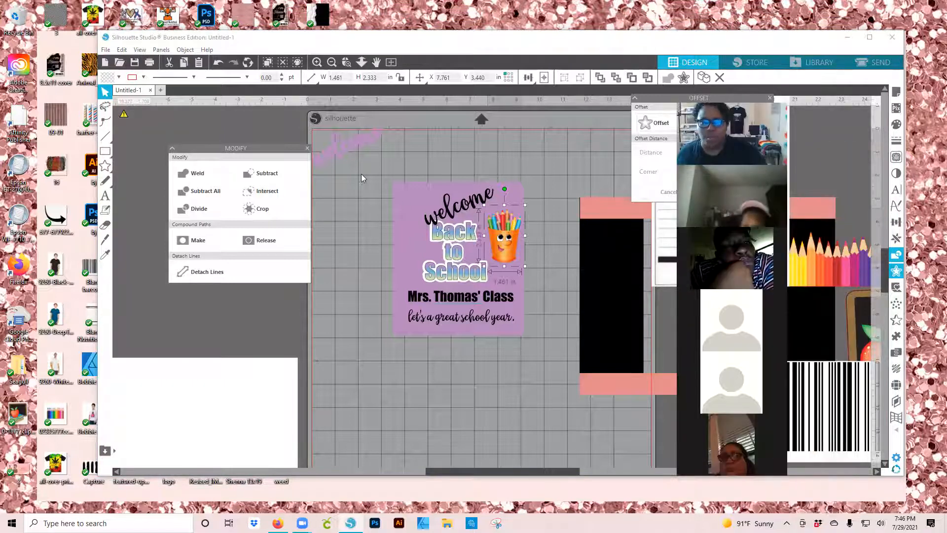
pyautogui.click(340, 170)
pyautogui.hotkey('ctrl', 'z')
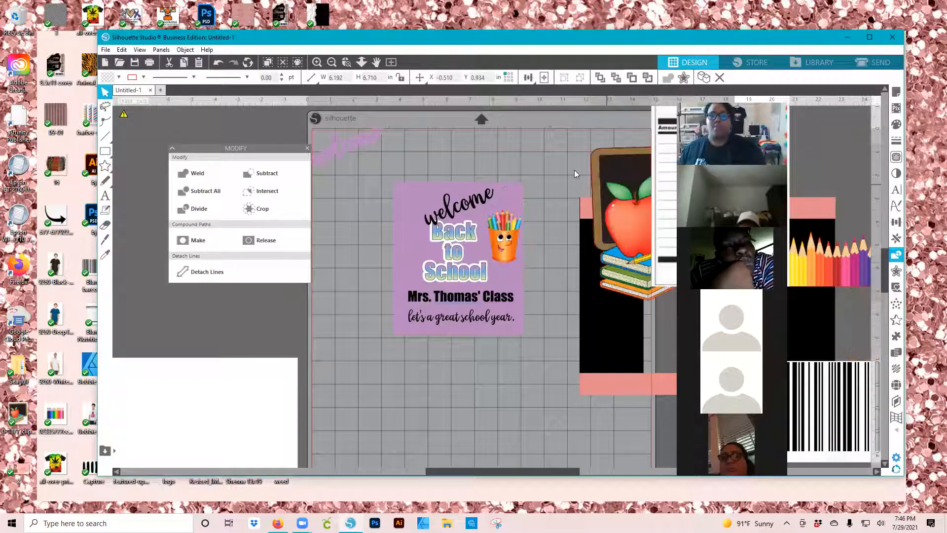
pyautogui.moveTo(820, 196); pyautogui.dragTo(850, 167)
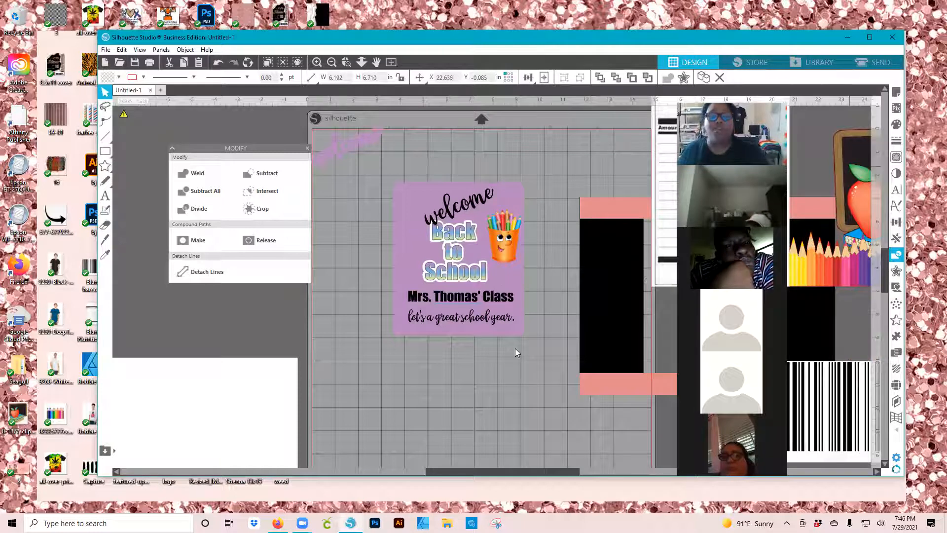
pyautogui.click(574, 206)
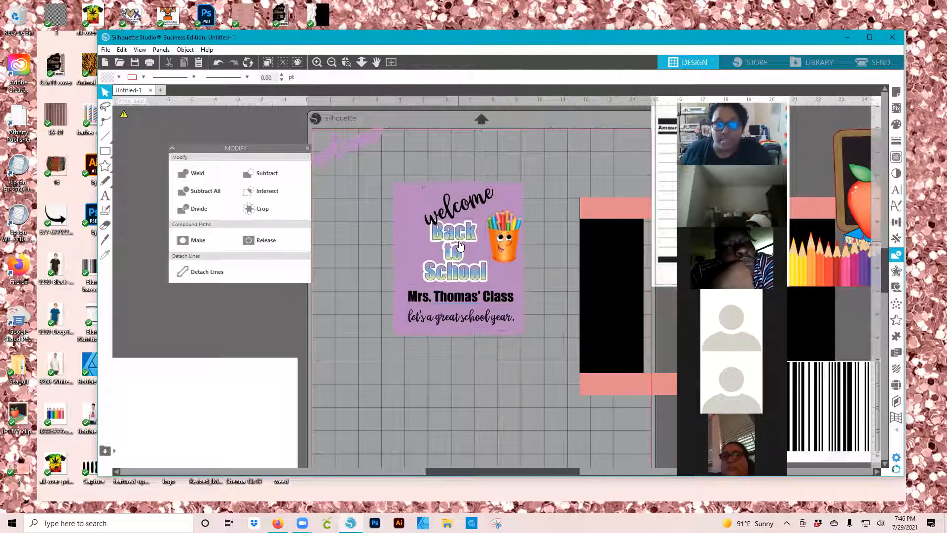
# Group the "welcome Back to School" lettering with its white offset and move the group toward the purple panel's left edge
pyautogui.moveTo(453, 231); pyautogui.dragTo(475, 239)
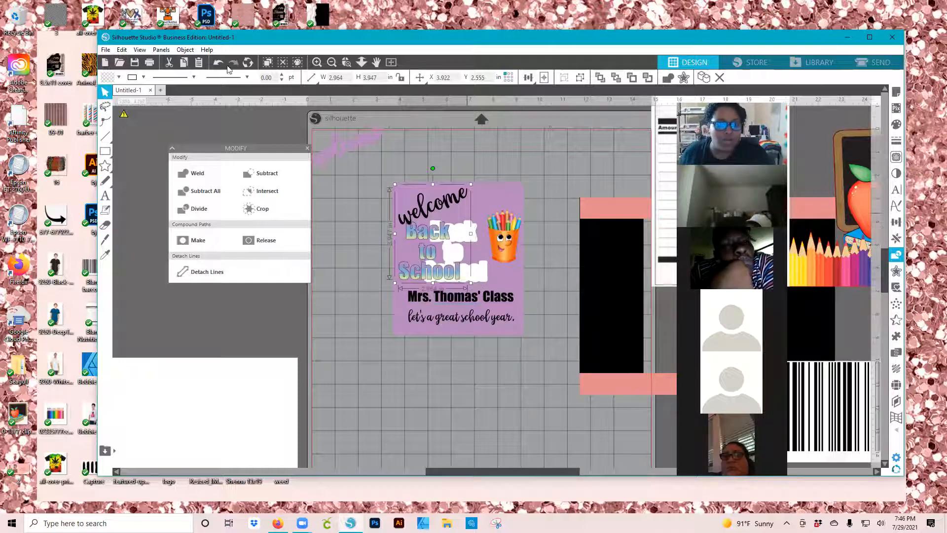
pyautogui.hotkey('ctrl', 'z')
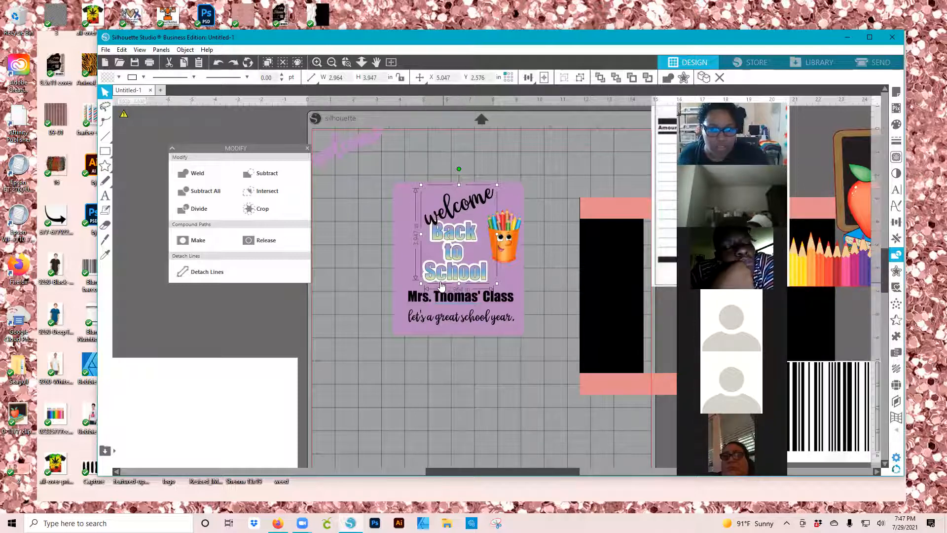
pyautogui.click(580, 79)
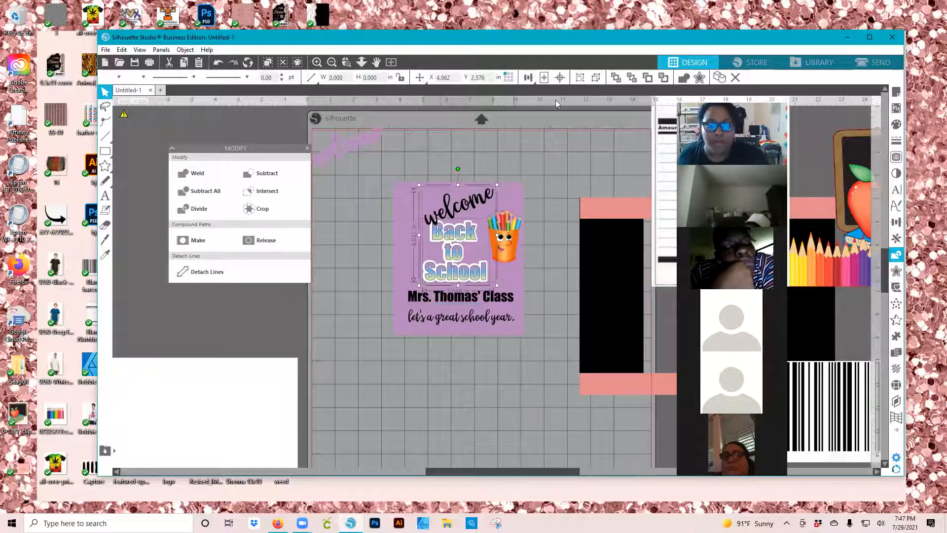
pyautogui.moveTo(447, 228)
pyautogui.mouseDown()
pyautogui.moveTo(443, 238)
pyautogui.moveTo(466, 220)
pyautogui.mouseUp()
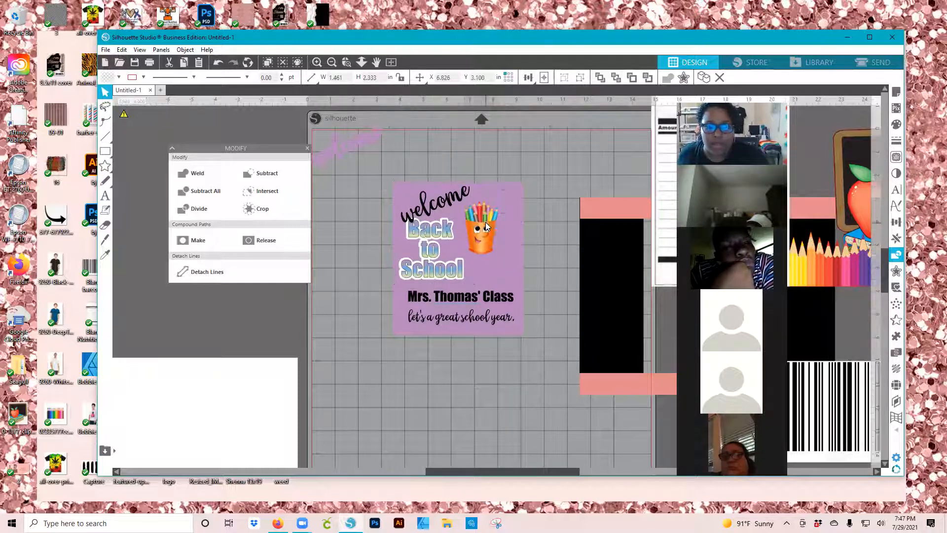
# Enlarge the pencil cup clip art to about 2.17 × 3.47 in and fit it beside the lettering group on the purple panel
pyautogui.moveTo(506, 253)
pyautogui.mouseDown()
pyautogui.moveTo(526, 281)
pyautogui.moveTo(522, 274)
pyautogui.mouseUp()
pyautogui.moveTo(499, 242); pyautogui.dragTo(451, 237)
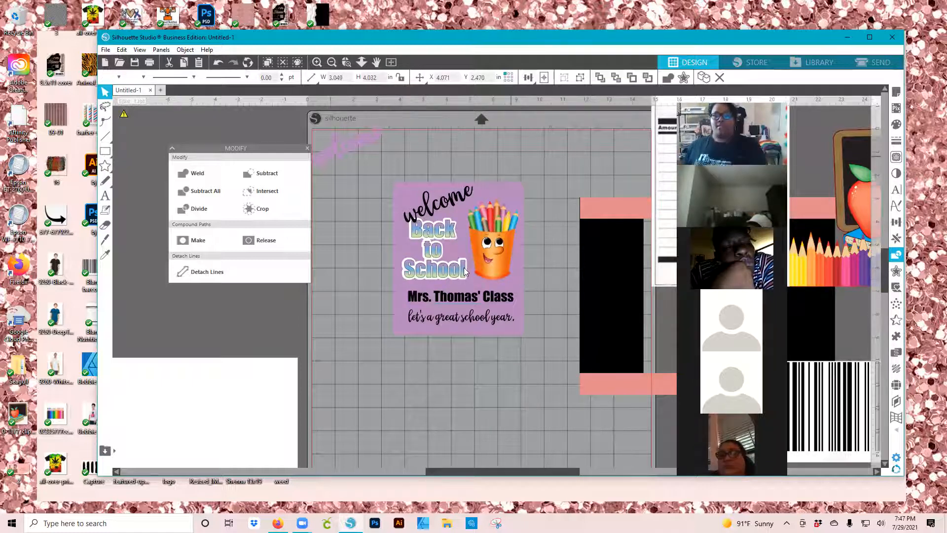
pyautogui.hotkey('ctrl', 'a')
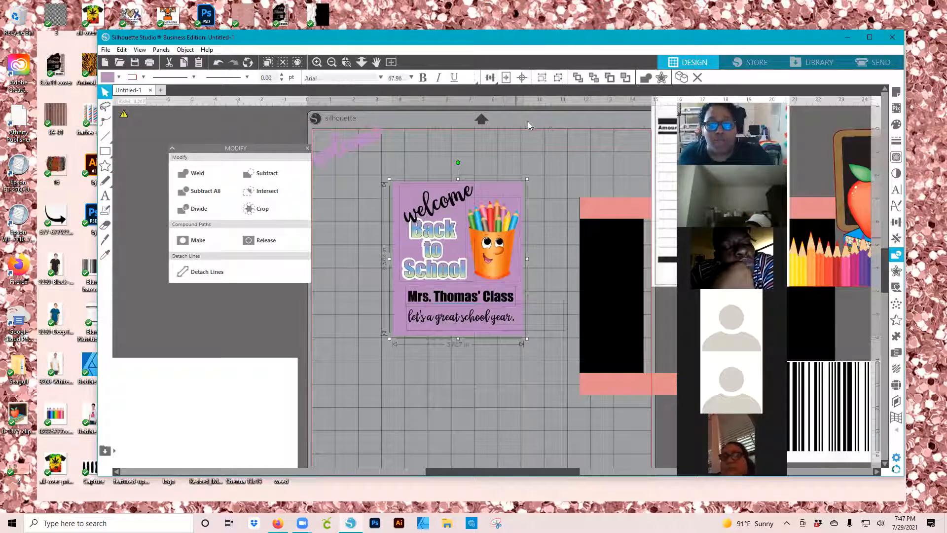
pyautogui.click(434, 156)
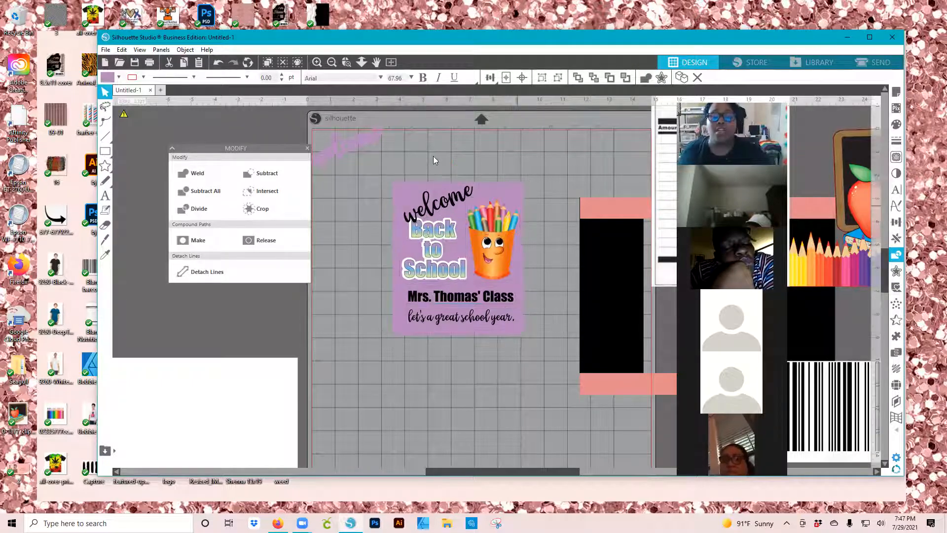
pyautogui.click(494, 268)
pyautogui.click(546, 229)
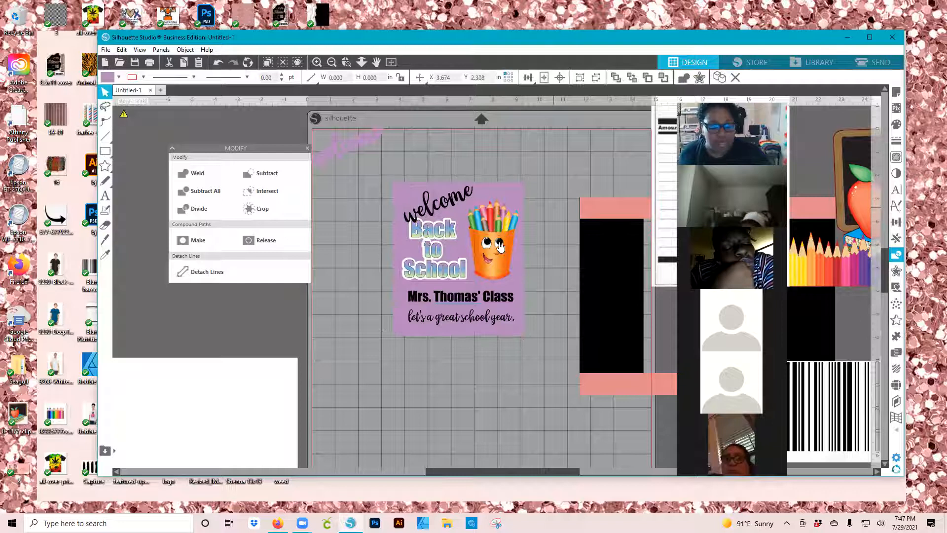
# Group the pencil cup with the lettering, and center-align that group and the two text lines below horizontally on the purple panel
pyautogui.click(499, 243)
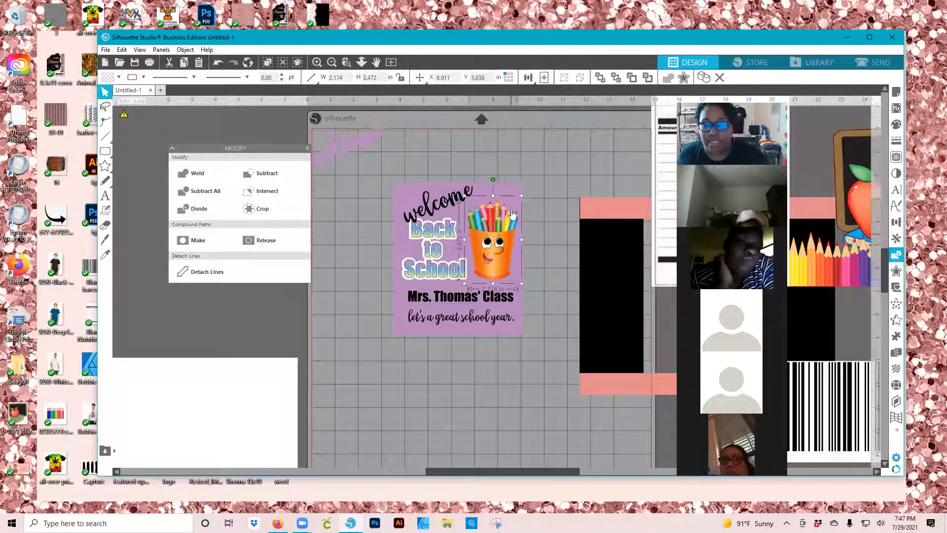
pyautogui.keyDown('shift'); pyautogui.click(436, 245); pyautogui.keyUp('shift')
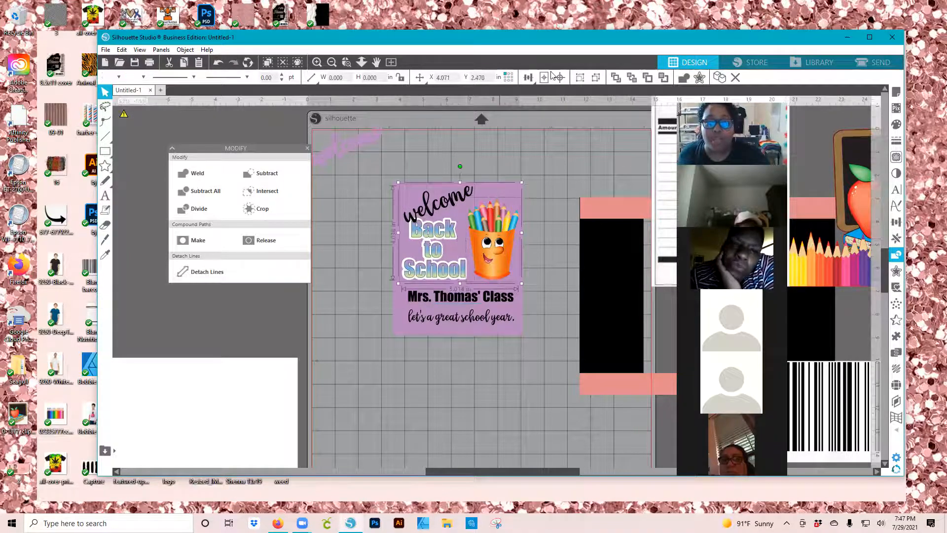
pyautogui.click(580, 79)
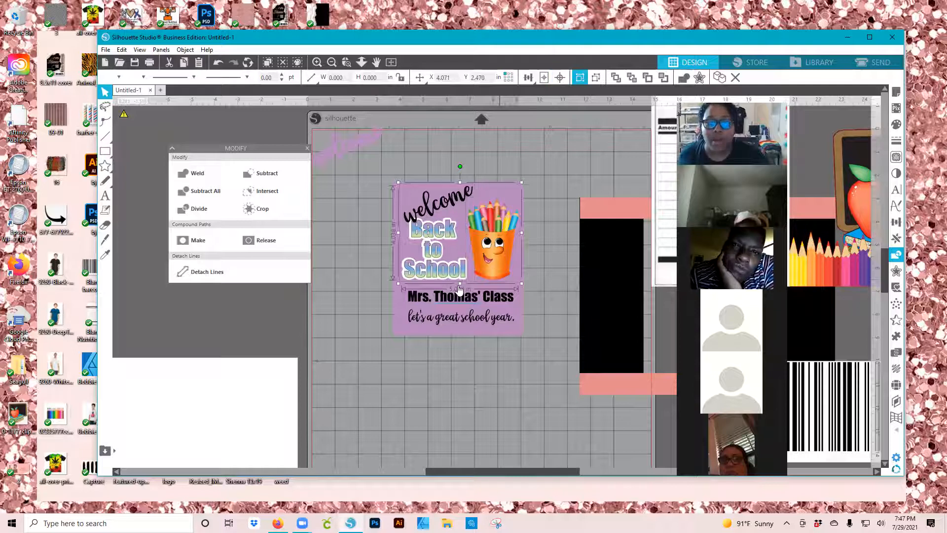
pyautogui.keyDown('shift'); pyautogui.click(460, 288); pyautogui.keyUp('shift')
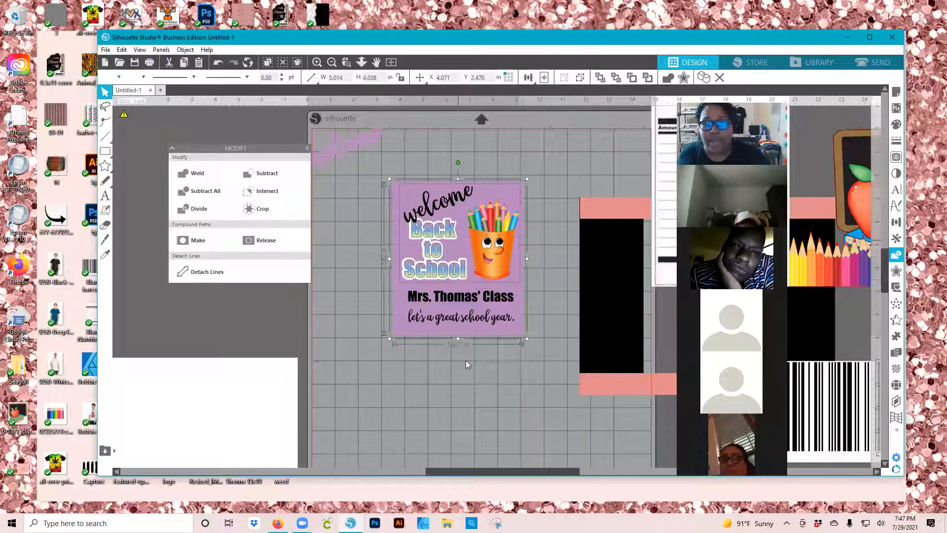
pyautogui.click(490, 79)
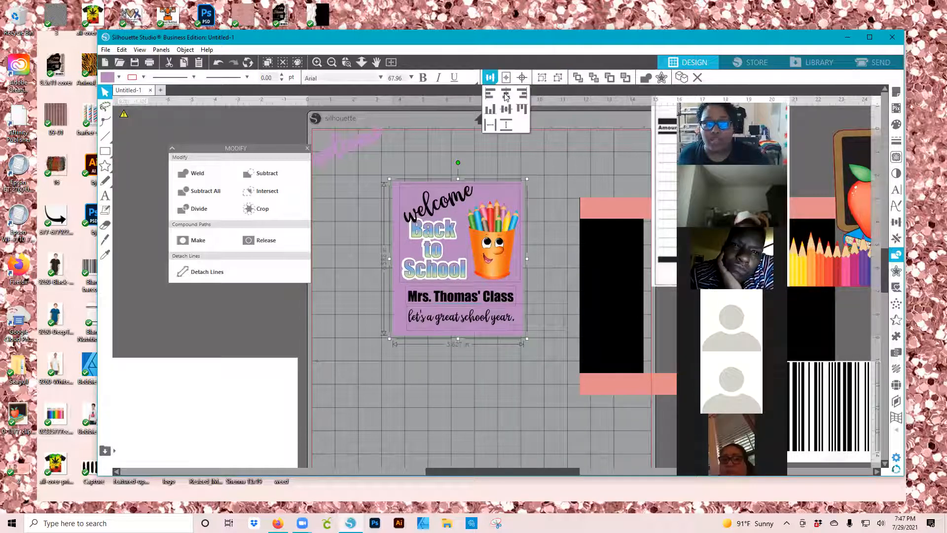
pyautogui.click(506, 98)
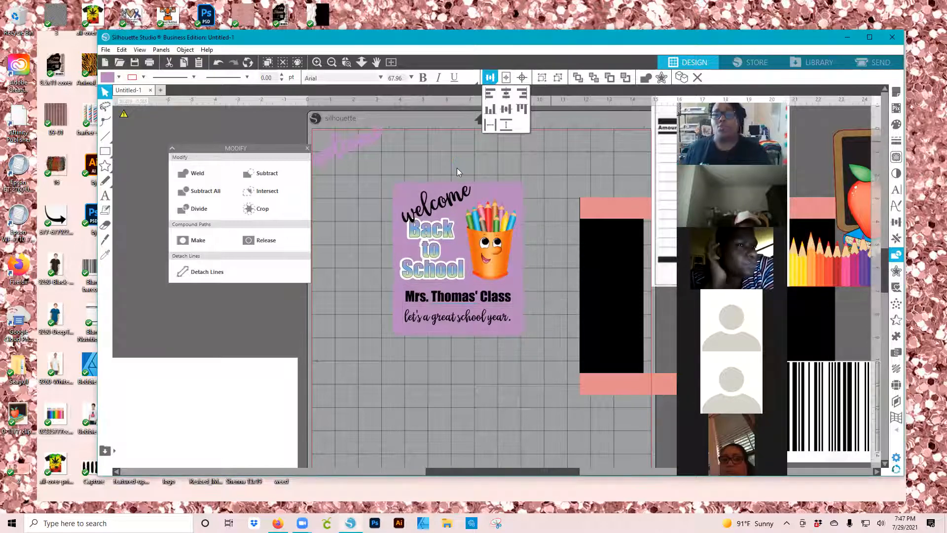
# Group the purple front panel with its artwork and text, and position the black-and-pink wrapper template evenly around it
pyautogui.click(503, 342)
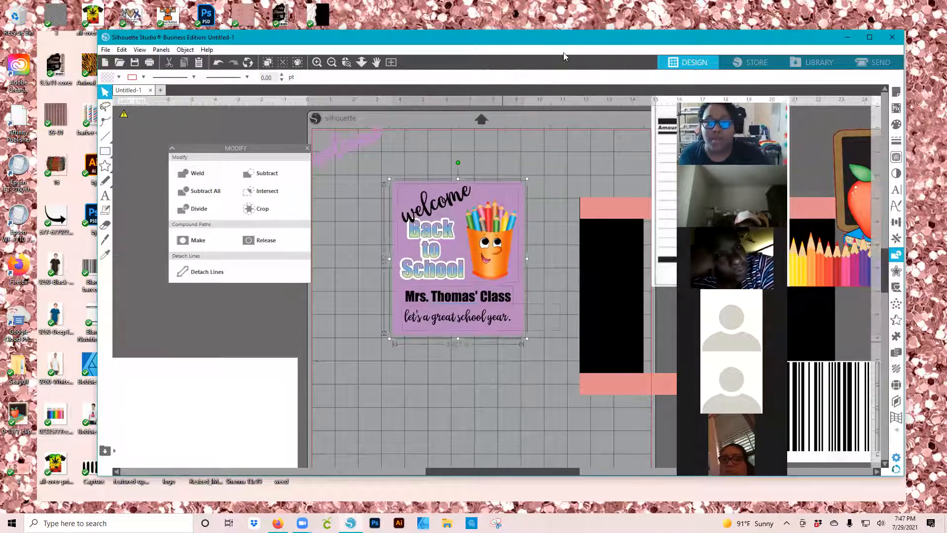
pyautogui.click(544, 81)
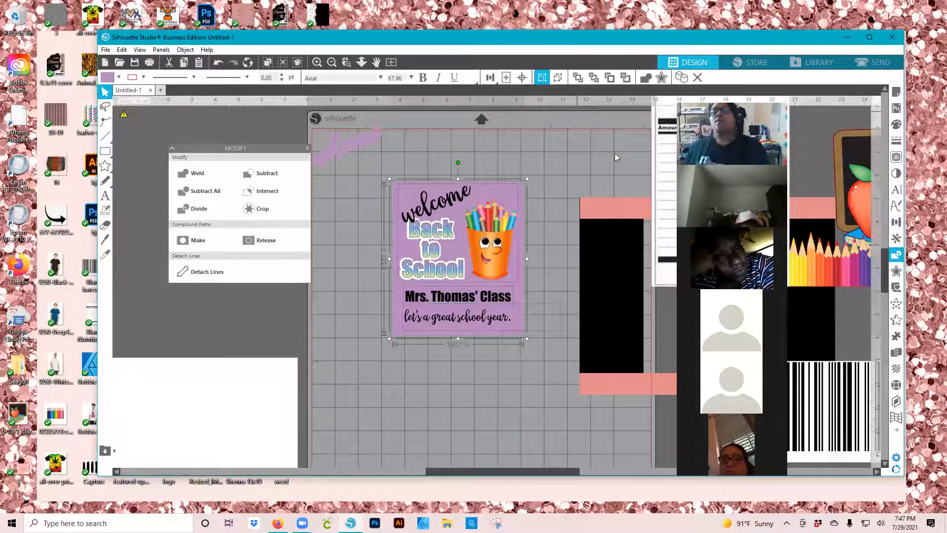
pyautogui.click(378, 138)
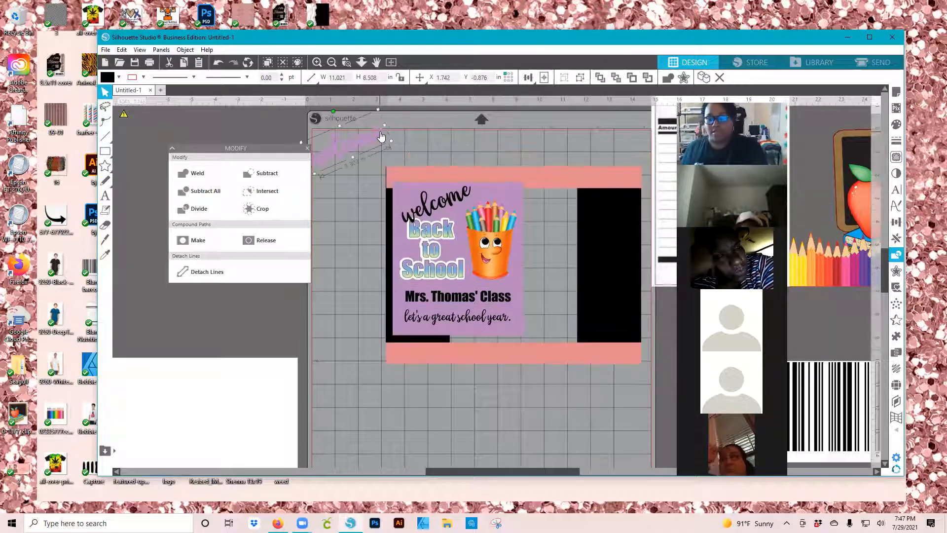
pyautogui.moveTo(420, 143); pyautogui.dragTo(518, 174)
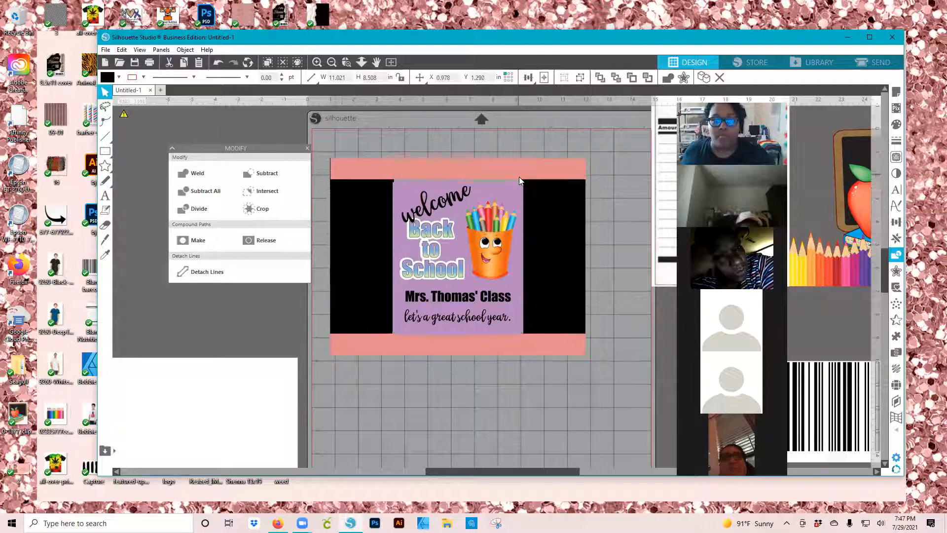
pyautogui.press('Down')
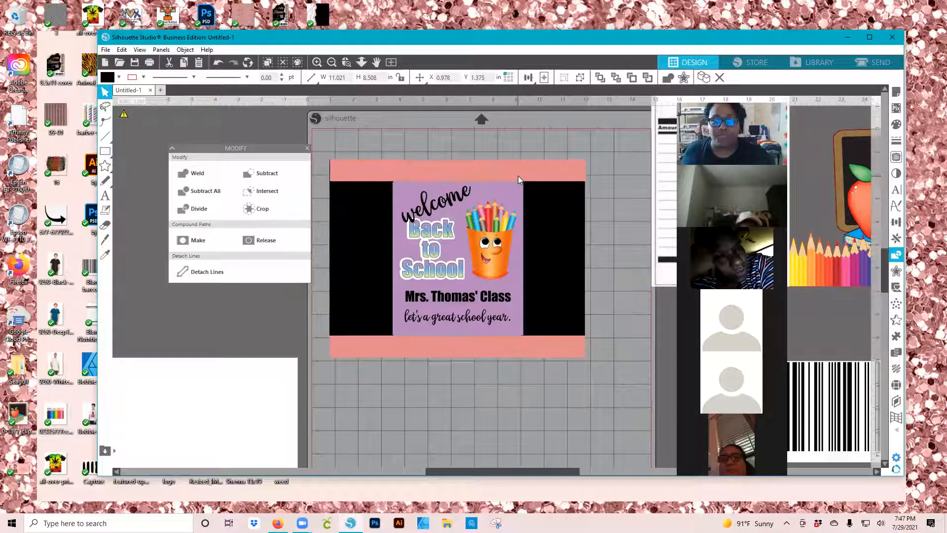
pyautogui.press('Escape')
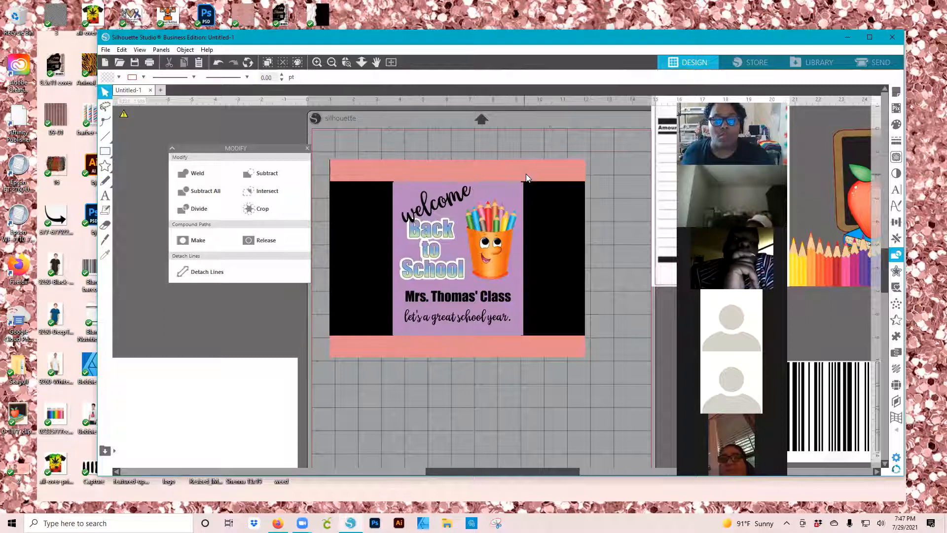
# Stretch the grouped front panel to 6.604 in high so it meets the lower pink strip, and send it to the back
pyautogui.click(526, 178)
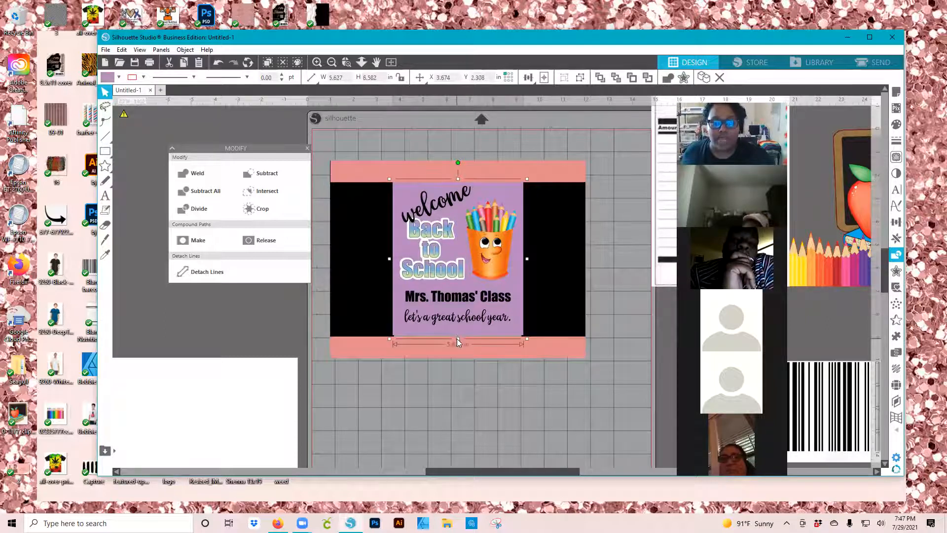
pyautogui.moveTo(458, 344); pyautogui.dragTo(457, 338)
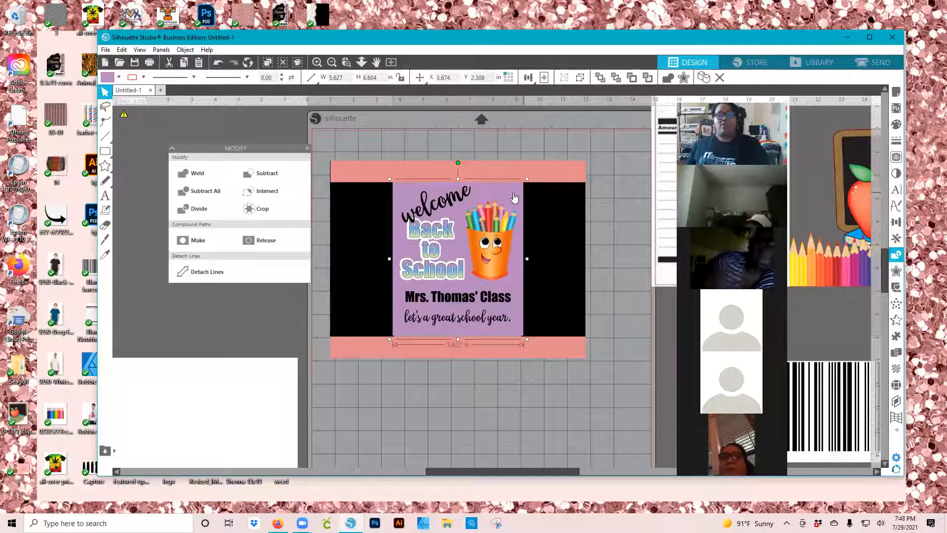
pyautogui.rightClick(554, 285)
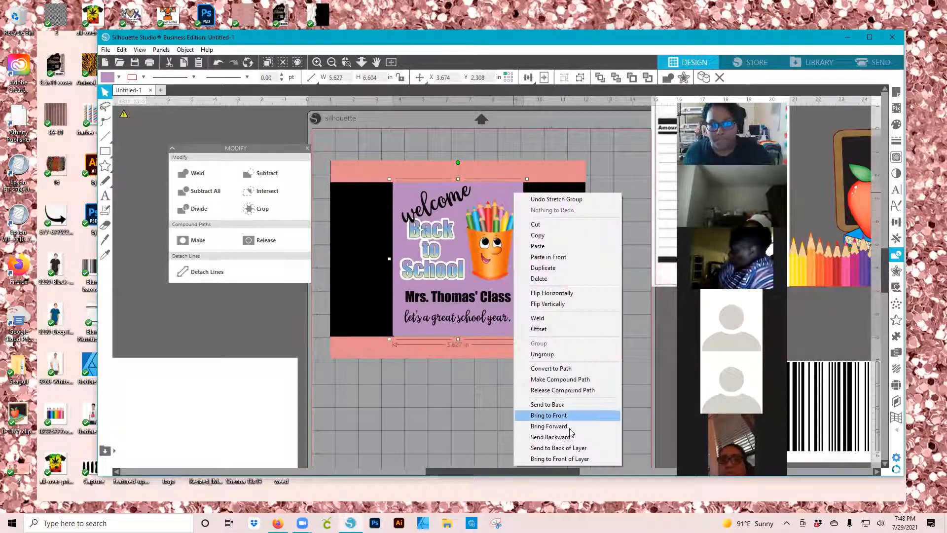
pyautogui.click(547, 404)
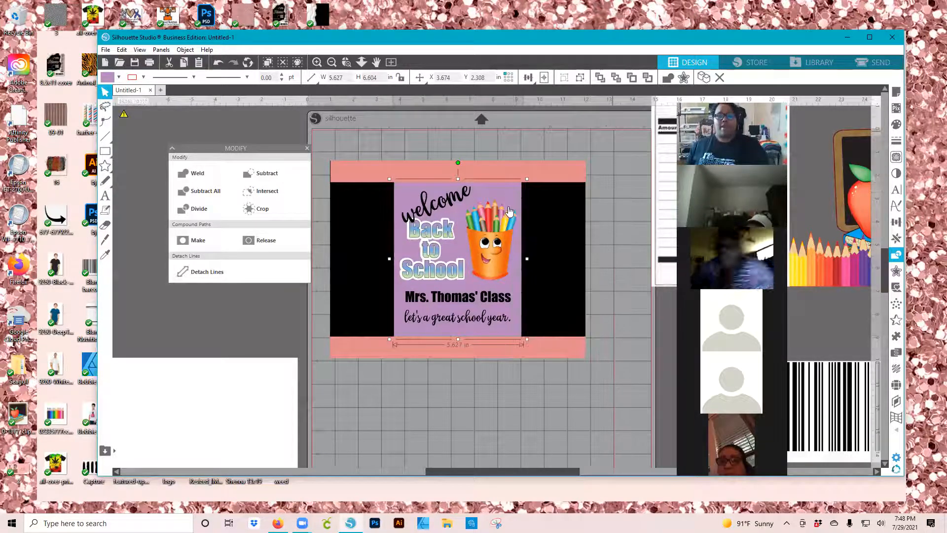
# Ungroup the wrapper template and fill its upper and lower pink strips with light green
pyautogui.click(539, 206)
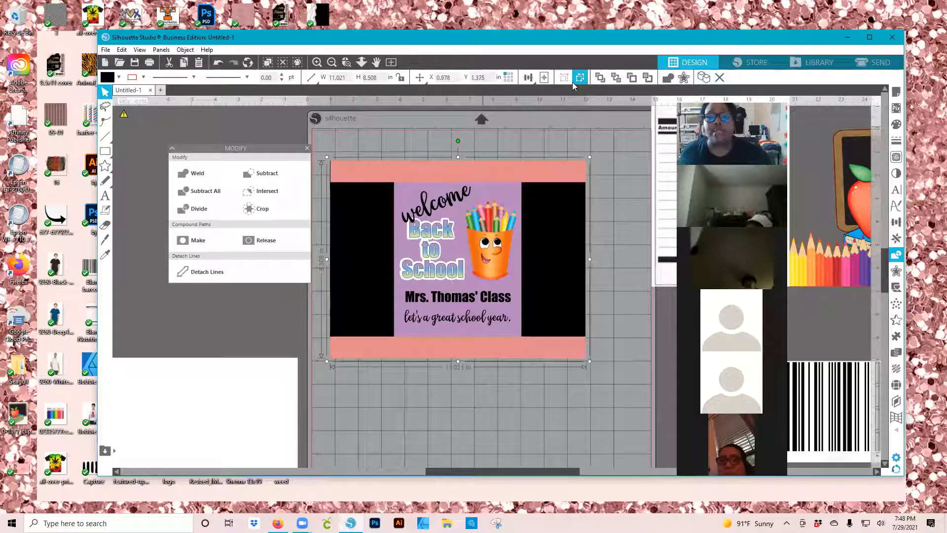
pyautogui.click(561, 174)
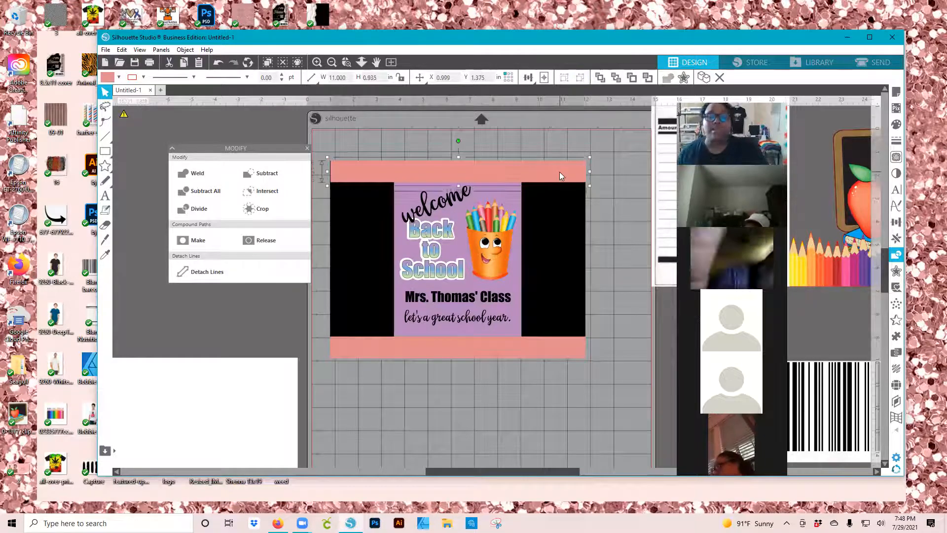
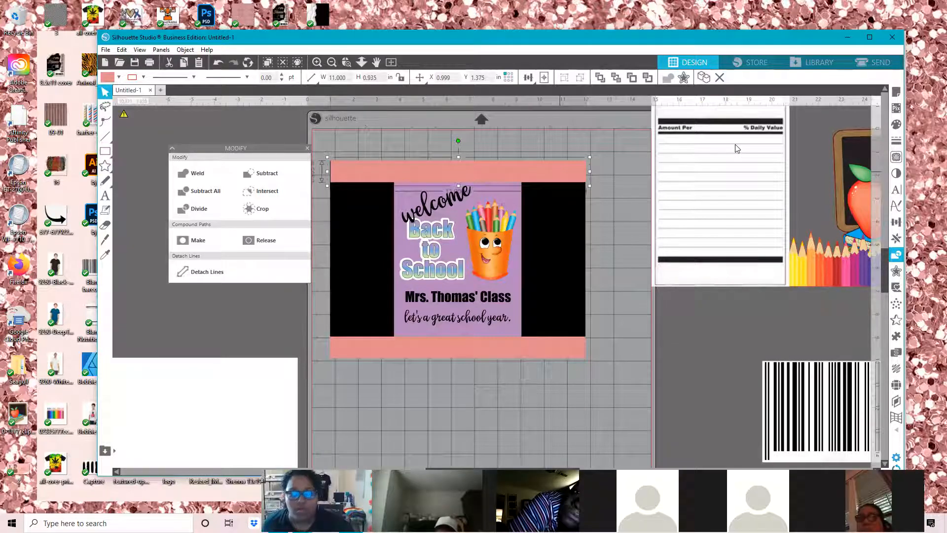
pyautogui.hotkey('ctrl', 'z')
pyautogui.hotkey('ctrl', 'z')
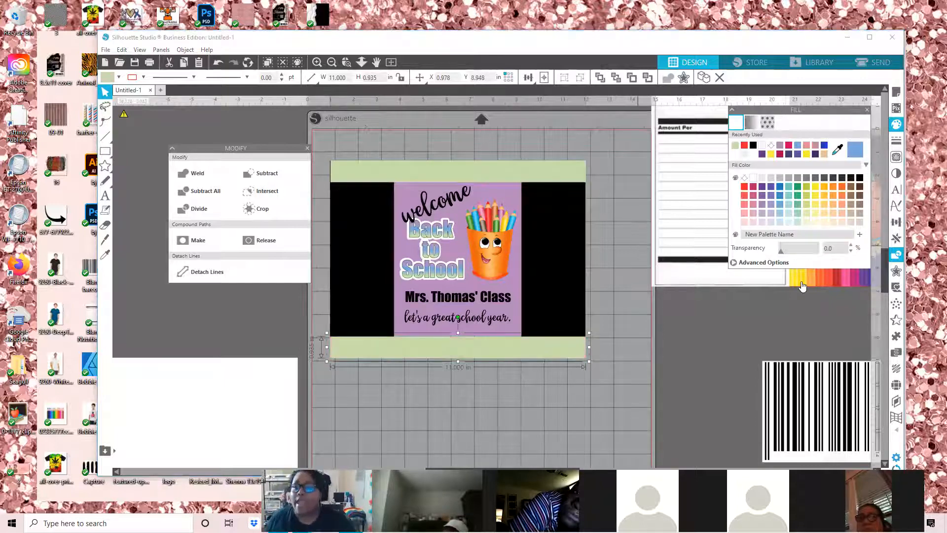
# Place the colored pencil row over the upper green strip, align it with the wrapper's left edge, and flip it vertically
pyautogui.hotkey('ctrl', 'z')
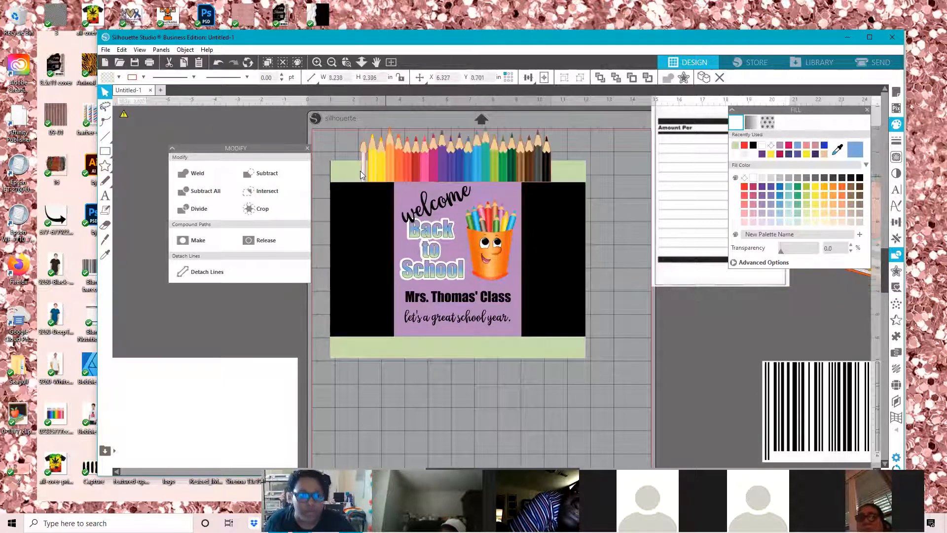
pyautogui.hotkey('ctrl', 'z')
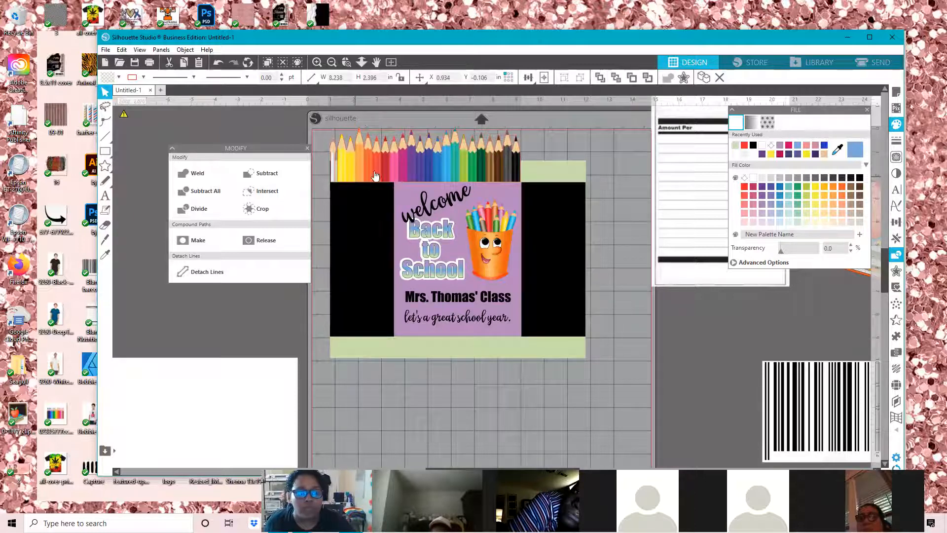
pyautogui.rightClick(375, 171)
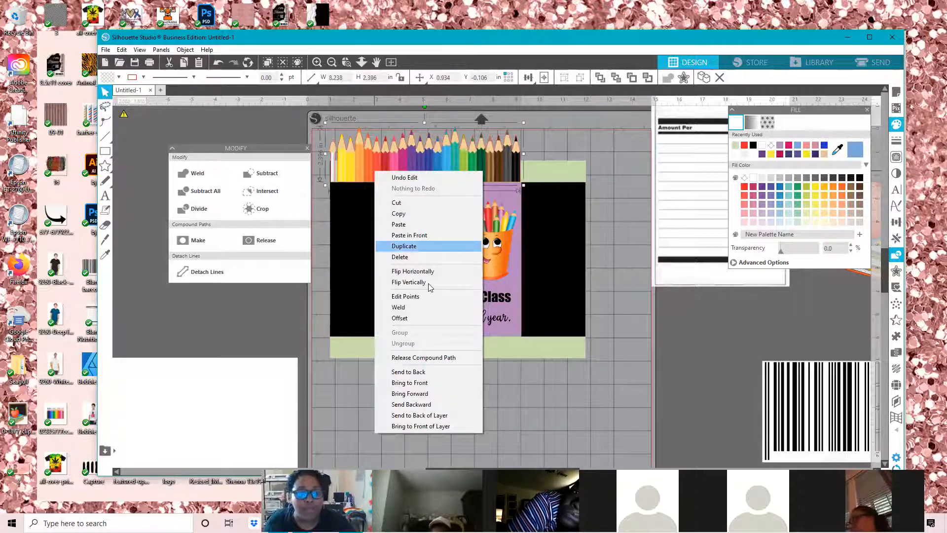
pyautogui.press('Escape')
# Duplicate the flipped pencil row and butt the copy against the first row's right end, extending past the wrapper
pyautogui.hotkey('ctrl', 'z')
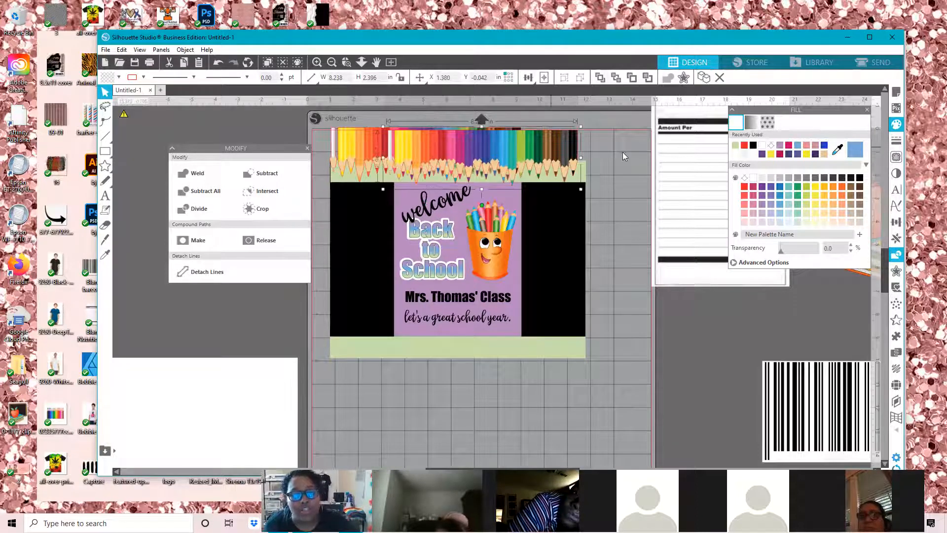
pyautogui.hotkey('ctrl', 'd')
pyautogui.moveTo(687, 147); pyautogui.dragTo(680, 145)
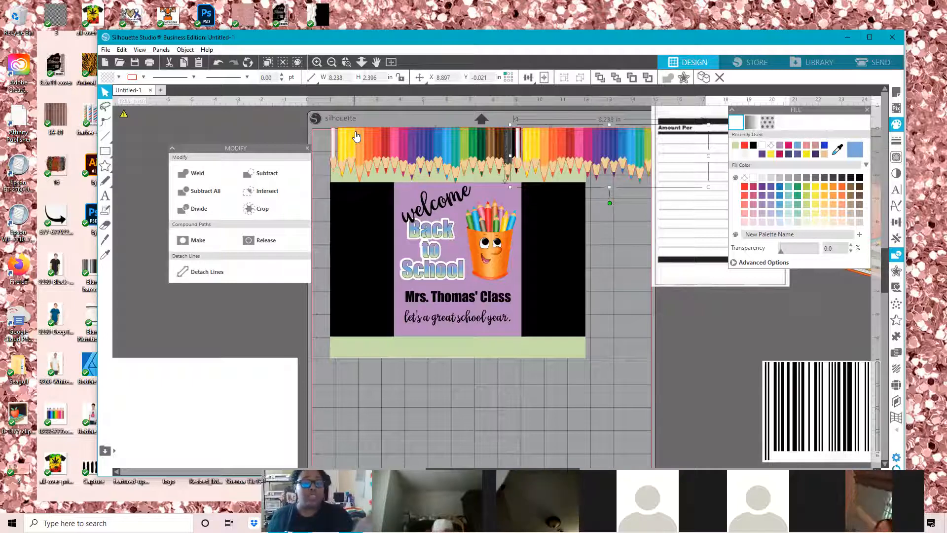
pyautogui.click(482, 140)
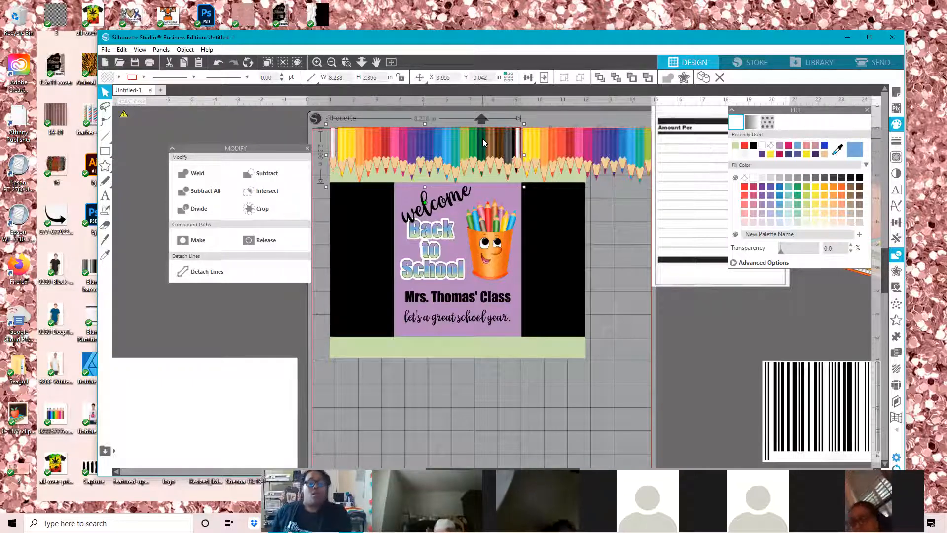
# Draw a rectangle about 3.0 × 2.8 in over the pencils that extend past the wrapper's right edge
pyautogui.scroll(1, 482, 139)
pyautogui.click(436, 143)
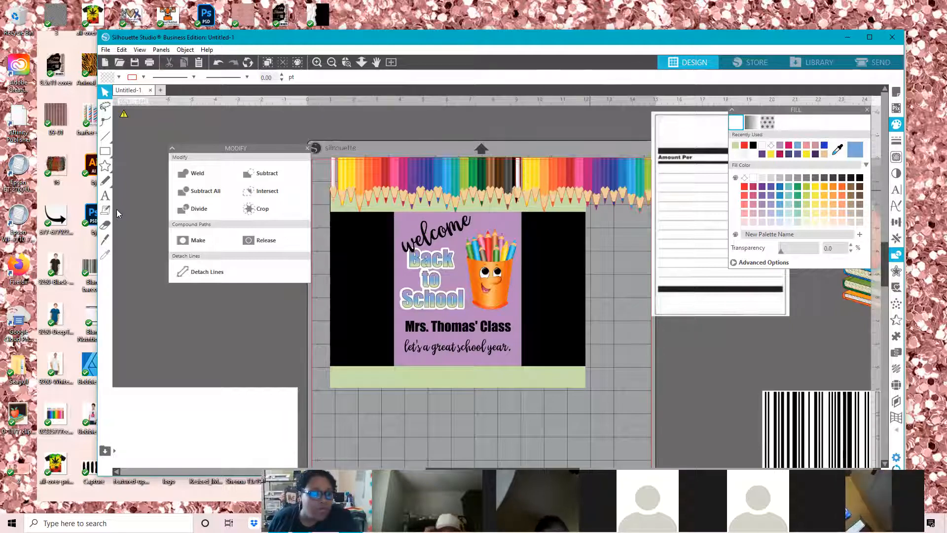
pyautogui.click(105, 181)
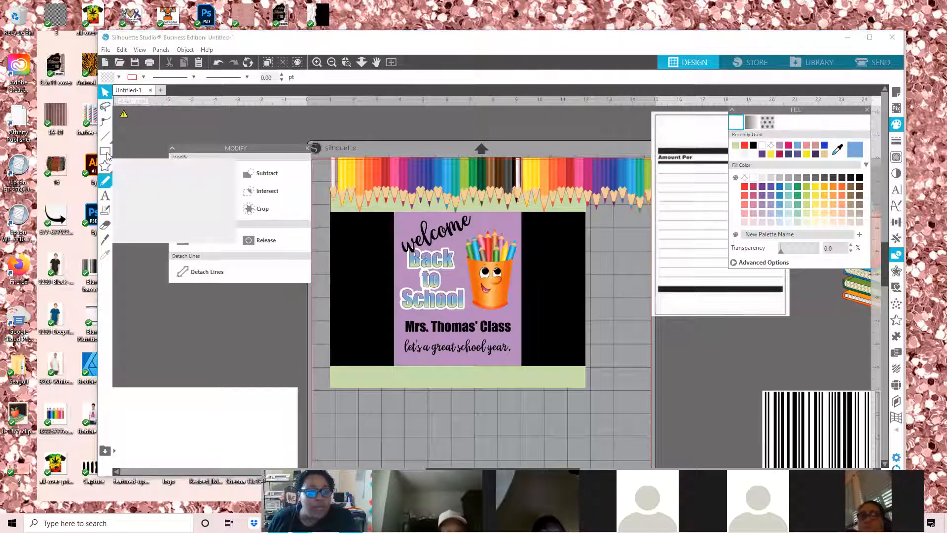
pyautogui.click(127, 152)
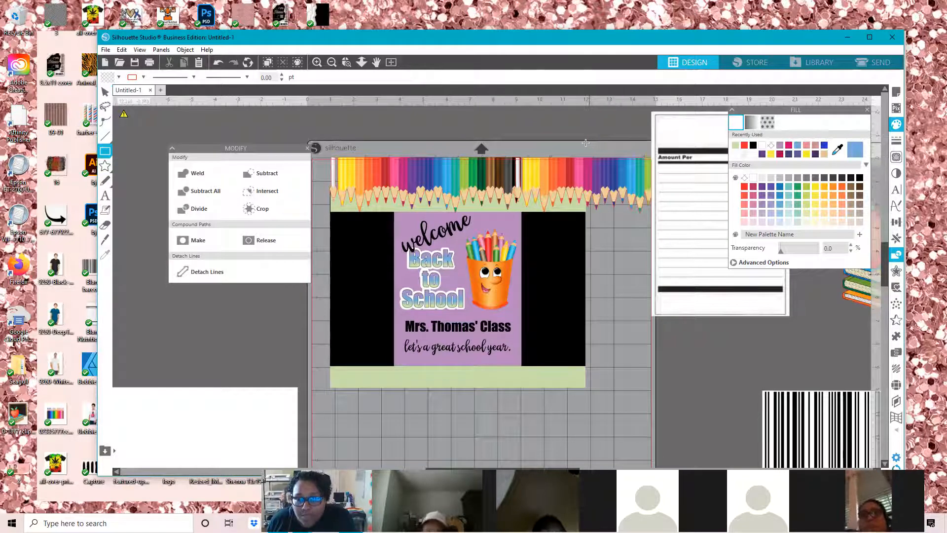
pyautogui.moveTo(585, 143)
pyautogui.mouseDown()
pyautogui.moveTo(593, 207)
pyautogui.moveTo(655, 208)
pyautogui.mouseUp()
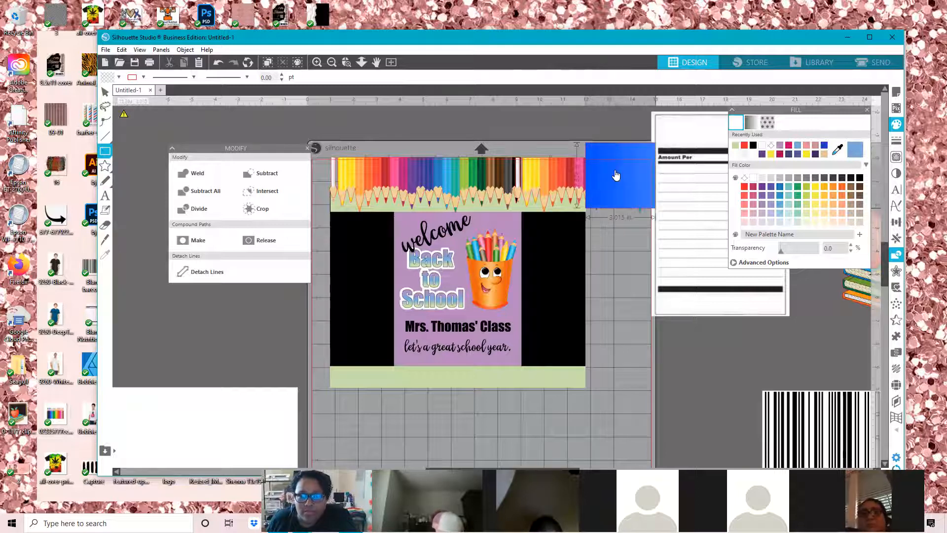
pyautogui.moveTo(614, 168); pyautogui.dragTo(616, 171)
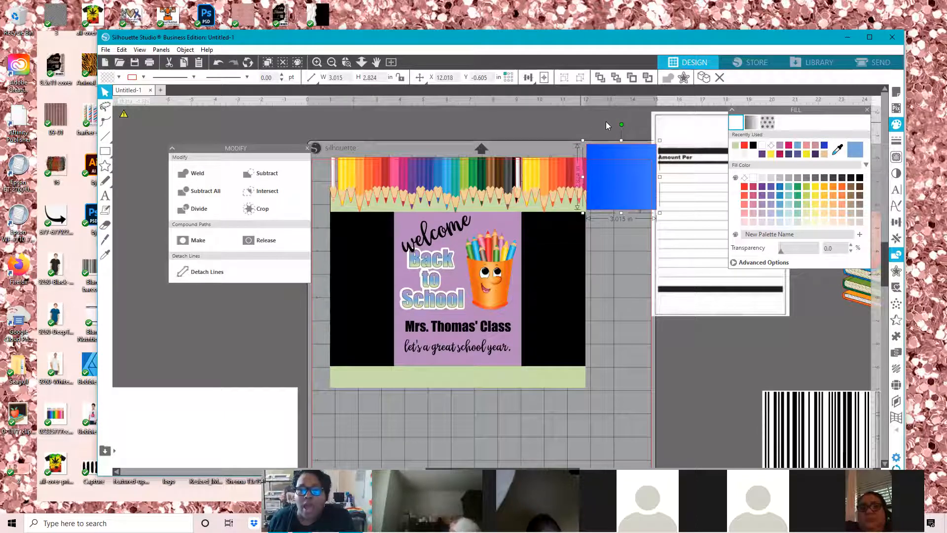
# Subtract the rectangle from the second pencil row to trim its overhang, and delete the leftover fragments beside the wrapper
pyautogui.click(648, 212)
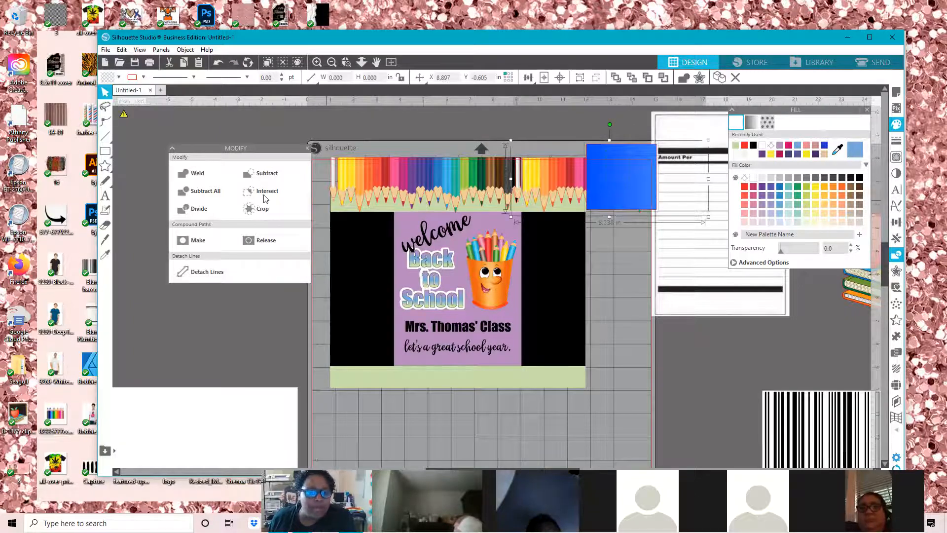
pyautogui.click(269, 178)
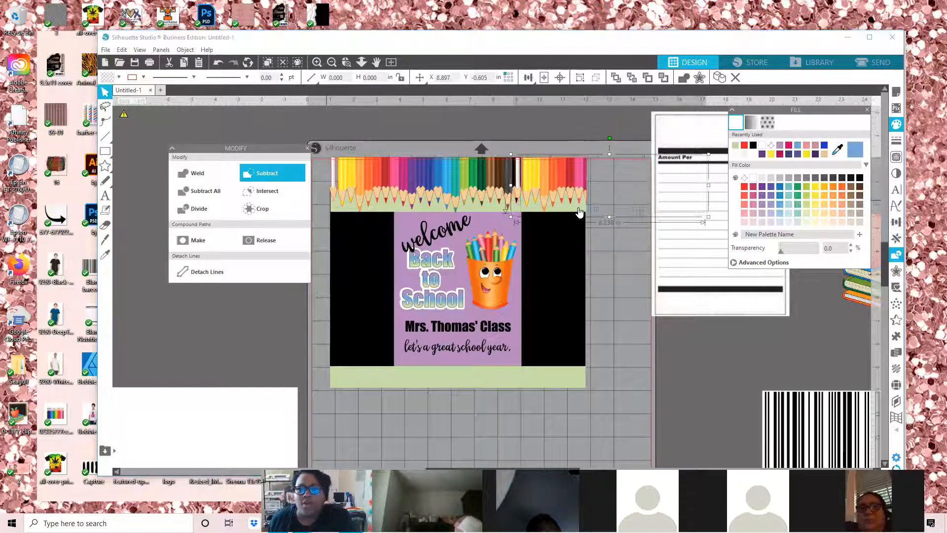
pyautogui.click(632, 223)
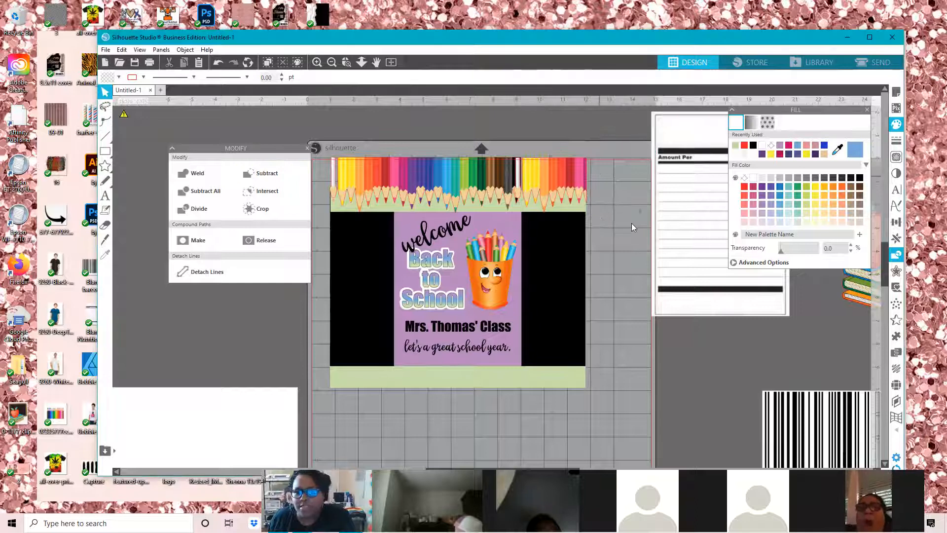
pyautogui.click(656, 228)
pyautogui.click(630, 214)
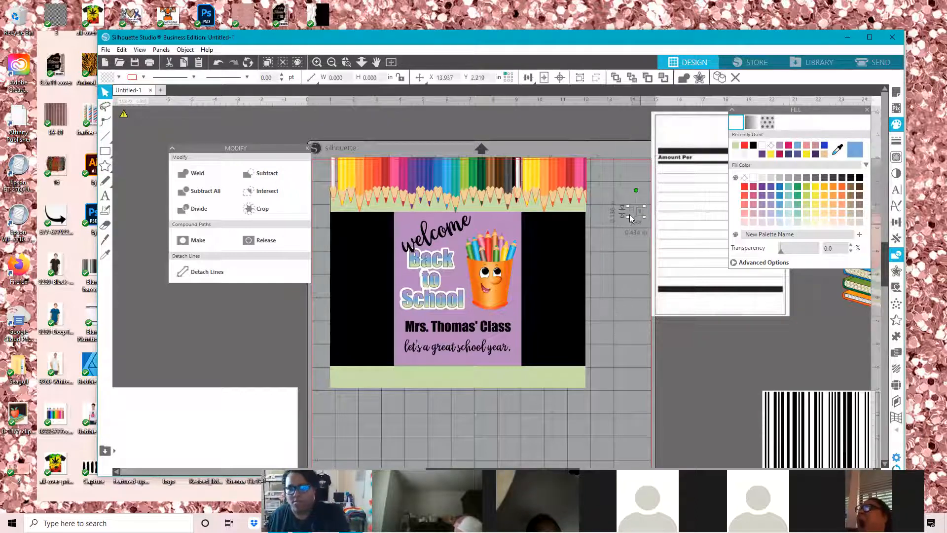
pyautogui.press('Delete')
pyautogui.moveTo(590, 196); pyautogui.dragTo(604, 227)
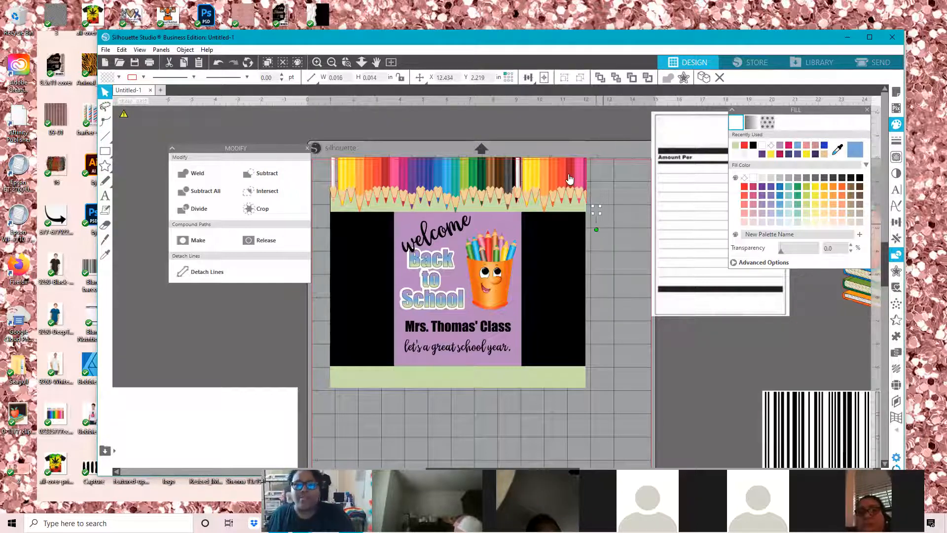
# Group the full pencil row with the trimmed pencil piece as one border across the upper strip
pyautogui.click(568, 177)
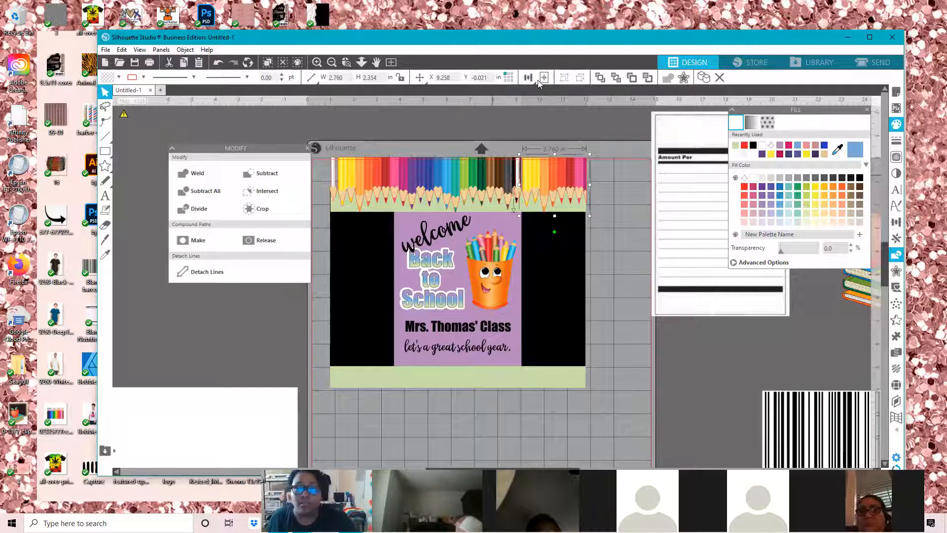
pyautogui.click(581, 80)
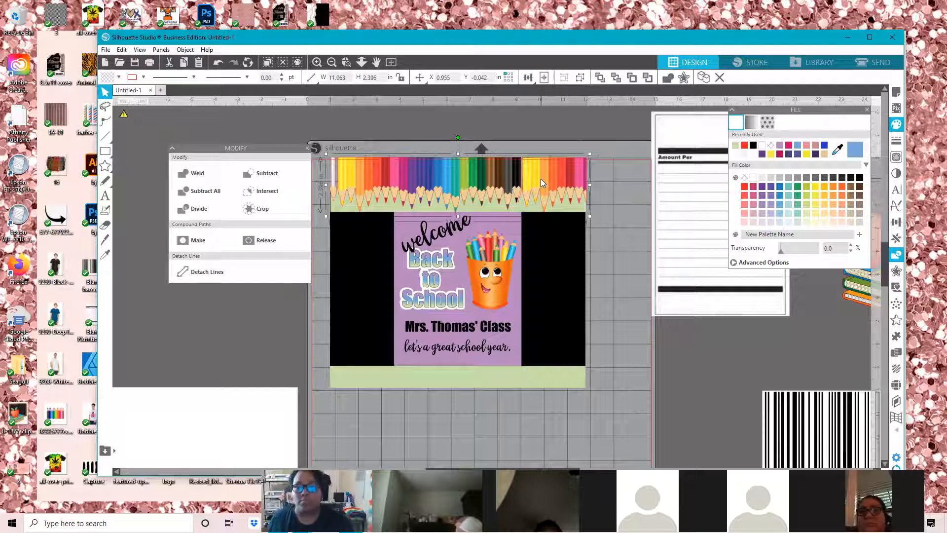
pyautogui.rightClick(542, 180)
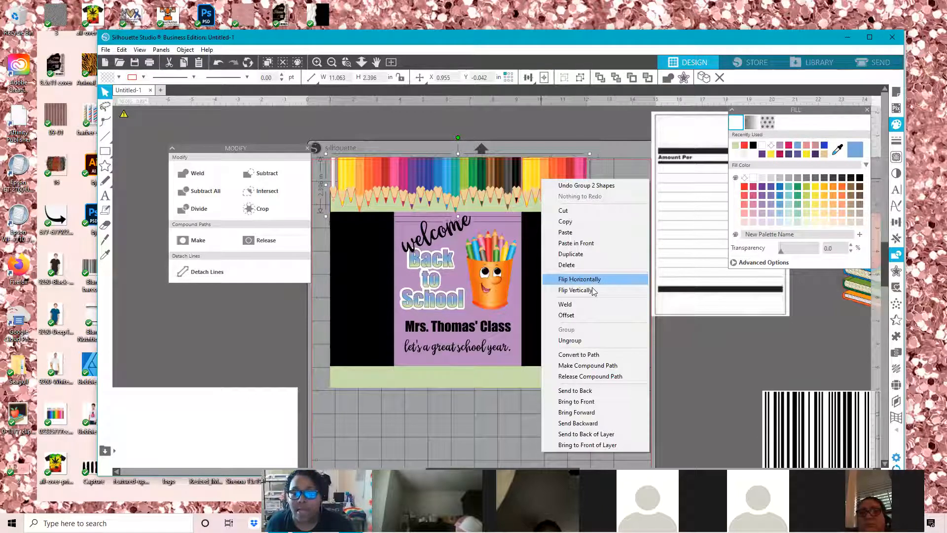
# Duplicate the top pencil border, place the copy over the bottom green strip, and flip it vertically
pyautogui.click(704, 78)
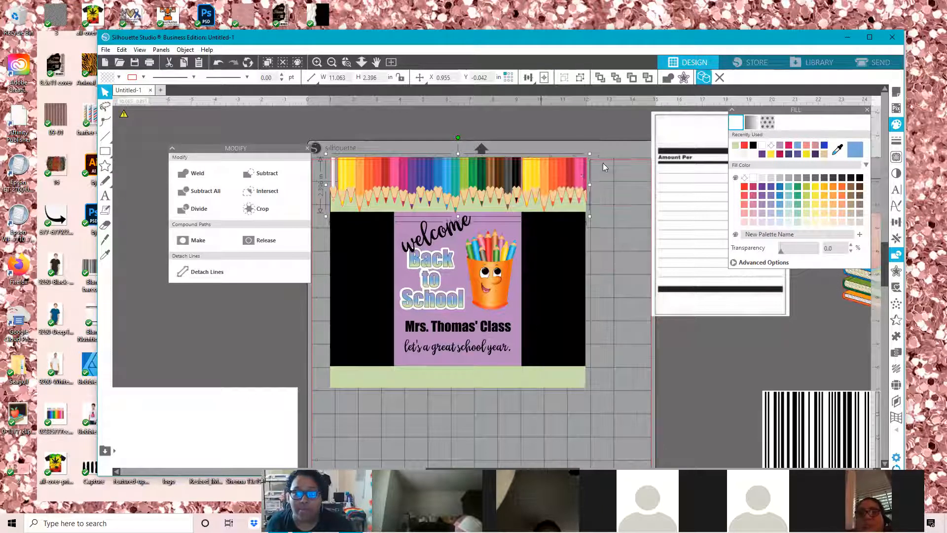
pyautogui.moveTo(583, 257); pyautogui.dragTo(573, 376)
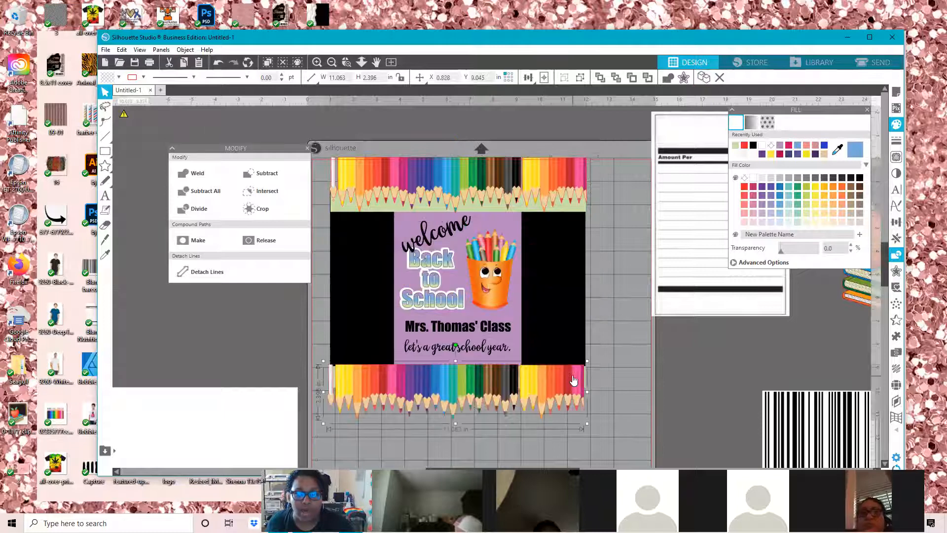
pyautogui.rightClick(588, 374)
pyautogui.click(607, 215)
pyautogui.moveTo(497, 388); pyautogui.dragTo(498, 390)
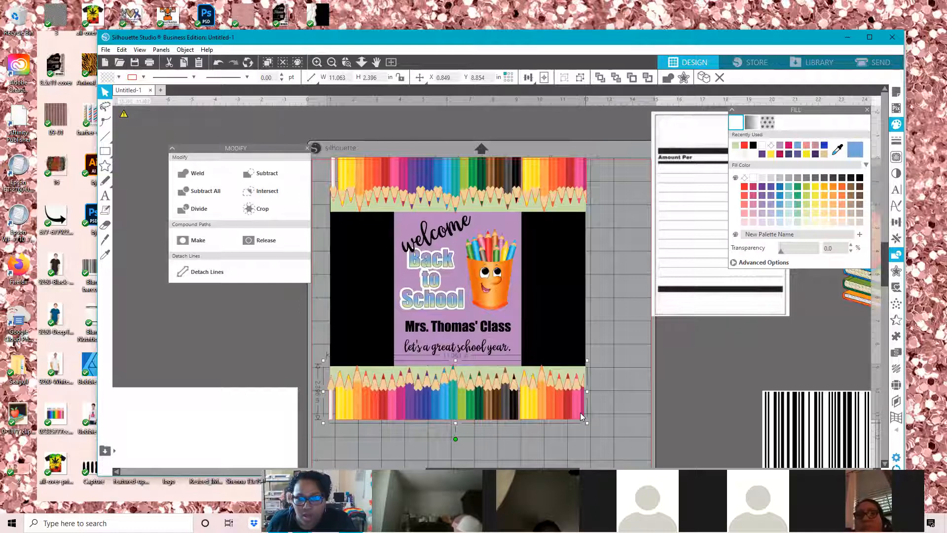
# Resize the bottom pencil border to about 11.05 in wide by 2.19 in high, aligned with the wrapper's lower edge
pyautogui.moveTo(587, 423); pyautogui.dragTo(558, 394)
pyautogui.press('Right')
pyautogui.press('Right')
pyautogui.press('Right')
pyautogui.press('Right')
pyautogui.press('Right')
pyautogui.press('Right')
pyautogui.press('Right')
pyautogui.press('Right')
pyautogui.press('Right')
pyautogui.press('Right')
pyautogui.press('Down')
pyautogui.press('Down')
pyautogui.press('Down')
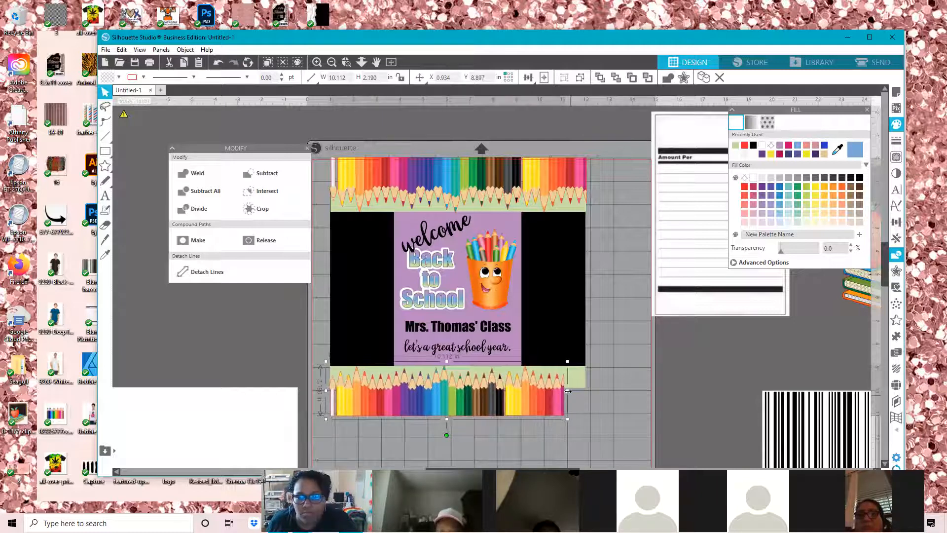
pyautogui.moveTo(585, 391); pyautogui.dragTo(589, 391)
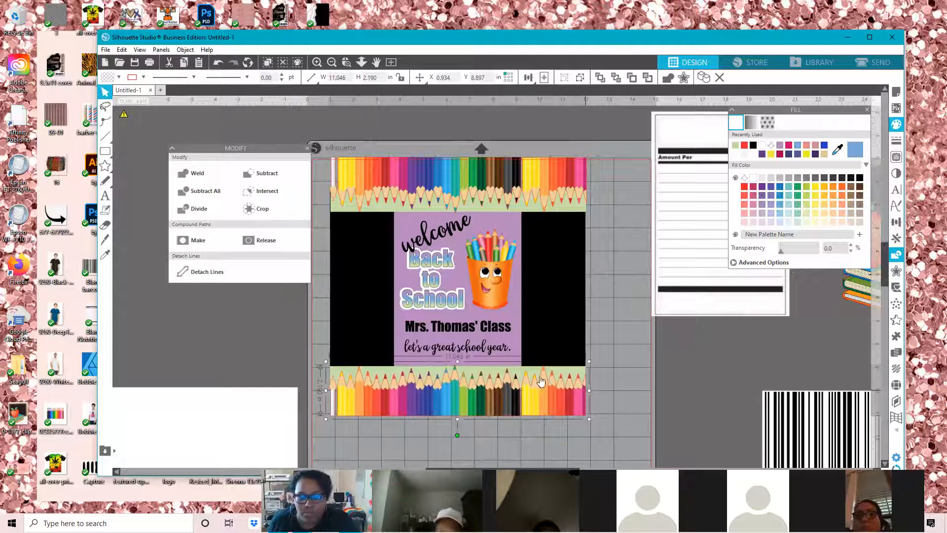
pyautogui.moveTo(538, 386); pyautogui.dragTo(538, 386)
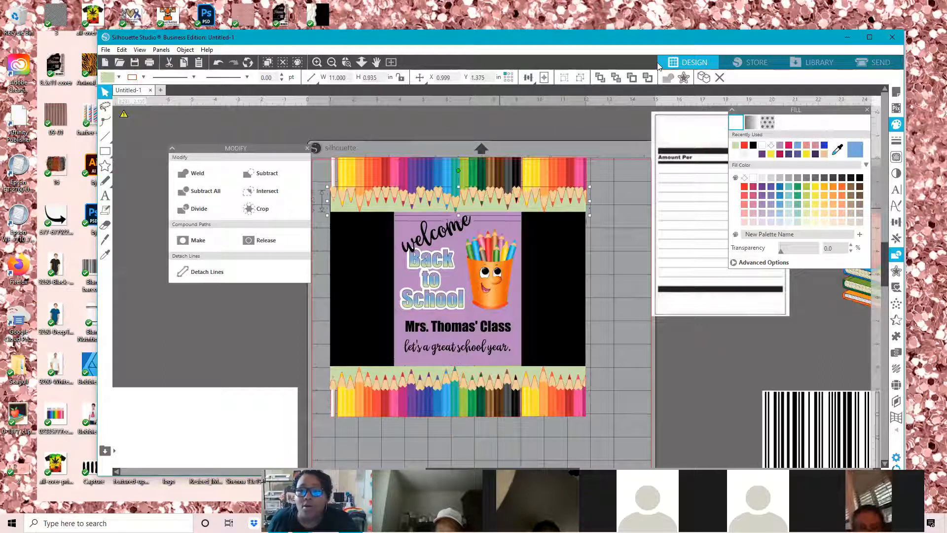
# Copy the top green strip to above the pencil border, and bring both green strips in front of the pencils
pyautogui.click(591, 187)
pyautogui.moveTo(594, 204)
pyautogui.mouseDown()
pyautogui.moveTo(640, 188)
pyautogui.moveTo(623, 127)
pyautogui.moveTo(578, 160)
pyautogui.moveTo(583, 184)
pyautogui.moveTo(583, 164)
pyautogui.mouseUp()
pyautogui.moveTo(583, 209); pyautogui.dragTo(583, 211)
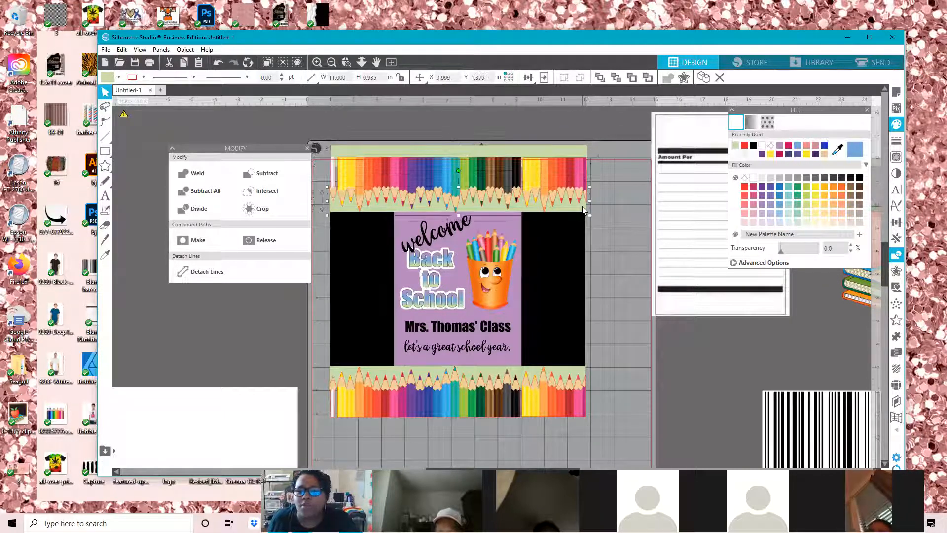
pyautogui.rightClick(582, 210)
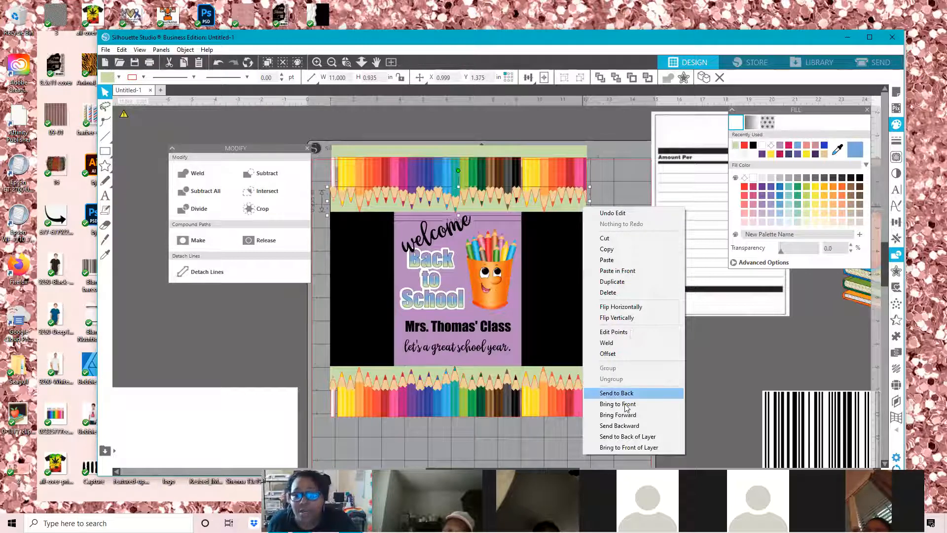
pyautogui.press('Return')
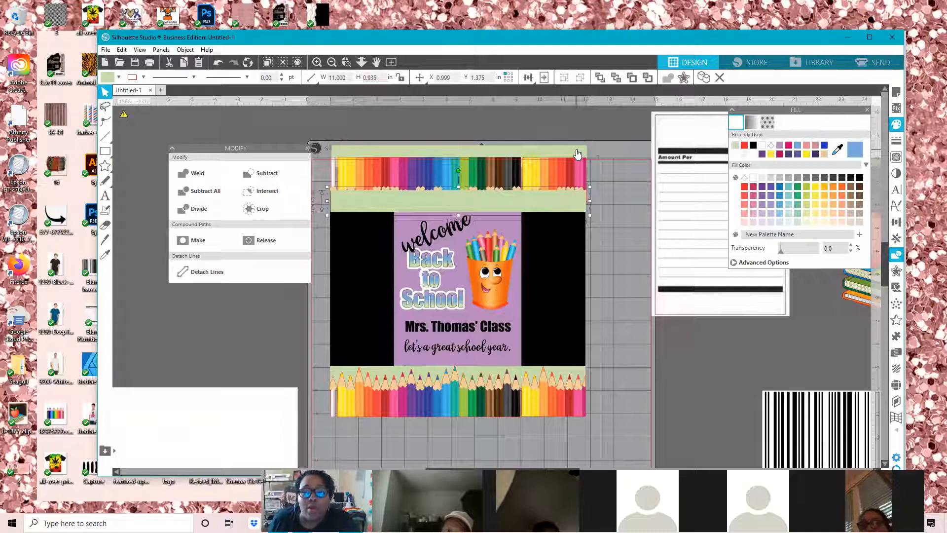
pyautogui.click(578, 154)
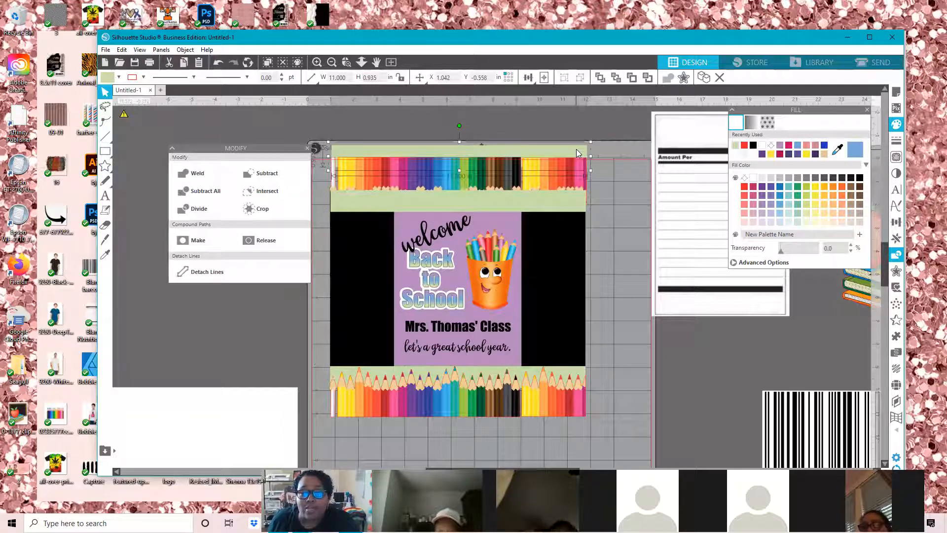
pyautogui.rightClick(577, 154)
pyautogui.click(619, 347)
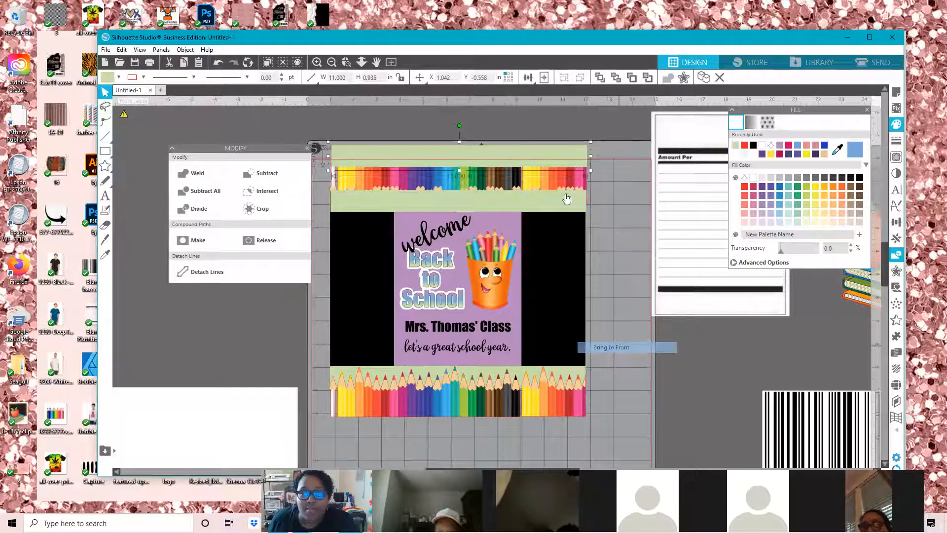
# Move the upper green strip down to about Y 0.44 in, and send the lower green strip to the back
pyautogui.moveTo(561, 153); pyautogui.dragTo(563, 173)
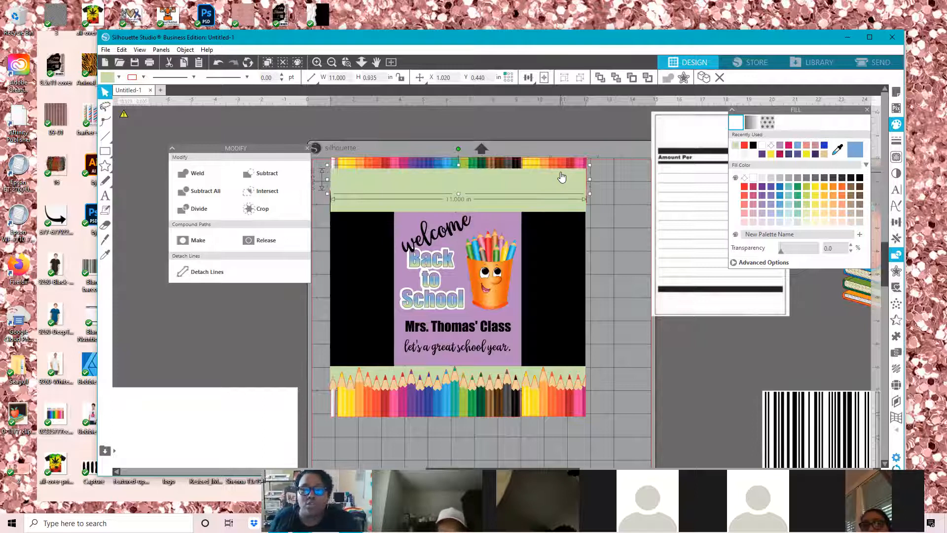
pyautogui.rightClick(567, 203)
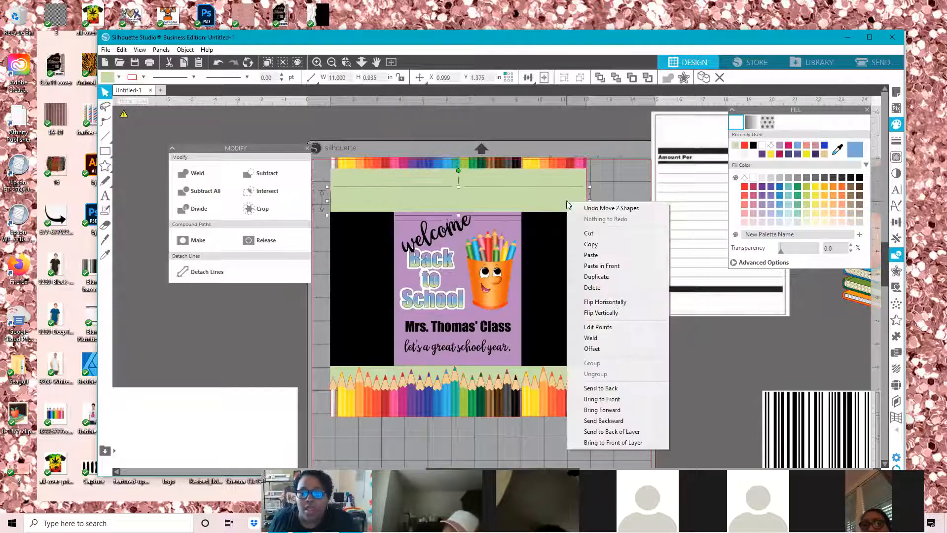
pyautogui.click(606, 393)
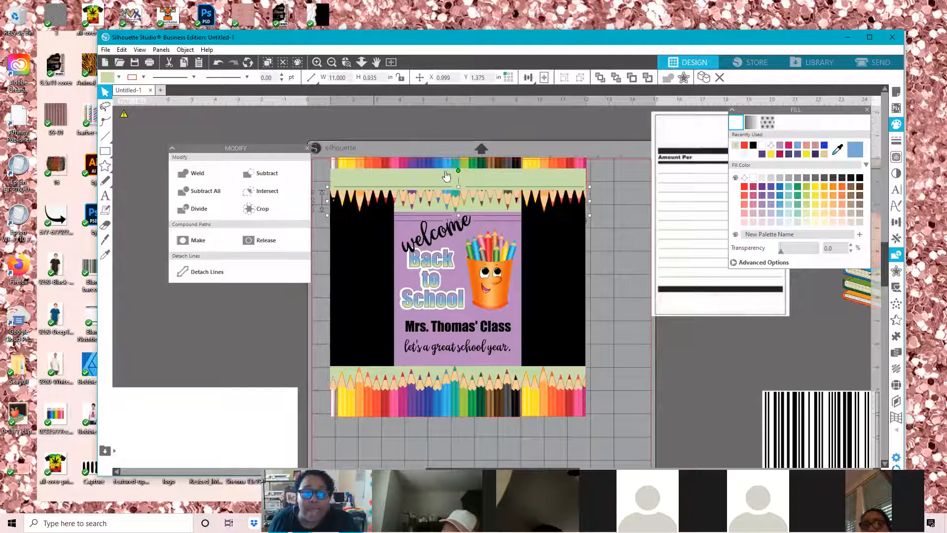
# Move the upper green strip back up to cover the pencil bodies, and undo the extra move above the page
pyautogui.moveTo(459, 176); pyautogui.dragTo(456, 140)
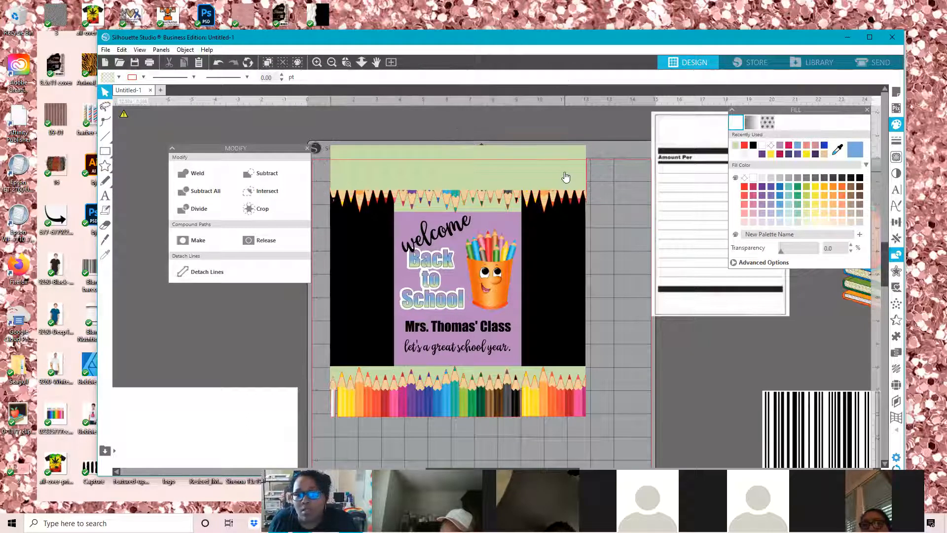
pyautogui.moveTo(566, 177)
pyautogui.mouseDown()
pyautogui.moveTo(595, 122)
pyautogui.moveTo(568, 141)
pyautogui.mouseUp()
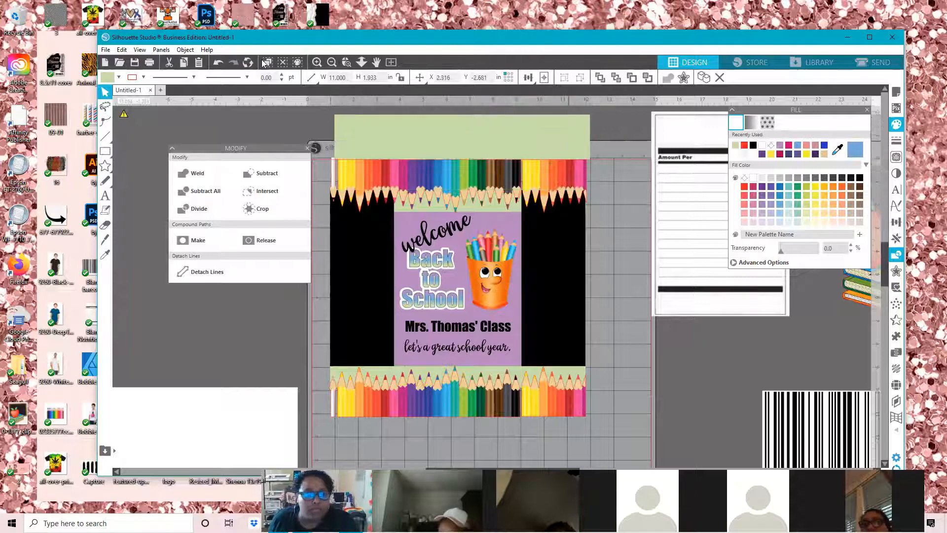
pyautogui.click(219, 63)
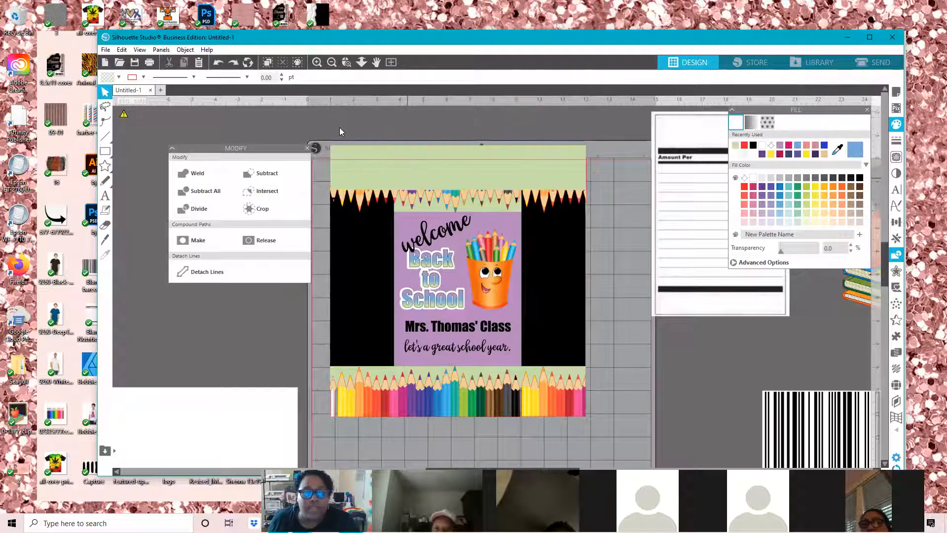
# Select the top pencil border together with the separate single pencil and group them
pyautogui.click(585, 200)
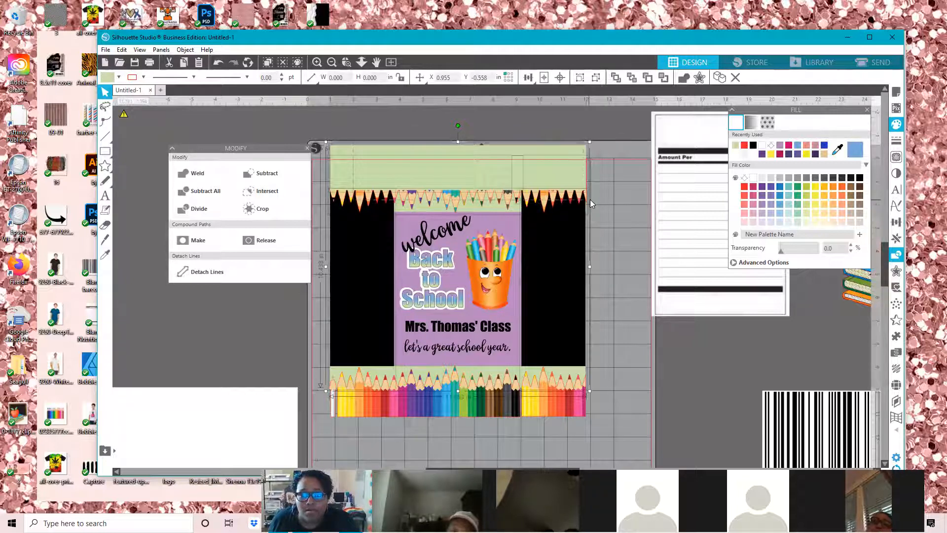
pyautogui.click(561, 201)
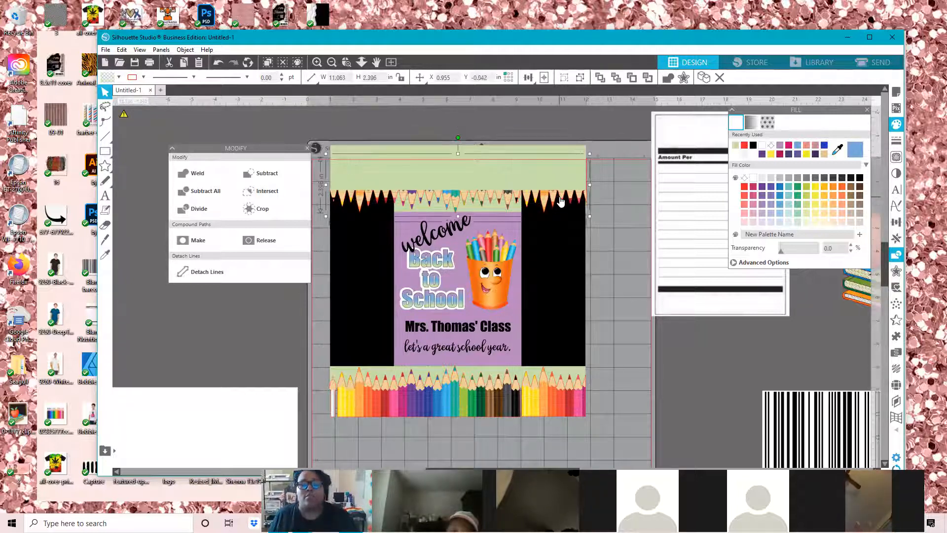
pyautogui.click(523, 201)
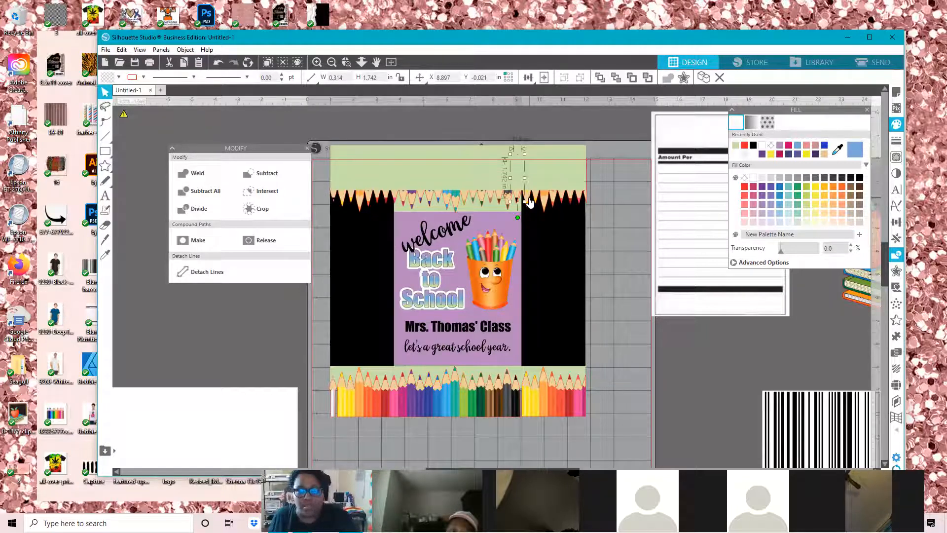
pyautogui.click(530, 201)
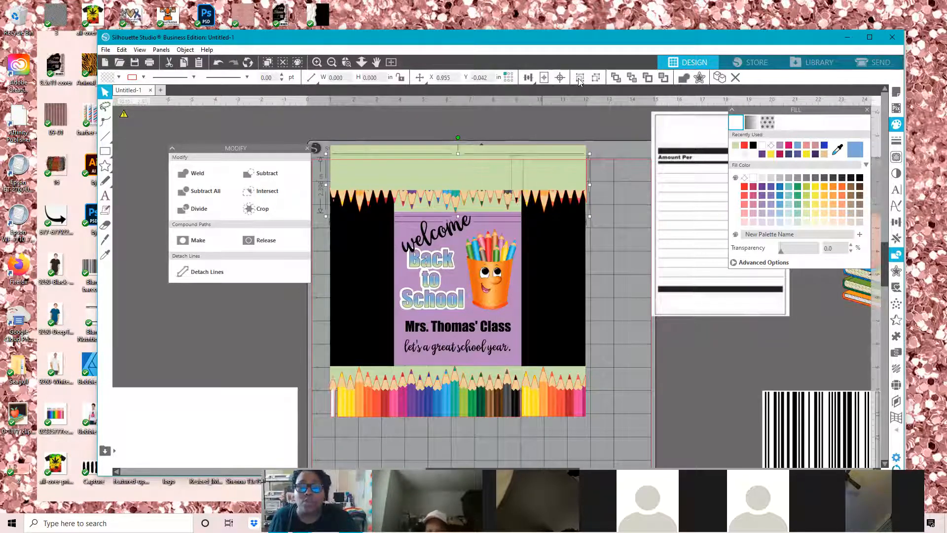
pyautogui.click(580, 79)
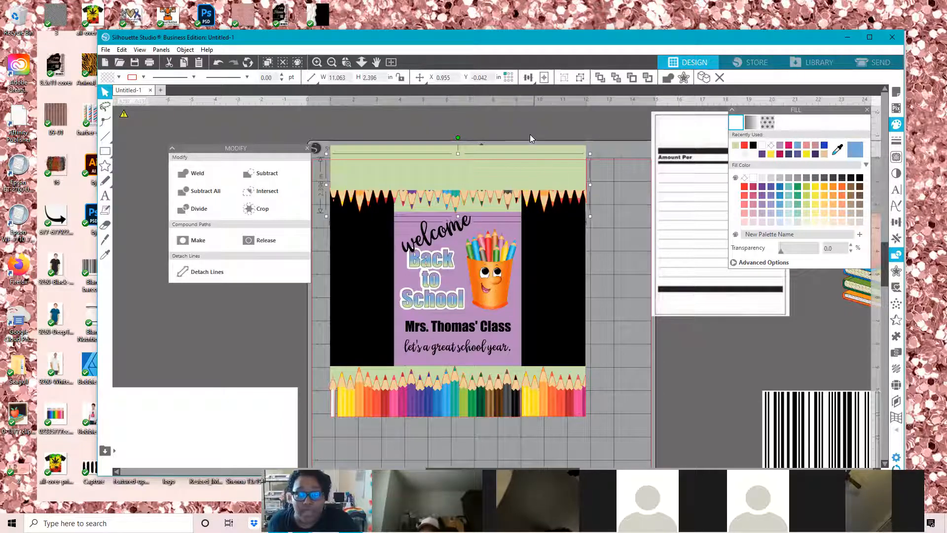
# Subtract the upper green strip from the top pencil border, and group the trimmed pencil pieces
pyautogui.click(531, 200)
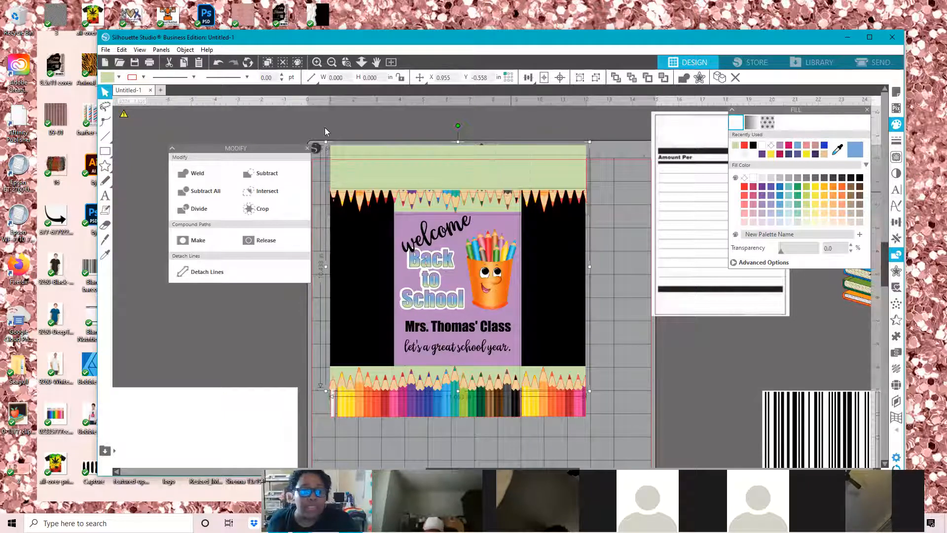
pyautogui.click(358, 201)
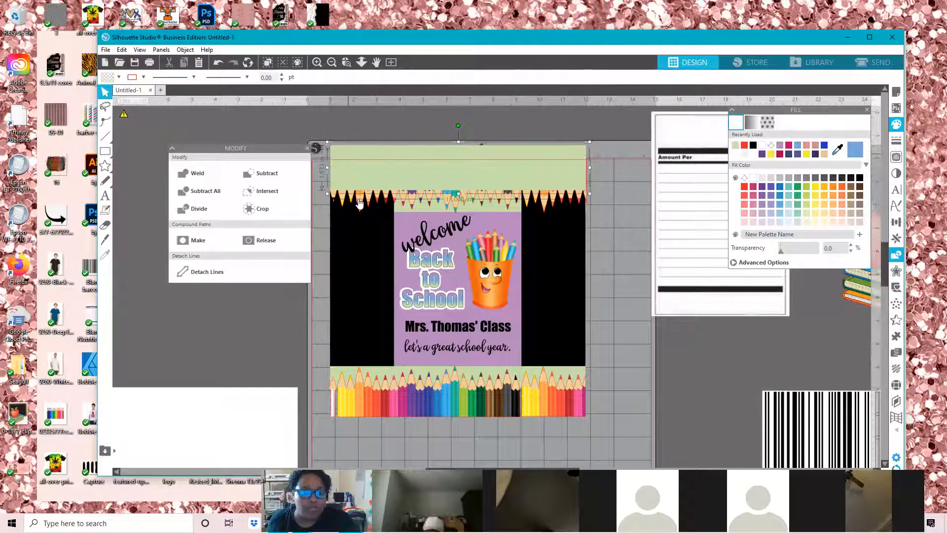
pyautogui.keyDown('shift'); pyautogui.click(358, 201); pyautogui.keyUp('shift')
pyautogui.click(265, 173)
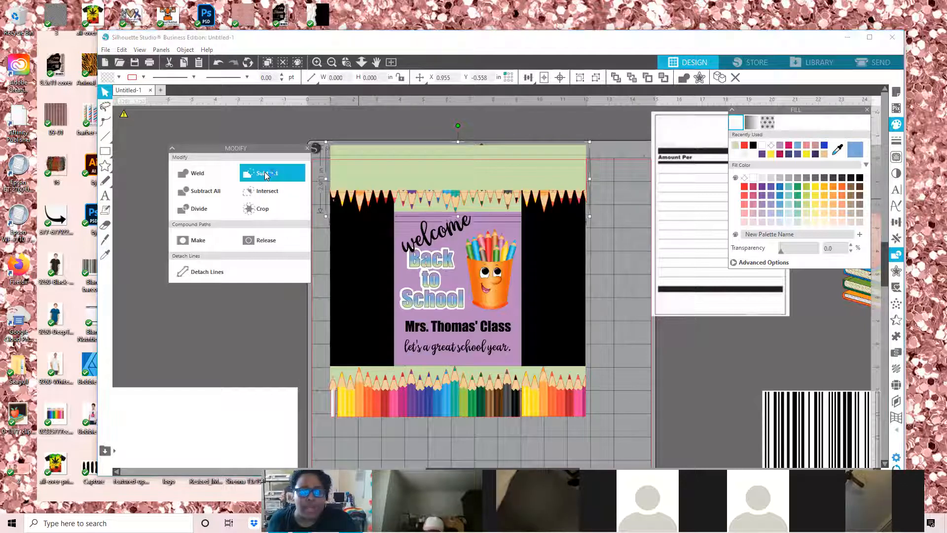
pyautogui.click(582, 78)
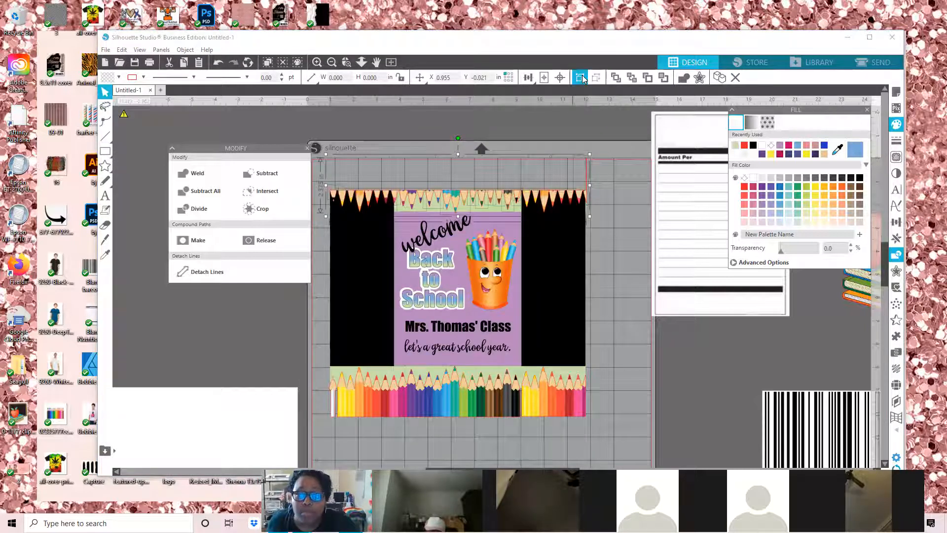
# Bring the remaining top green strip to the front, at about X 0.914, Y 1.353 in
pyautogui.click(483, 204)
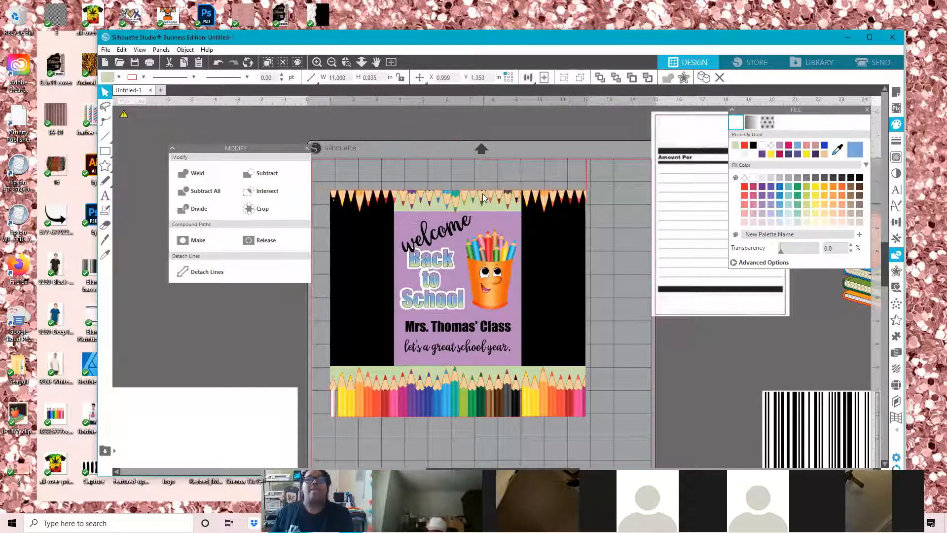
pyautogui.click(483, 205)
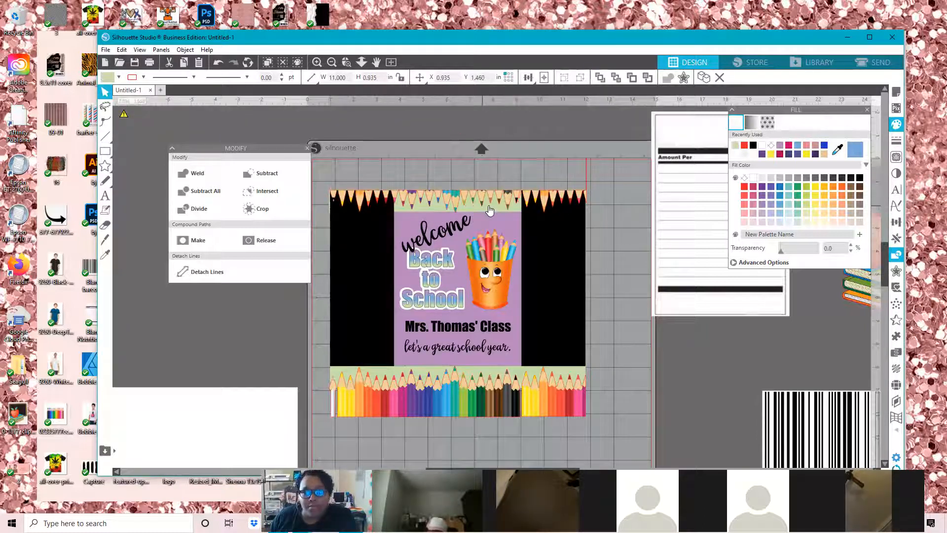
pyautogui.rightClick(501, 216)
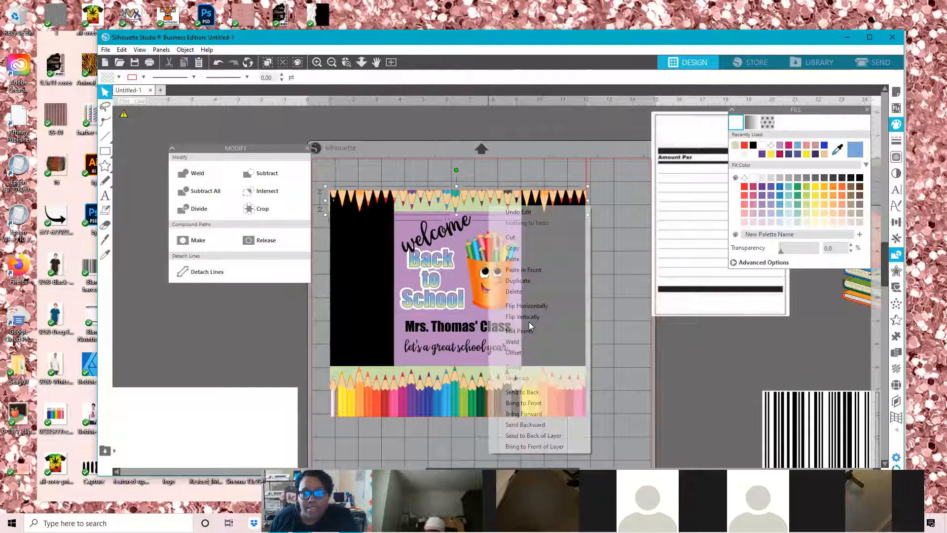
pyautogui.click(535, 405)
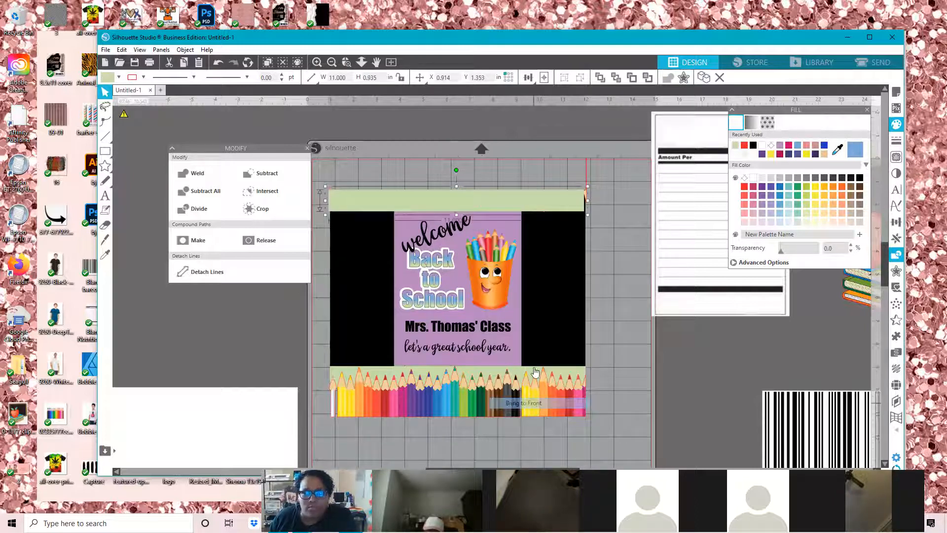
pyautogui.rightClick(536, 197)
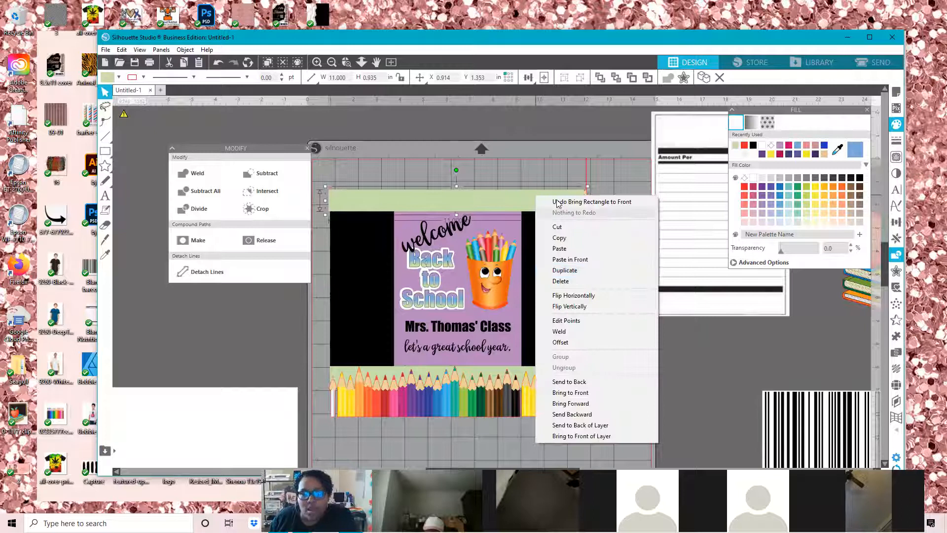
pyautogui.click(580, 187)
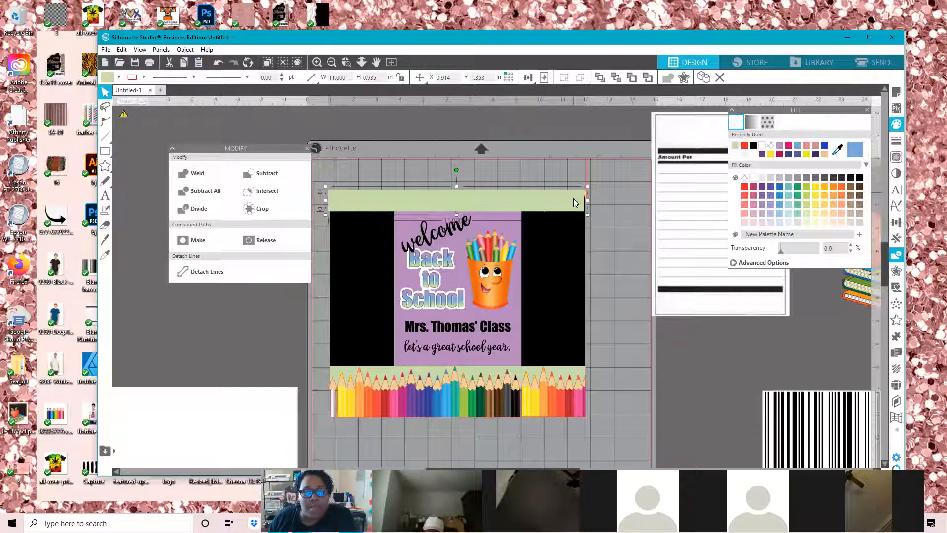
# Bring the trimmed pencil tips in front of the top green strip, and realign the strip behind them at about Y 1.417 in
pyautogui.press('Down')
pyautogui.press('Down')
pyautogui.press('Down')
pyautogui.press('Down')
pyautogui.press('Down')
pyautogui.press('Down')
pyautogui.rightClick(572, 197)
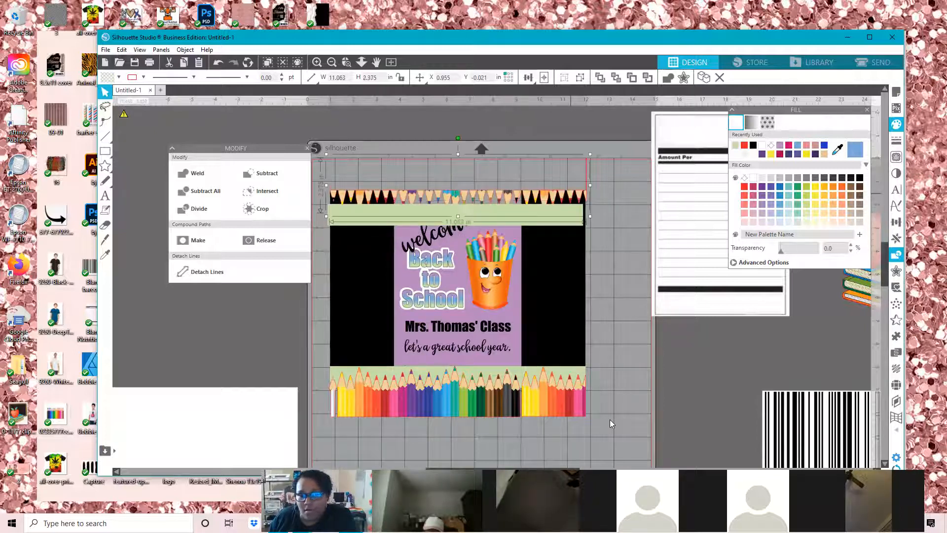
pyautogui.click(527, 217)
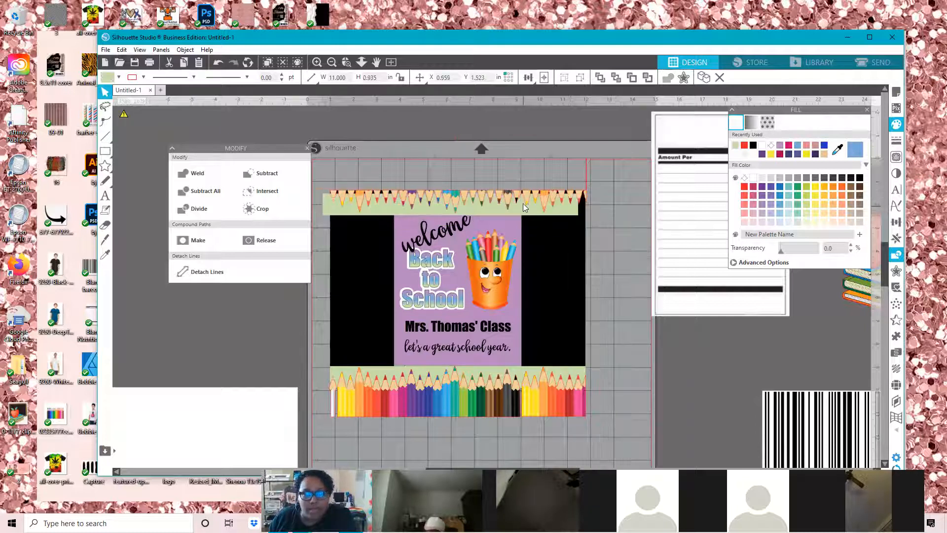
pyautogui.click(527, 203)
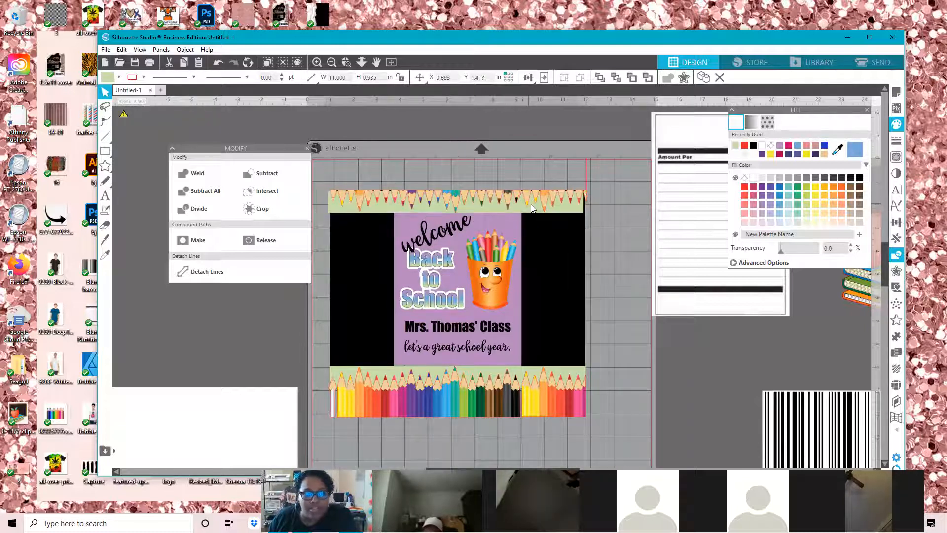
# Align the top green strip with the wrapper's edges at about X 0.978, Y 1.438 in
pyautogui.moveTo(528, 204); pyautogui.dragTo(530, 204)
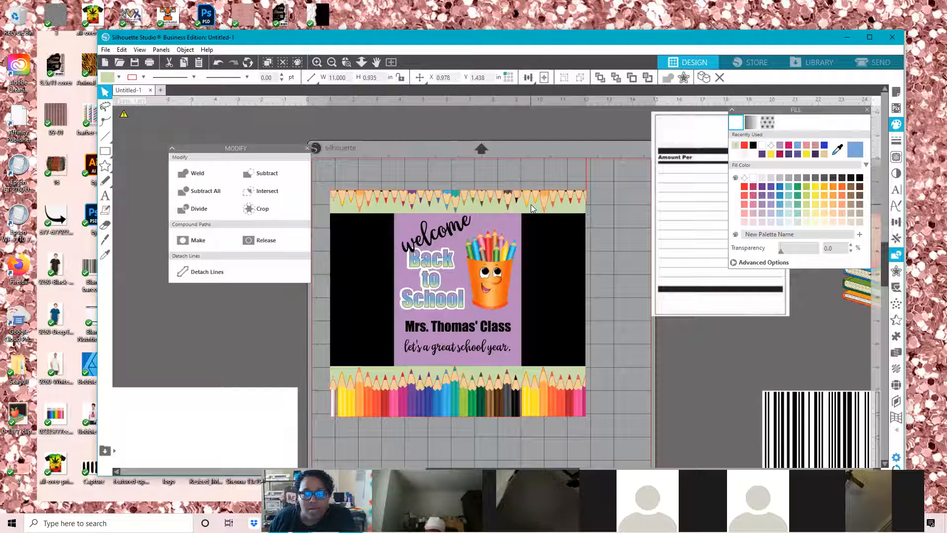
pyautogui.click(578, 183)
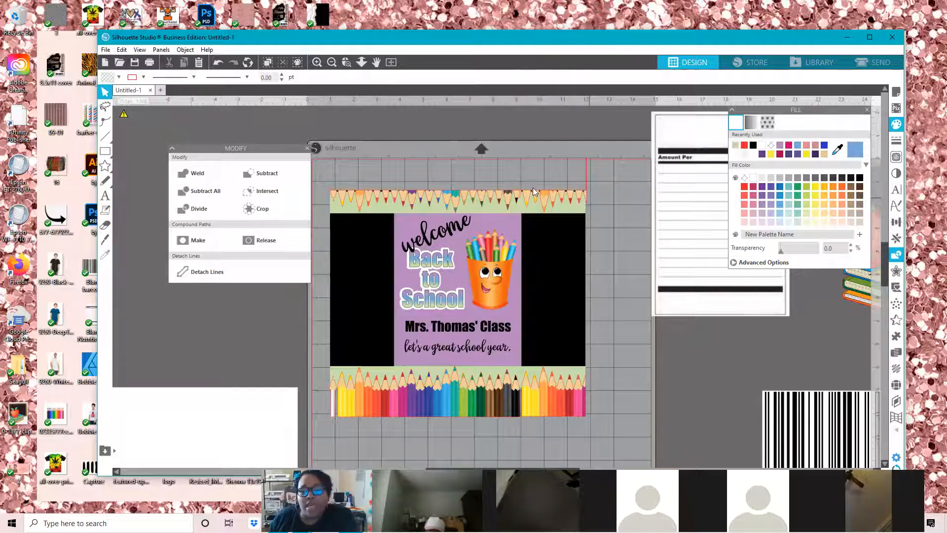
# Try deleting the protruding pencil piece at the top border's right end, and undo the deletion
pyautogui.click(105, 225)
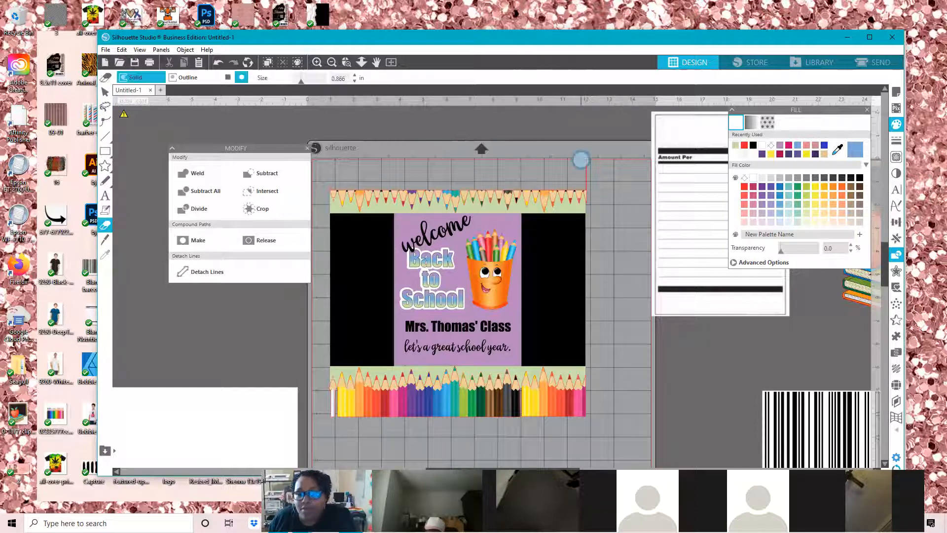
pyautogui.press('Escape')
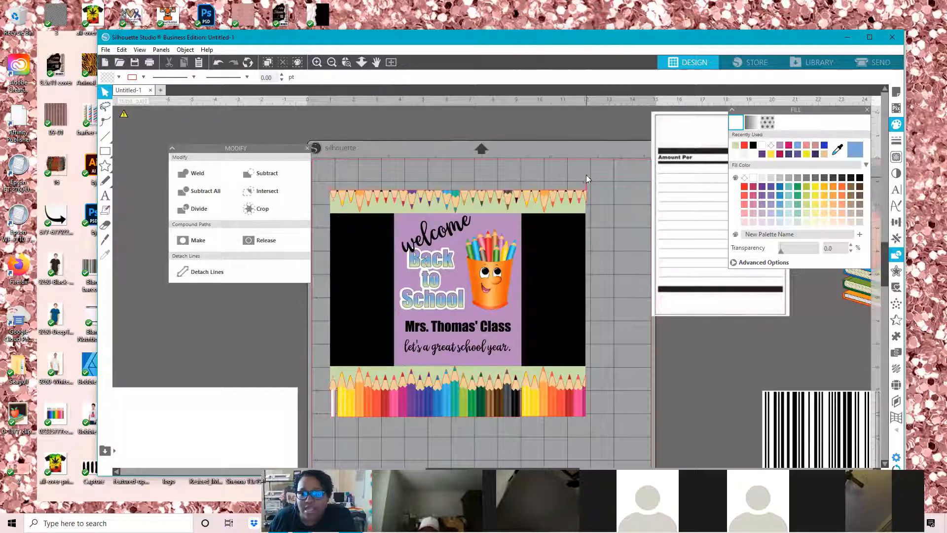
pyautogui.click(589, 184)
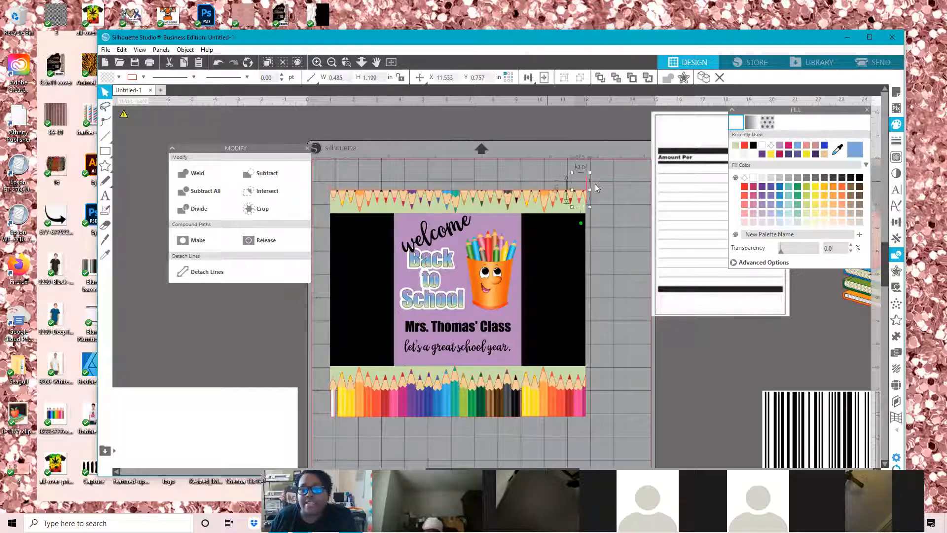
pyautogui.press('Delete')
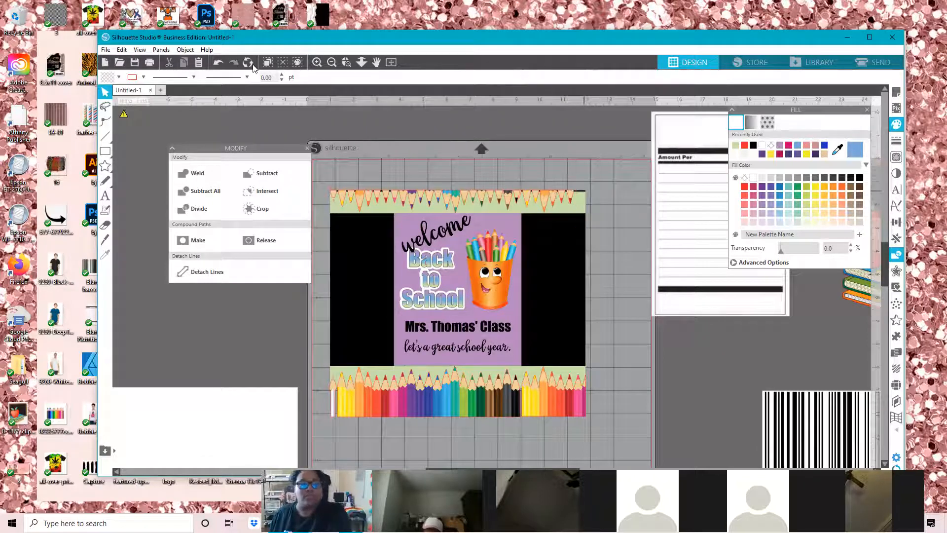
pyautogui.click(218, 61)
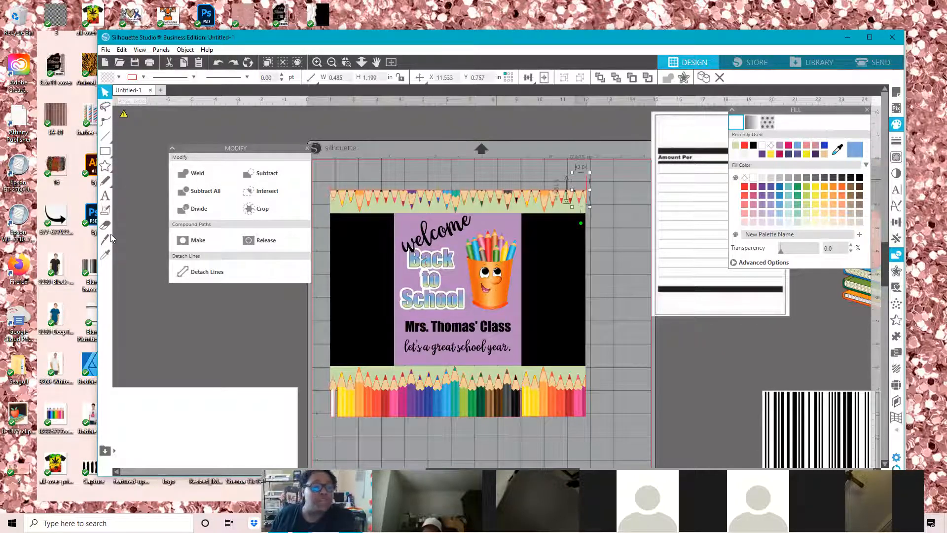
# Cut off the part protruding above the top border's right end with the Knife, and remove it
pyautogui.press('k')
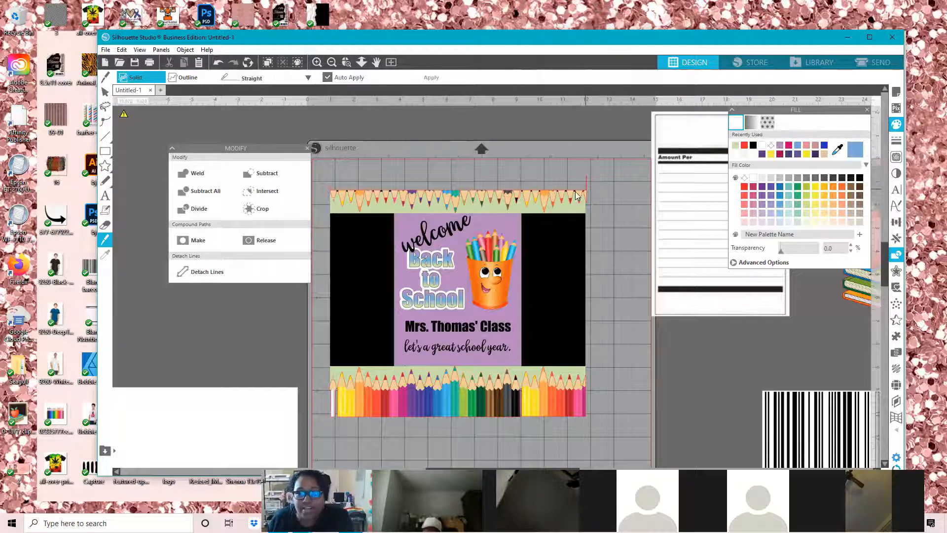
pyautogui.click(105, 92)
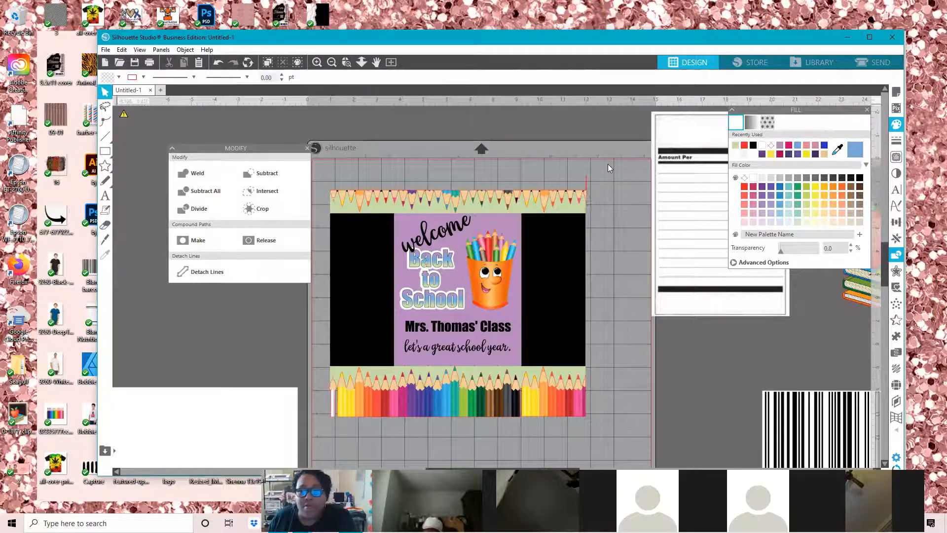
pyautogui.click(596, 178)
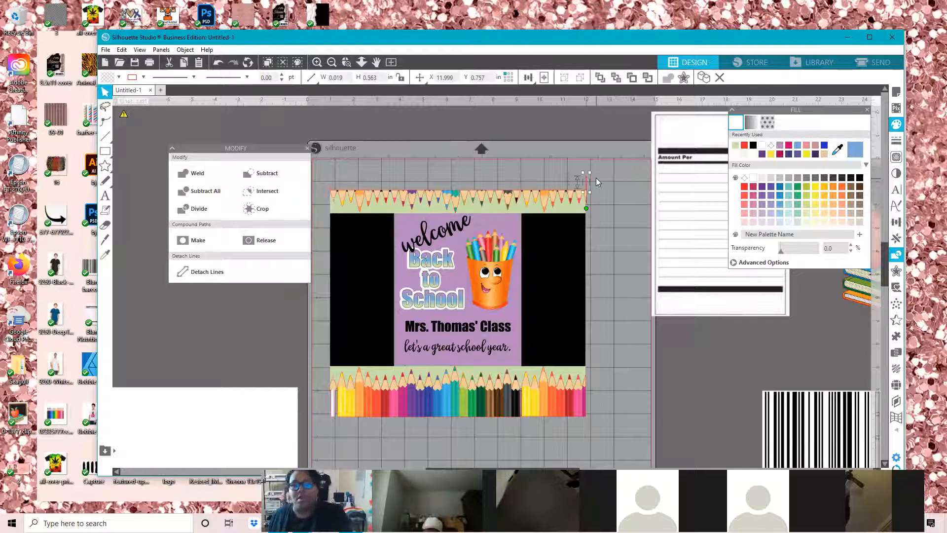
pyautogui.click(604, 188)
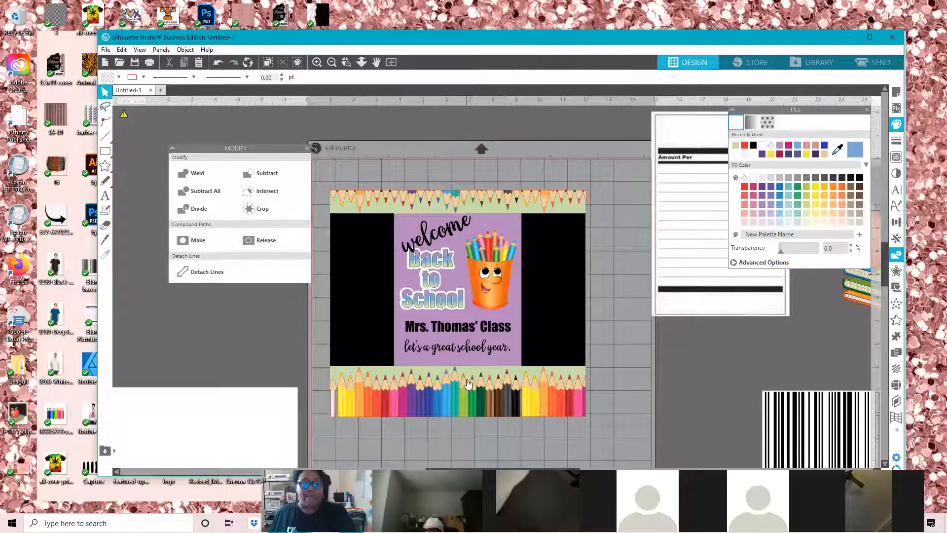
# Move the bottom green strip in front of the lower pencil border, over the pencil bodies at about X 0.957, Y 9.903 in
pyautogui.click(371, 370)
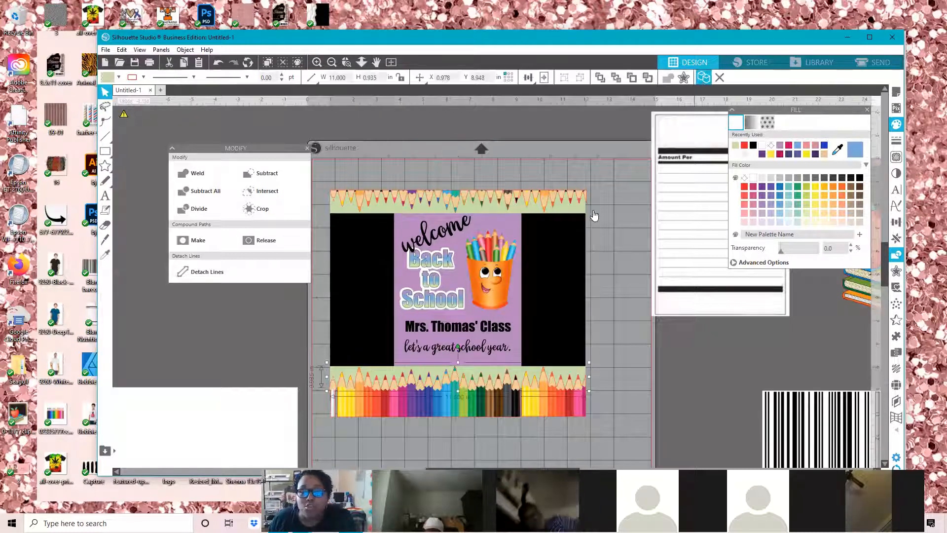
pyautogui.moveTo(583, 373)
pyautogui.mouseDown()
pyautogui.moveTo(594, 373)
pyautogui.moveTo(579, 426)
pyautogui.mouseUp()
pyautogui.rightClick(579, 425)
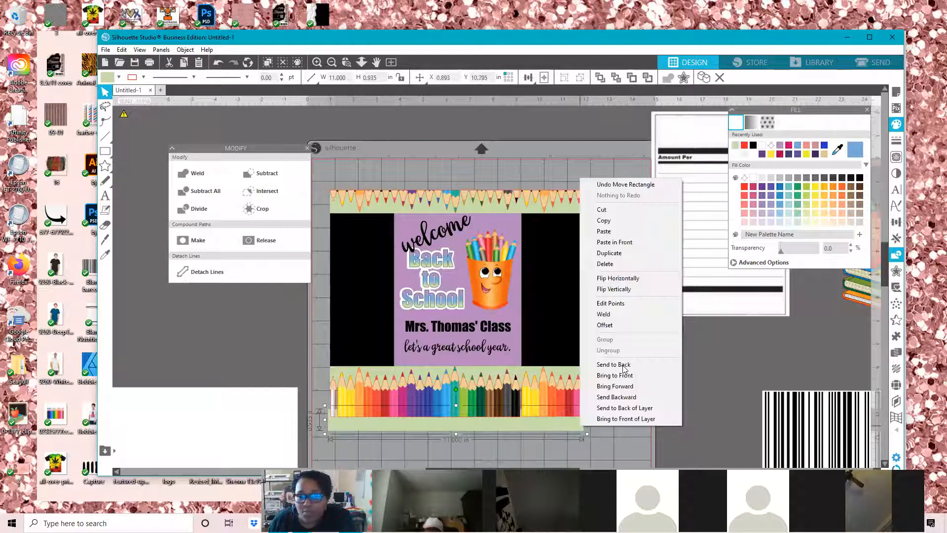
pyautogui.click(628, 386)
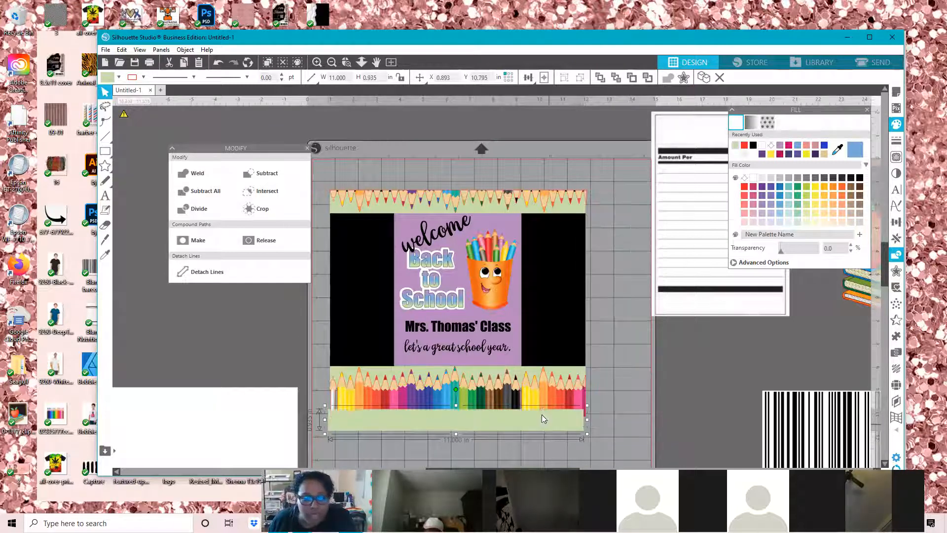
pyautogui.moveTo(542, 422); pyautogui.dragTo(542, 400)
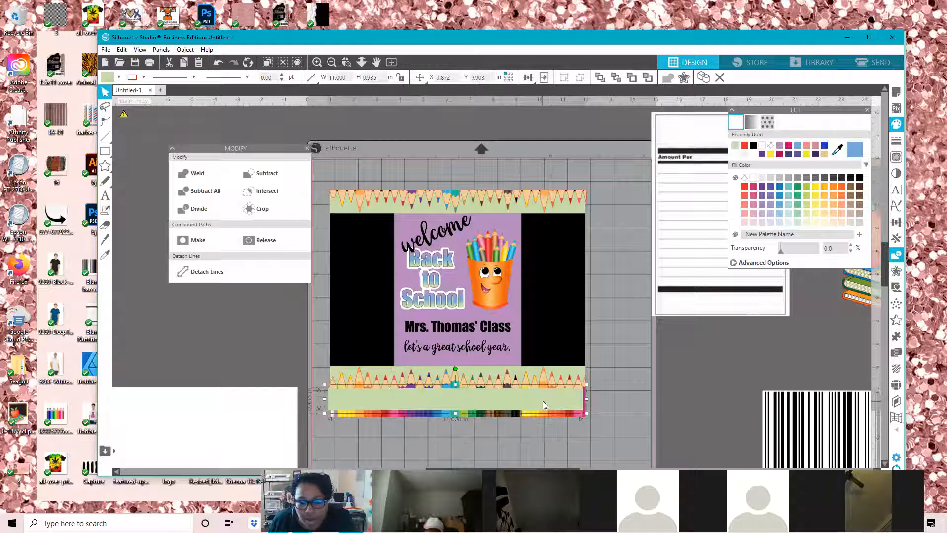
pyautogui.press('Right')
pyautogui.press('Right')
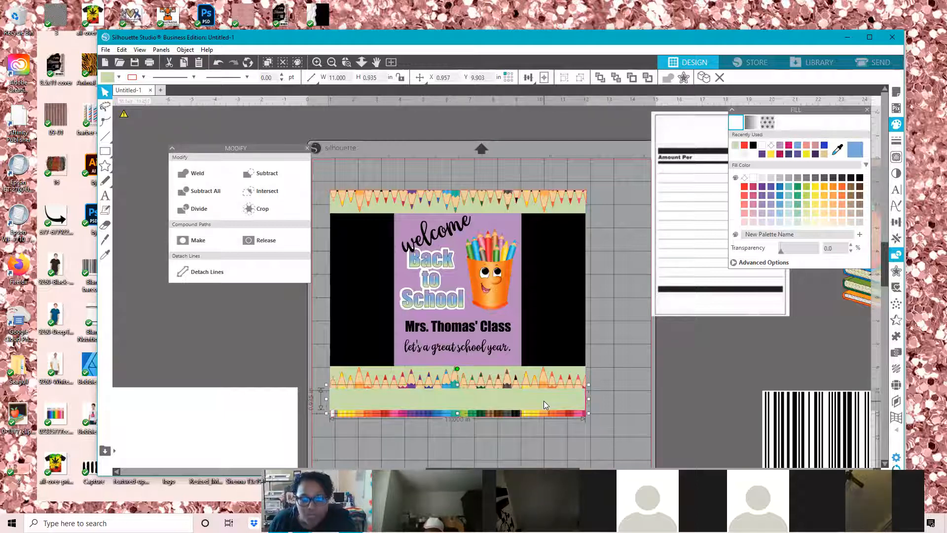
pyautogui.click(552, 441)
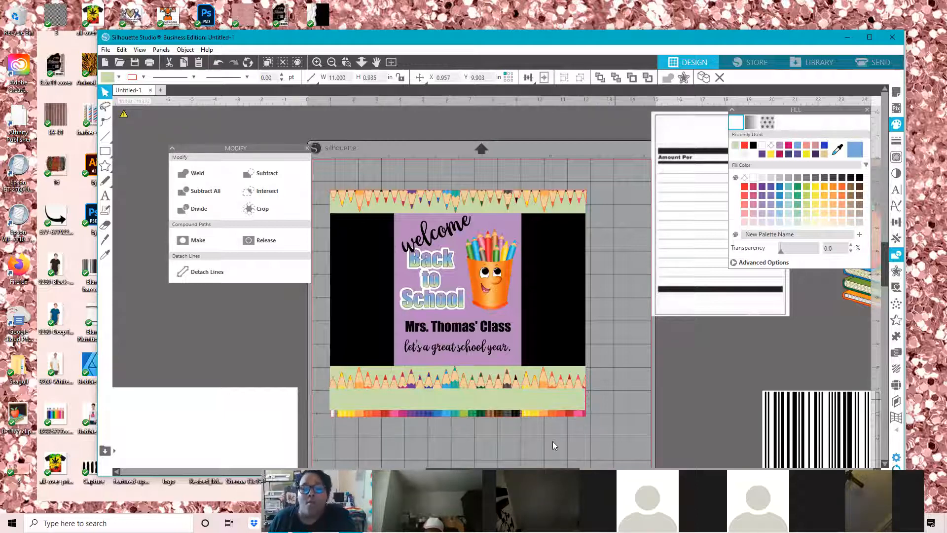
# Select the lower green strip together with the bottom pencil border, and subtract the strip from the pencils
pyautogui.click(509, 384)
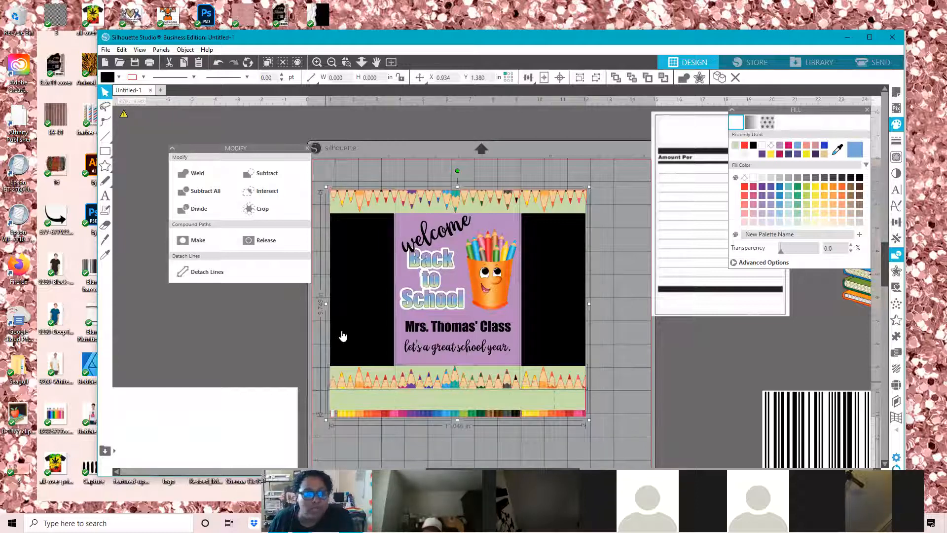
pyautogui.click(506, 383)
pyautogui.click(545, 382)
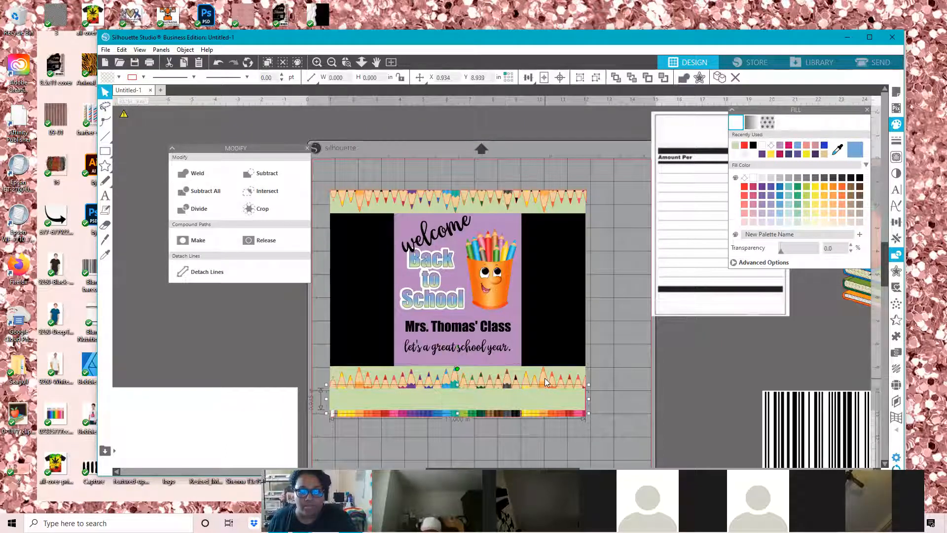
pyautogui.keyDown('shift'); pyautogui.click(546, 382); pyautogui.keyUp('shift')
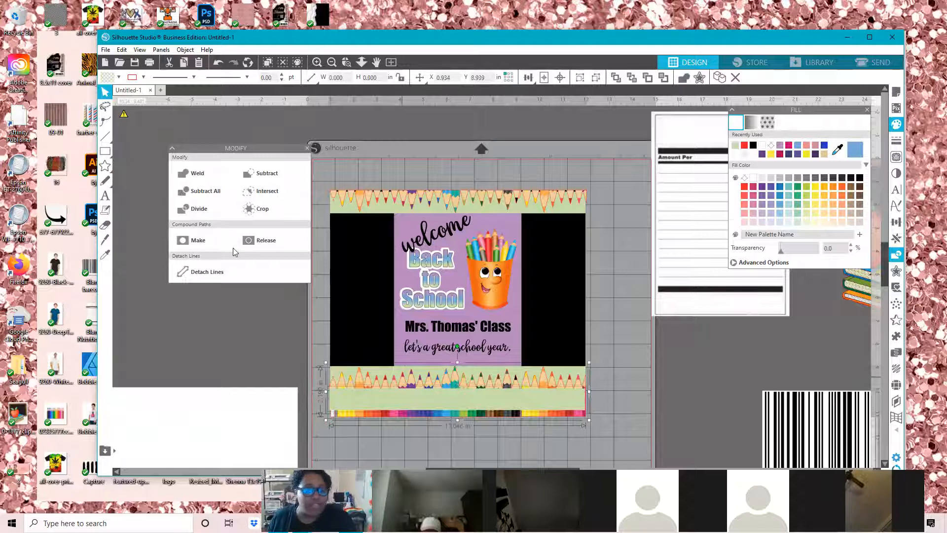
pyautogui.click(267, 174)
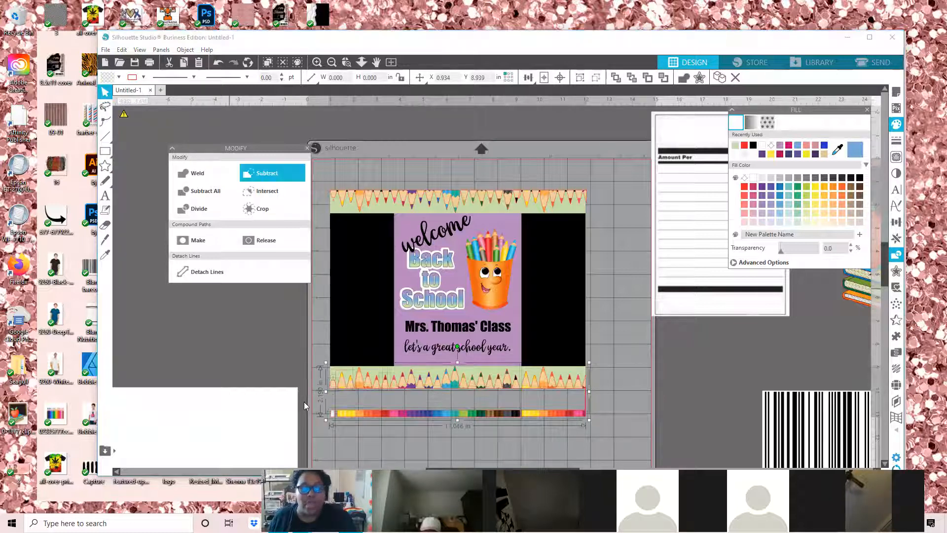
# Move the blank white panel farther out of the way, then separate and delete the leftover pencil ends below the bottom border
pyautogui.moveTo(293, 390)
pyautogui.mouseDown()
pyautogui.moveTo(549, 433)
pyautogui.moveTo(245, 428)
pyautogui.mouseUp()
pyautogui.click(503, 410)
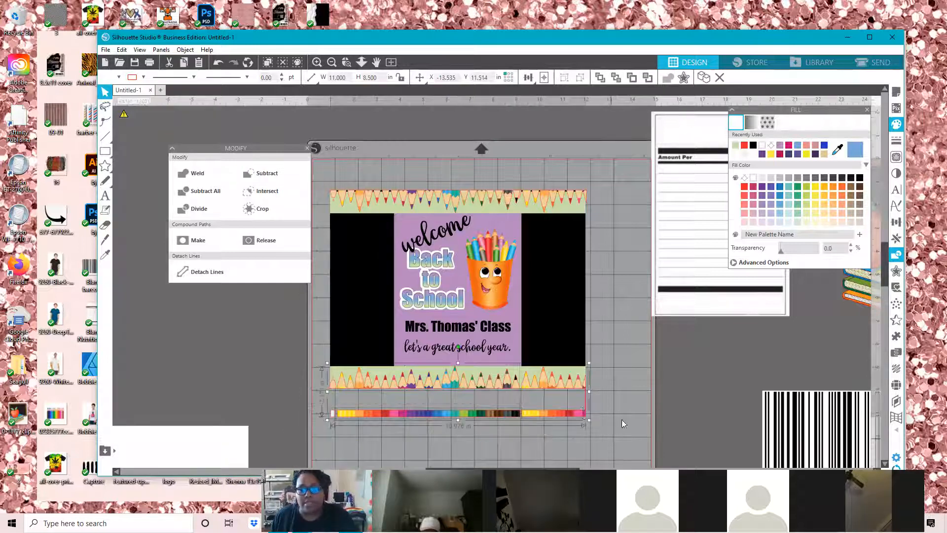
pyautogui.click(105, 241)
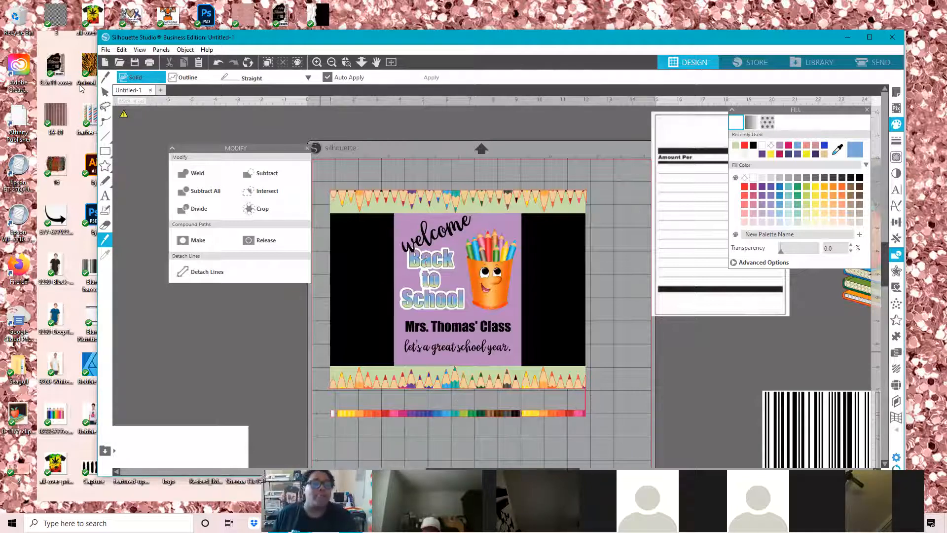
pyautogui.click(105, 91)
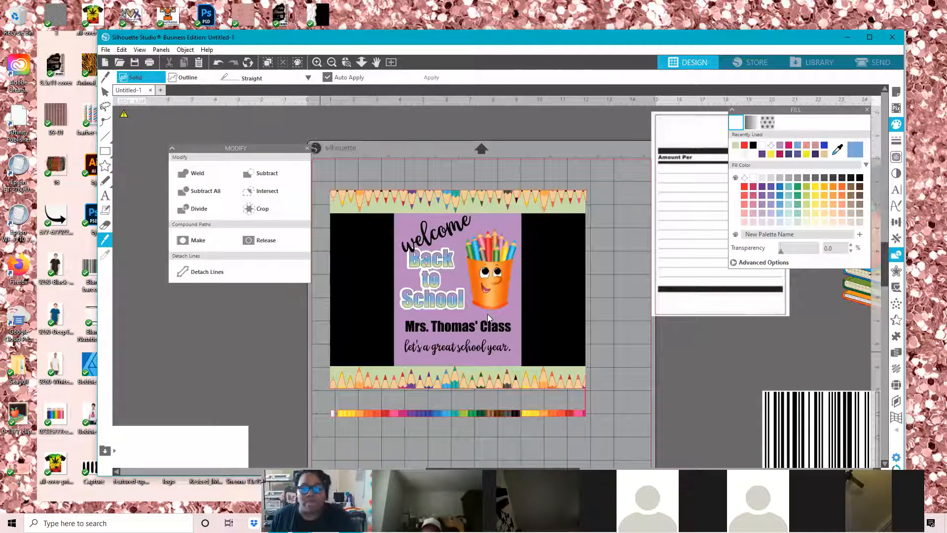
pyautogui.click(585, 403)
pyautogui.press('Delete')
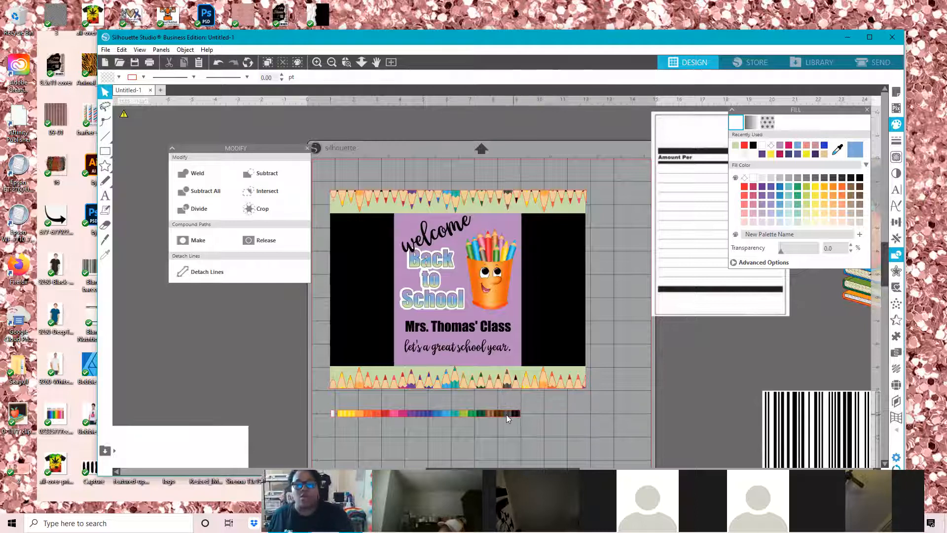
pyautogui.click(507, 415)
pyautogui.press('Delete')
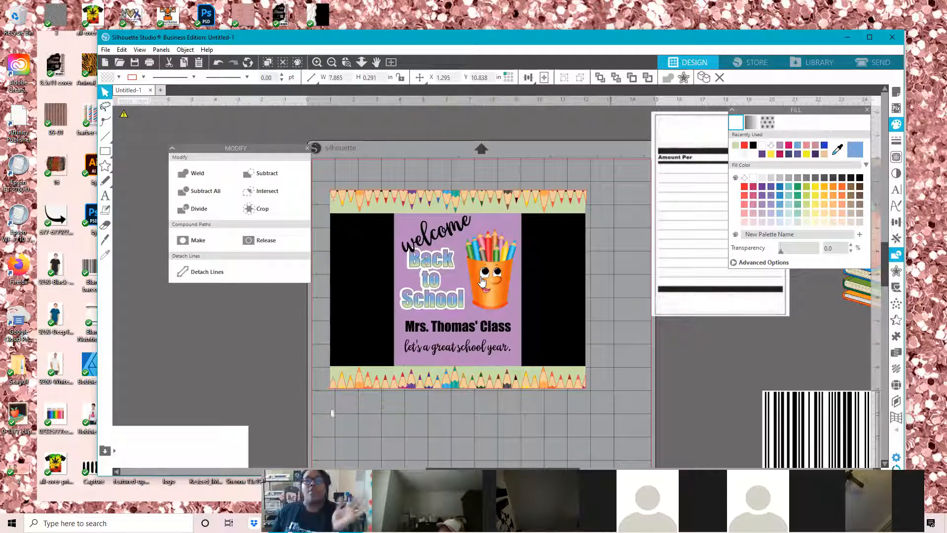
# Shrink the nutrition facts panel to about 2.351 × 3.479 in, move it toward the wrapper's right side, and delete the spare pencils behind it
pyautogui.click(545, 288)
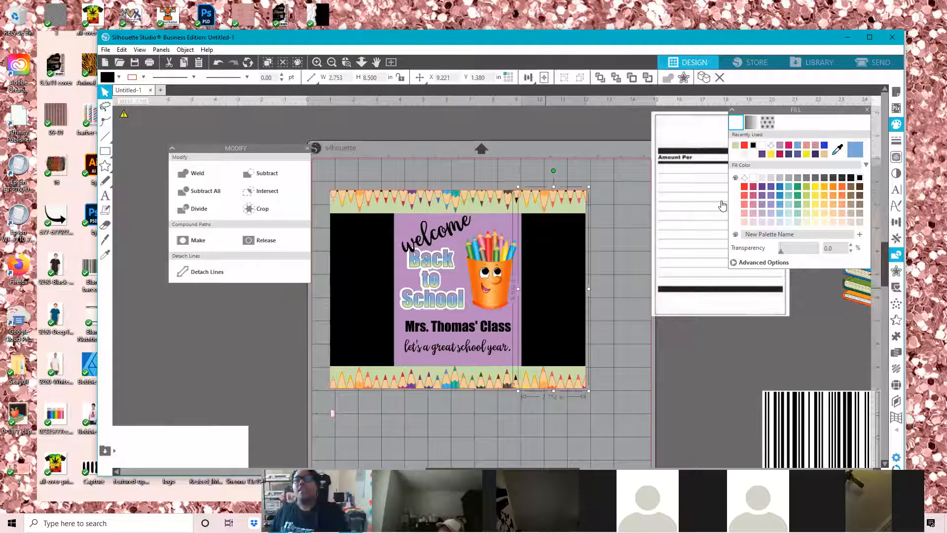
pyautogui.click(699, 168)
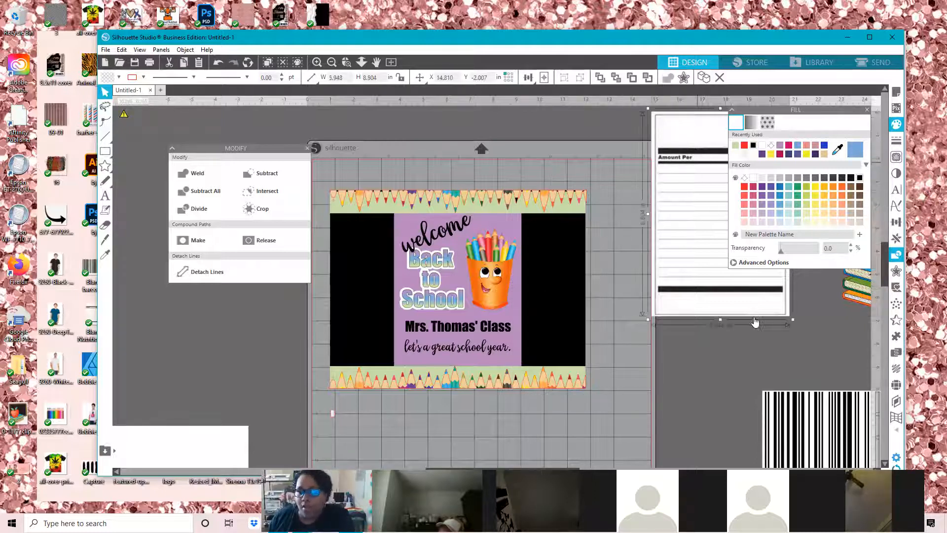
pyautogui.moveTo(792, 319); pyautogui.dragTo(708, 197)
pyautogui.moveTo(683, 149); pyautogui.dragTo(661, 169)
pyautogui.moveTo(577, 259); pyautogui.dragTo(576, 258)
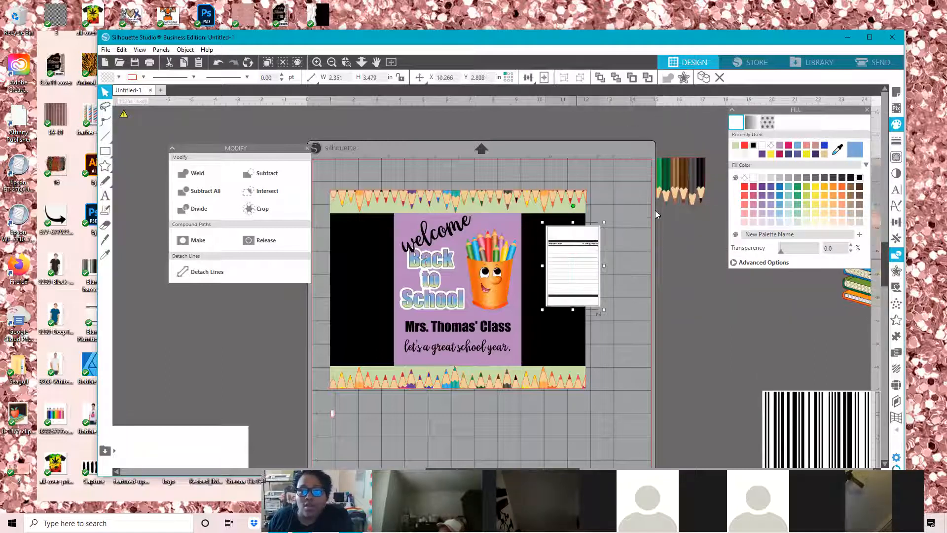
pyautogui.click(683, 196)
pyautogui.press('Delete')
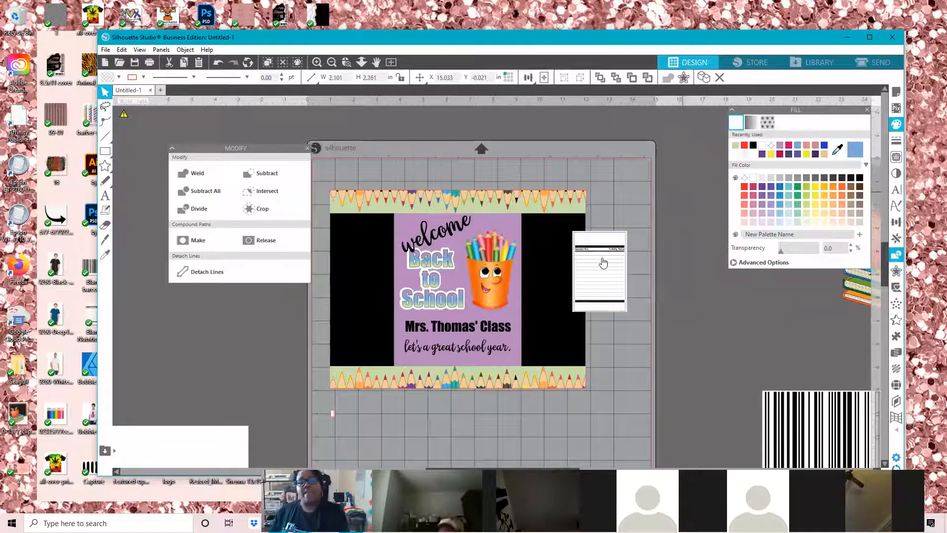
# Place the nutrition facts panel in the upper part of the right black panel, and scale it down to leave a margin
pyautogui.moveTo(588, 257); pyautogui.dragTo(556, 247)
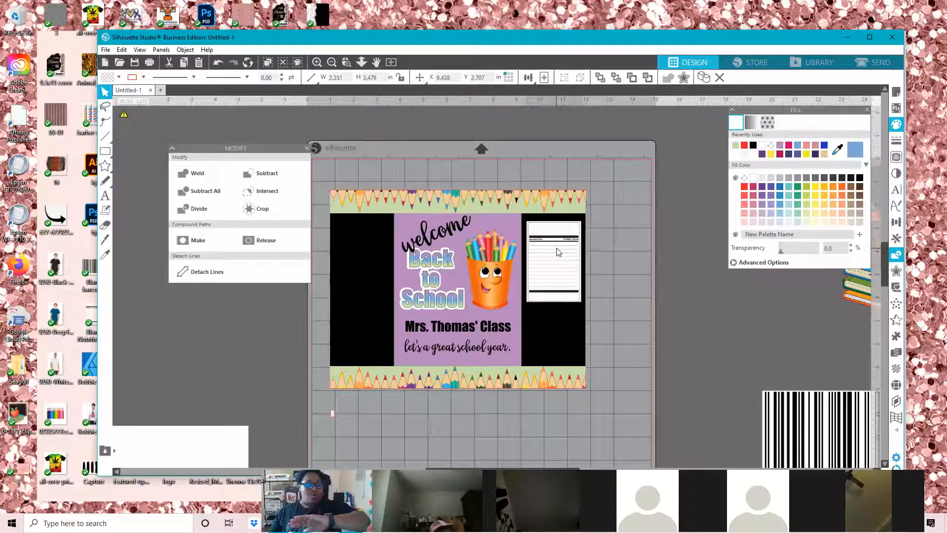
pyautogui.click(558, 253)
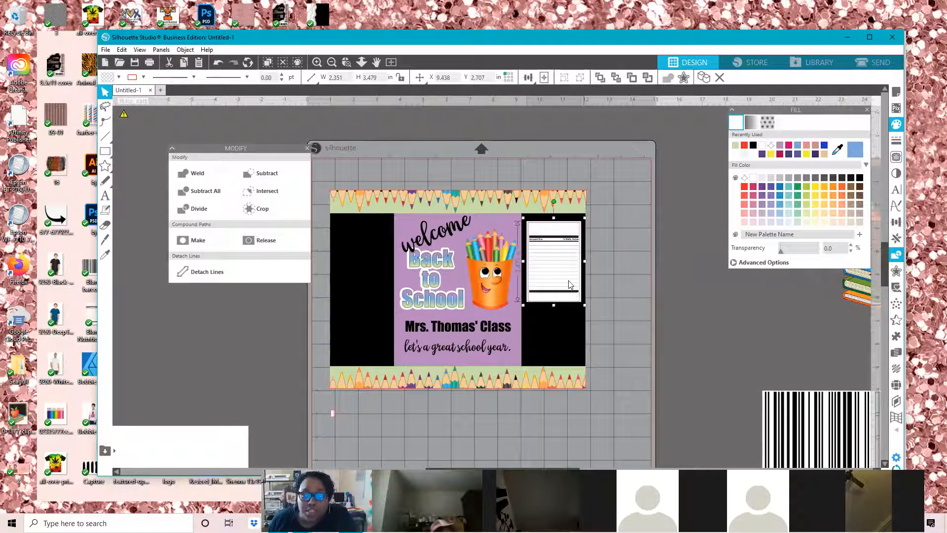
pyautogui.moveTo(585, 306)
pyautogui.mouseDown()
pyautogui.moveTo(557, 253)
pyautogui.moveTo(582, 288)
pyautogui.mouseUp()
# Move the barcode out beside the mat and add the text "CLASS OF 2021" over its lower edge
pyautogui.moveTo(834, 420); pyautogui.dragTo(629, 389)
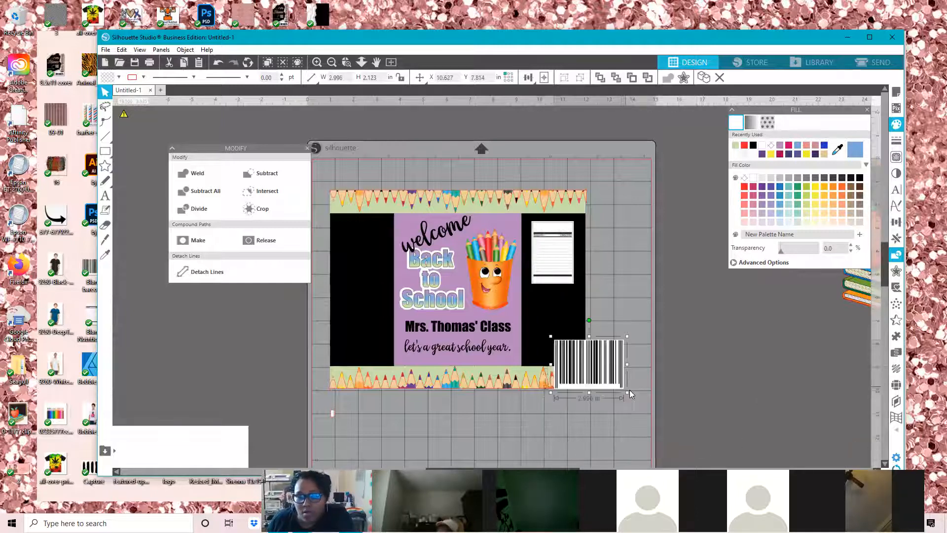
pyautogui.click(105, 195)
pyautogui.click(728, 382)
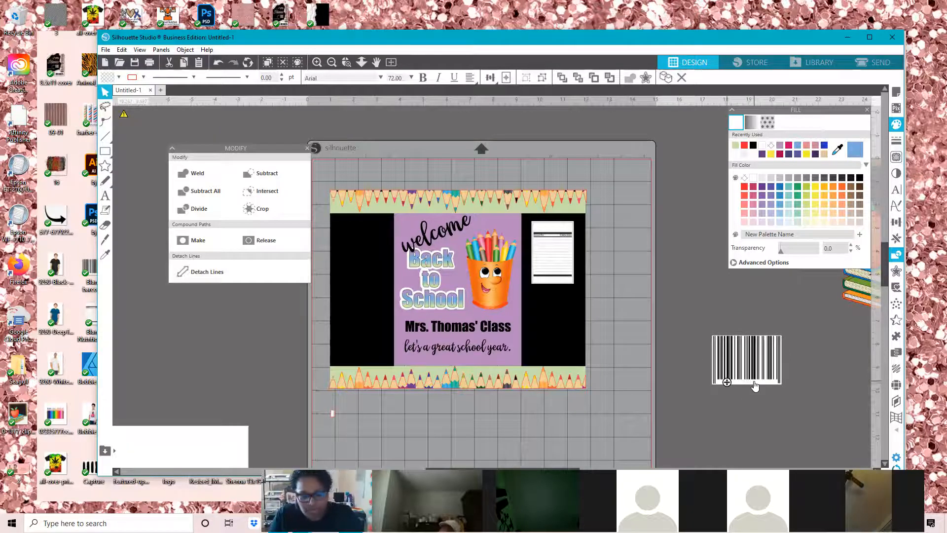
pyautogui.write('CLASS')
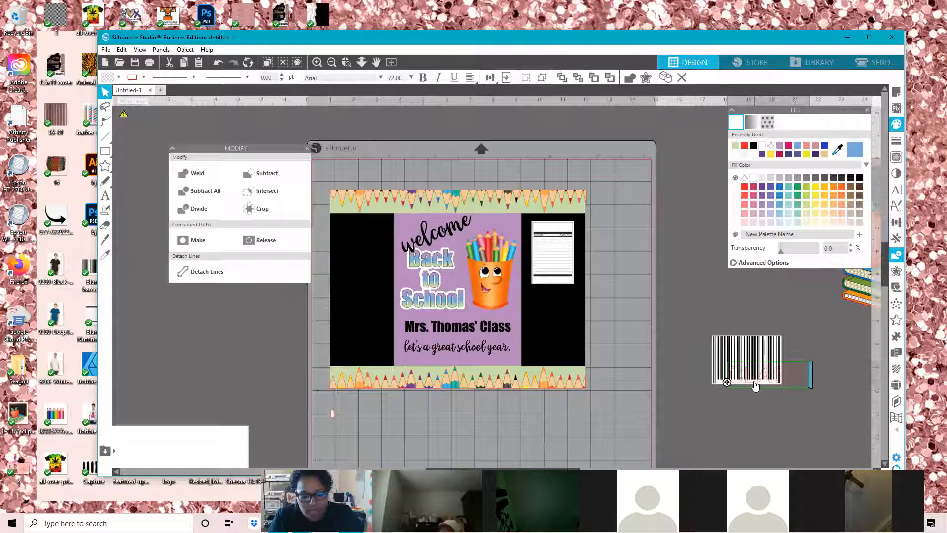
pyautogui.write(' OF 20')
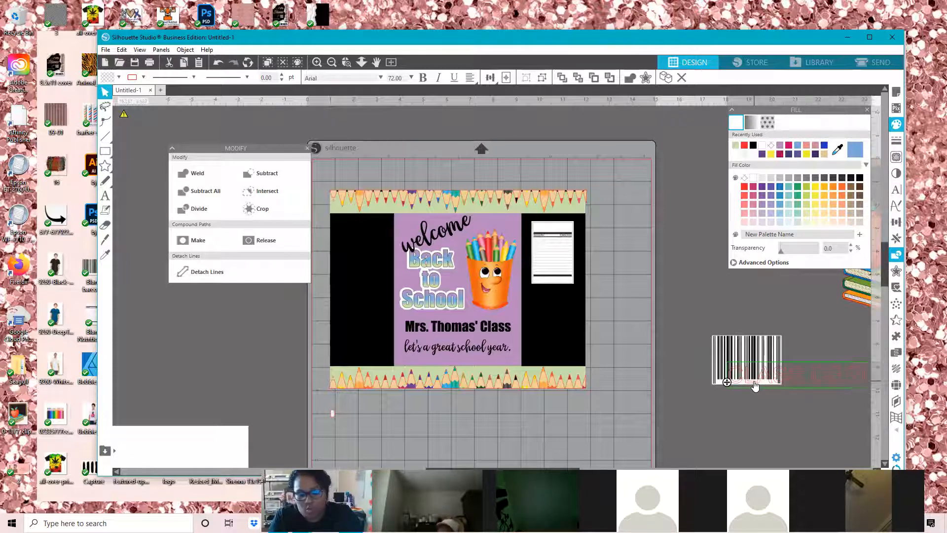
pyautogui.moveTo(829, 370); pyautogui.dragTo(791, 387)
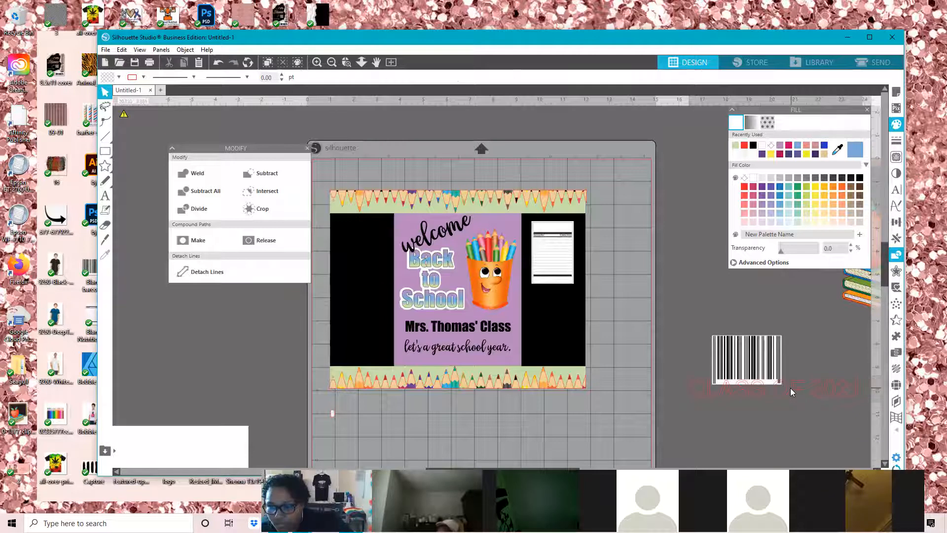
# Fill the "CLASS OF 2021" text with black, clear its red outline, and scale it down to about 14 pt
pyautogui.click(753, 145)
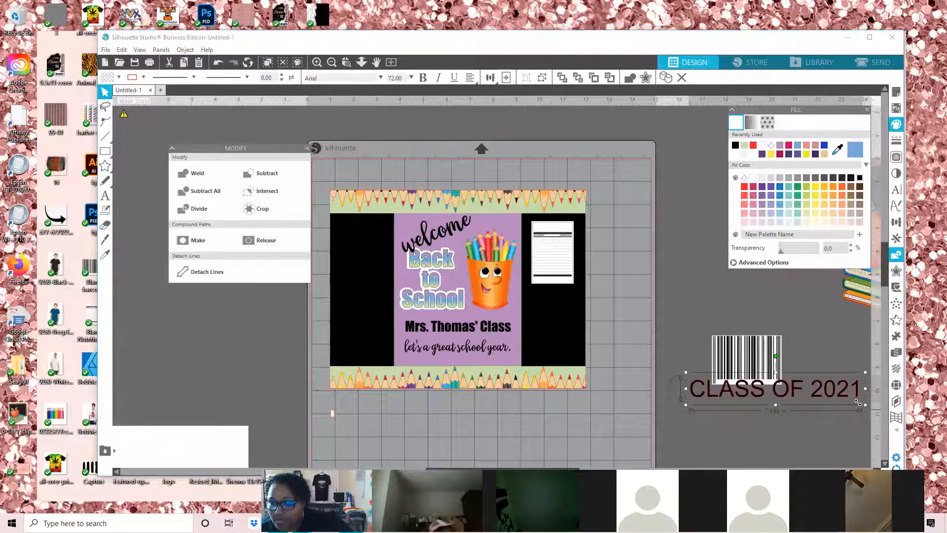
pyautogui.moveTo(795, 387); pyautogui.dragTo(745, 380)
pyautogui.click(715, 380)
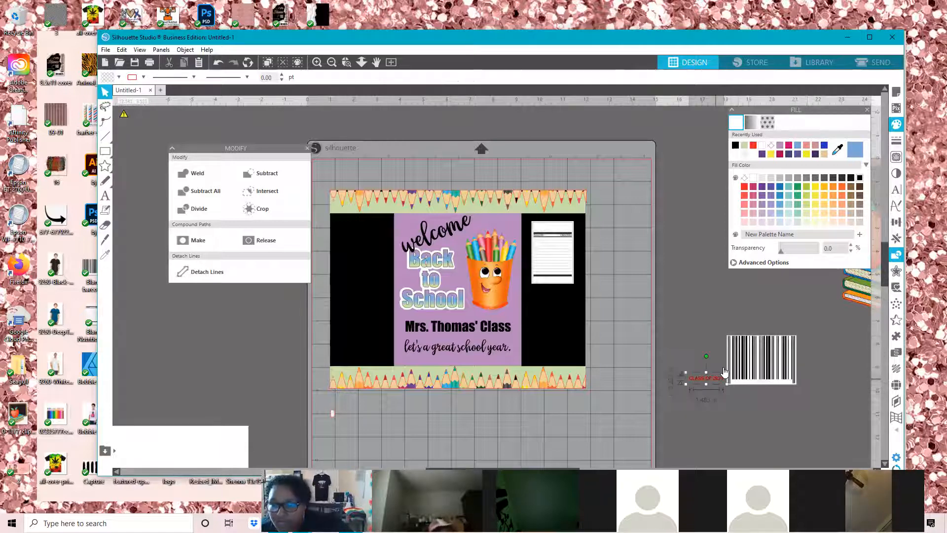
pyautogui.click(897, 141)
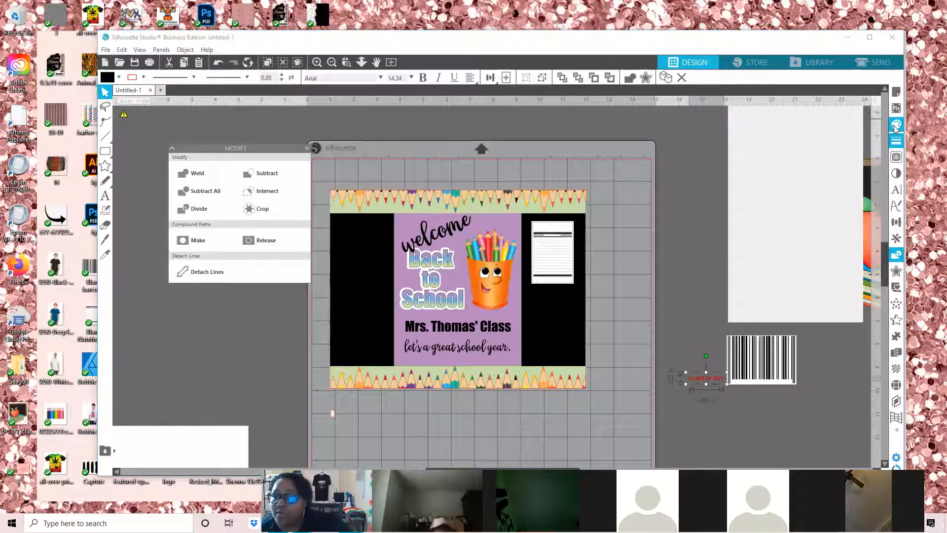
pyautogui.click(753, 124)
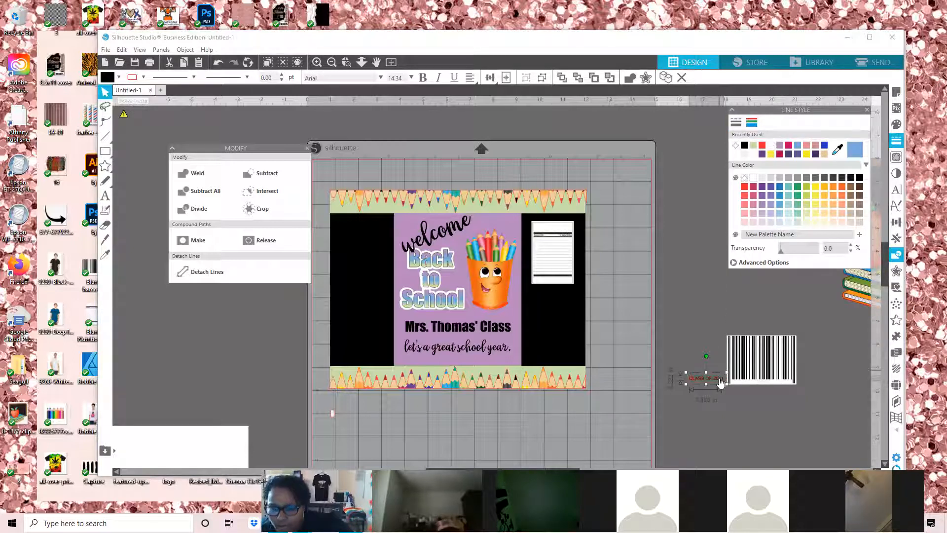
# Center the "CLASS OF 2021" text on the white strip beneath the barcode's bars, and group it with the barcode
pyautogui.click(759, 382)
pyautogui.moveTo(762, 385); pyautogui.dragTo(763, 385)
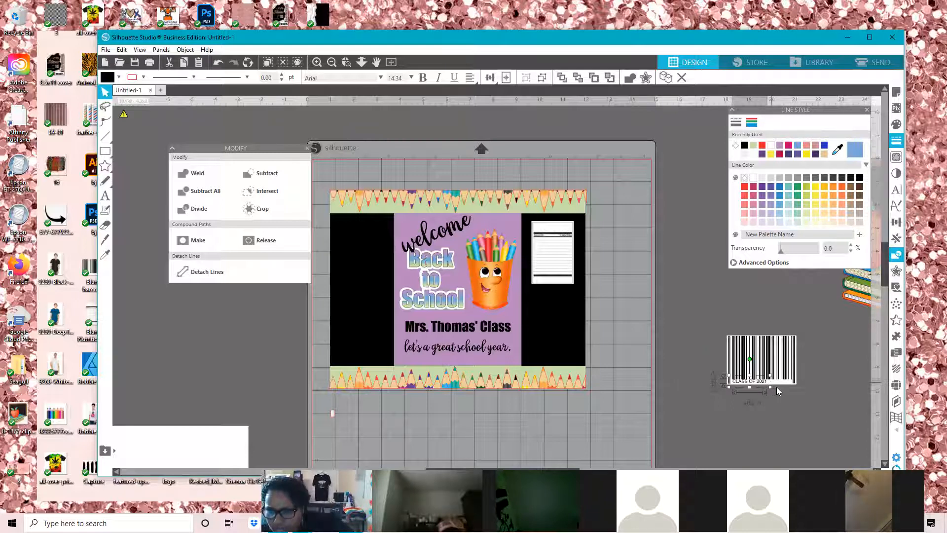
pyautogui.moveTo(775, 387); pyautogui.dragTo(721, 329)
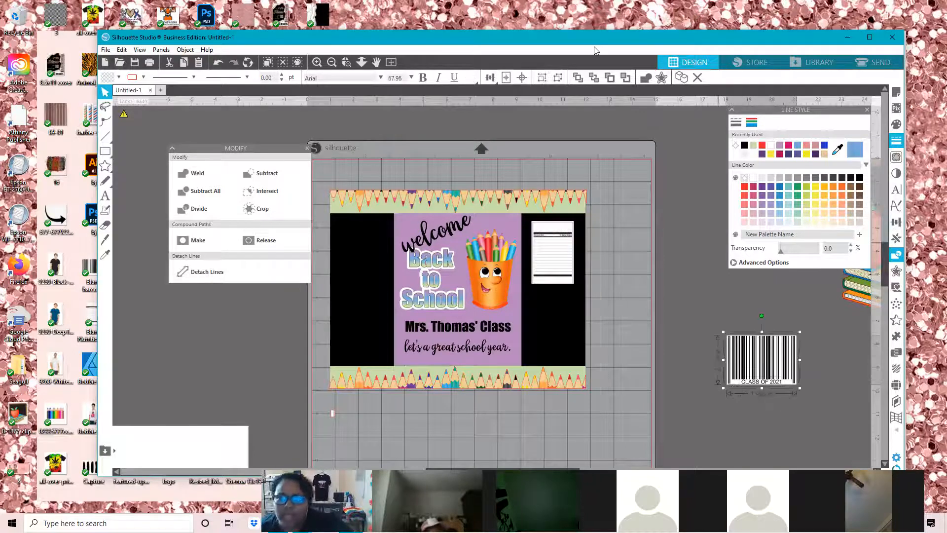
pyautogui.click(541, 78)
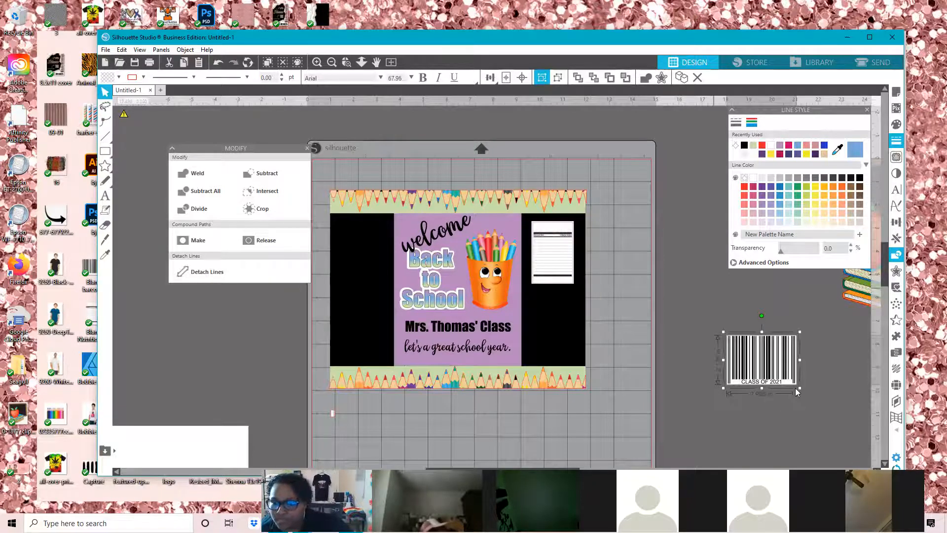
# Shrink the grouped barcode to about 1.891 × 1.344 in and place it in the lower part of the wrapper's right black panel
pyautogui.click(767, 364)
pyautogui.moveTo(597, 319); pyautogui.dragTo(563, 298)
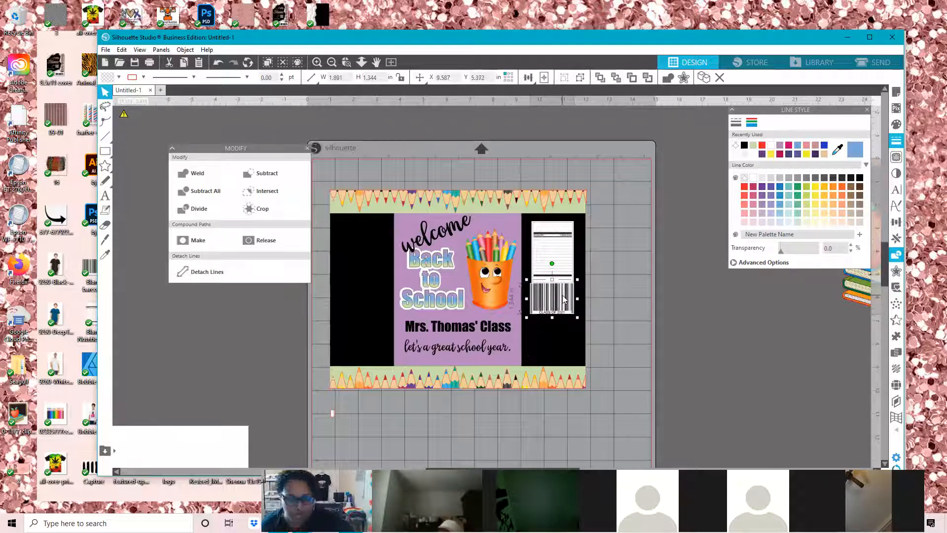
pyautogui.moveTo(561, 318); pyautogui.dragTo(560, 326)
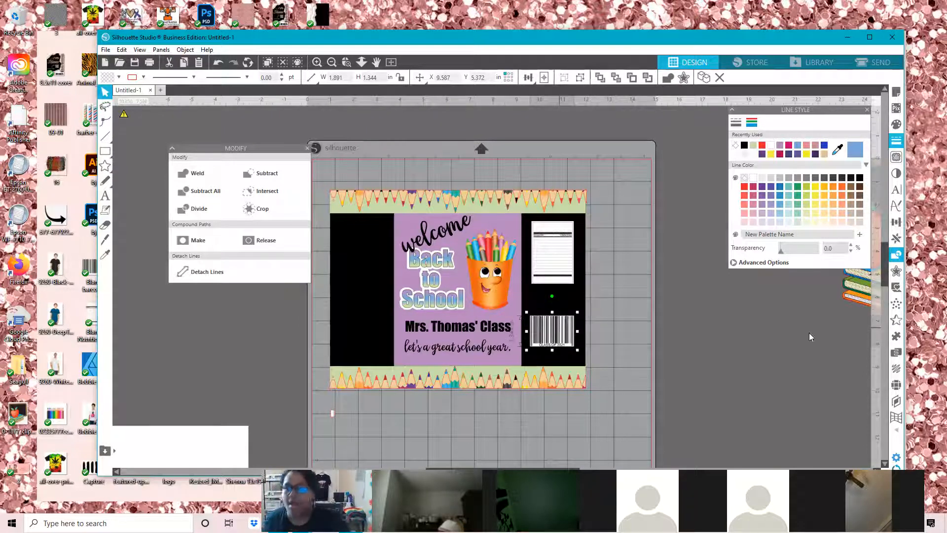
# Shrink the apple, books and chalkboard clip art to about 0.982 × 1.064 in, and place it between the nutrition panel and the barcode
pyautogui.moveTo(846, 295); pyautogui.dragTo(694, 309)
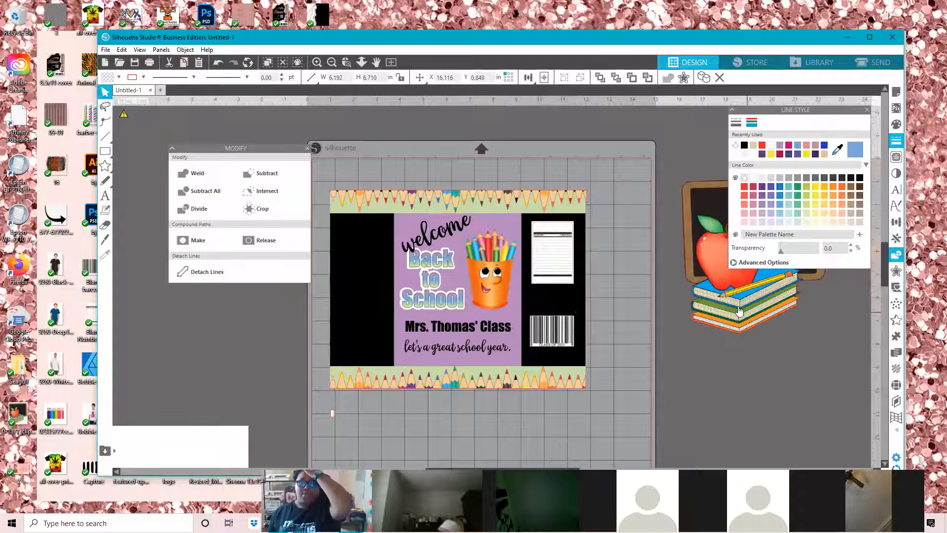
pyautogui.click(332, 63)
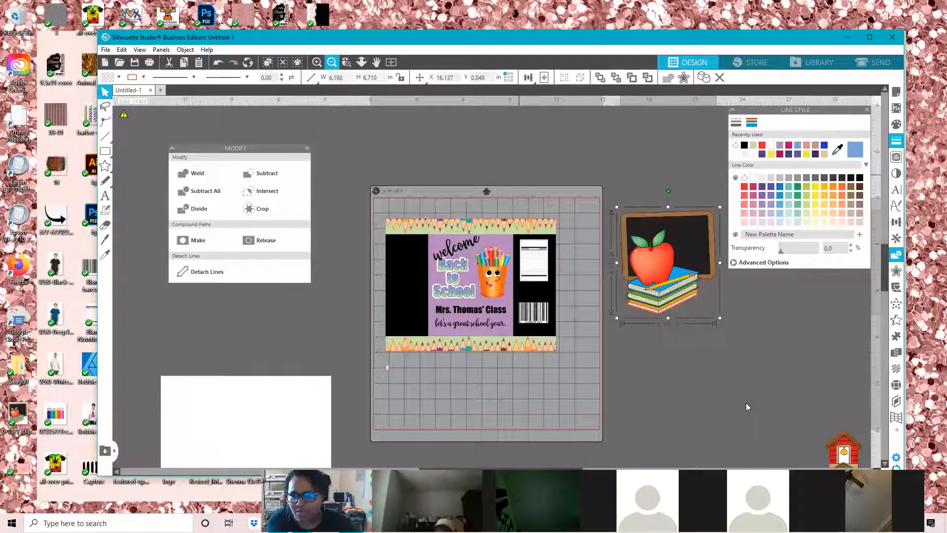
pyautogui.scroll(-1, 689, 323)
pyautogui.hotkey('ctrl', 'z')
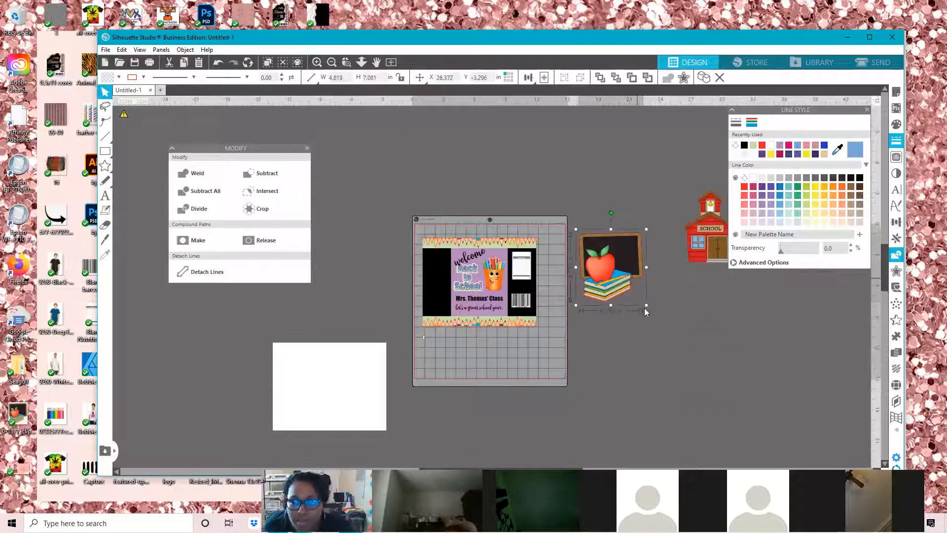
pyautogui.hotkey('ctrl', 'z')
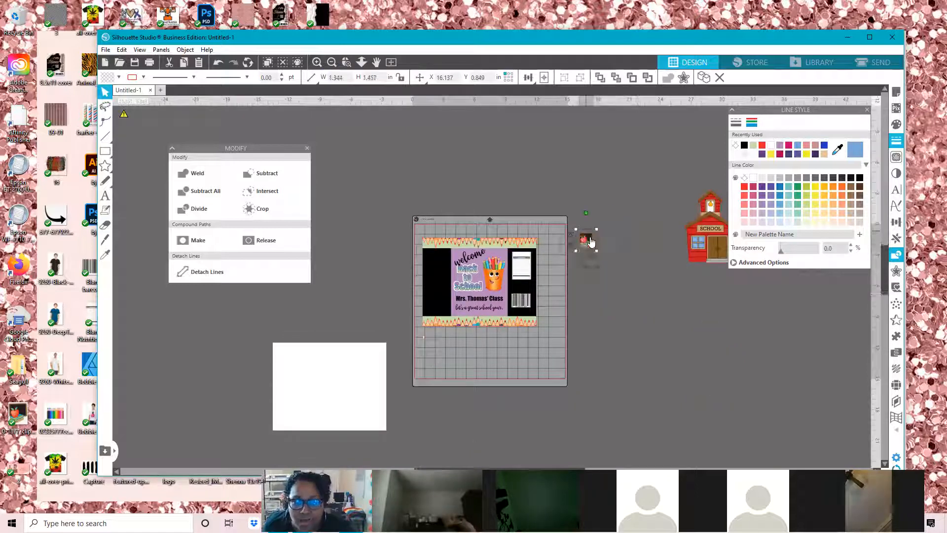
pyautogui.hotkey('ctrl', 'z')
pyautogui.hotkey('ctrl', 'z')
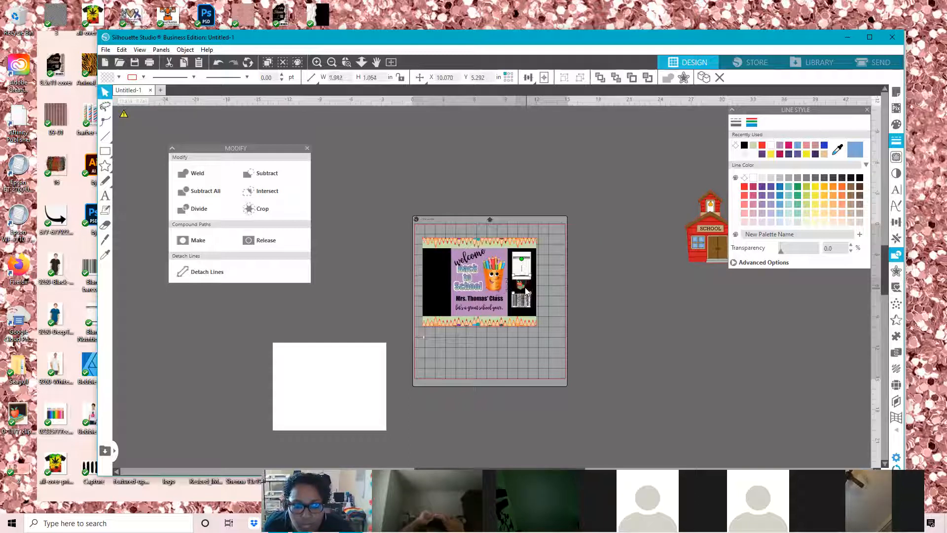
pyautogui.hotkey('ctrl', 'z')
pyautogui.hotkey('ctrl', 'z')
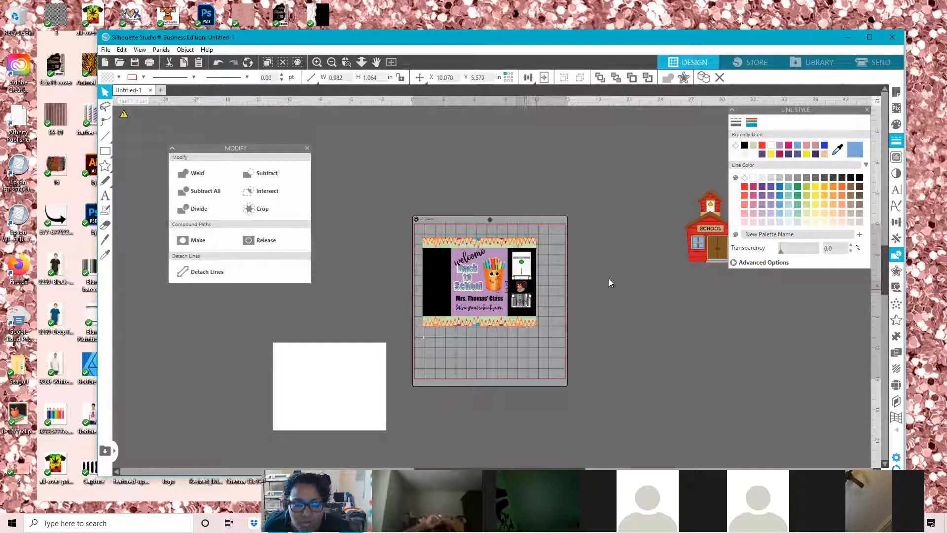
pyautogui.hotkey('ctrl', 'z')
# Bring the red schoolhouse clip art over to the wrapper's right side
pyautogui.click(703, 249)
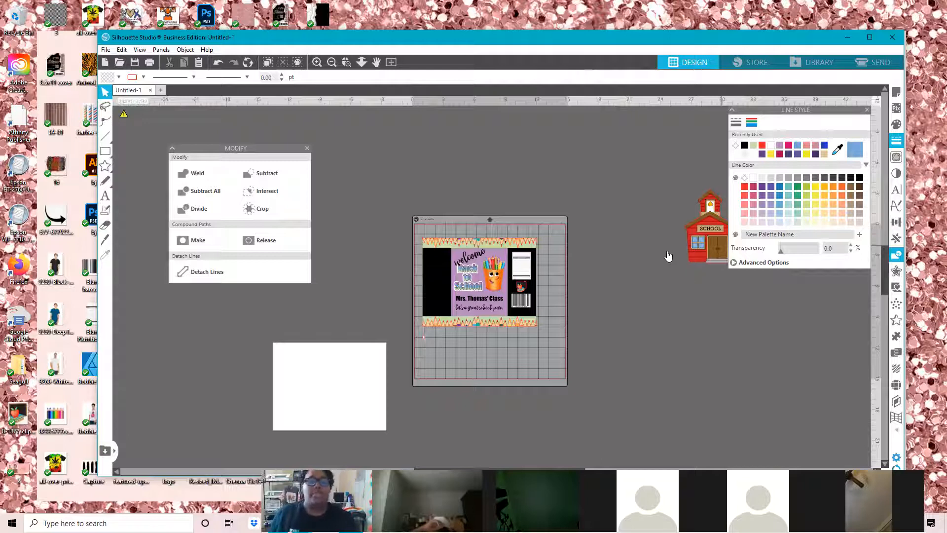
pyautogui.click(316, 62)
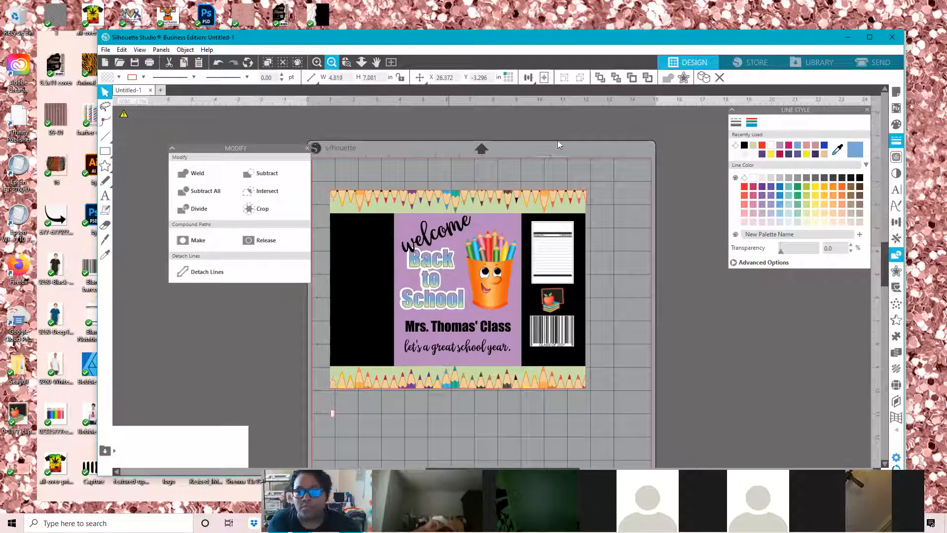
pyautogui.hotkey('ctrl', '-')
pyautogui.hotkey('ctrl', '-')
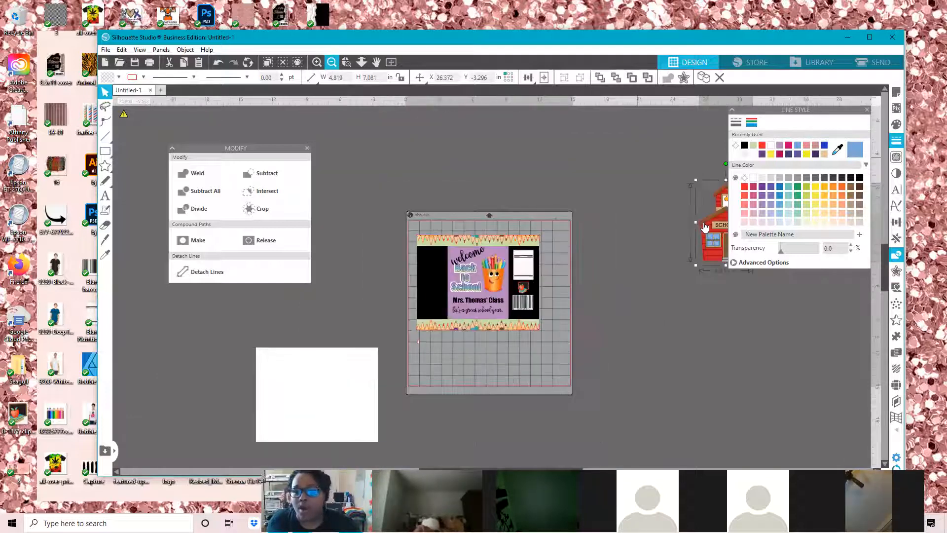
pyautogui.hotkey('ctrl', 'z')
pyautogui.hotkey('ctrl', 'z')
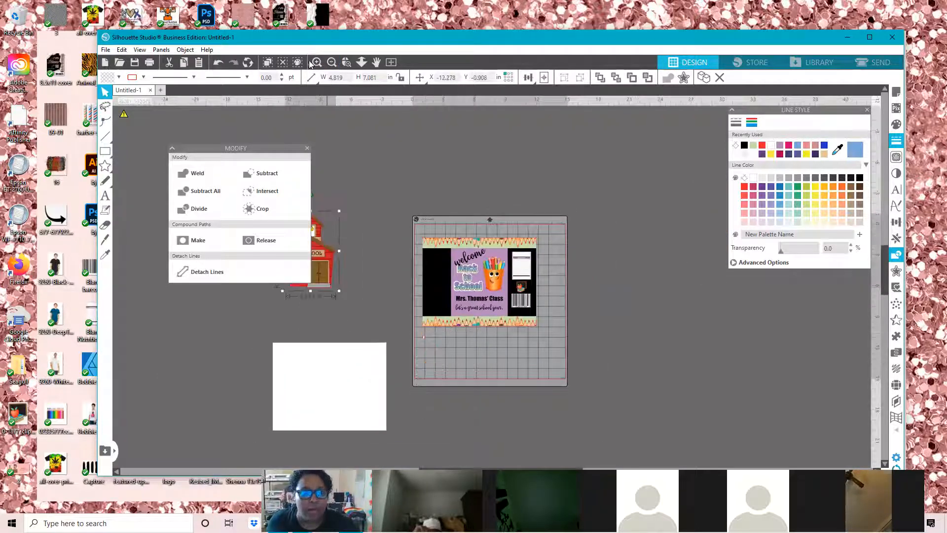
pyautogui.click(316, 62)
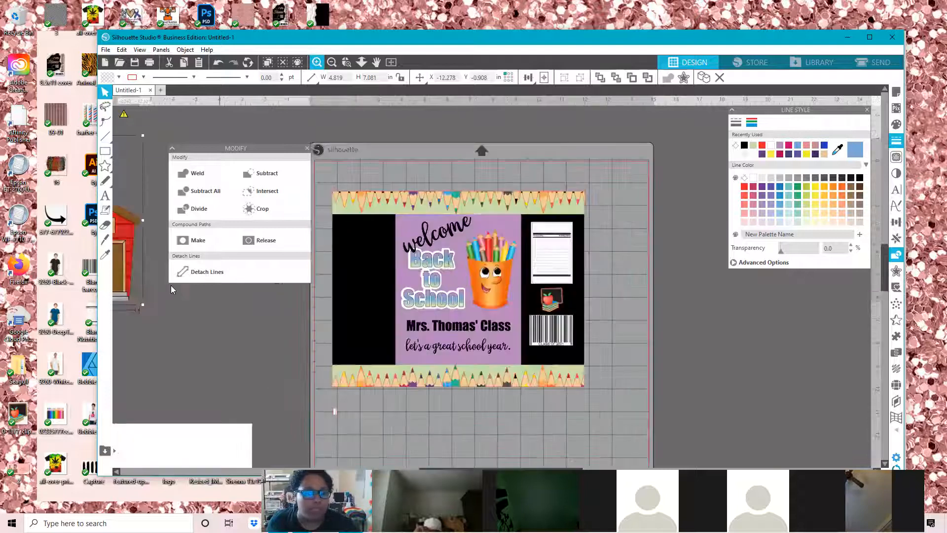
pyautogui.hotkey('ctrl', 'shift', 'z')
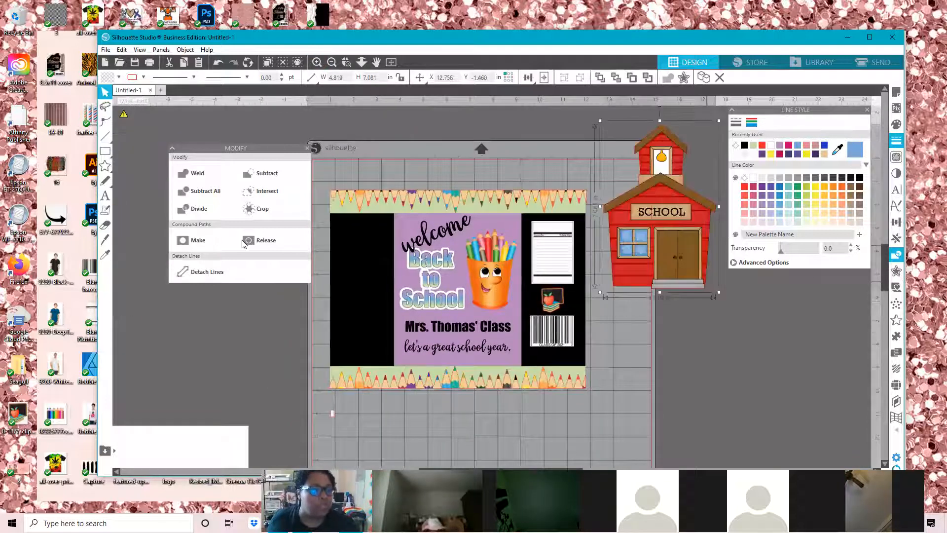
pyautogui.hotkey('ctrl', 'shift', 'z')
pyautogui.press('t')
pyautogui.click(413, 176)
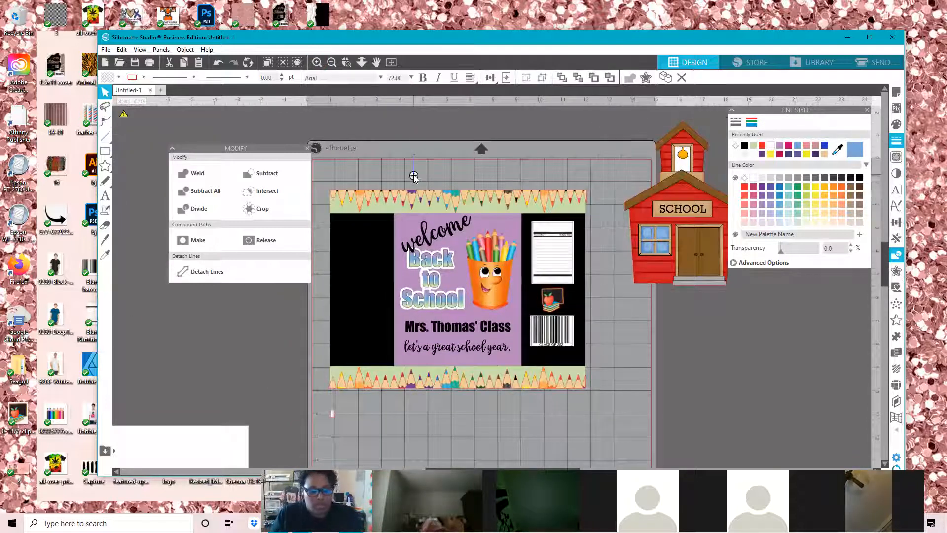
pyautogui.write('SC')
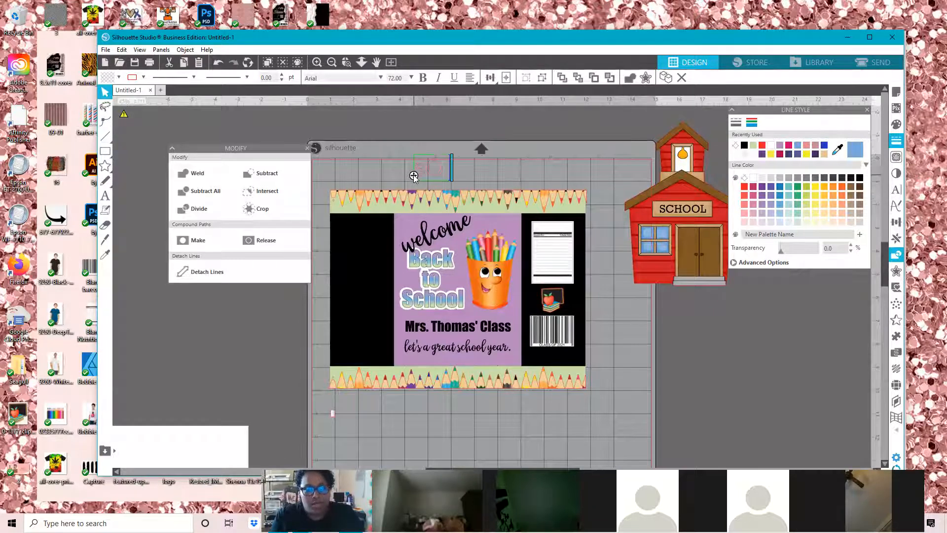
pyautogui.press('BackSpace')
pyautogui.press('Escape')
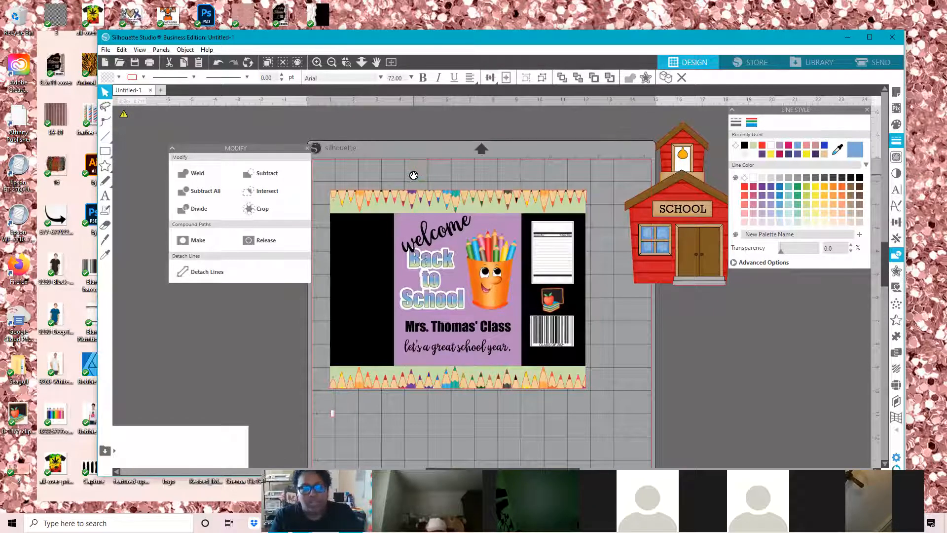
# Add the four-line text "So glad you / are apart of / my class." with the teacher's signature as its last line, above the wrapper
pyautogui.click(414, 174)
pyautogui.write('School')
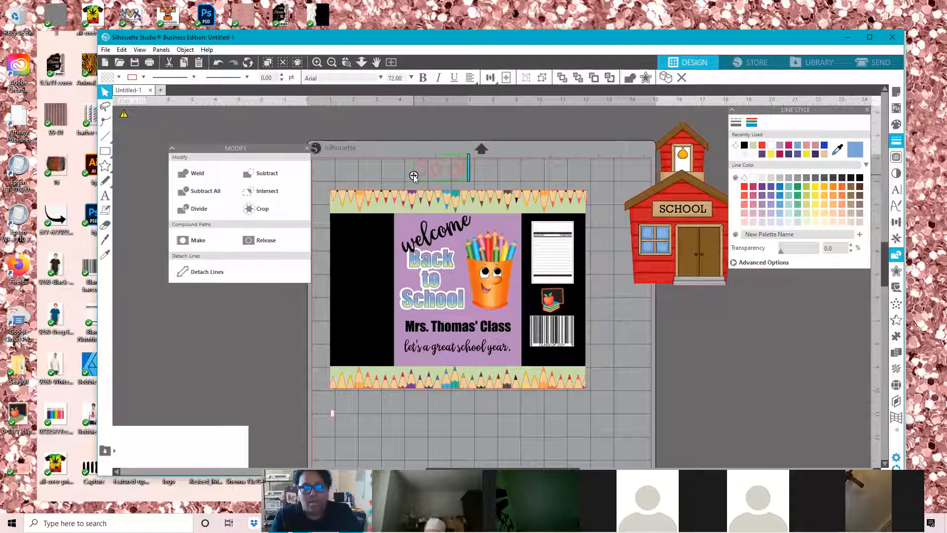
pyautogui.write('ad you')
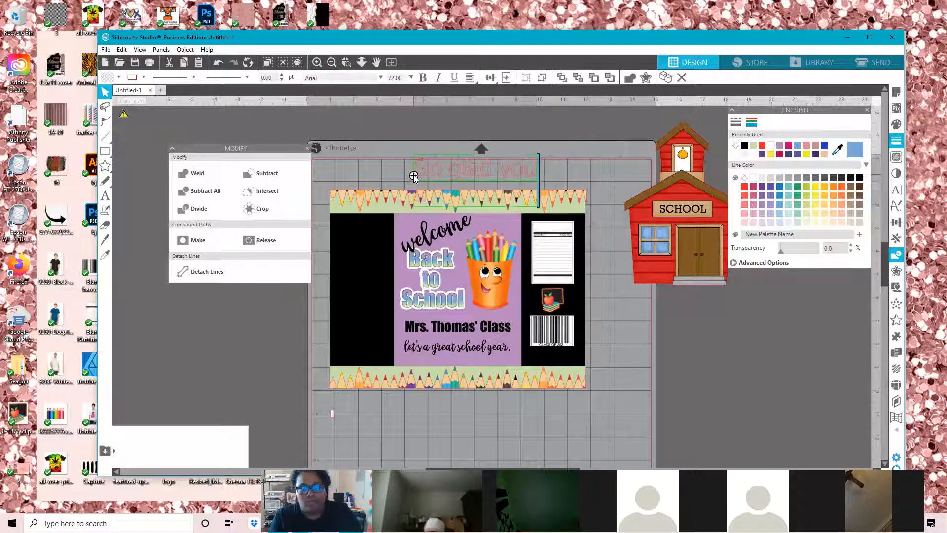
pyautogui.press('Return')
pyautogui.write('are here')
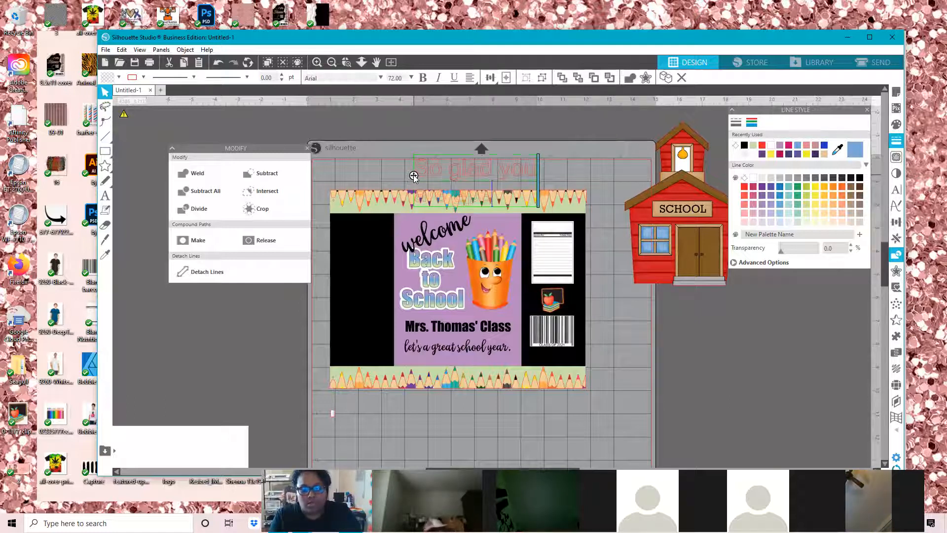
pyautogui.write(' to')
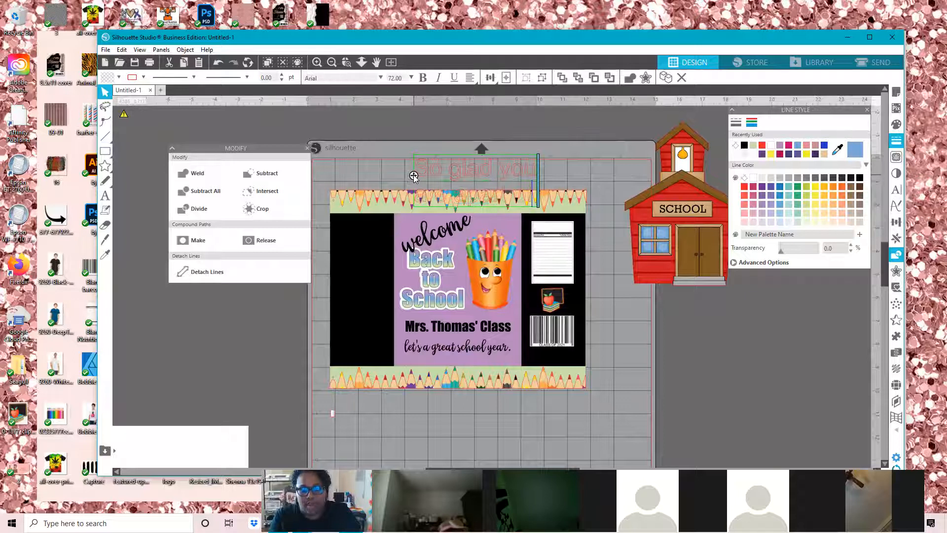
pyautogui.press('Return')
pyautogui.write('our')
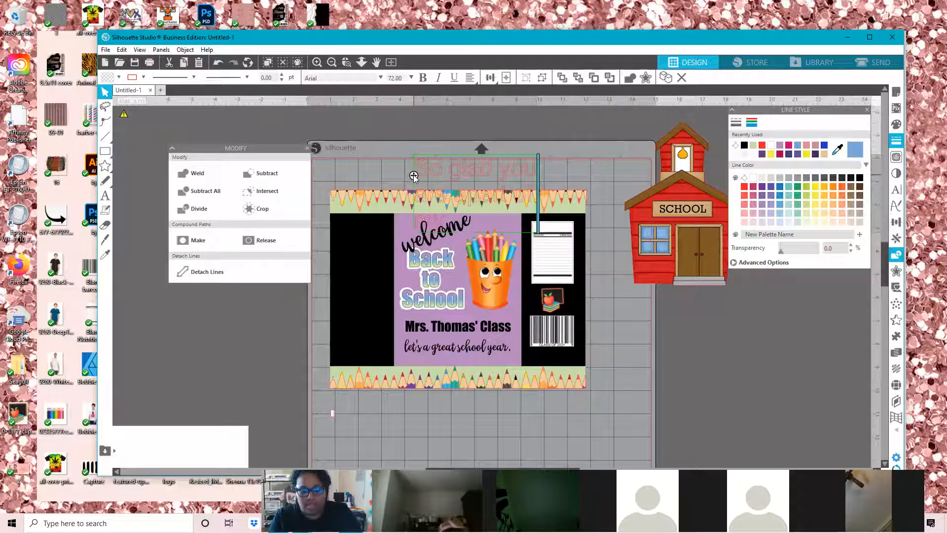
pyautogui.write(' class')
pyautogui.press('Return')
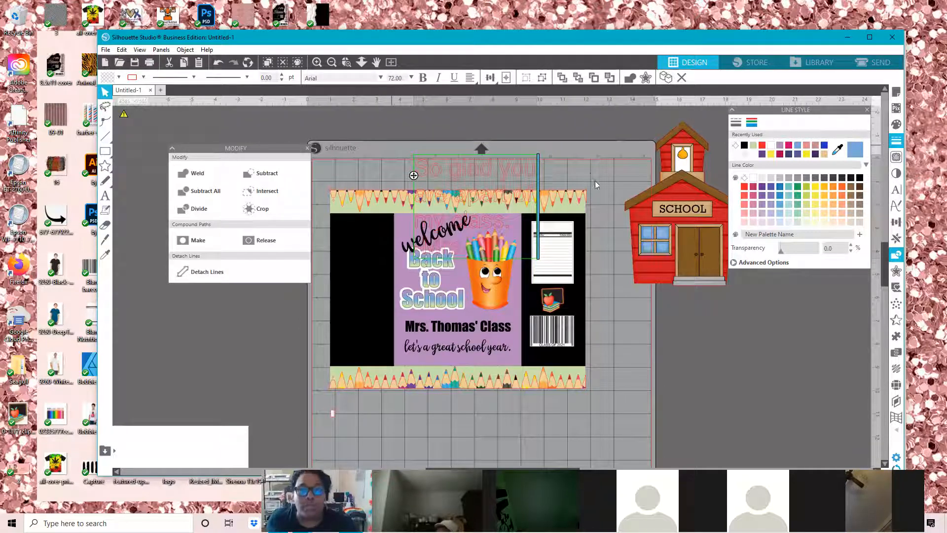
pyautogui.scroll(1, 517, 174)
# Remove the greeting text's outline, fill it with the wrapper's light purple, and set its font to Anick
pyautogui.click(517, 175)
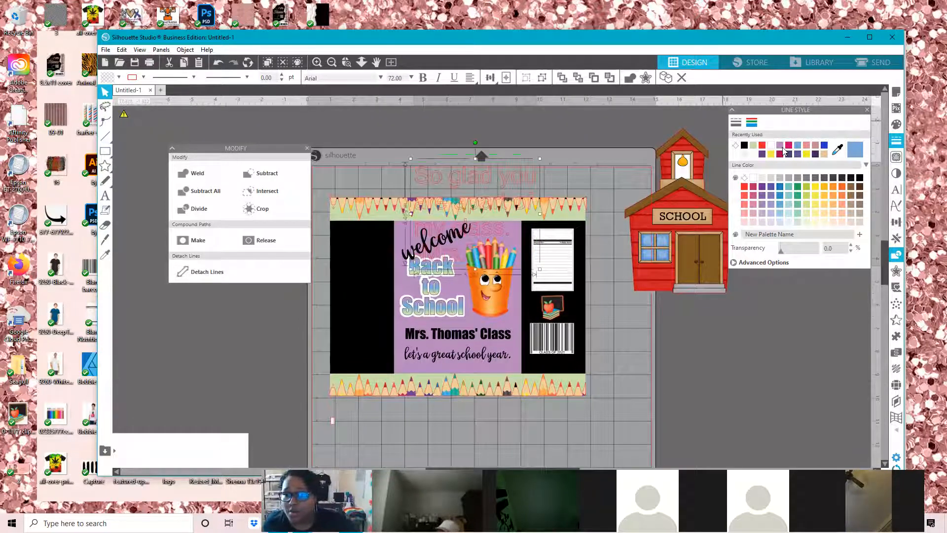
pyautogui.click(780, 148)
pyautogui.click(913, 131)
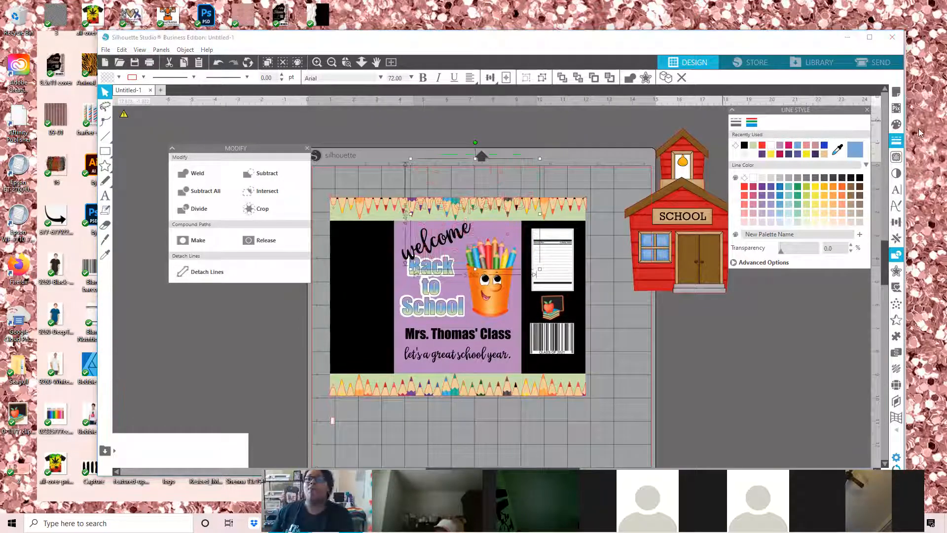
pyautogui.click(898, 125)
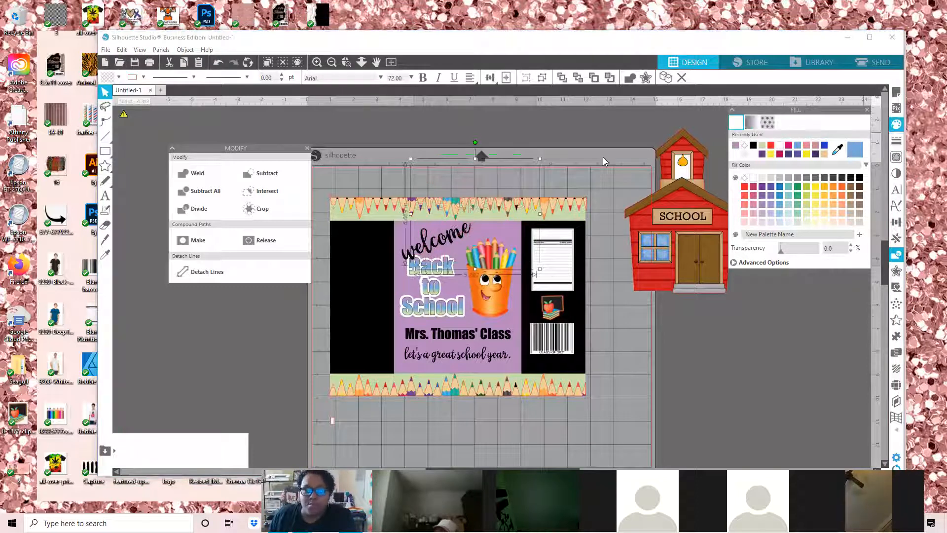
pyautogui.click(510, 179)
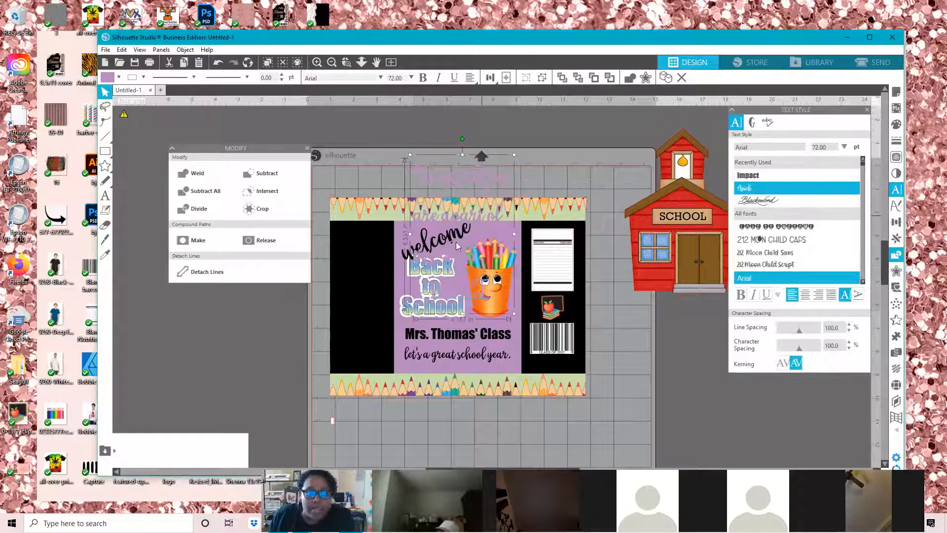
pyautogui.click(221, 60)
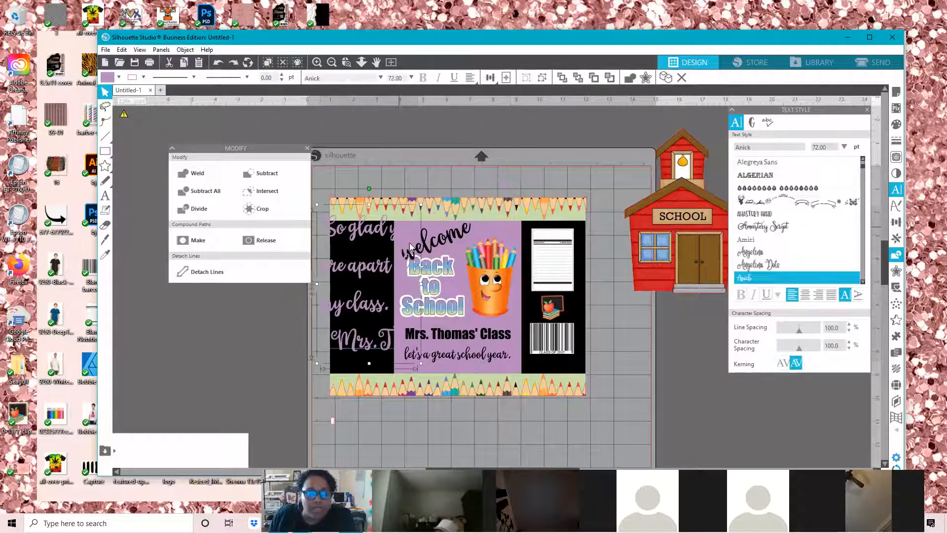
# Shrink the greeting text to about 33.89 pt and place it in the lower part of the wrapper's left black panel
pyautogui.moveTo(407, 359); pyautogui.dragTo(361, 317)
pyautogui.moveTo(351, 254); pyautogui.dragTo(359, 296)
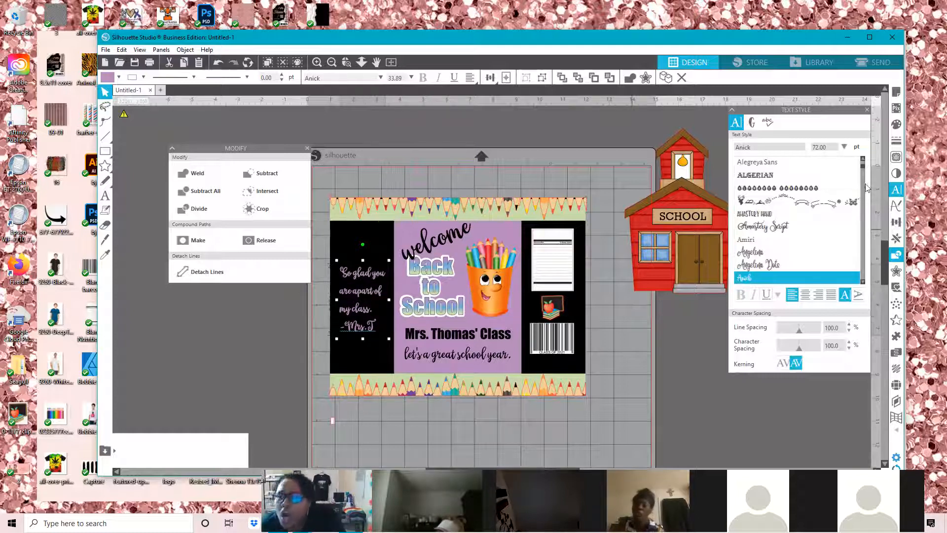
pyautogui.scroll(5, 743, 207)
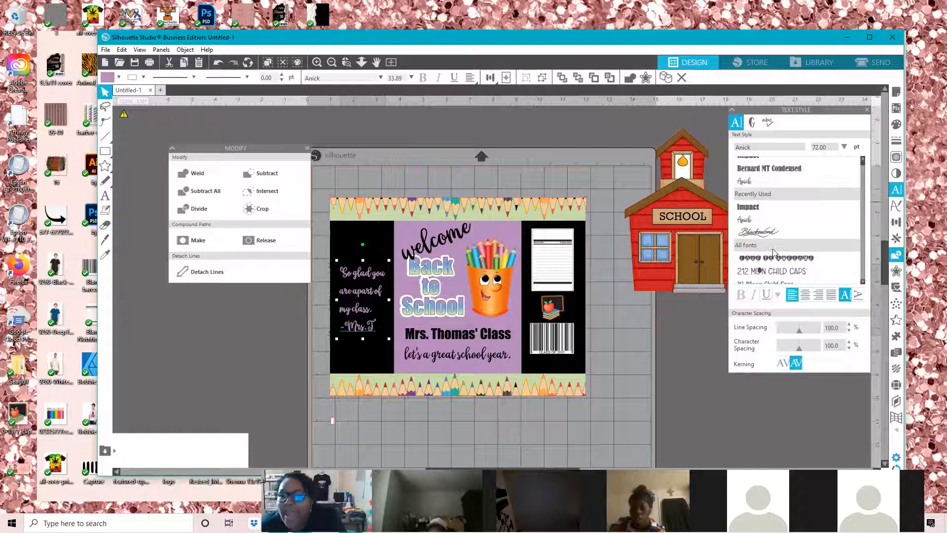
pyautogui.scroll(1, 742, 202)
pyautogui.click(744, 201)
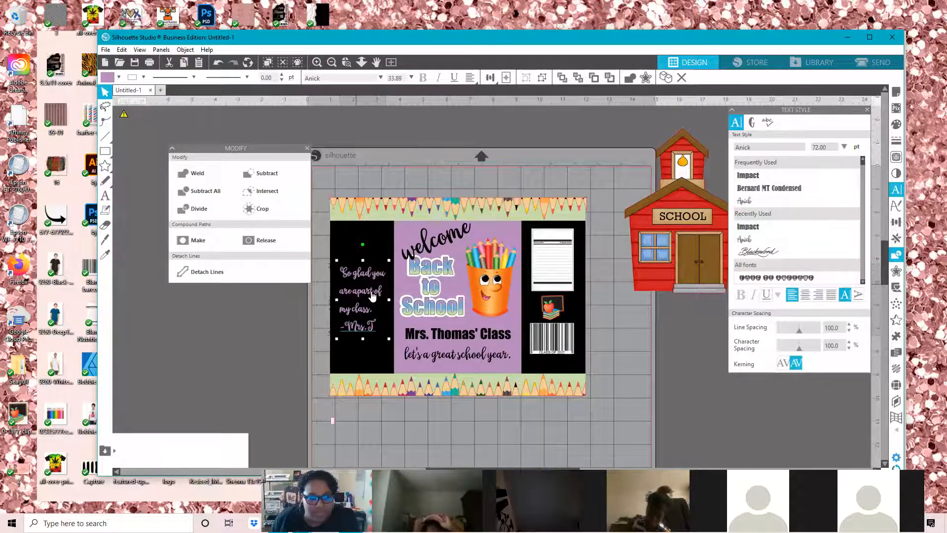
pyautogui.moveTo(372, 299); pyautogui.dragTo(372, 319)
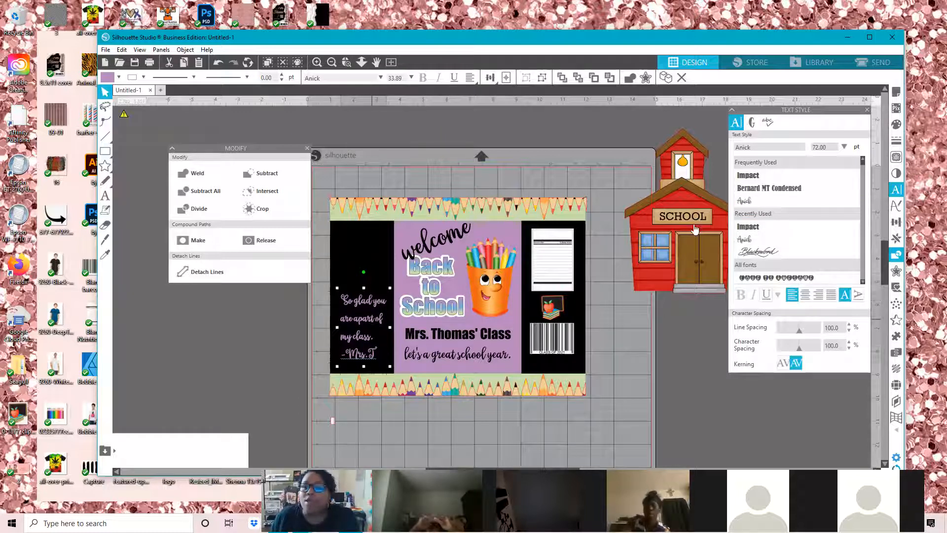
# Shrink the red schoolhouse to about 1.646 × 2.419 in and place it above the greeting on the left black panel
pyautogui.click(700, 275)
pyautogui.moveTo(705, 283); pyautogui.dragTo(636, 181)
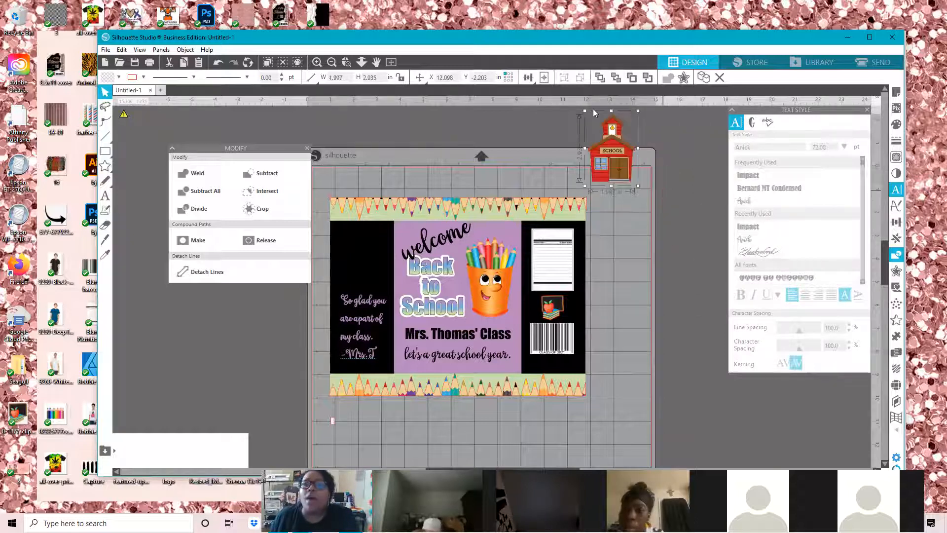
pyautogui.moveTo(612, 148); pyautogui.dragTo(330, 219)
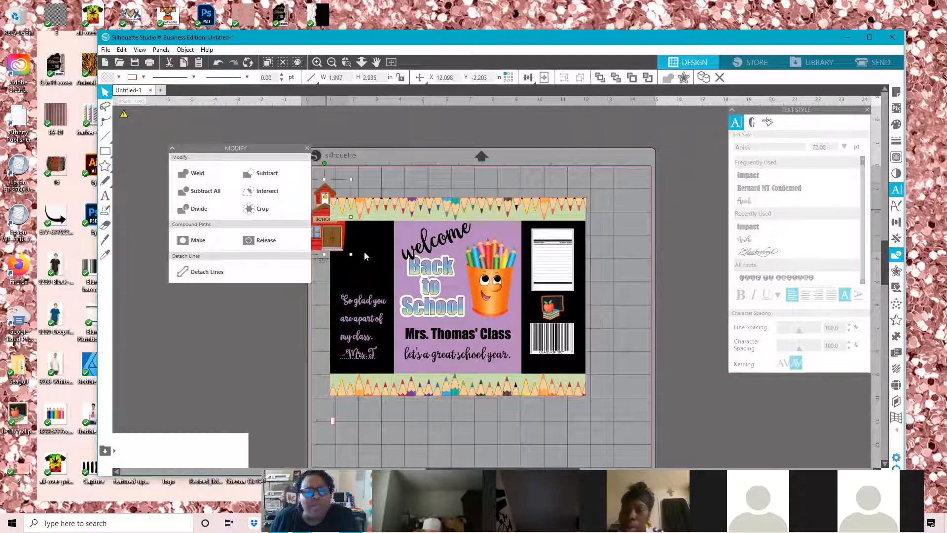
pyautogui.moveTo(363, 253); pyautogui.dragTo(378, 288)
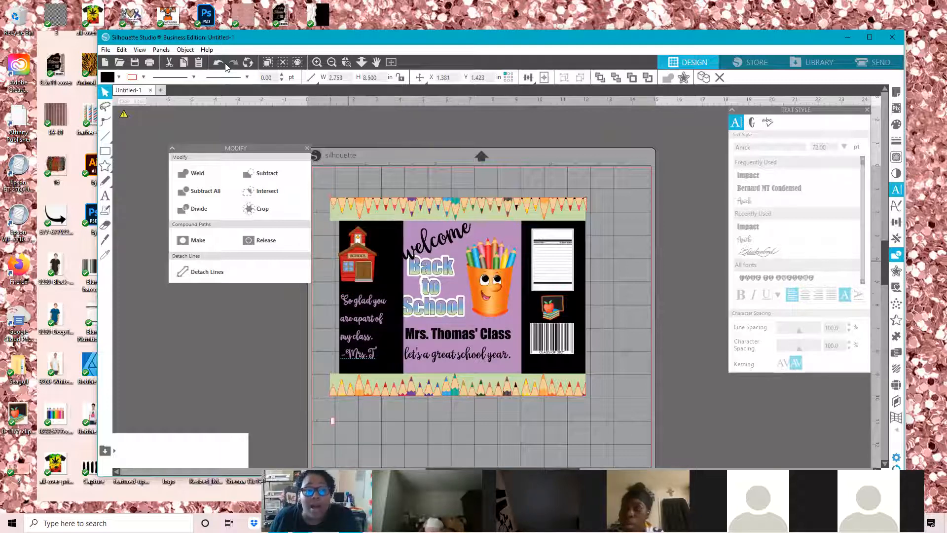
pyautogui.click(365, 260)
pyautogui.moveTo(368, 258); pyautogui.dragTo(369, 260)
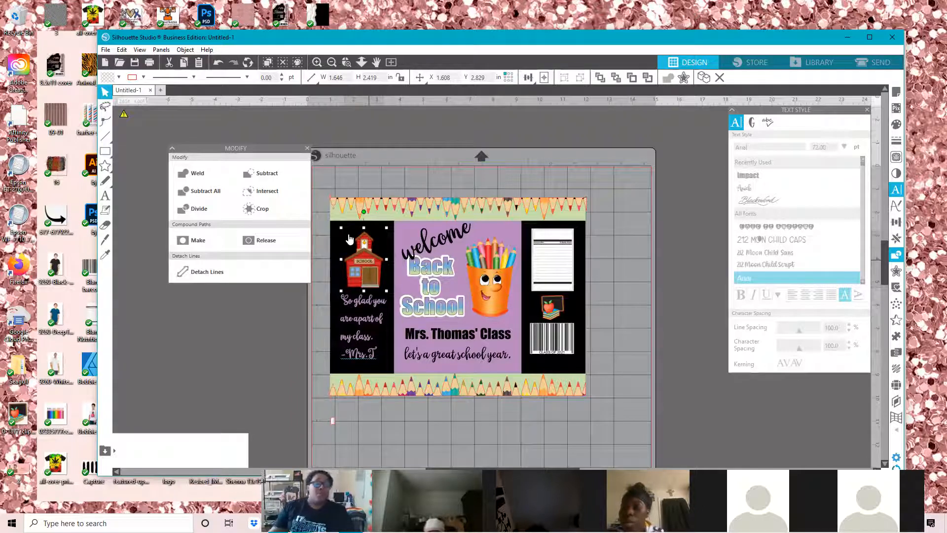
# Nudge the greeting and the schoolhouse slightly down on the left black panel, and close the Modify options
pyautogui.click(370, 305)
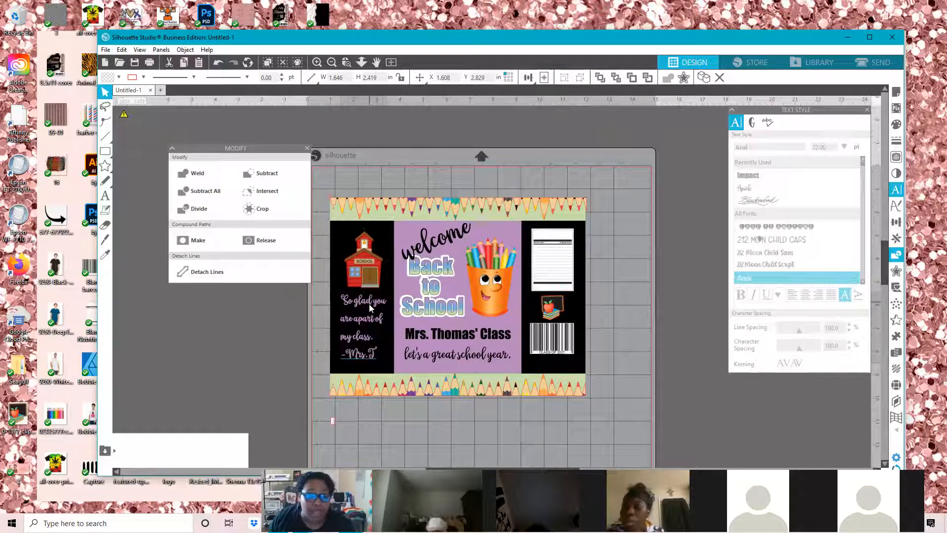
pyautogui.moveTo(369, 307); pyautogui.dragTo(369, 311)
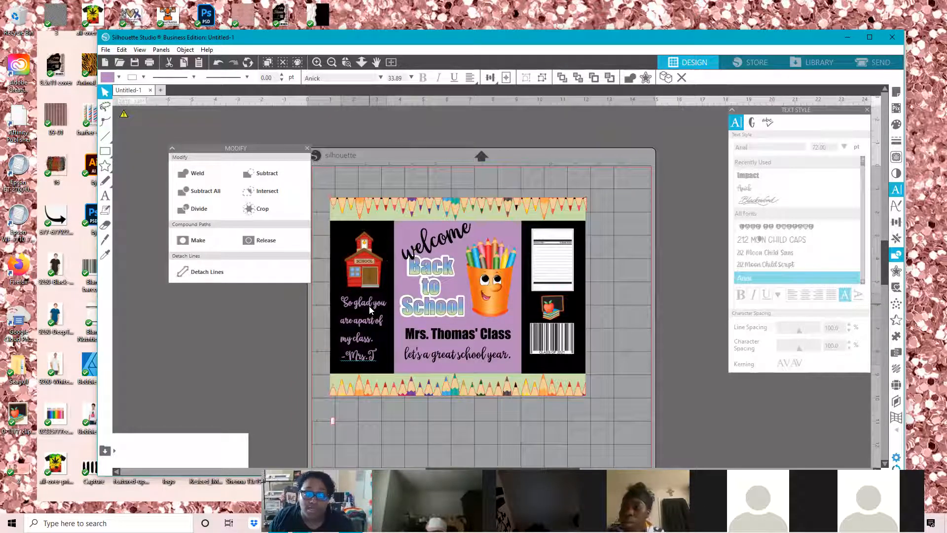
pyautogui.click(371, 275)
pyautogui.moveTo(371, 276); pyautogui.dragTo(371, 278)
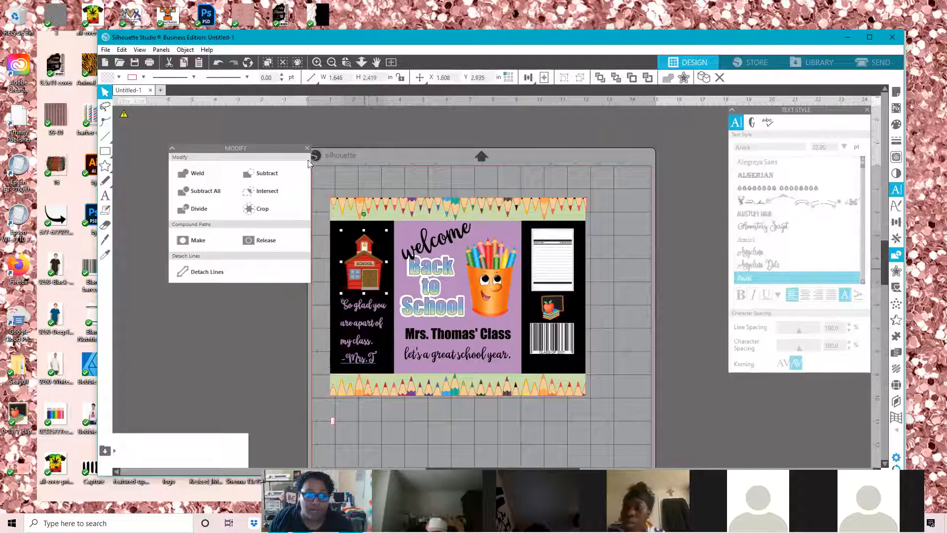
pyautogui.click(307, 150)
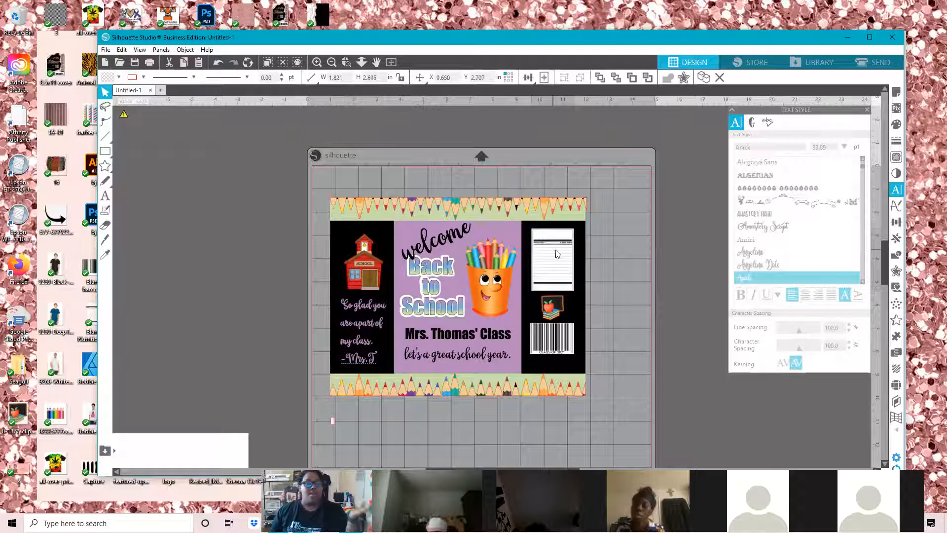
# Nudge the nutrition panel slightly right to center it on the black panel, and delete the small stray shape below the wrapper
pyautogui.click(555, 255)
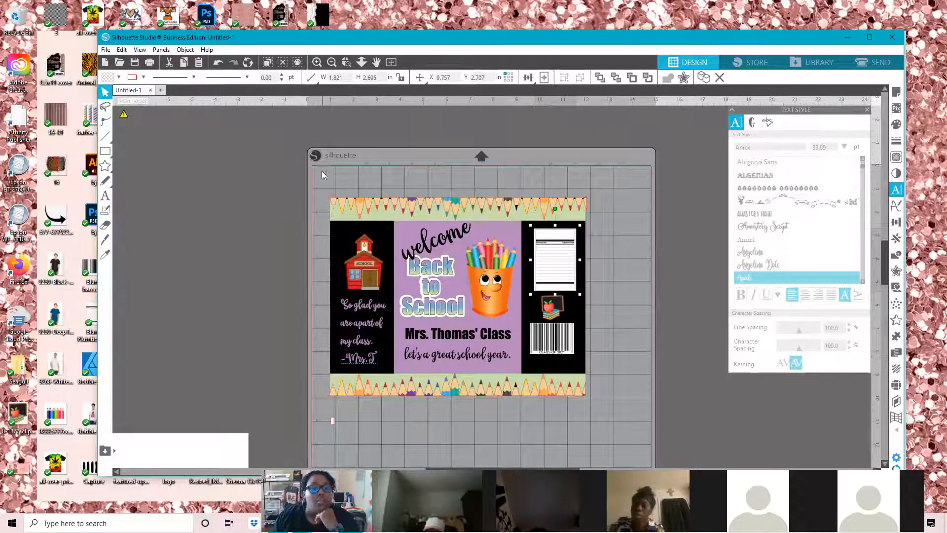
pyautogui.click(279, 183)
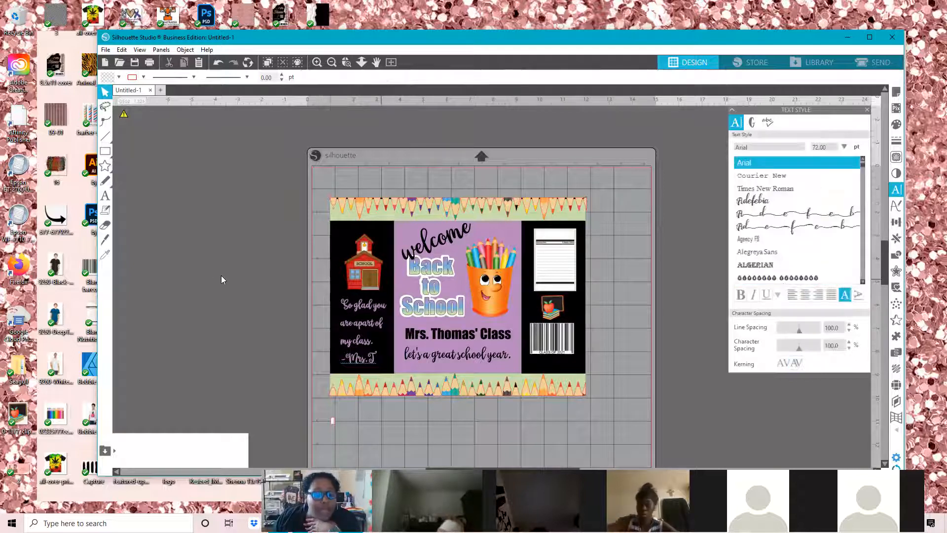
pyautogui.click(330, 423)
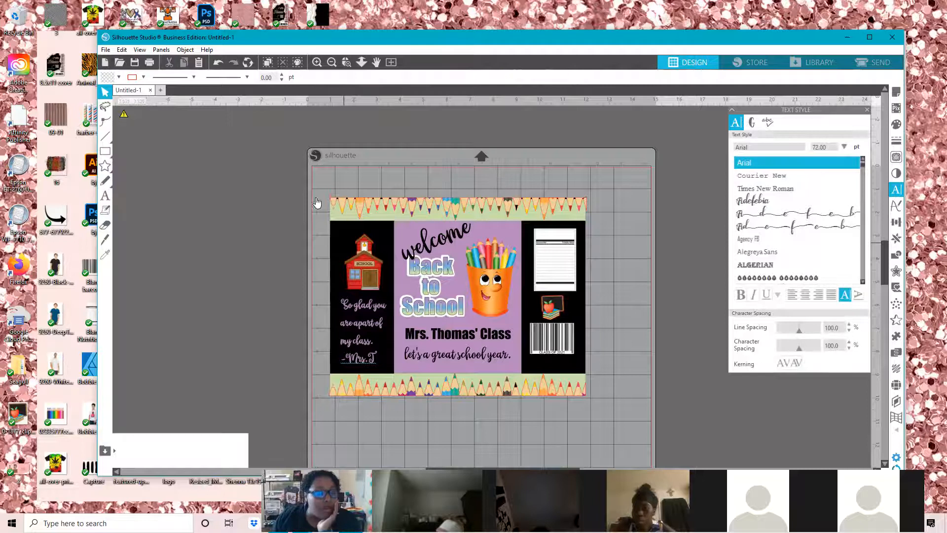
# Delete the tiny stray shape at the upper-left corner of the wrapper's top pencil border
pyautogui.click(105, 240)
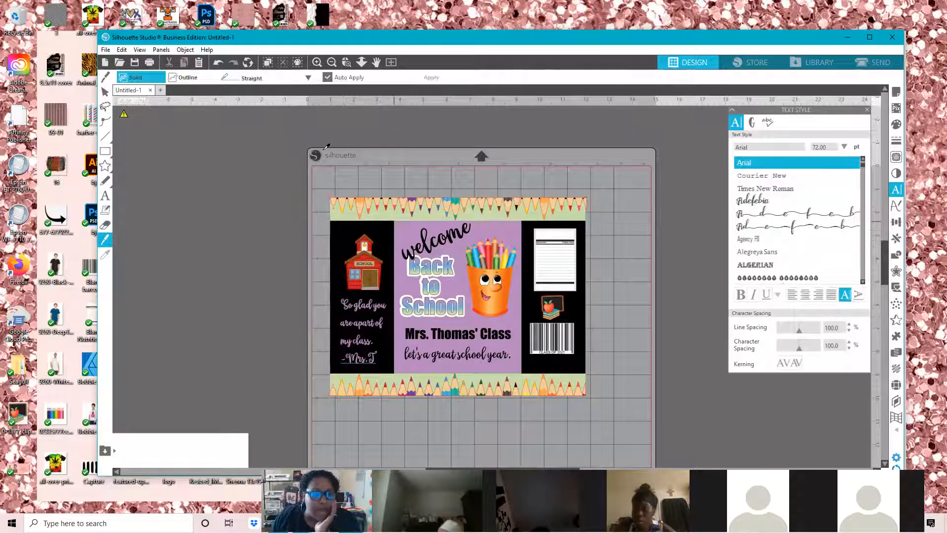
pyautogui.click(317, 62)
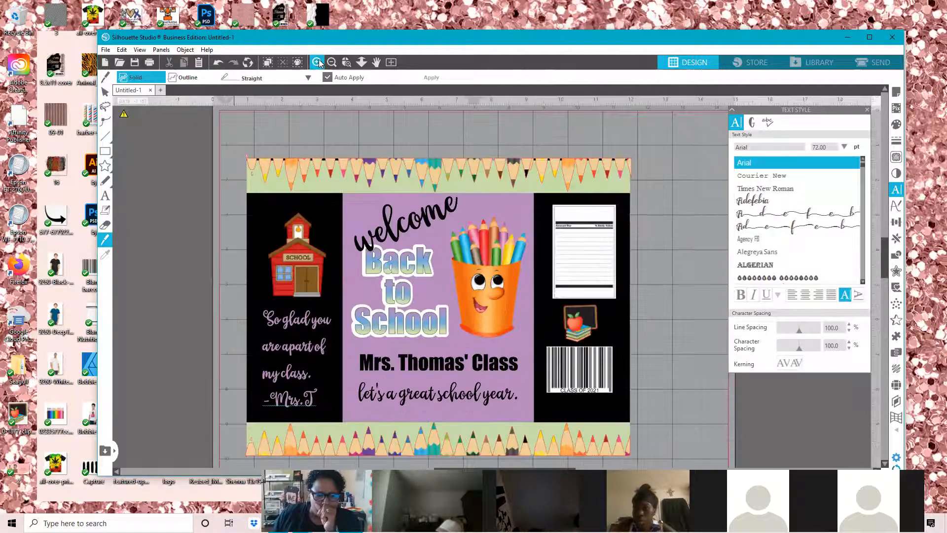
pyautogui.click(319, 63)
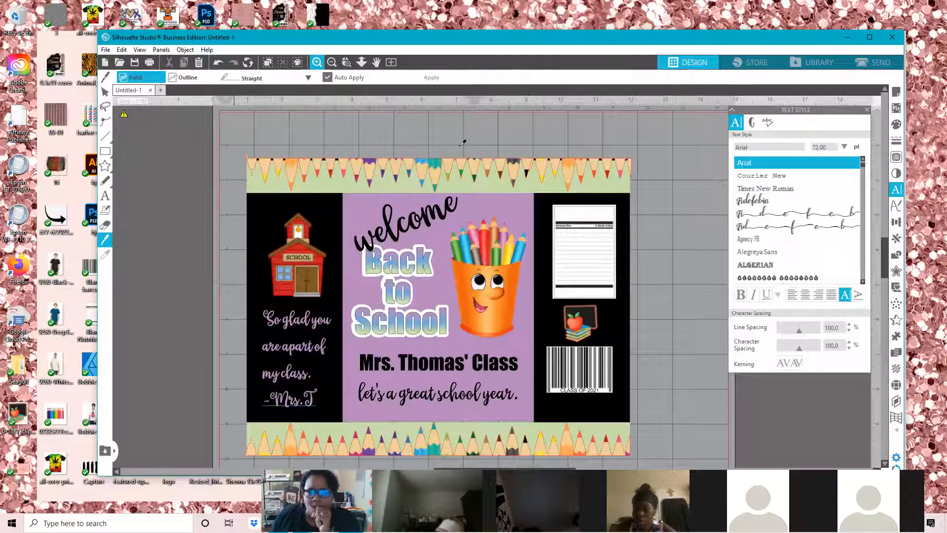
pyautogui.scroll(1, 700, 157)
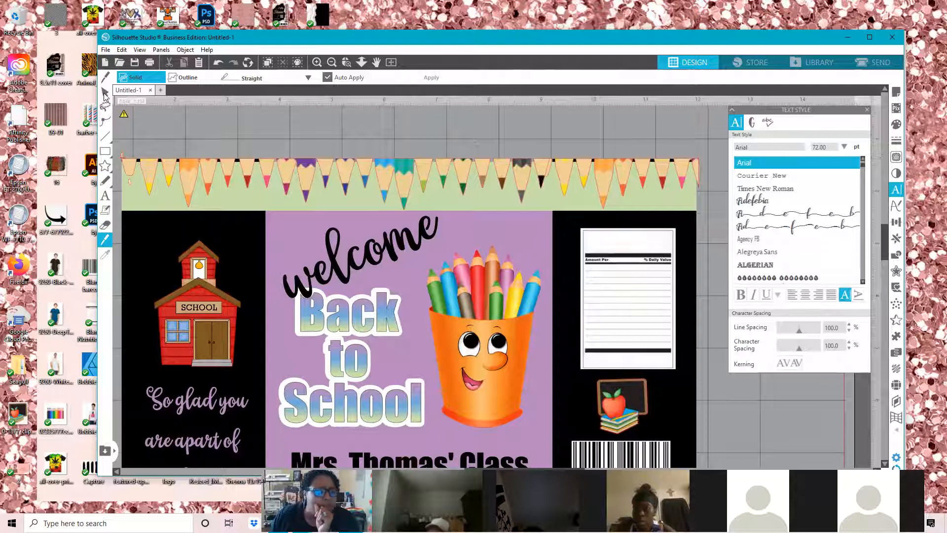
pyautogui.press('v')
pyautogui.click(123, 155)
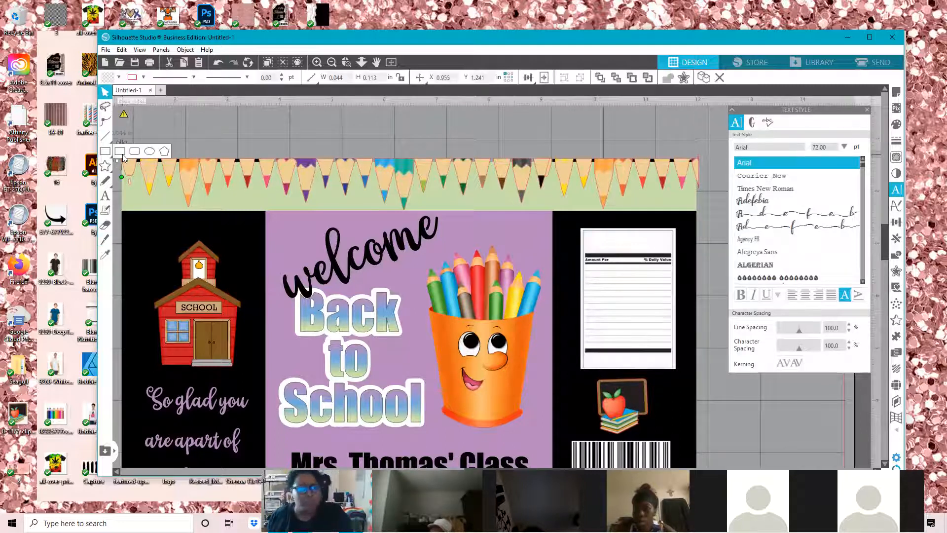
pyautogui.click(705, 152)
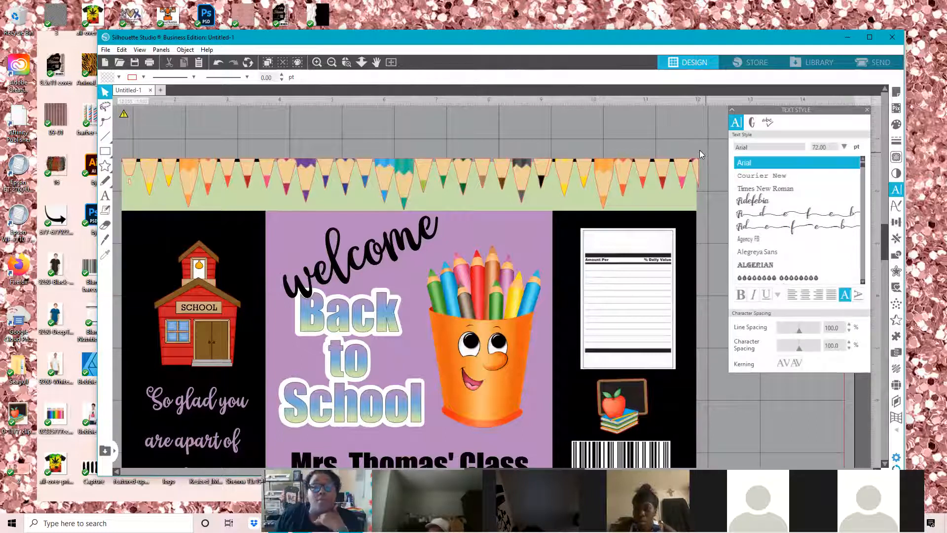
# Select every piece of the wrapper, including both pencil borders, and group them into one piece
pyautogui.click(332, 63)
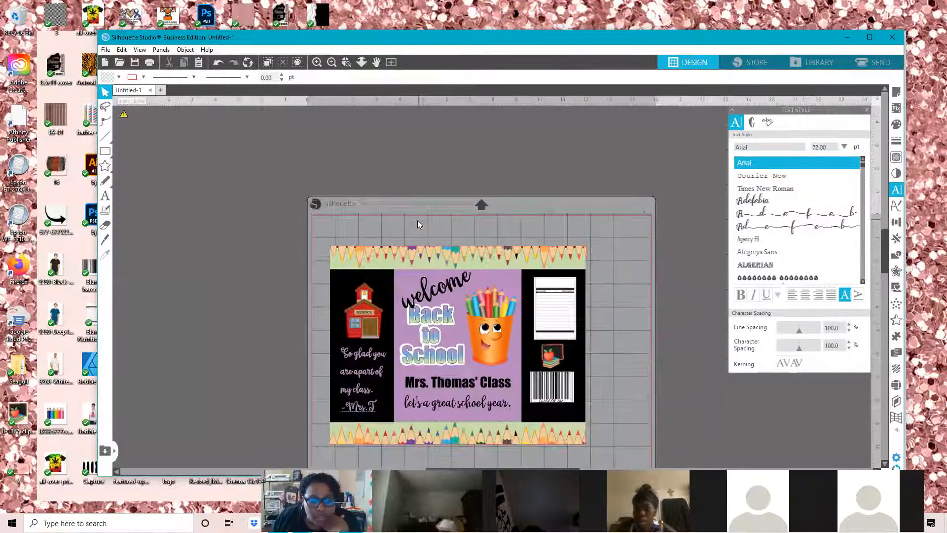
pyautogui.scroll(-2, 418, 220)
pyautogui.scroll(-1, 417, 220)
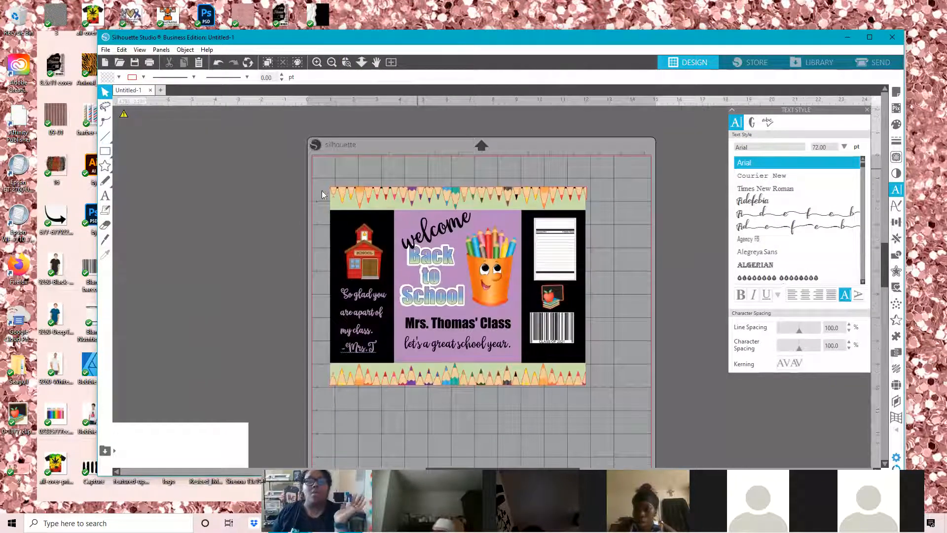
pyautogui.moveTo(323, 172); pyautogui.dragTo(595, 276)
pyautogui.moveTo(608, 397); pyautogui.dragTo(610, 403)
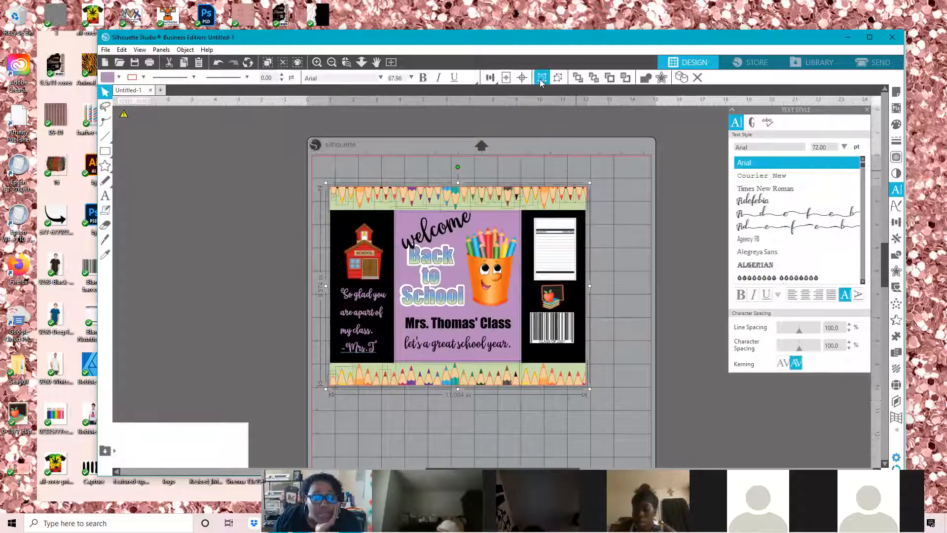
pyautogui.click(541, 79)
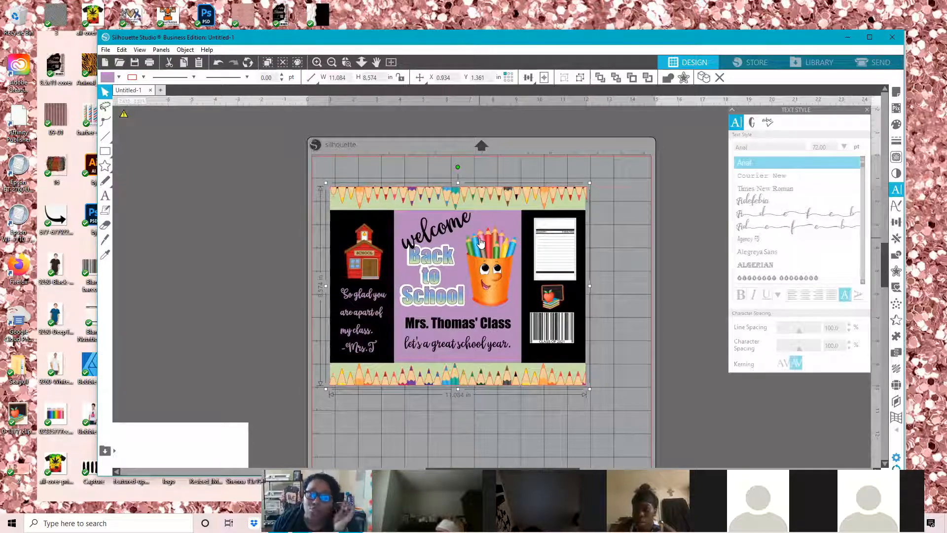
# Set the line color of the whole wrapper to transparent, and move the line options clear of the design
pyautogui.click(896, 141)
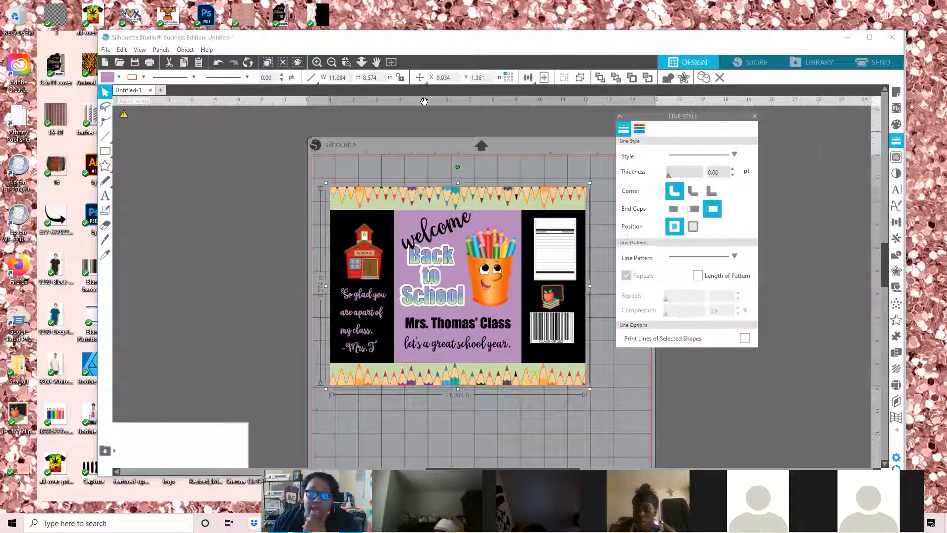
pyautogui.moveTo(371, 115); pyautogui.dragTo(340, 113)
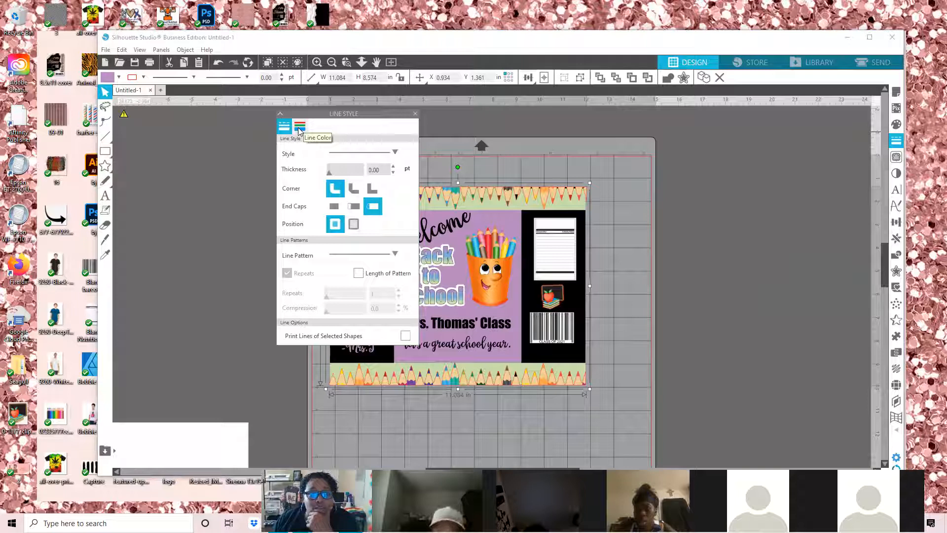
pyautogui.click(300, 126)
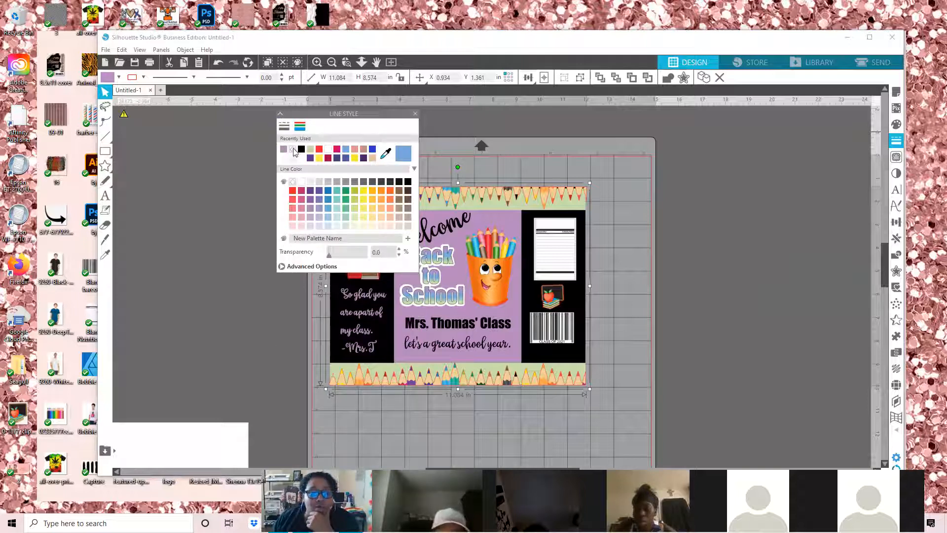
pyautogui.click(294, 150)
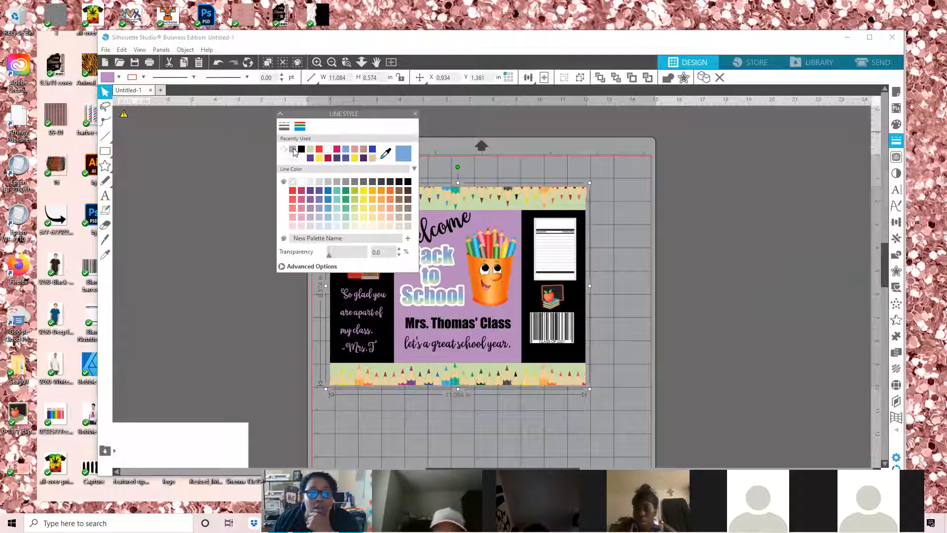
pyautogui.moveTo(831, 130); pyautogui.dragTo(834, 75)
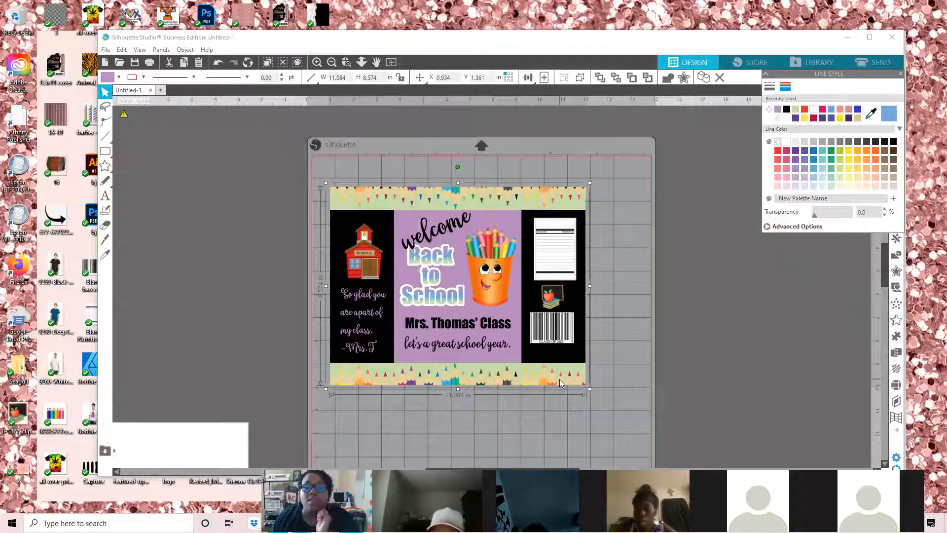
# Ungroup the wrapper and move the light-green strip of the top border out above the page's upper-right corner
pyautogui.click(584, 78)
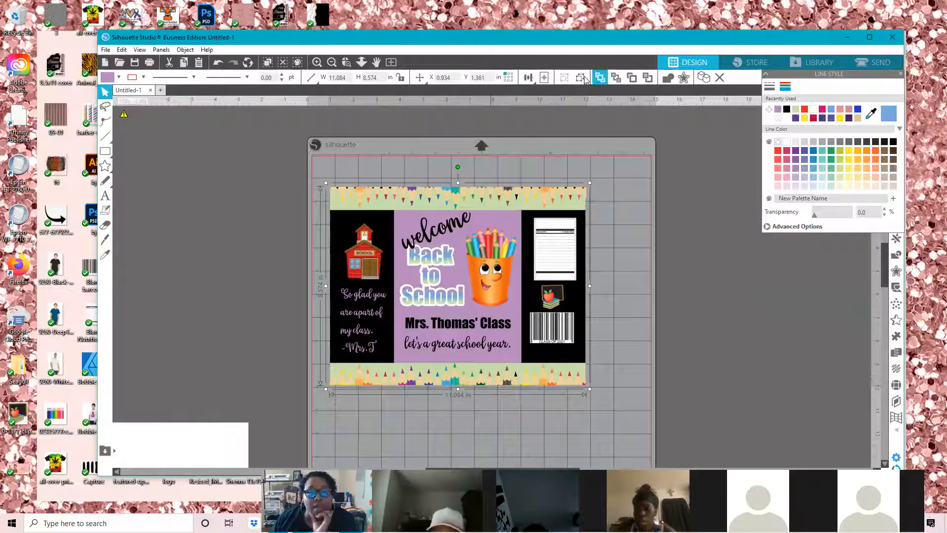
pyautogui.click(589, 208)
pyautogui.moveTo(582, 198); pyautogui.dragTo(780, 126)
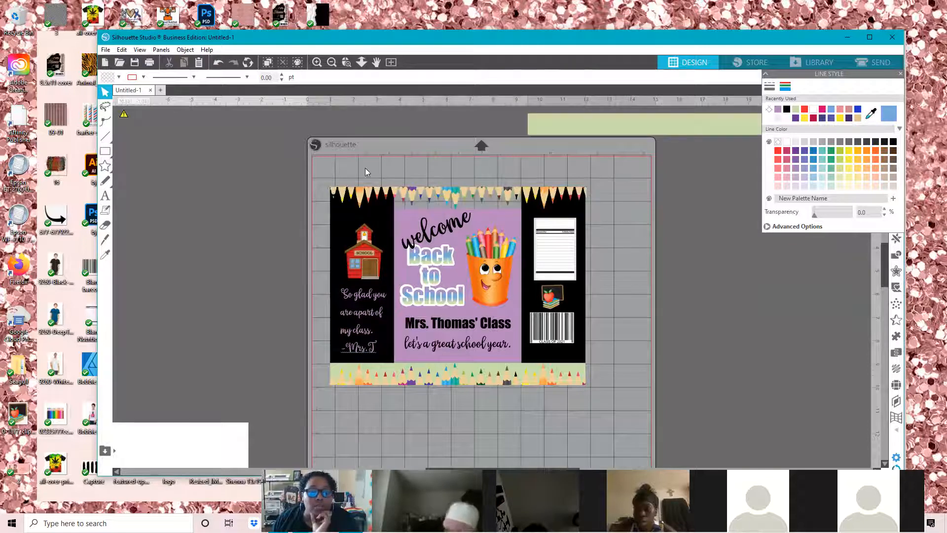
# Move the light-green strip of the bottom border out below the wrapper, leaving the pencils in place
pyautogui.click(334, 192)
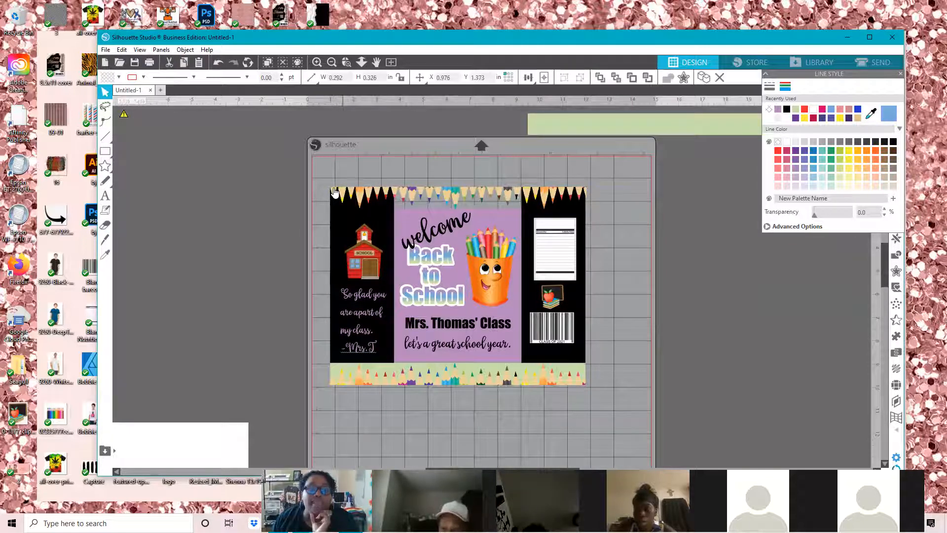
pyautogui.click(377, 374)
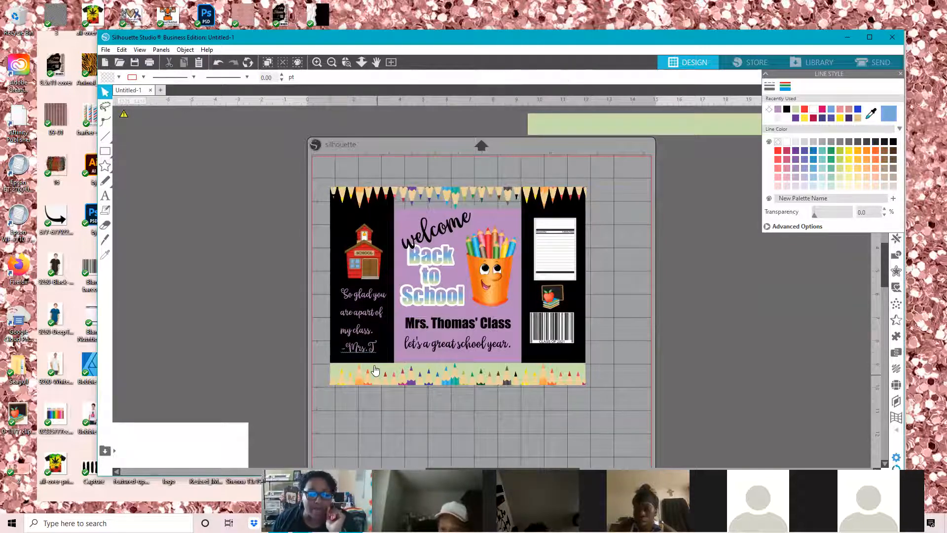
pyautogui.click(360, 378)
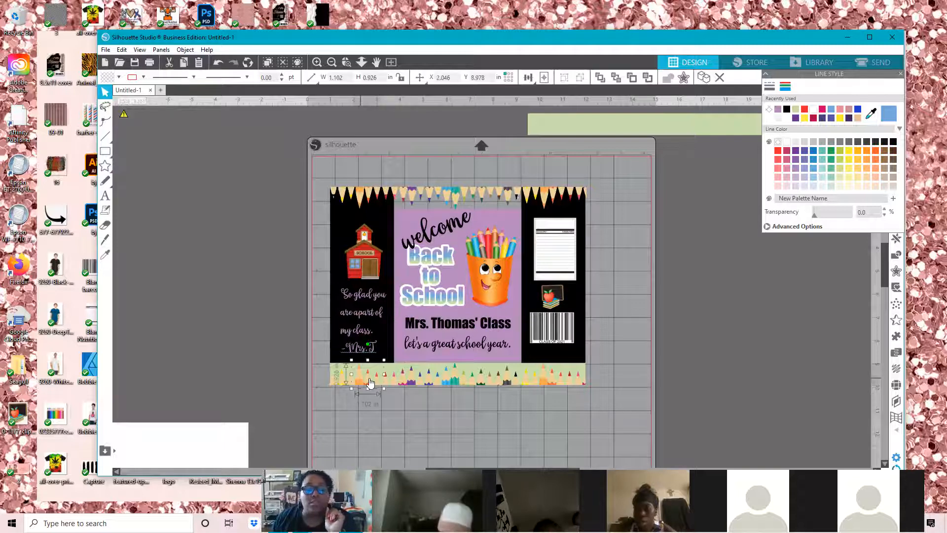
pyautogui.click(401, 381)
pyautogui.click(536, 386)
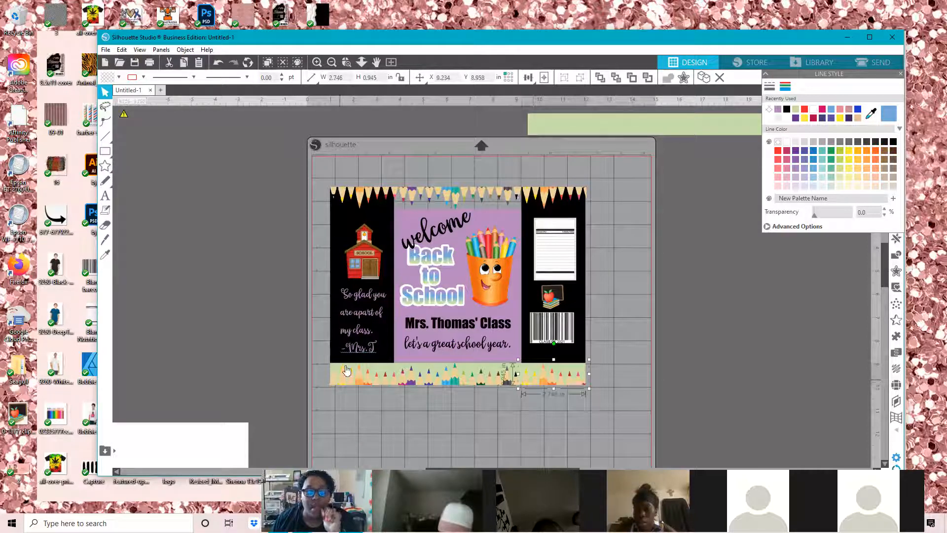
pyautogui.hotkey('ctrl', 'z')
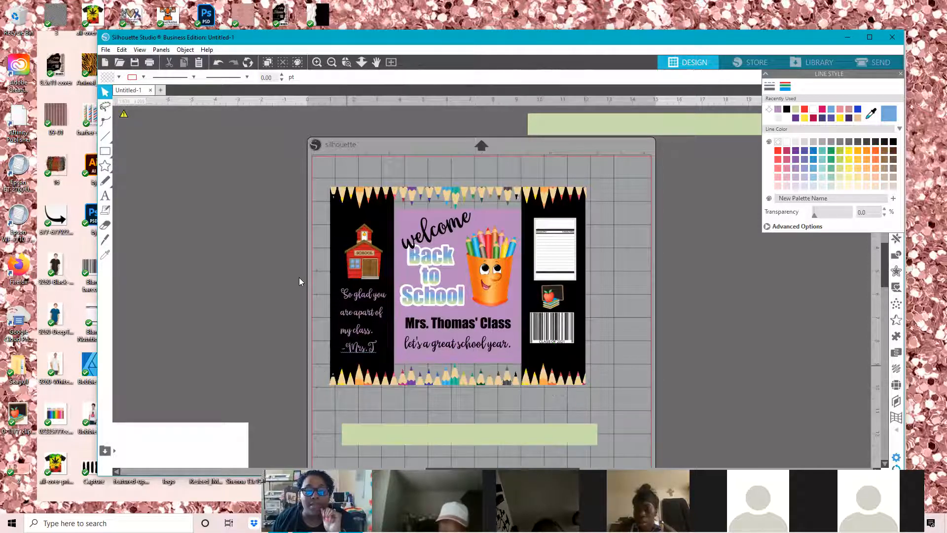
# Move the black and purple panels with their artwork off the page to the left, leaving both pencil rows in place
pyautogui.hotkey('ctrl', 'z')
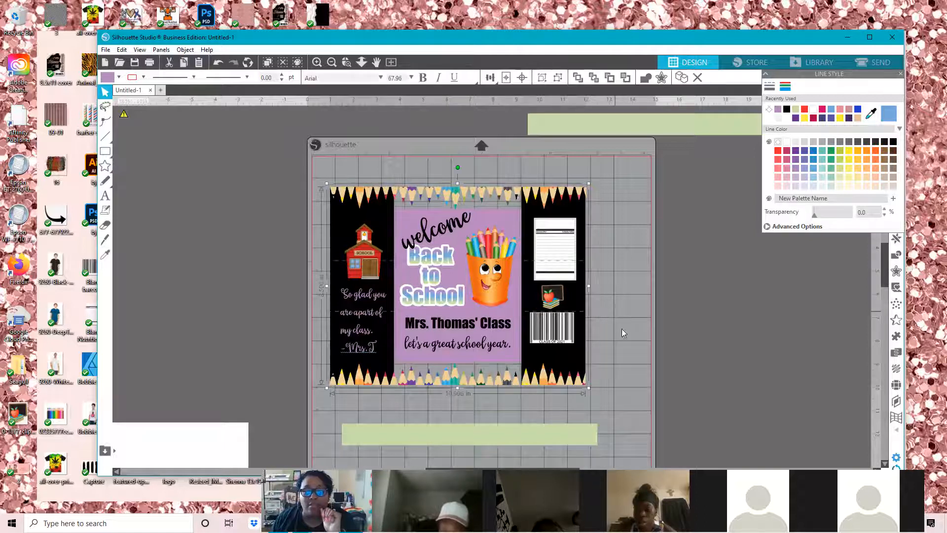
pyautogui.click(285, 221)
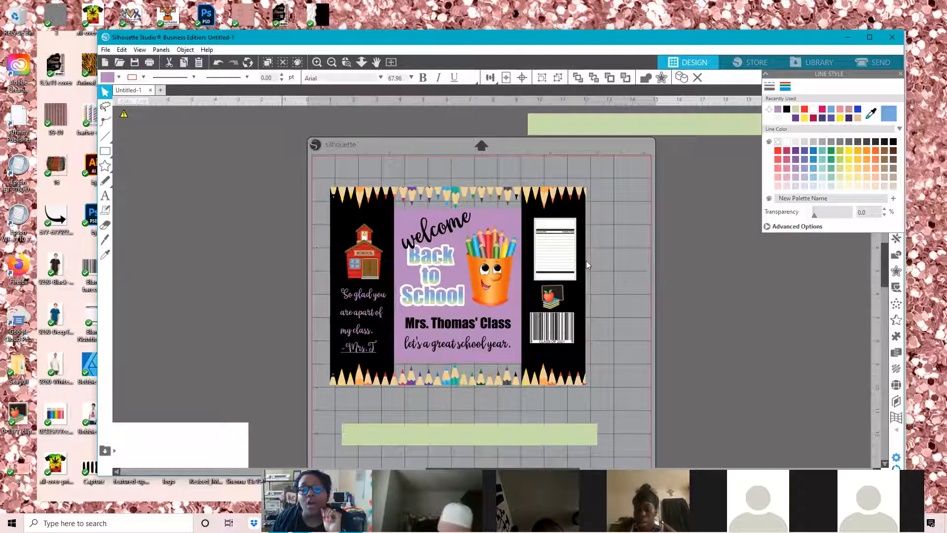
pyautogui.hotkey('ctrl', 'z')
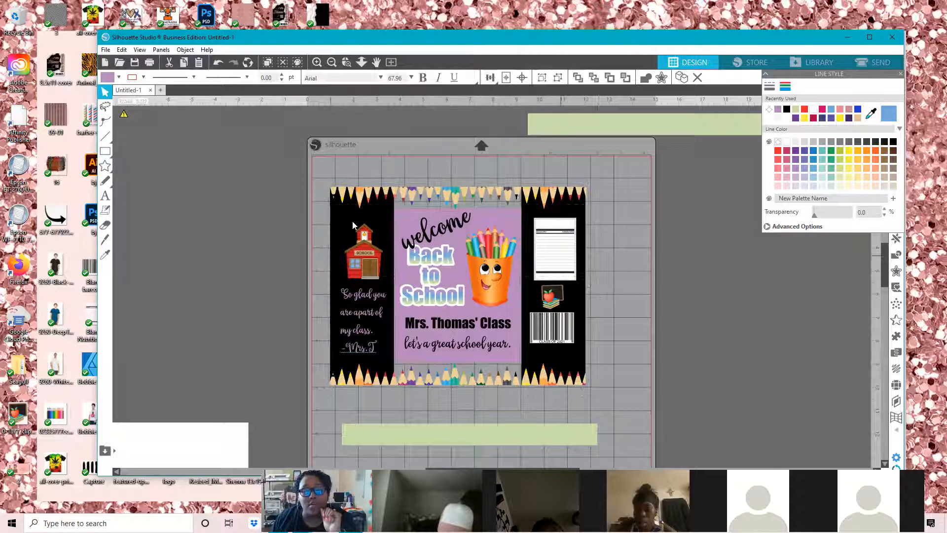
pyautogui.hotkey('ctrl', 'z')
pyautogui.hotkey('ctrl', 'z')
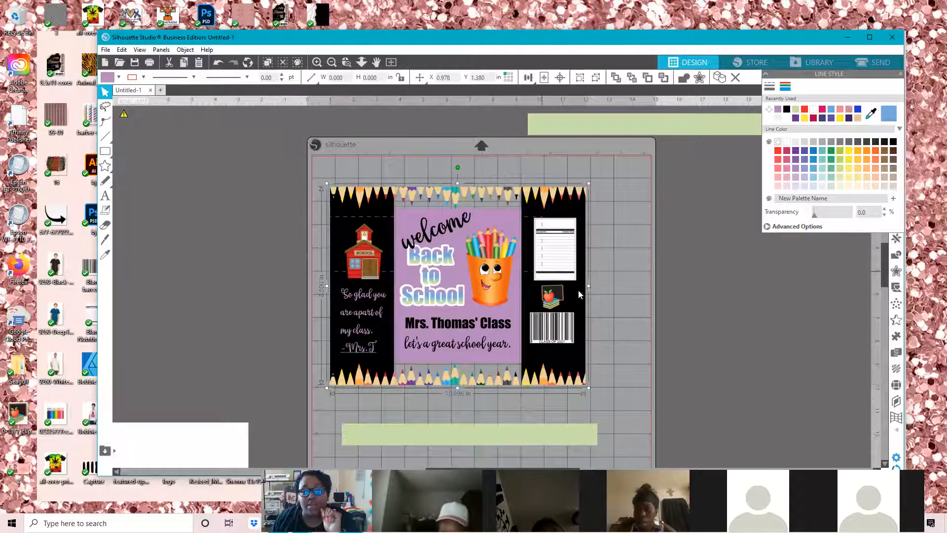
pyautogui.hotkey('ctrl', 'z')
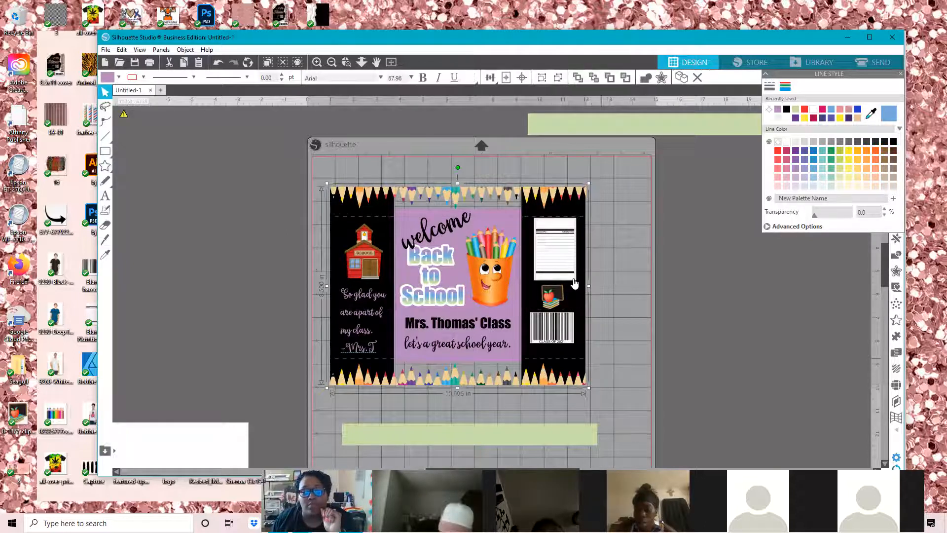
pyautogui.hotkey('ctrl', 'z')
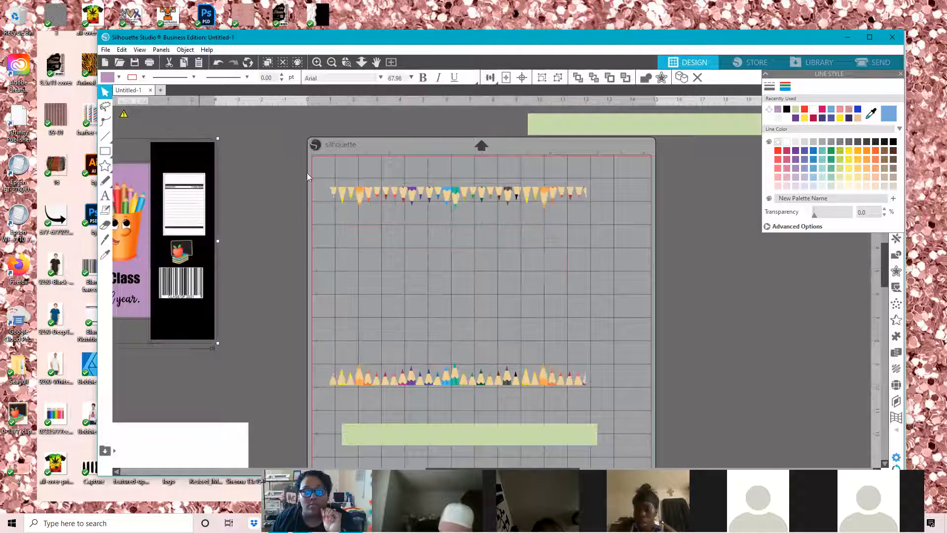
# Group the top row of pencils into one piece and the bottom row of pencils into another
pyautogui.hotkey('ctrl', 'z')
pyautogui.hotkey('ctrl', 'z')
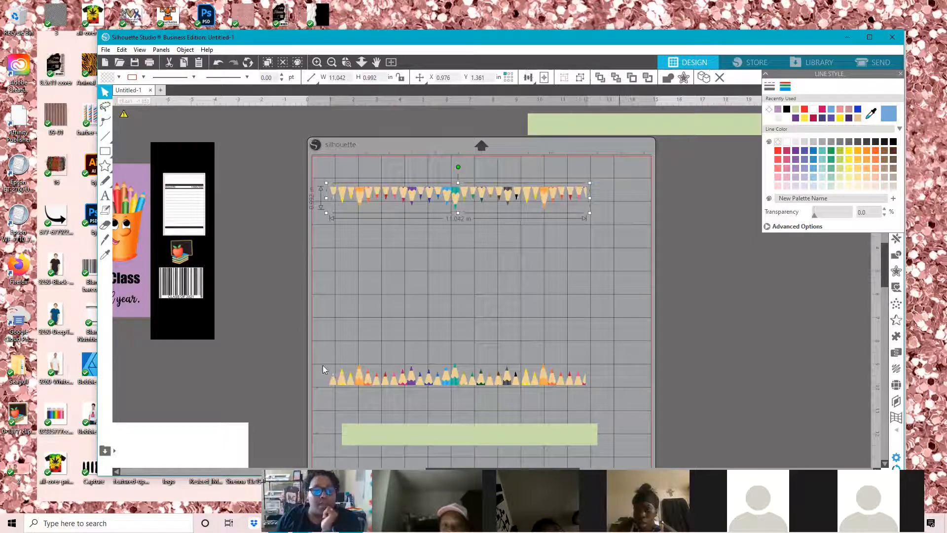
pyautogui.click(411, 380)
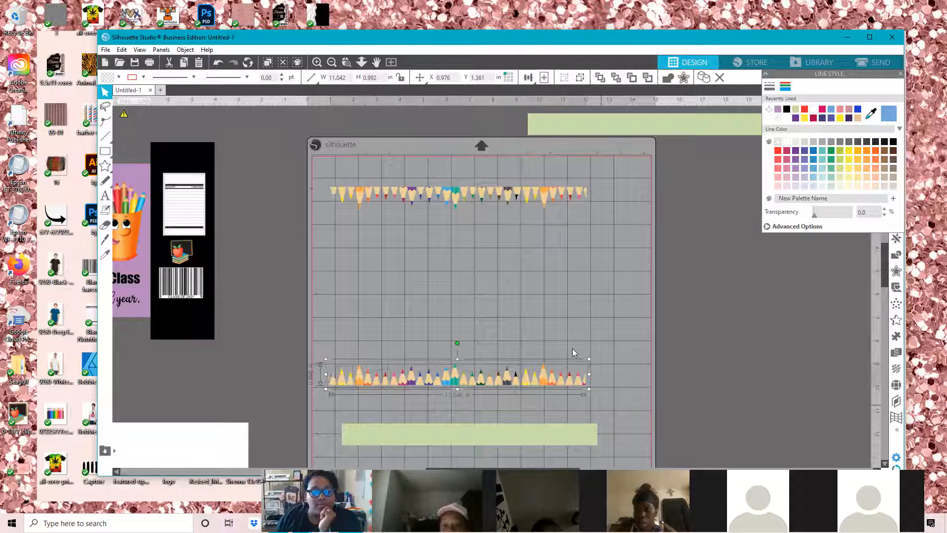
pyautogui.click(528, 76)
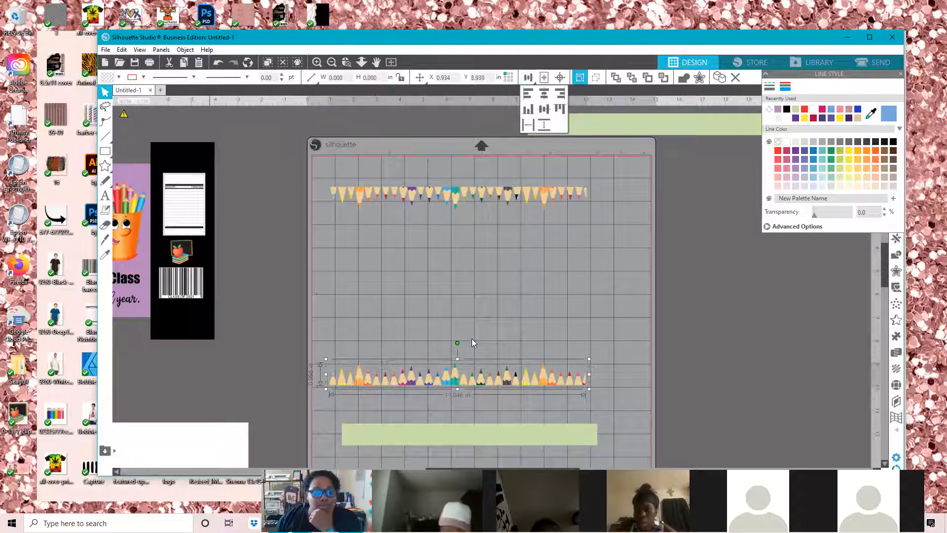
# Move the light-green strips back into place behind the bottom and top rows of pencils
pyautogui.moveTo(491, 438); pyautogui.dragTo(484, 430)
pyautogui.moveTo(474, 380); pyautogui.dragTo(478, 373)
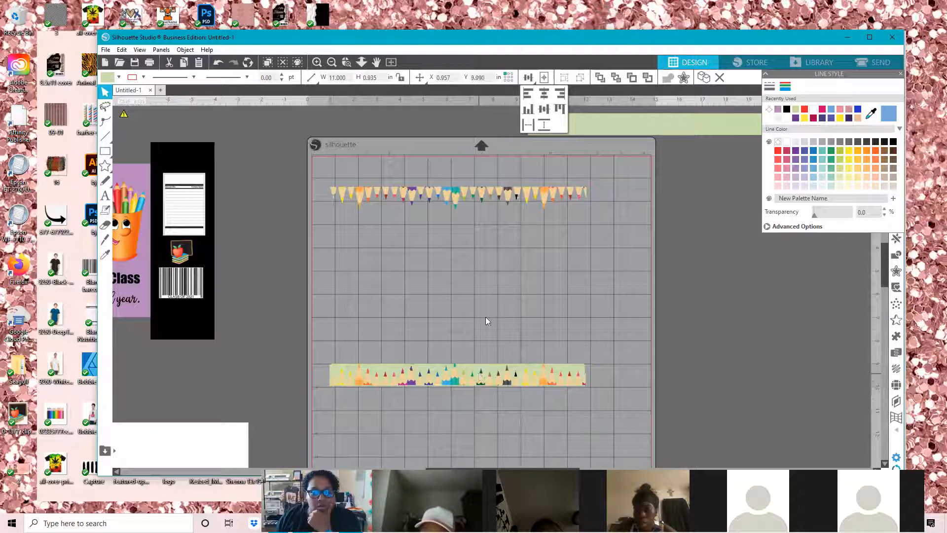
pyautogui.click(359, 196)
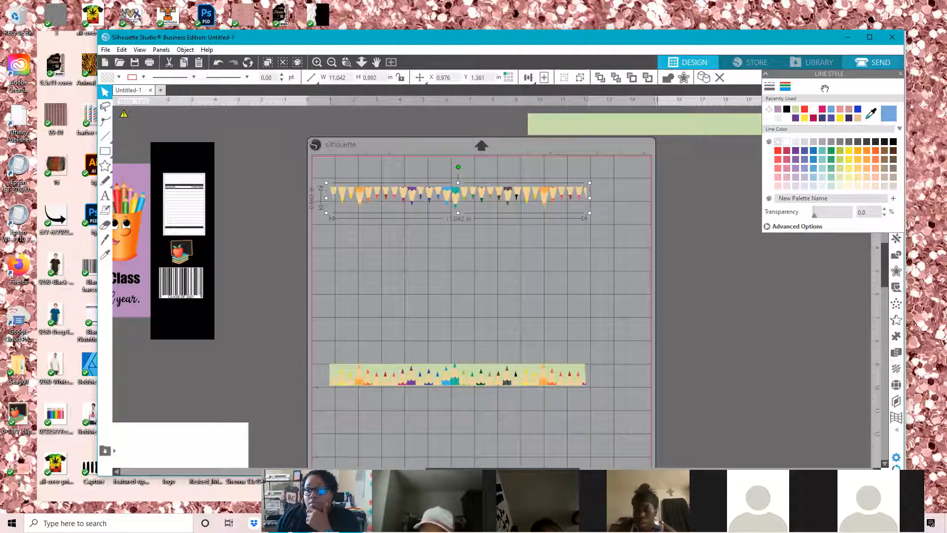
pyautogui.click(496, 195)
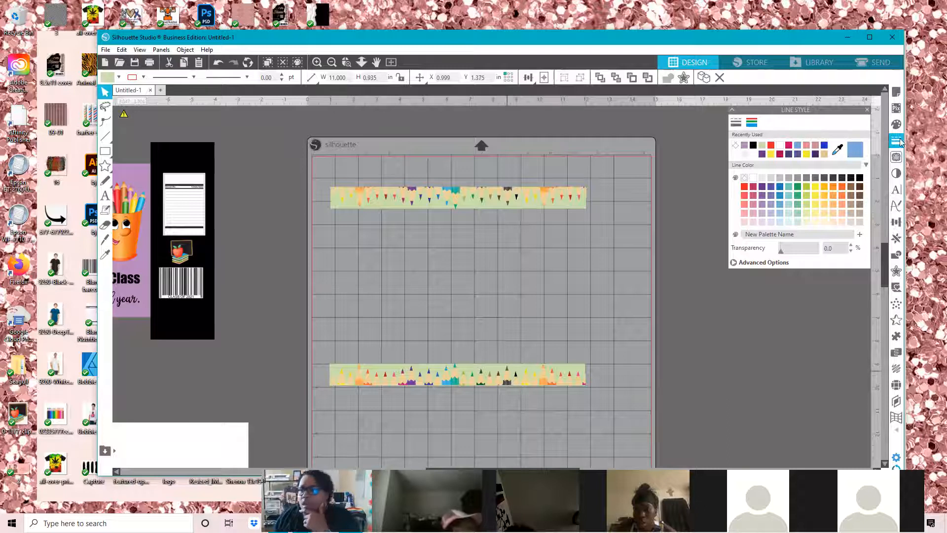
# Create an offset around the bottom row of pencils with a distance of 0.030 in
pyautogui.click(683, 78)
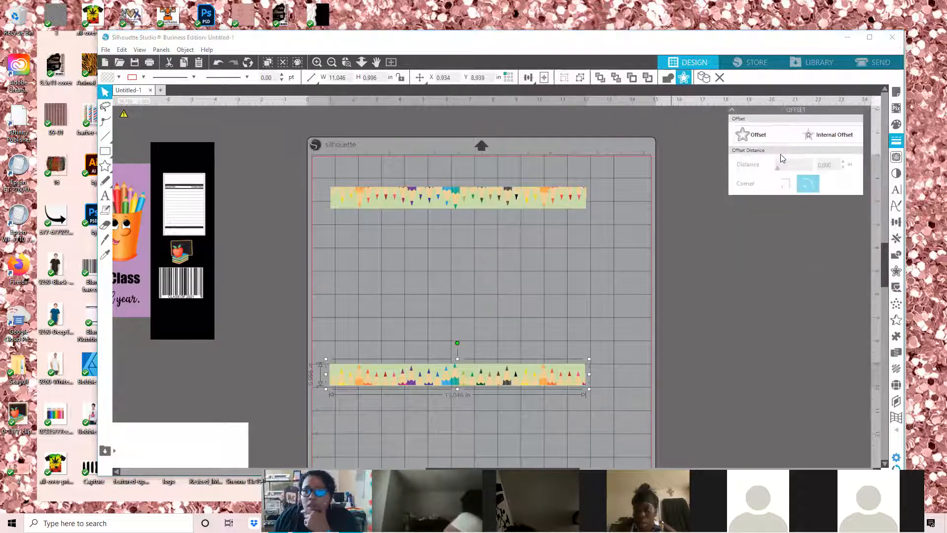
pyautogui.click(779, 171)
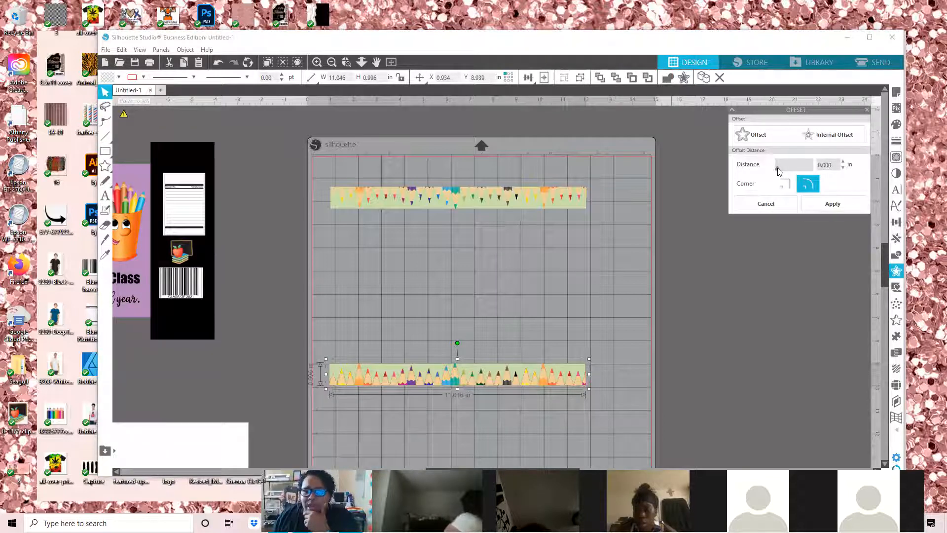
pyautogui.click(779, 172)
pyautogui.click(779, 171)
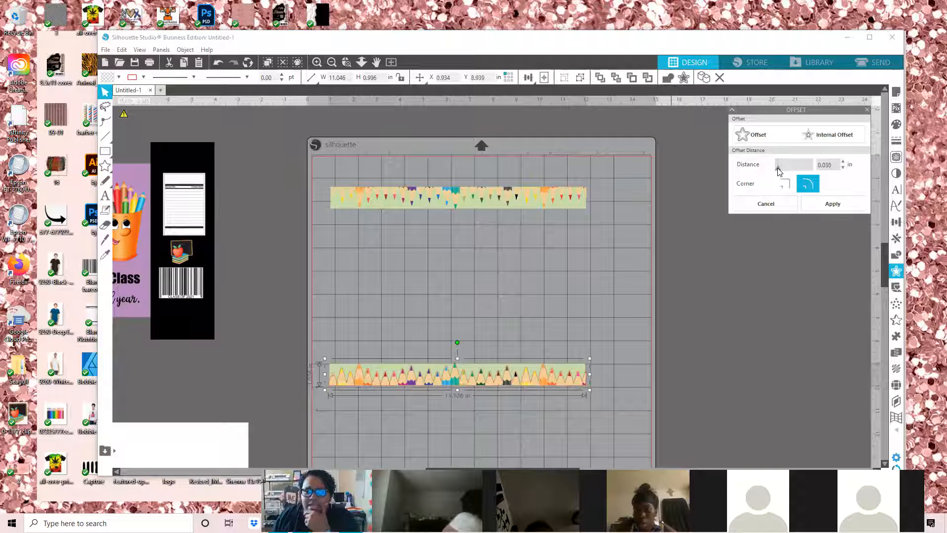
# Fill the offset behind the bottom pencils with black, and select the bottom border pieces to group them
pyautogui.click(898, 127)
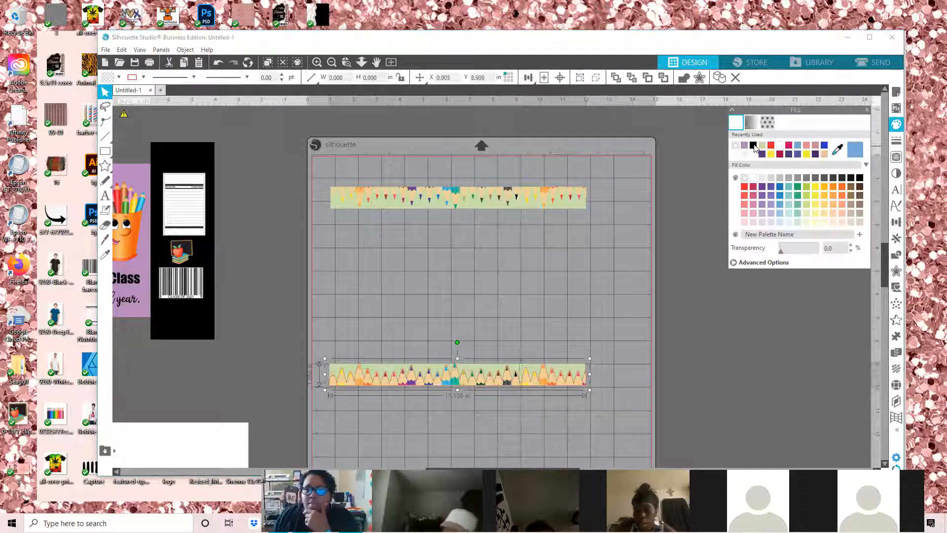
pyautogui.click(735, 145)
pyautogui.click(227, 384)
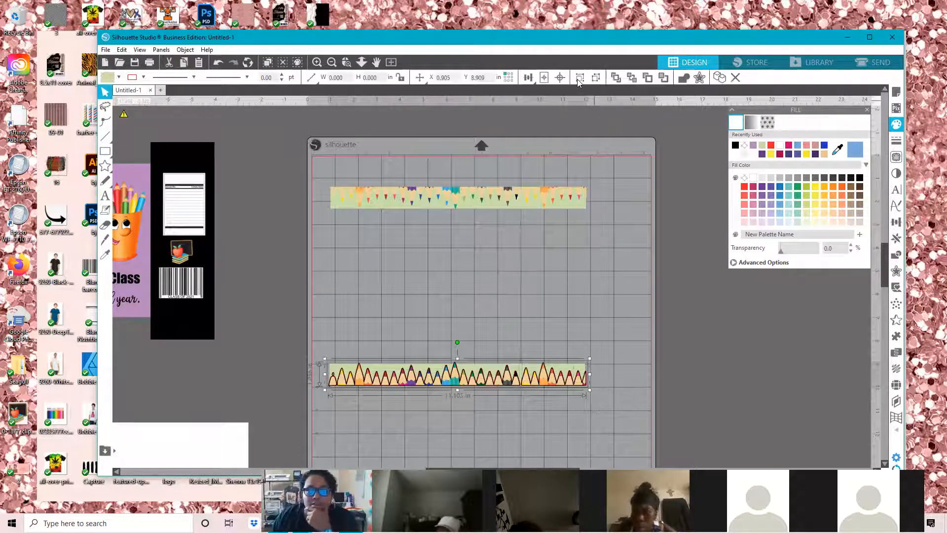
# Create an offset around the top row of pencils with a distance of 0.045 in, and fill it with black
pyautogui.click(453, 200)
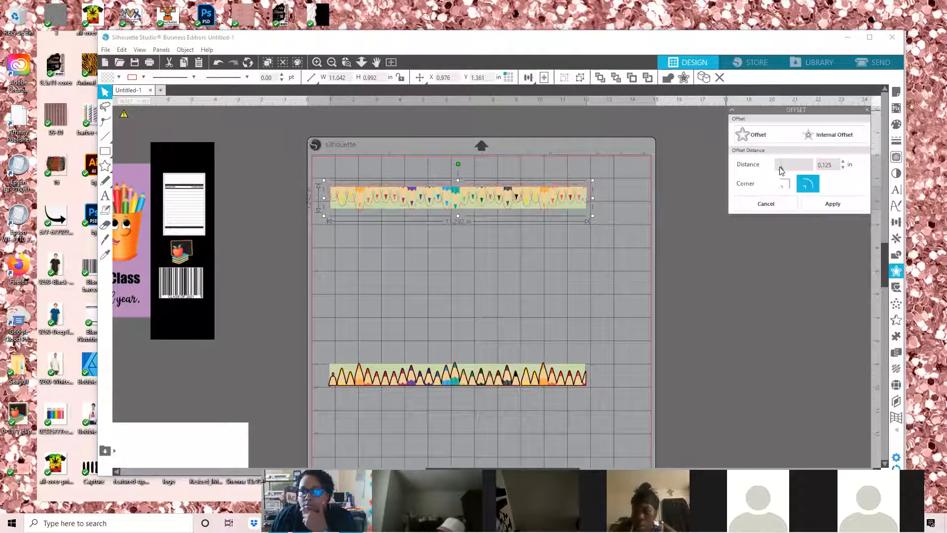
pyautogui.moveTo(779, 170); pyautogui.dragTo(777, 170)
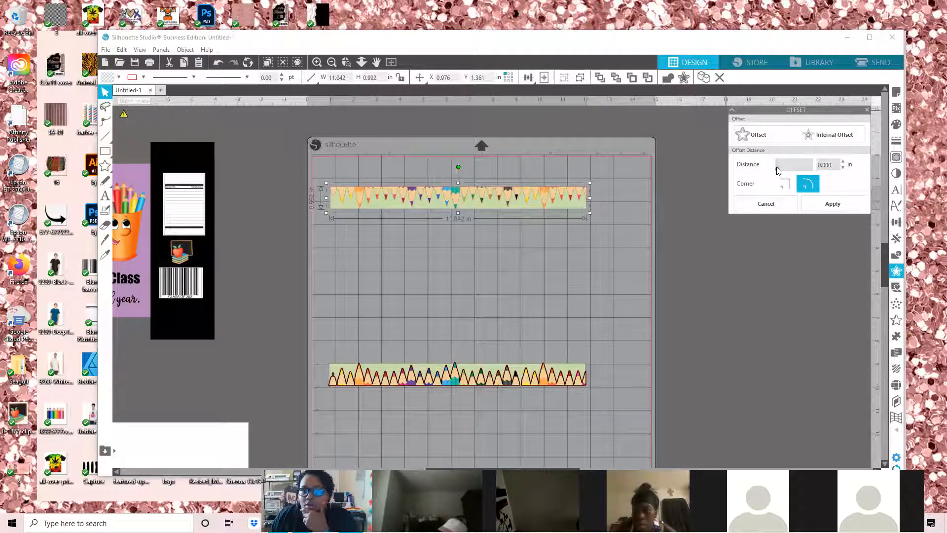
pyautogui.moveTo(778, 170); pyautogui.dragTo(779, 170)
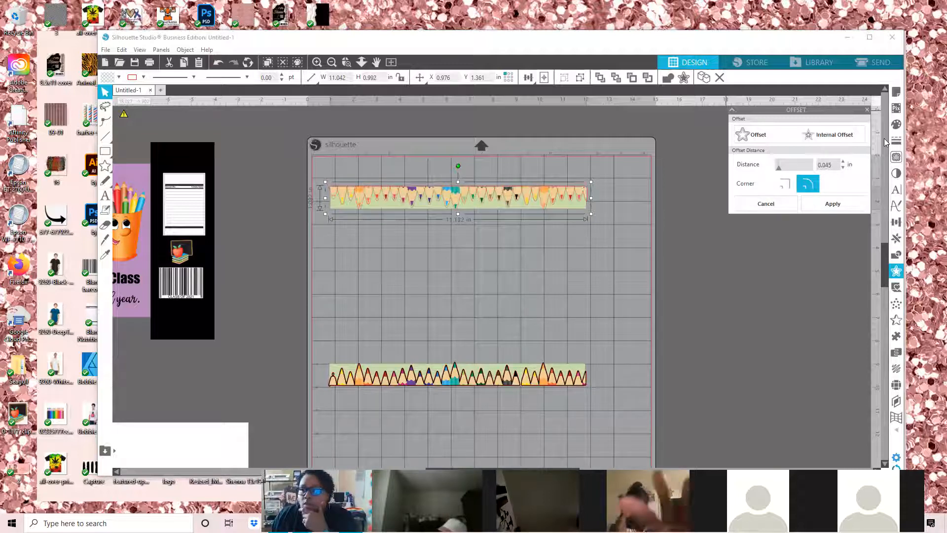
pyautogui.click(832, 203)
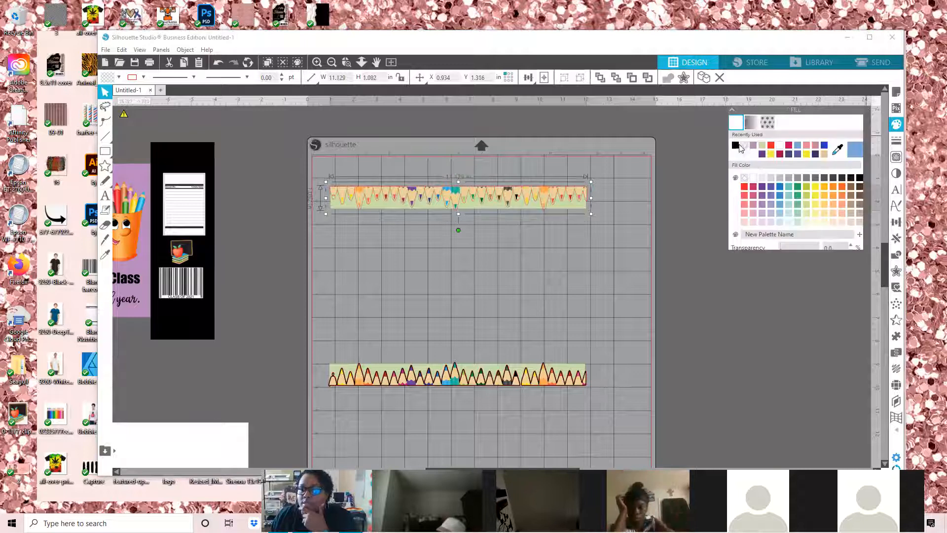
pyautogui.click(600, 163)
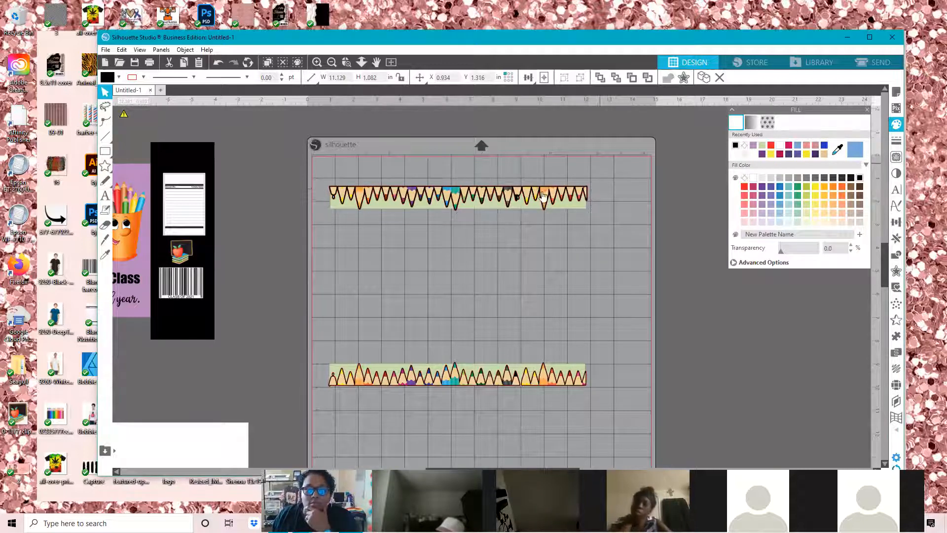
# Group the wrapper's panels and artwork into one piece, and move it onto the page over the two pencil borders
pyautogui.moveTo(147, 169); pyautogui.dragTo(159, 169)
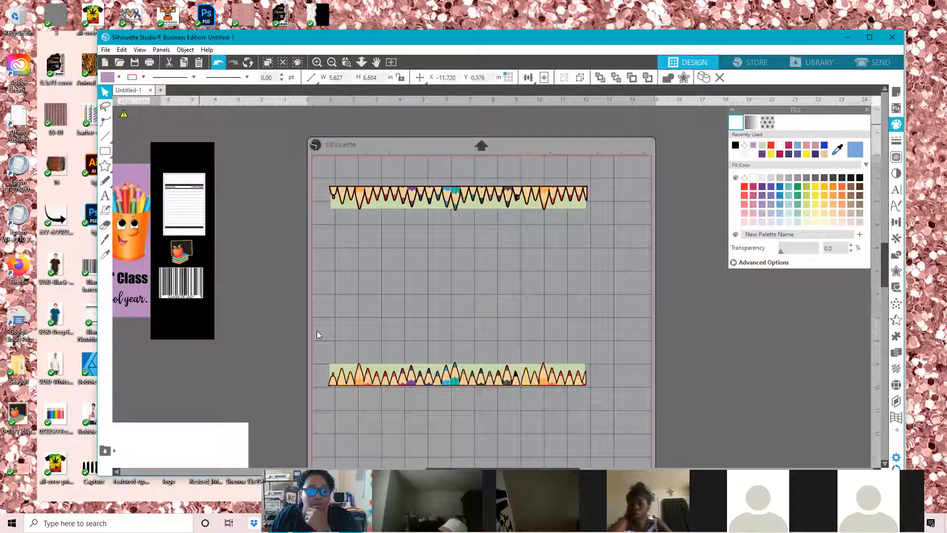
pyautogui.click(394, 413)
pyautogui.scroll(-3, 394, 412)
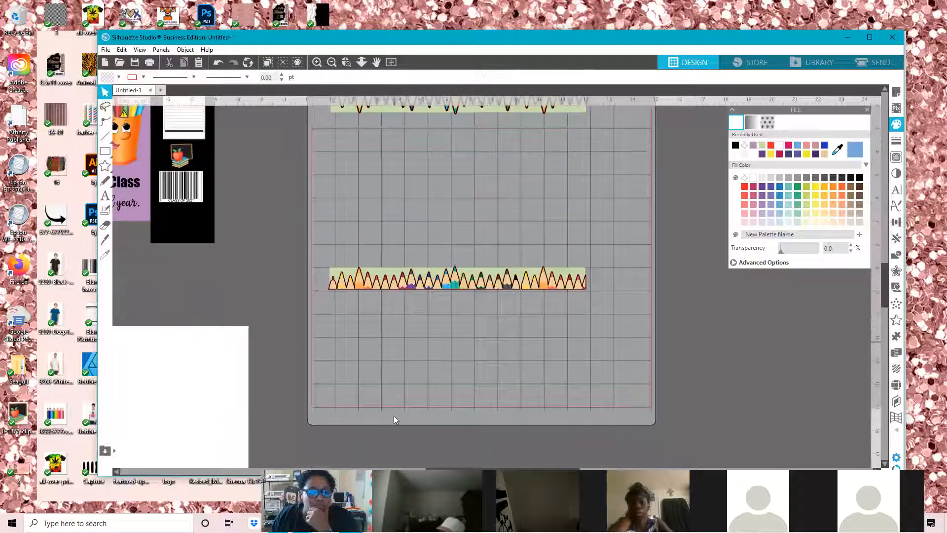
pyautogui.hscroll(-5, 356, 249)
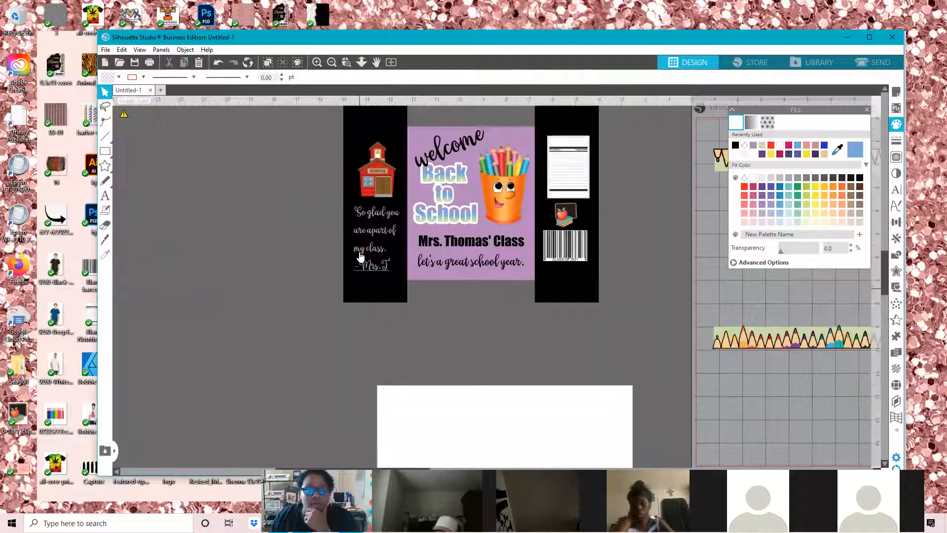
pyautogui.scroll(1, 314, 123)
pyautogui.moveTo(313, 124); pyautogui.dragTo(648, 338)
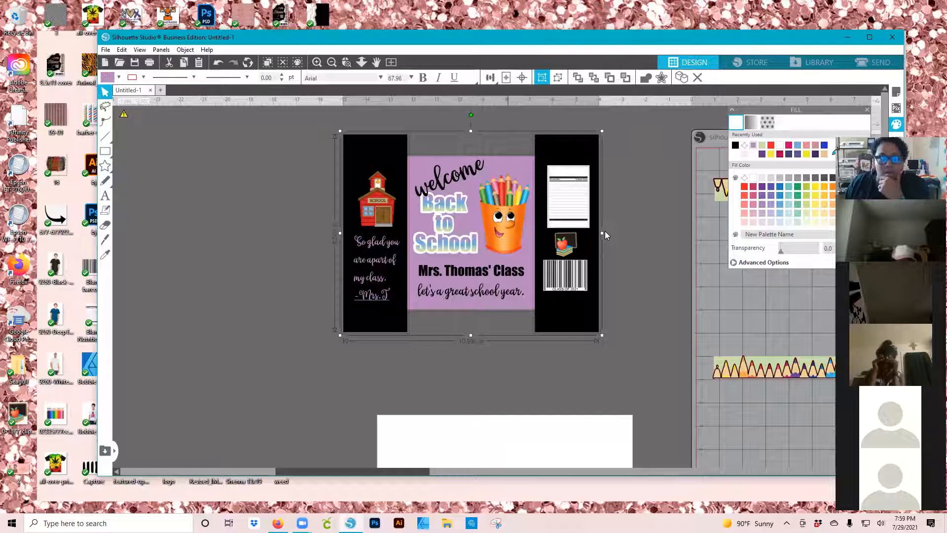
pyautogui.moveTo(600, 145); pyautogui.dragTo(858, 192)
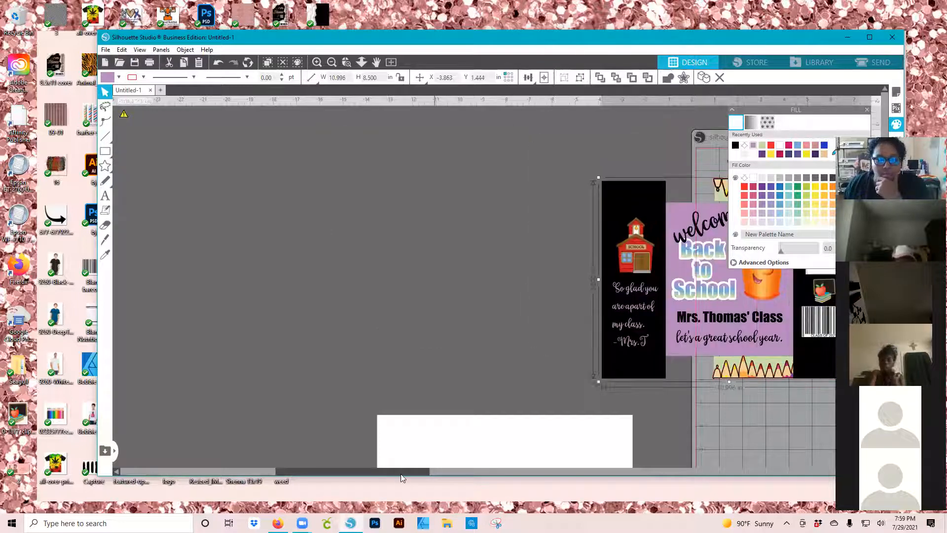
pyautogui.click(494, 472)
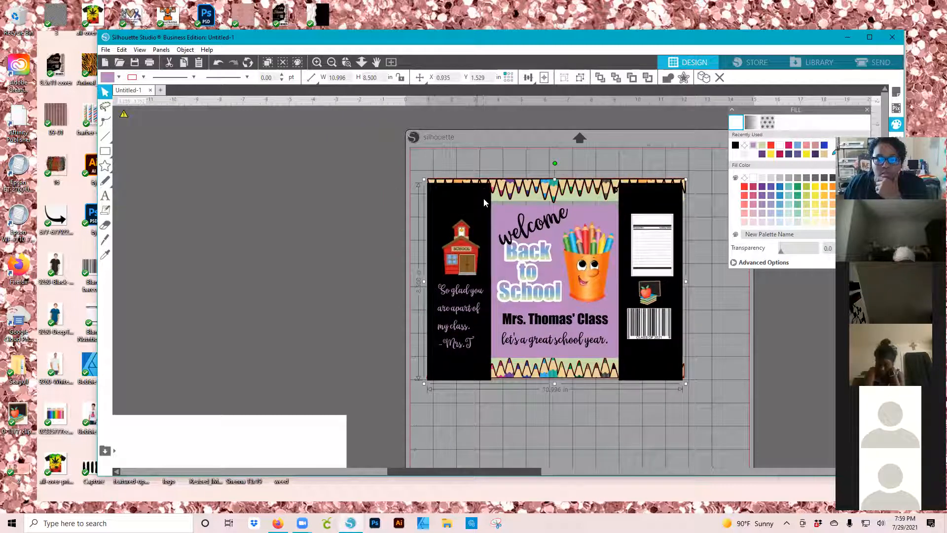
# Place the wrapper artwork behind the pencil borders, and group the top pencils with their outline and light-green strip
pyautogui.rightClick(527, 375)
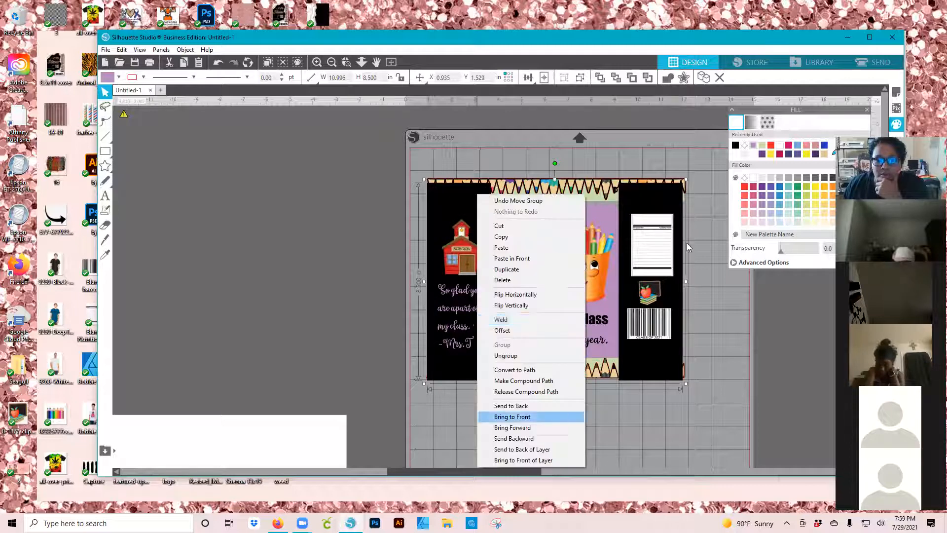
pyautogui.click(527, 416)
pyautogui.click(629, 197)
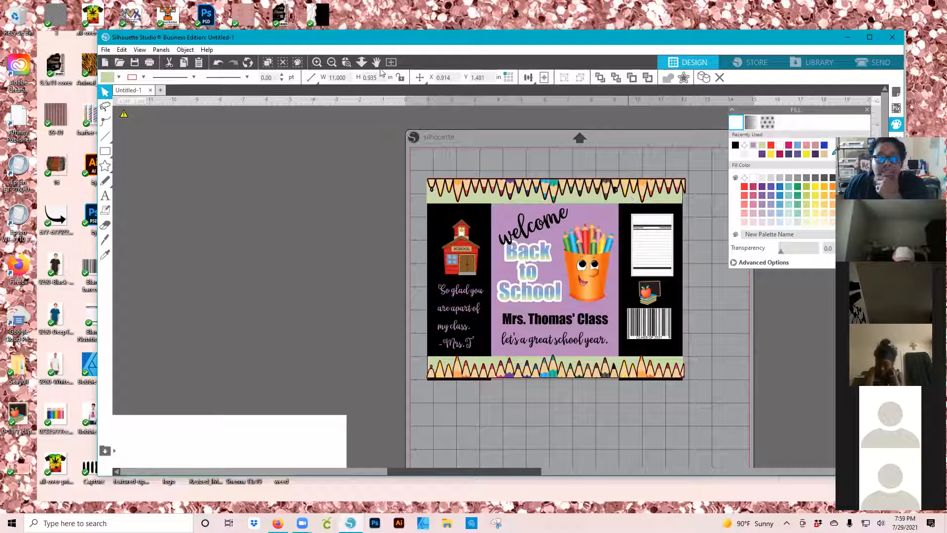
pyautogui.click(477, 173)
pyautogui.click(477, 173)
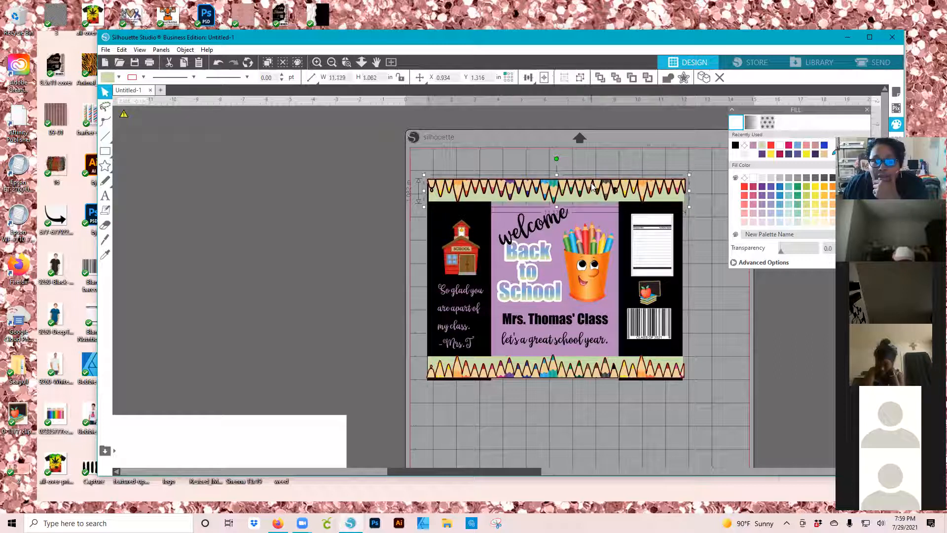
# Nudge the top pencil border down and left to line it up with the wrapper's top edge
pyautogui.press('Down')
pyautogui.press('Down')
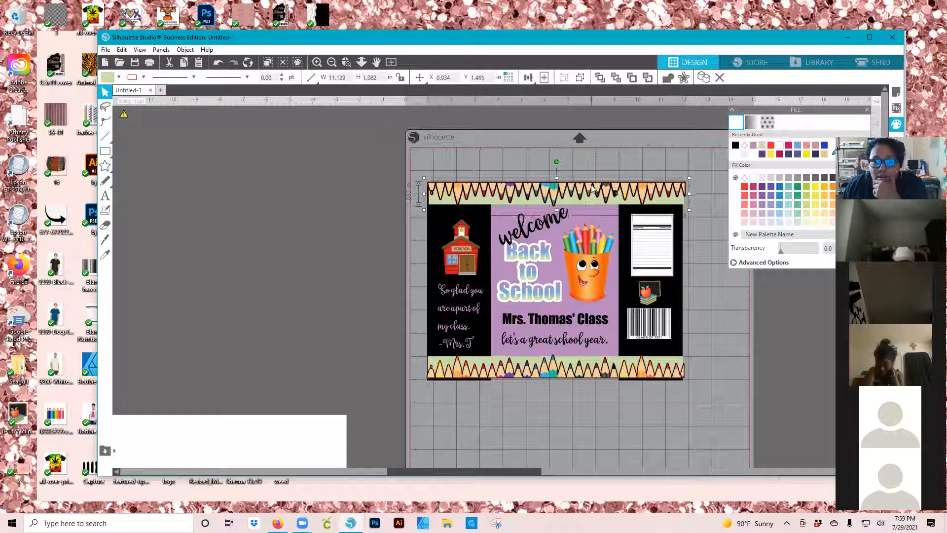
pyautogui.press('Down')
pyautogui.press('Down')
pyautogui.press('Left')
pyautogui.press('Left')
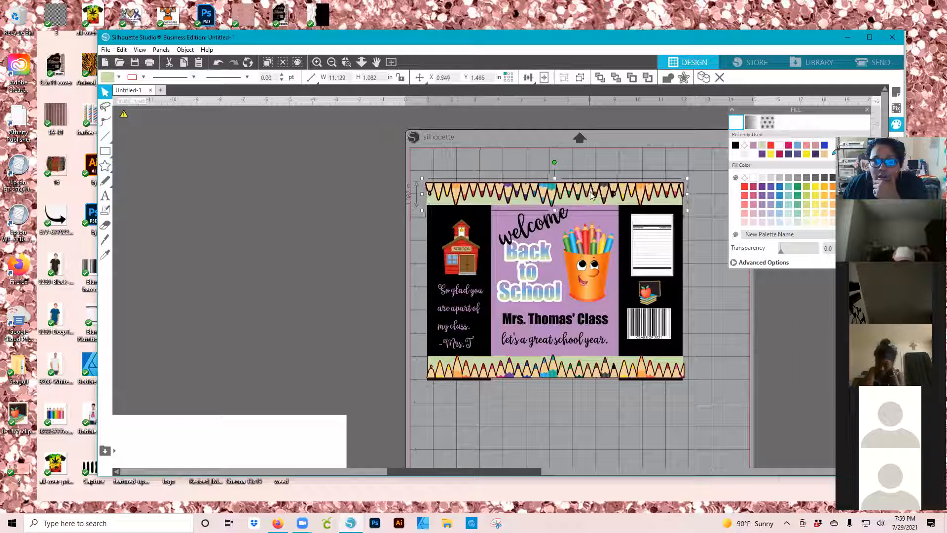
# Nudge the bottom pencil border down and left to line it up with the wrapper's bottom edge
pyautogui.click(666, 368)
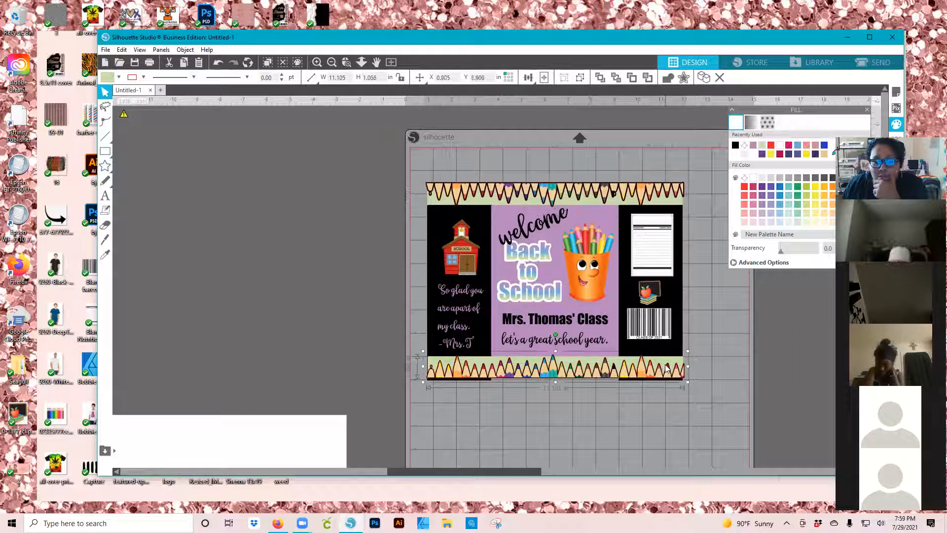
pyautogui.press('Down')
pyautogui.press('Down')
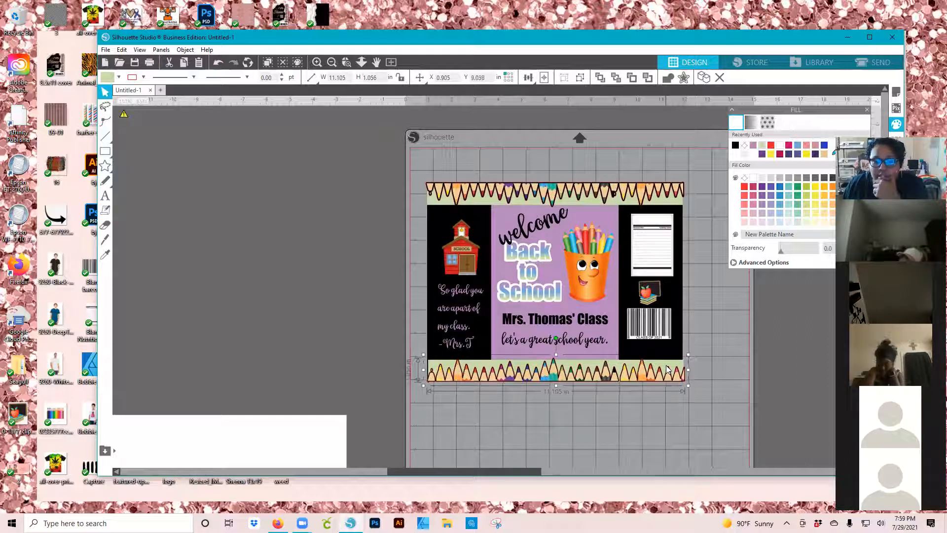
pyautogui.press('Left')
pyautogui.press('Left')
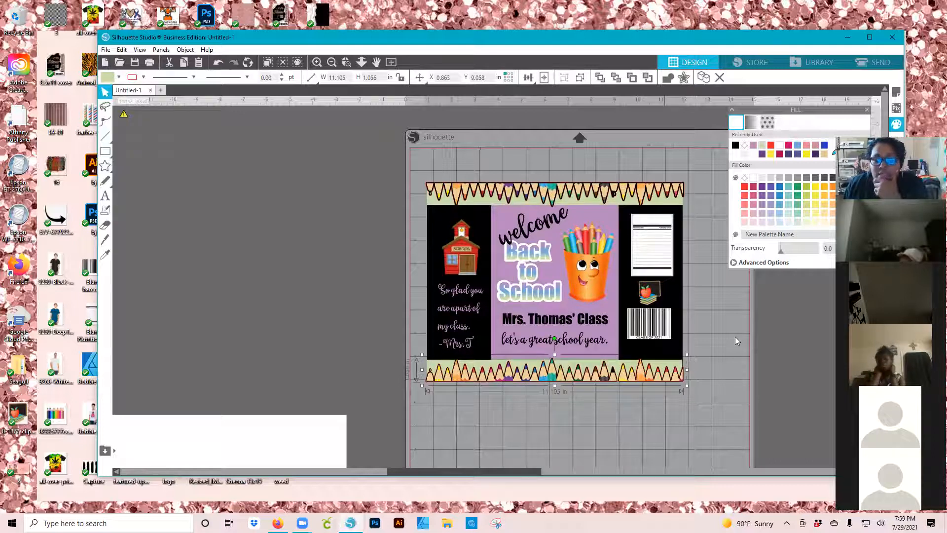
# Select the wrapper artwork together with both pencil borders, and group everything into one piece
pyautogui.click(685, 393)
pyautogui.hotkey('ctrl', 'a')
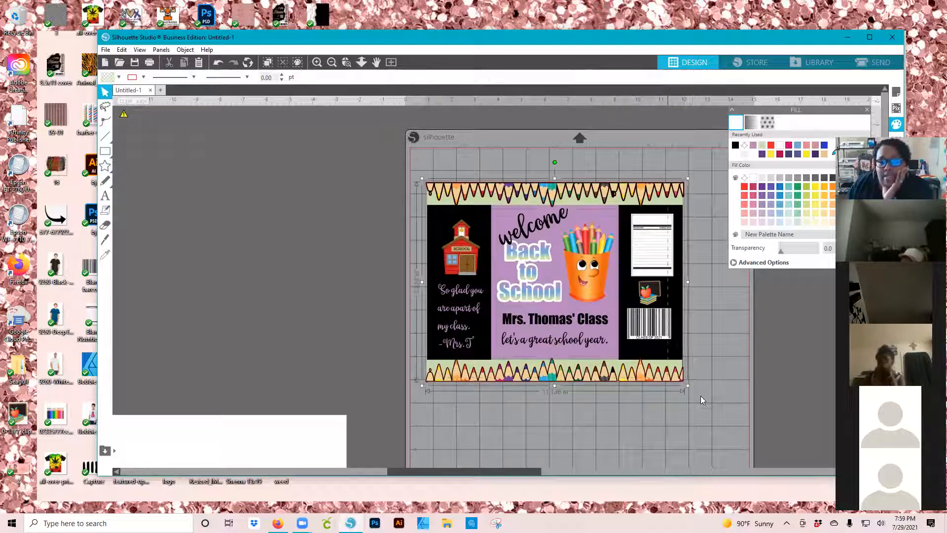
pyautogui.hotkey('ctrl', 'g')
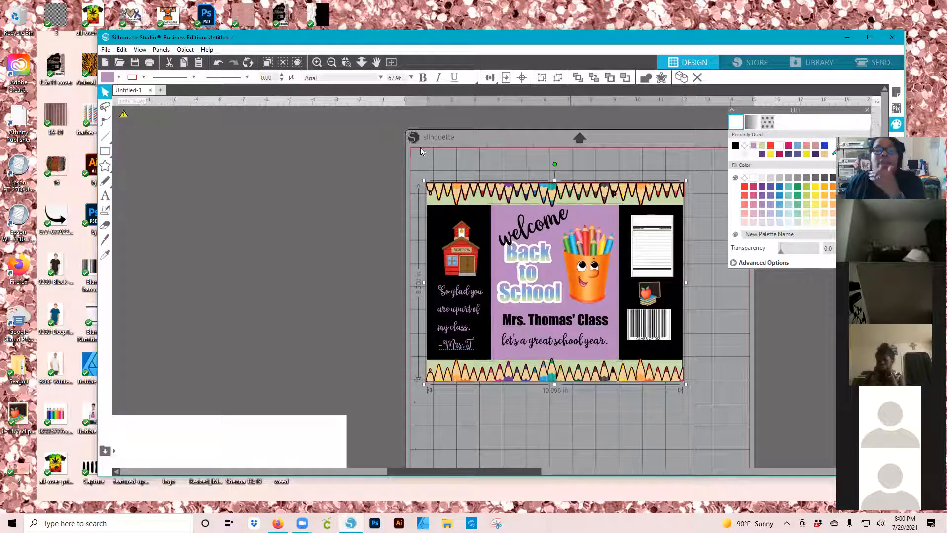
pyautogui.click(718, 389)
pyautogui.hotkey('ctrl', 'a')
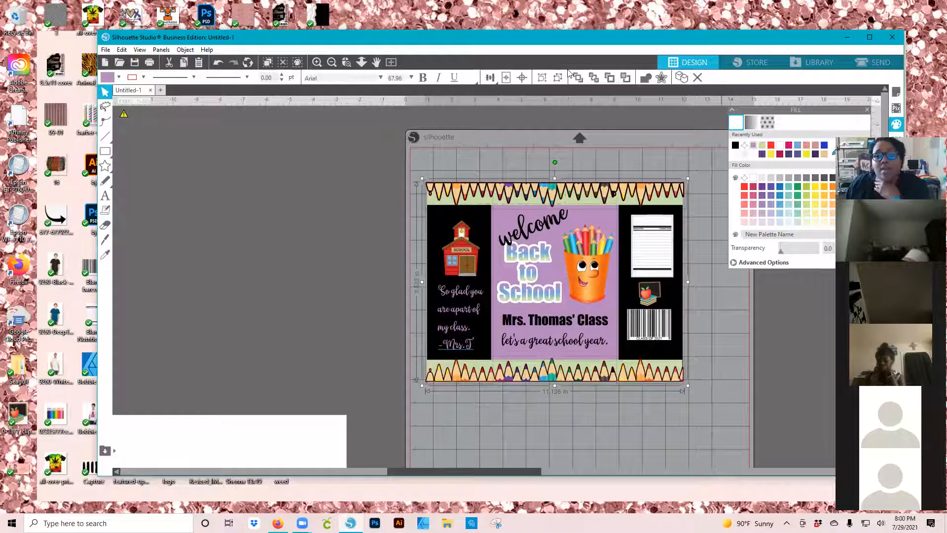
pyautogui.click(541, 79)
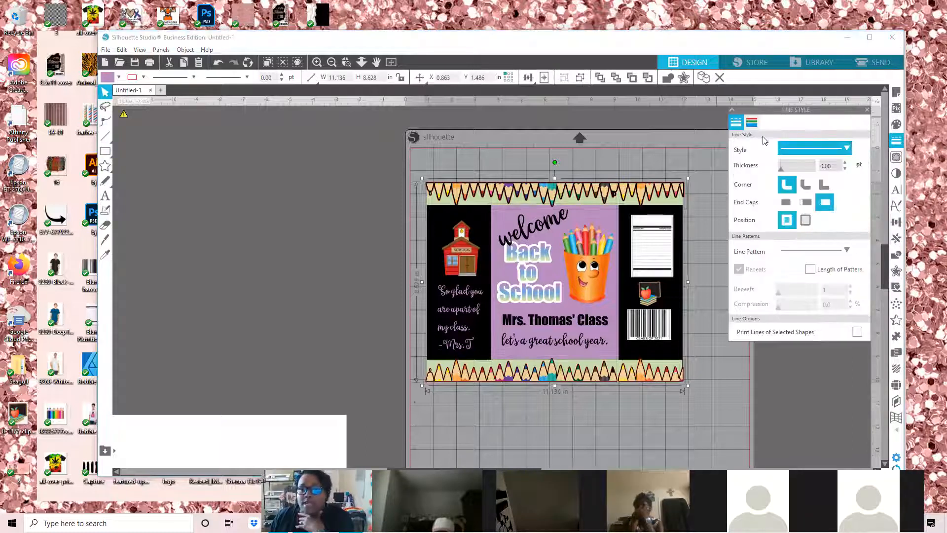
# Set the line color of the whole grouped wrapper to transparent
pyautogui.click(751, 122)
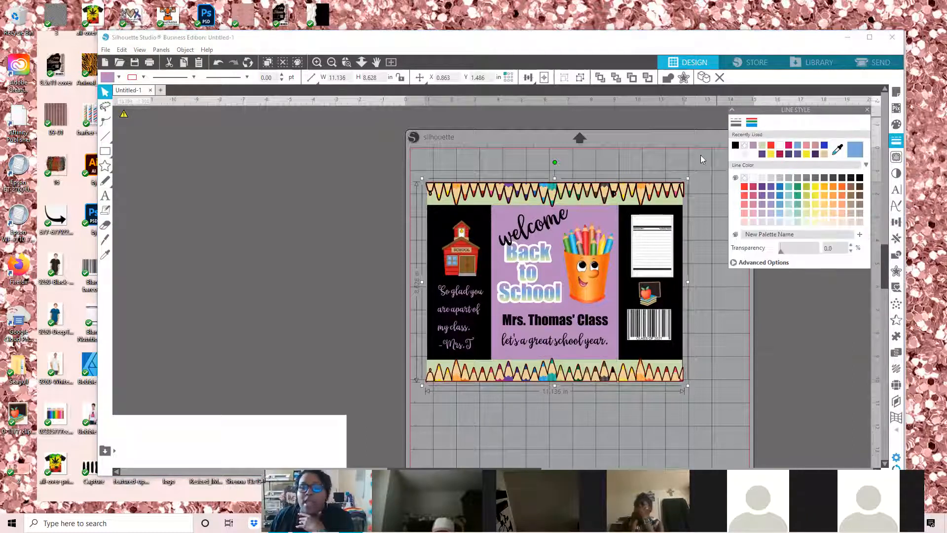
pyautogui.click(627, 215)
pyautogui.scroll(-1, 627, 217)
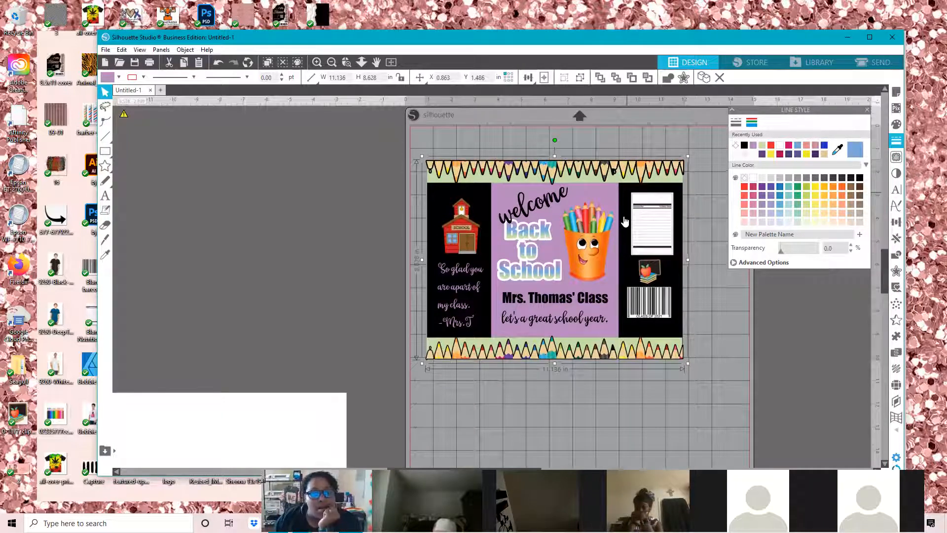
pyautogui.click(659, 133)
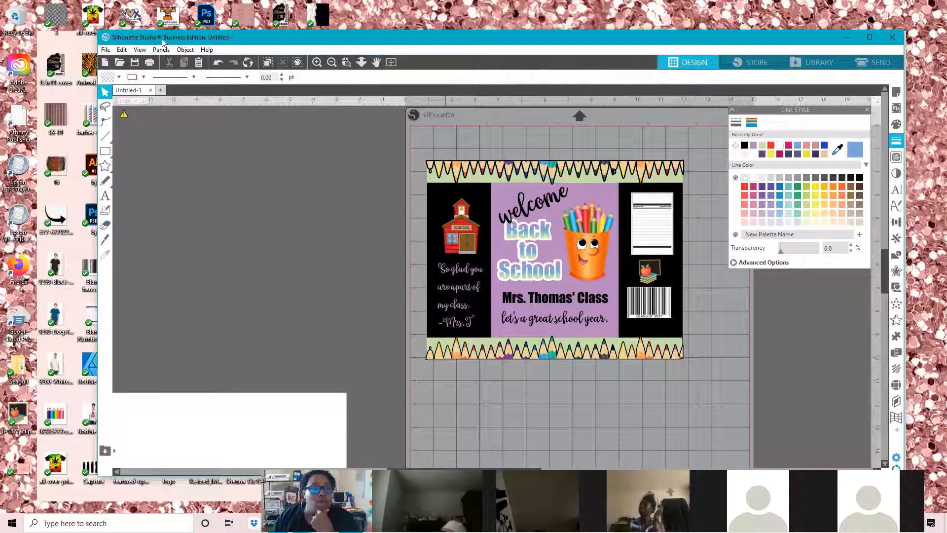
# Draw a rectangle about 0.96 by 0.45 in over the wrapper's upper-right corner as a trial for subtracting, and delete it
pyautogui.click(551, 219)
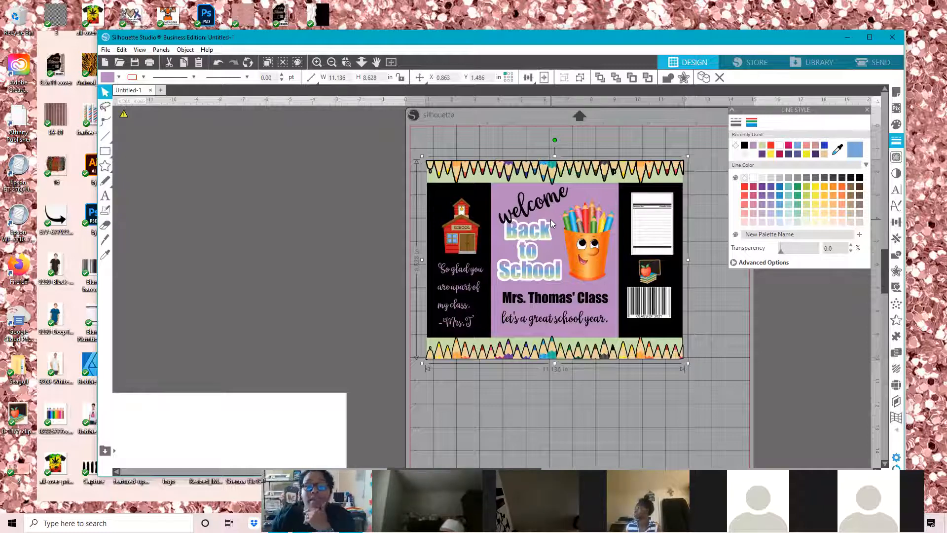
pyautogui.click(105, 151)
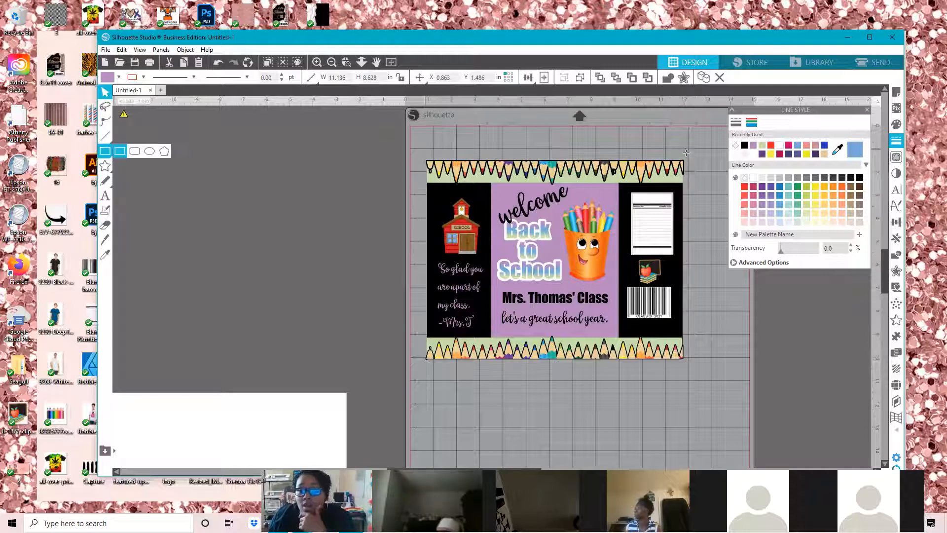
pyautogui.moveTo(668, 148); pyautogui.dragTo(690, 159)
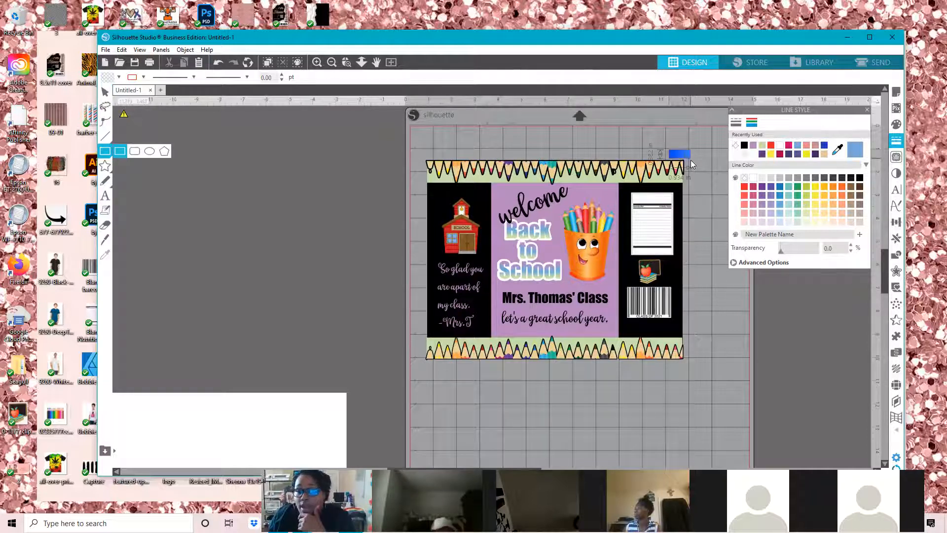
pyautogui.click(896, 254)
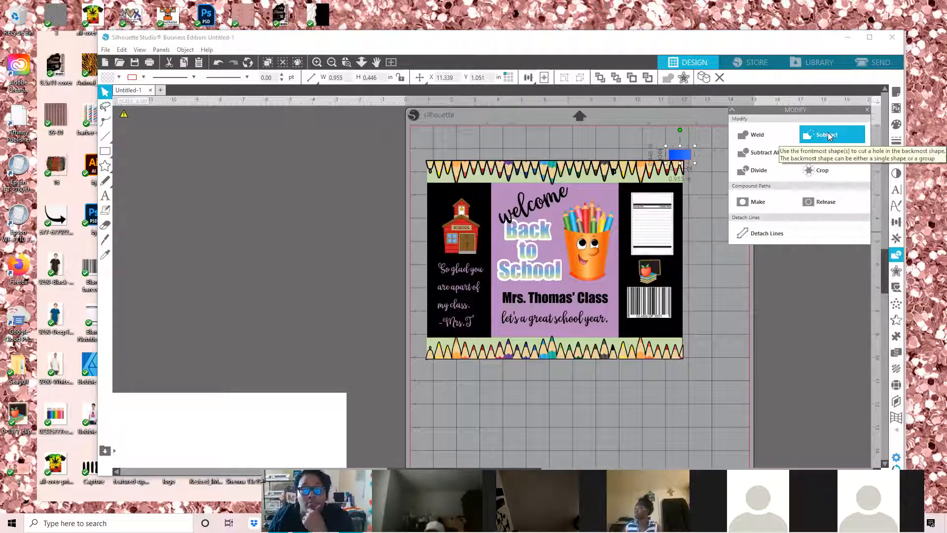
pyautogui.click(677, 157)
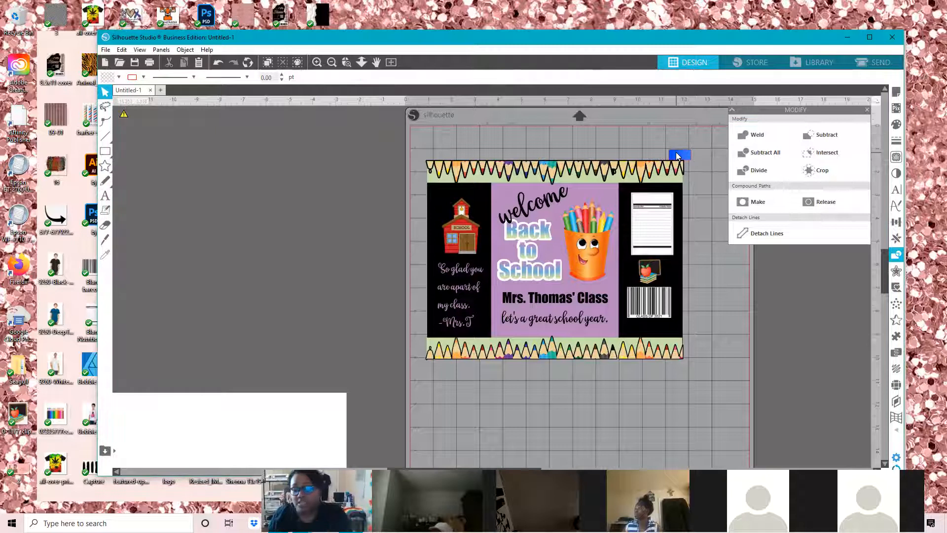
pyautogui.click(678, 157)
pyautogui.click(700, 178)
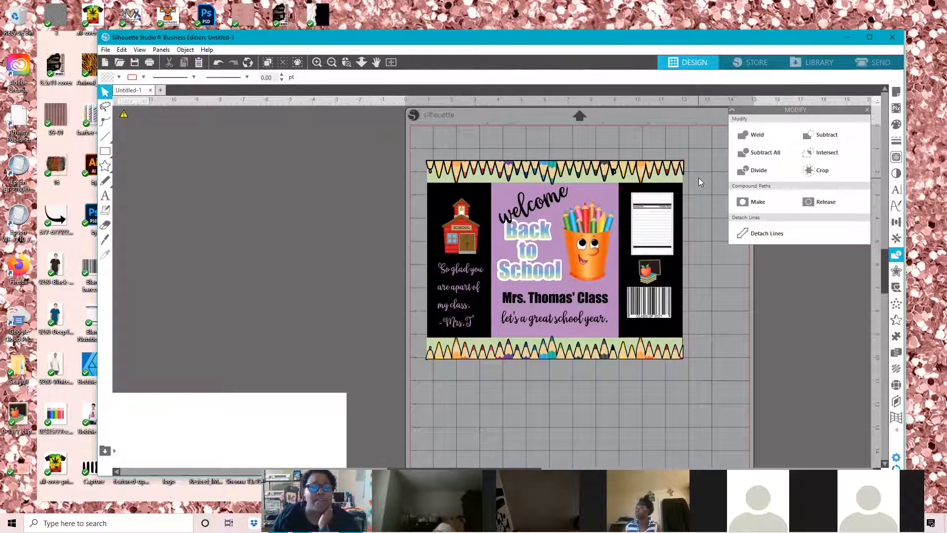
# Delete the leftover blank white rectangle outside the page
pyautogui.click(686, 358)
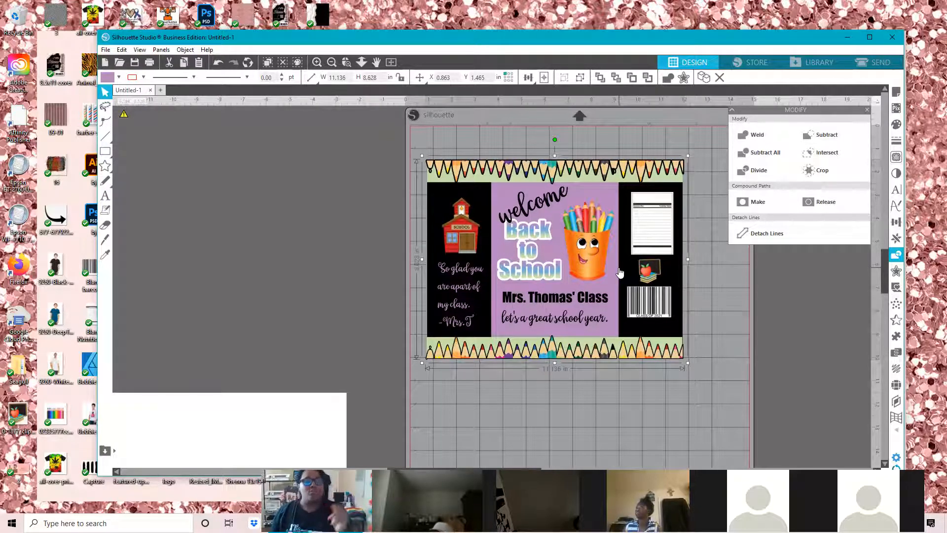
pyautogui.moveTo(309, 437); pyautogui.dragTo(312, 199)
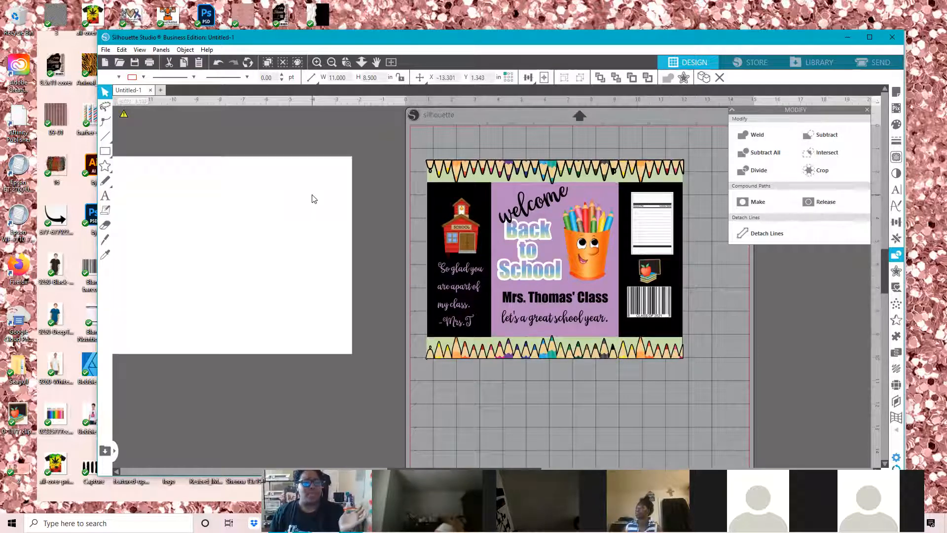
pyautogui.press('Delete')
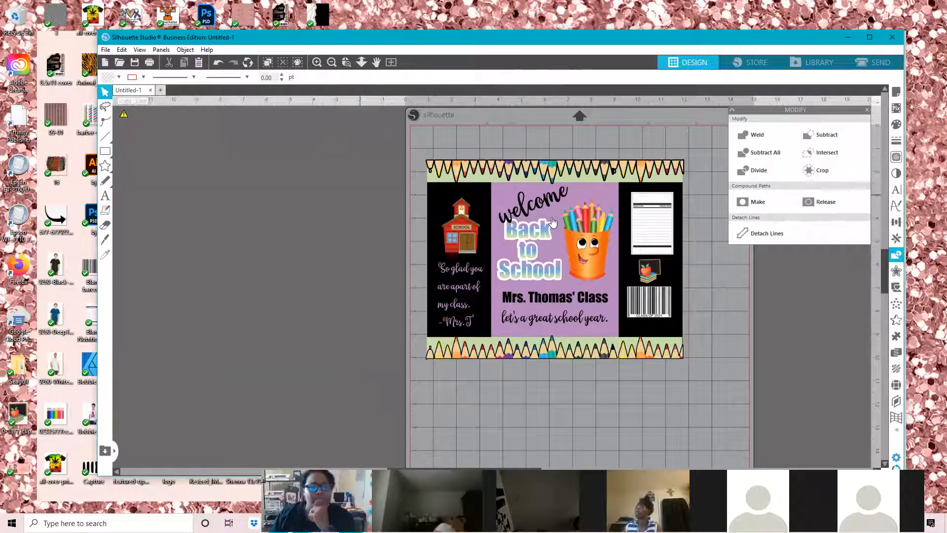
pyautogui.click(552, 221)
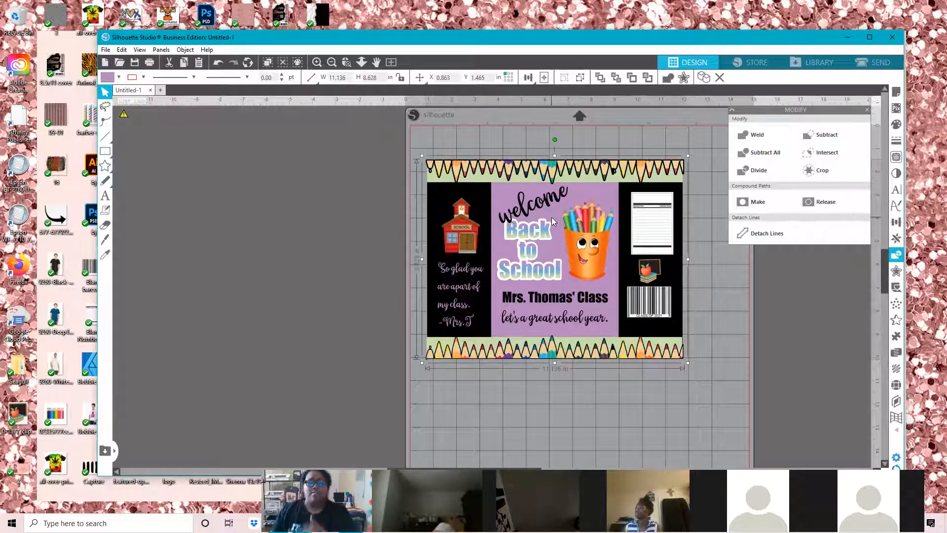
pyautogui.rightClick(551, 217)
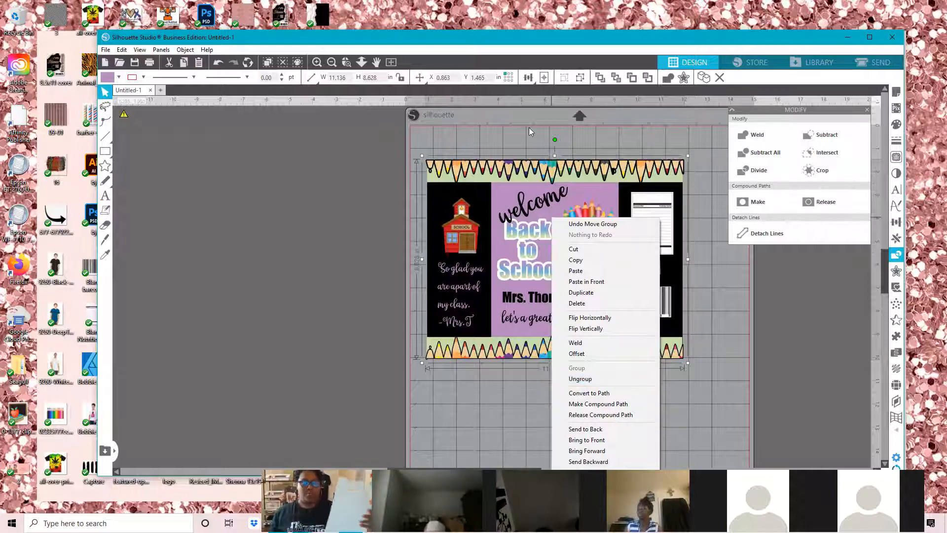
pyautogui.click(521, 143)
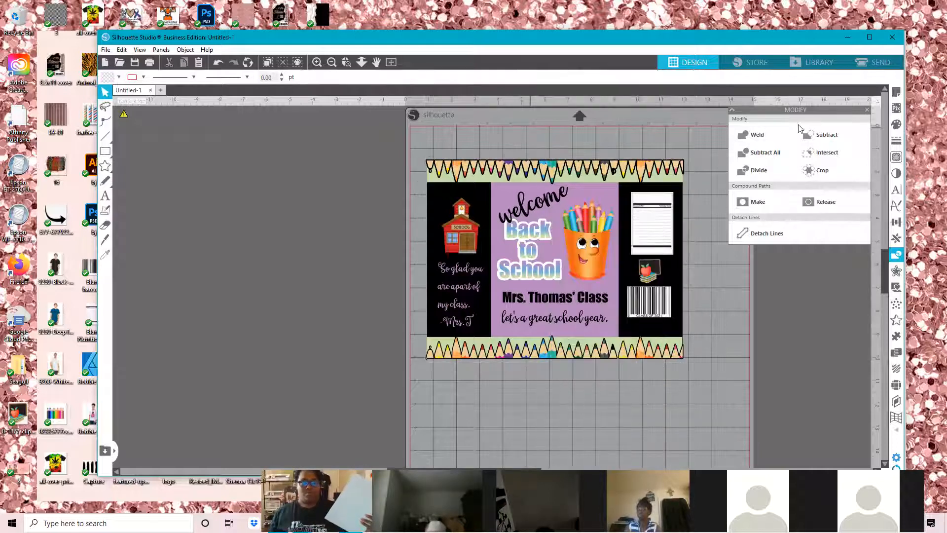
pyautogui.click(867, 110)
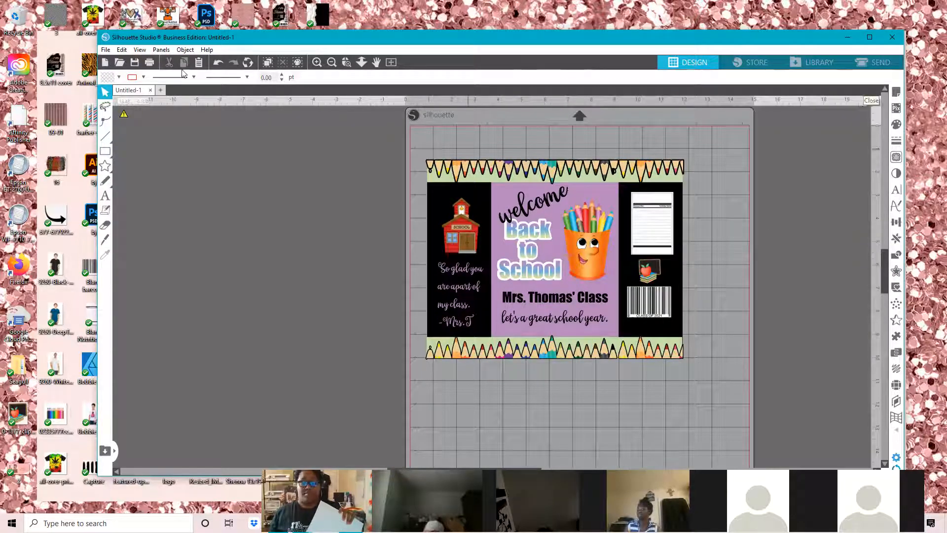
# Try to switch the Letter print page to landscape orientation twice, shifting the wrapper slightly down and to the right between attempts
pyautogui.click(896, 93)
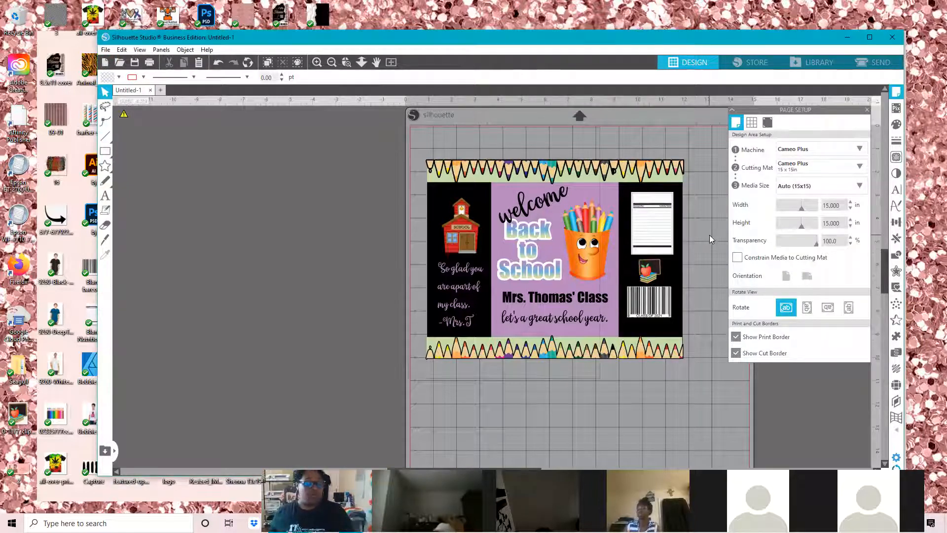
pyautogui.click(668, 216)
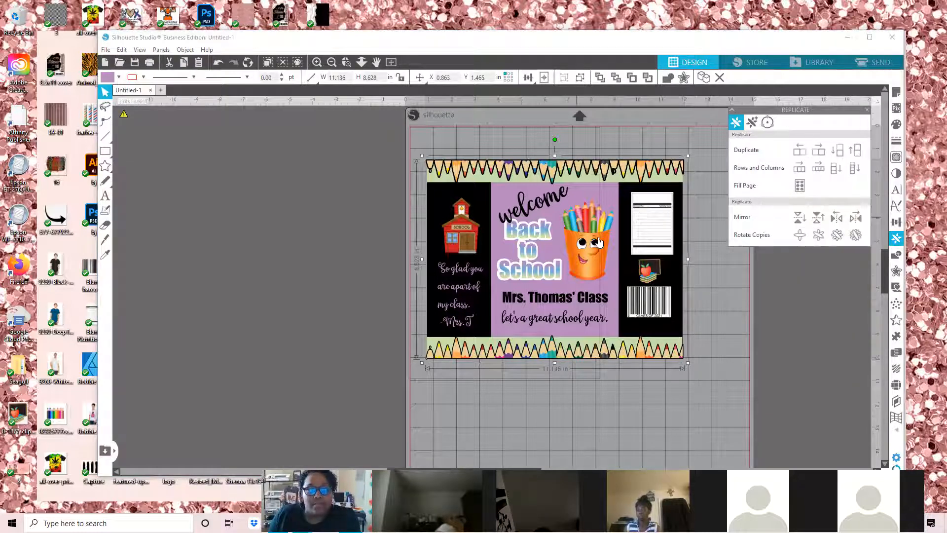
pyautogui.click(106, 50)
pyautogui.click(148, 215)
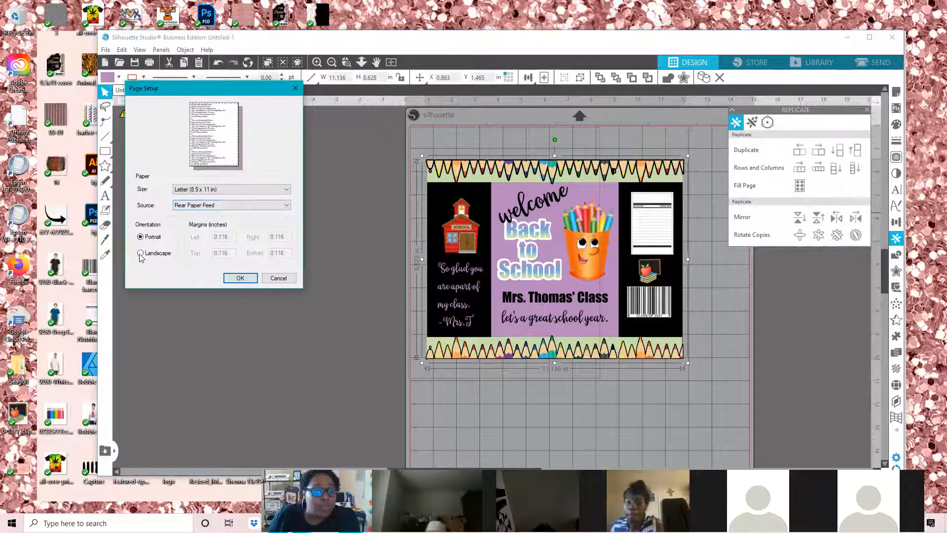
pyautogui.click(140, 254)
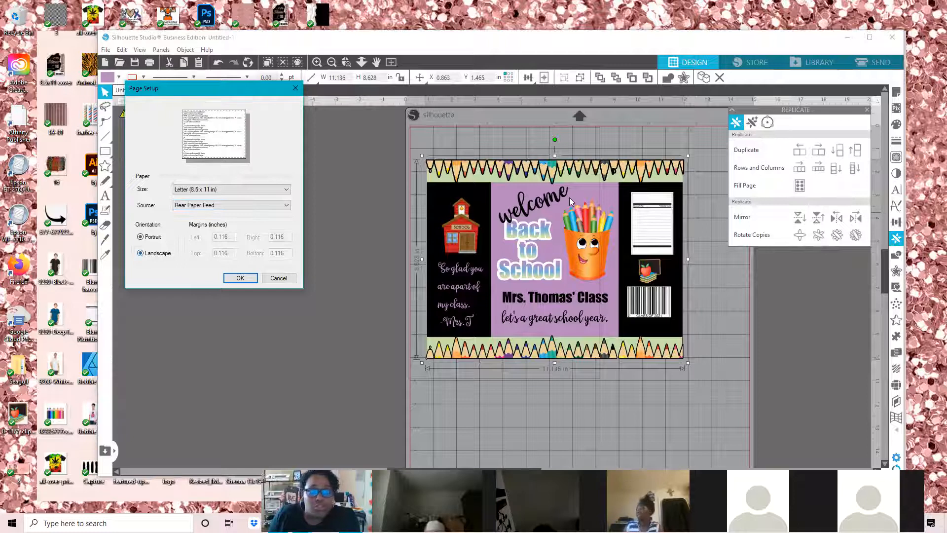
pyautogui.click(241, 278)
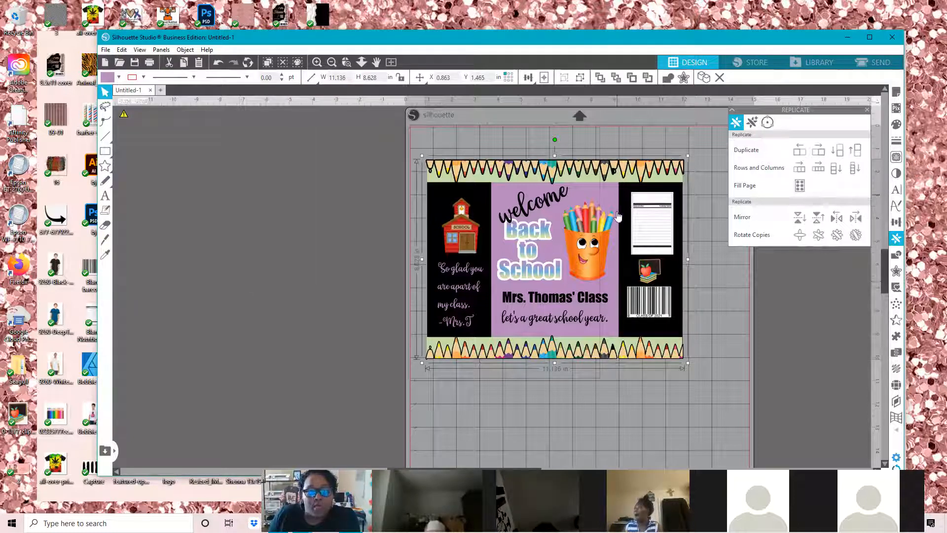
pyautogui.moveTo(615, 195); pyautogui.dragTo(639, 216)
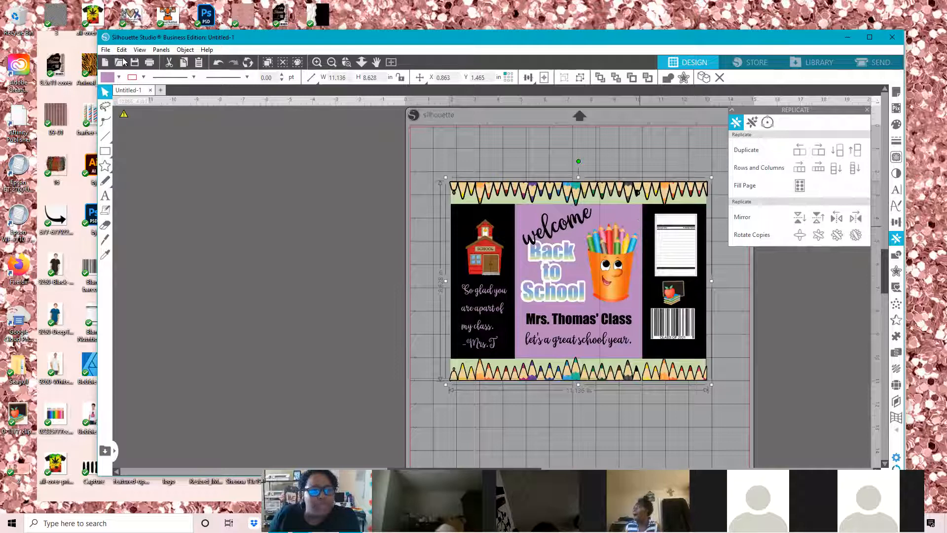
pyautogui.hotkey('alt', 'f')
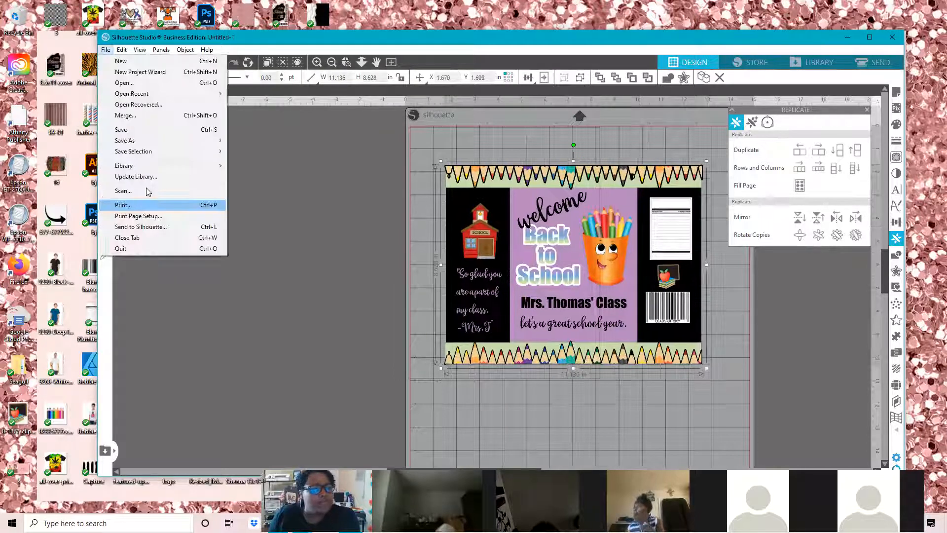
pyautogui.click(157, 218)
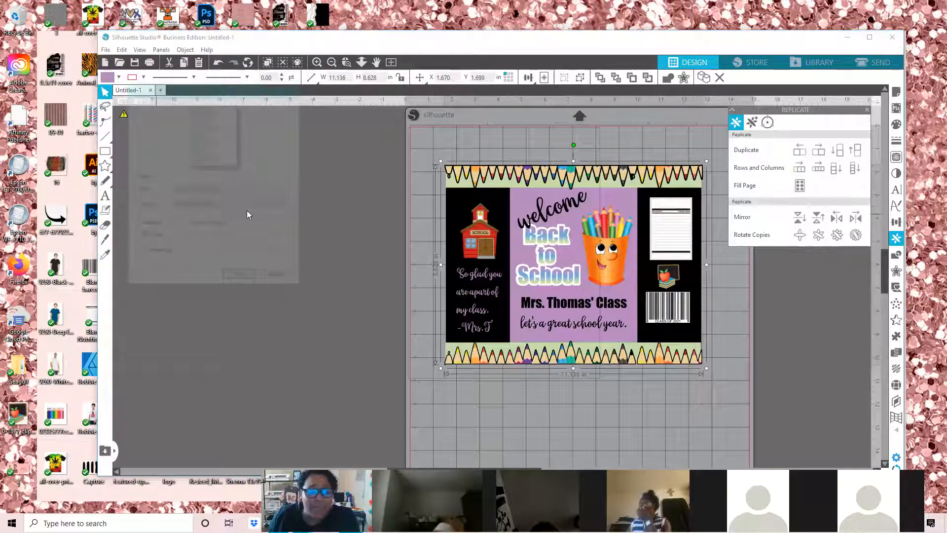
pyautogui.click(140, 254)
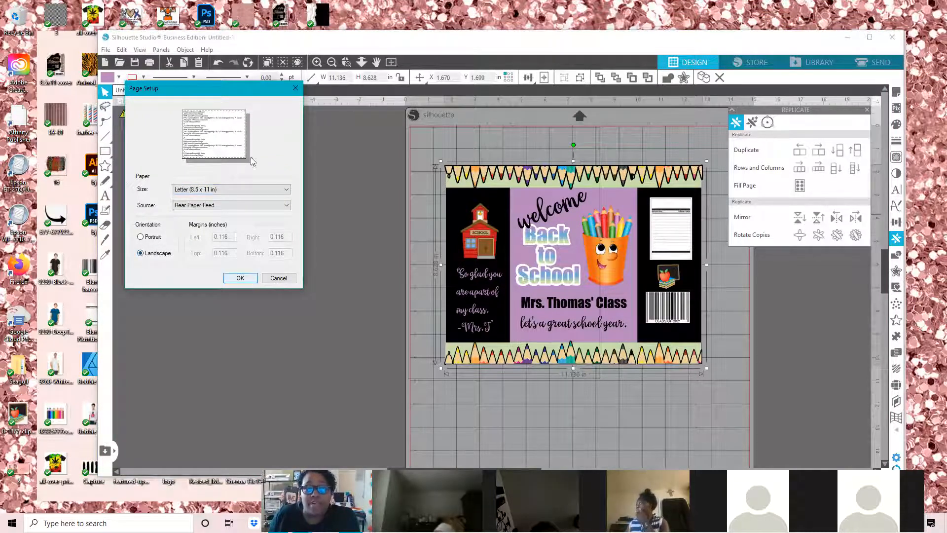
pyautogui.click(240, 278)
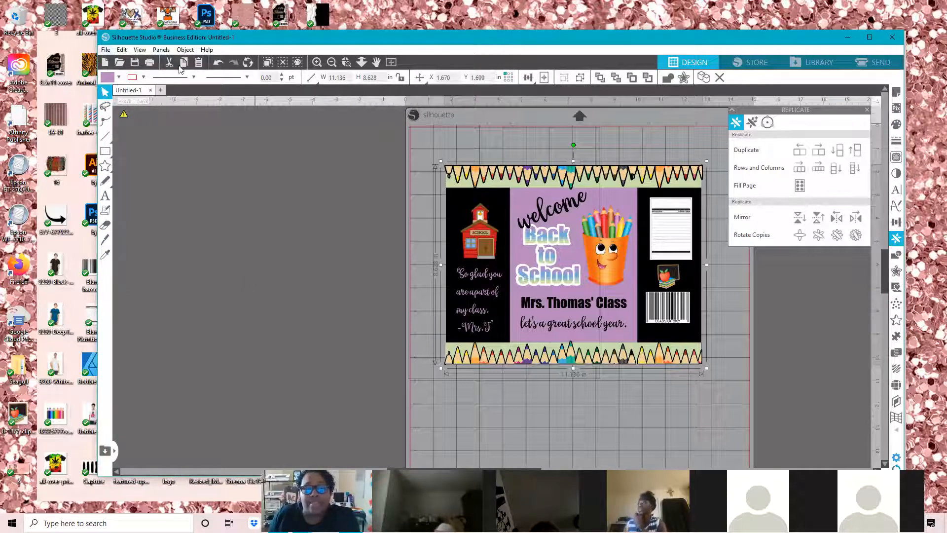
# Make a rotated upright copy of the wrapper, place it in the page's upper-left corner, and move the original off to the right
pyautogui.click(802, 236)
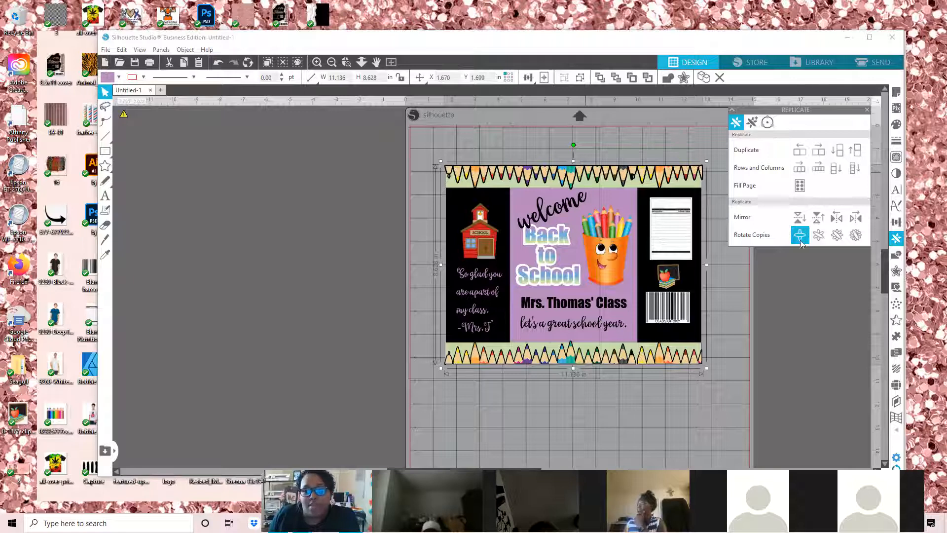
pyautogui.moveTo(628, 215); pyautogui.dragTo(560, 207)
pyautogui.moveTo(686, 224); pyautogui.dragTo(857, 224)
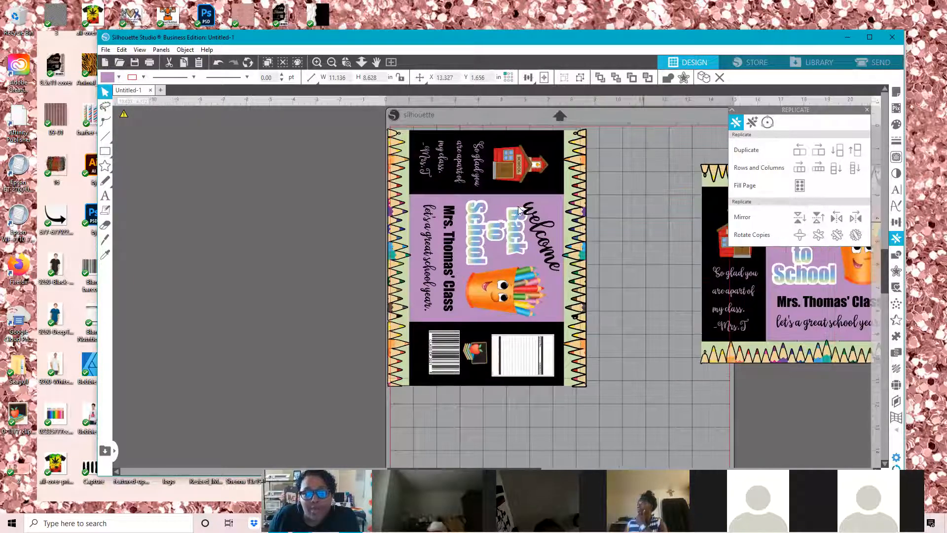
pyautogui.moveTo(505, 207); pyautogui.dragTo(513, 204)
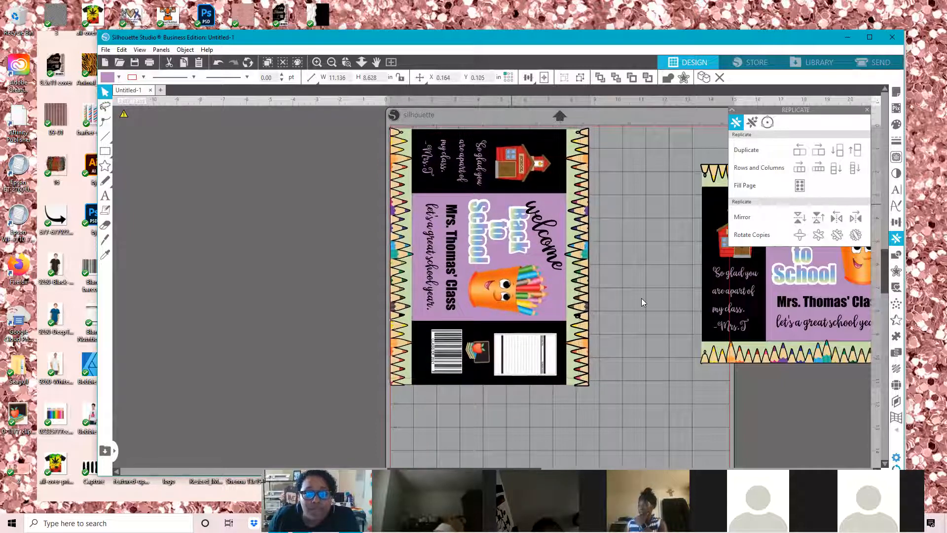
# Undo the last placements of the rotated wrapper and position it at about X 0.121, Y 0.083 in
pyautogui.hotkey('ctrl', 'z')
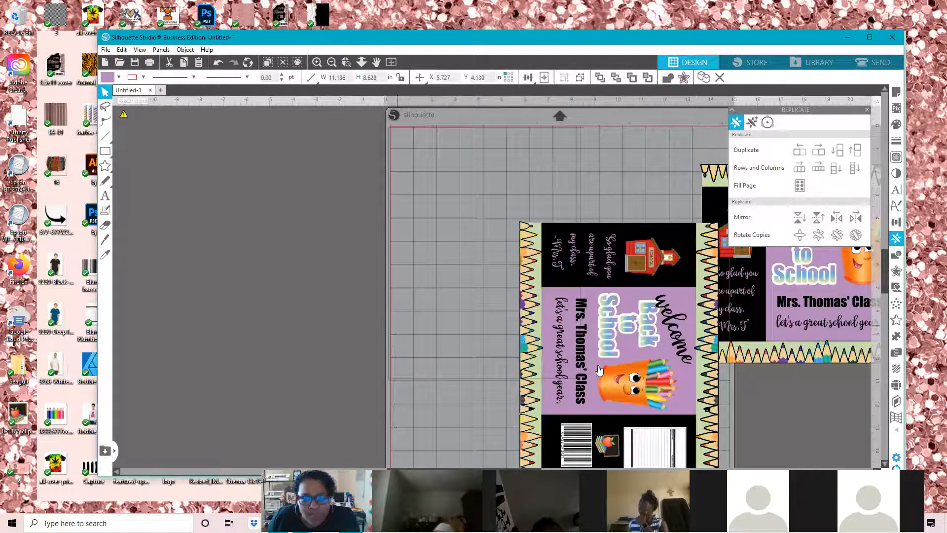
pyautogui.click(443, 381)
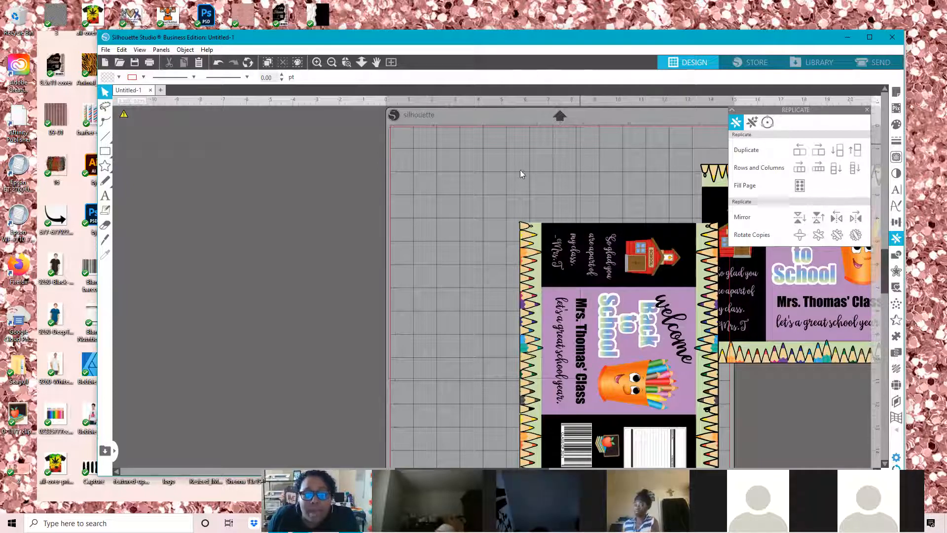
pyautogui.hotkey('ctrl', 'z')
pyautogui.moveTo(532, 179); pyautogui.dragTo(511, 172)
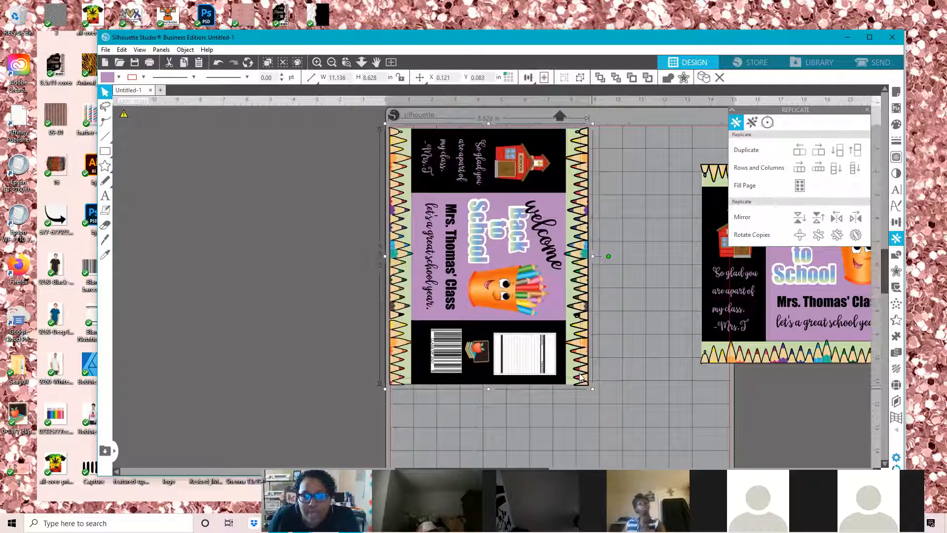
# Resize the rotated wrapper to about 10.71 by 8.23 in and seat it inside the print border at about X 0.121, Y 0.147 in
pyautogui.moveTo(581, 376); pyautogui.dragTo(584, 379)
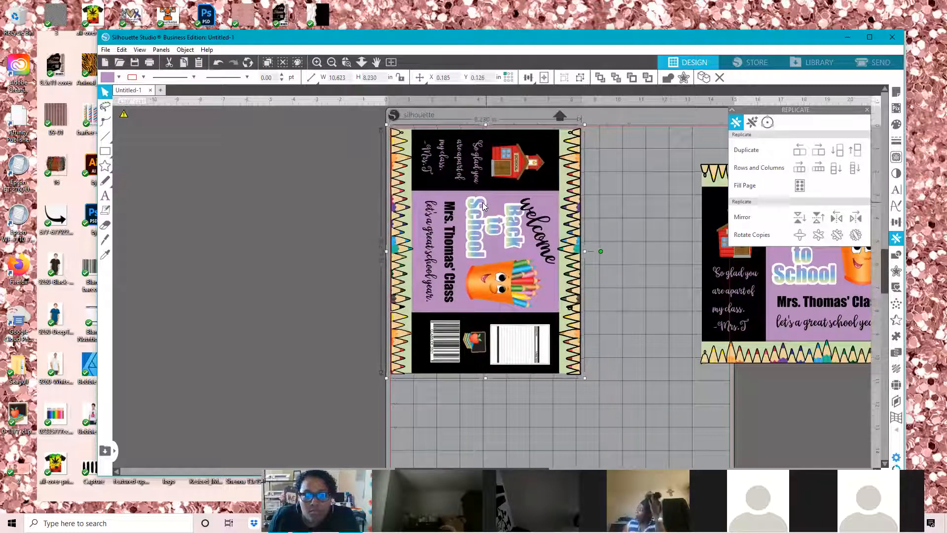
pyautogui.moveTo(487, 202); pyautogui.dragTo(485, 203)
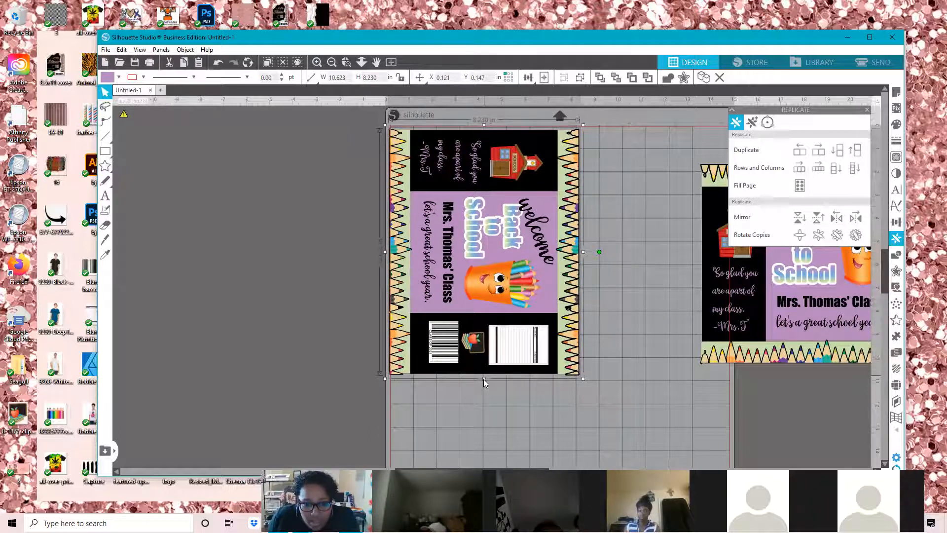
pyautogui.moveTo(484, 379); pyautogui.dragTo(483, 381)
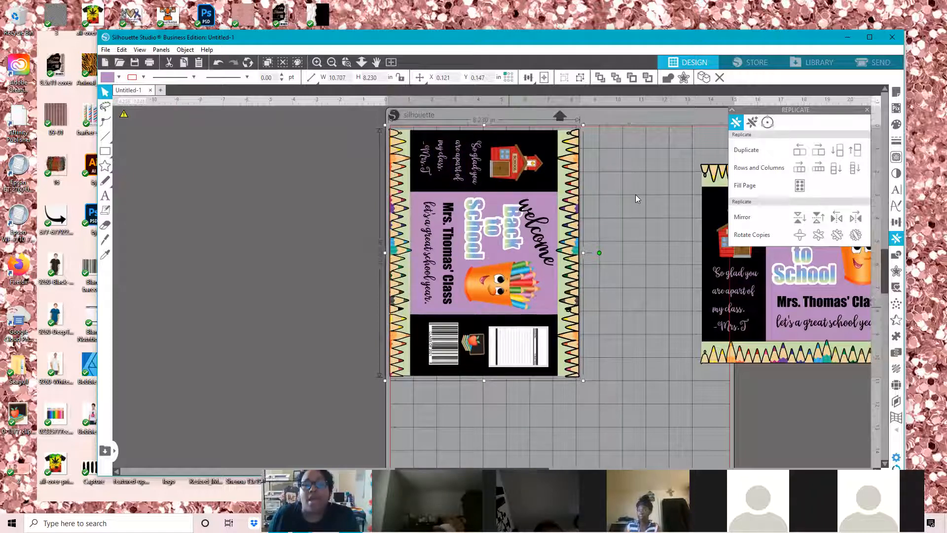
pyautogui.click(620, 191)
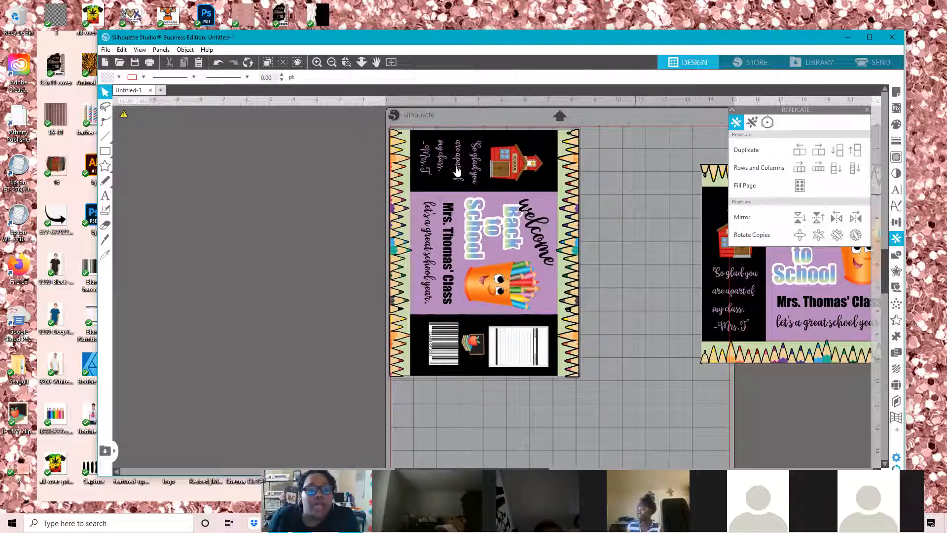
# Open the print preview and check how the rotated wrapper fits on the page
pyautogui.click(105, 49)
pyautogui.click(143, 205)
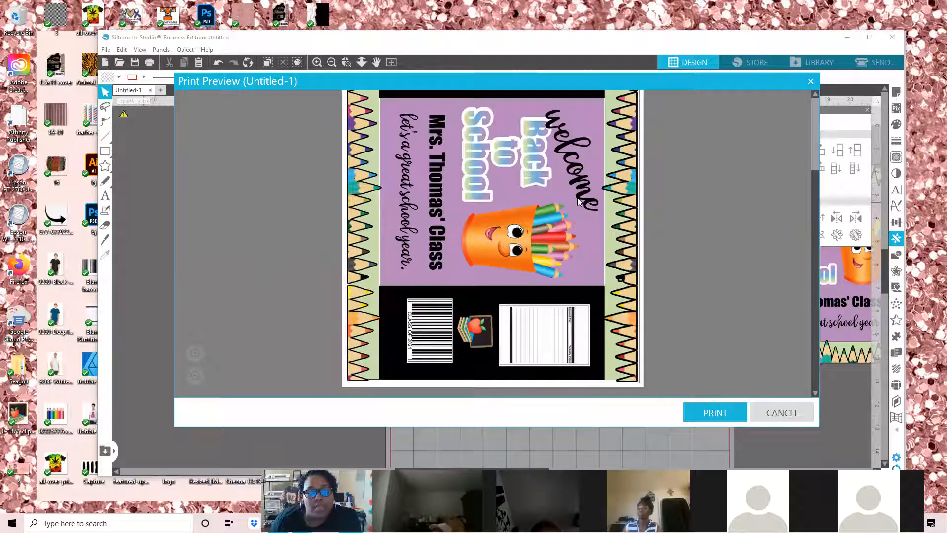
pyautogui.scroll(-3, 578, 200)
pyautogui.scroll(3, 578, 200)
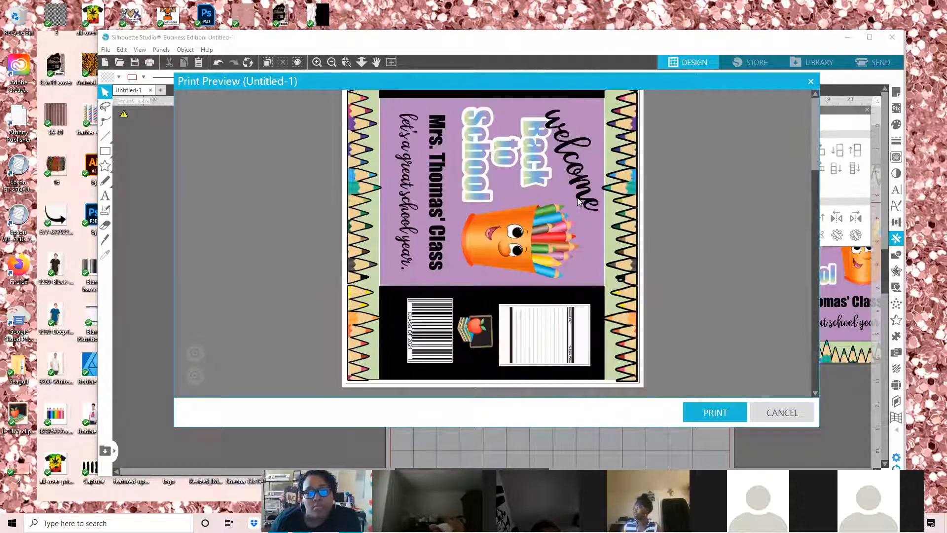
pyautogui.scroll(3, 579, 200)
pyautogui.scroll(-3, 577, 198)
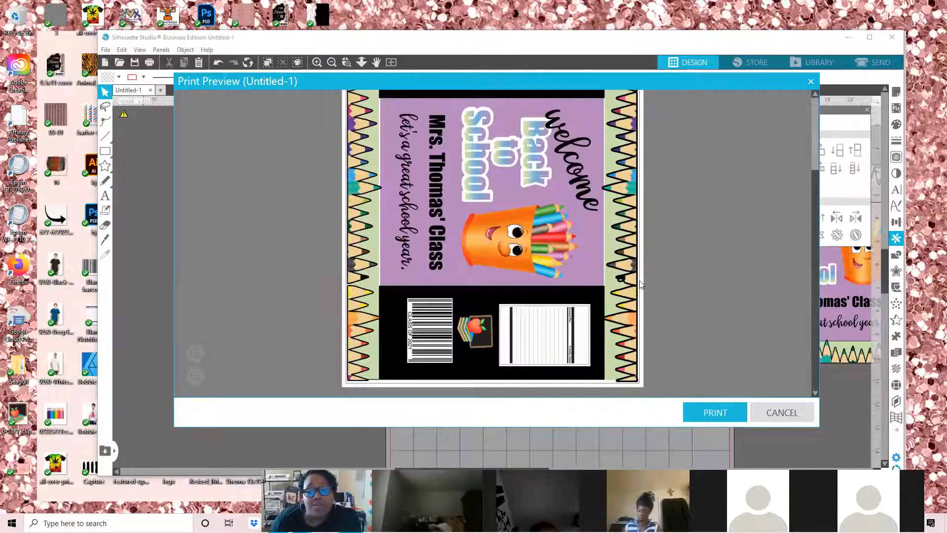
# Proceed to printing, choose HP Smart Printing as the printer, and open its preferences
pyautogui.click(716, 412)
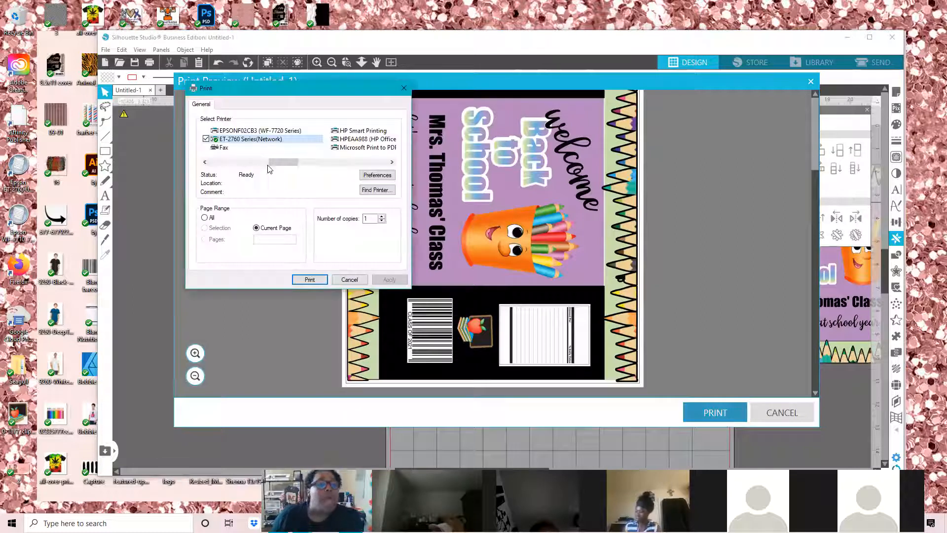
pyautogui.moveTo(296, 162); pyautogui.dragTo(350, 132)
pyautogui.click(349, 131)
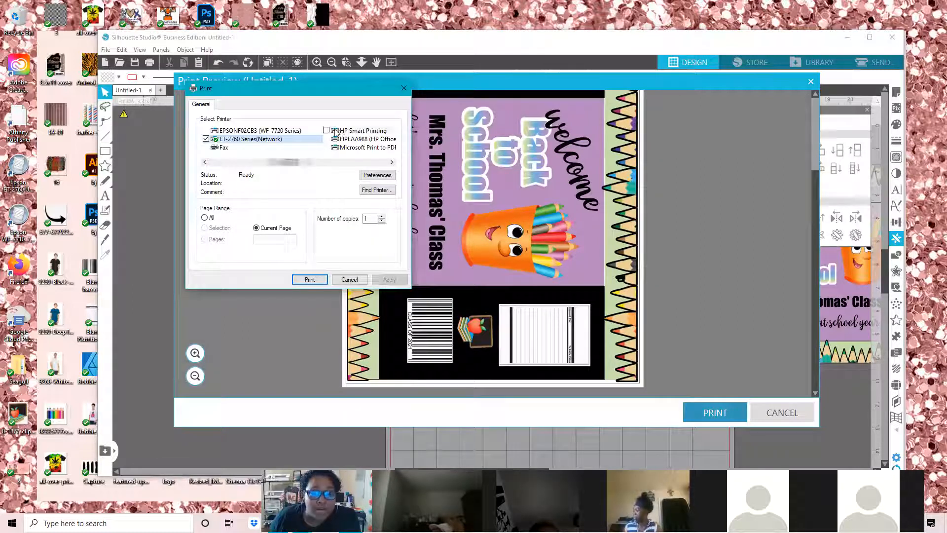
pyautogui.click(380, 176)
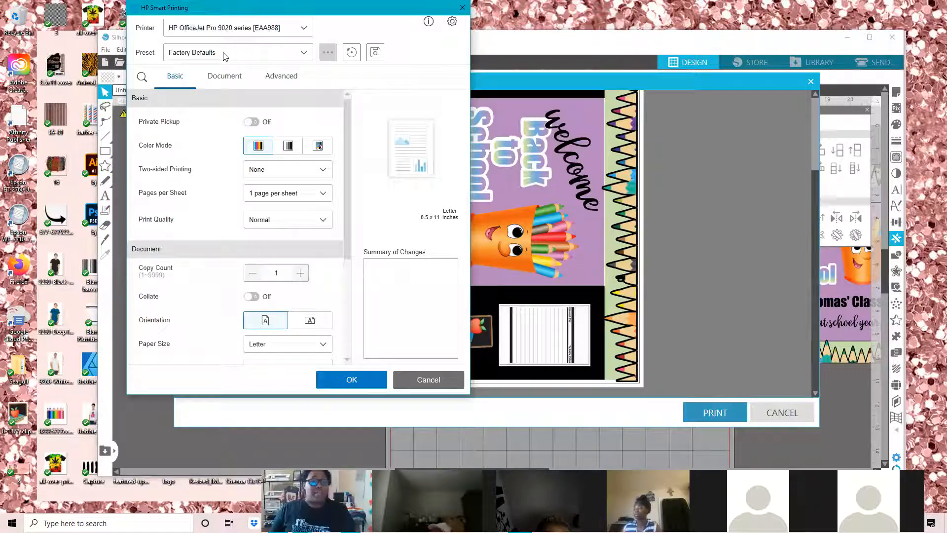
# Review the basic, document and advanced printing preferences for the HP OfficeJet Pro 9020 printer
pyautogui.scroll(-2, 289, 265)
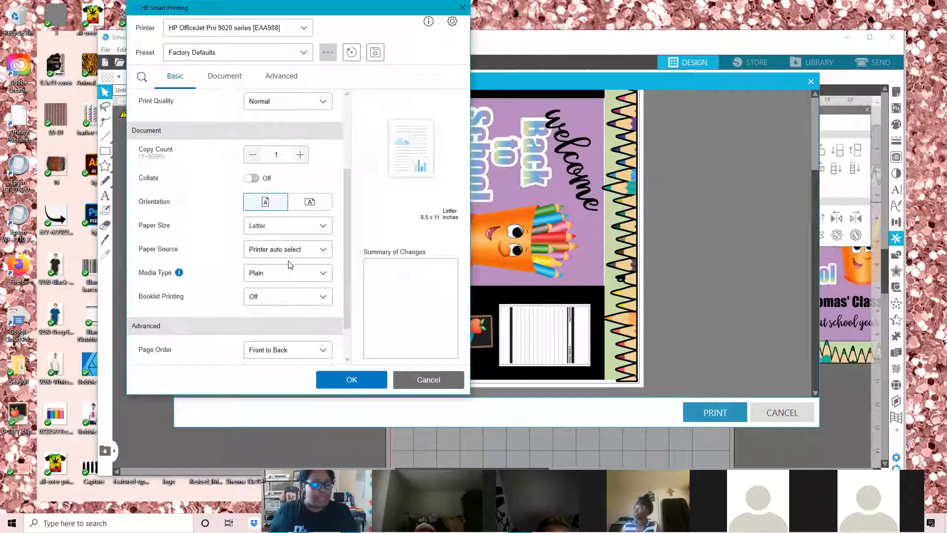
pyautogui.scroll(-1, 290, 265)
pyautogui.scroll(3, 289, 222)
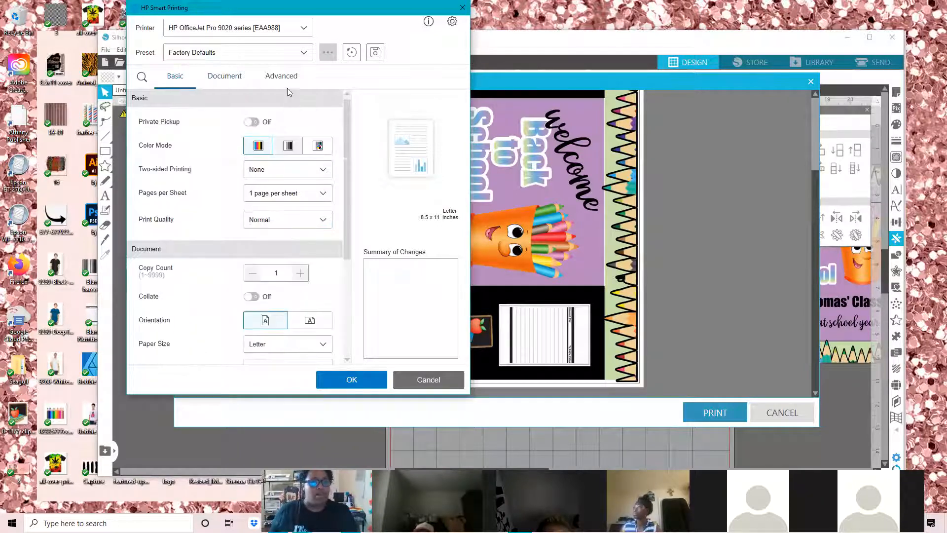
pyautogui.scroll(-3, 316, 207)
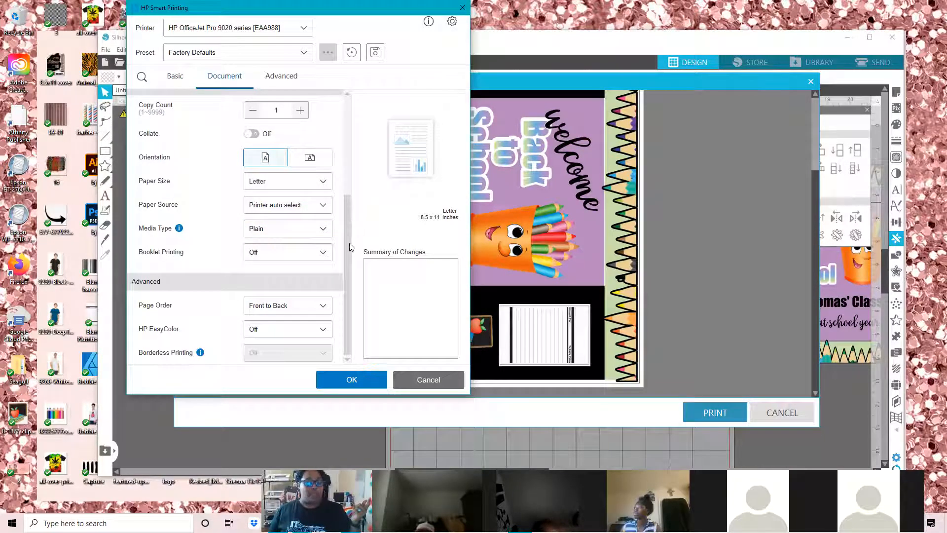
pyautogui.scroll(3, 349, 110)
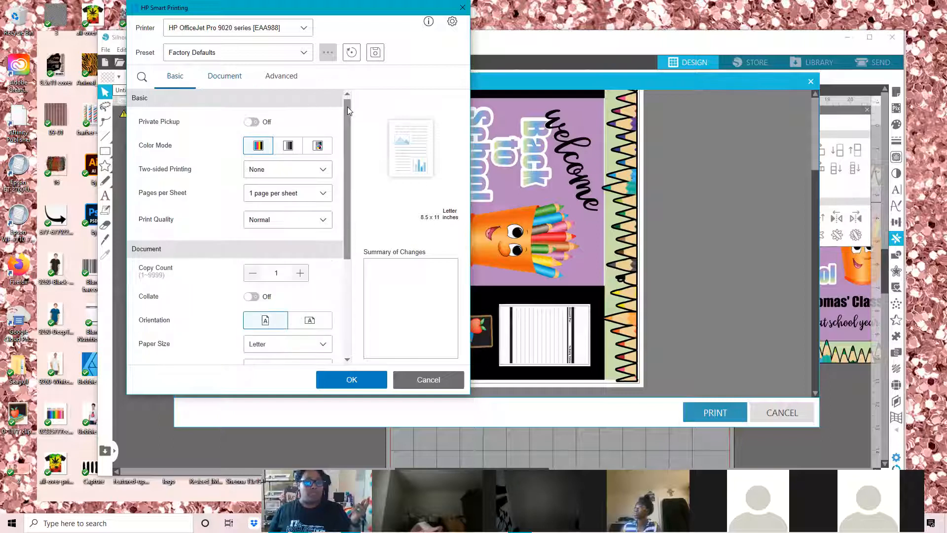
pyautogui.click(275, 80)
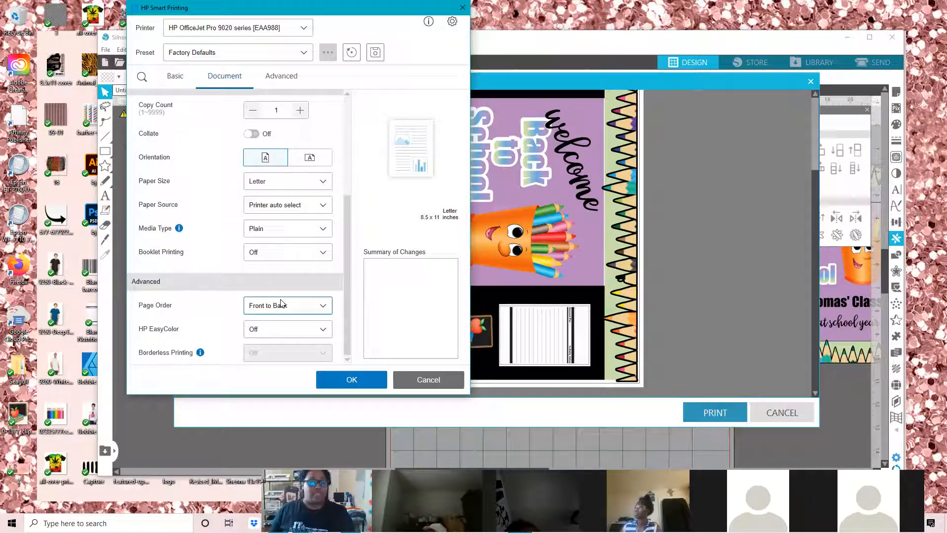
pyautogui.scroll(3, 279, 153)
pyautogui.click(289, 84)
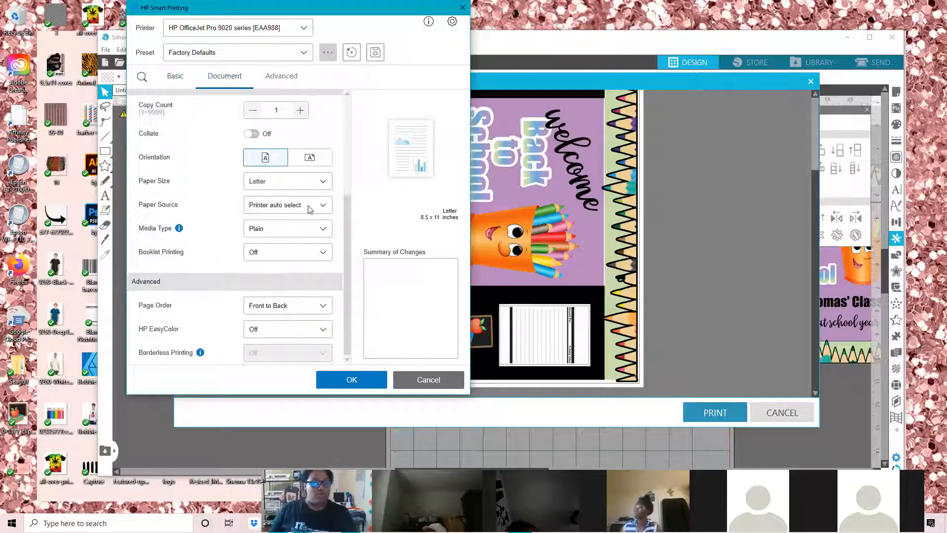
pyautogui.scroll(3, 310, 235)
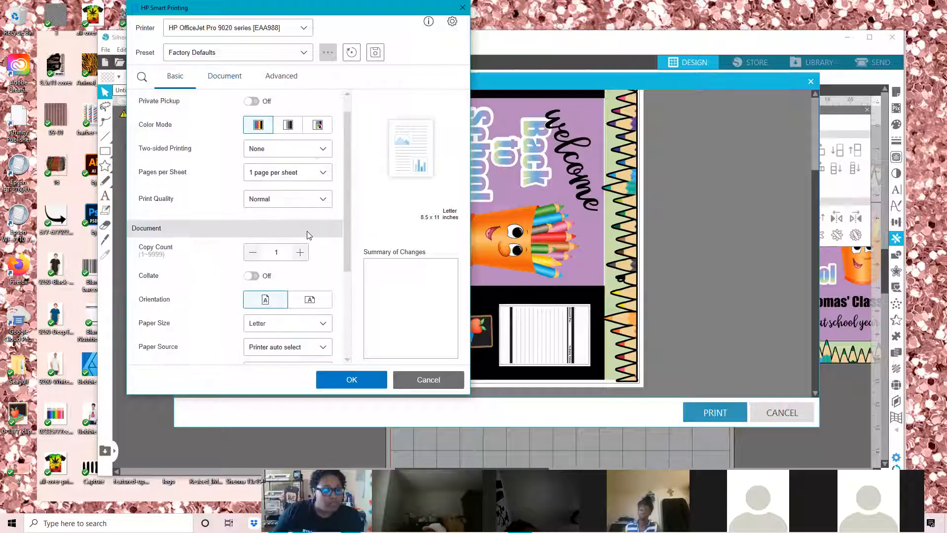
pyautogui.scroll(1, 310, 235)
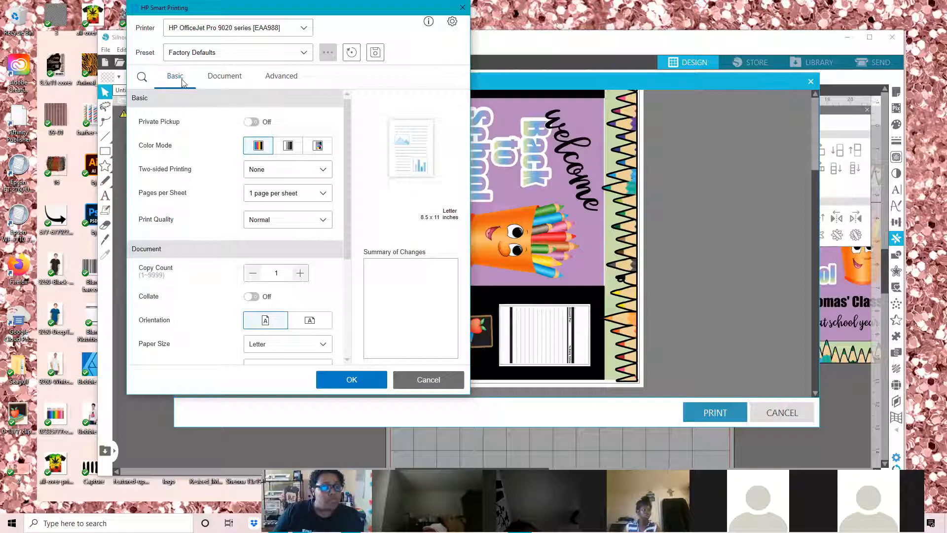
pyautogui.click(281, 76)
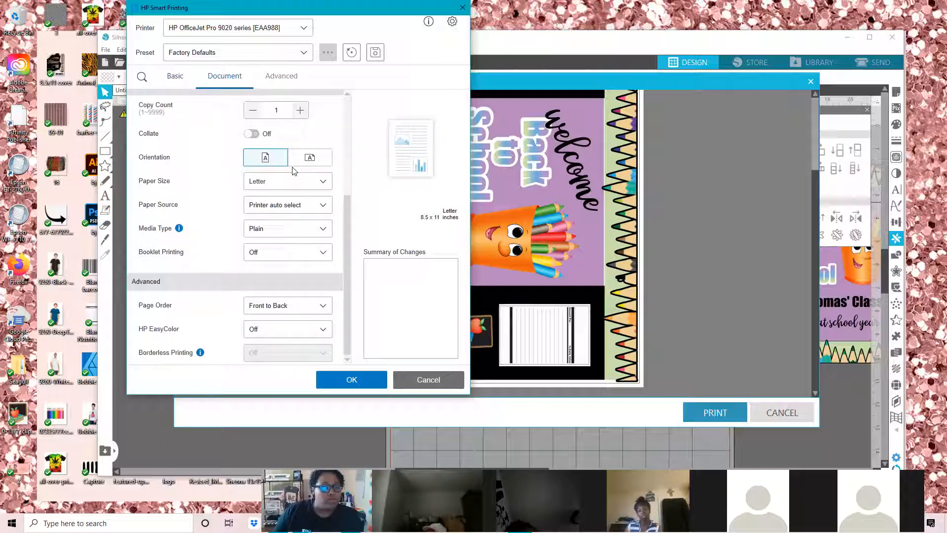
# Check the paper size choices, keep Letter, and set the paper source to Tray 2
pyautogui.click(295, 187)
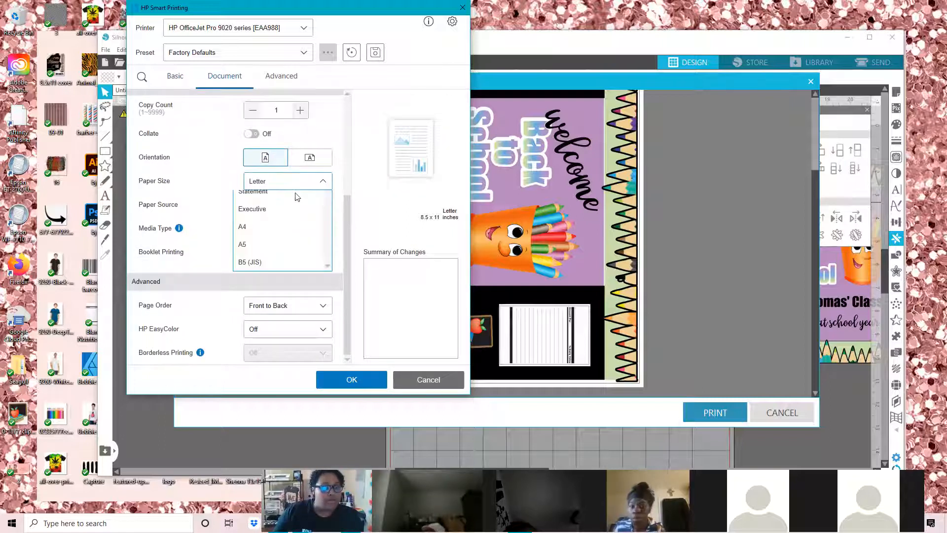
pyautogui.press('Escape')
pyautogui.click(297, 208)
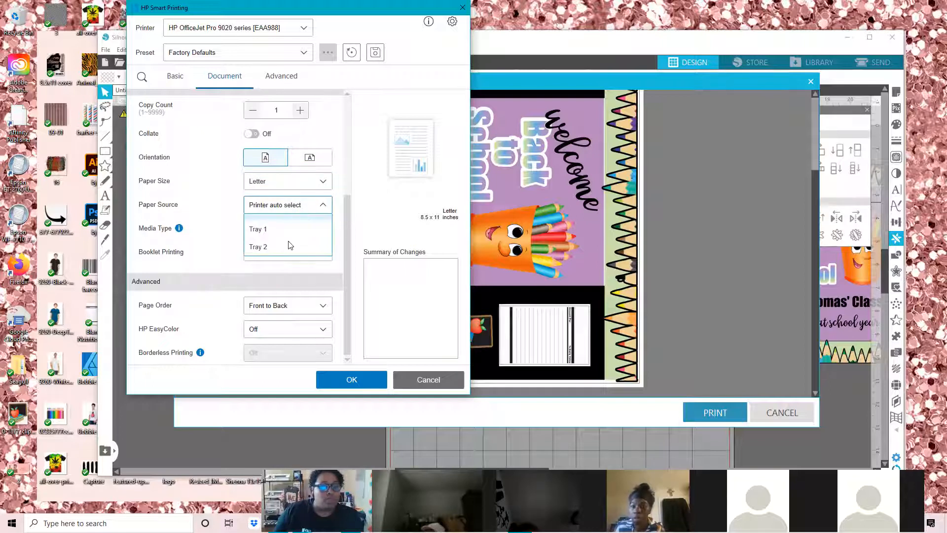
pyautogui.click(293, 245)
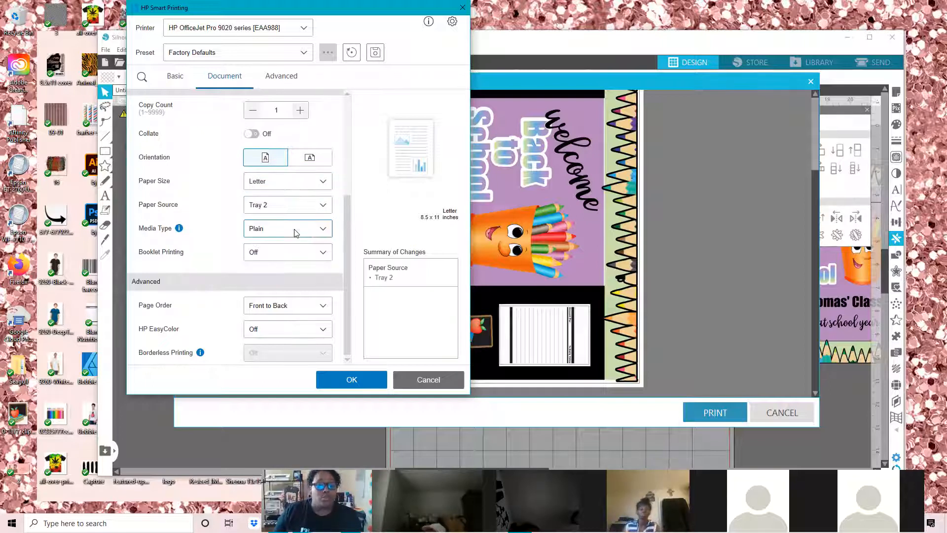
# Set the media type to HP Glossy Brochure or Professional Paper and print the current page
pyautogui.click(294, 239)
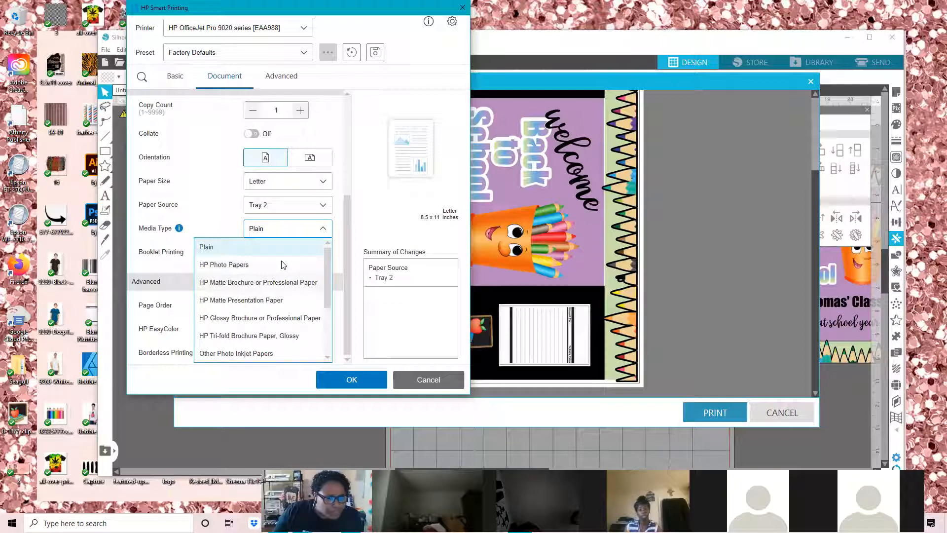
pyautogui.click(297, 319)
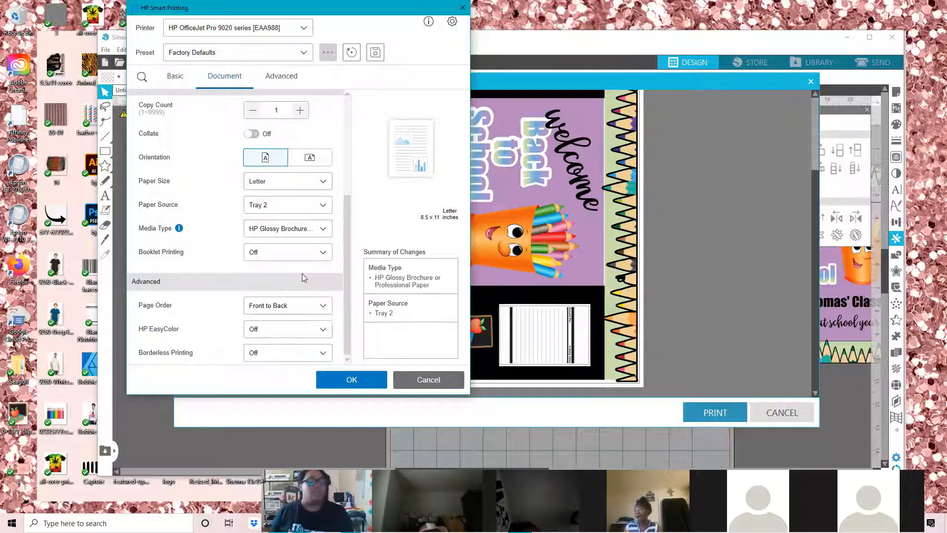
pyautogui.click(351, 380)
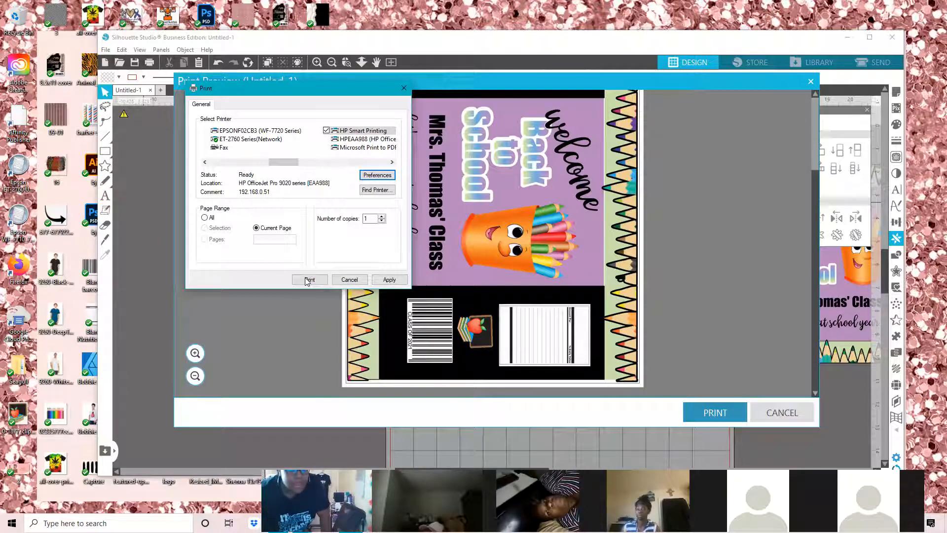
pyautogui.click(308, 279)
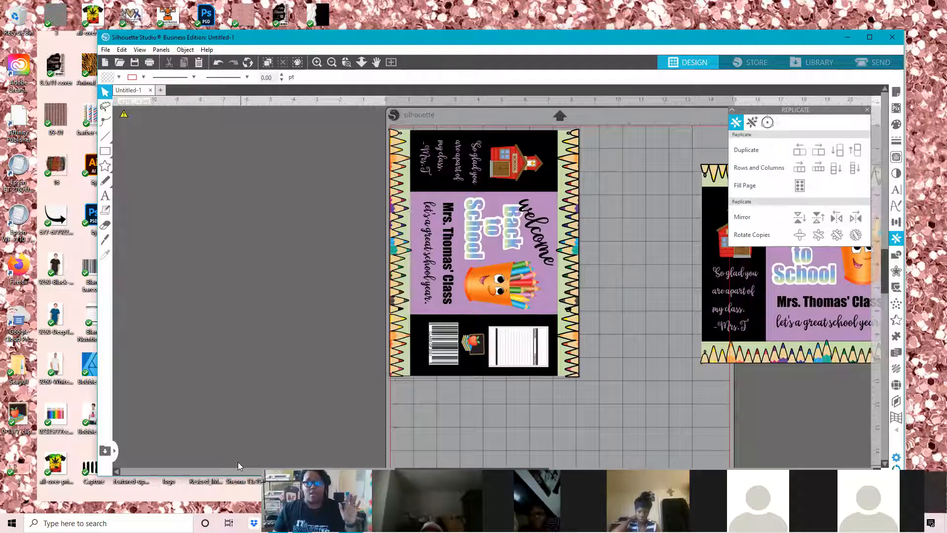
pyautogui.moveTo(250, 465); pyautogui.dragTo(763, 158)
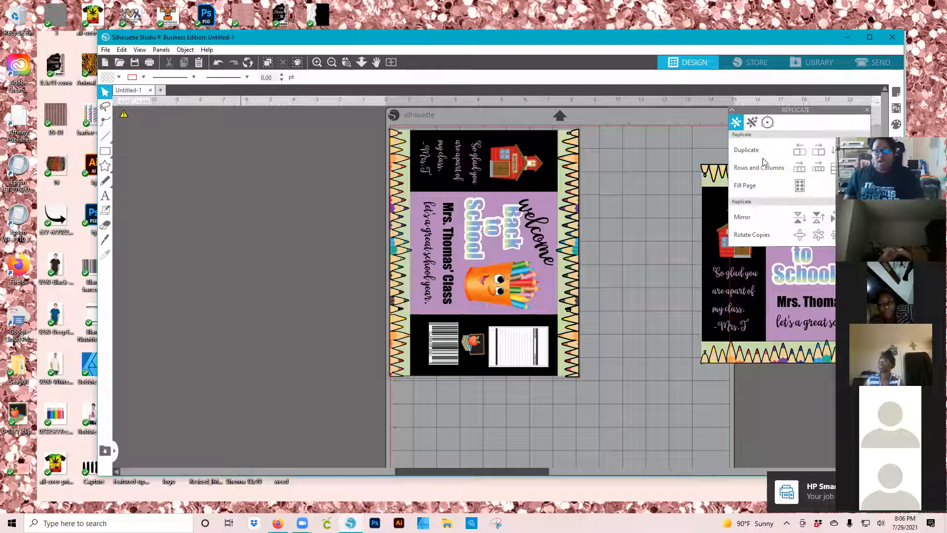
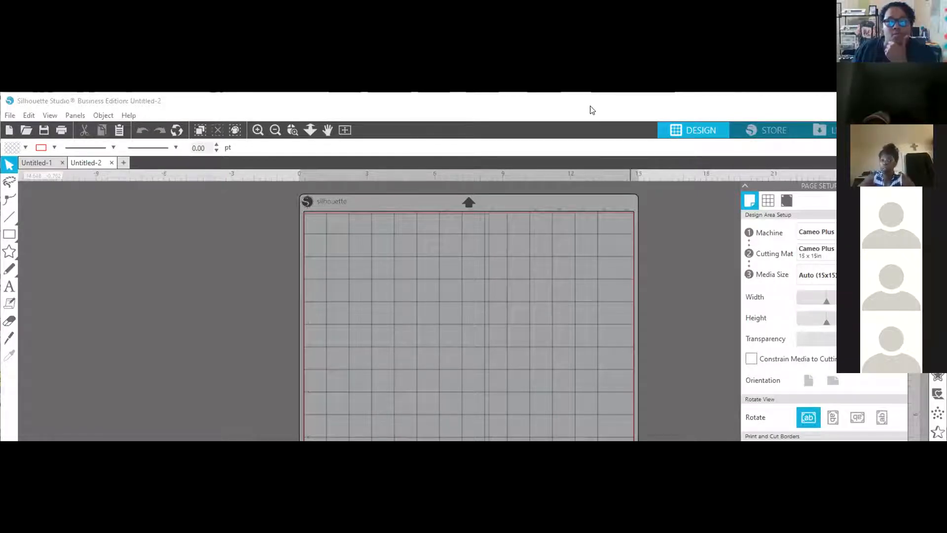
pyautogui.click(592, 110)
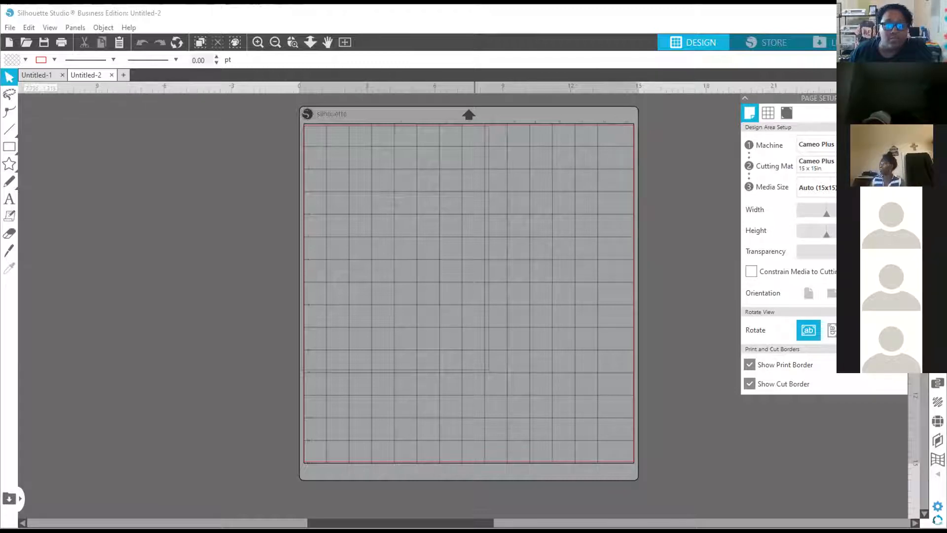
pyautogui.scroll(1, 468, 164)
pyautogui.scroll(-1, 467, 164)
pyautogui.scroll(1, 468, 164)
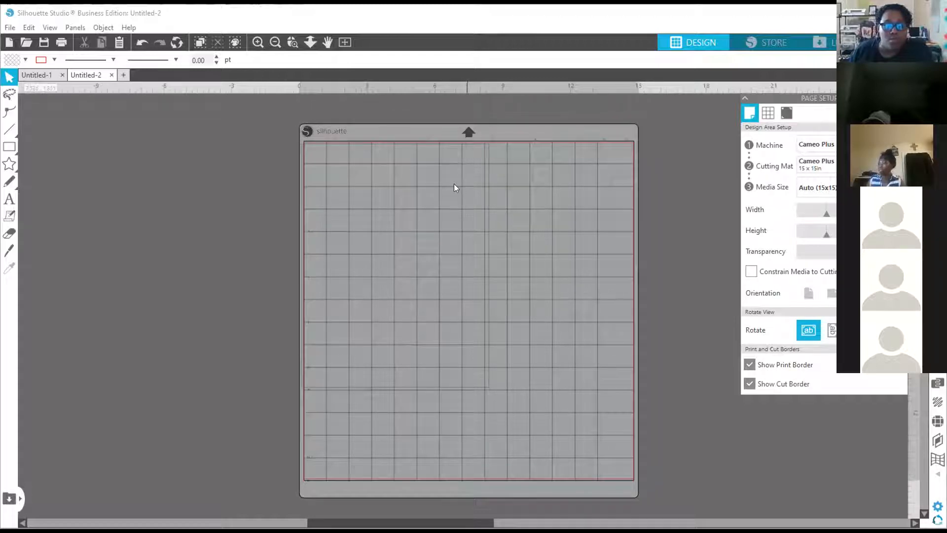
pyautogui.scroll(-1, 422, 242)
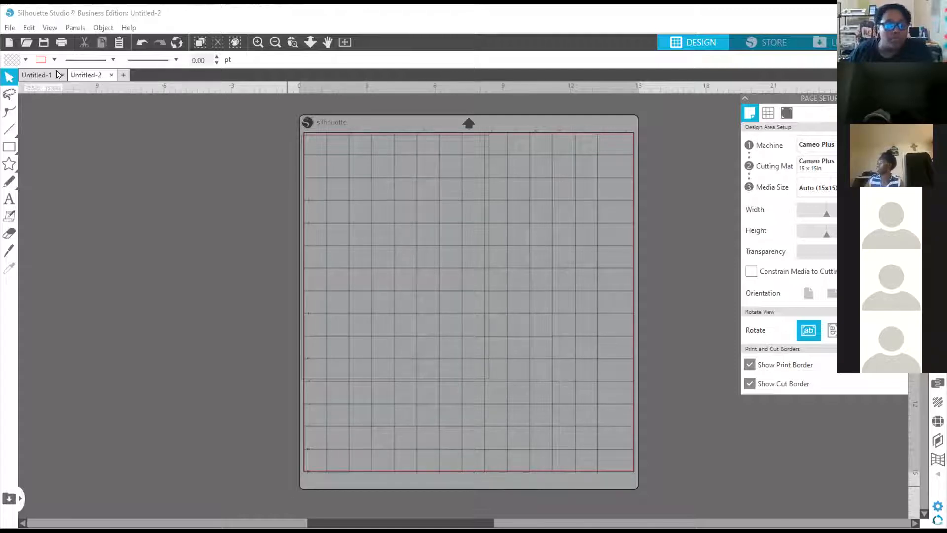
# Browse the design library, clearing the chip search to look through all files
pyautogui.click(10, 202)
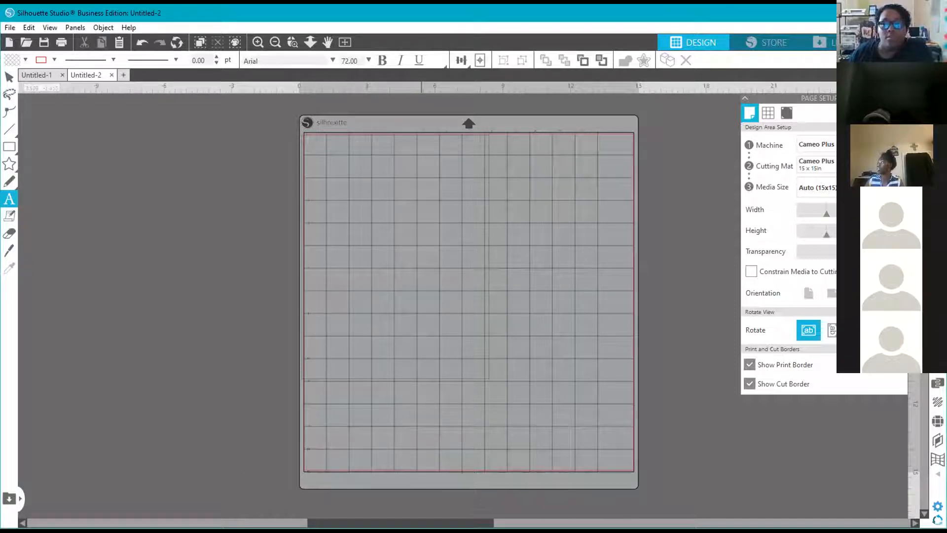
pyautogui.click(827, 47)
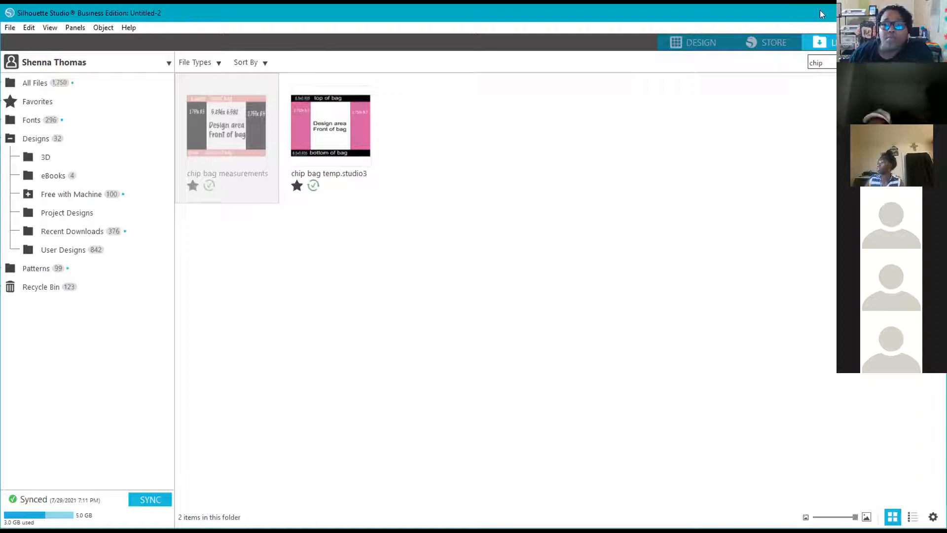
pyautogui.click(716, 39)
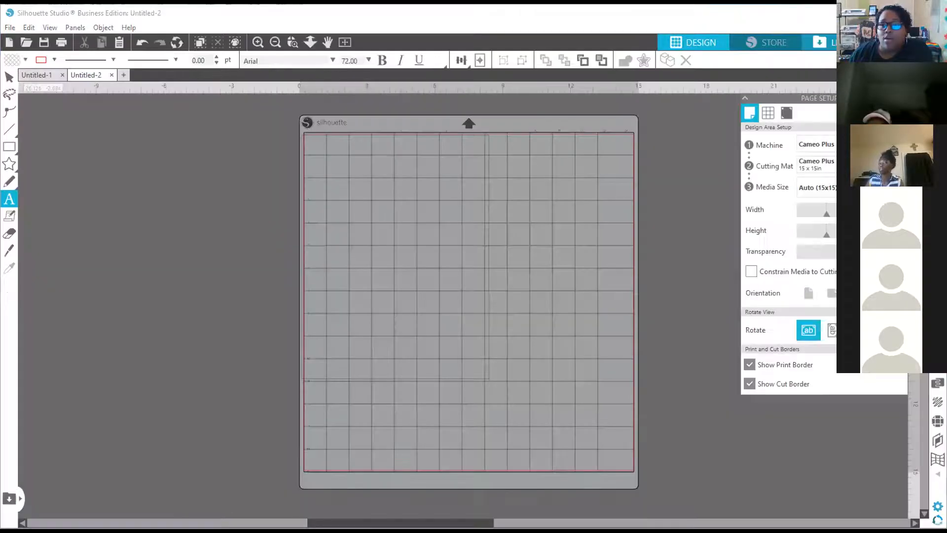
pyautogui.click(823, 43)
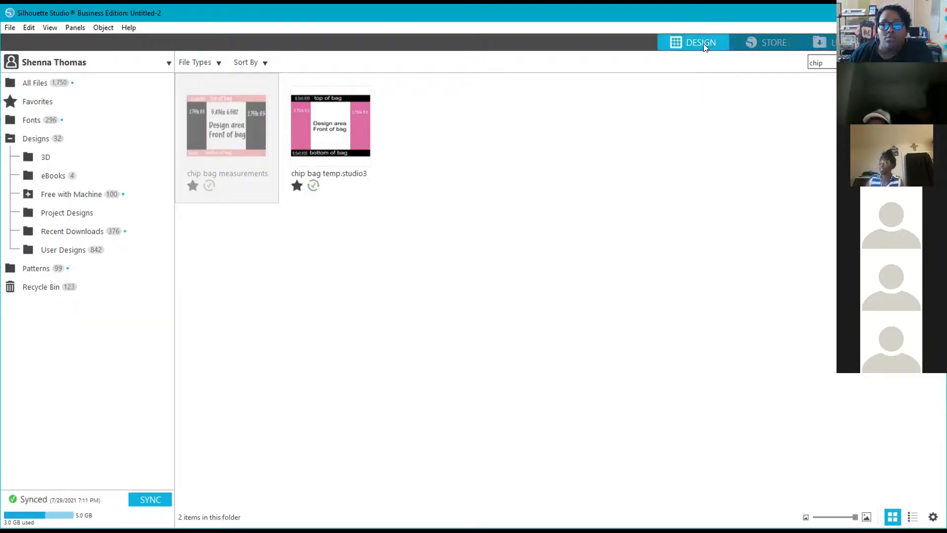
pyautogui.click(705, 47)
pyautogui.click(43, 78)
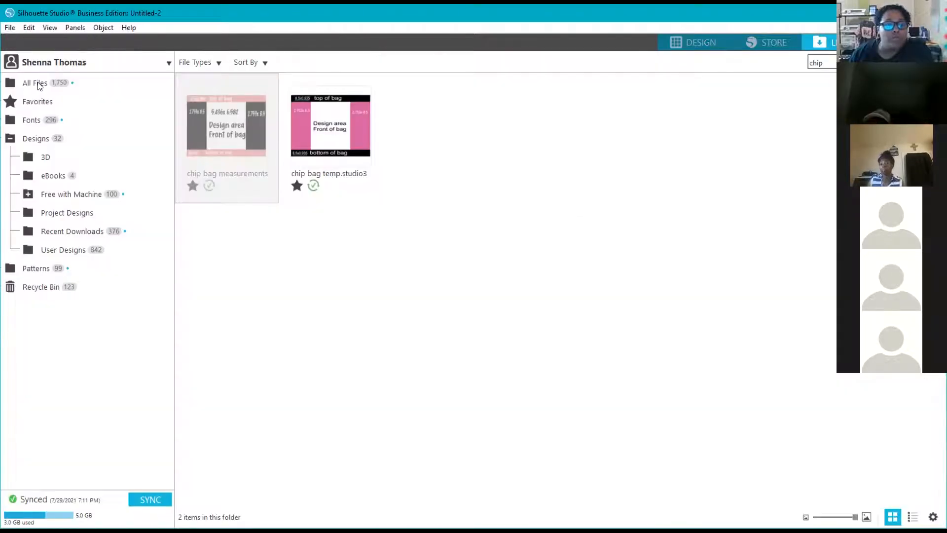
pyautogui.click(39, 85)
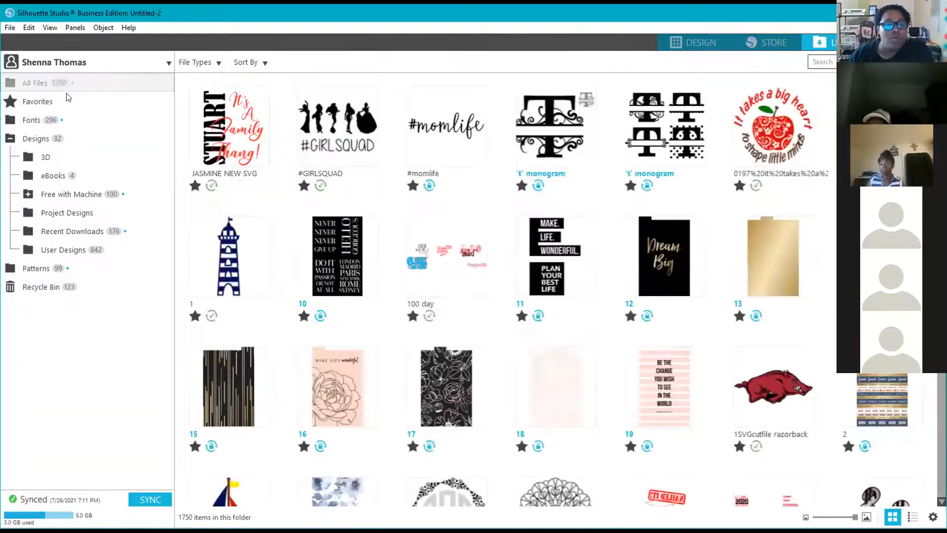
pyautogui.scroll(-3, 483, 154)
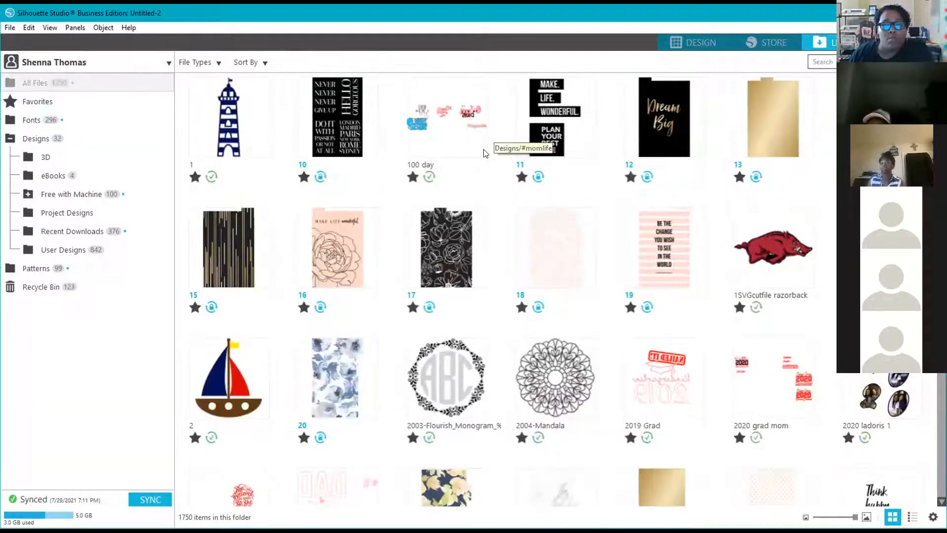
pyautogui.scroll(-6, 483, 153)
pyautogui.scroll(-6, 483, 154)
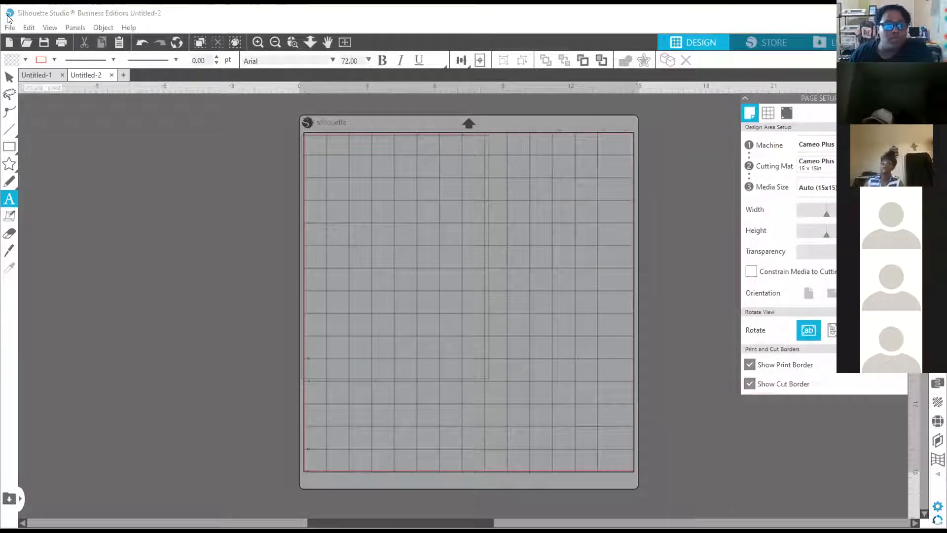
# Merge the full_color_tiger_t_w_type logo from the Desktop, enlarge it to about 16.69 by 13.79 in, and move it to about X -0.128, Y 0.794 in
pyautogui.click(10, 30)
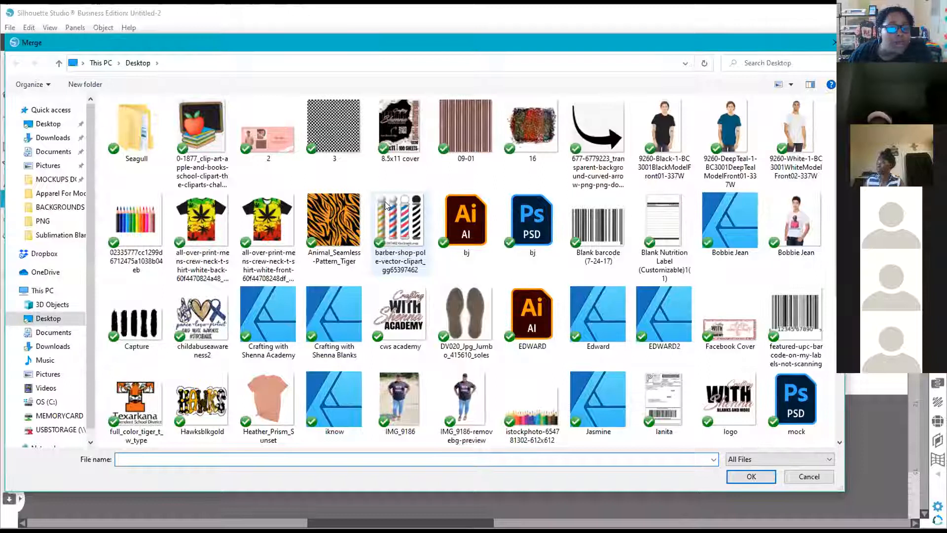
pyautogui.scroll(-5, 153, 289)
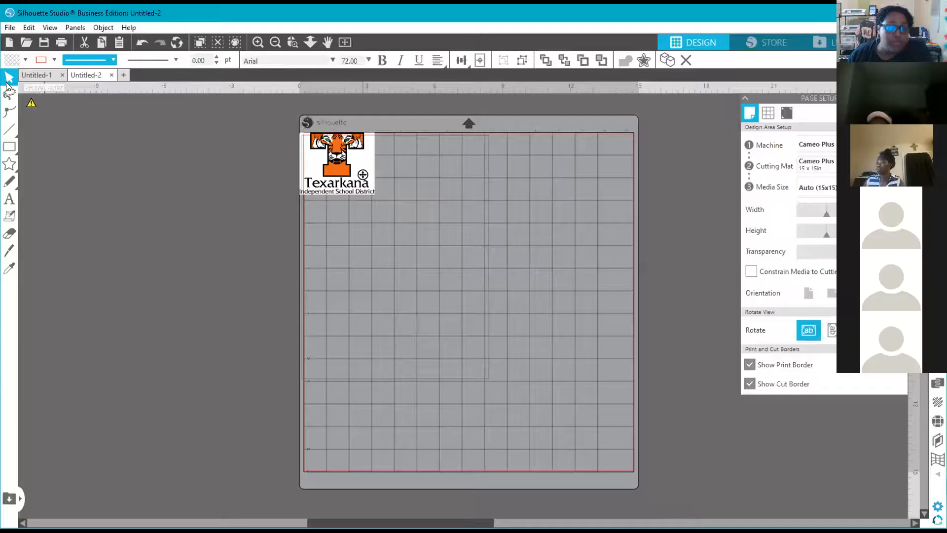
pyautogui.click(374, 189)
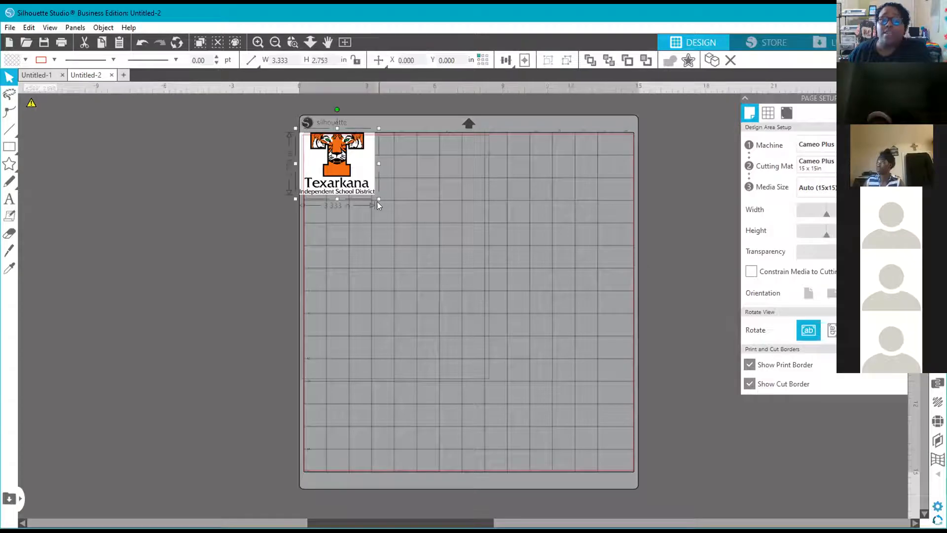
pyautogui.moveTo(378, 199); pyautogui.dragTo(696, 429)
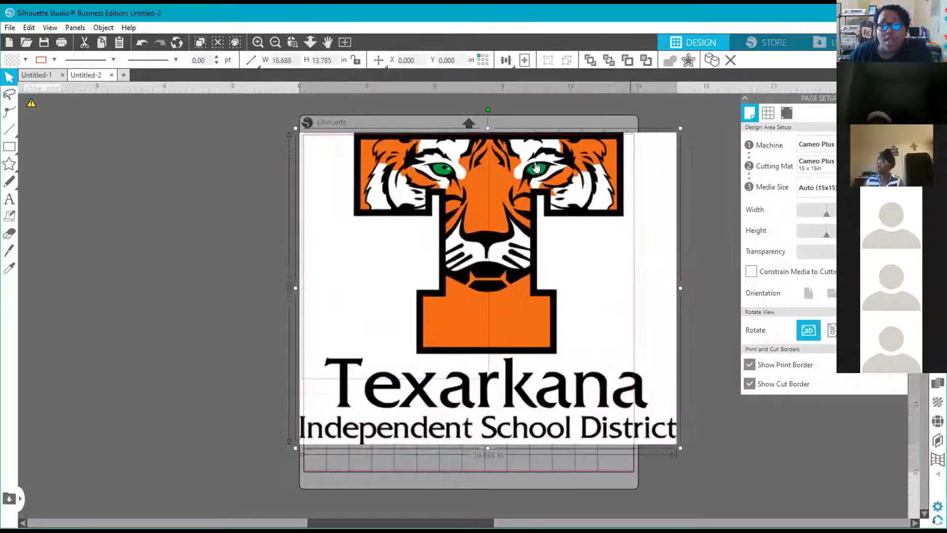
pyautogui.moveTo(532, 180); pyautogui.dragTo(529, 199)
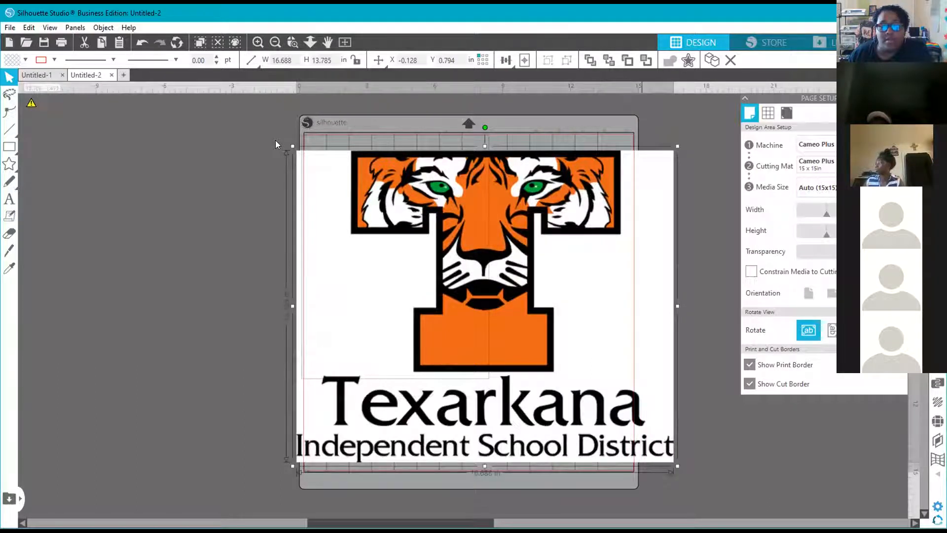
# Trace and detach the whole tiger logo, using a trace area of about 17.2 by 14.0 in that covers the full image
pyautogui.click(937, 185)
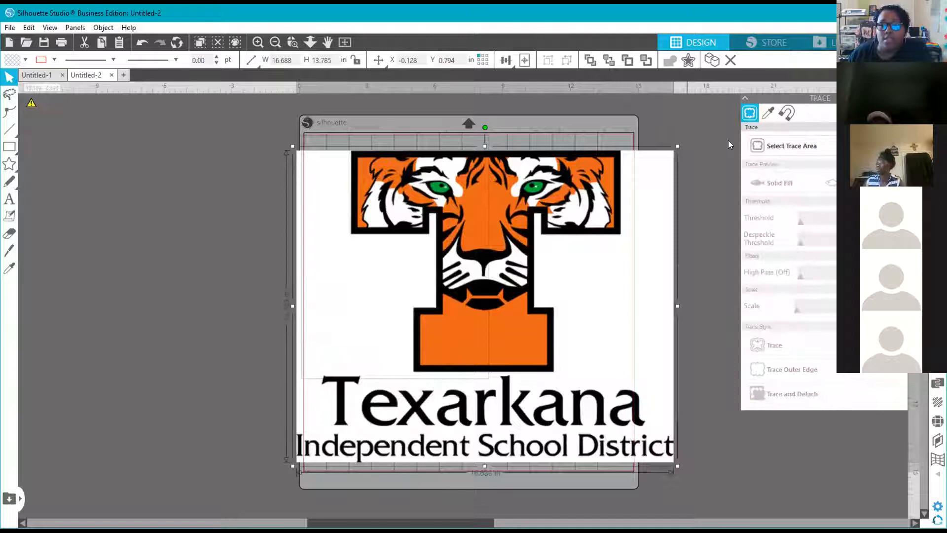
pyautogui.click(791, 147)
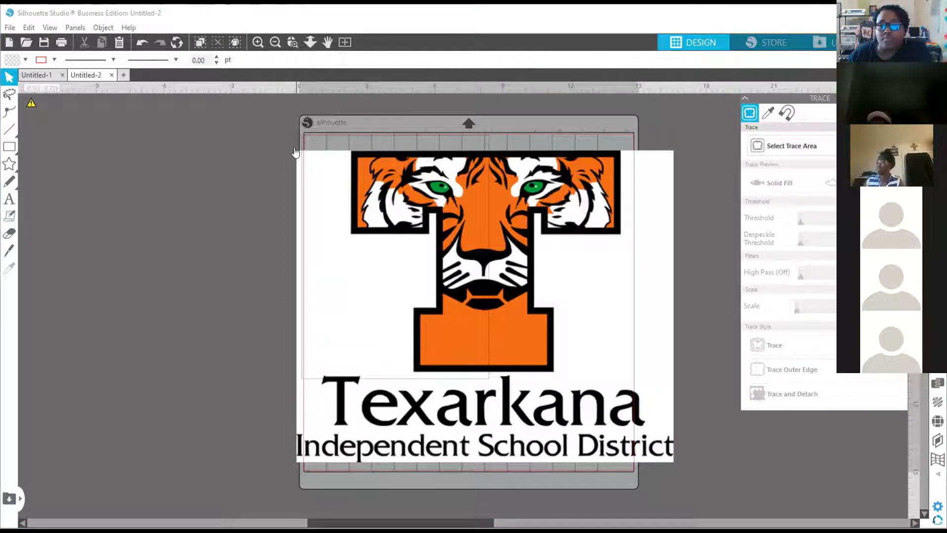
pyautogui.click(780, 142)
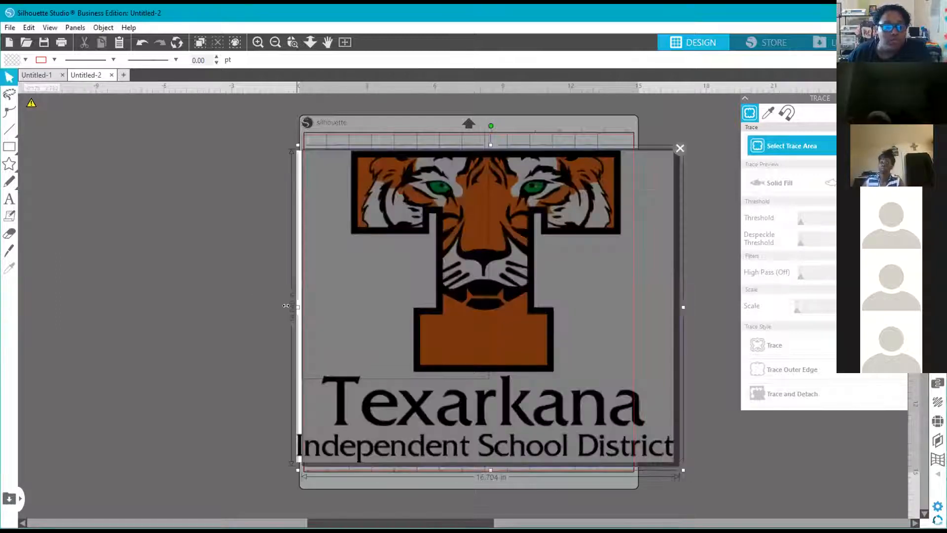
pyautogui.moveTo(283, 306); pyautogui.dragTo(273, 306)
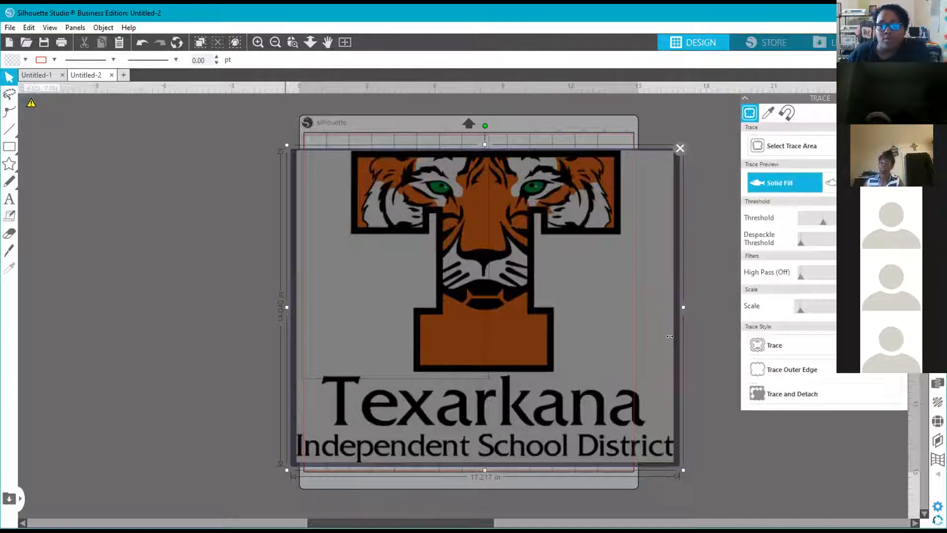
pyautogui.click(846, 394)
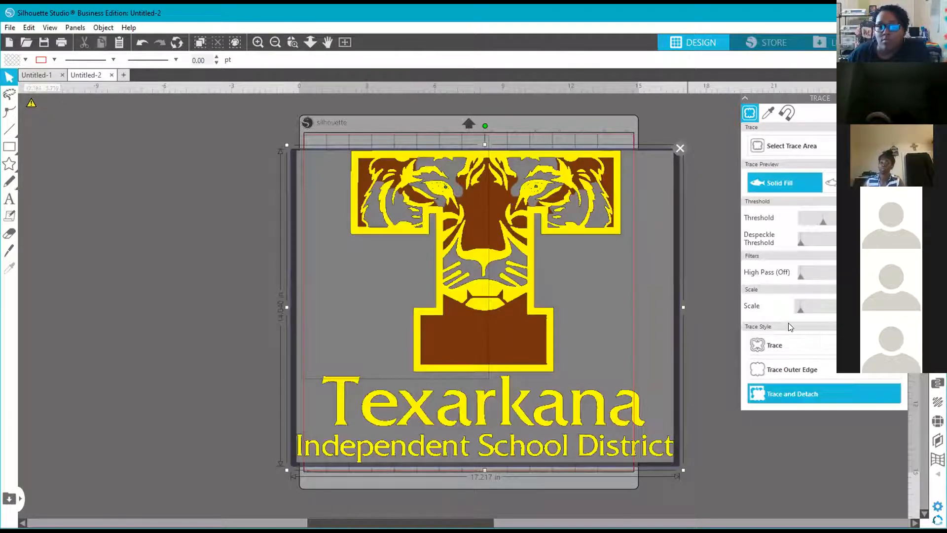
pyautogui.click(827, 219)
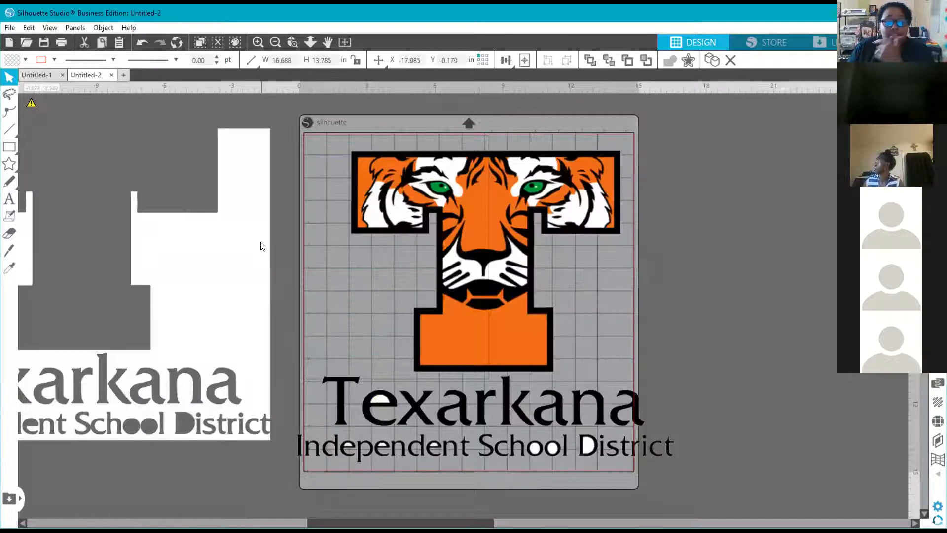
# Select a trace area of about 1.13 by 0.69 in around the white opening of the letter e in Texarkana
pyautogui.click(378, 396)
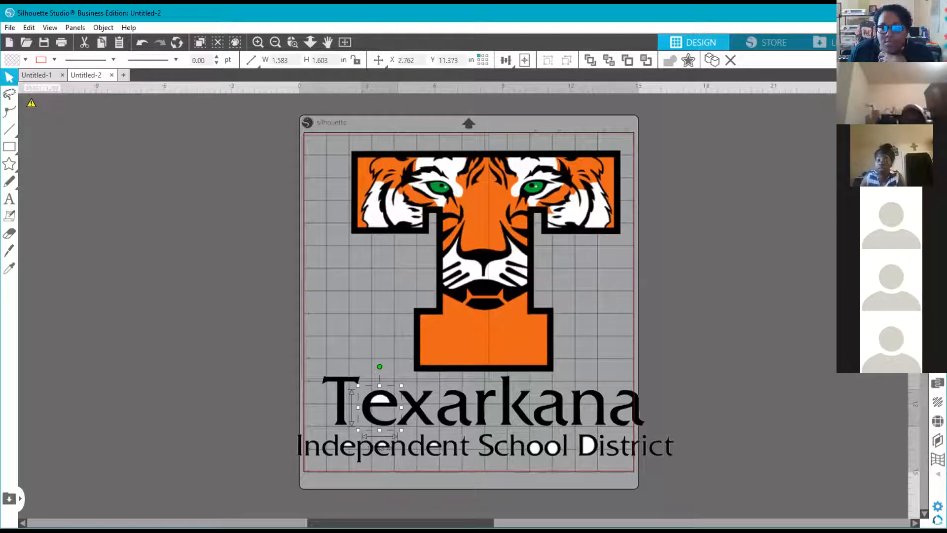
pyautogui.click(937, 153)
pyautogui.click(792, 145)
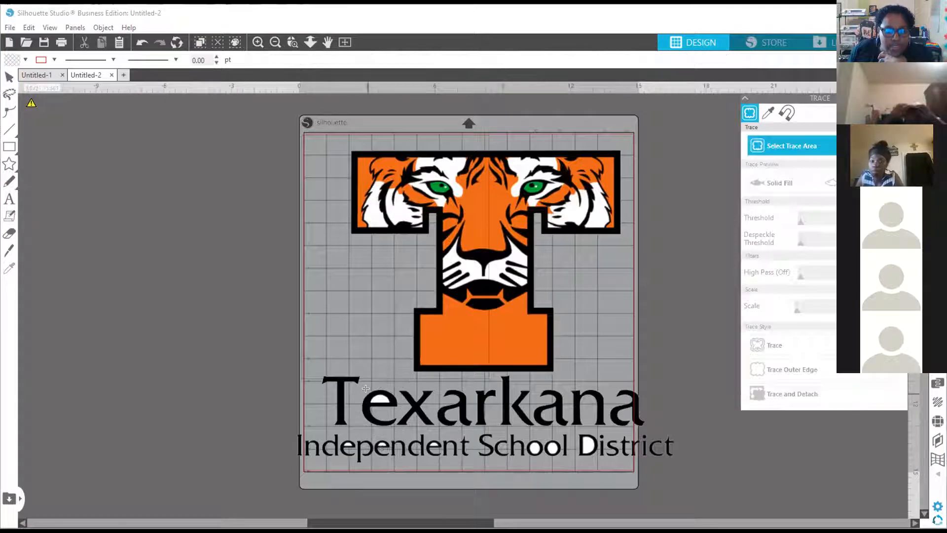
pyautogui.click(393, 404)
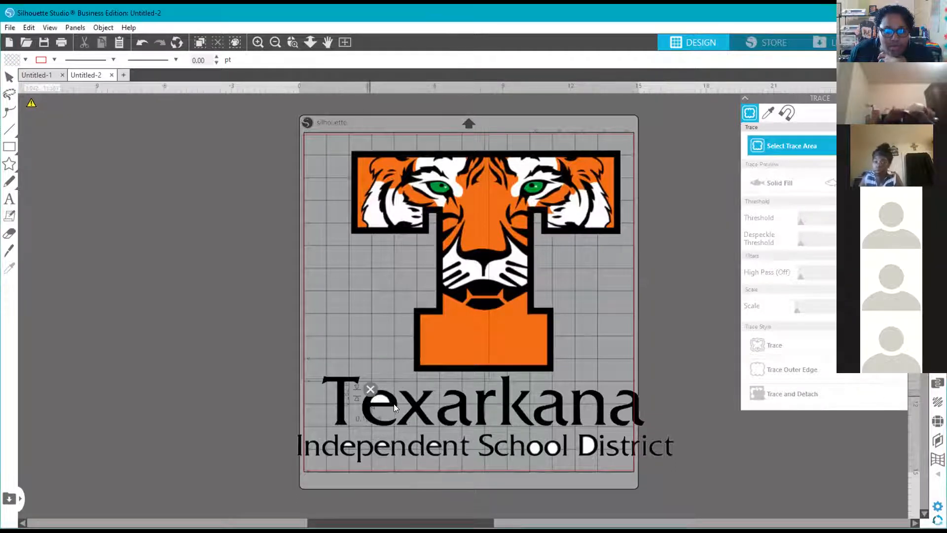
pyautogui.moveTo(368, 390); pyautogui.dragTo(393, 405)
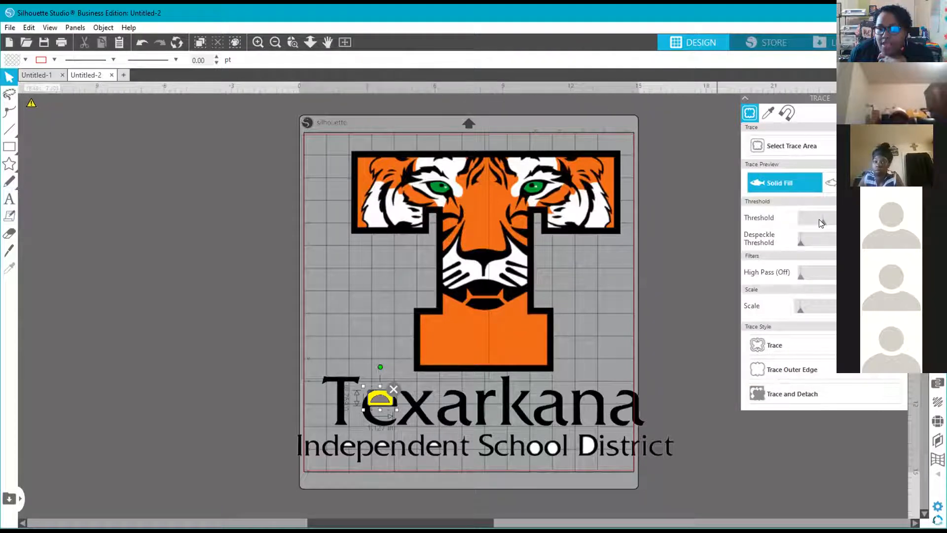
# Trace and detach the opening of the e with a slightly raised threshold and the High Pass filter on
pyautogui.click(807, 218)
pyautogui.moveTo(825, 219)
pyautogui.mouseDown()
pyautogui.moveTo(849, 219)
pyautogui.moveTo(804, 241)
pyautogui.moveTo(844, 242)
pyautogui.moveTo(785, 248)
pyautogui.mouseUp()
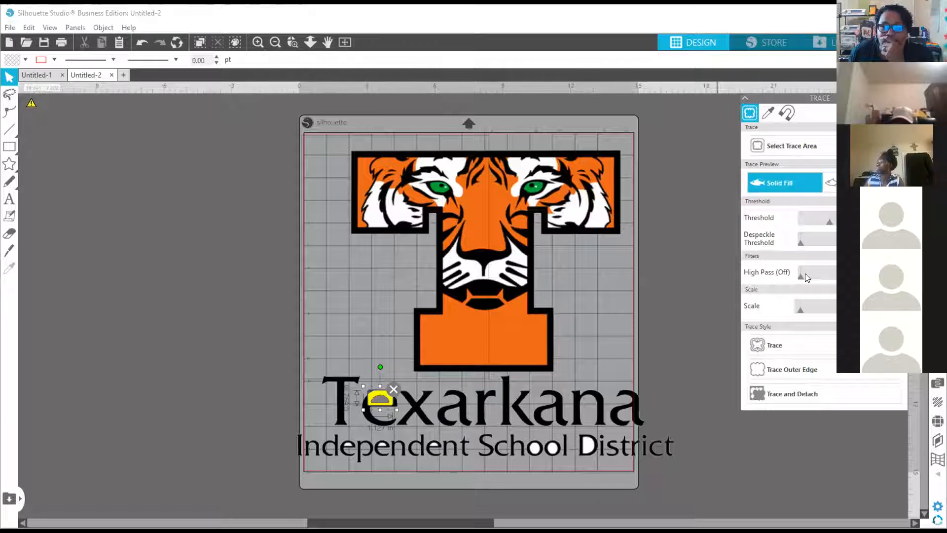
pyautogui.moveTo(813, 278); pyautogui.dragTo(818, 276)
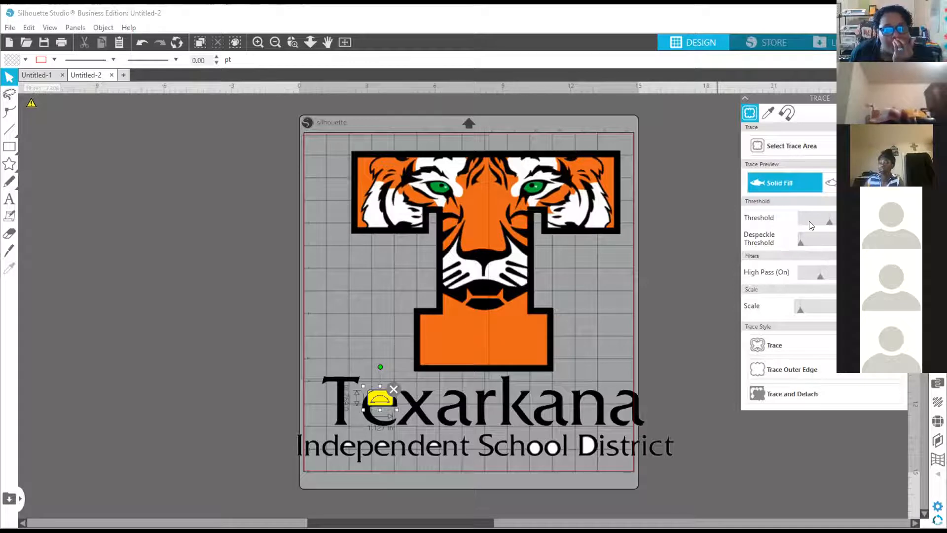
pyautogui.moveTo(809, 222); pyautogui.dragTo(833, 225)
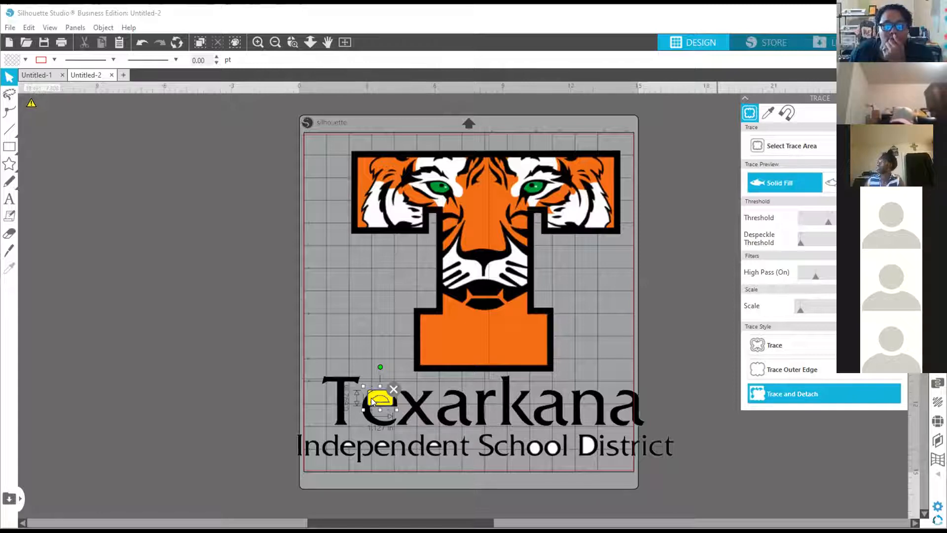
# Undo the last changes to the piece traced from the e, and delete all logo pieces from the mat
pyautogui.click(142, 42)
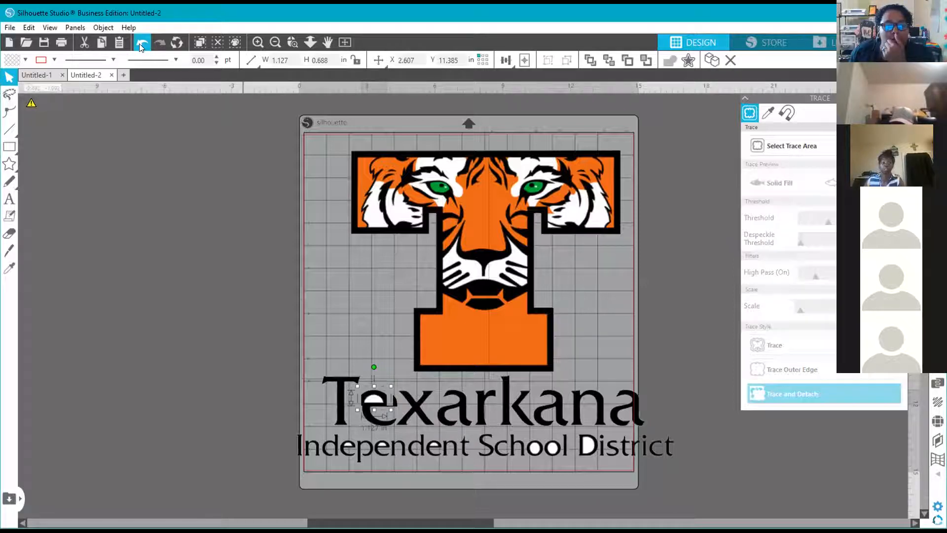
pyautogui.hotkey('ctrl', 'z')
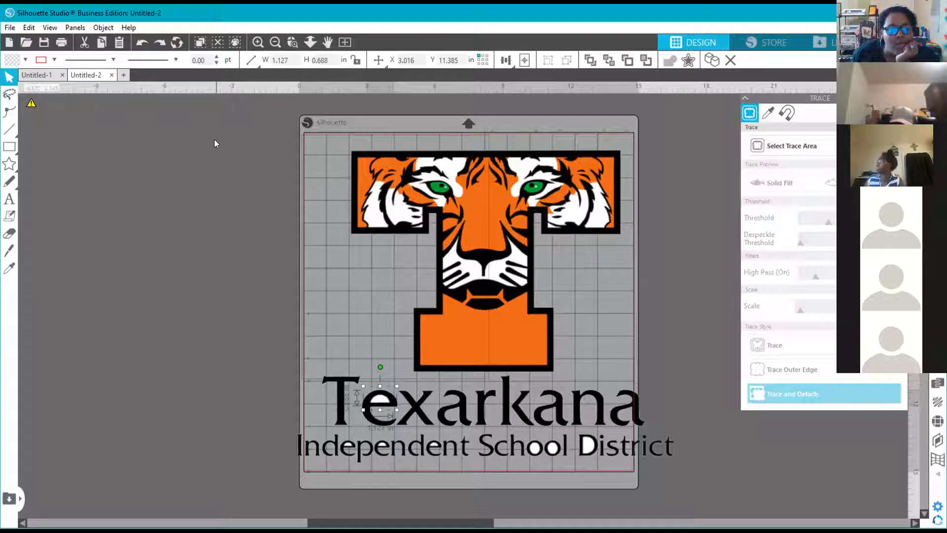
pyautogui.click(585, 446)
pyautogui.moveTo(256, 148); pyautogui.dragTo(696, 466)
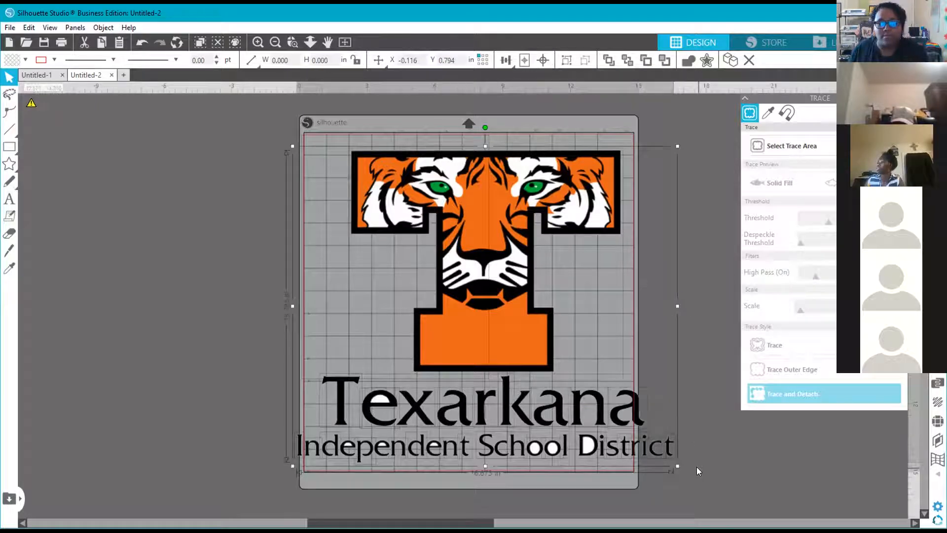
pyautogui.press('Delete')
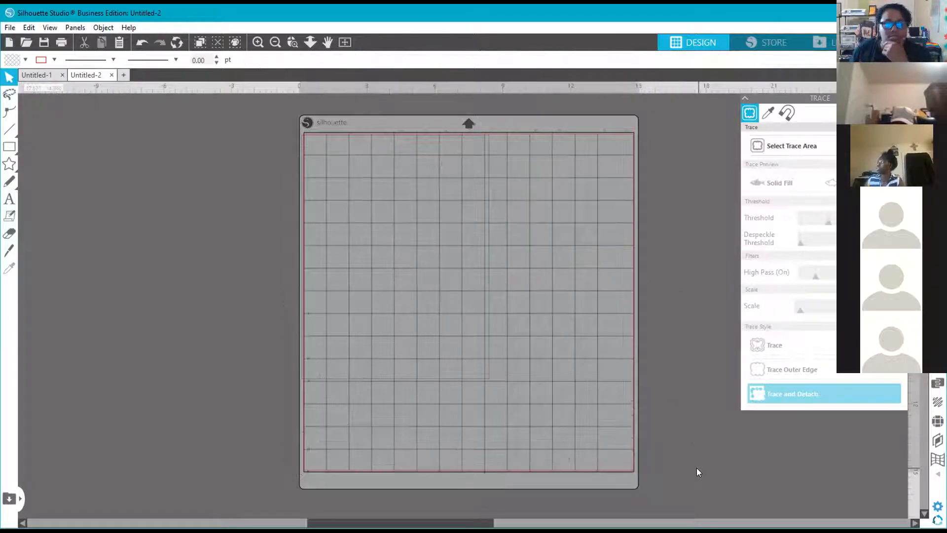